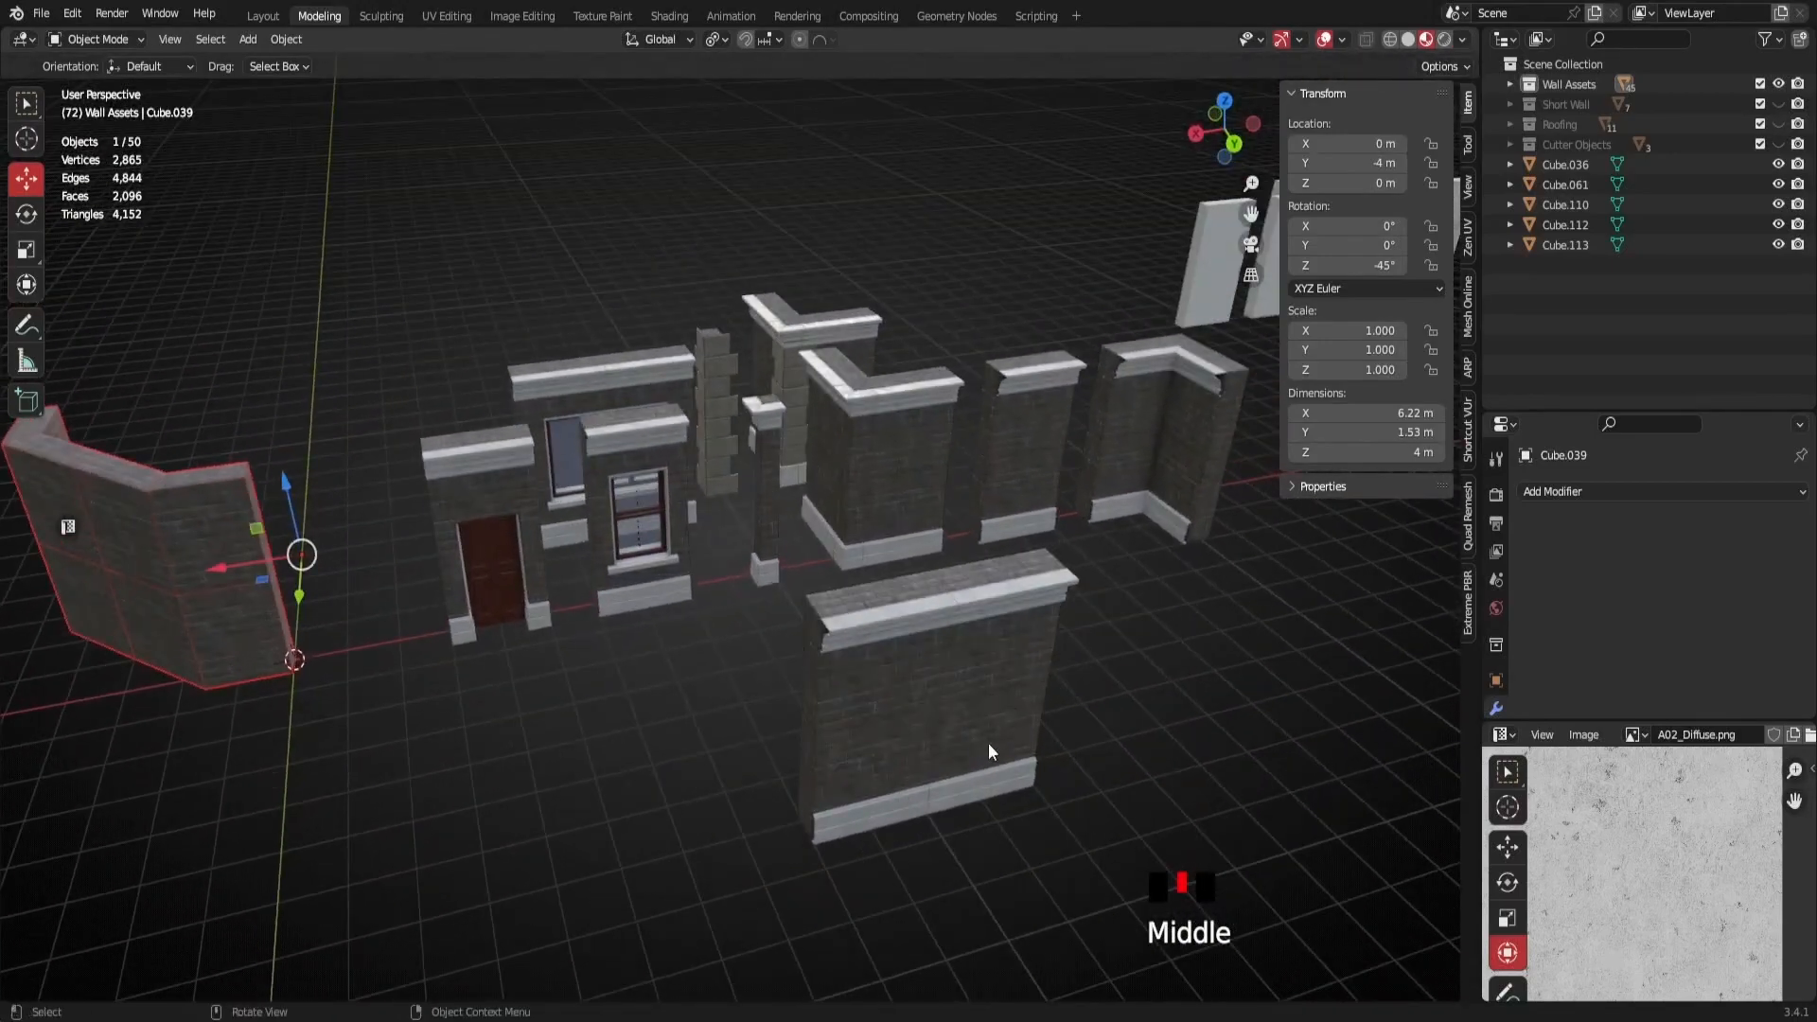
Examine the untrimmed angled wall and compare it with the trimmed door, window, corner and straight wall pieces
click(940, 670)
middle_drag(940, 670, 900, 527)
middle_drag(787, 536, 717, 616)
middle_drag(565, 708, 730, 723)
scroll(600, 588, up, 3)
scroll(630, 677, up, 2)
click(631, 683)
middle_drag(606, 619, 616, 701)
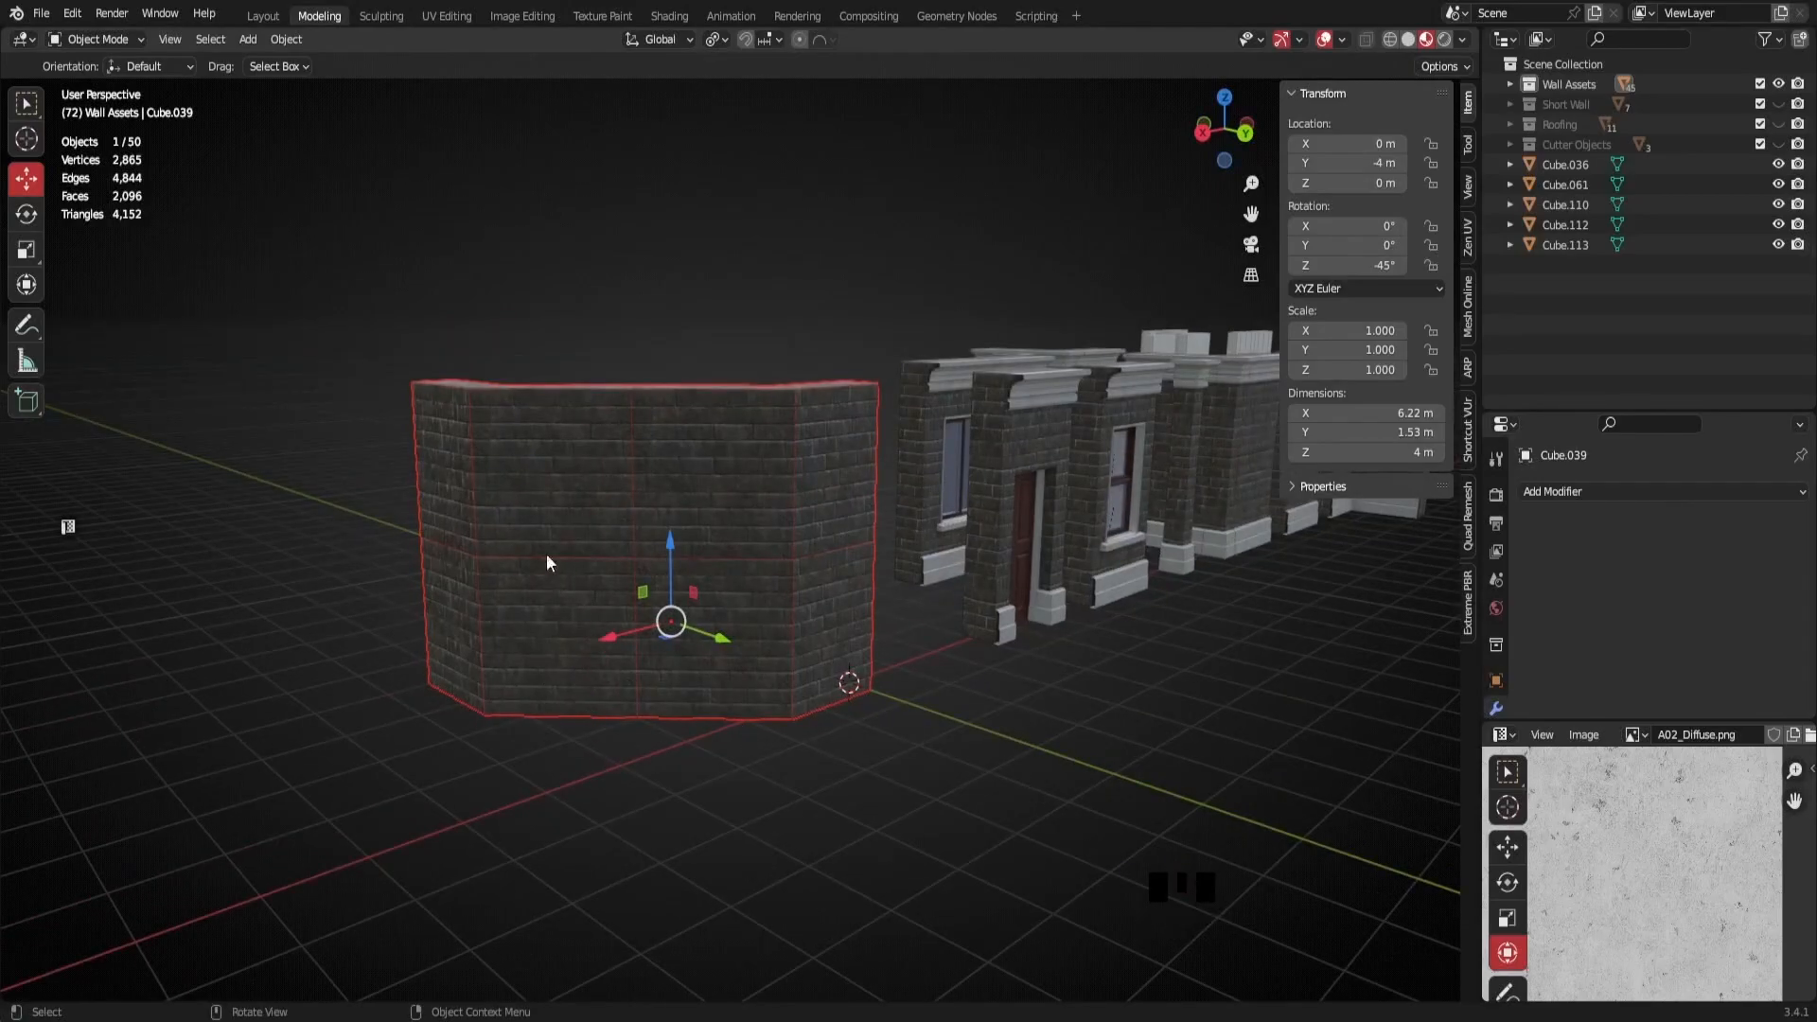
middle_drag(767, 734, 797, 705)
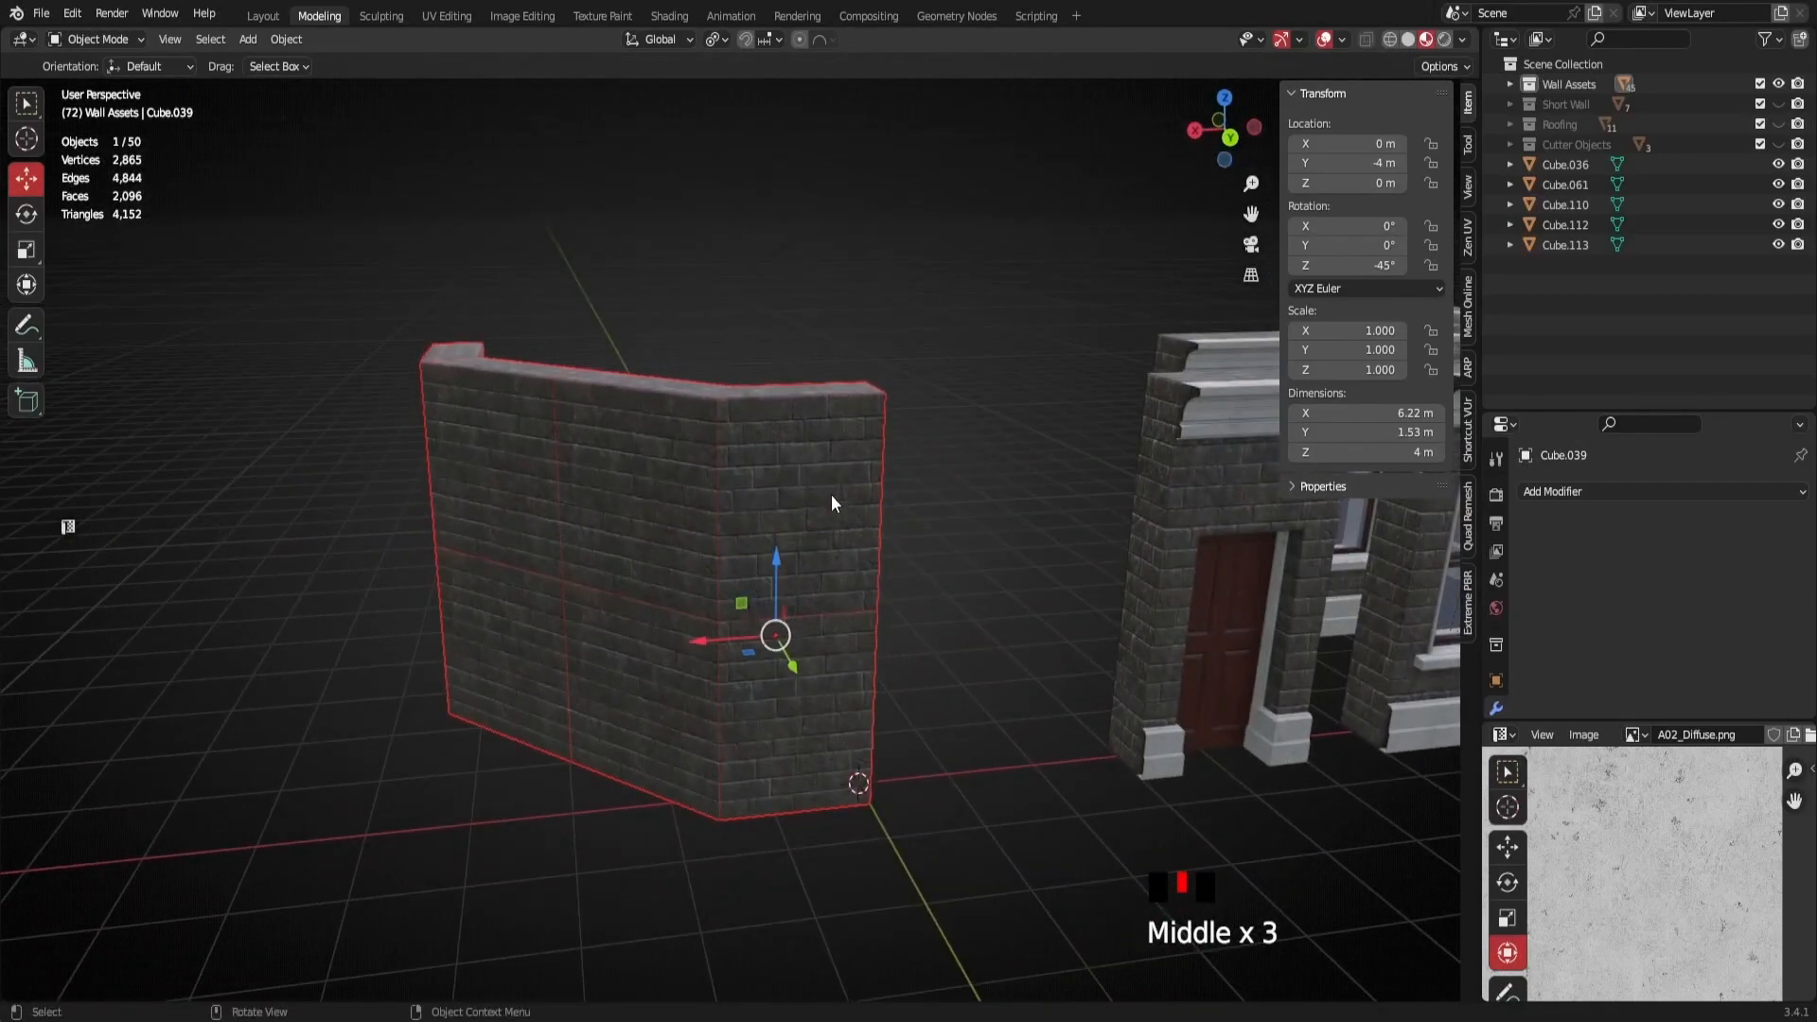
middle_drag(746, 700, 770, 637)
scroll(814, 670, down, 3)
scroll(1001, 658, down, 2)
shift+middle_drag(1002, 658, 910, 553)
scroll(797, 530, up, 2)
middle_drag(797, 530, 880, 566)
scroll(753, 564, up, 2)
shift+middle_drag(753, 564, 879, 596)
scroll(628, 491, up, 2)
middle_drag(628, 491, 509, 439)
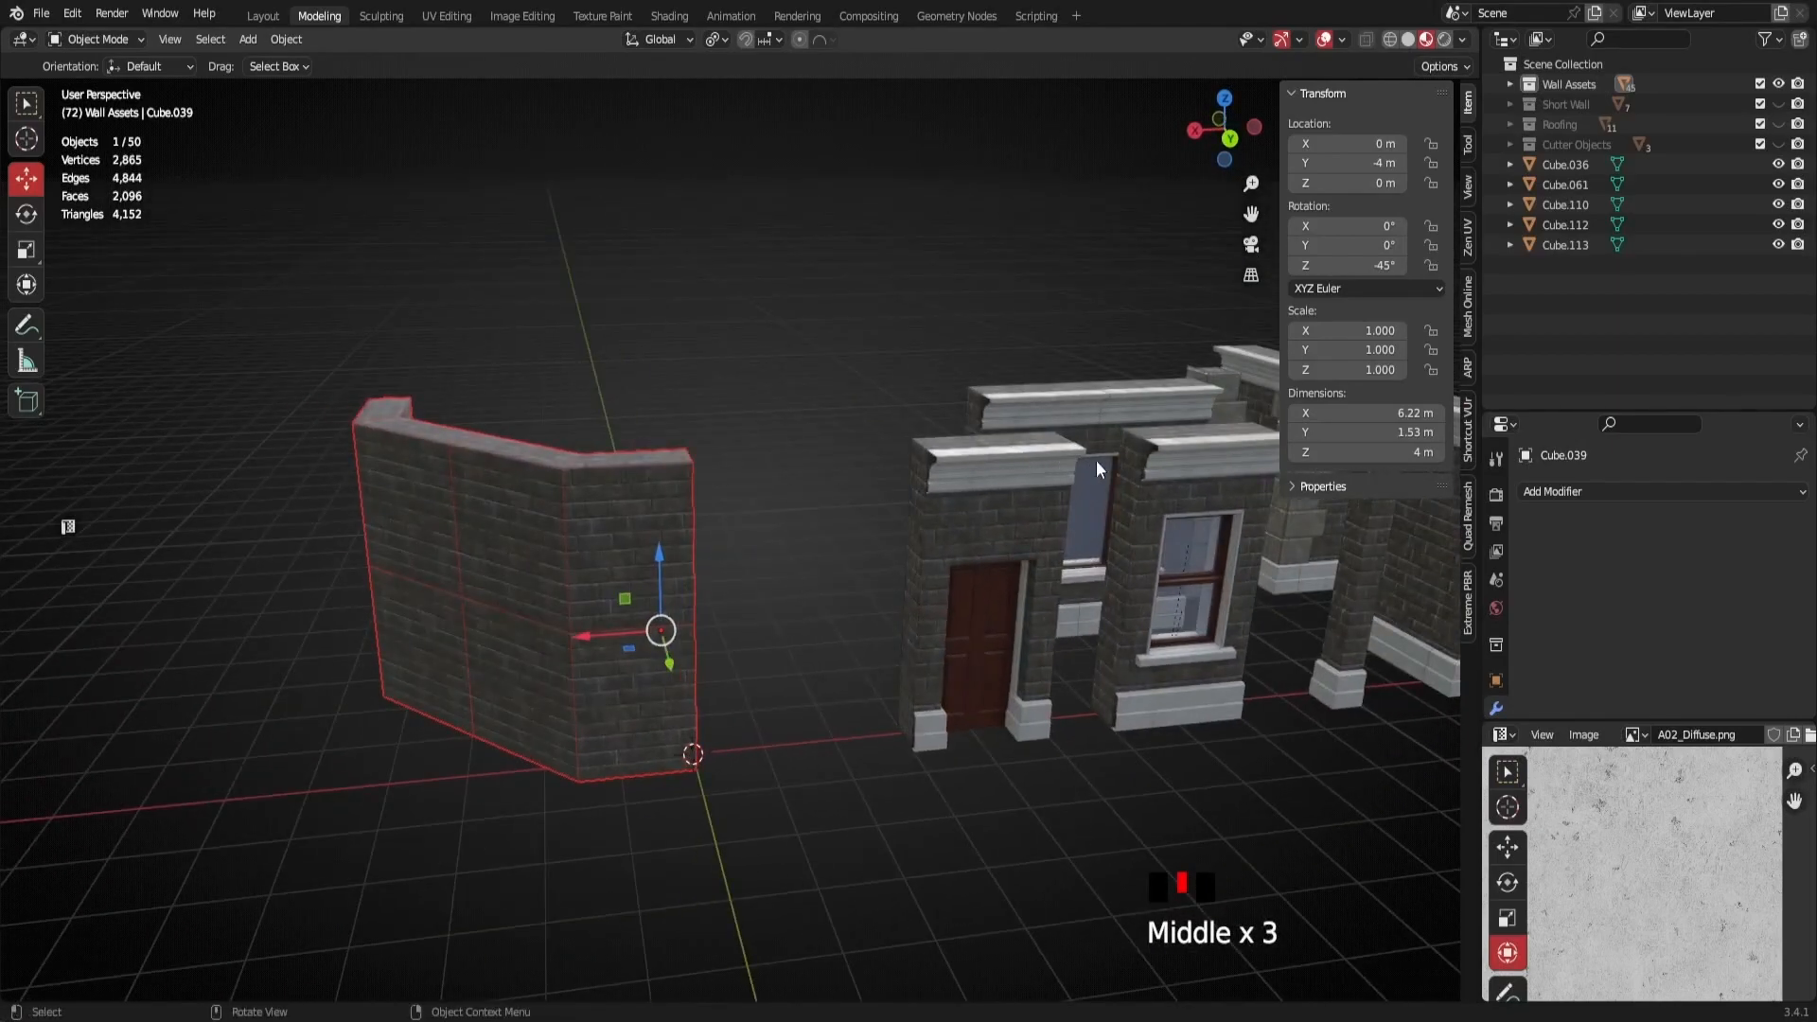
middle_drag(1007, 457, 523, 490)
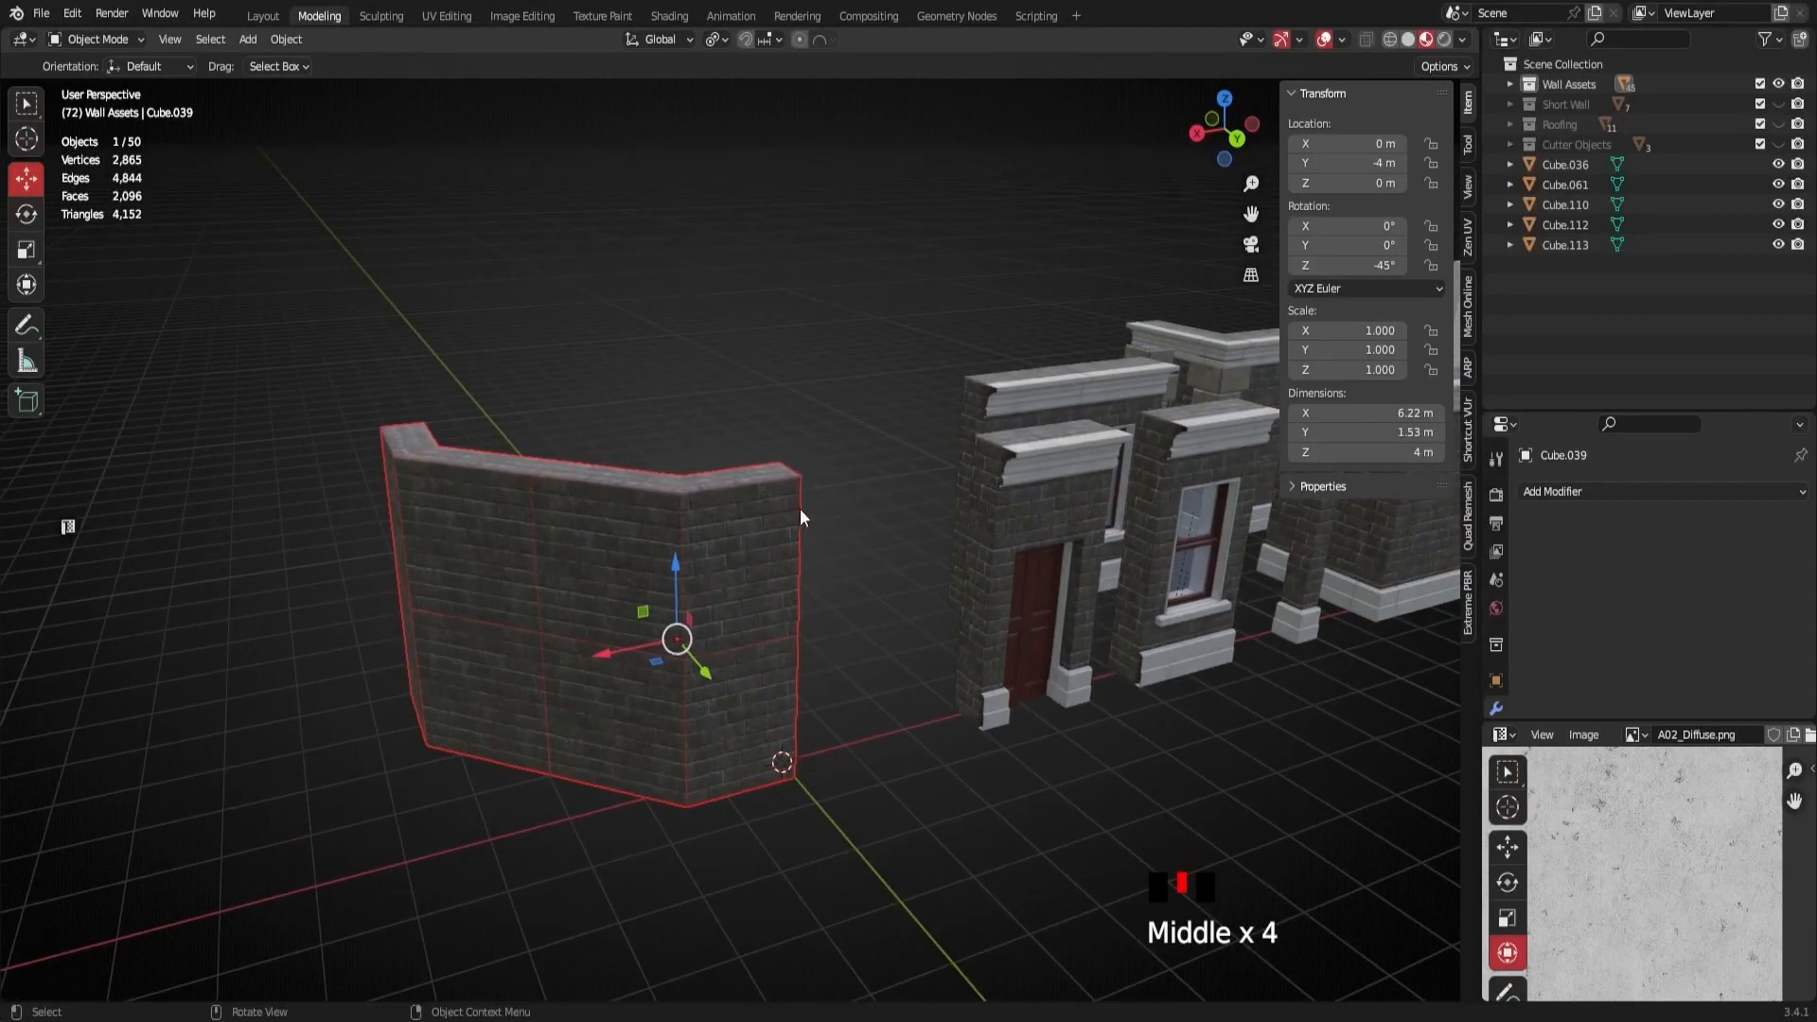
shift+middle_drag(800, 516, 560, 530)
scroll(780, 606, down, 2)
shift+middle_drag(781, 605, 815, 631)
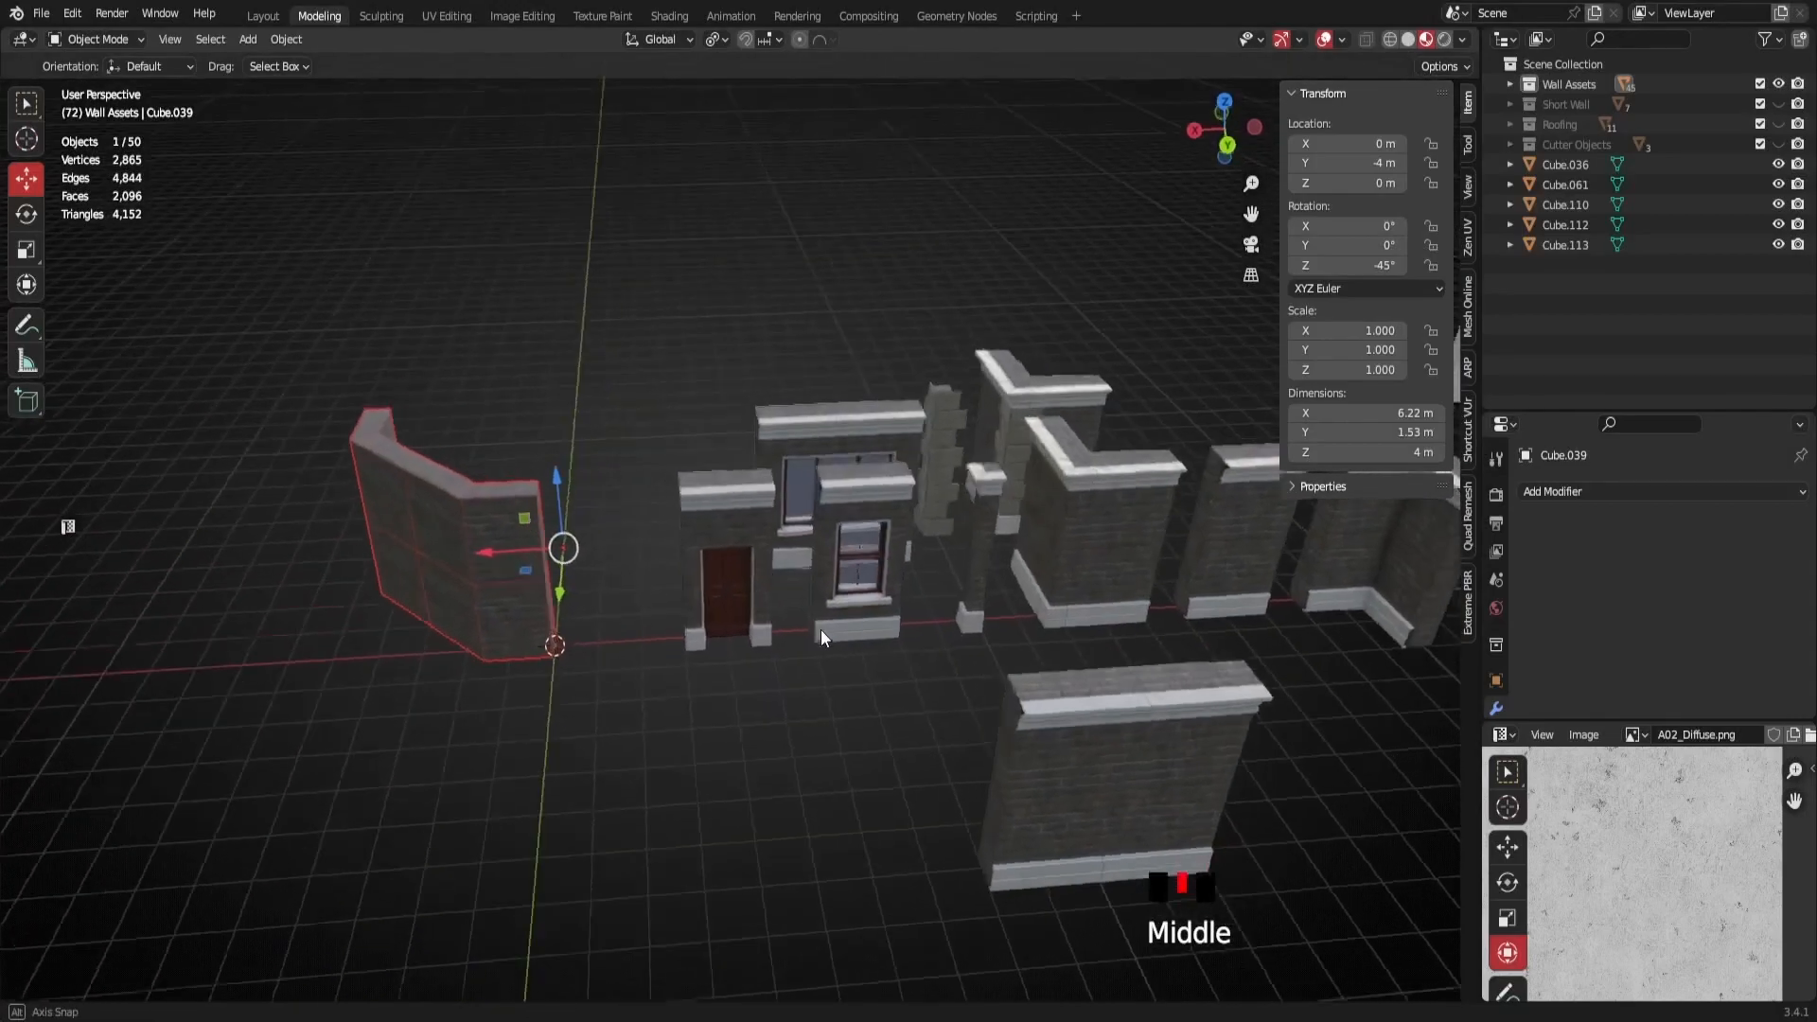
scroll(804, 597, up, 2)
shift+middle_drag(797, 570, 525, 723)
Duplicate the window wall's top and bottom trim and move the copy along X to 1 m, at the angled wall's end
click(940, 670)
middle_drag(947, 473, 917, 631)
scroll(876, 667, up, 1)
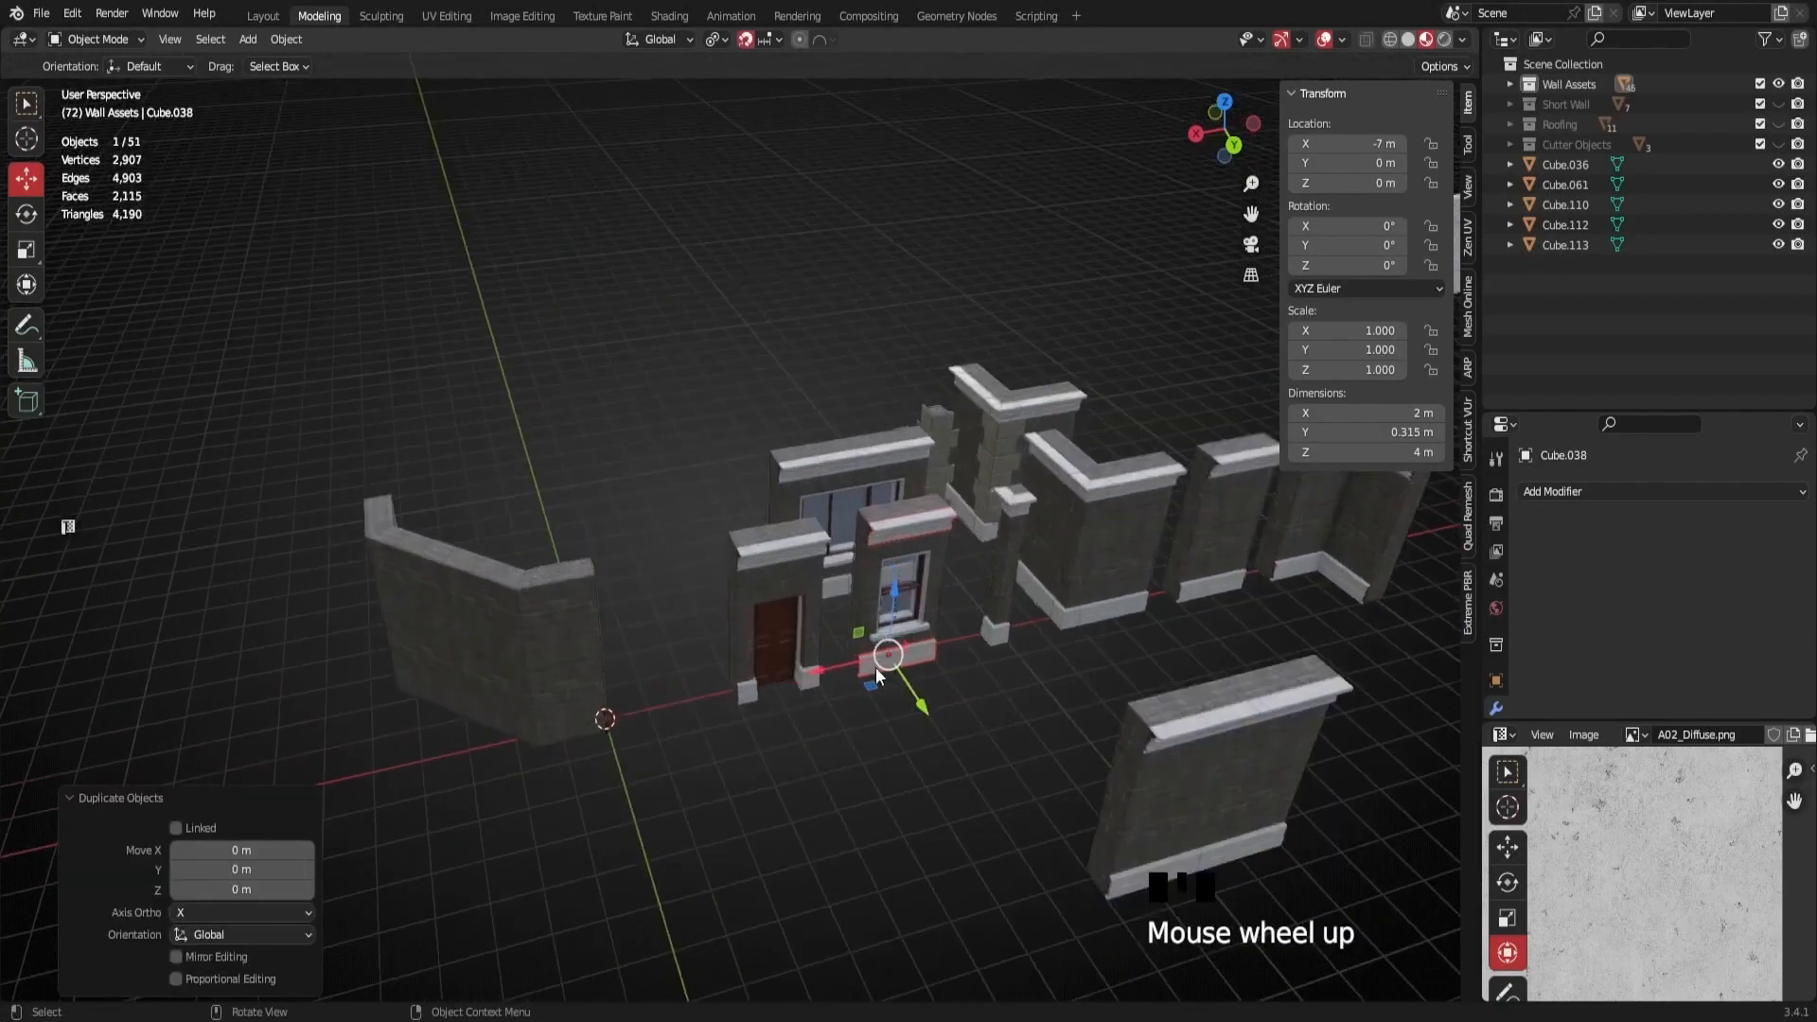
shift+middle_drag(876, 667, 871, 684)
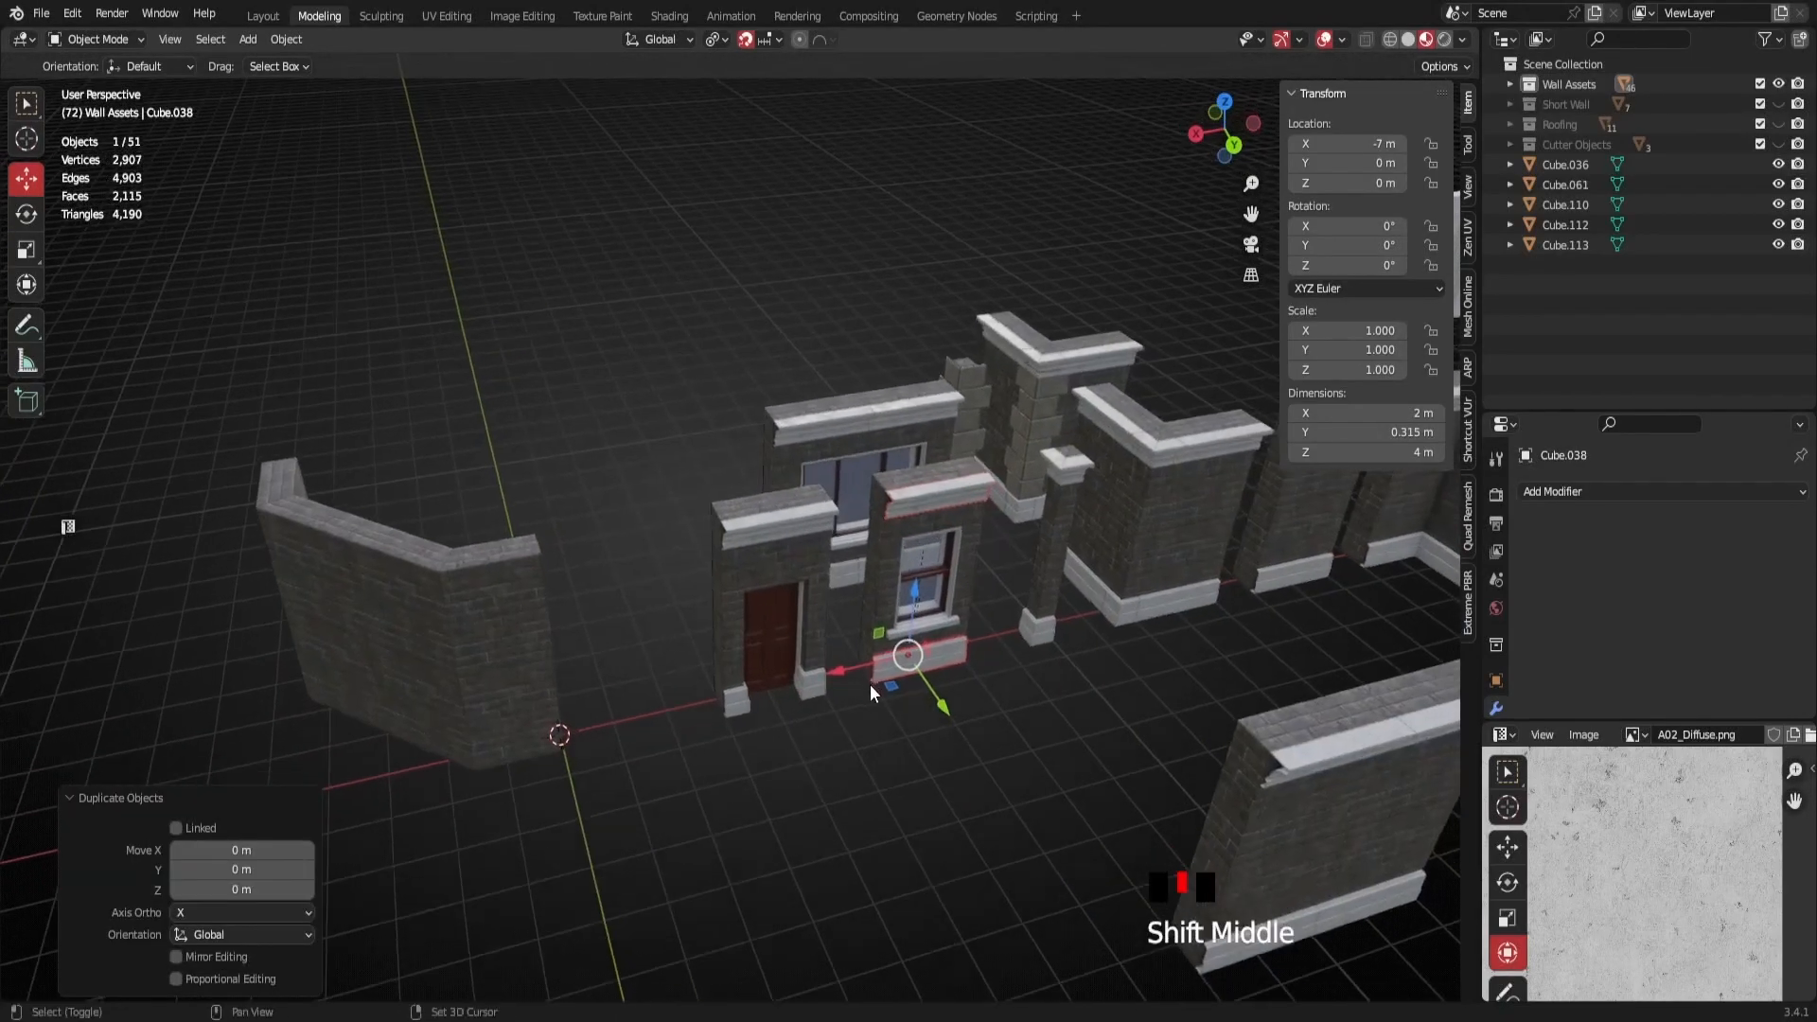
drag(837, 668, 451, 759)
scroll(553, 662, down, 1)
Duplicate the placed end trim and move the copy 4 m in X and -3 m in Y
middle_drag(553, 667, 876, 735)
key(shift+d)
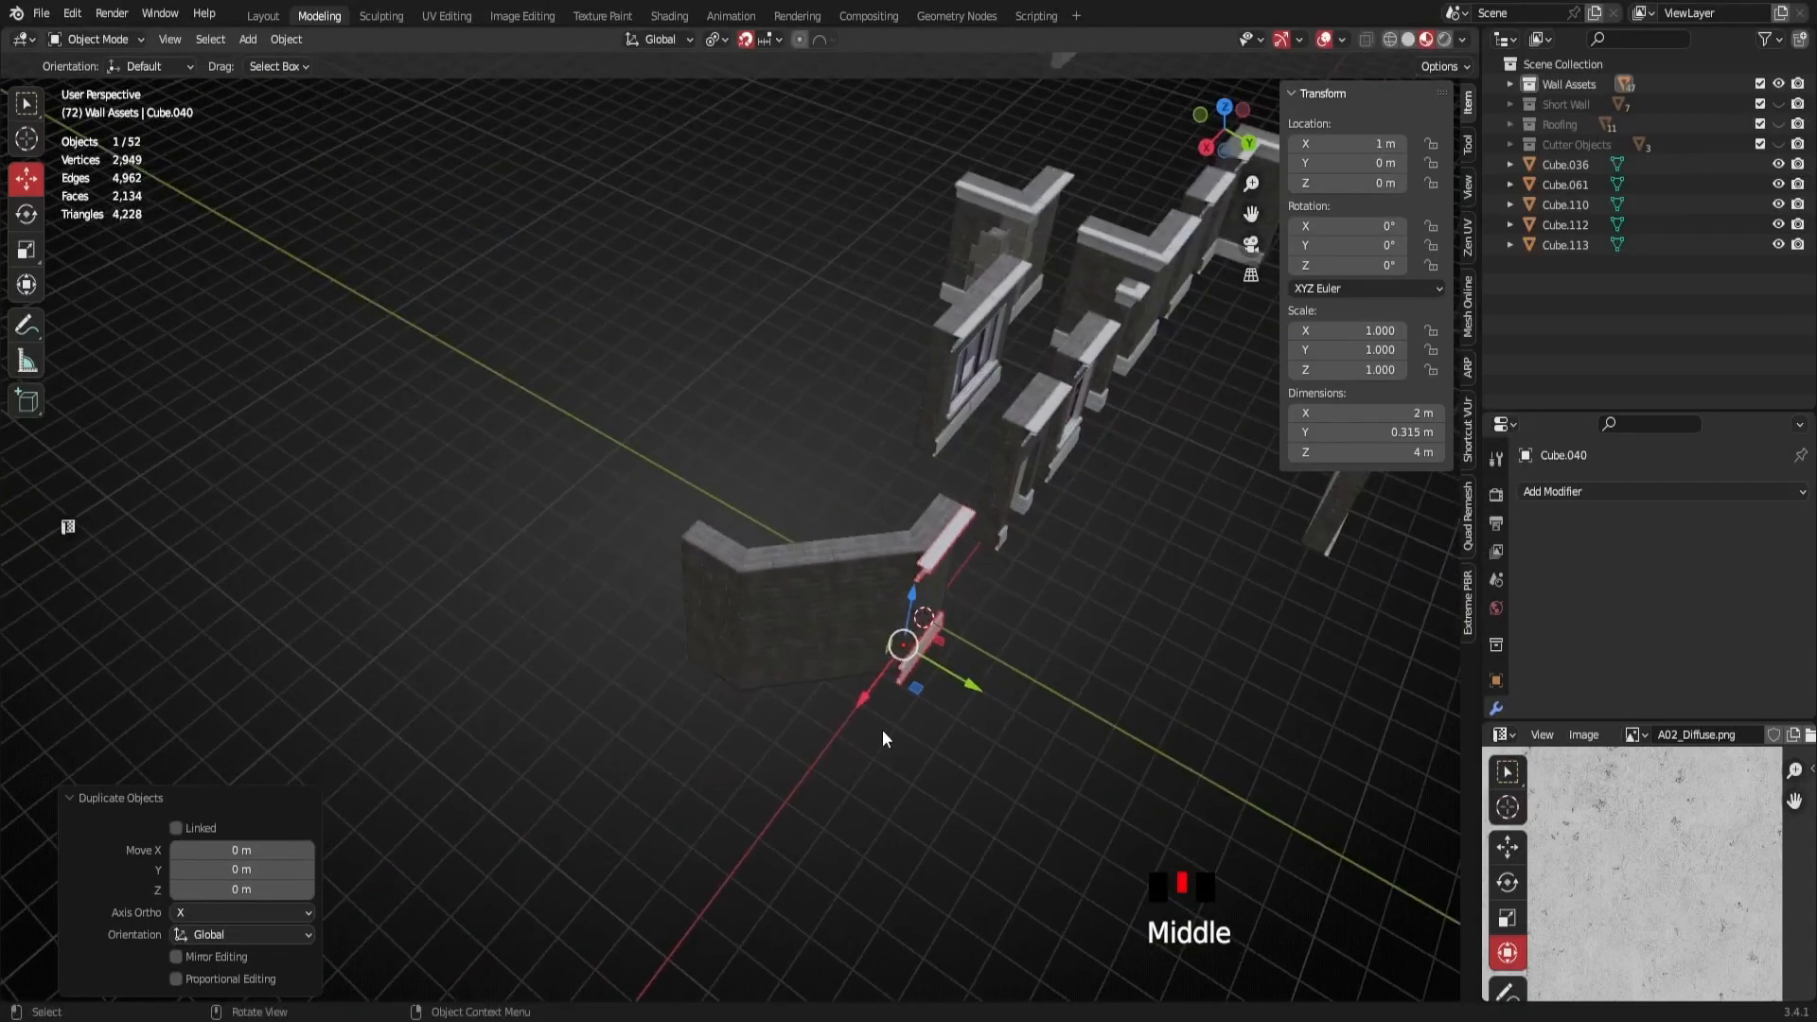
drag(920, 687, 723, 736)
Rotate the copied trim -90° about Z and move it against the angled wall's other end section
click(28, 216)
scroll(734, 776, up, 2)
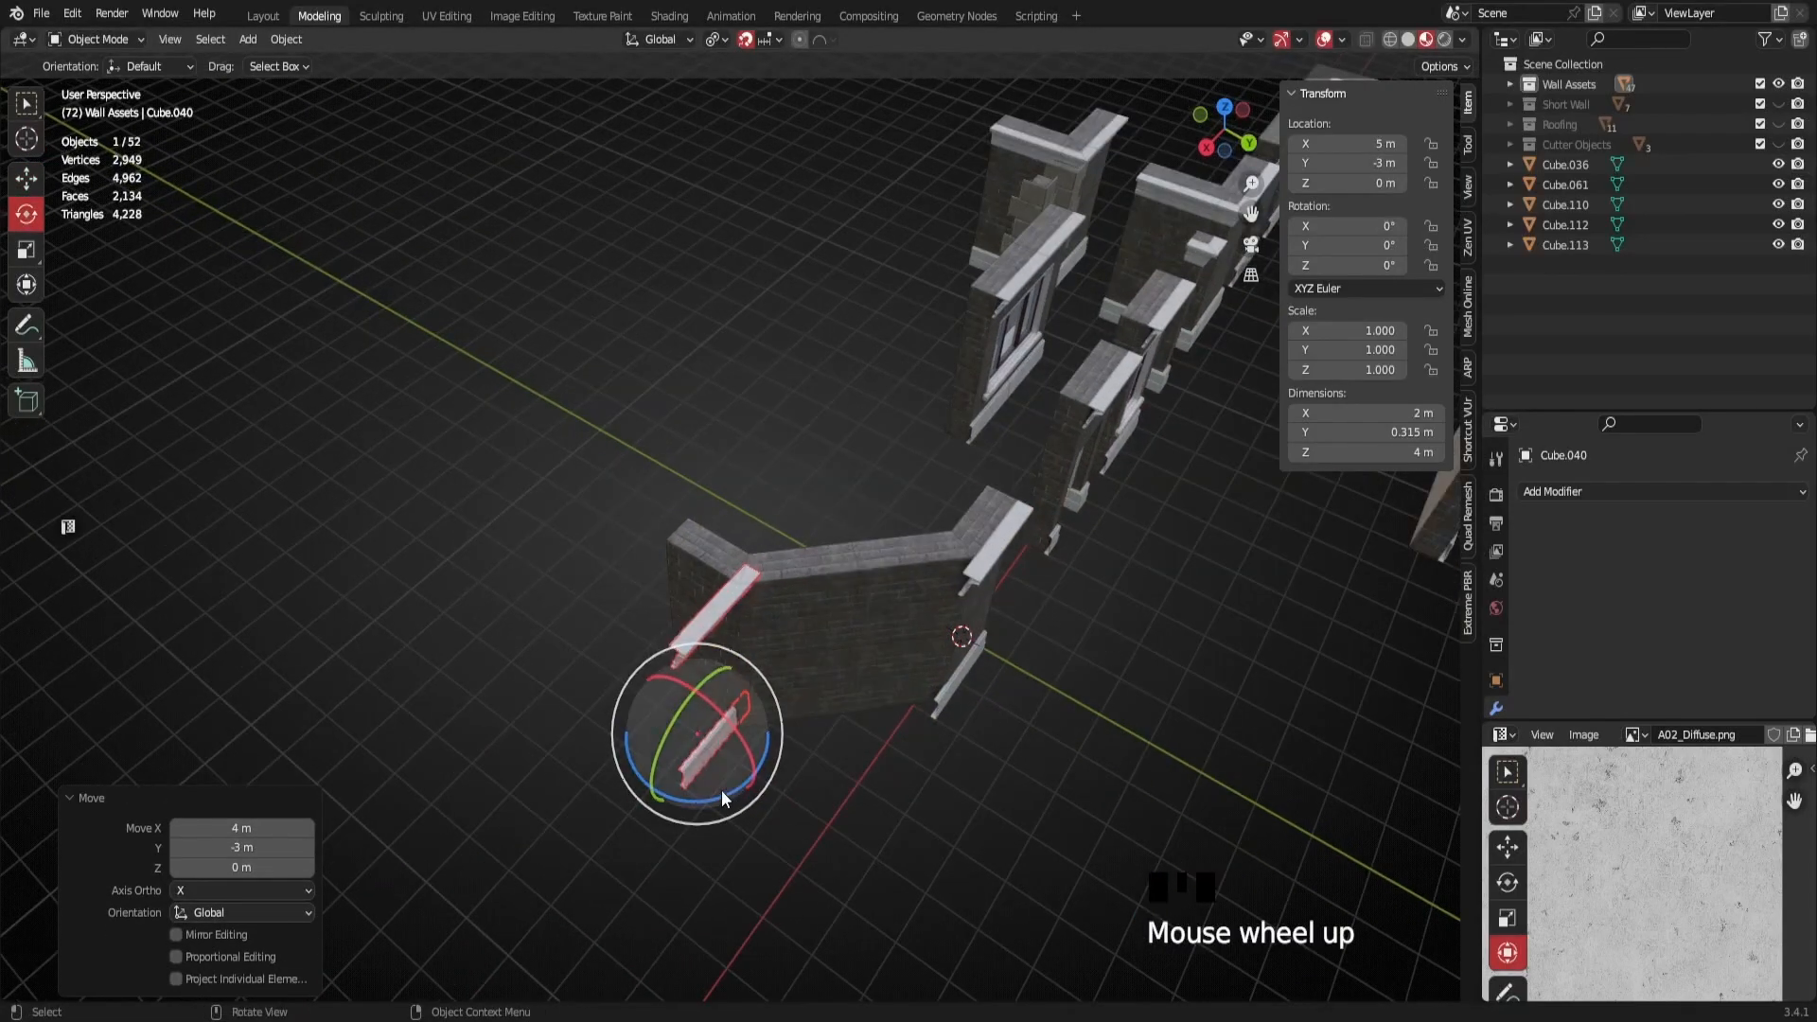
click(724, 786)
key(ctrl+z)
drag(714, 793, 576, 753)
click(28, 179)
scroll(600, 734, up, 2)
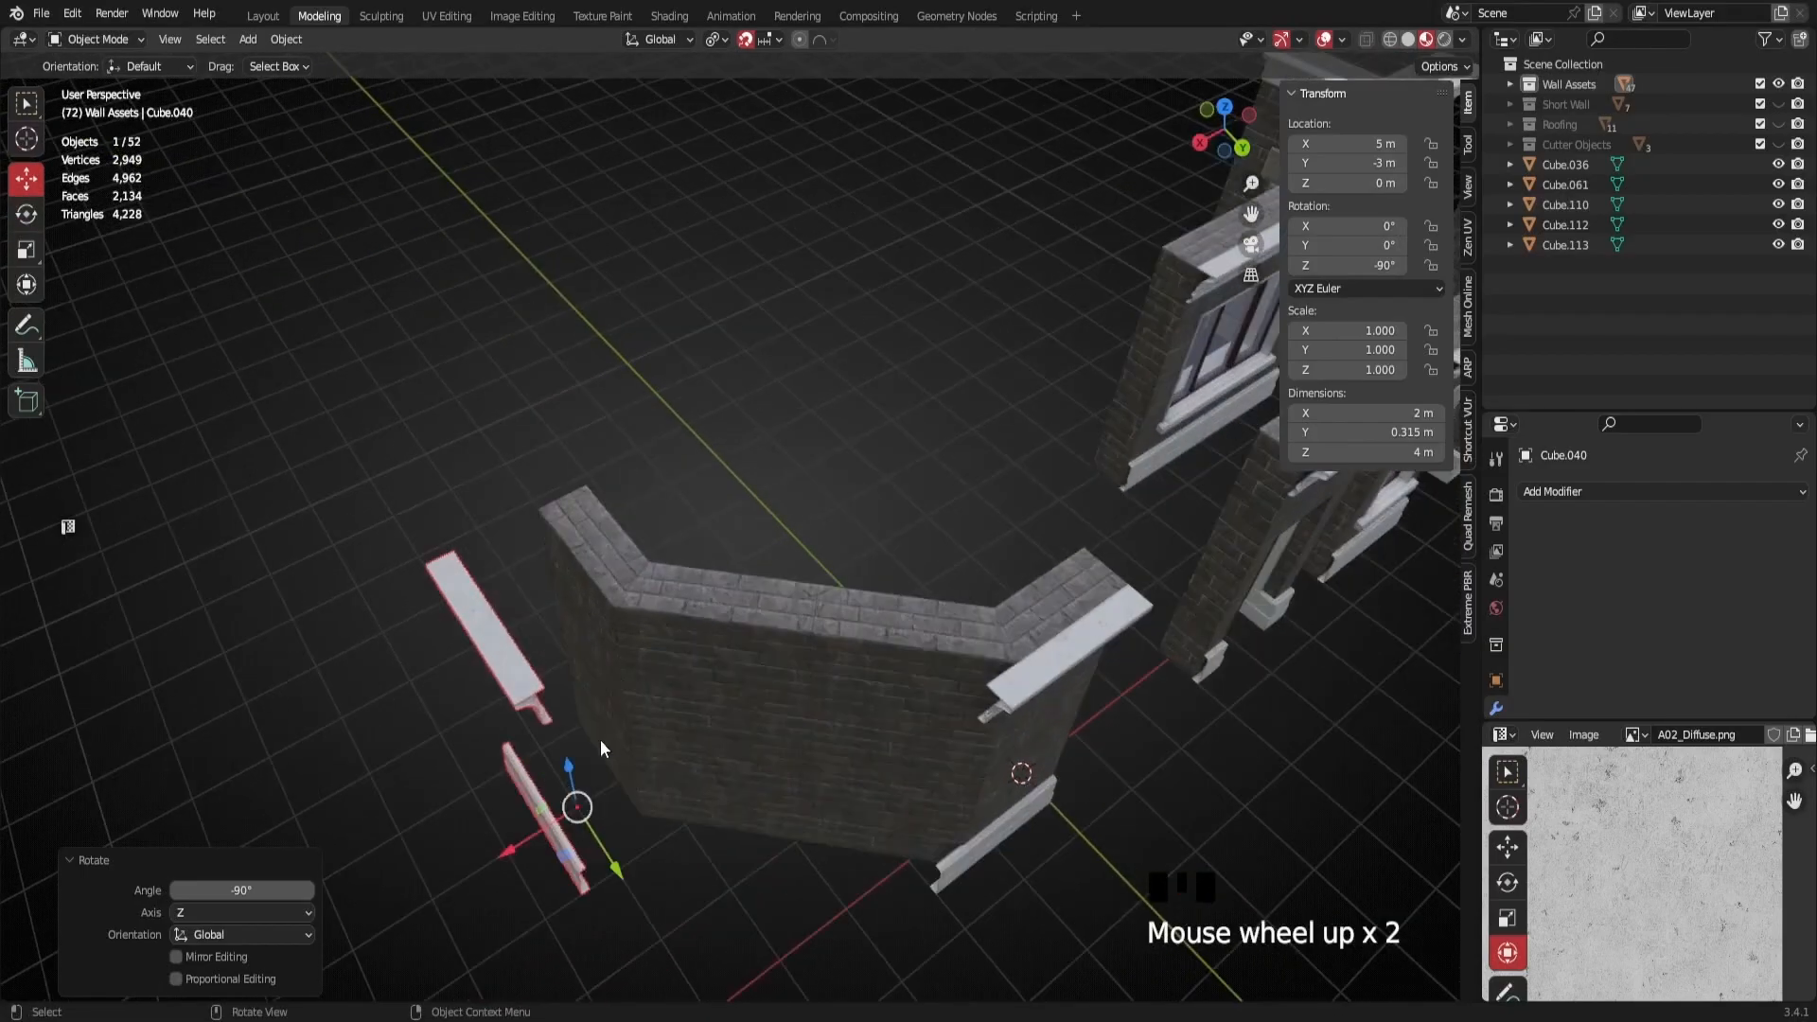
drag(500, 852, 566, 825)
shift+middle_drag(566, 825, 606, 673)
Duplicate the 4 m straight wall's trim and move the copy 13 m in X and -8 m in Y to the angled wall
scroll(489, 433, down, 2)
shift+middle_drag(488, 433, 832, 509)
scroll(809, 530, up, 2)
click(808, 515)
scroll(808, 515, down, 2)
scroll(937, 547, up, 2)
middle_drag(952, 651, 764, 644)
click(601, 490)
middle_drag(600, 489, 663, 726)
click(878, 683)
scroll(774, 725, down, 2)
middle_drag(774, 725, 923, 701)
key(shift+d)
right_click(582, 720)
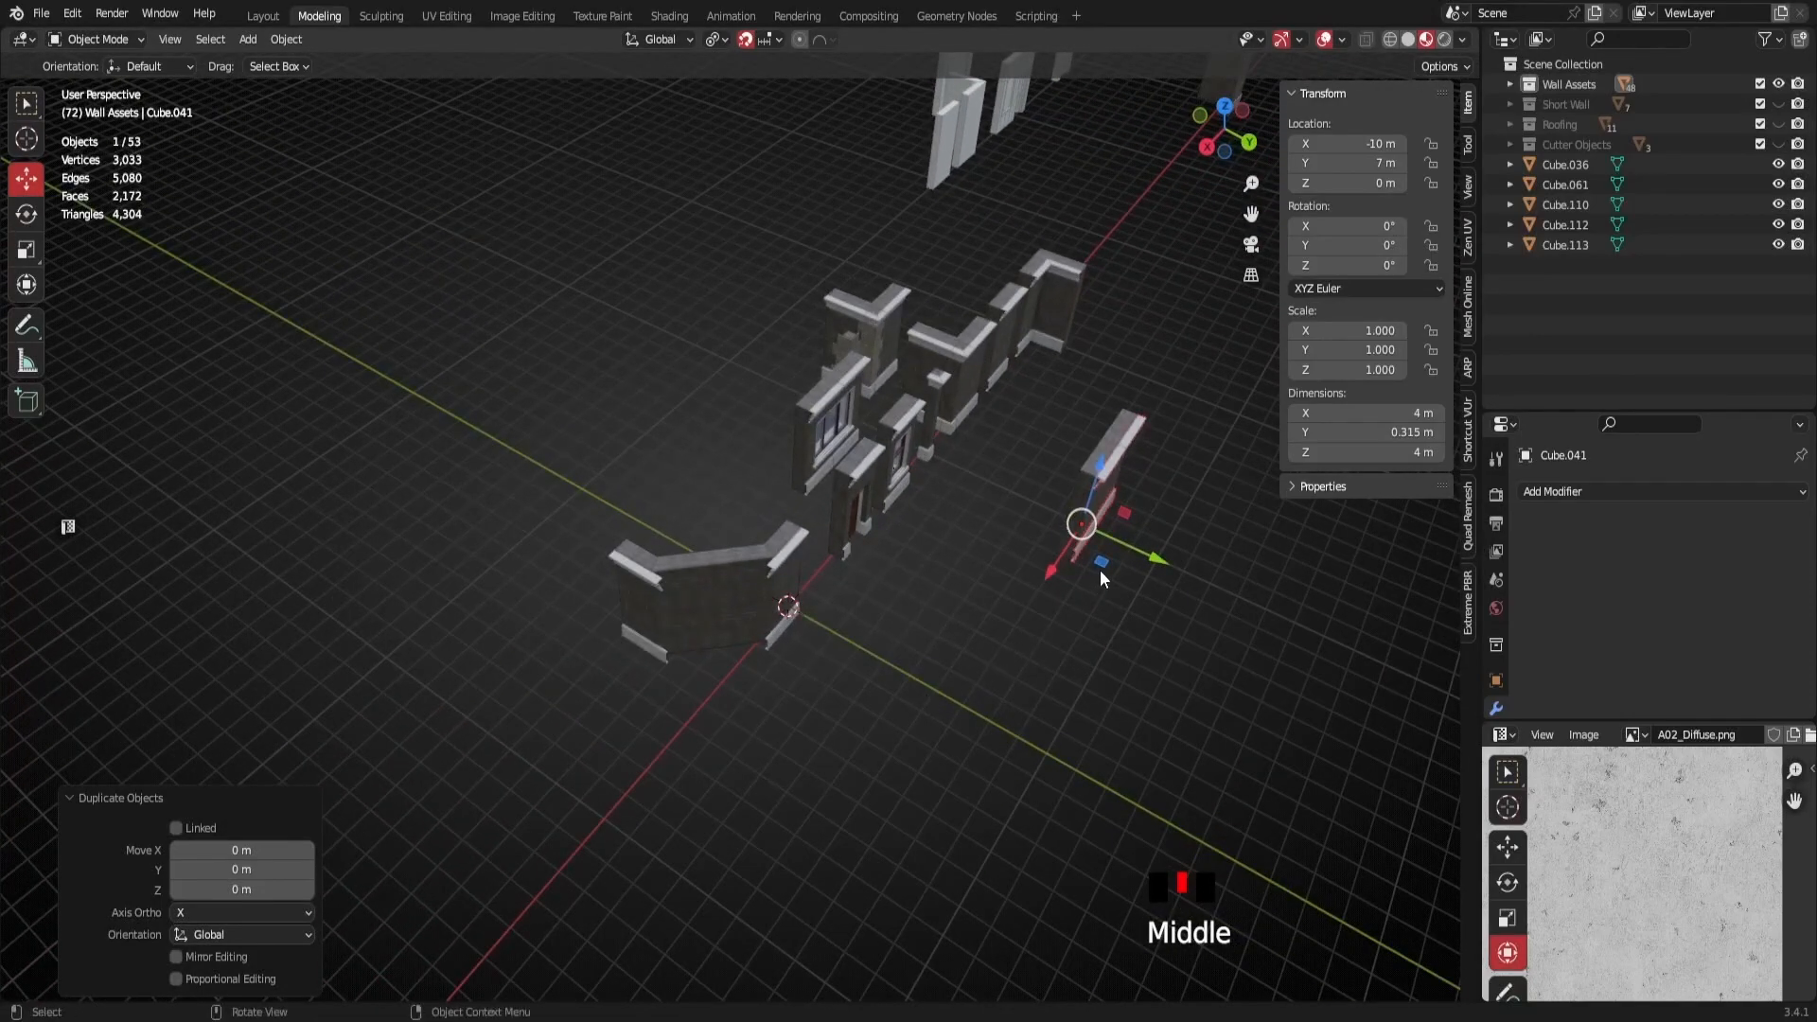
drag(1107, 560, 736, 684)
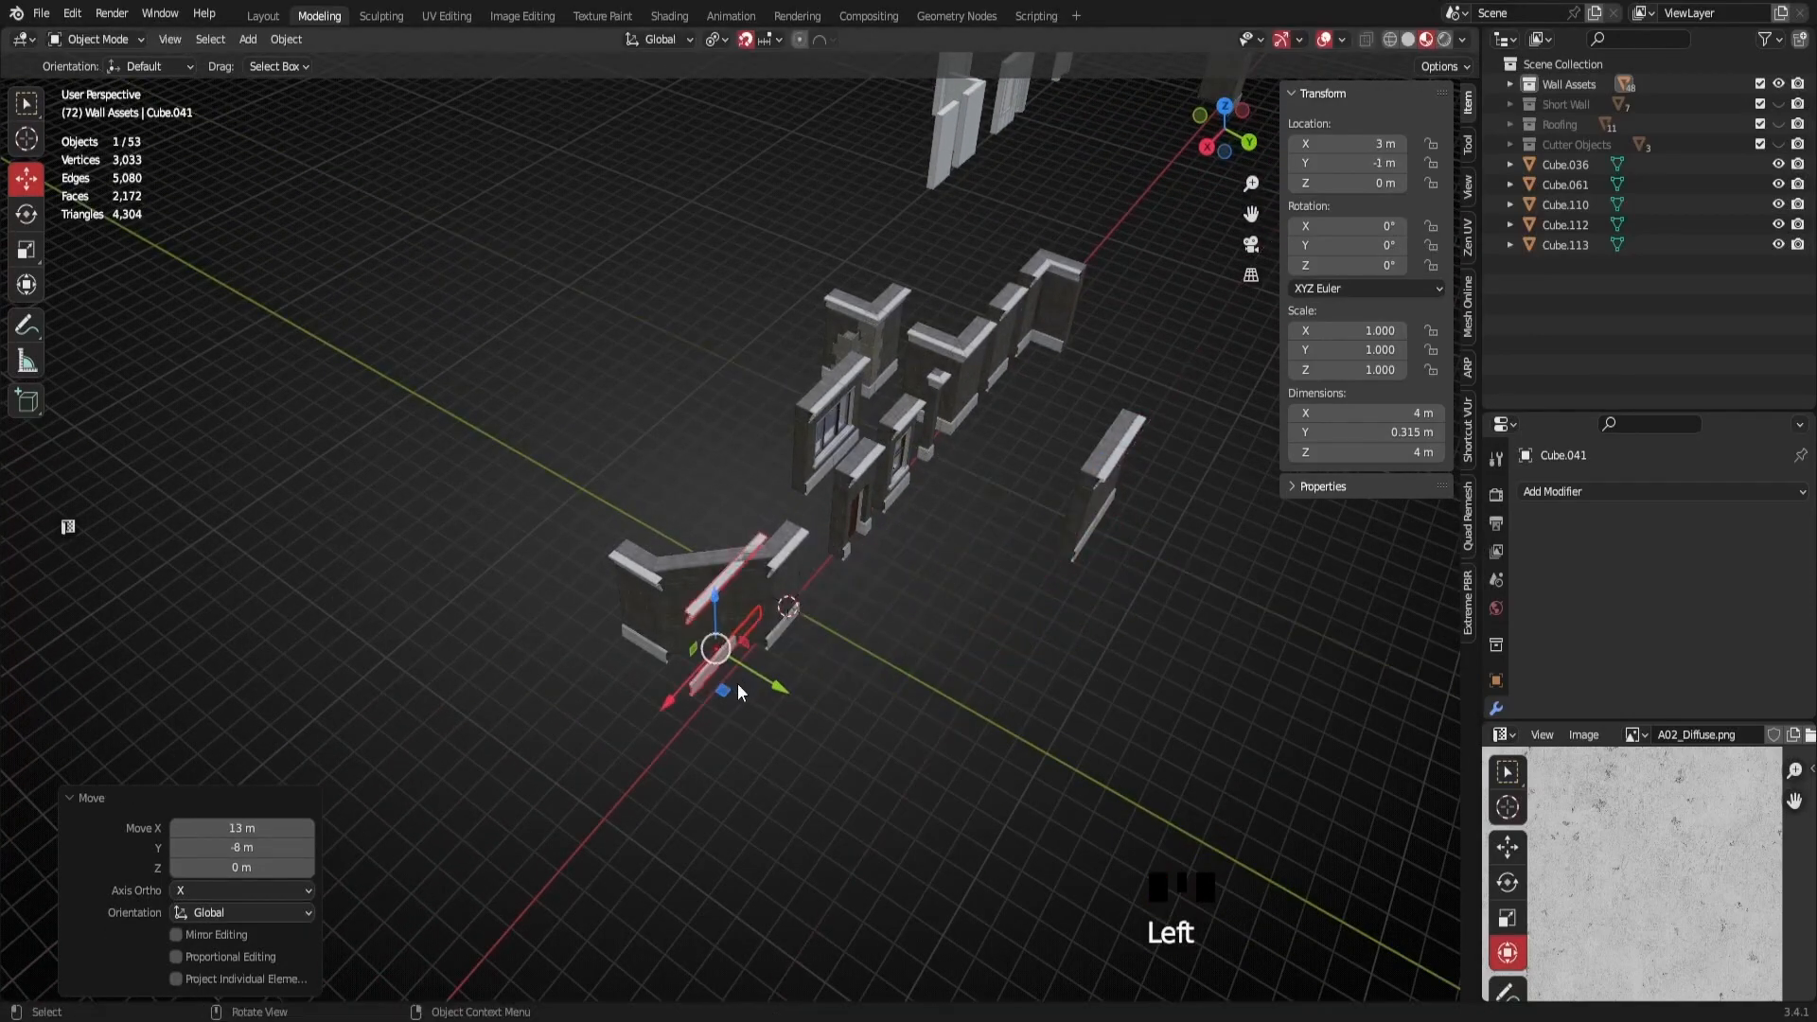
Rotate the 4 m trim copy -45° about Z so it runs parallel to the wall's diagonal section
scroll(737, 684, up, 4)
shift+middle_drag(729, 696, 830, 613)
click(34, 216)
scroll(905, 746, up, 1)
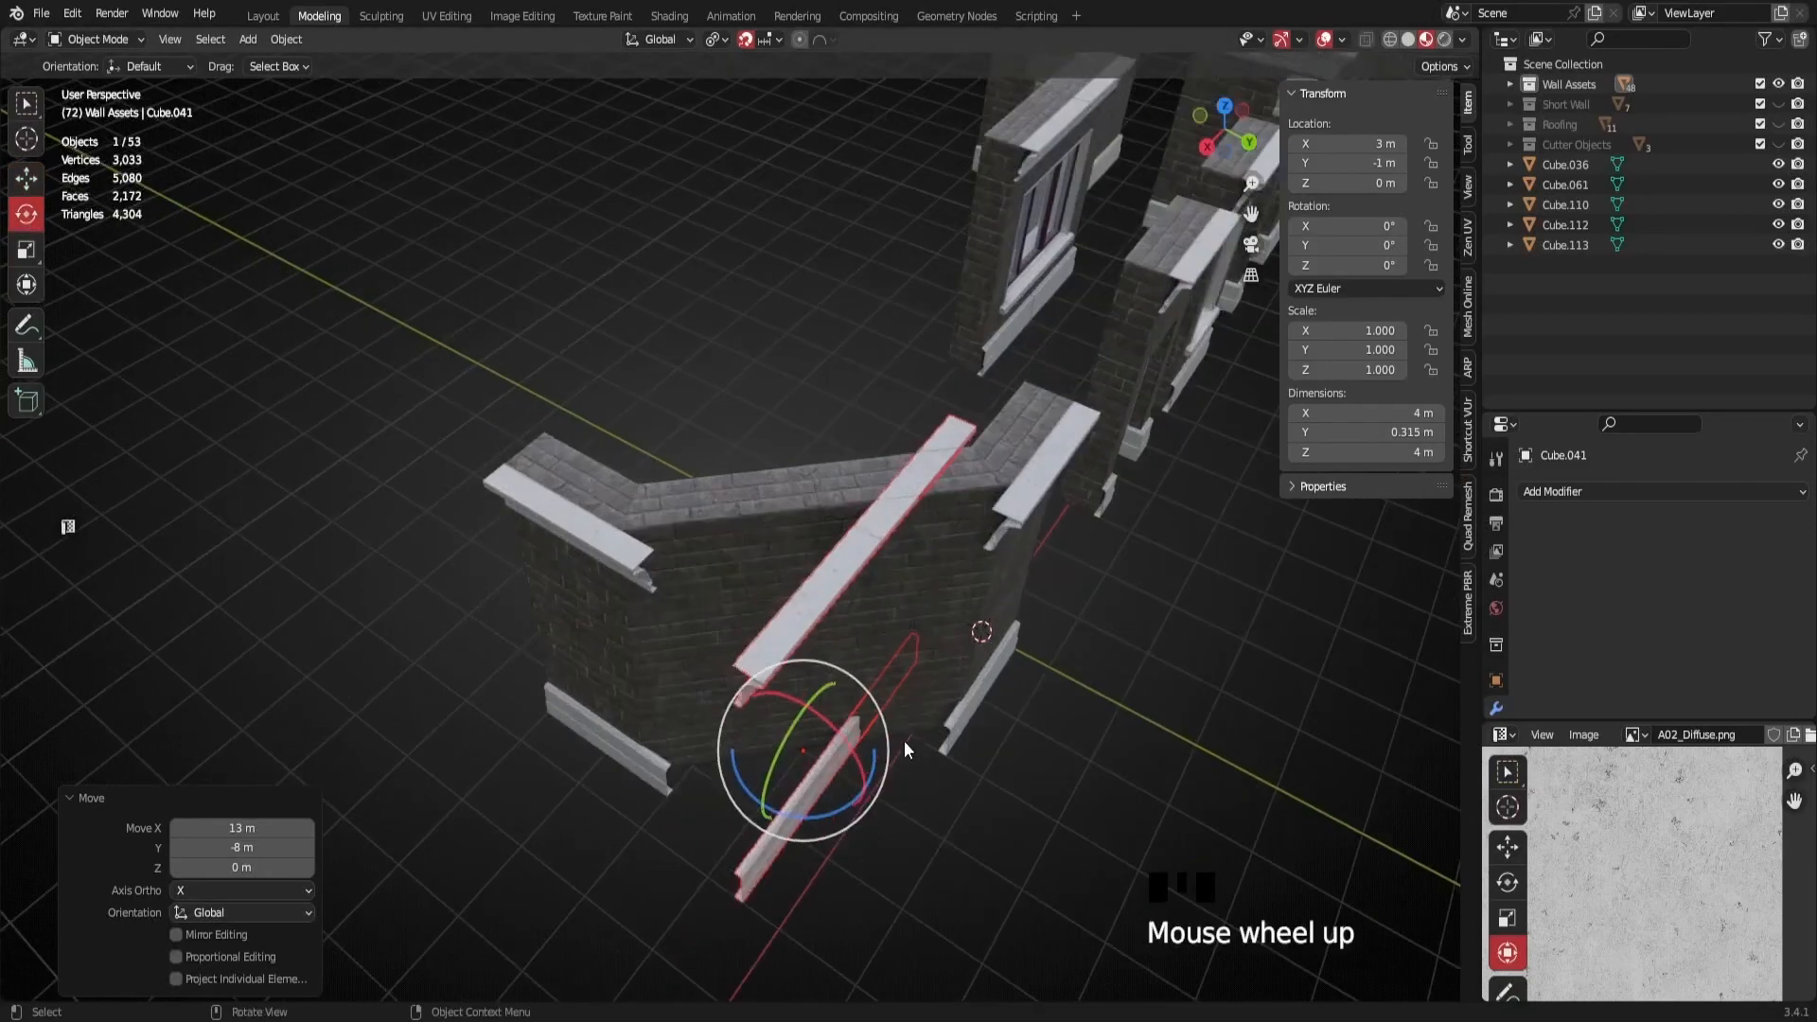
drag(824, 816, 771, 812)
click(23, 182)
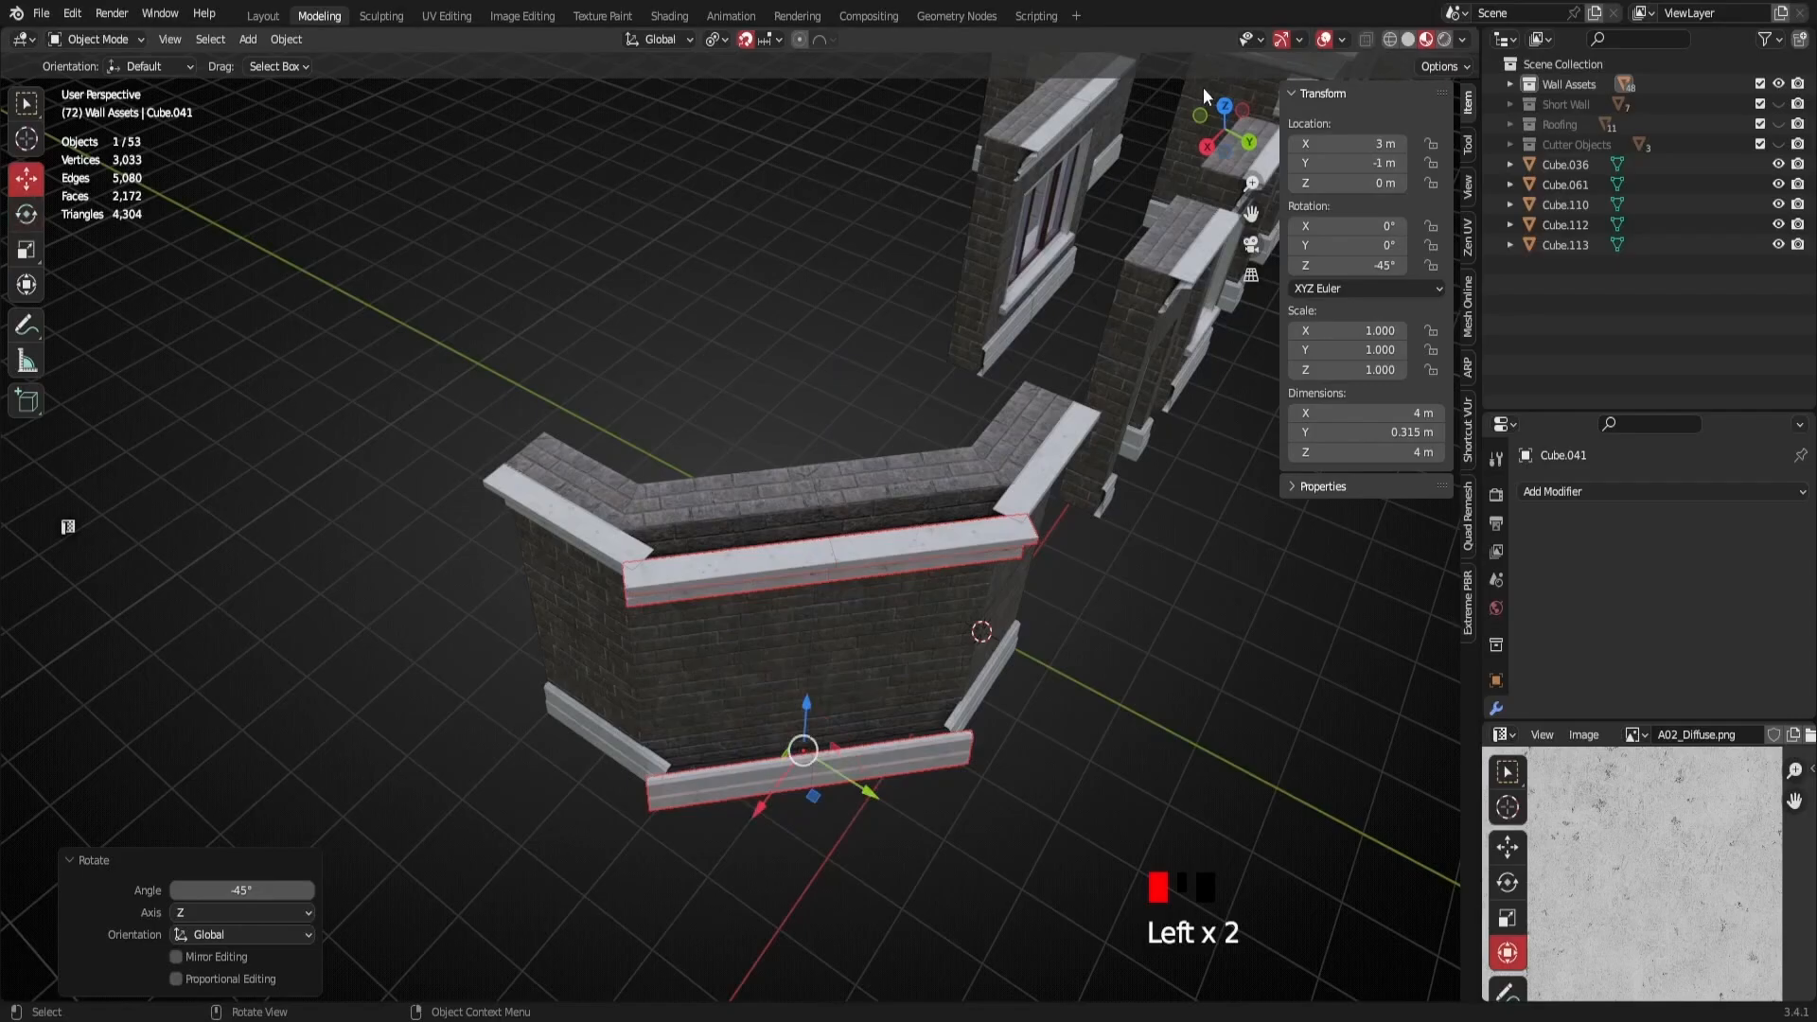
In top view, move the diagonal trim -0.3 m in X and -0.3 m in Y against the brick face
click(1225, 104)
shift+middle_drag(979, 700, 948, 337)
scroll(630, 562, up, 2)
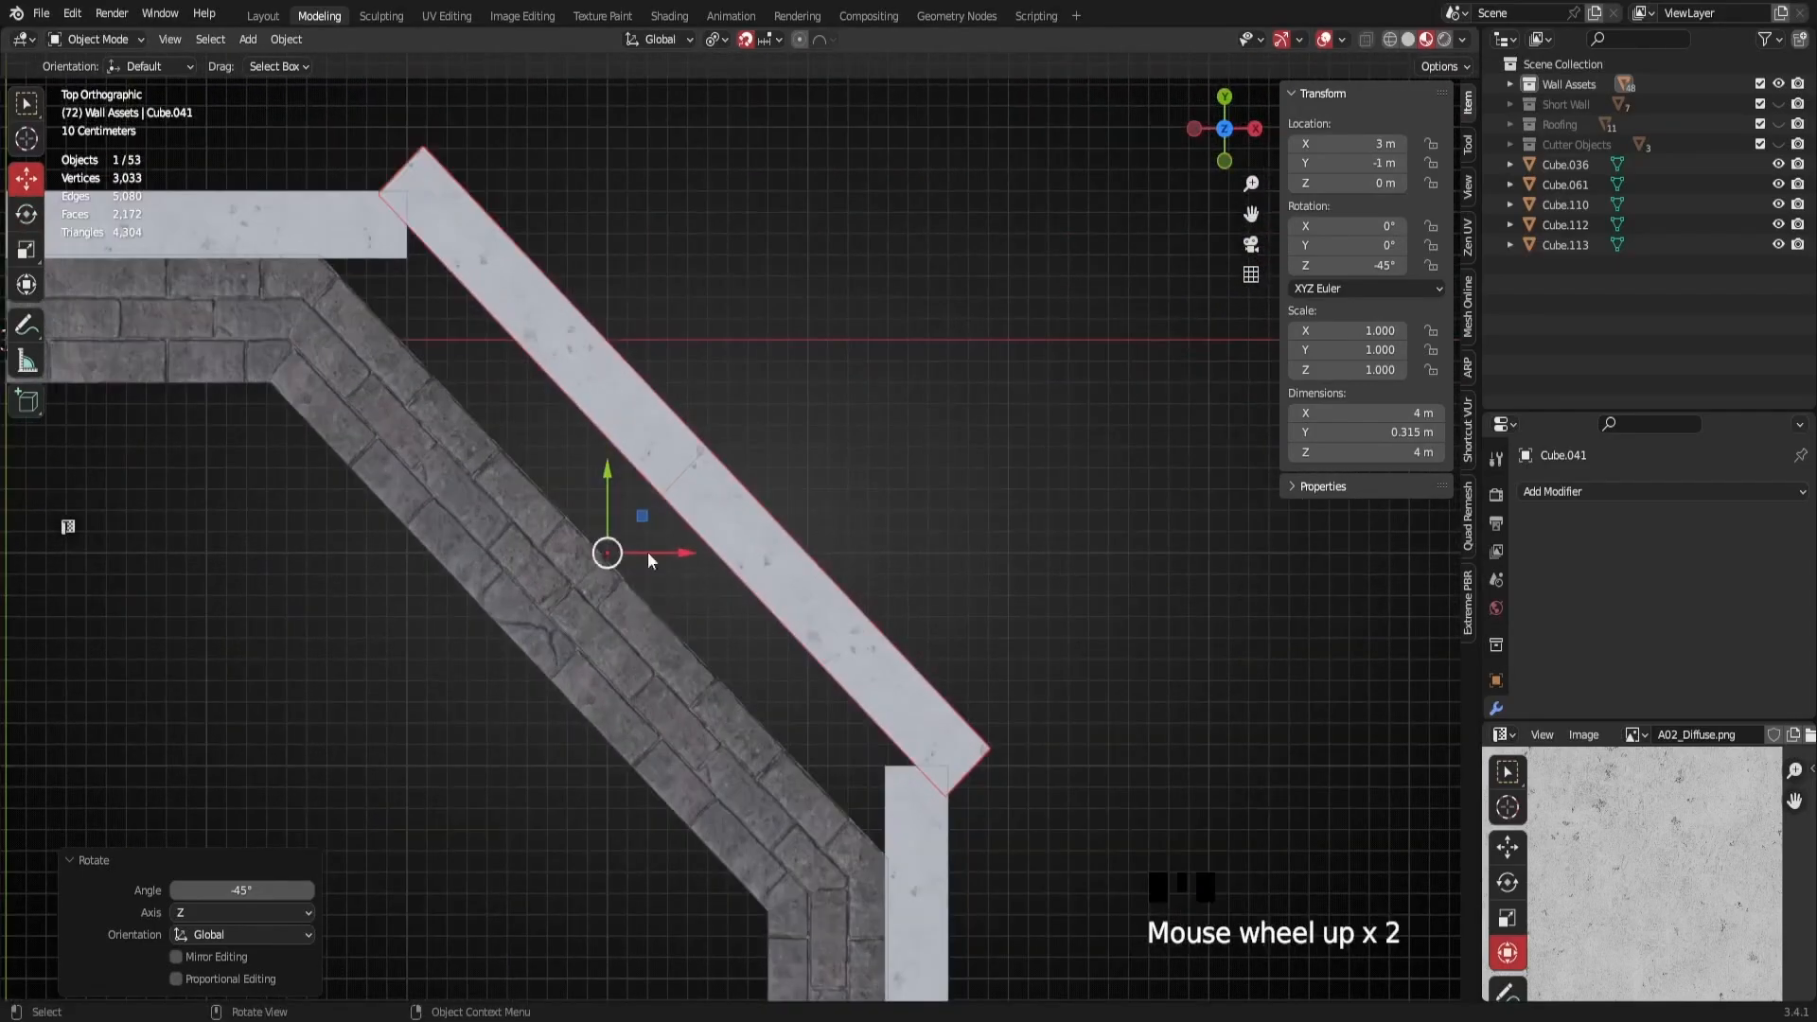
drag(644, 517, 586, 580)
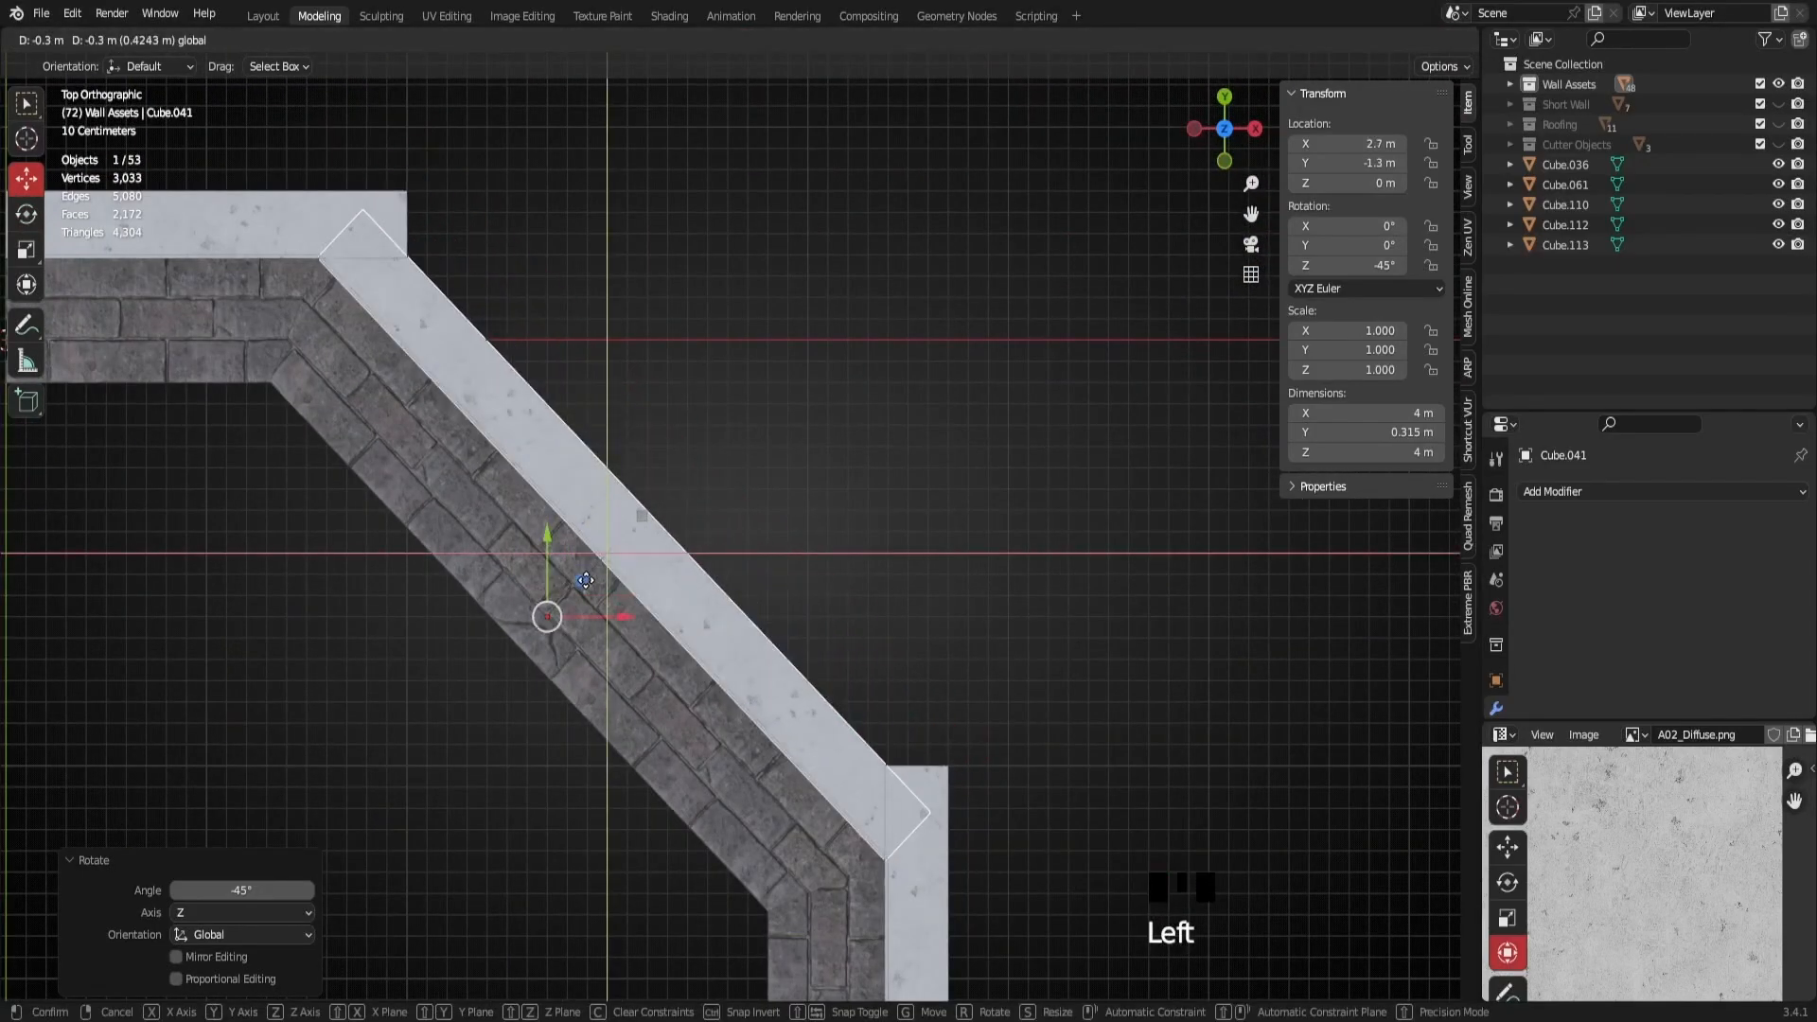
shift+middle_drag(434, 303, 606, 452)
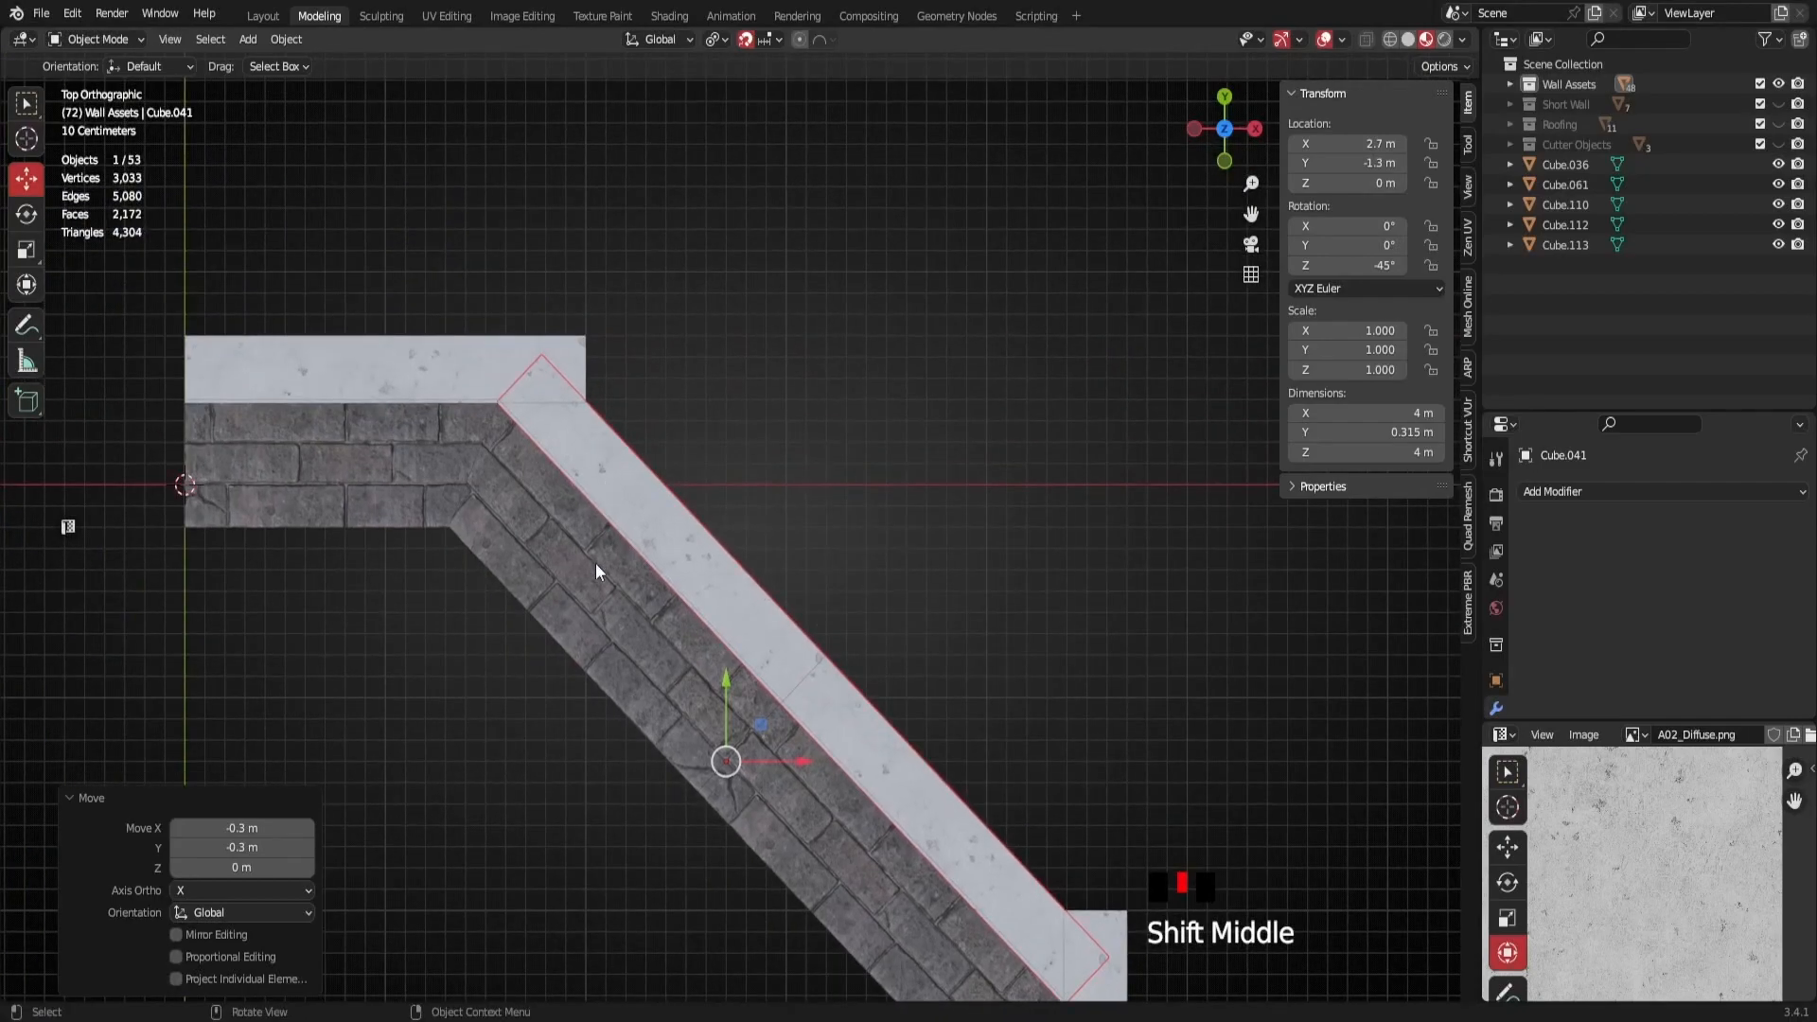
scroll(621, 639, up, 1)
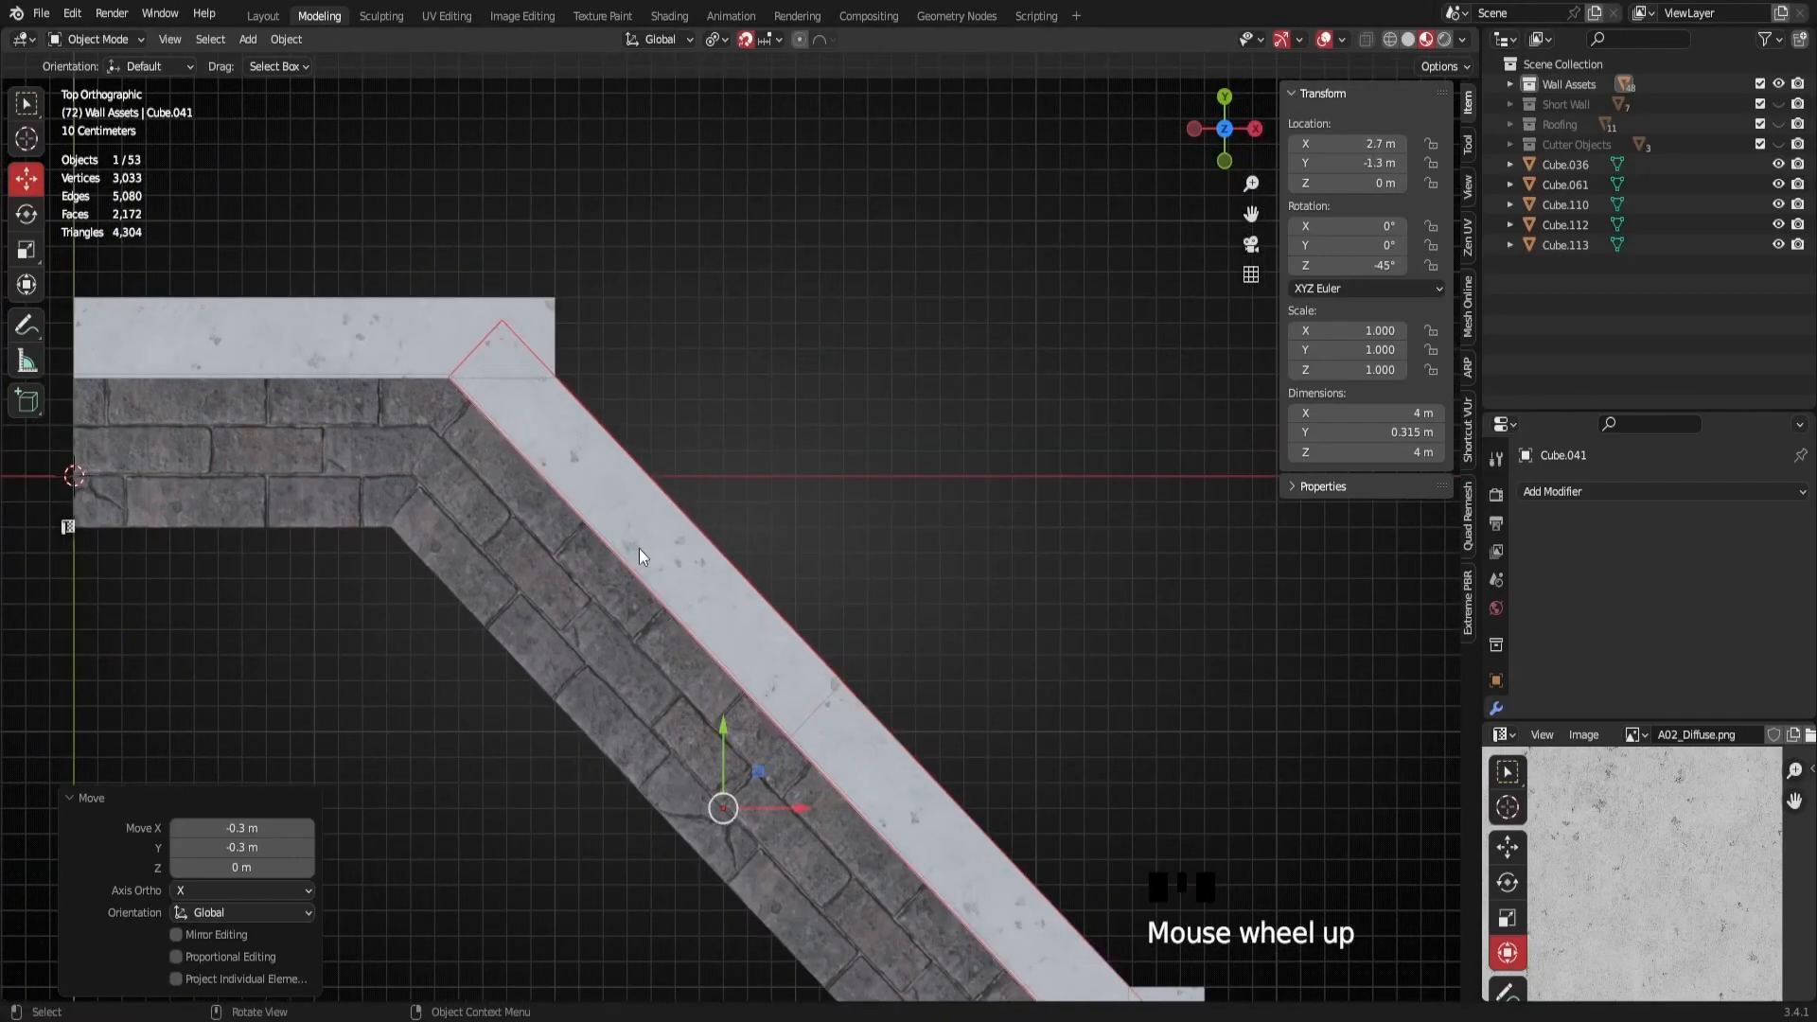
shift+middle_drag(492, 421, 549, 514)
scroll(433, 600, up, 1)
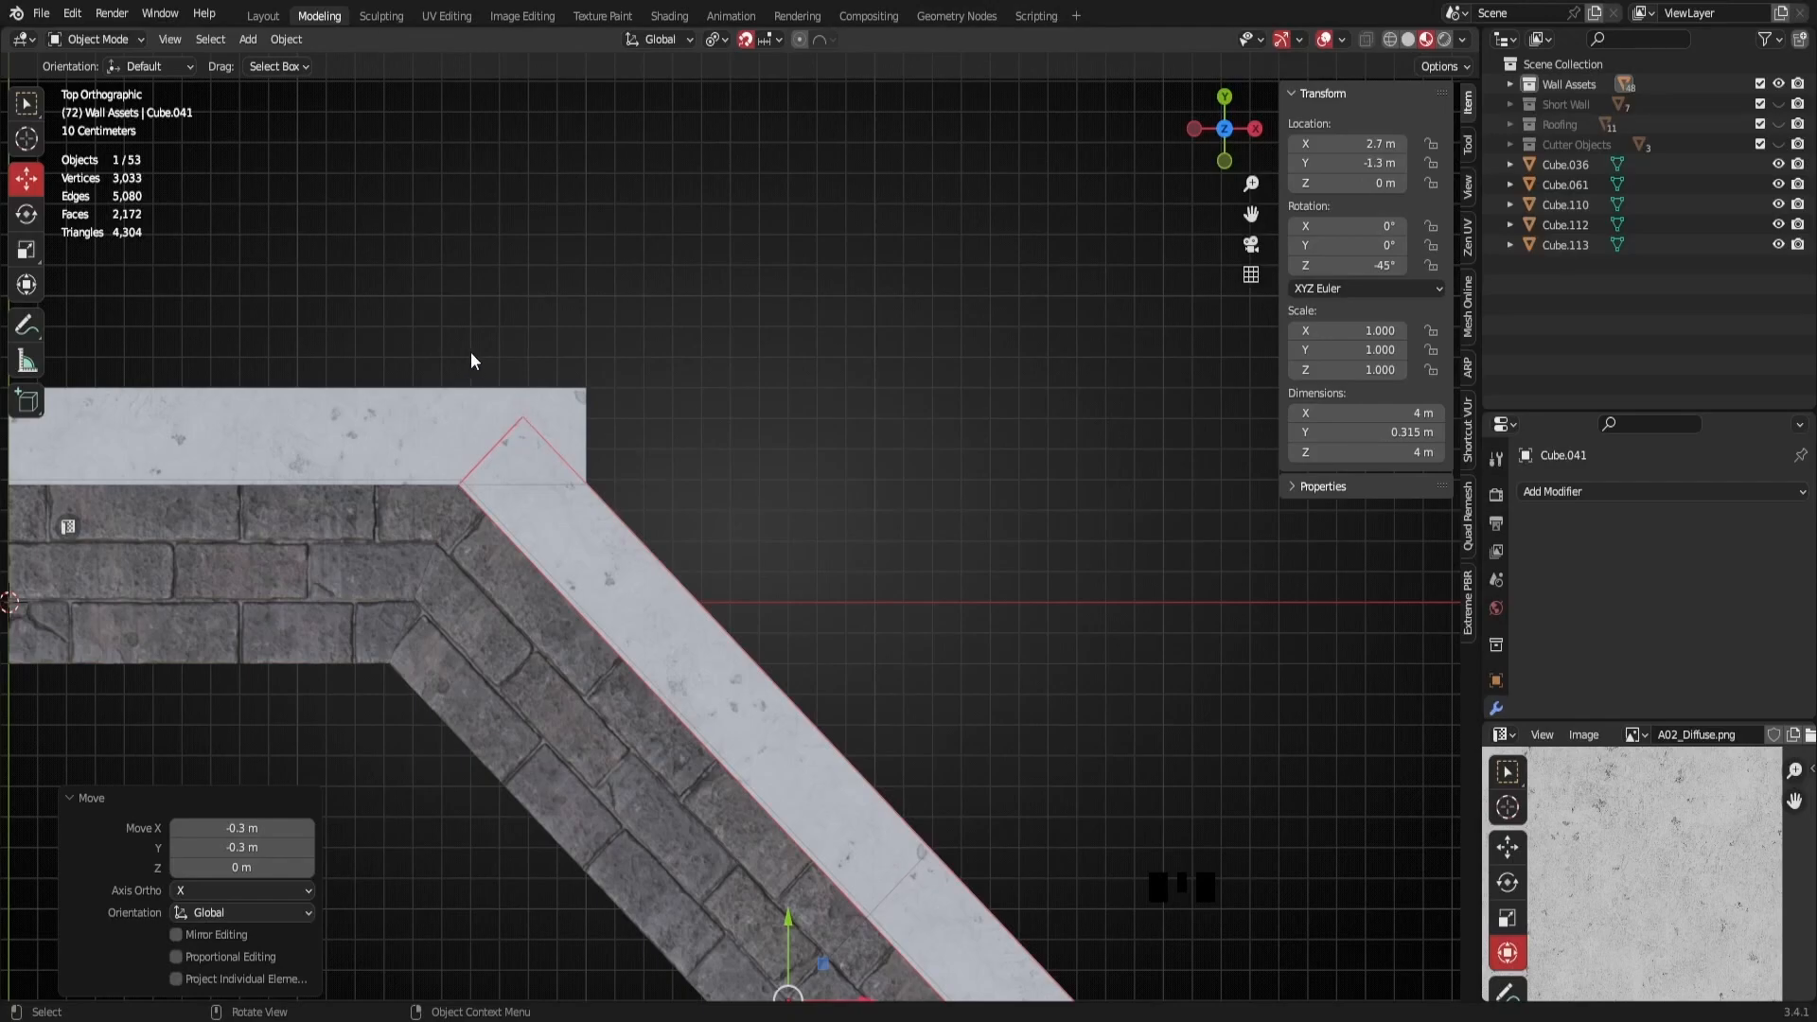
Scale the diagonal trim to 1.1 along its local X axis so it reaches past both corners
scroll(492, 386, down, 4)
middle_drag(787, 657, 650, 513)
click(644, 634)
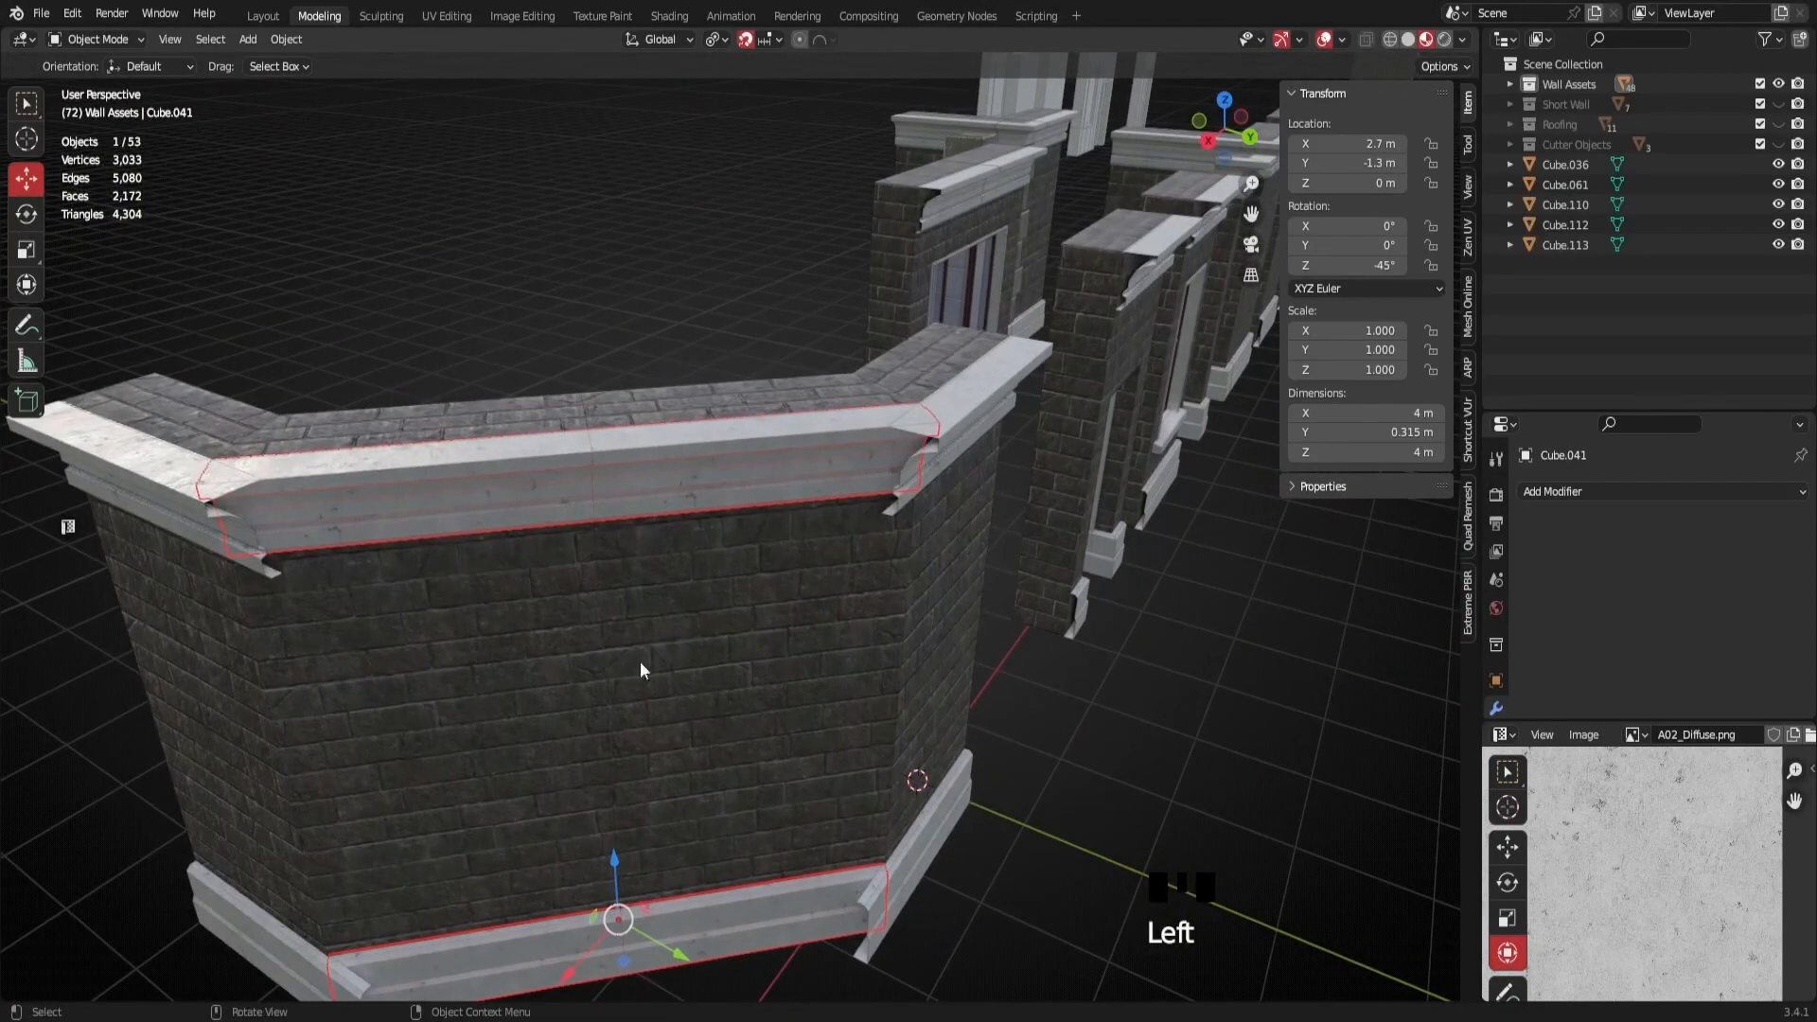
scroll(643, 634, down, 2)
click(26, 249)
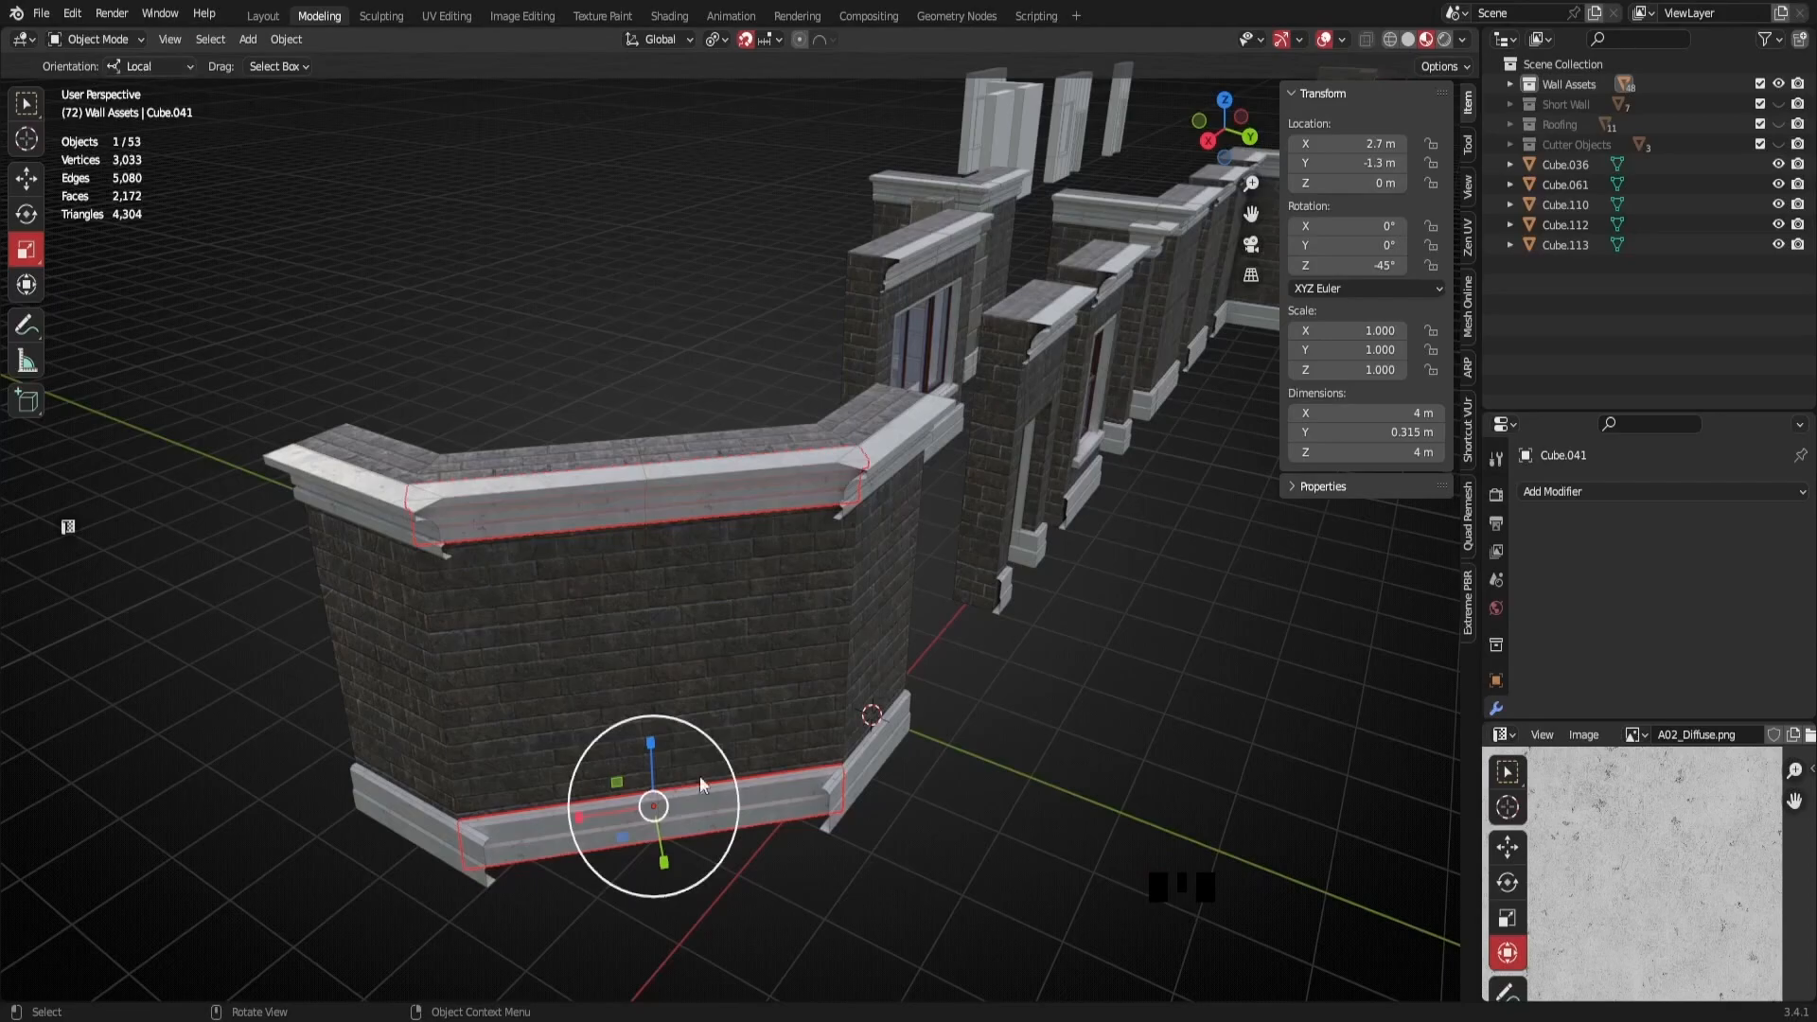
drag(596, 813, 651, 793)
key(ctrl+z)
shift+middle_drag(758, 767, 661, 657)
scroll(706, 513, up, 3)
shift+middle_drag(706, 513, 501, 772)
drag(502, 750, 492, 747)
Inspect how the lengthened diagonal trim overlaps the end trims at the angled wall's corners
middle_drag(493, 748, 884, 581)
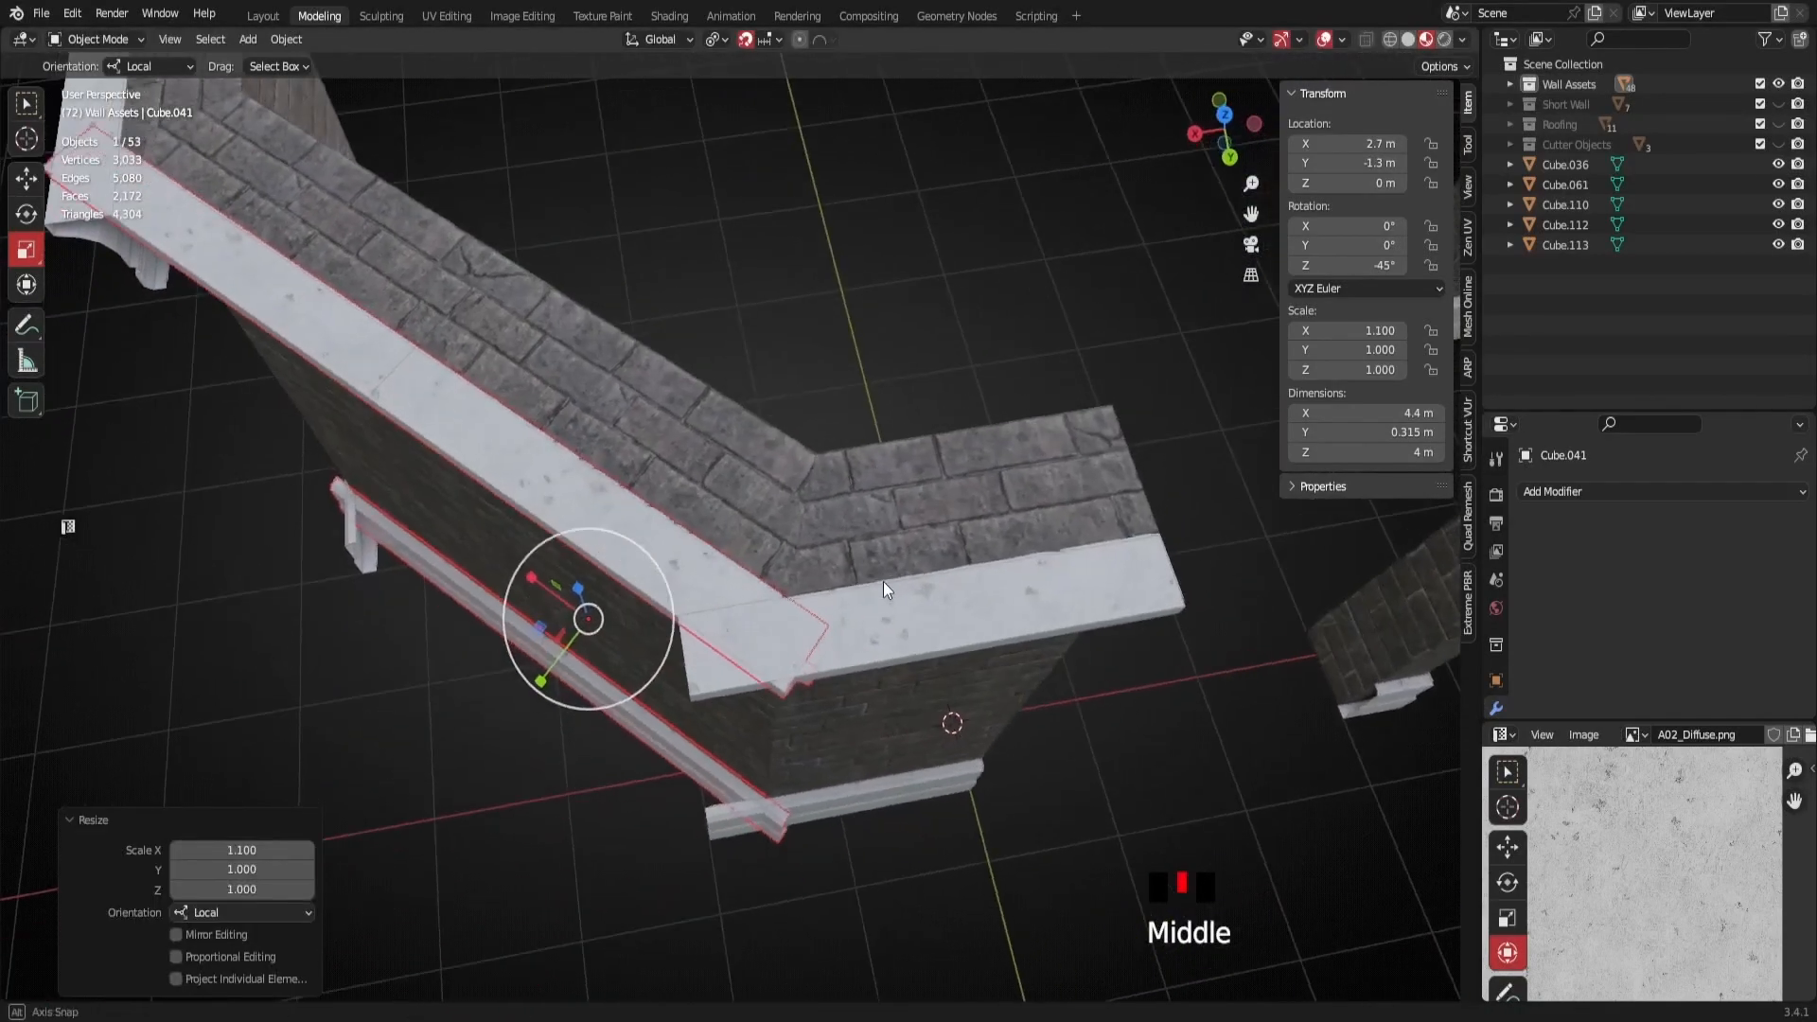
scroll(866, 793, up, 2)
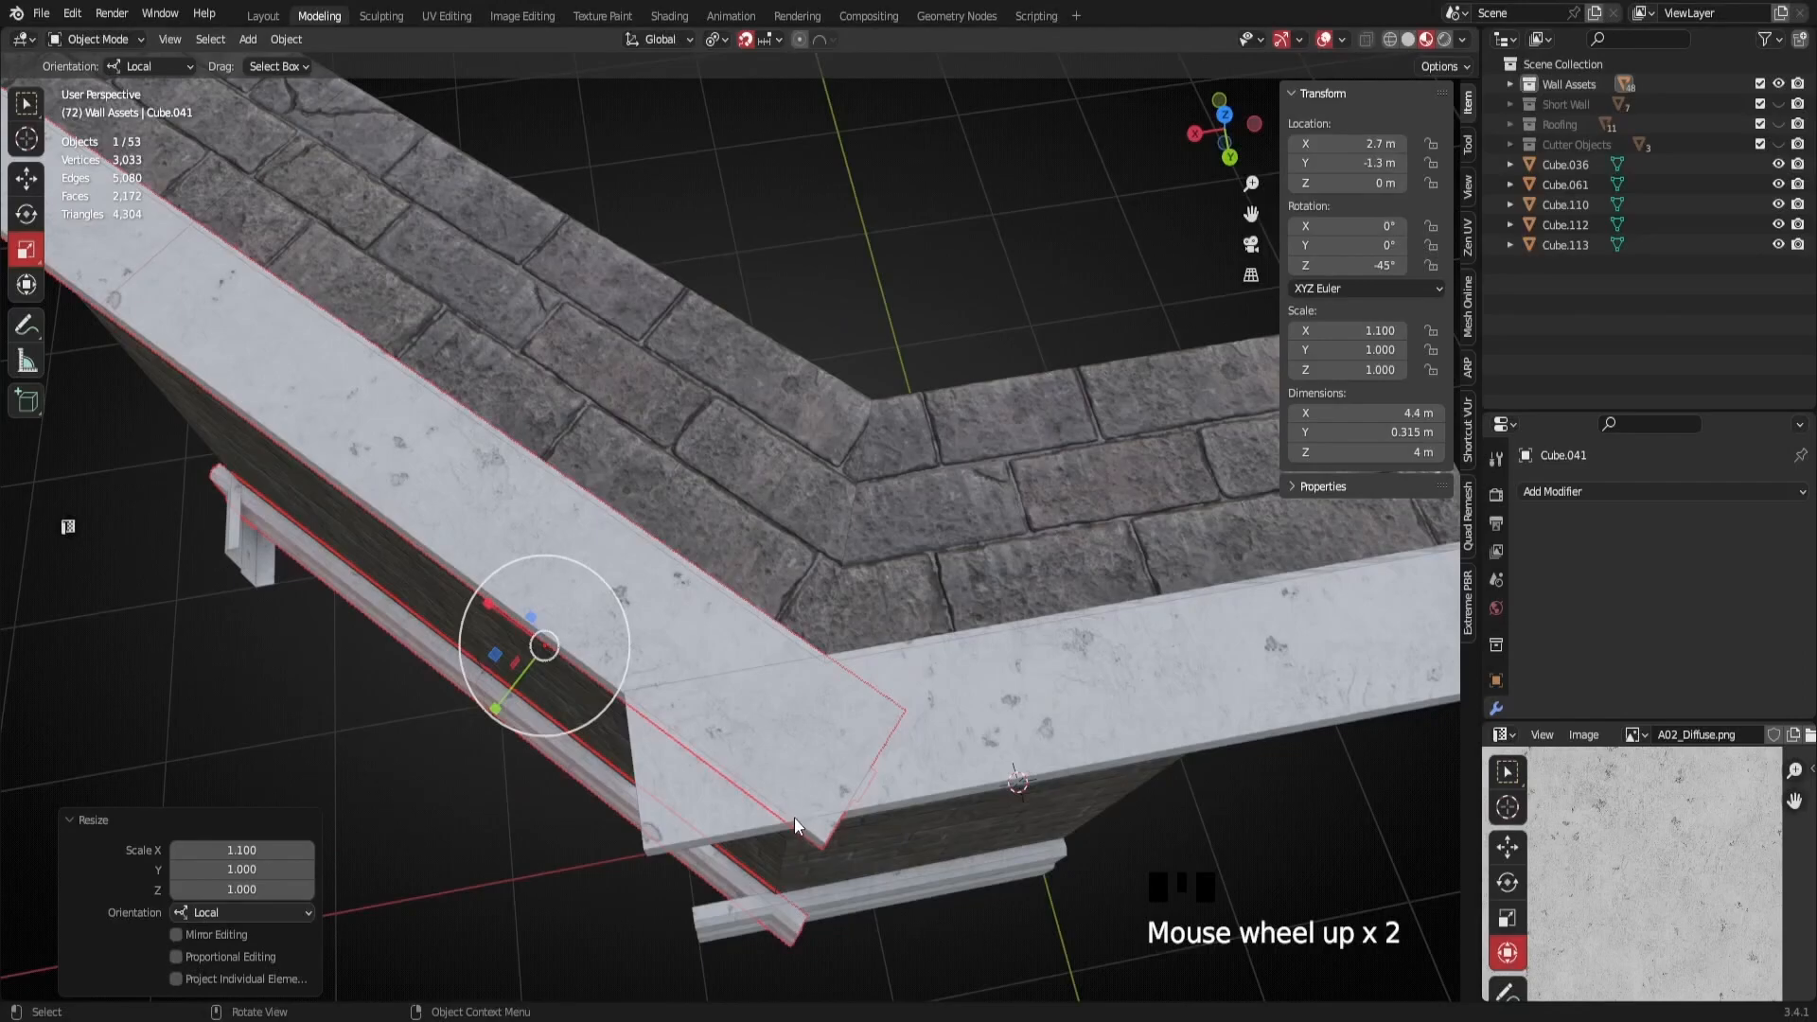
middle_drag(786, 853, 752, 560)
scroll(742, 515, down, 3)
key(Tab)
scroll(752, 561, down, 2)
middle_drag(754, 649, 732, 682)
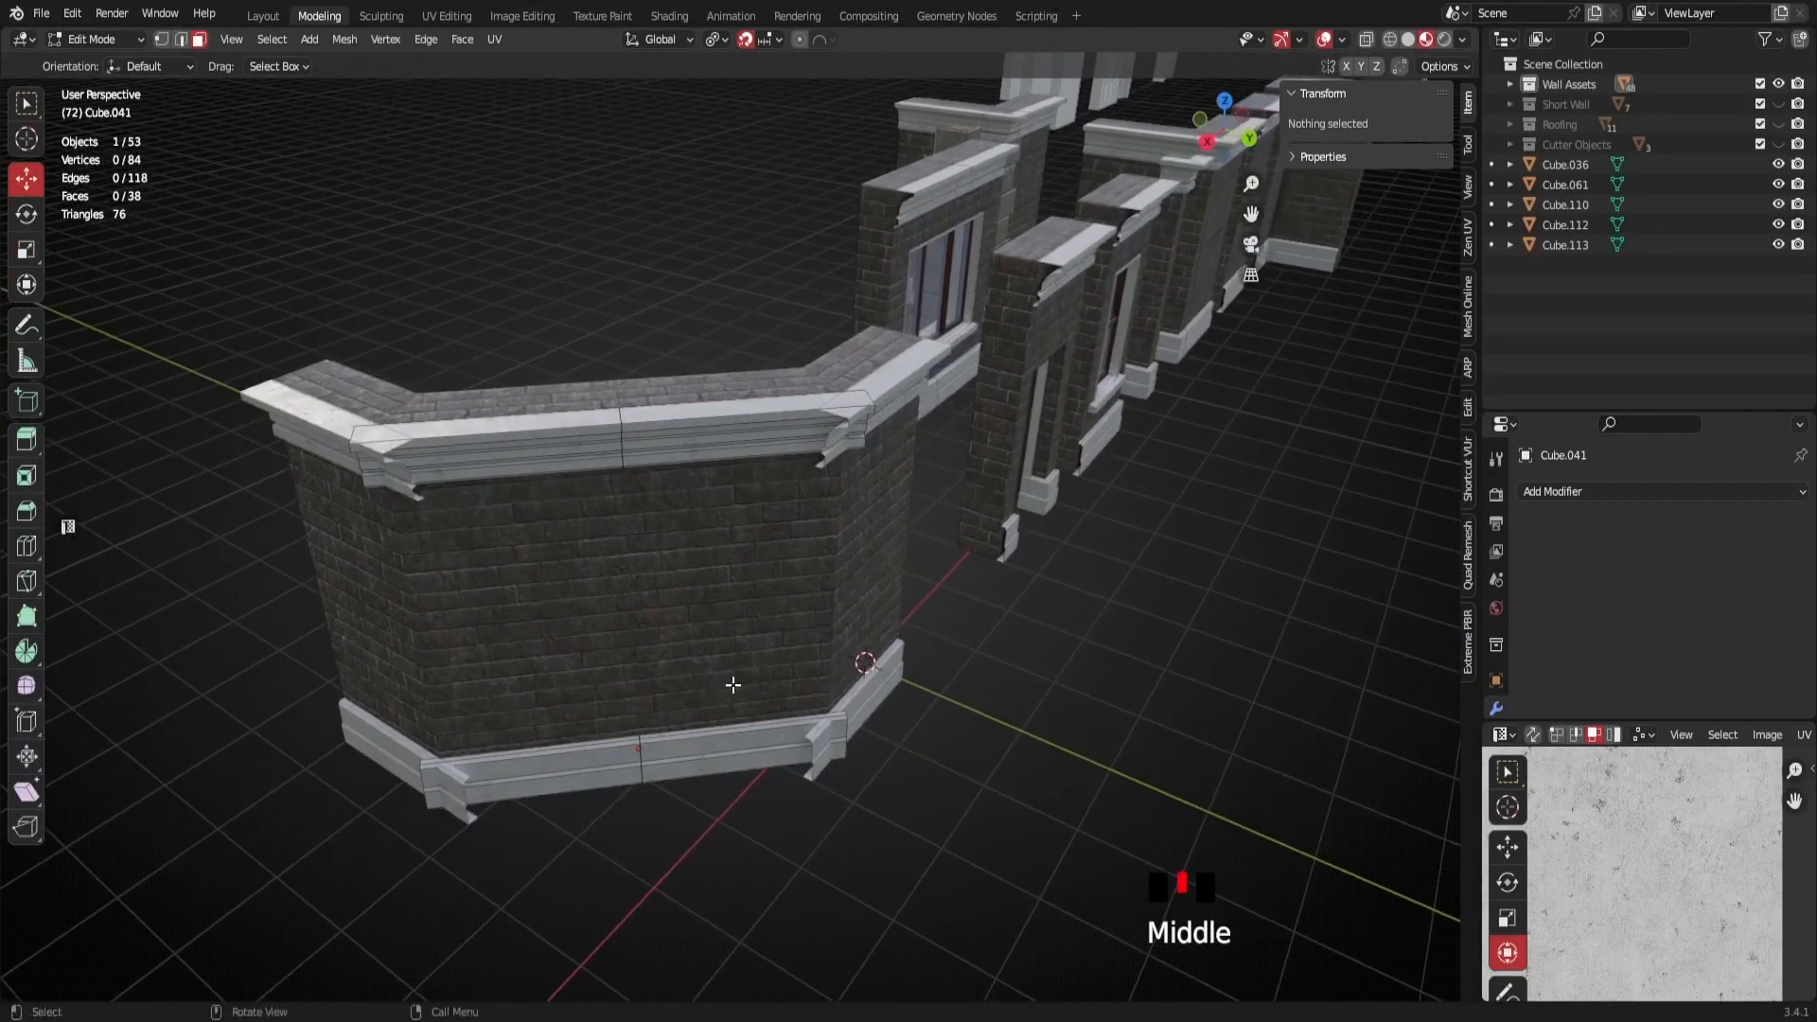
key(Tab)
Select the two end trims and the diagonal trim of the angled wall and join them into one object
click(897, 769)
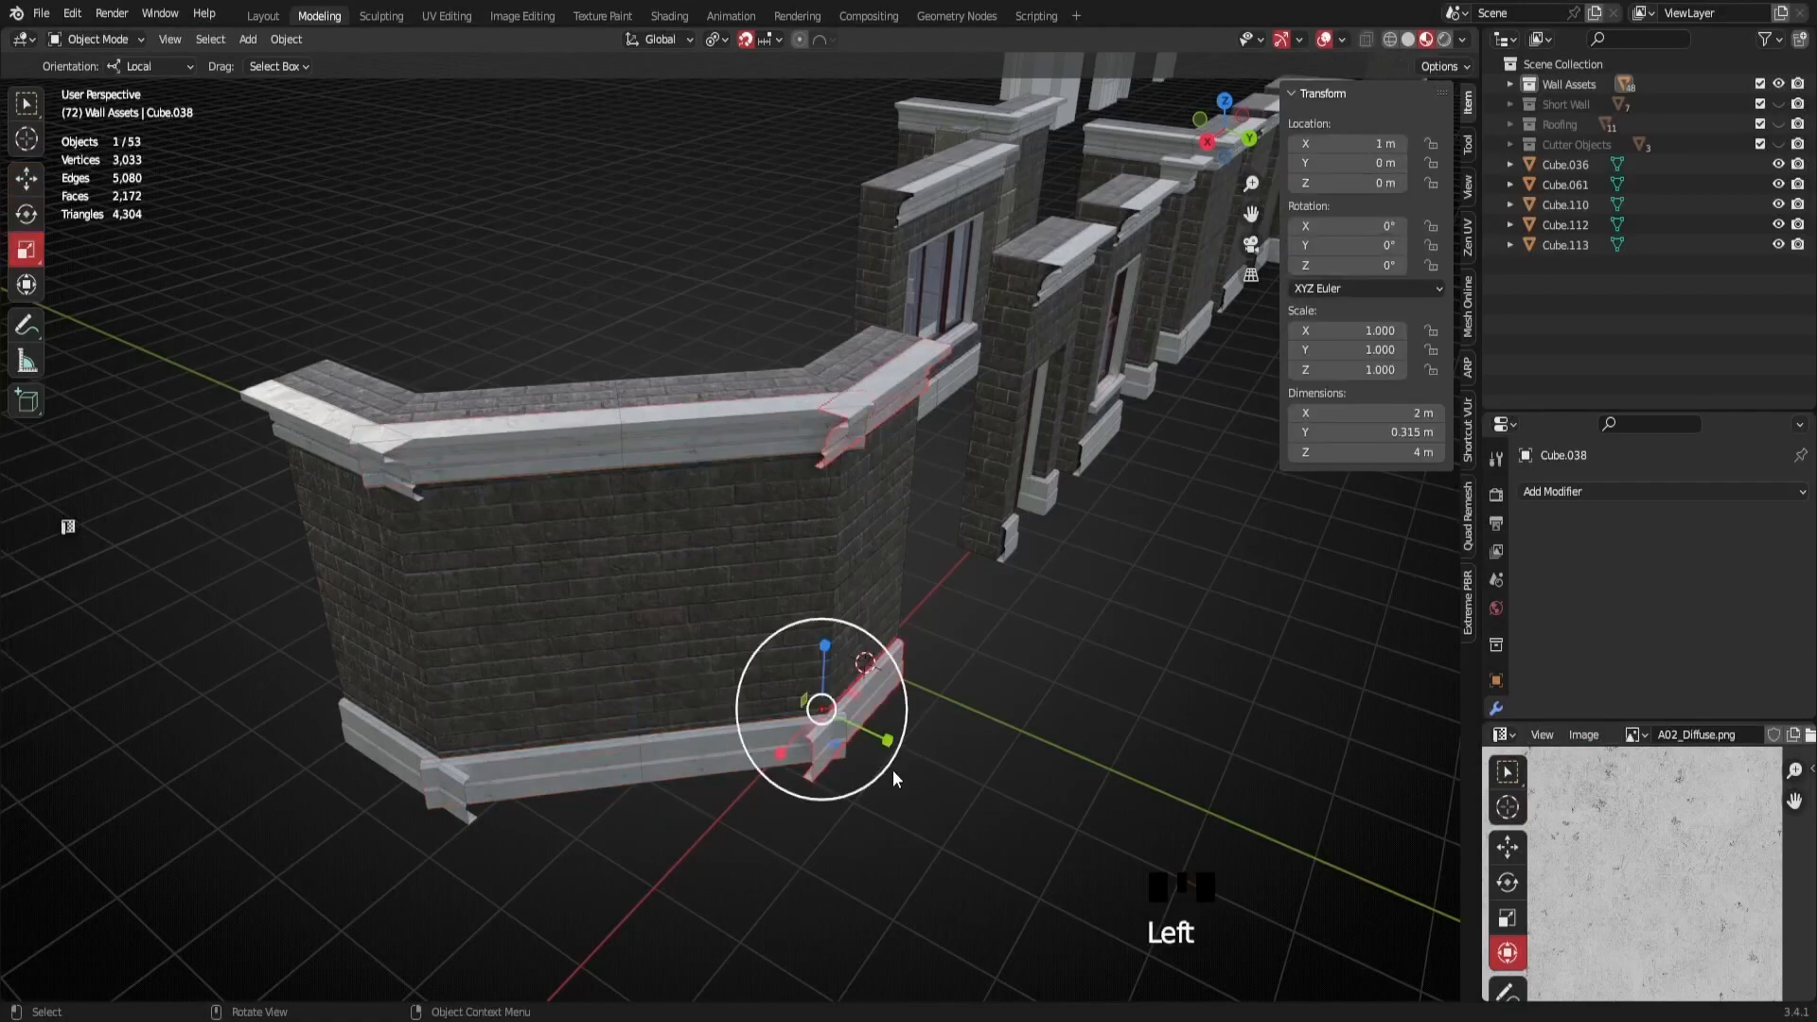
shift+click(422, 780)
click(524, 774)
middle_drag(525, 774, 636, 758)
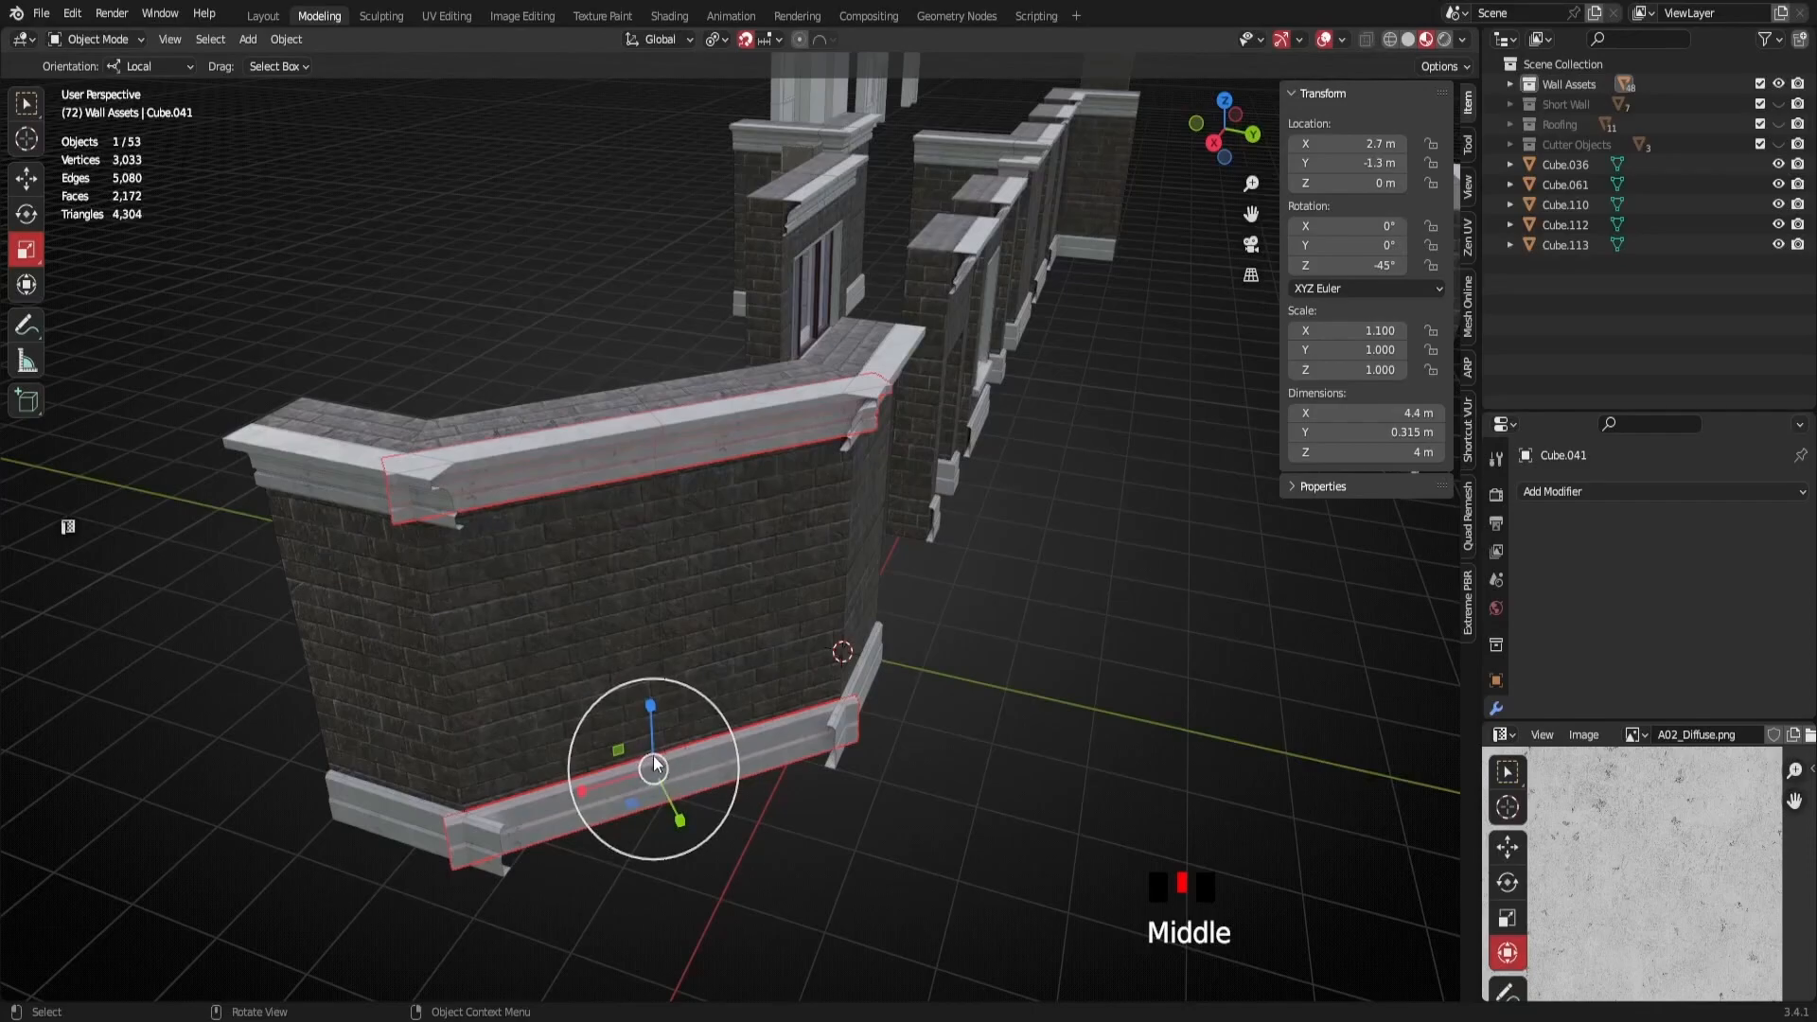
shift+click(366, 838)
click(774, 789)
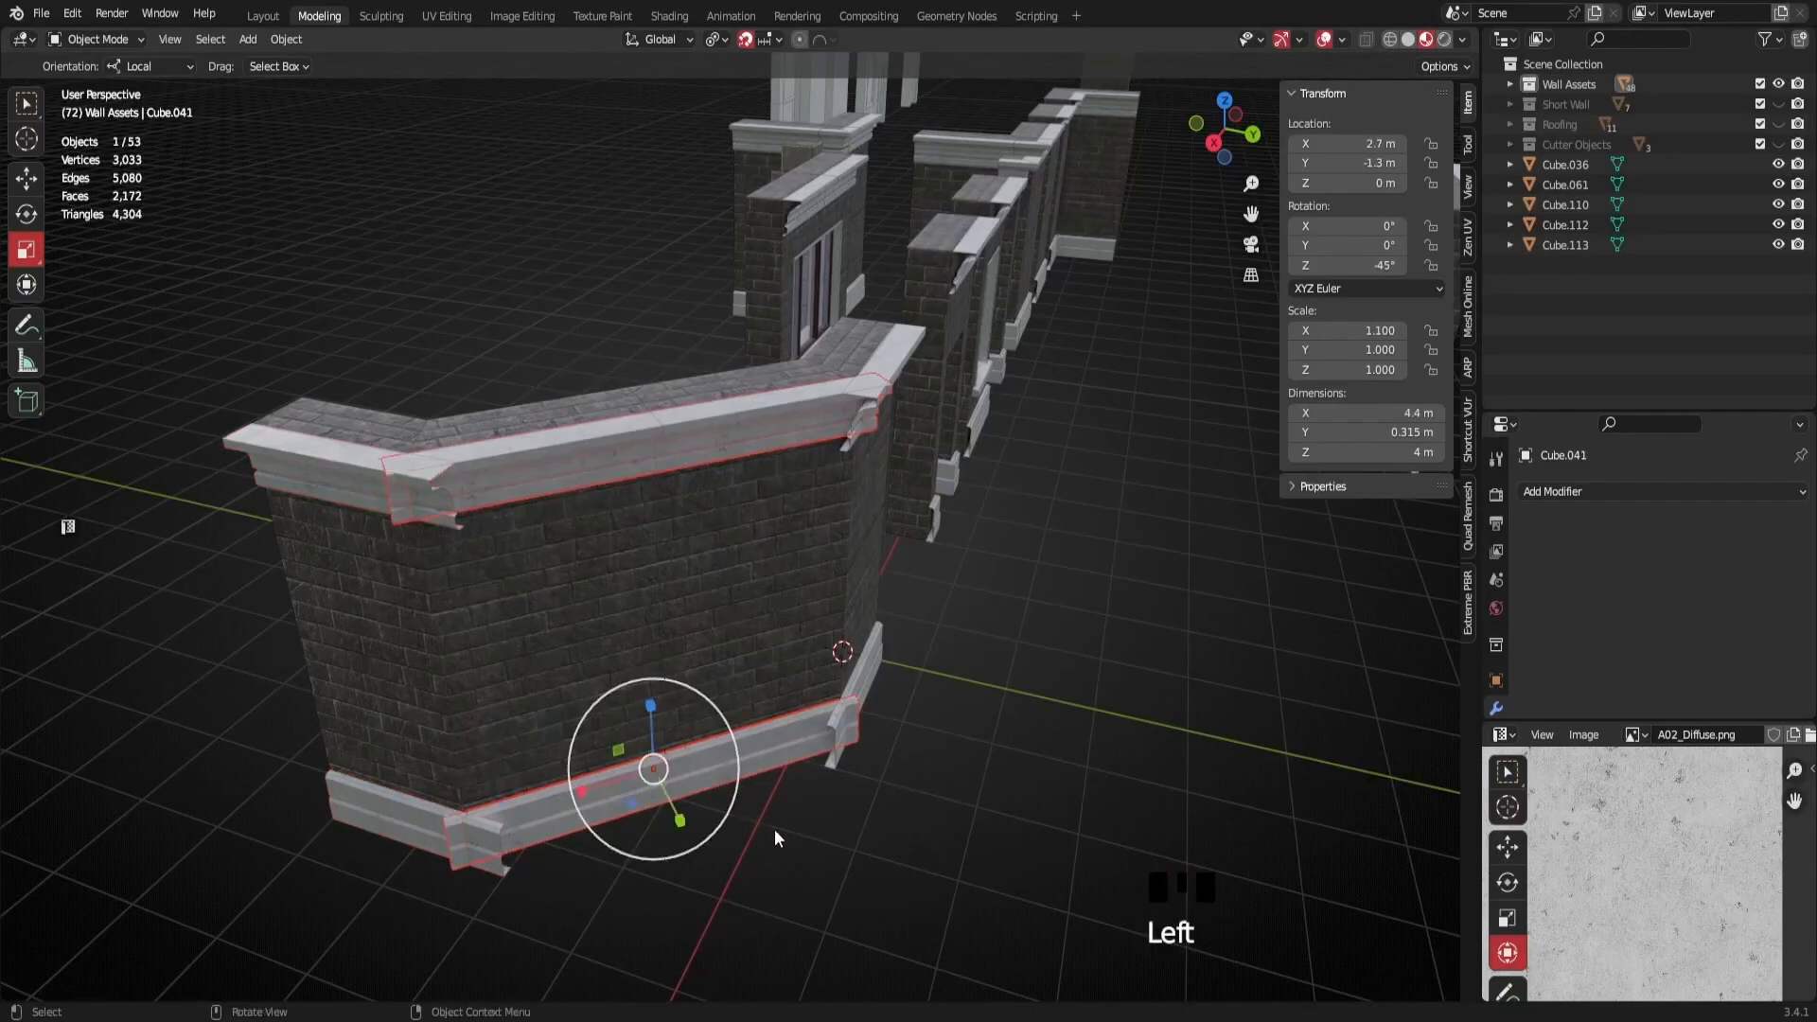
click(869, 684)
shift+click(464, 847)
middle_drag(462, 860, 517, 806)
shift+click(530, 804)
middle_drag(599, 861, 748, 538)
key(ctrl+j)
Select the edge loops at both bends of the angled wall's mesh, duplicate them in place and separate the copy into its own object
scroll(837, 315, down, 1)
middle_drag(795, 743, 518, 502)
scroll(865, 672, up, 2)
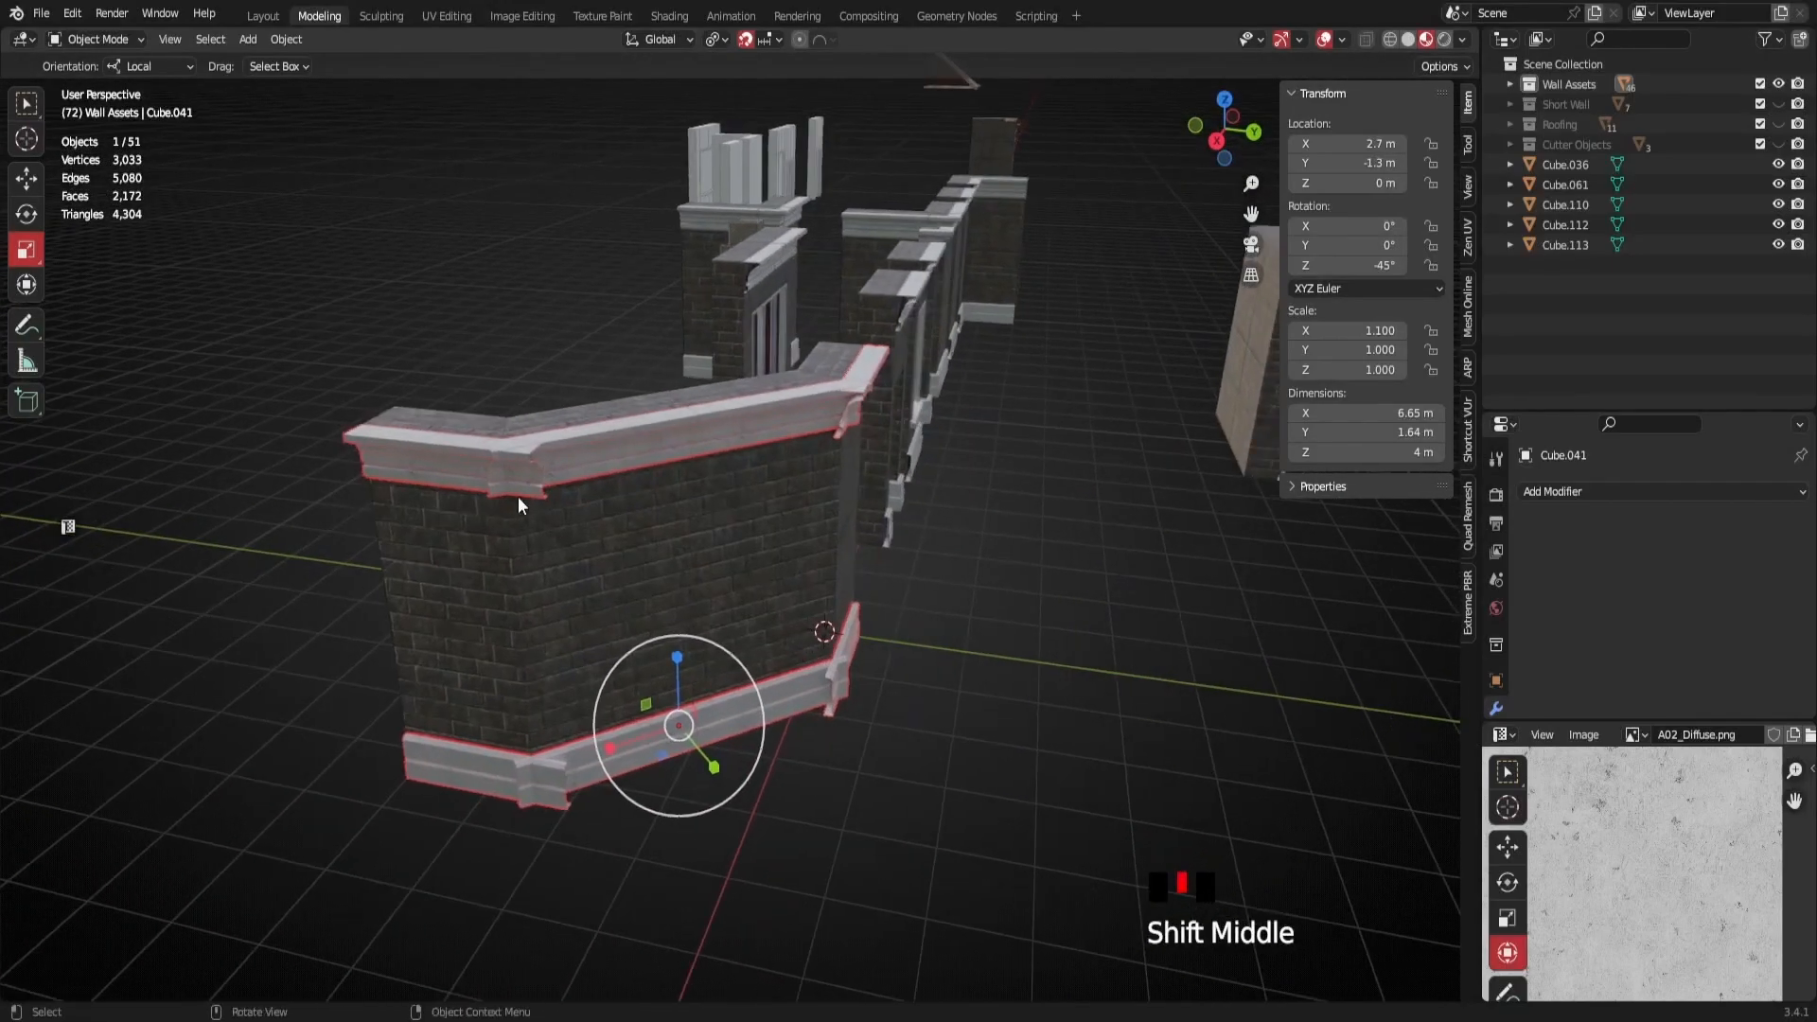
click(540, 602)
key(Tab)
middle_drag(559, 642, 779, 531)
alt+click(701, 585)
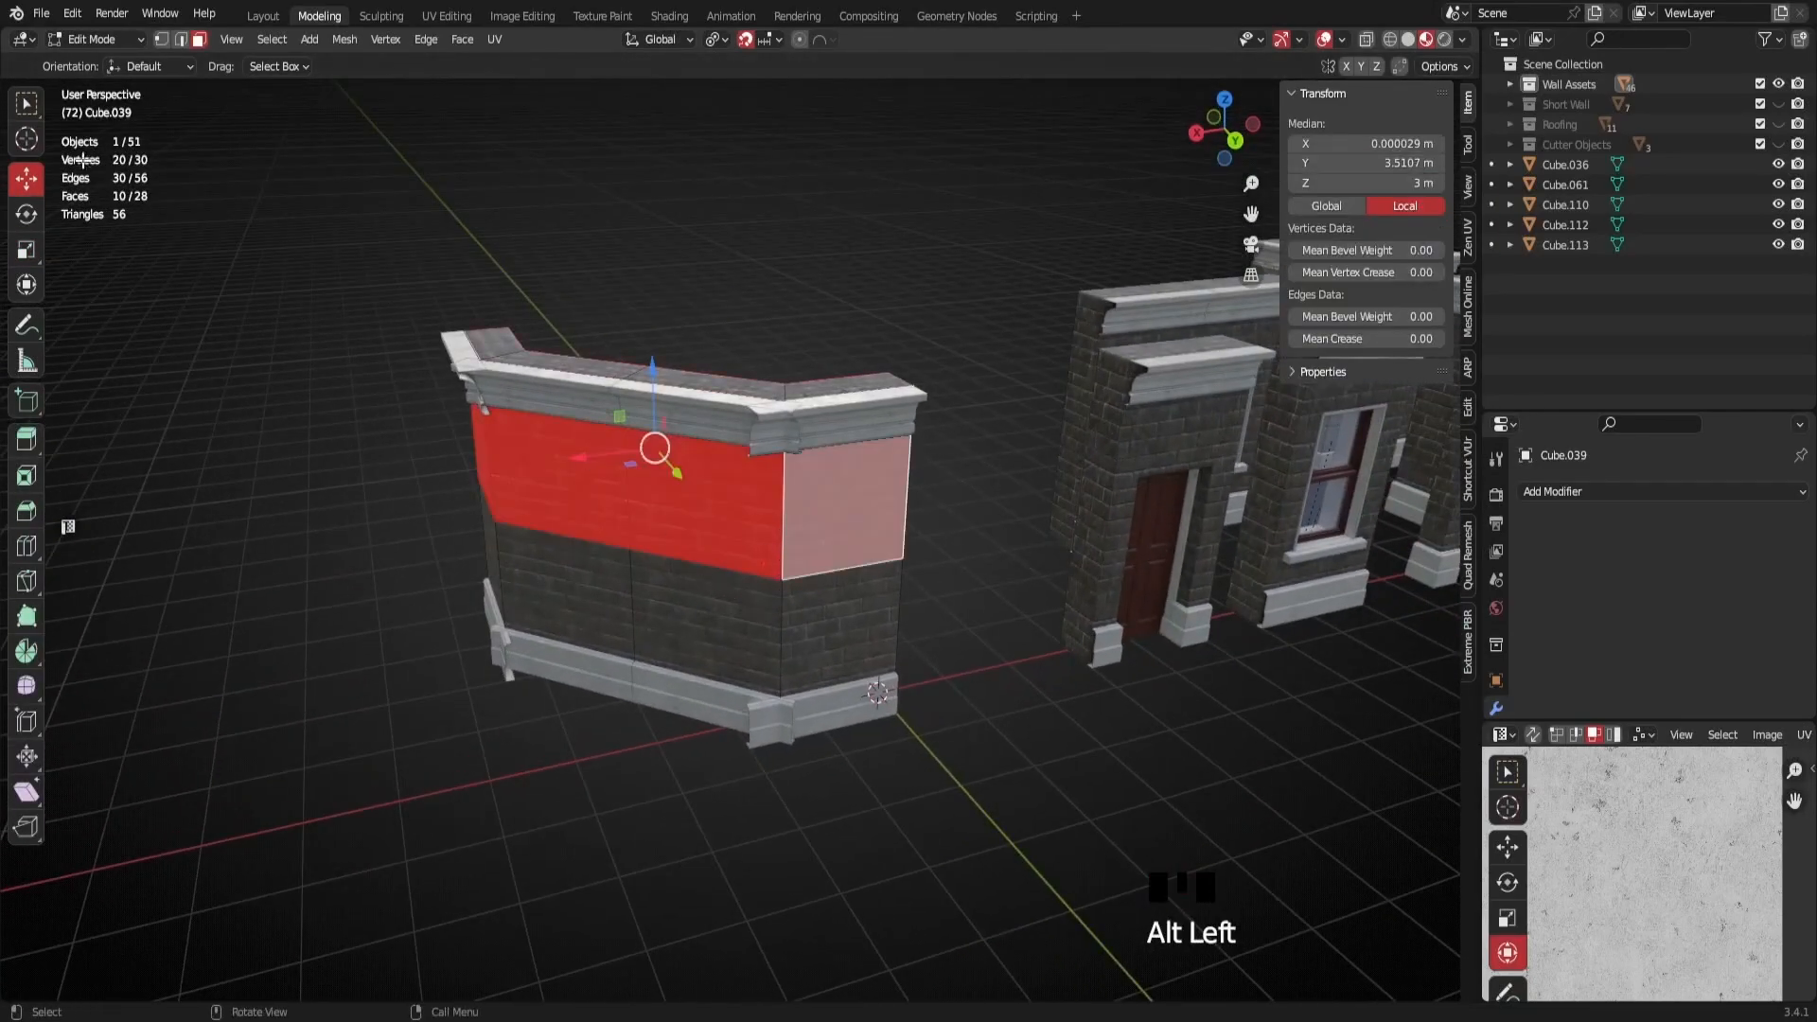
click(184, 39)
middle_drag(758, 580, 527, 643)
click(756, 600)
alt+click(771, 618)
alt+shift+click(530, 614)
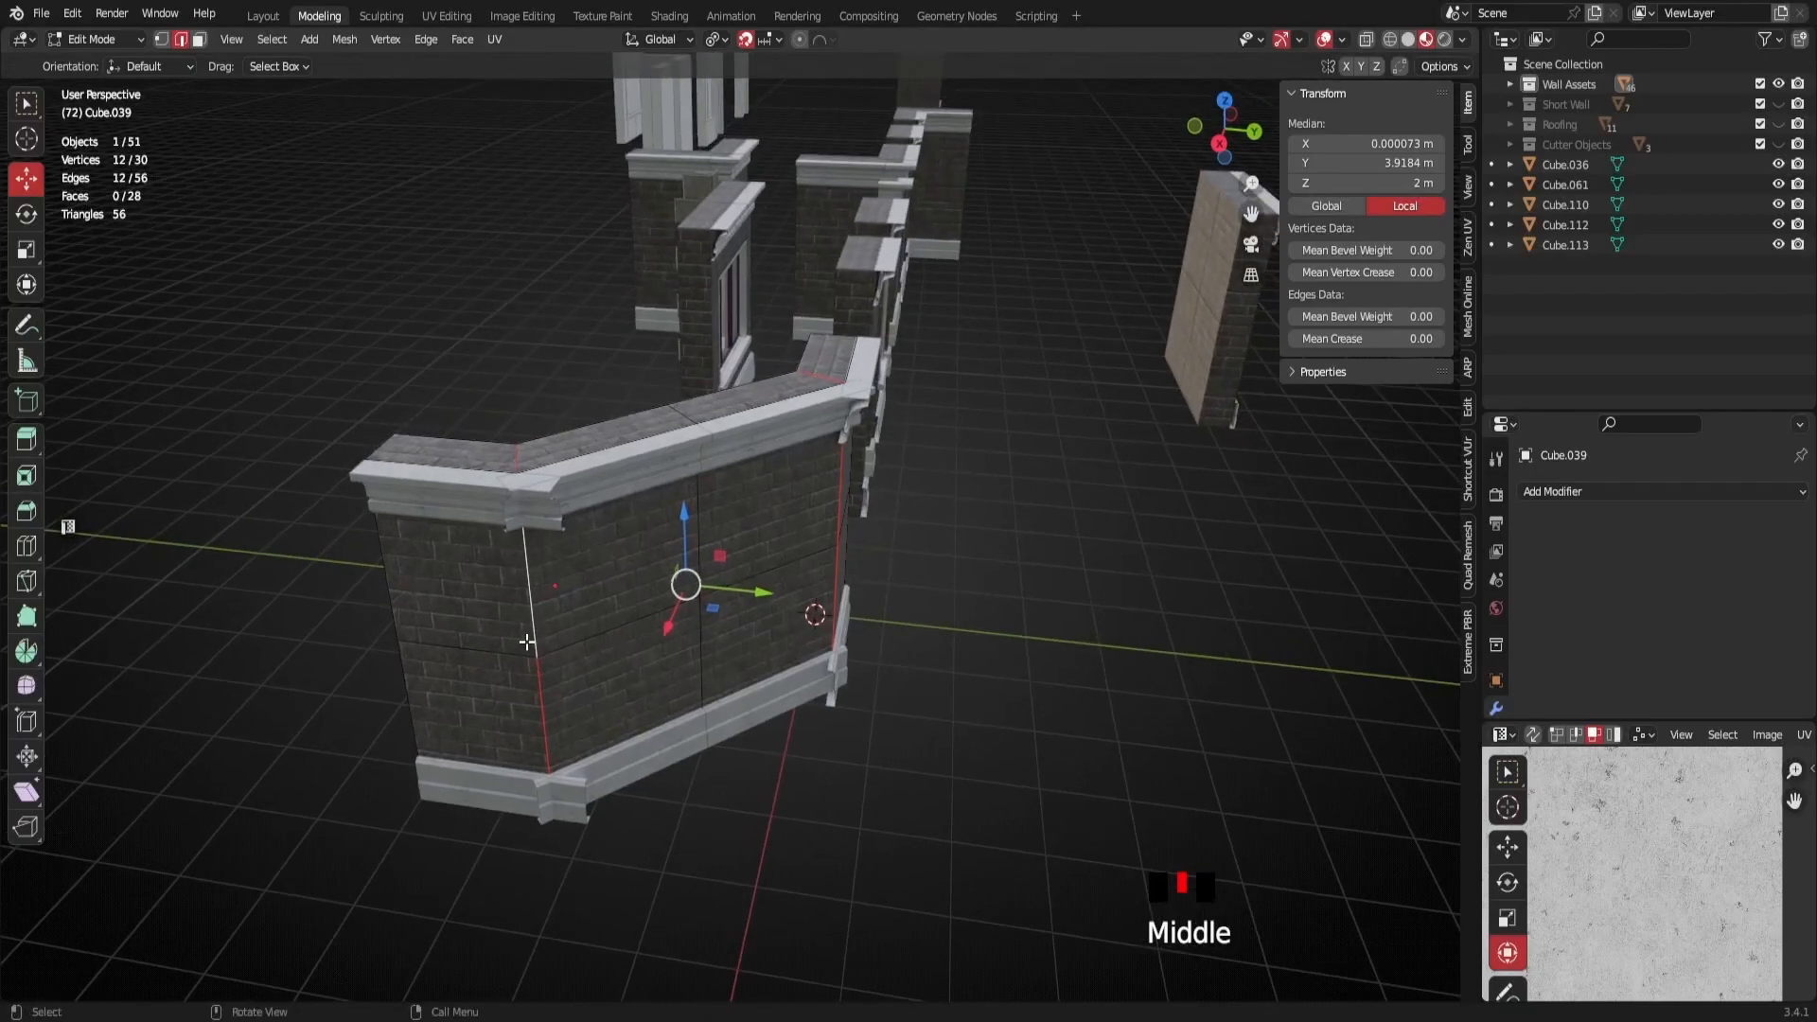
key(shift+d)
right_click(482, 676)
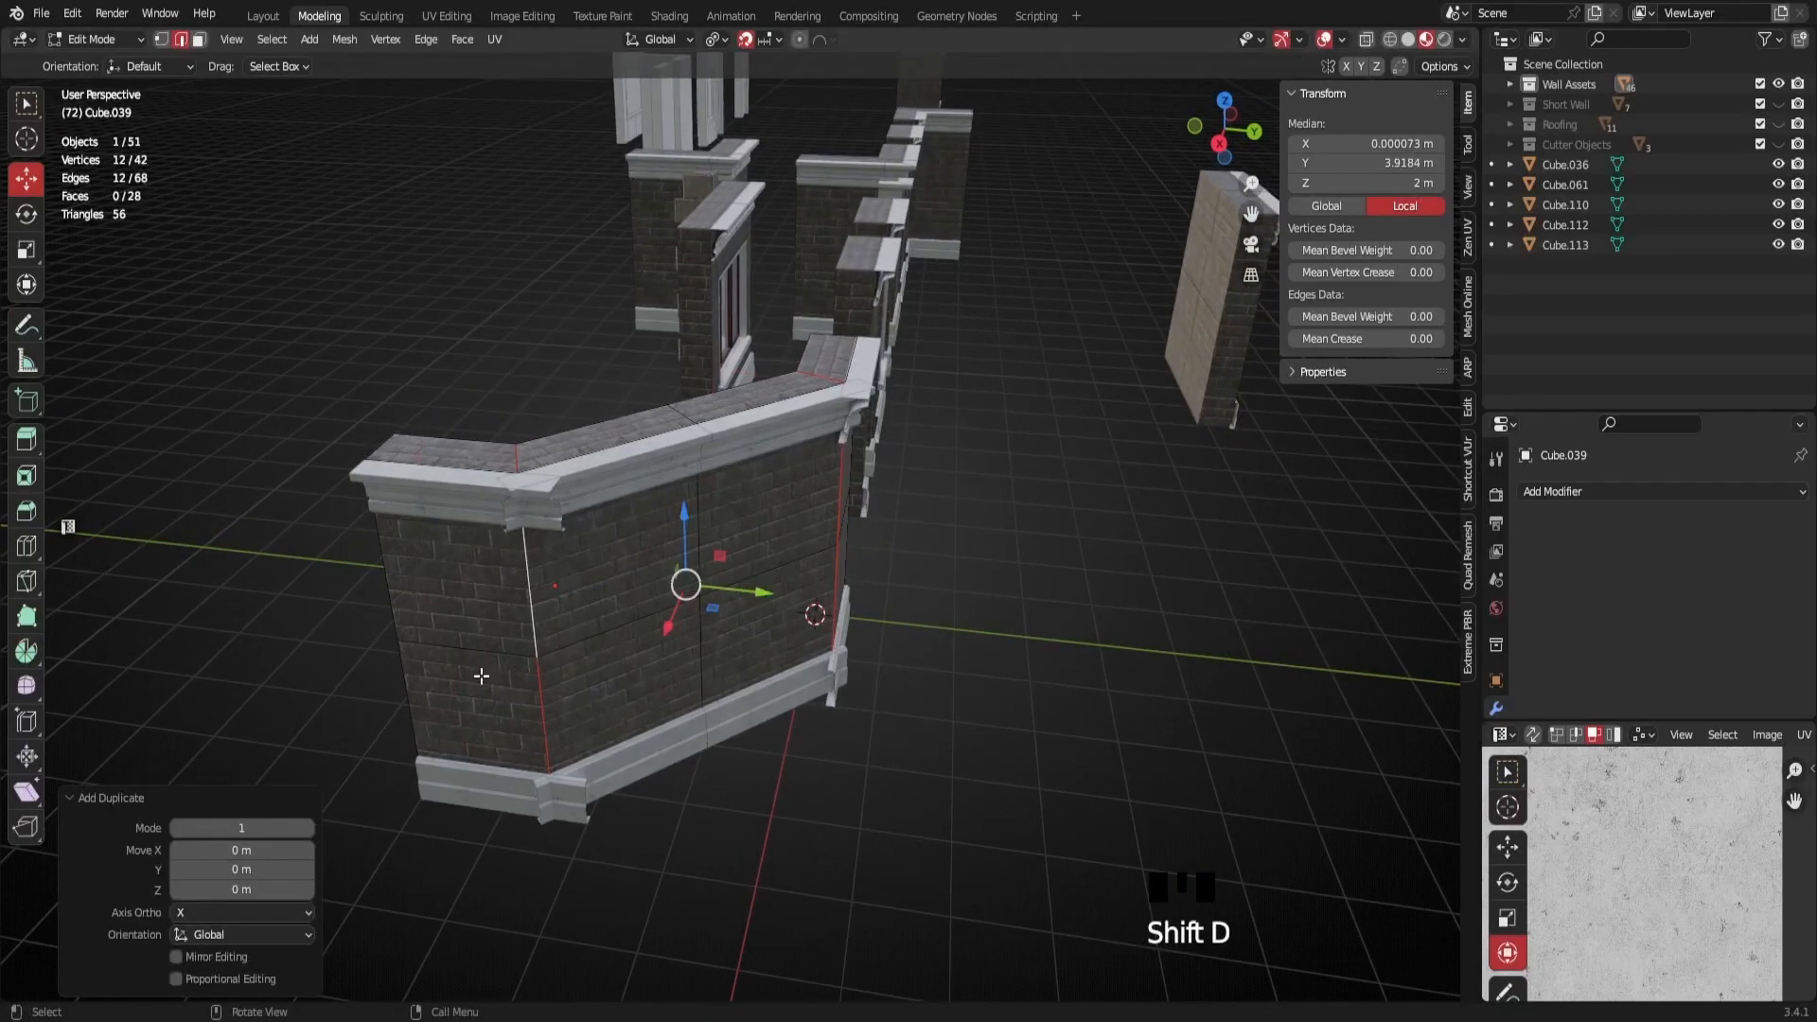
key(p)
click(457, 676)
key(Tab)
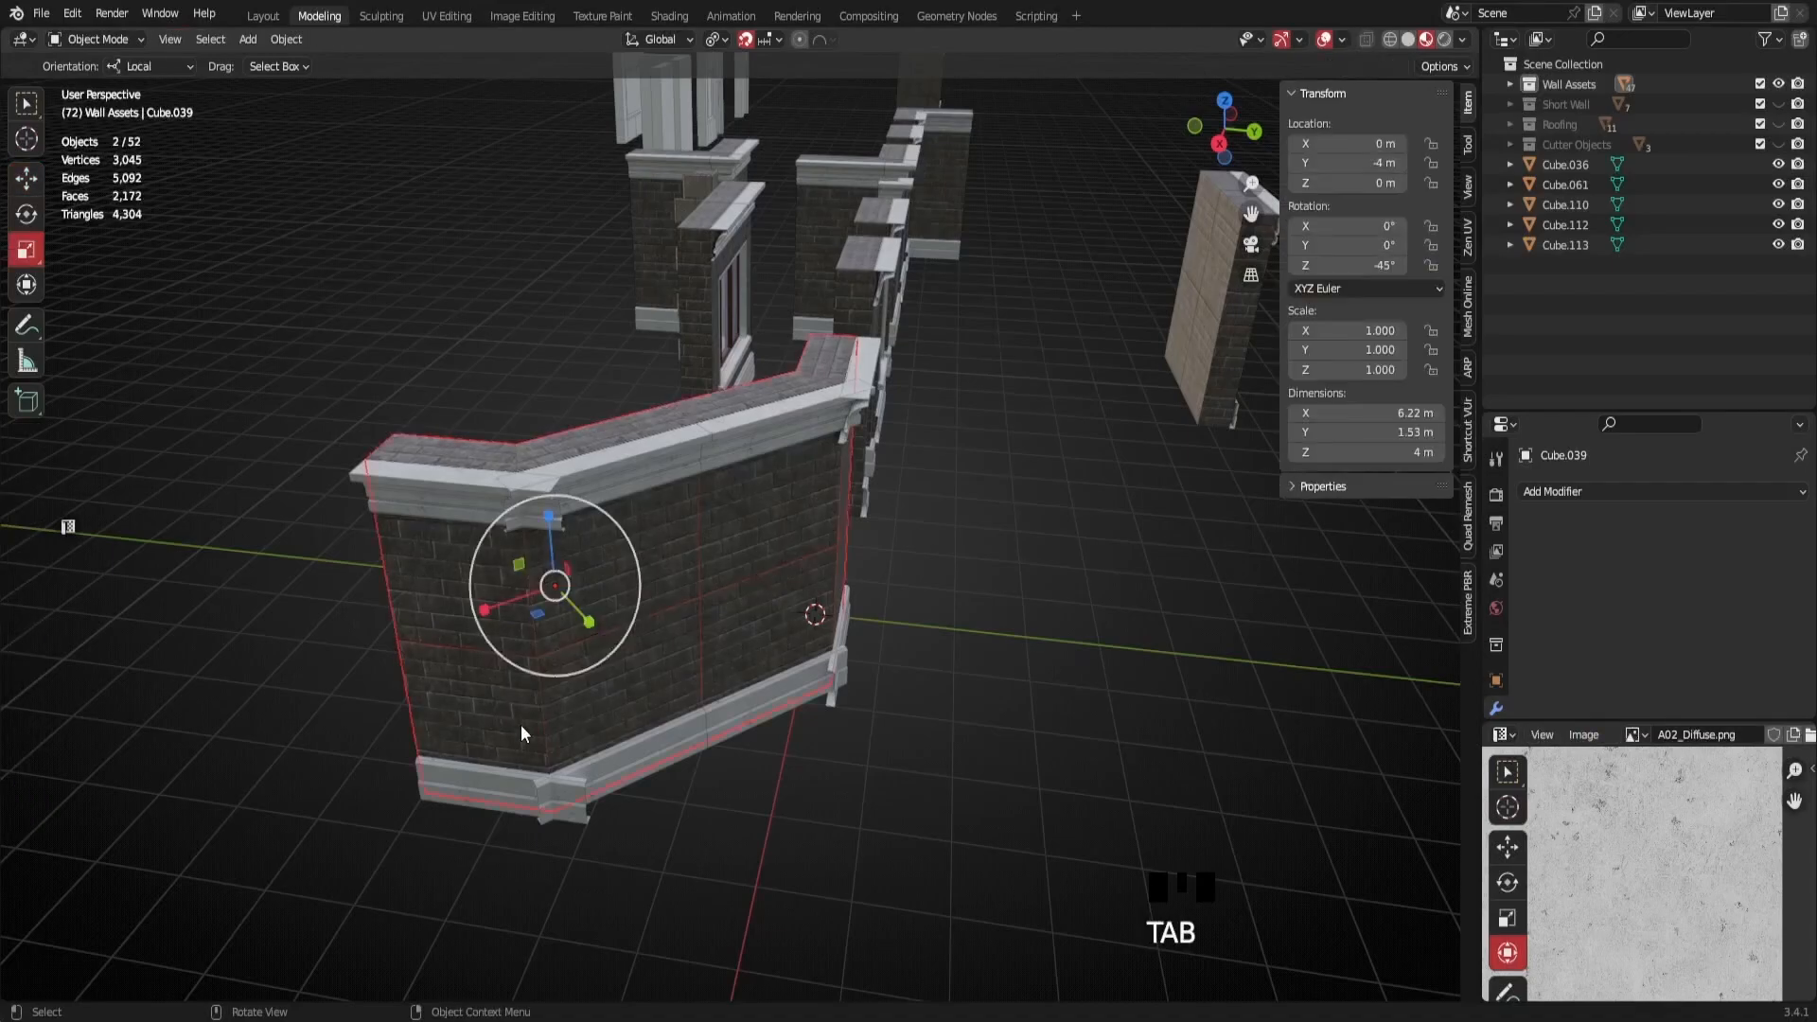
Select the separated edge loops together with the joined trim and isolate both in local view
scroll(521, 736, up, 1)
click(494, 752)
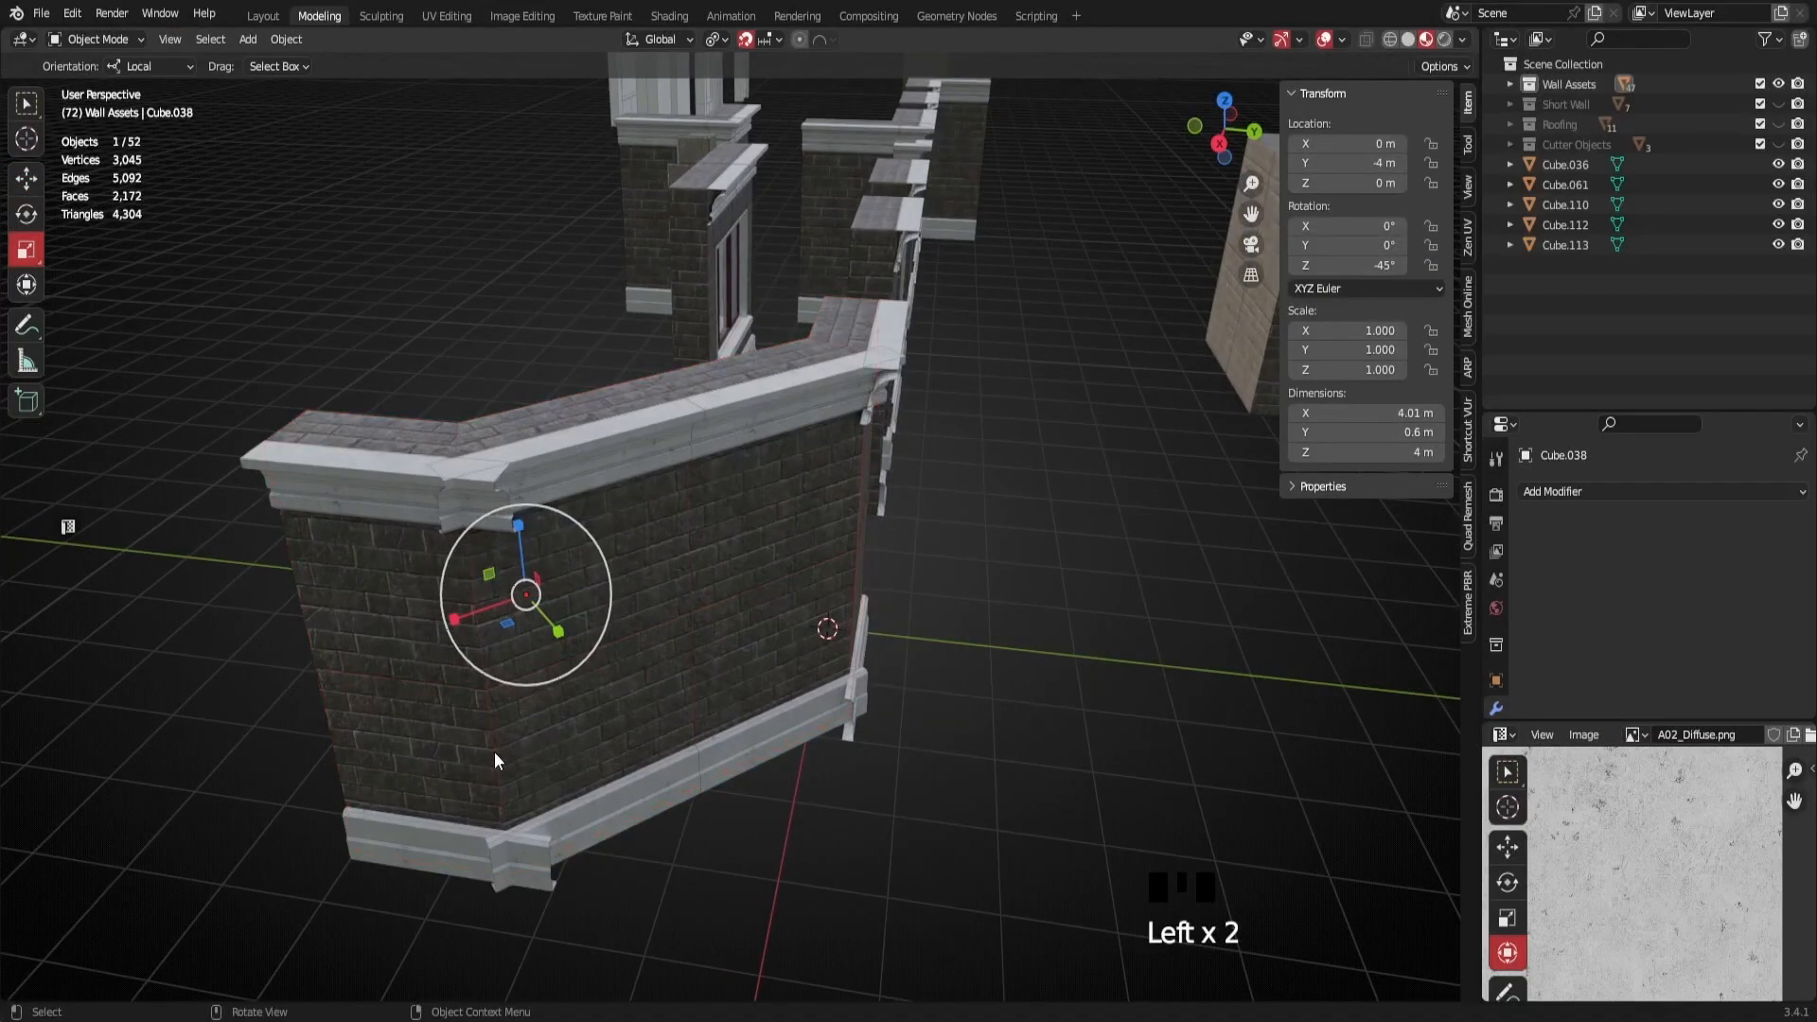
middle_drag(644, 664, 674, 594)
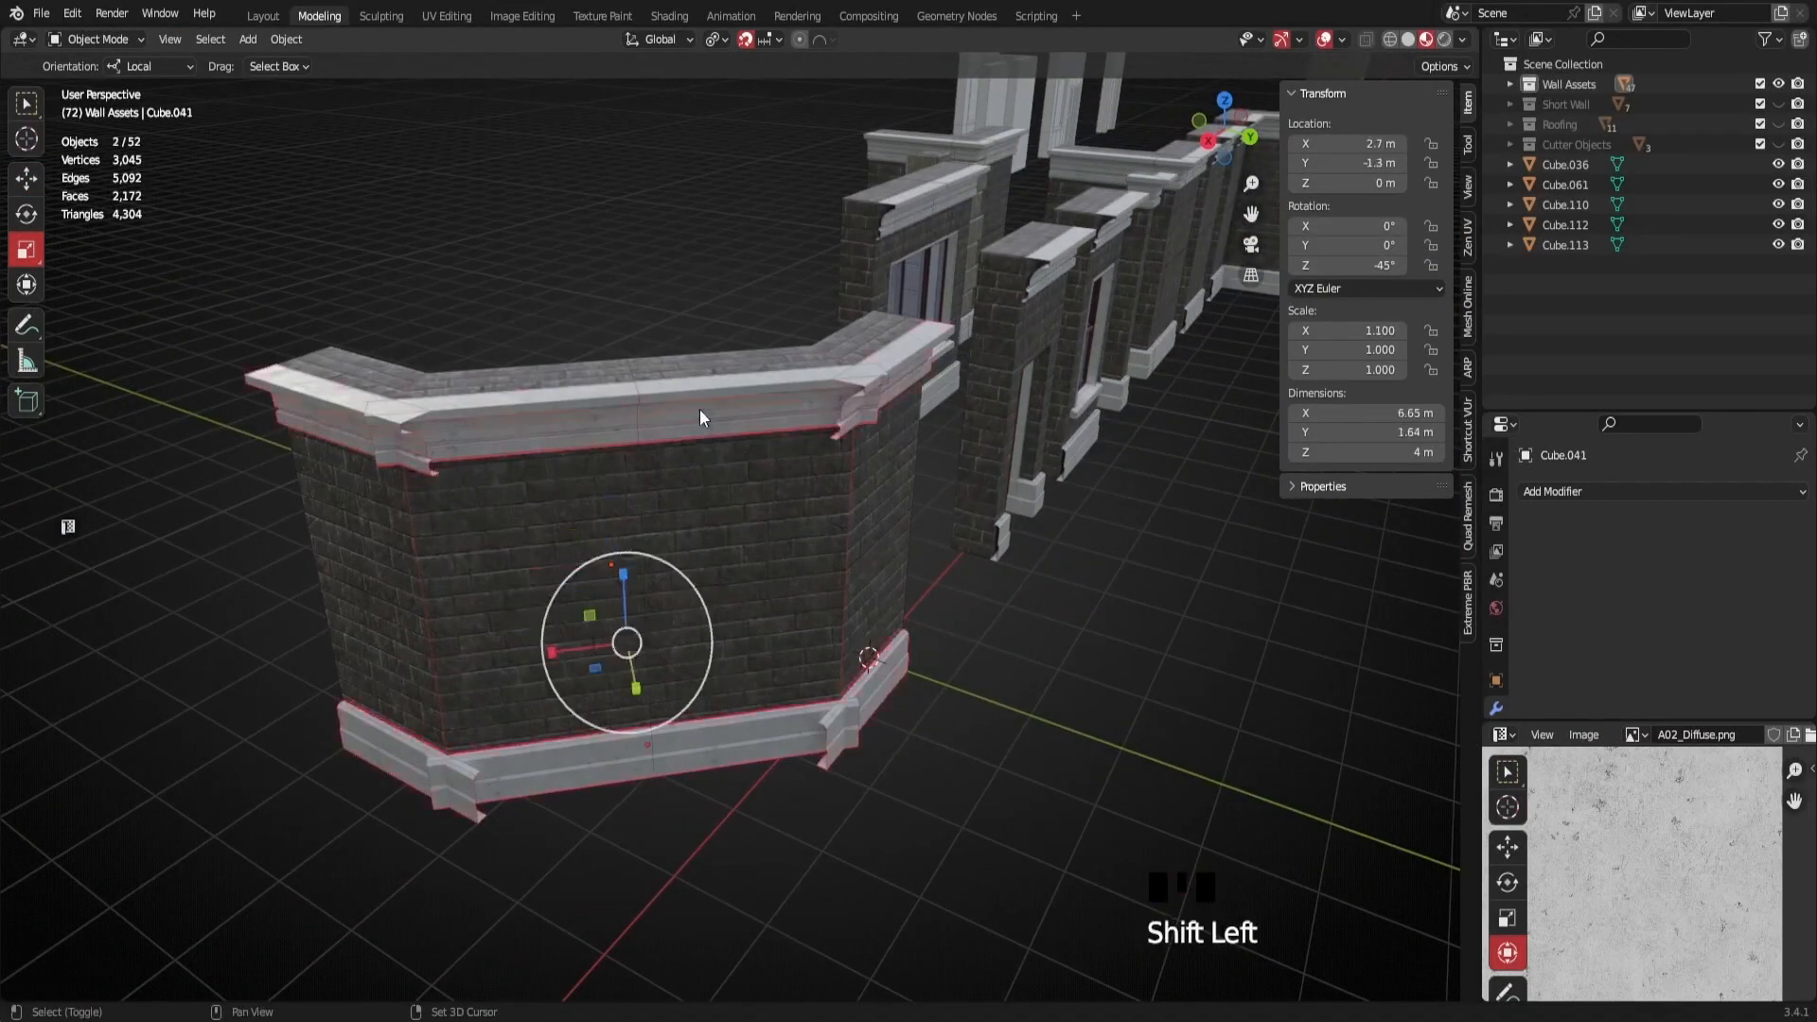
shift+click(700, 416)
middle_drag(700, 416, 508, 622)
key(KP_Divide)
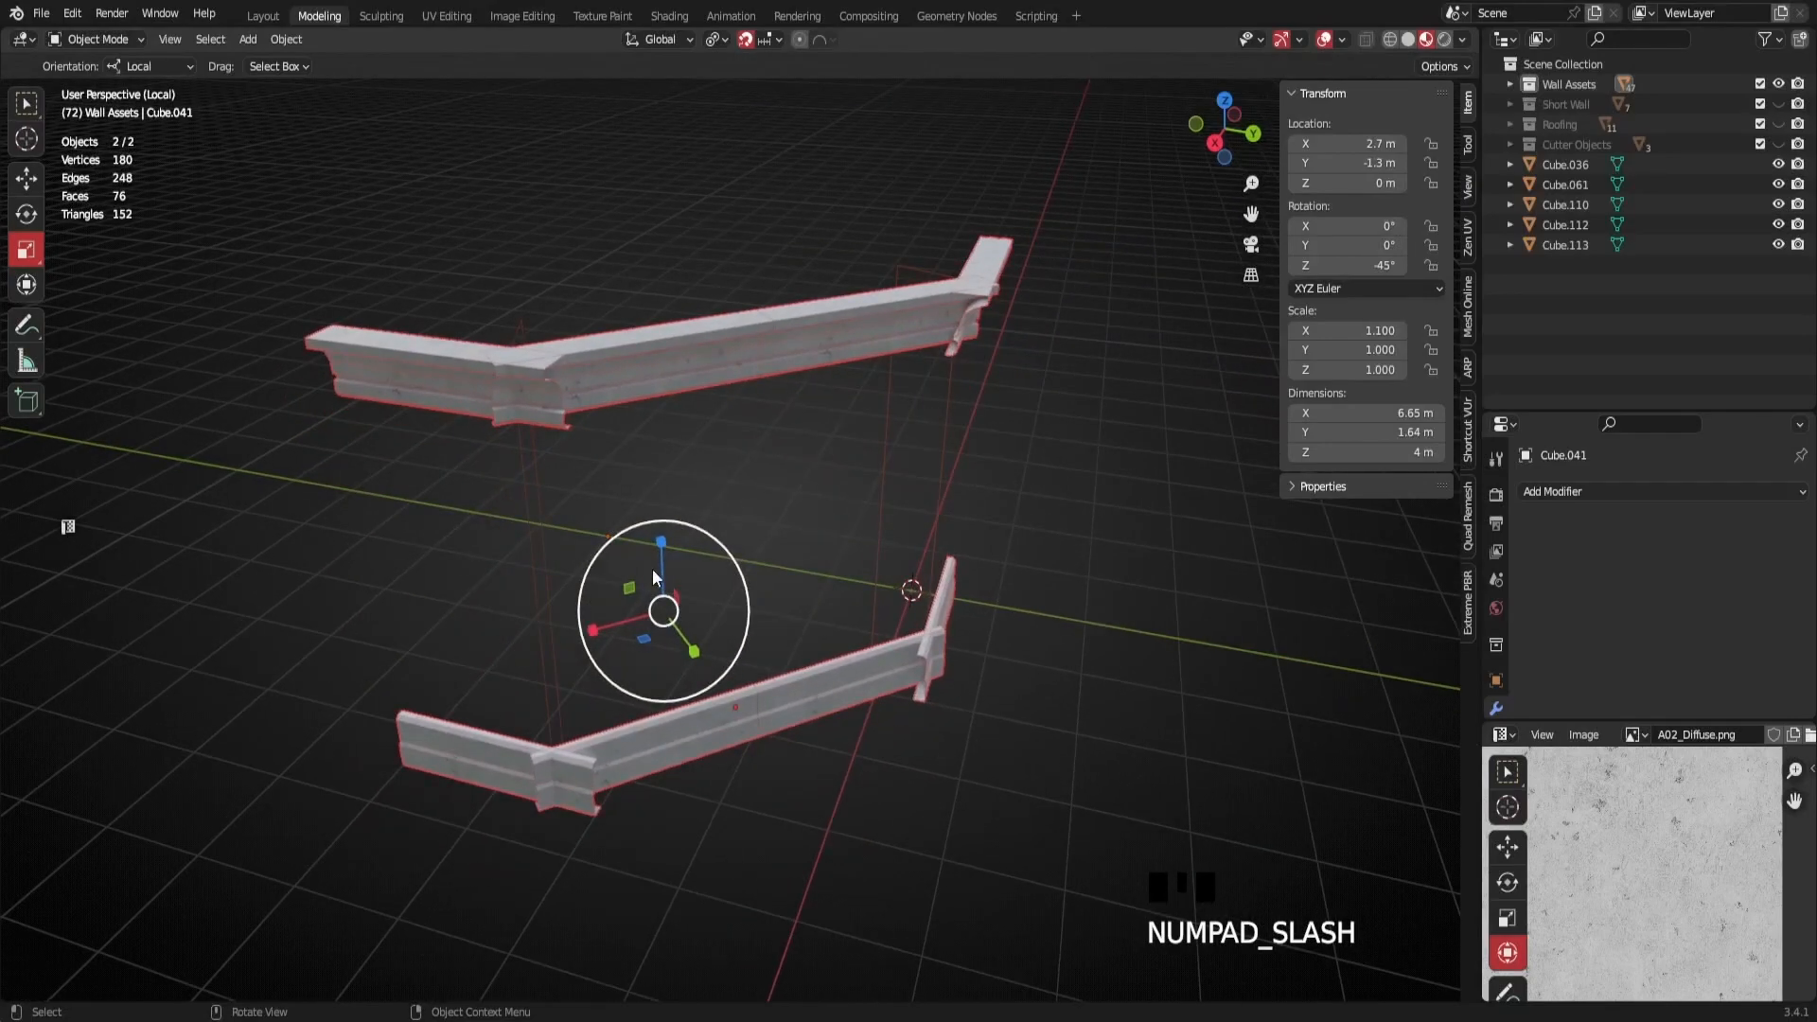
Open the object holding the two separated bend edge loops for mesh editing
middle_drag(640, 576, 767, 527)
scroll(753, 595, up, 2)
click(666, 695)
middle_drag(697, 721, 644, 713)
click(592, 696)
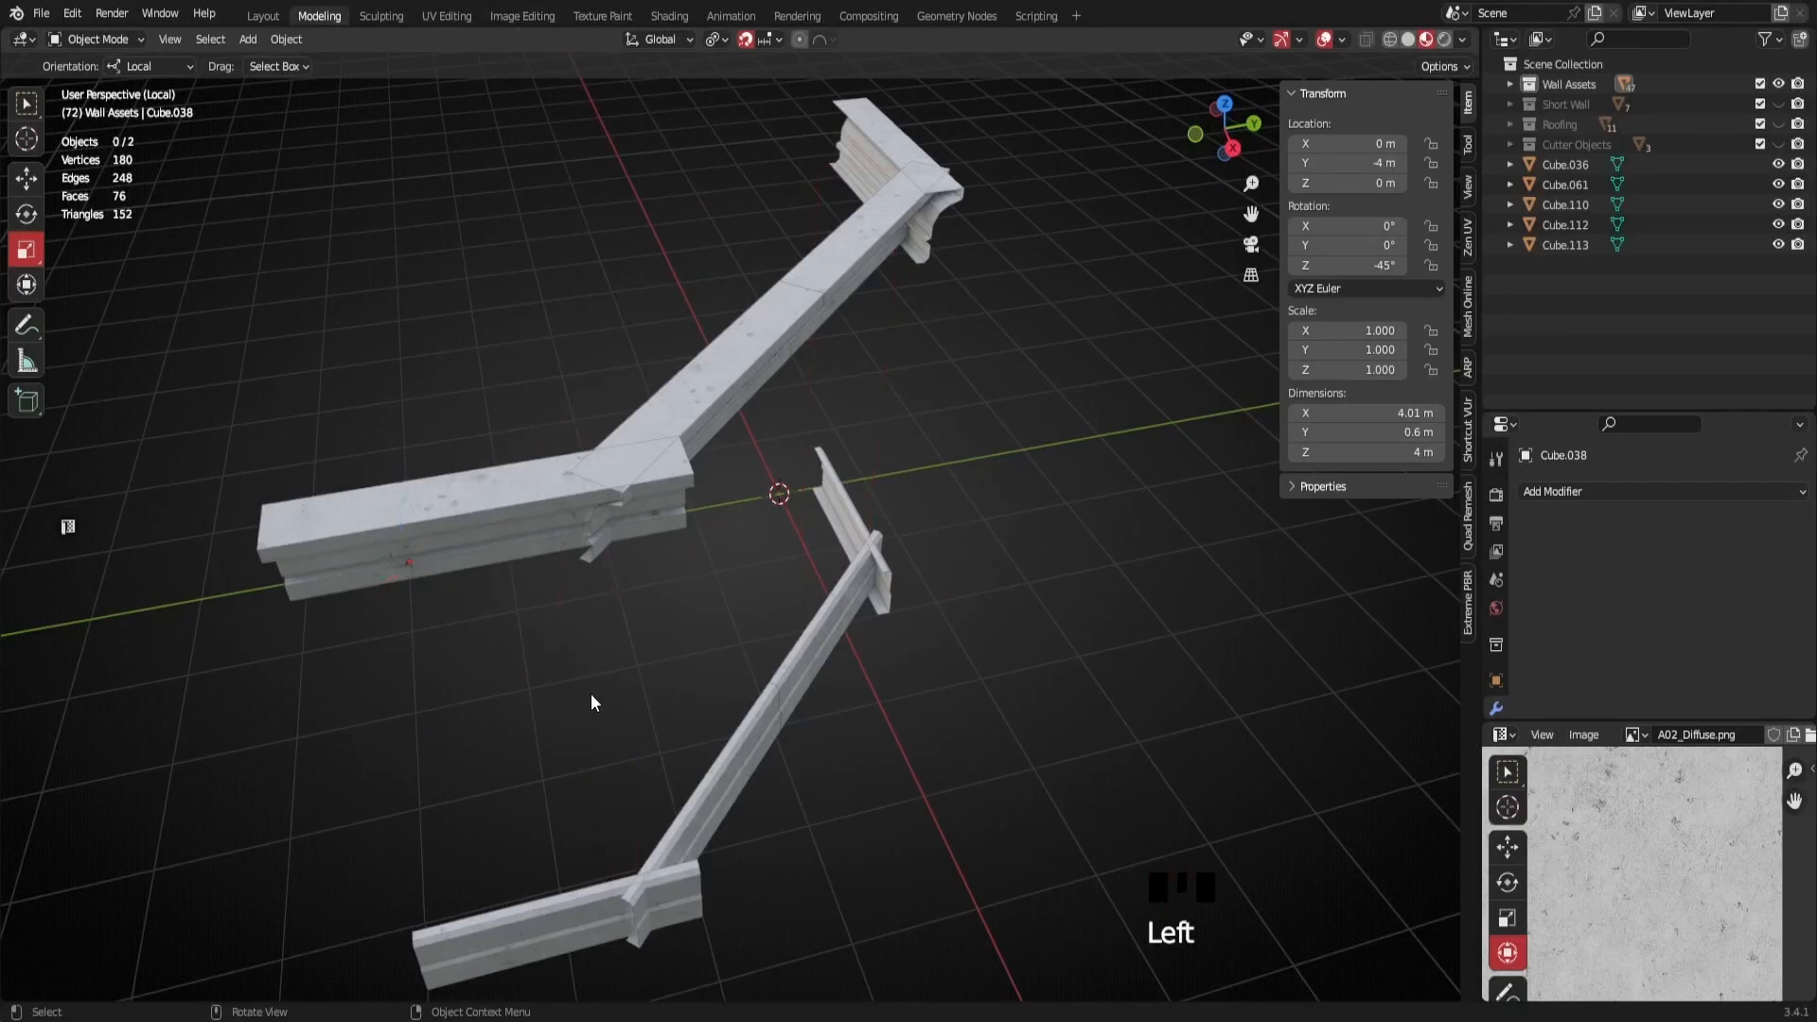
key(Tab)
middle_drag(637, 786, 717, 642)
scroll(603, 606, up, 2)
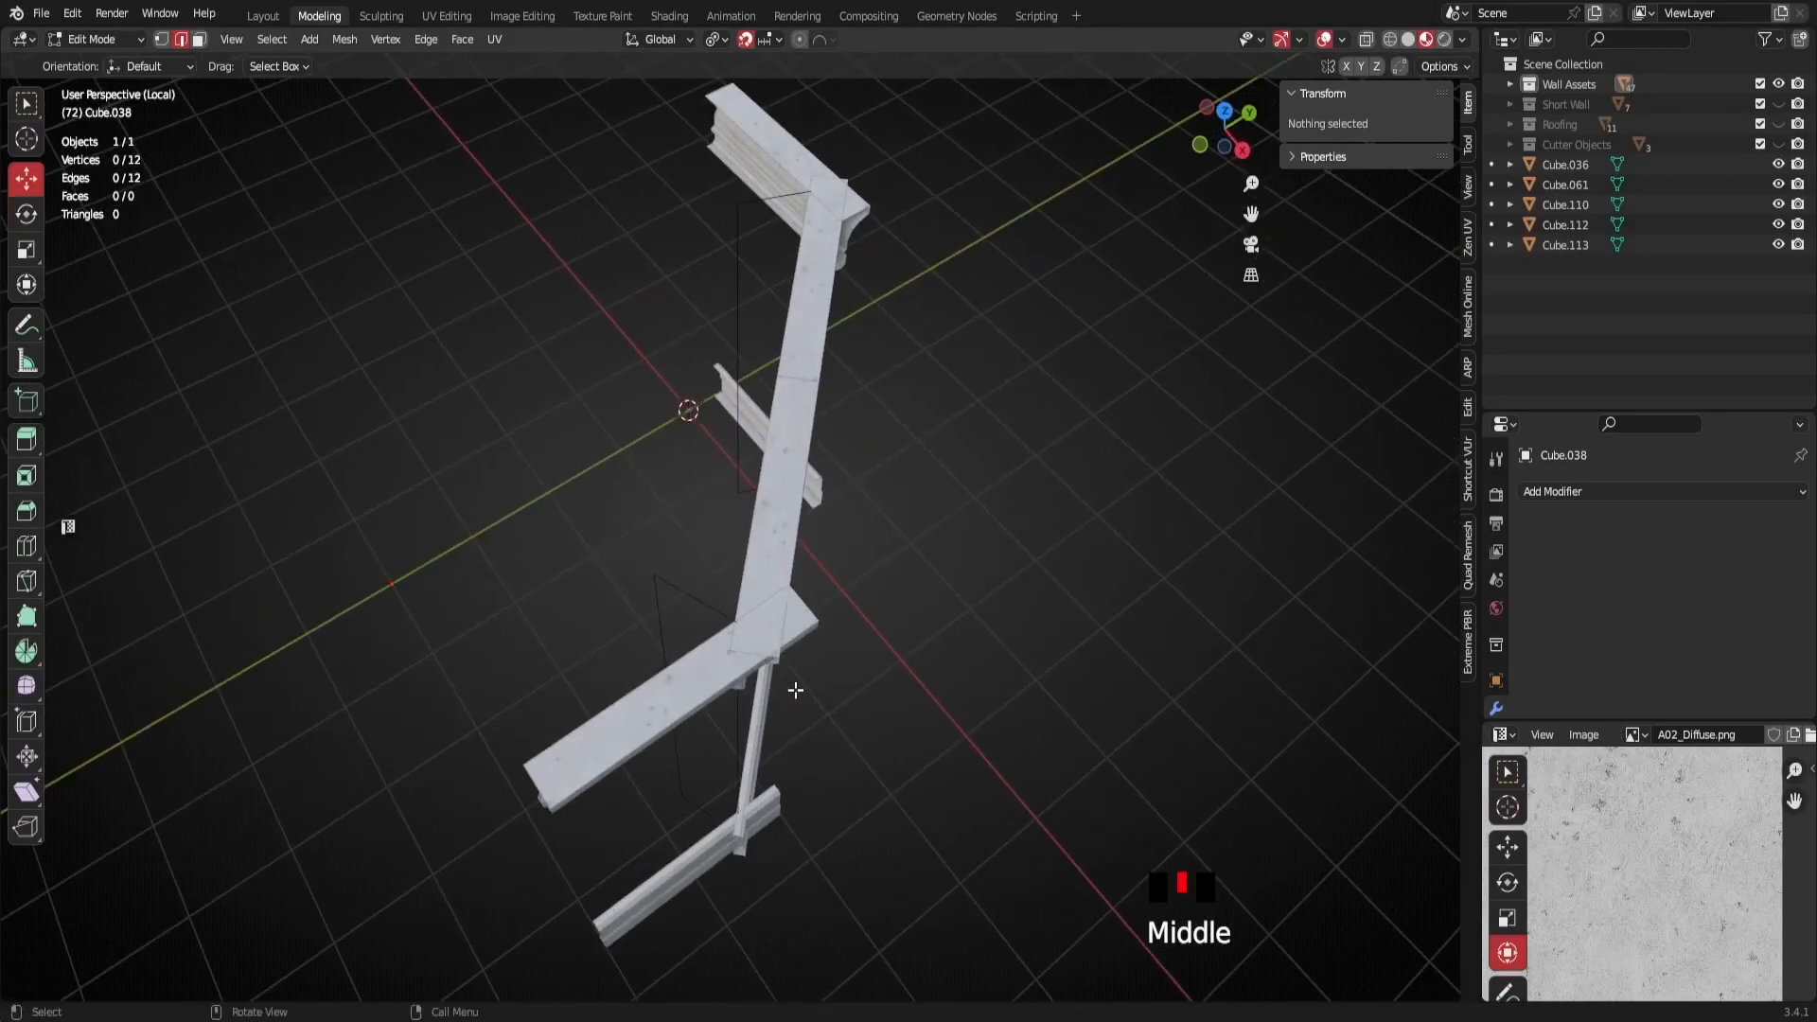
middle_drag(896, 710, 673, 587)
click(667, 641)
drag(688, 564, 918, 730)
middle_drag(821, 694, 772, 586)
key(ctrl+z)
drag(792, 517, 985, 620)
middle_drag(984, 620, 722, 548)
key(ctrl+z)
scroll(753, 574, up, 2)
middle_drag(675, 519, 662, 604)
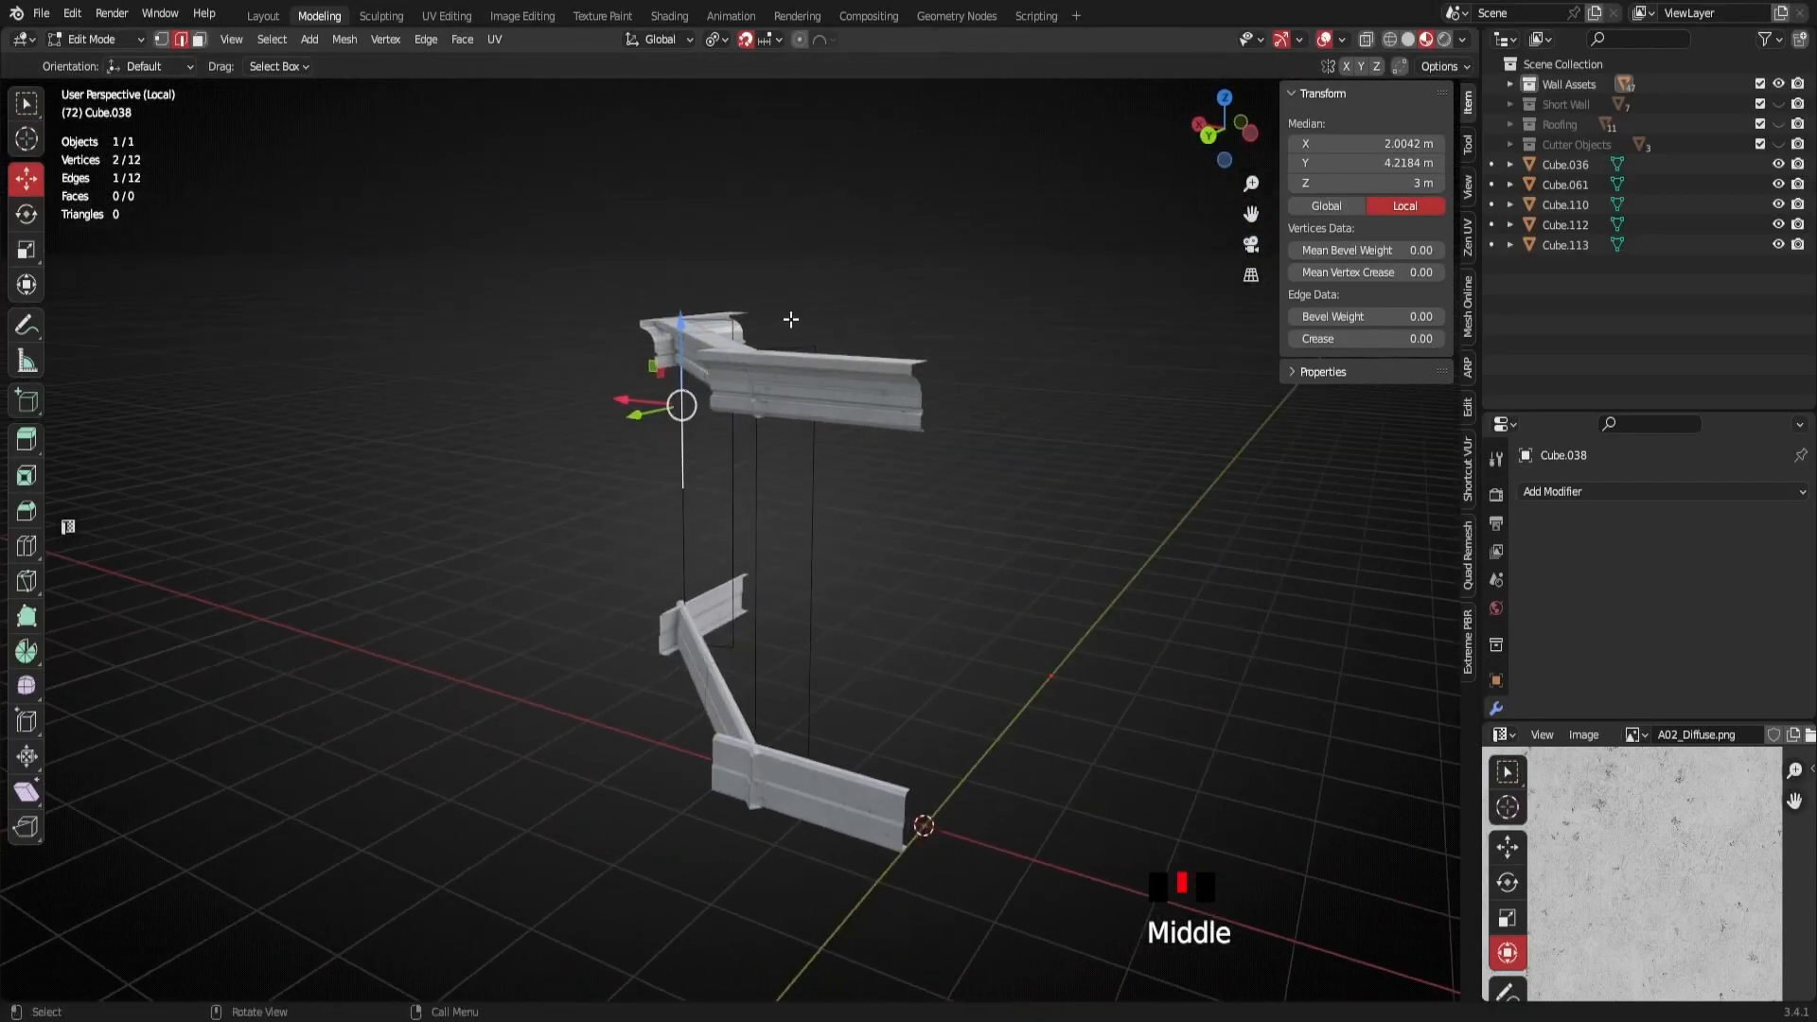
Try to scale all edges of both bend loops up together
middle_drag(801, 322, 669, 457)
middle_drag(593, 707, 775, 649)
middle_drag(687, 605, 759, 601)
scroll(714, 631, up, 1)
scroll(738, 582, down, 2)
key(a)
scroll(722, 697, up, 1)
scroll(683, 705, down, 1)
middle_drag(684, 705, 792, 592)
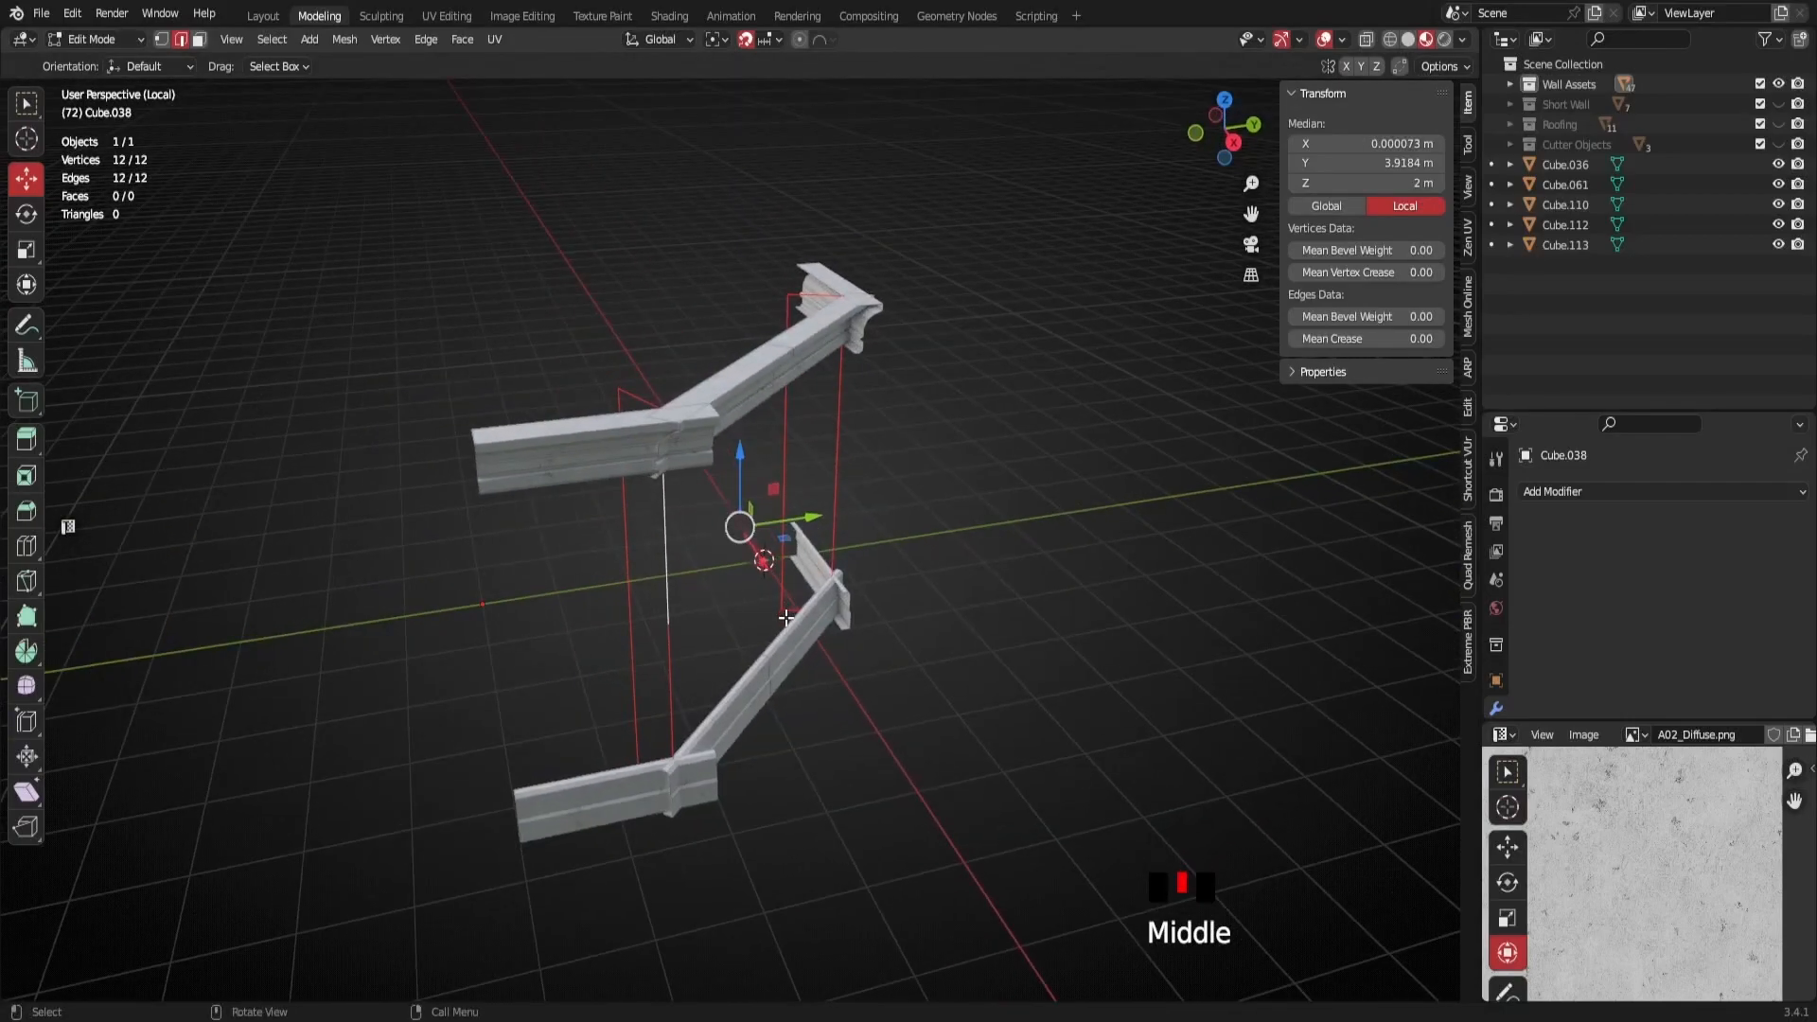
key(s)
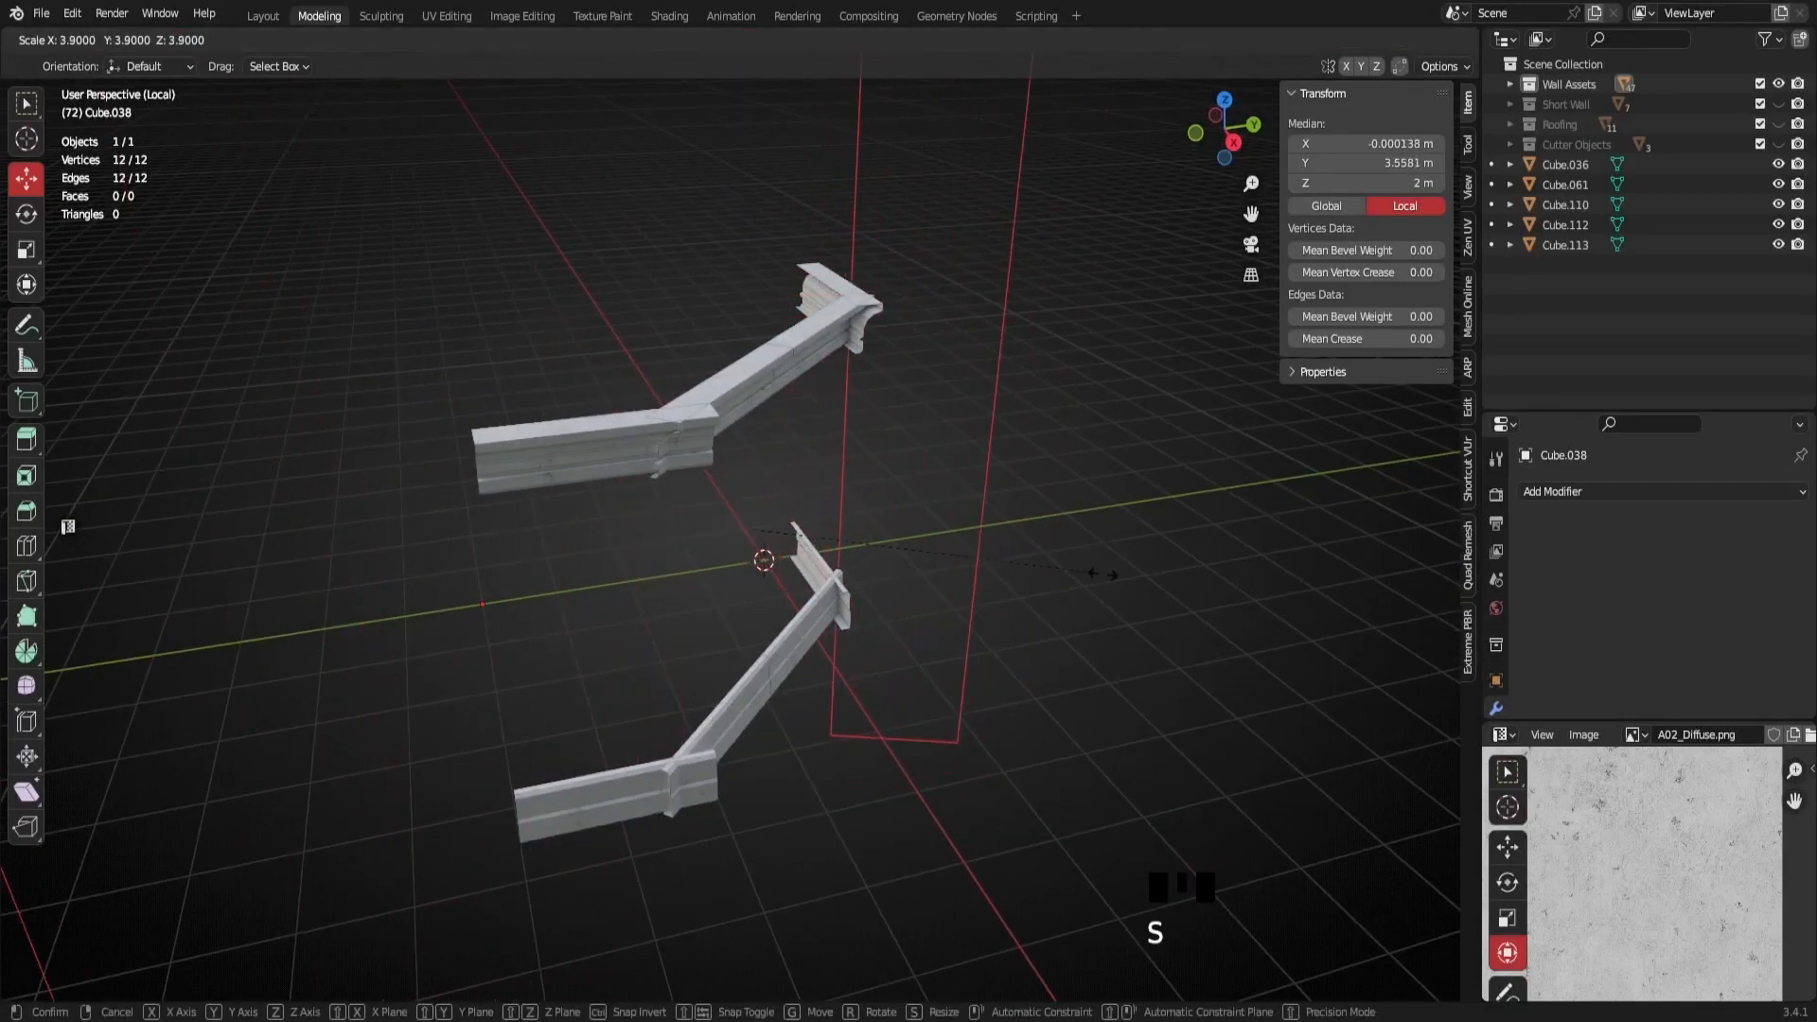
right_click(1109, 573)
scroll(966, 591, down, 3)
middle_drag(922, 598, 845, 646)
key(s)
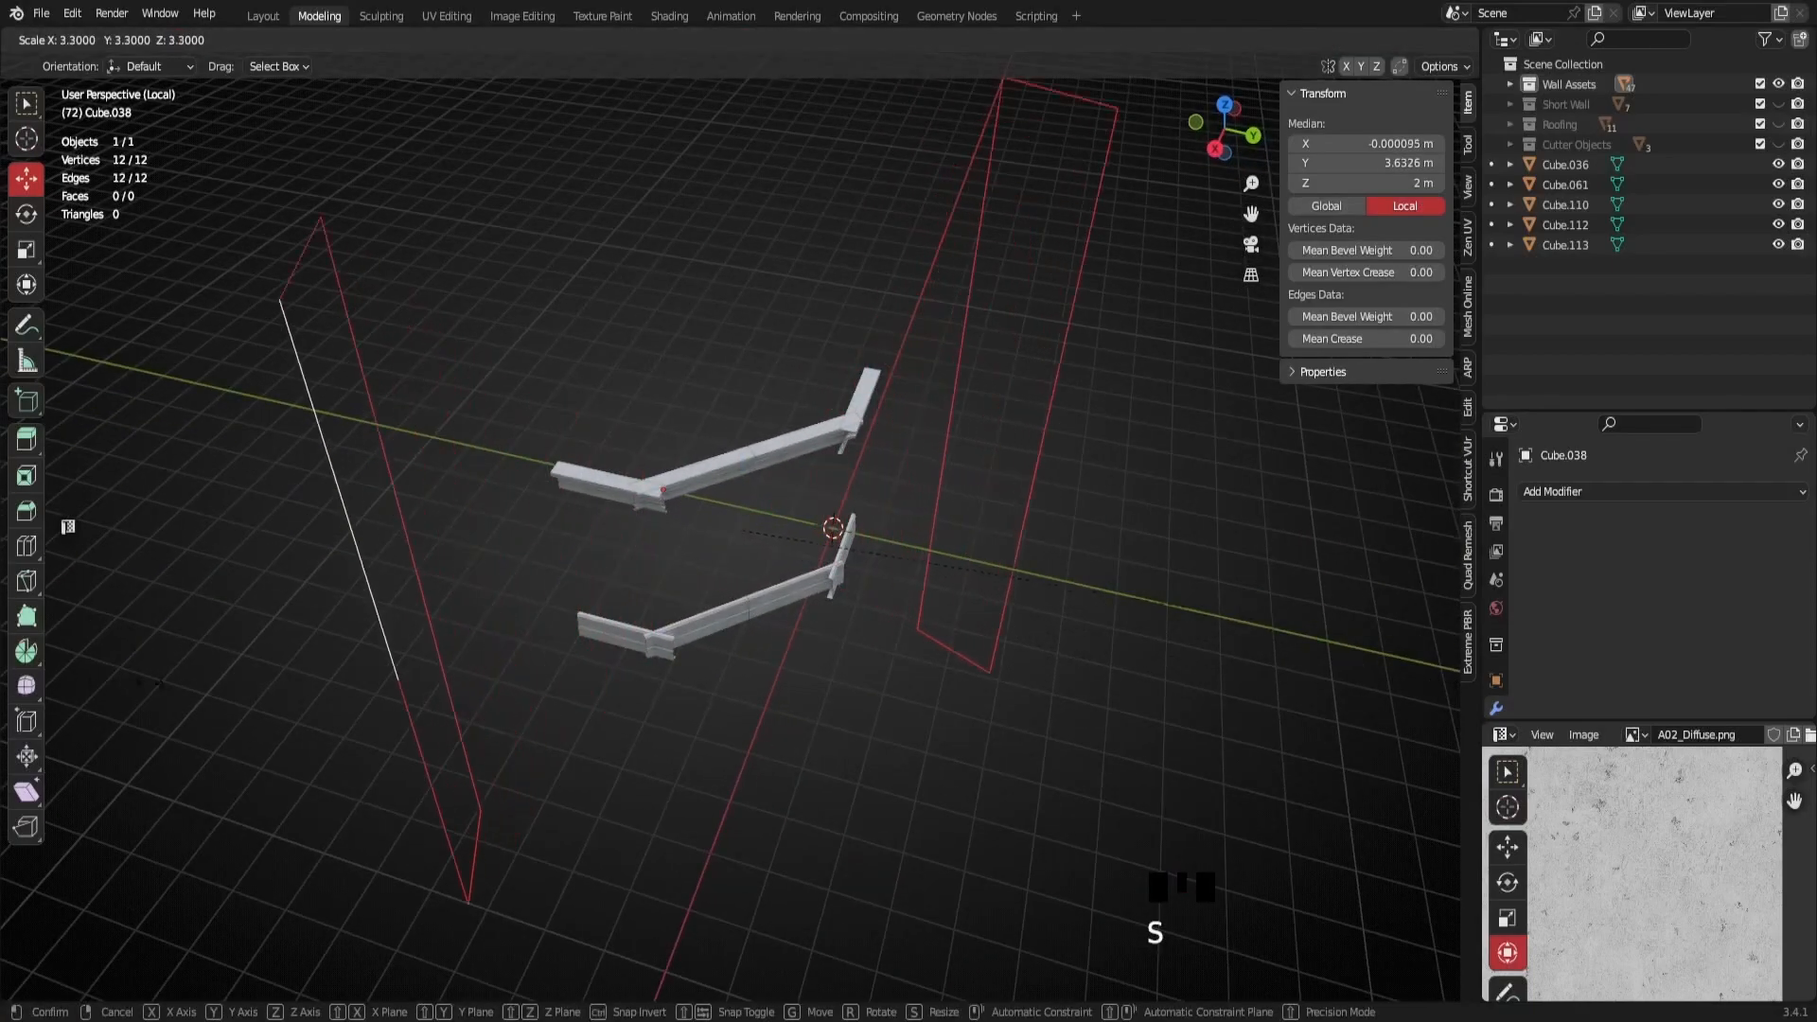
right_click(1160, 661)
Select the complete edge loop at one bend, separate it into its own object and return to object mode
middle_drag(1161, 662, 791, 621)
scroll(889, 616, up, 4)
click(805, 763)
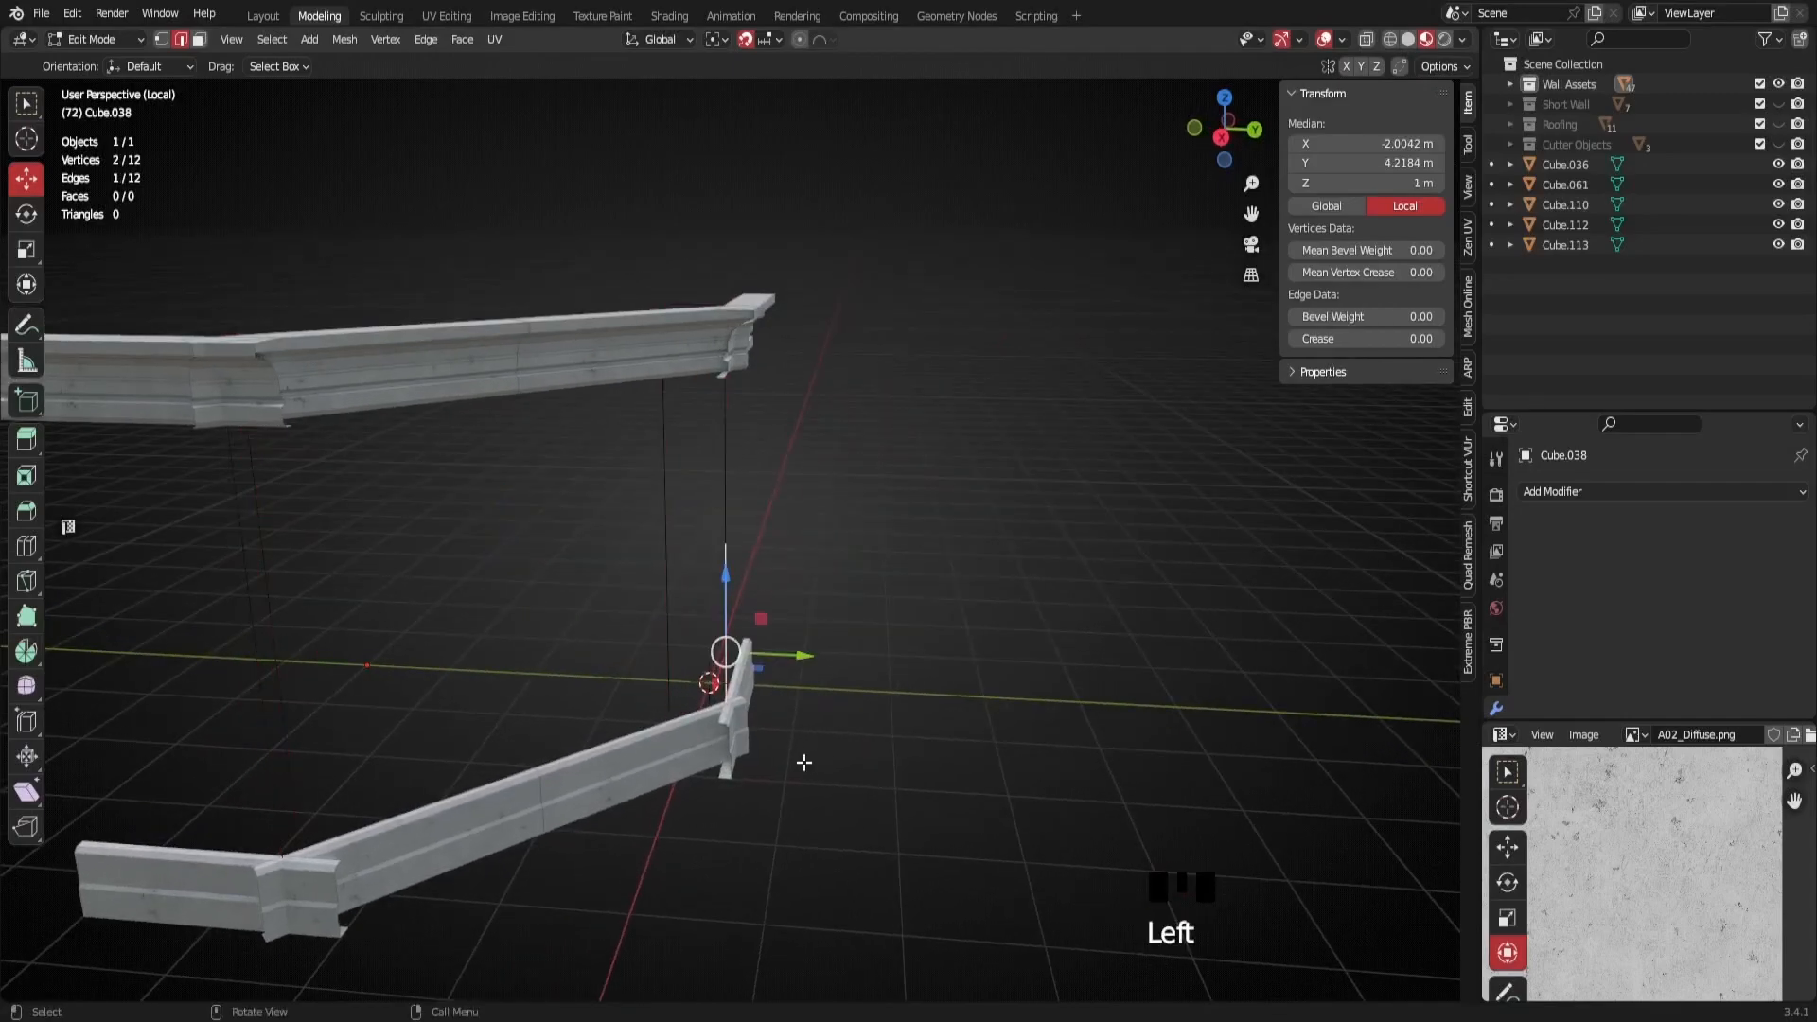
scroll(937, 697, down, 2)
drag(948, 798, 593, 204)
scroll(710, 497, up, 1)
key(p)
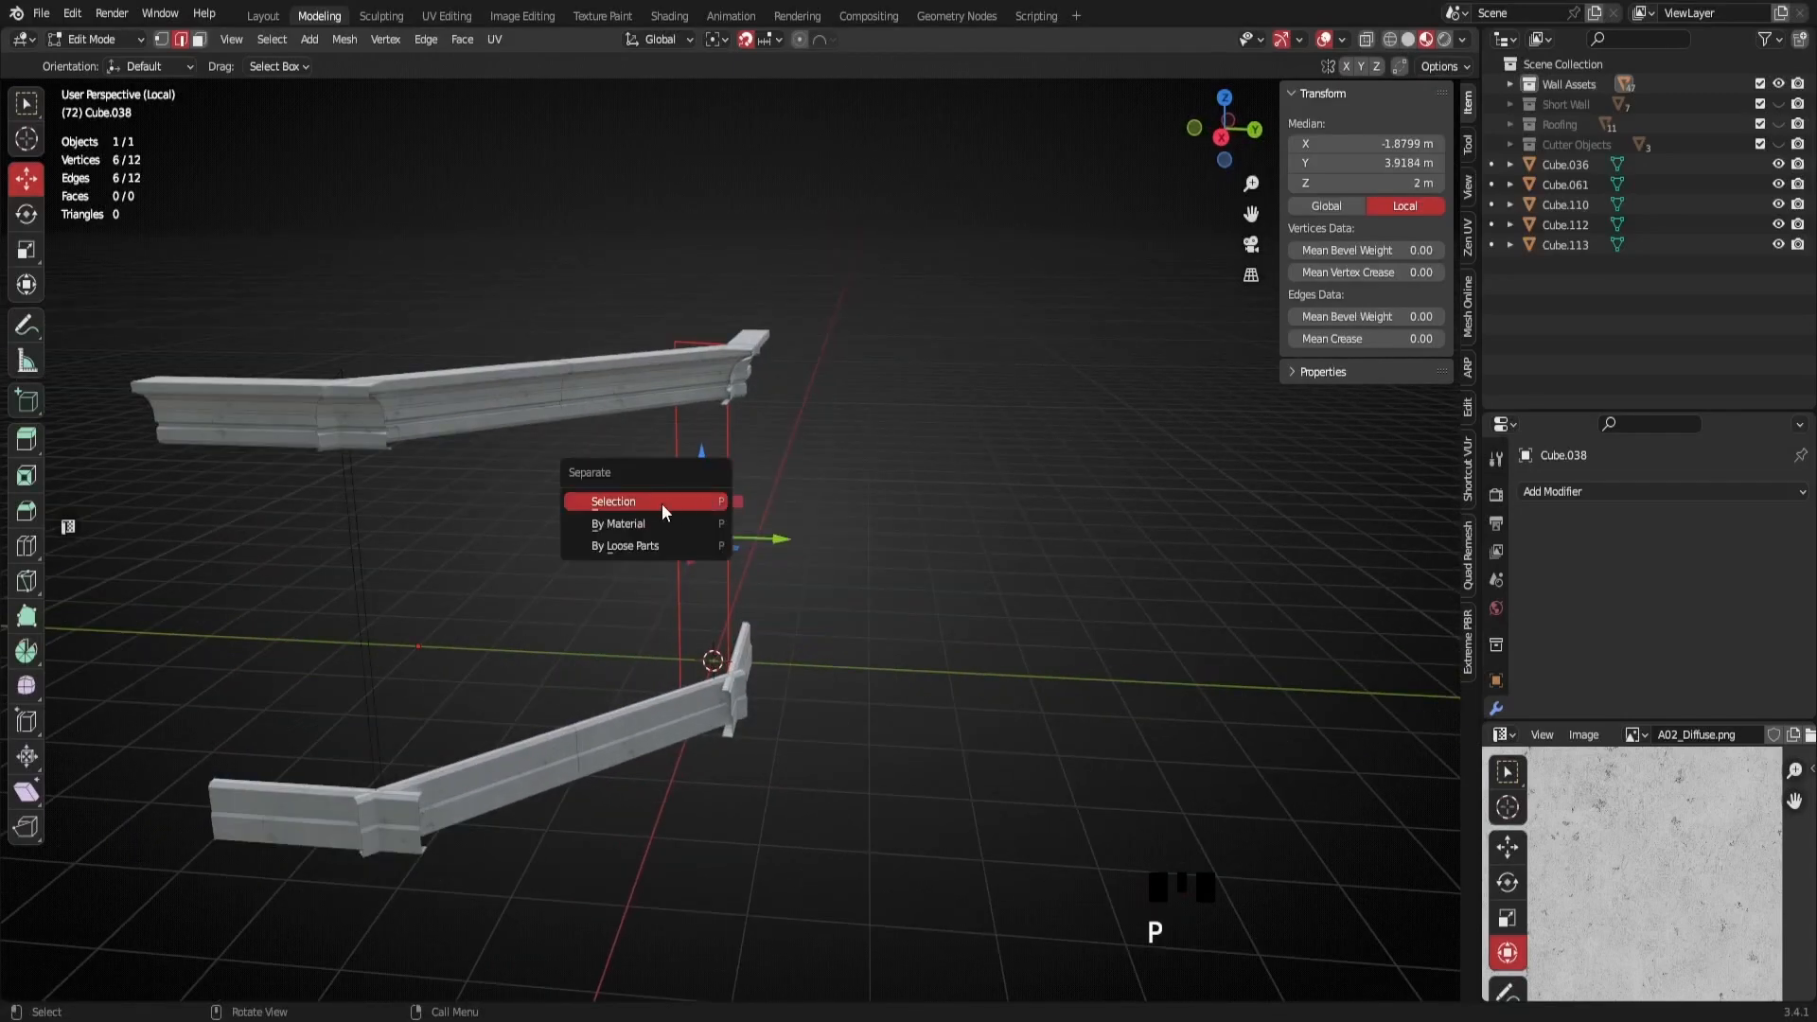
click(632, 501)
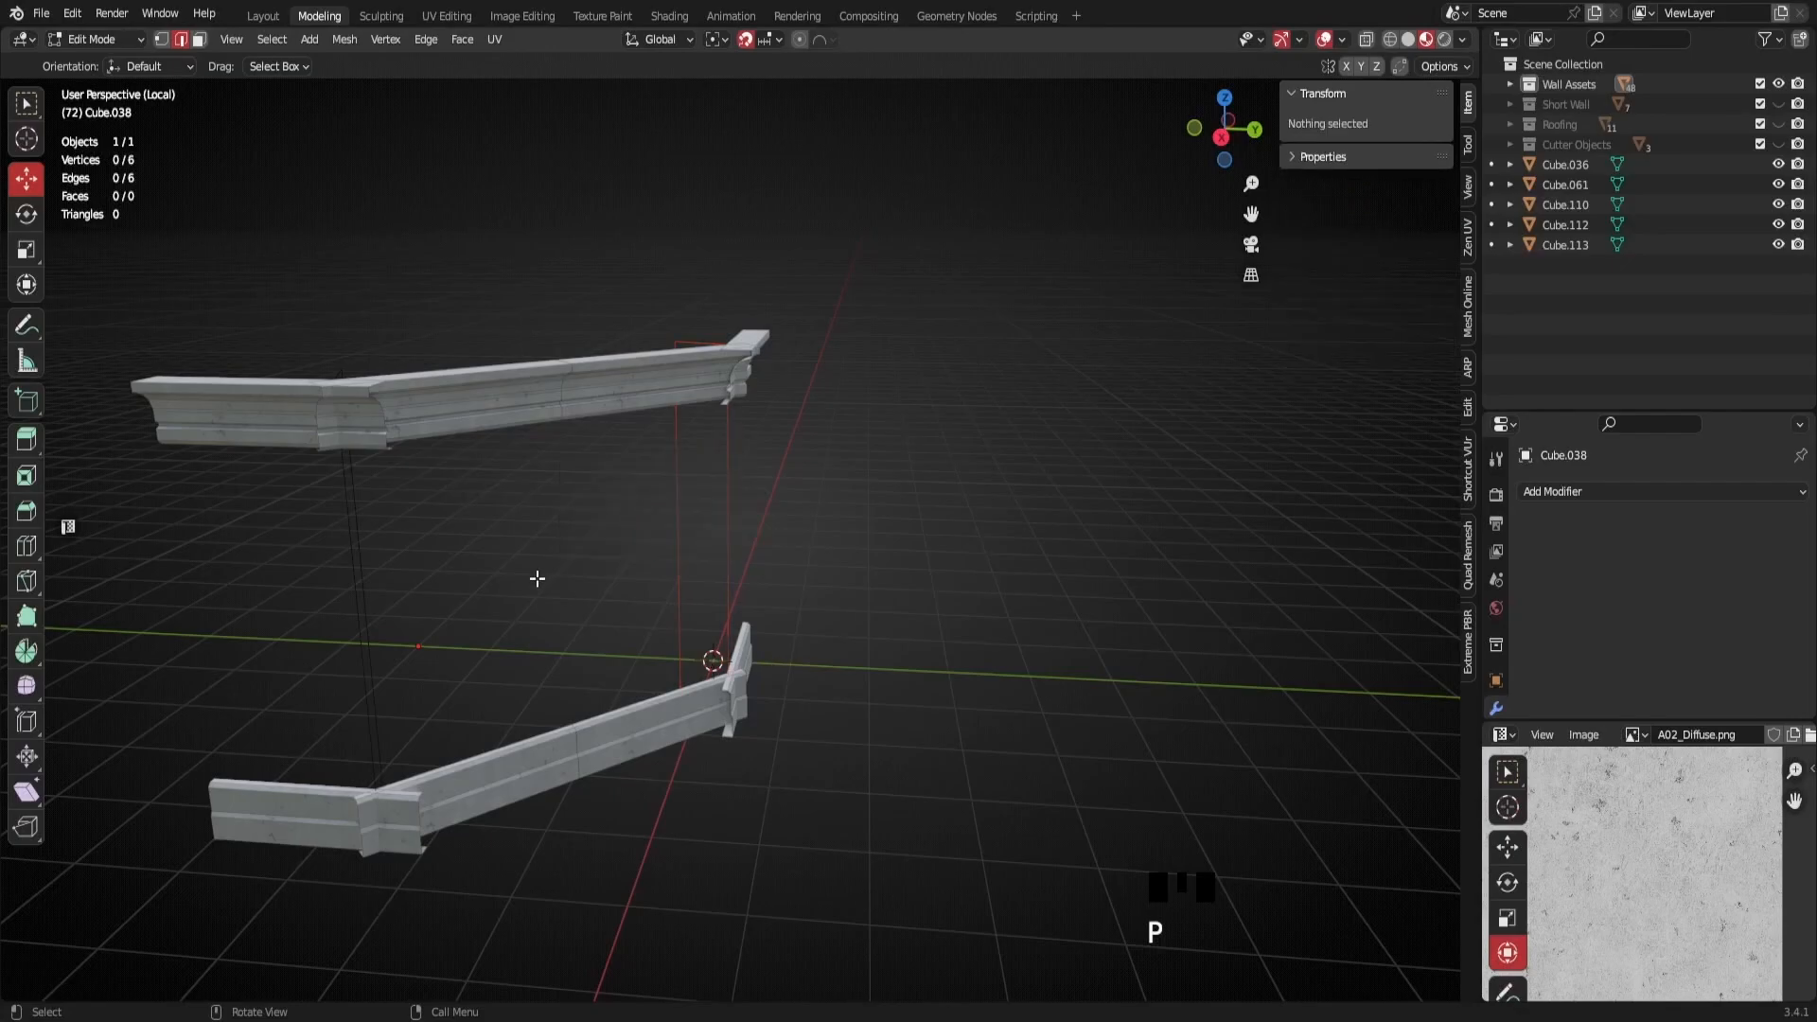
key(Tab)
Select both edge loop objects and set each one's origin to its geometry
click(375, 604)
shift+click(365, 564)
middle_drag(365, 564, 691, 505)
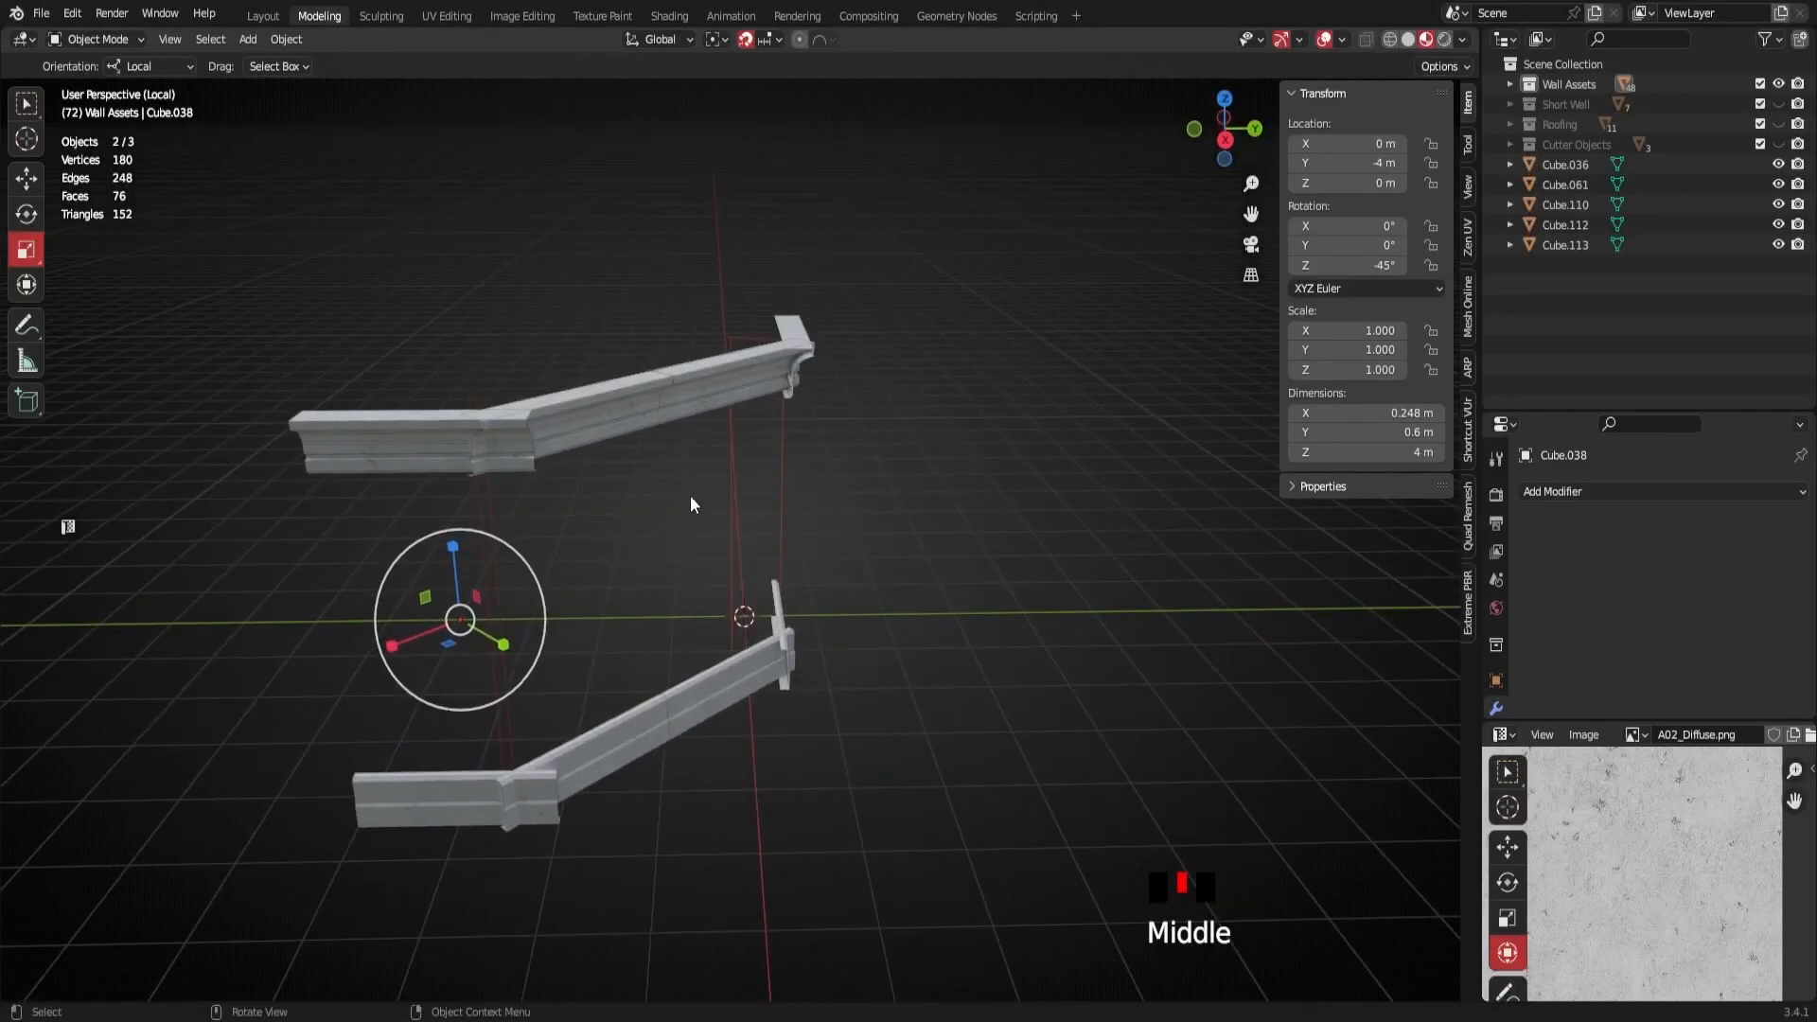
right_click(958, 407)
mouse_move(854, 409)
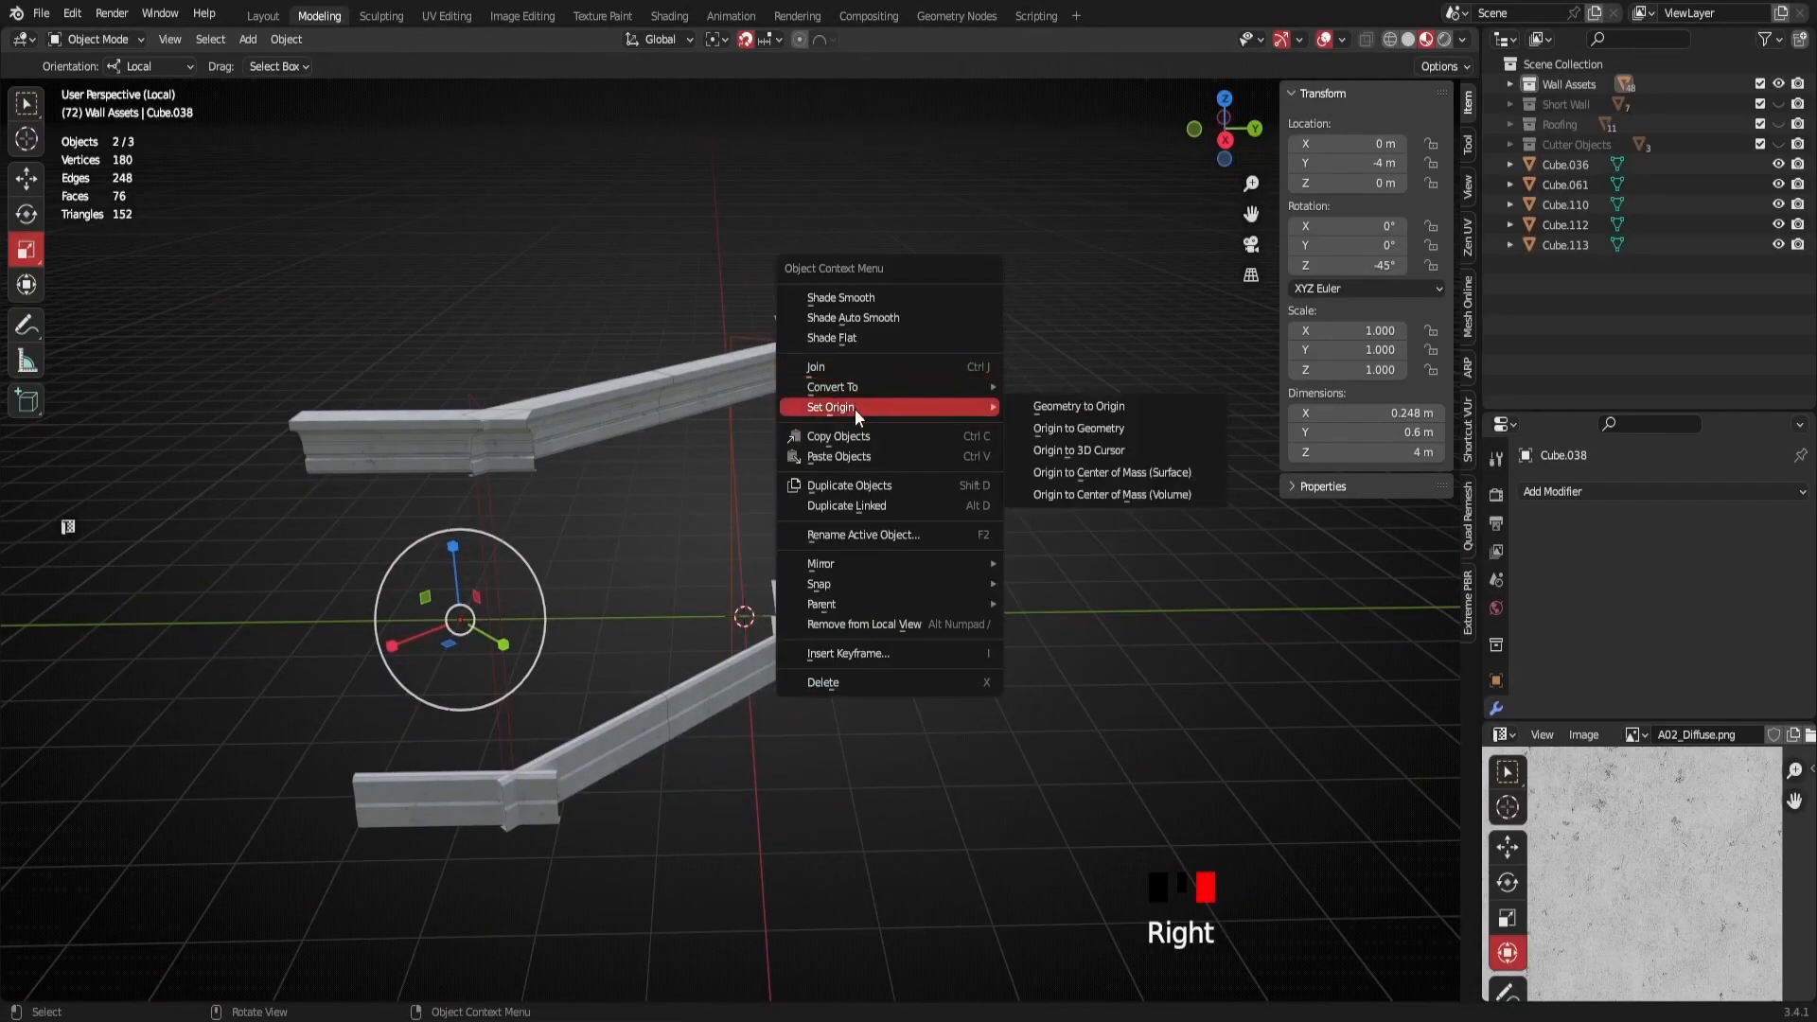
click(1091, 432)
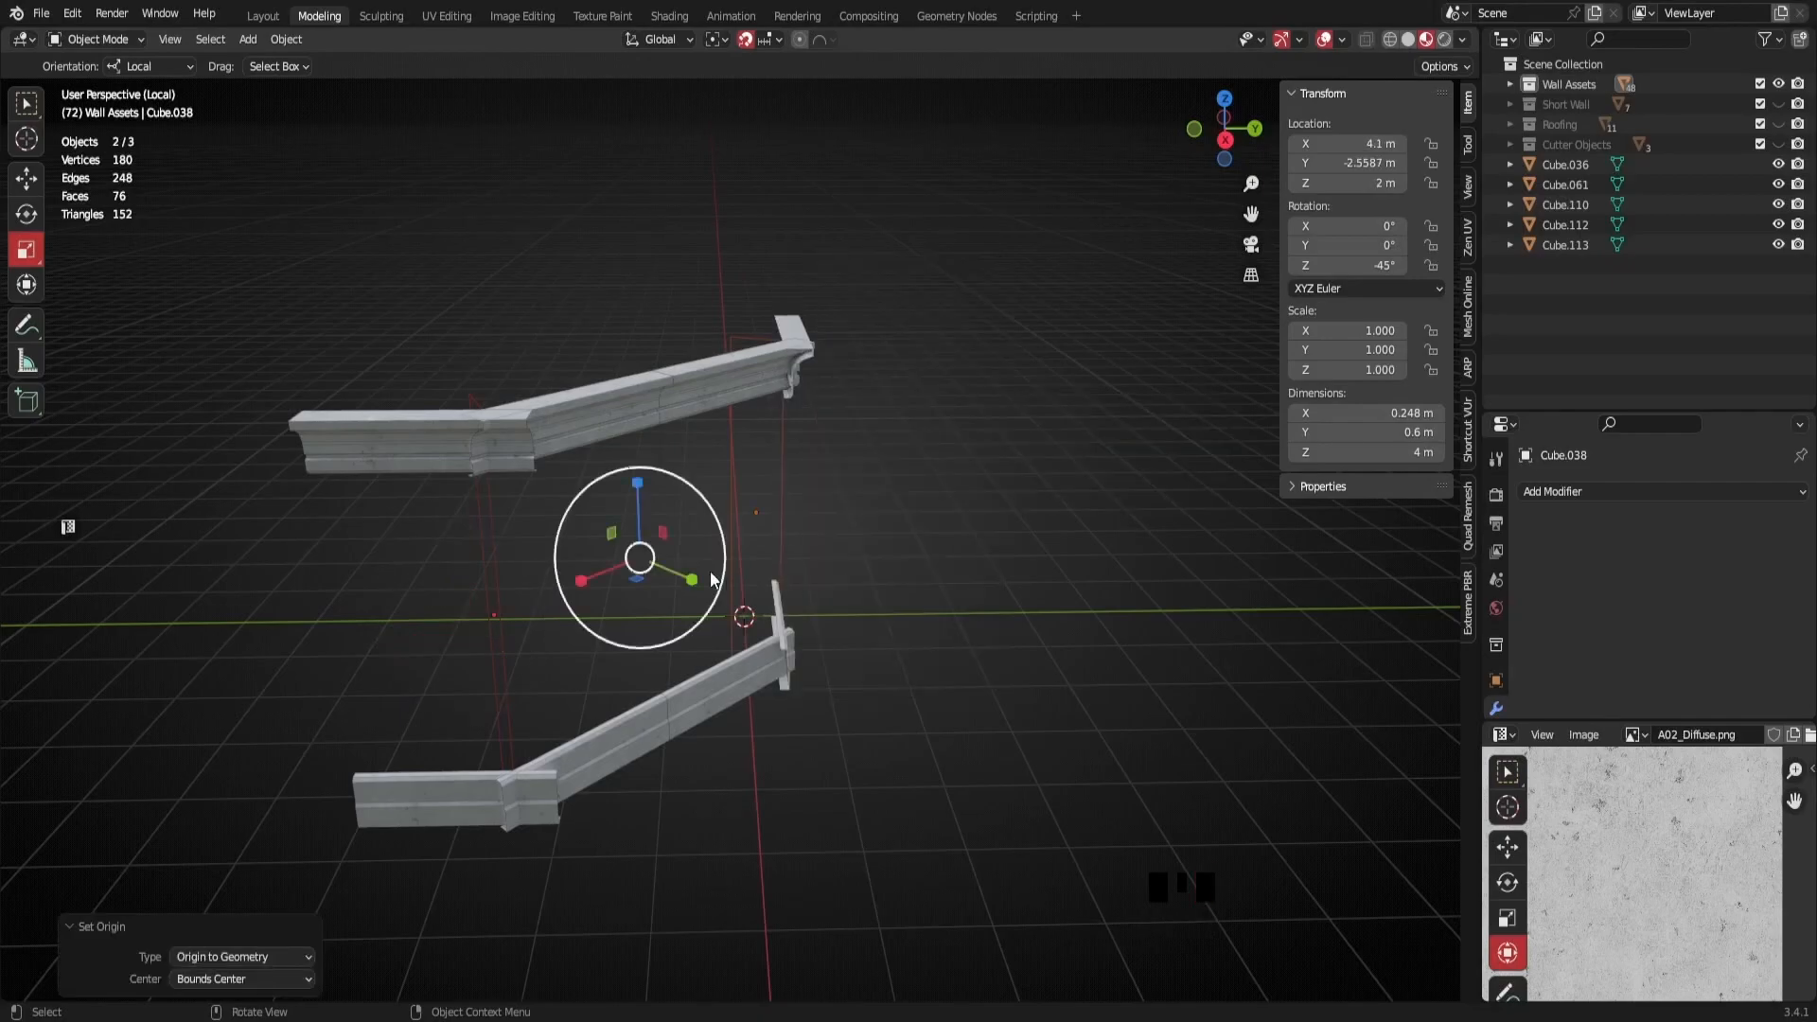
Set the transform pivot to individual origins and scale both edge loop objects uniformly by 3.4
middle_drag(729, 584, 598, 549)
scroll(754, 557, up, 4)
scroll(650, 608, down, 2)
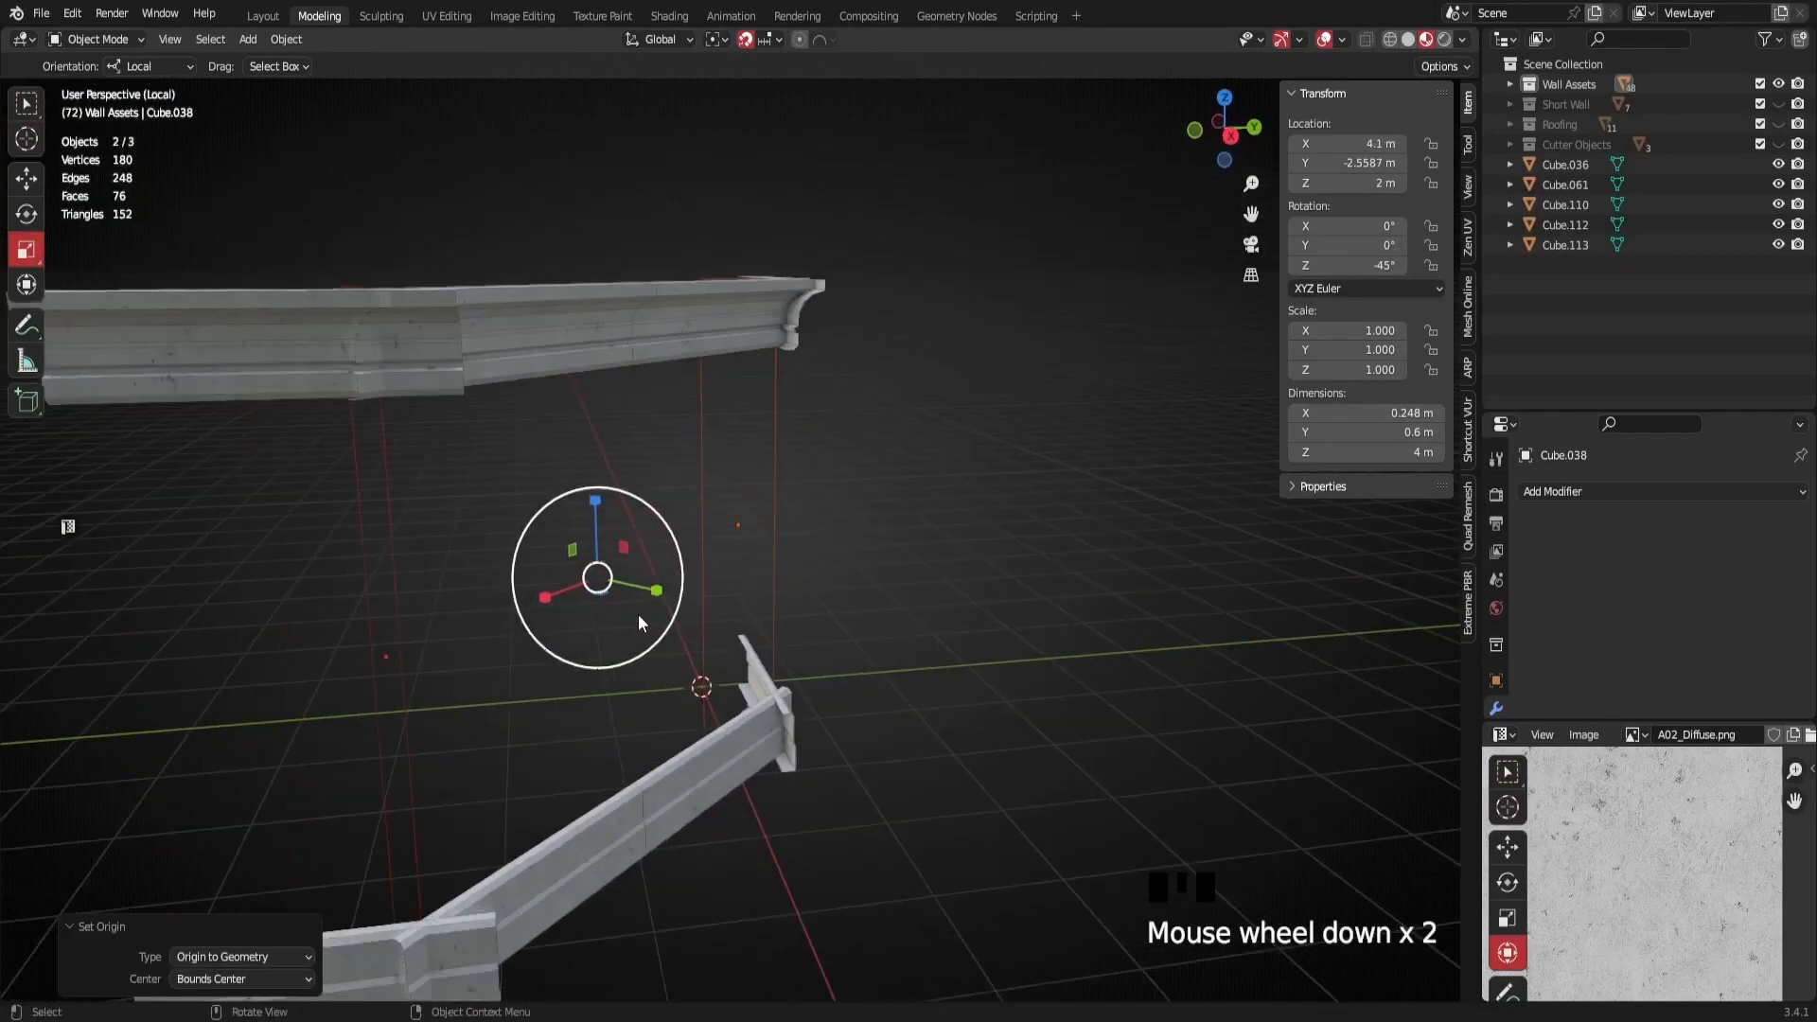
middle_drag(720, 404, 703, 55)
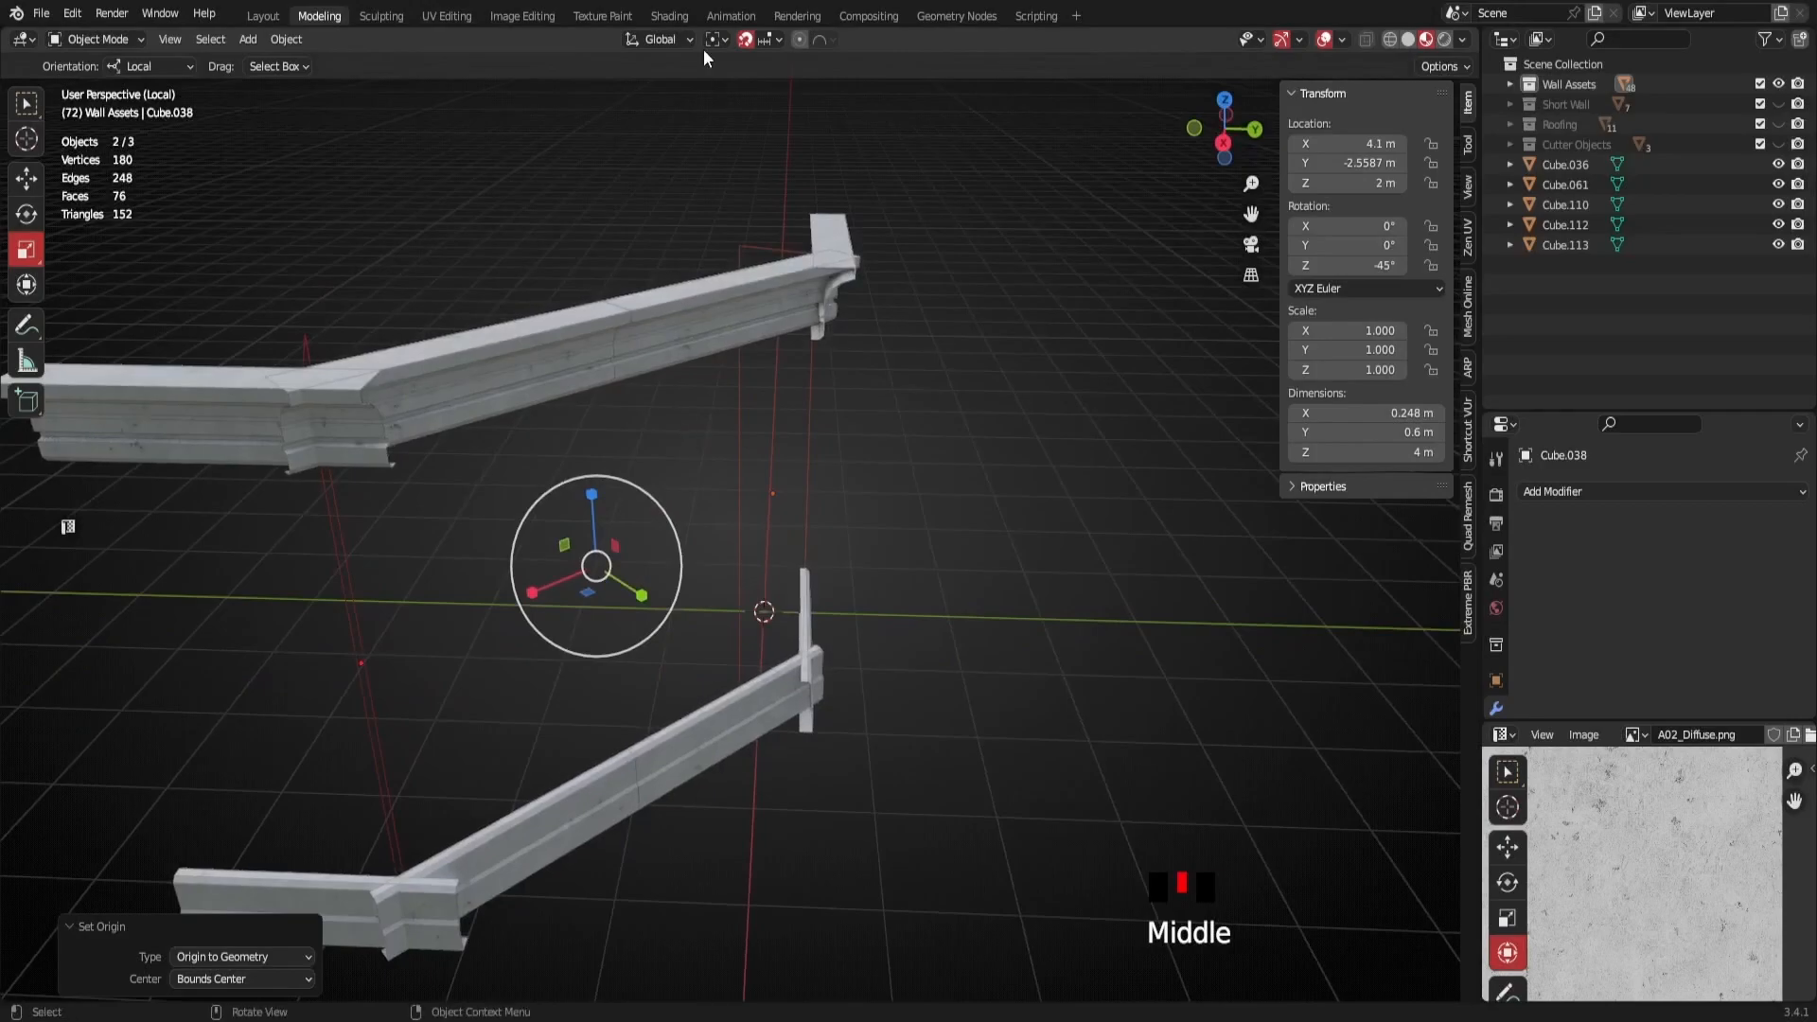
click(724, 38)
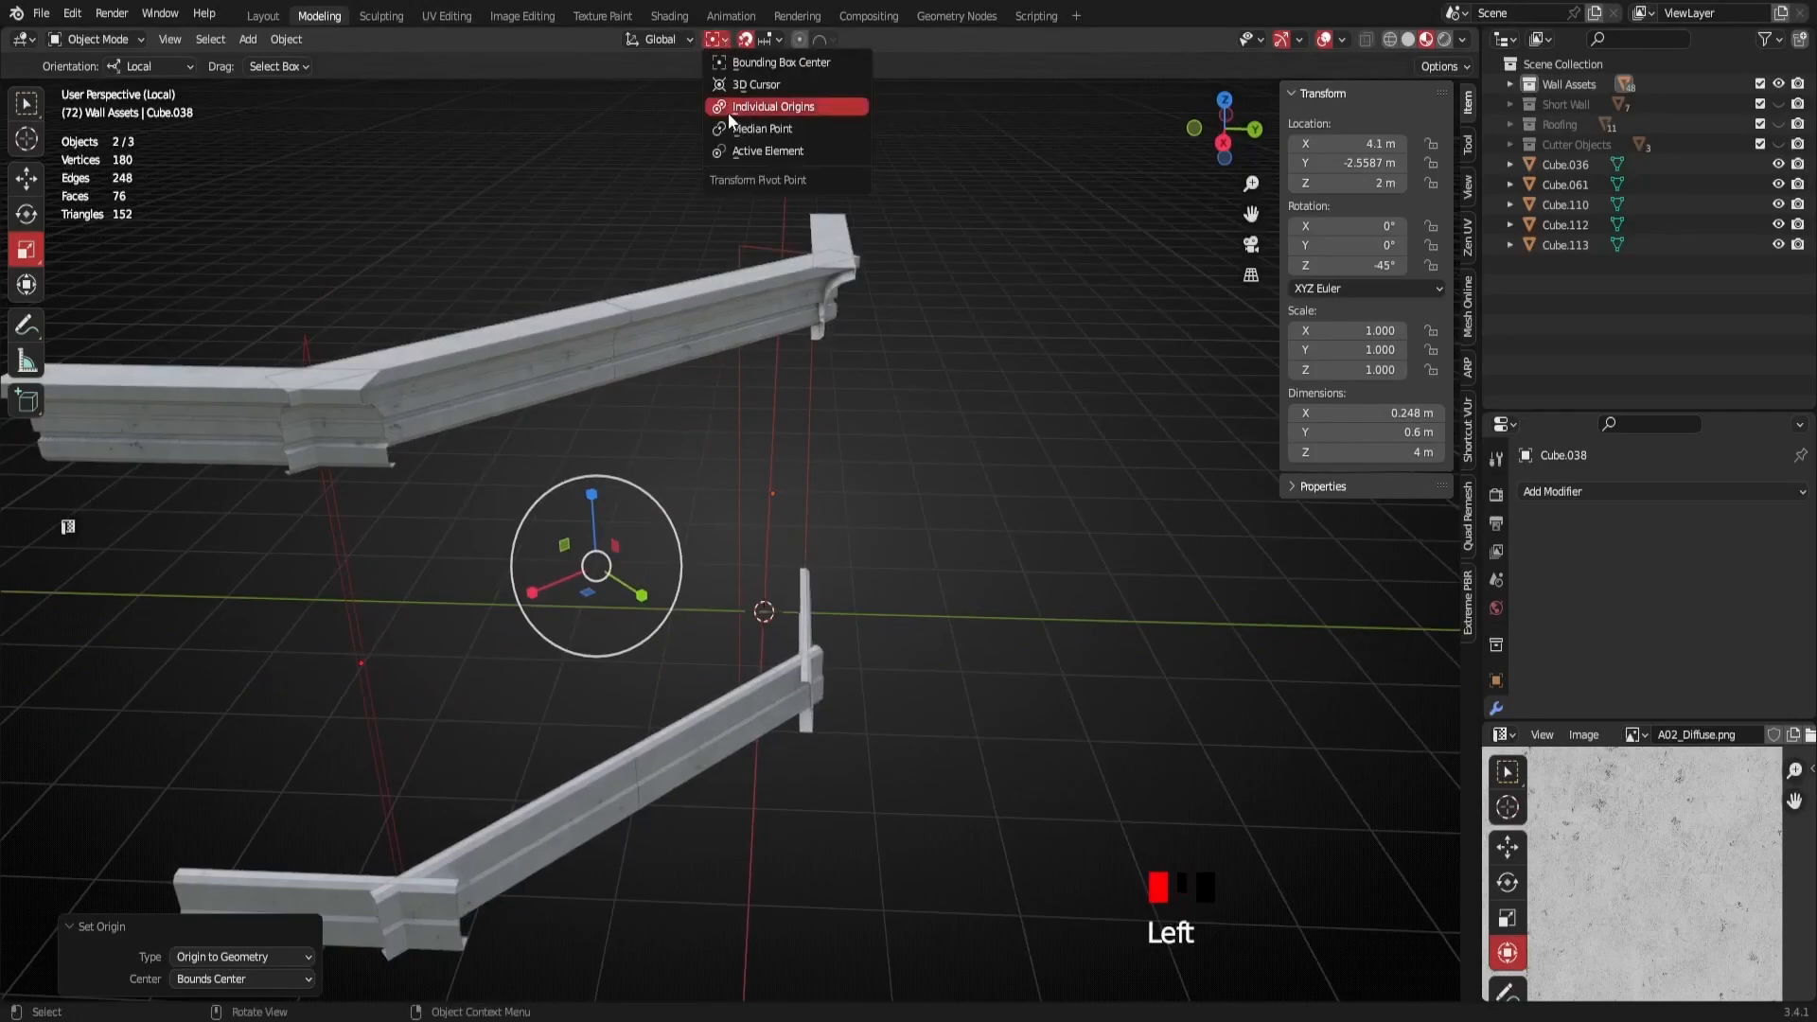
click(787, 110)
middle_drag(755, 354, 665, 632)
key(s)
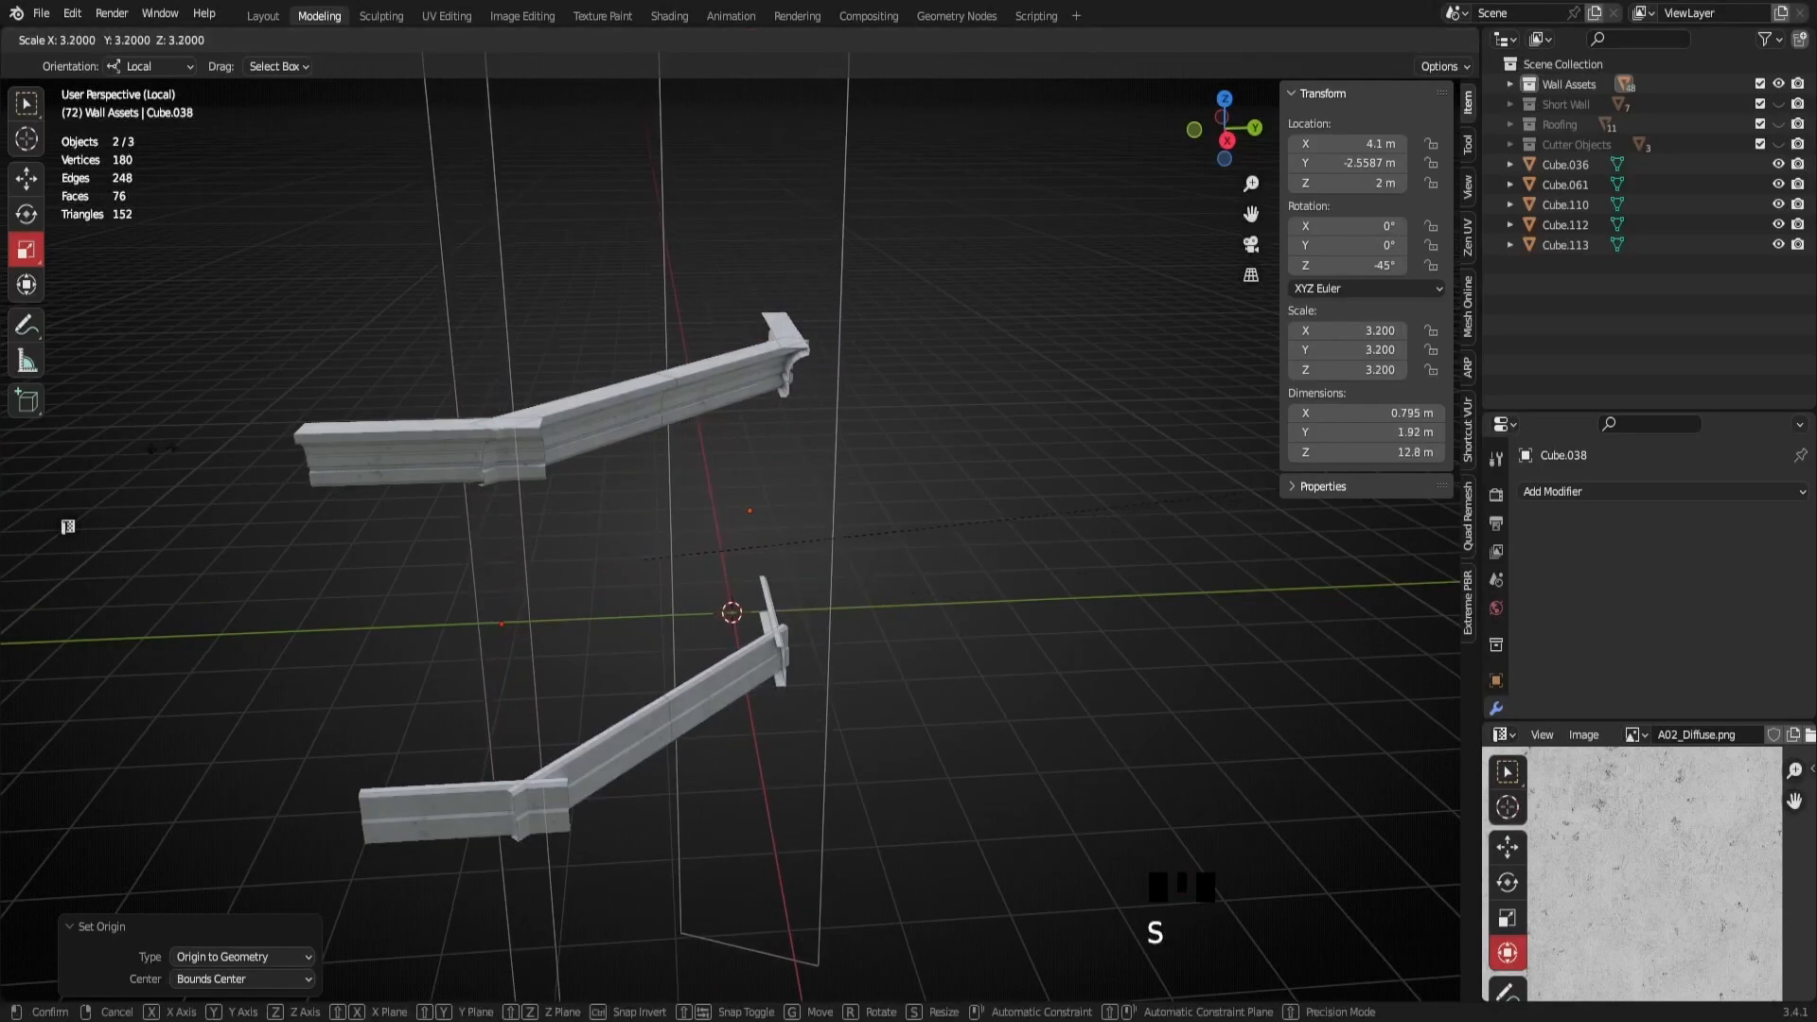
click(225, 444)
Join the two enlarged edge loops into a single cutter object
scroll(224, 444, down, 2)
middle_drag(224, 444, 704, 395)
shift+middle_drag(704, 396, 629, 611)
middle_drag(629, 610, 600, 674)
scroll(668, 418, down, 1)
scroll(701, 412, up, 1)
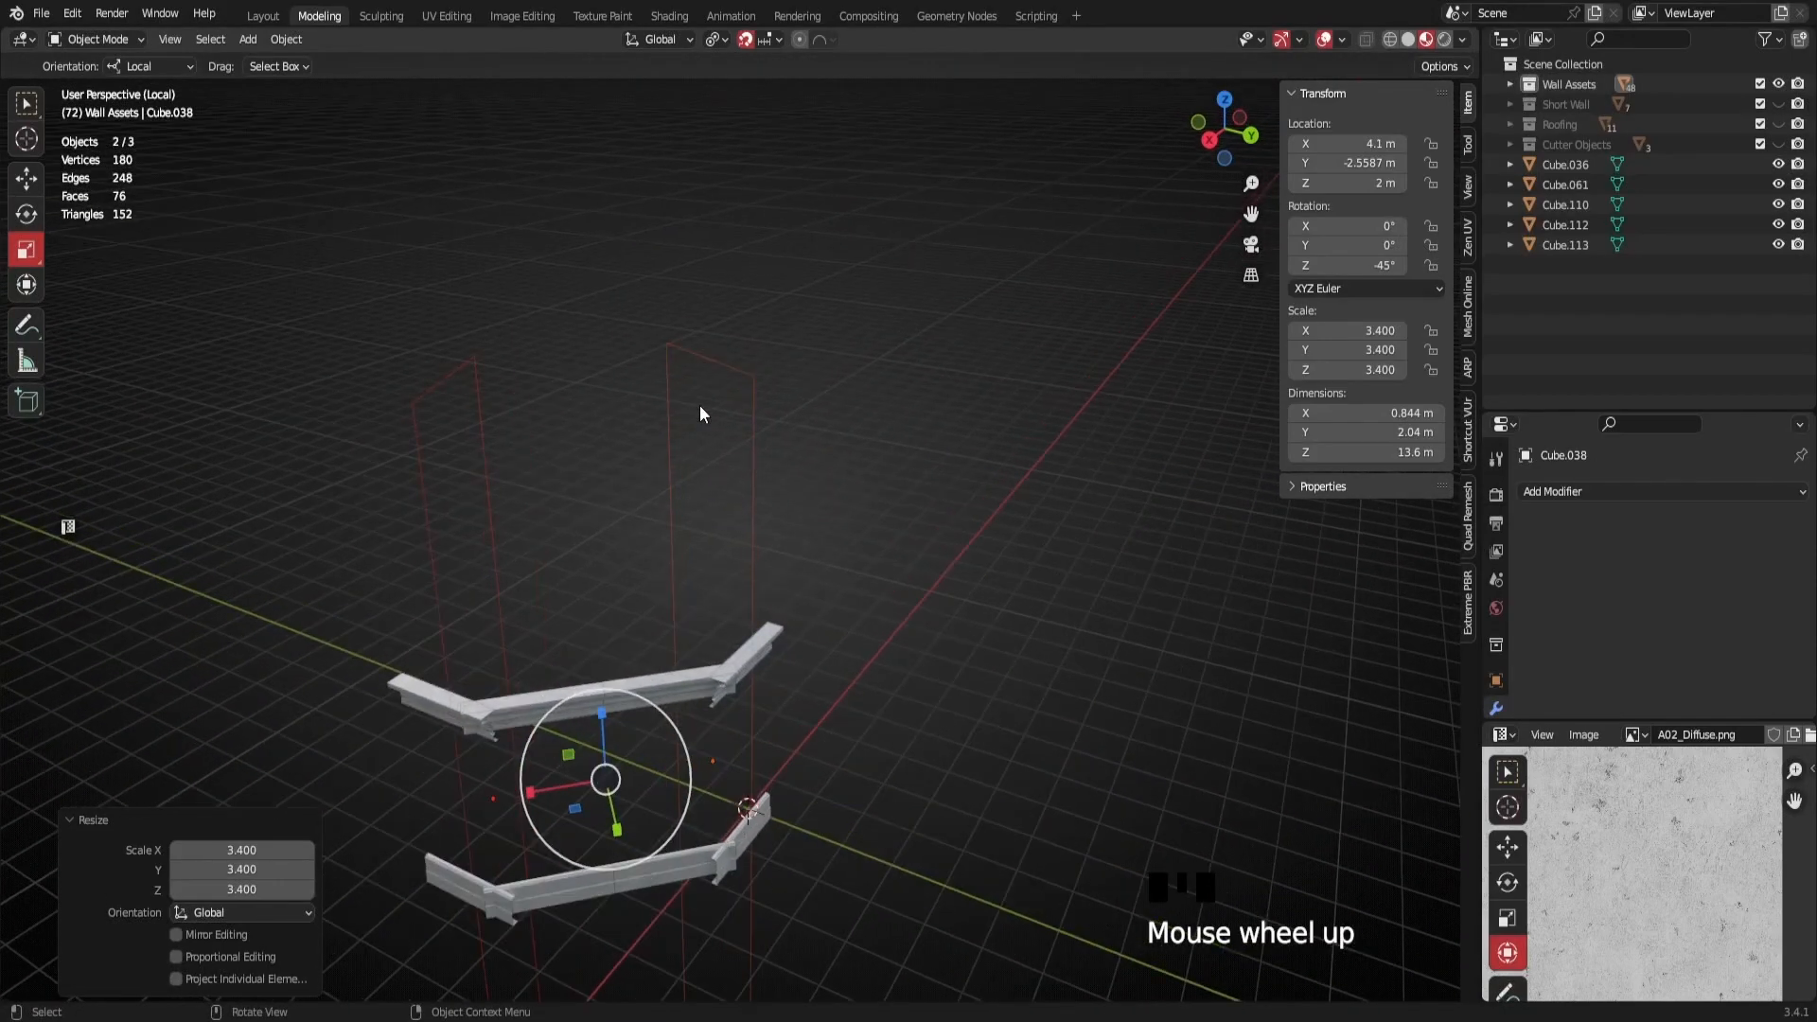
key(ctrl+j)
Knife-project the enlarged loops from the top orthographic view onto all of the joined trim's faces, with Cut Through enabled
middle_drag(502, 373, 611, 574)
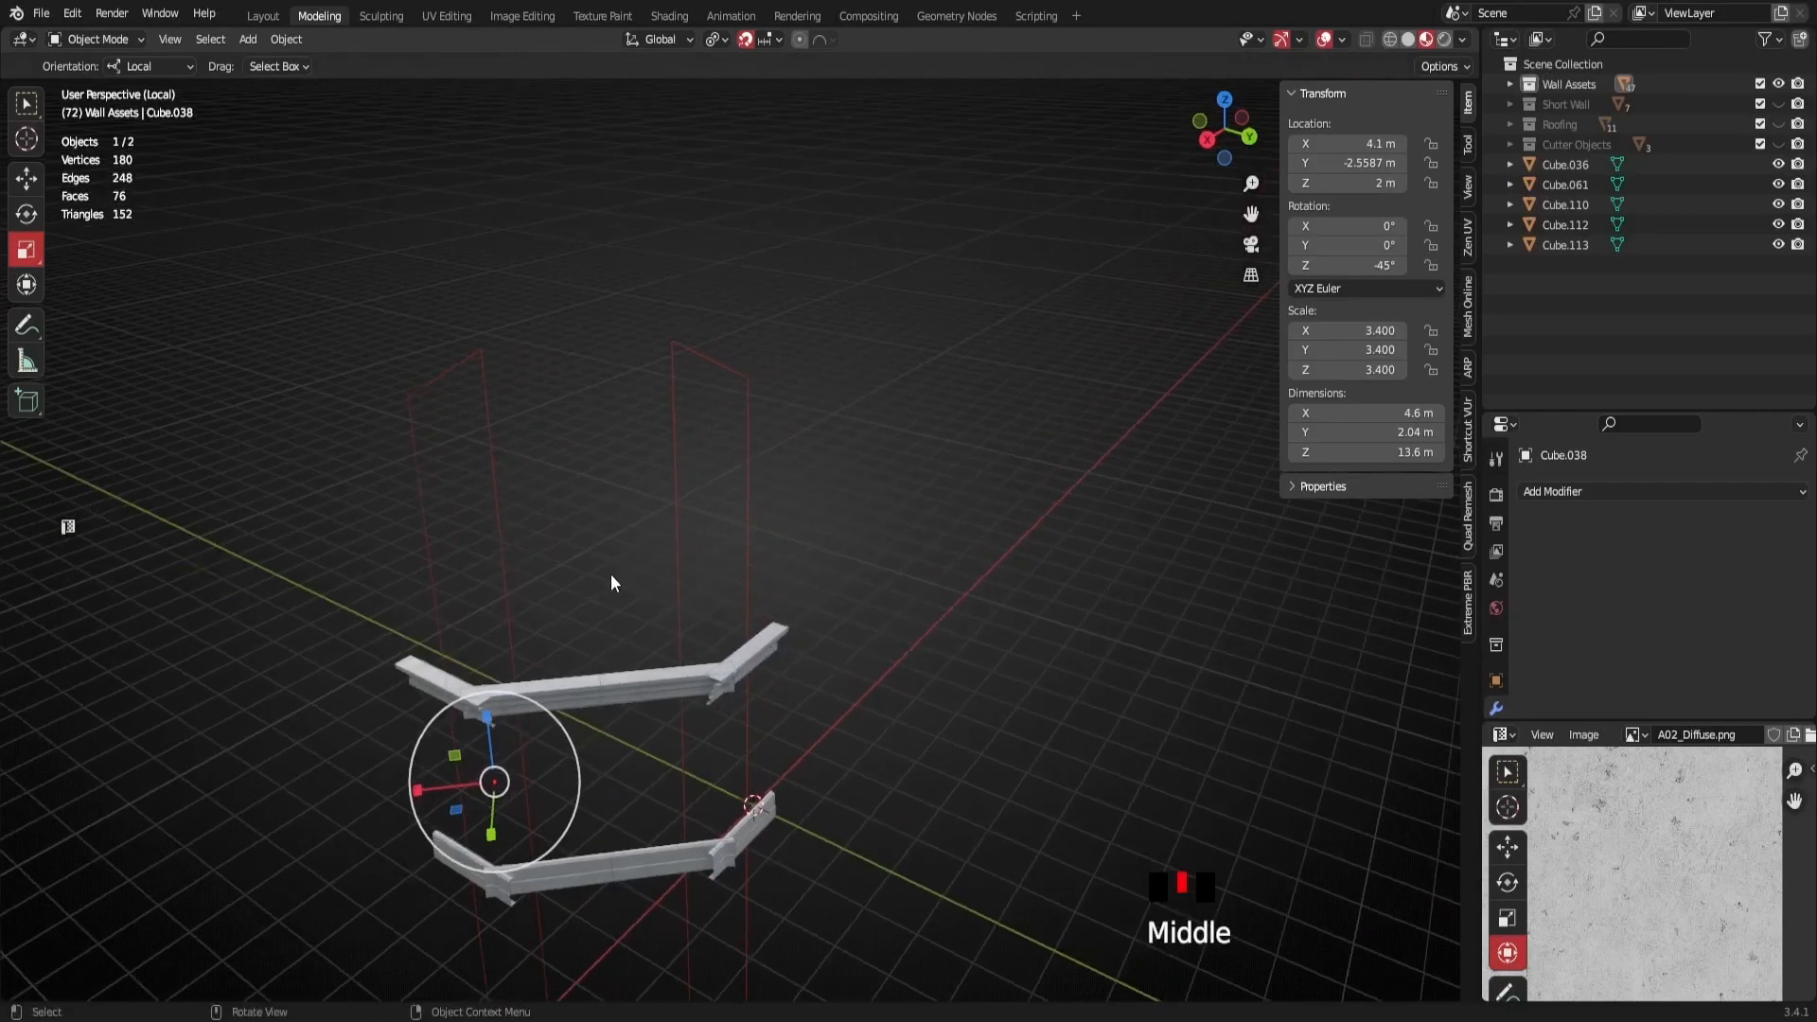
scroll(650, 771, up, 1)
click(607, 720)
shift+middle_drag(625, 752, 850, 430)
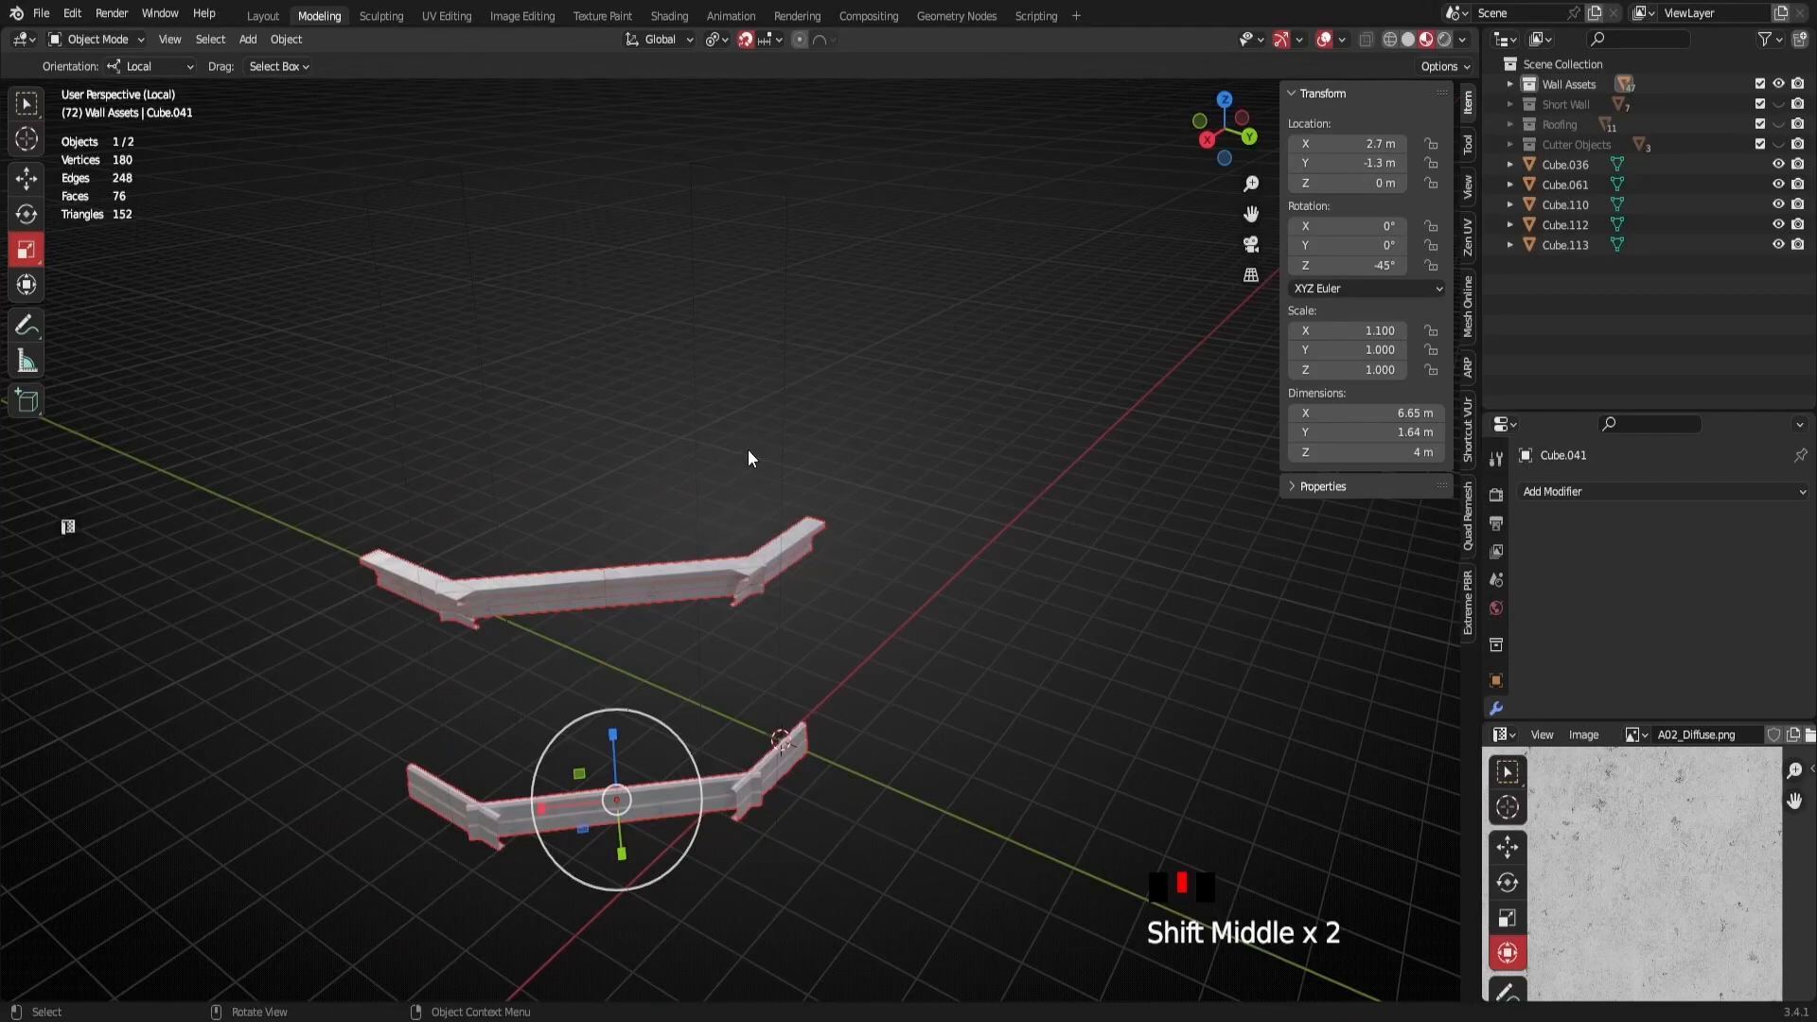
key(Tab)
key(a)
middle_drag(742, 454, 985, 240)
click(1226, 120)
scroll(804, 559, up, 4)
shift+middle_drag(496, 284, 297, 110)
click(353, 38)
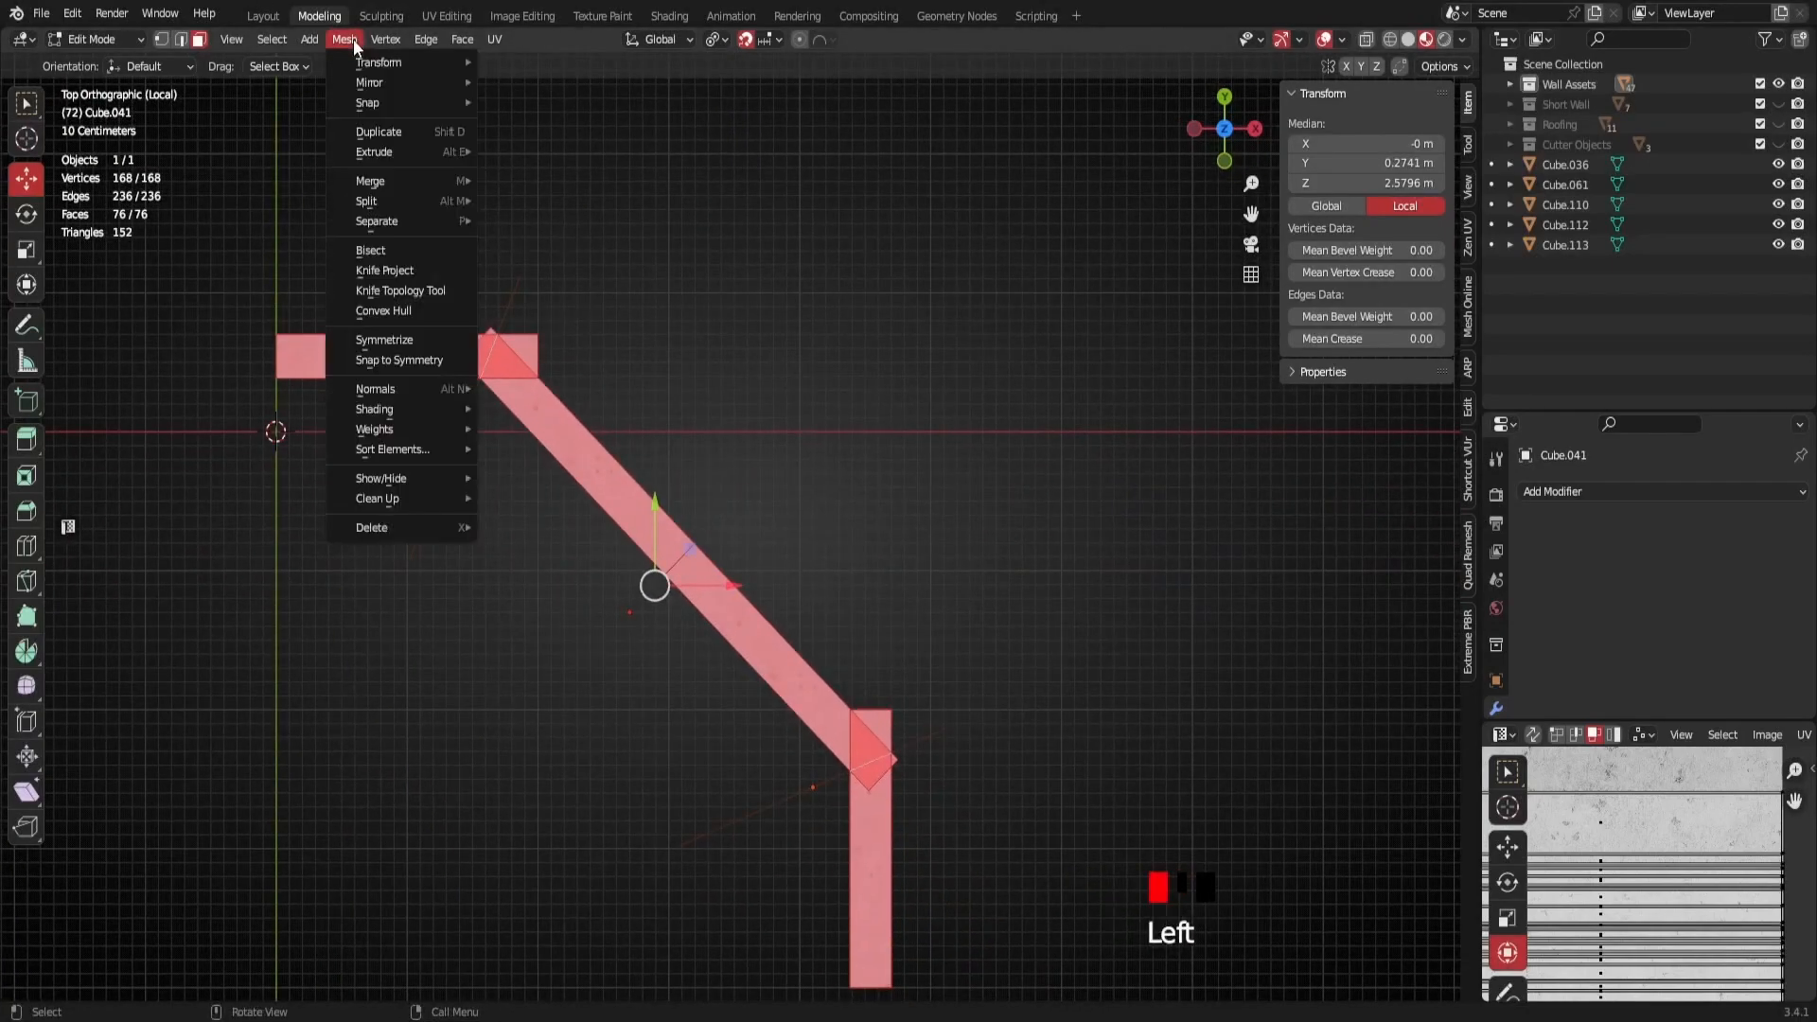
click(412, 272)
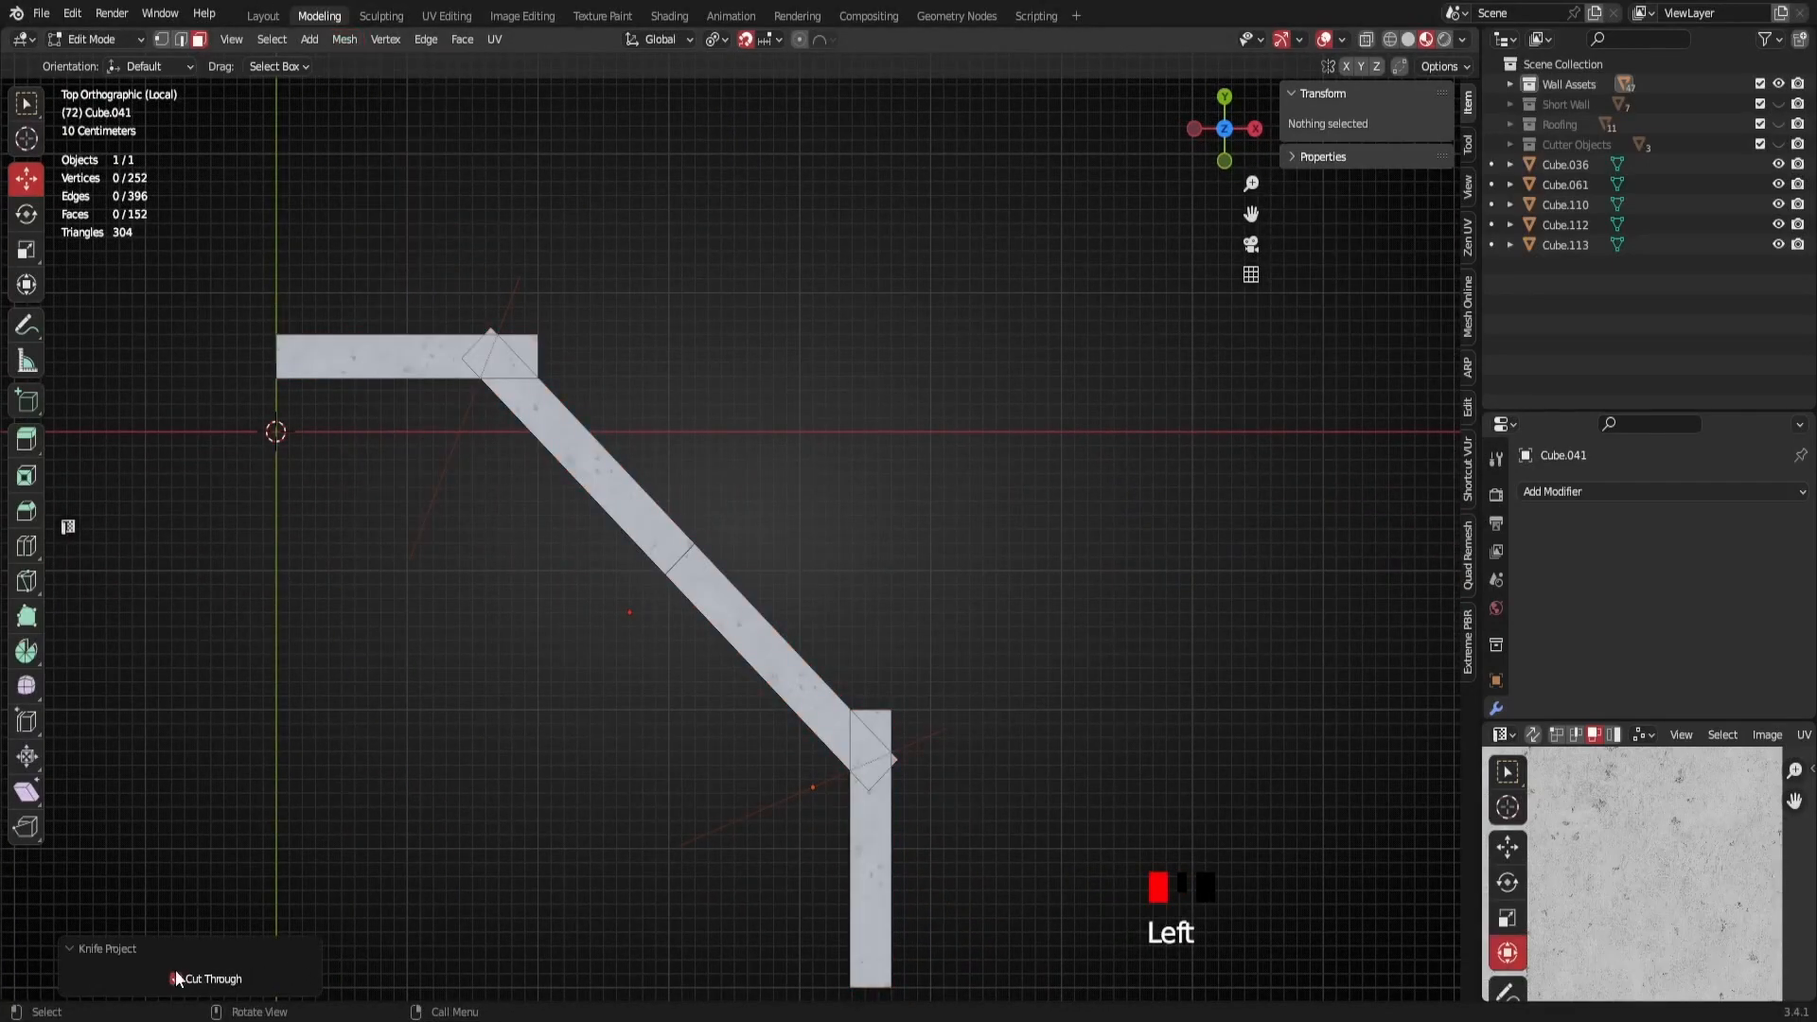
Select the straight upper and lower trim sections, invert the selection and delete the overlapping corner faces to leave mitred joints
scroll(649, 355, down, 1)
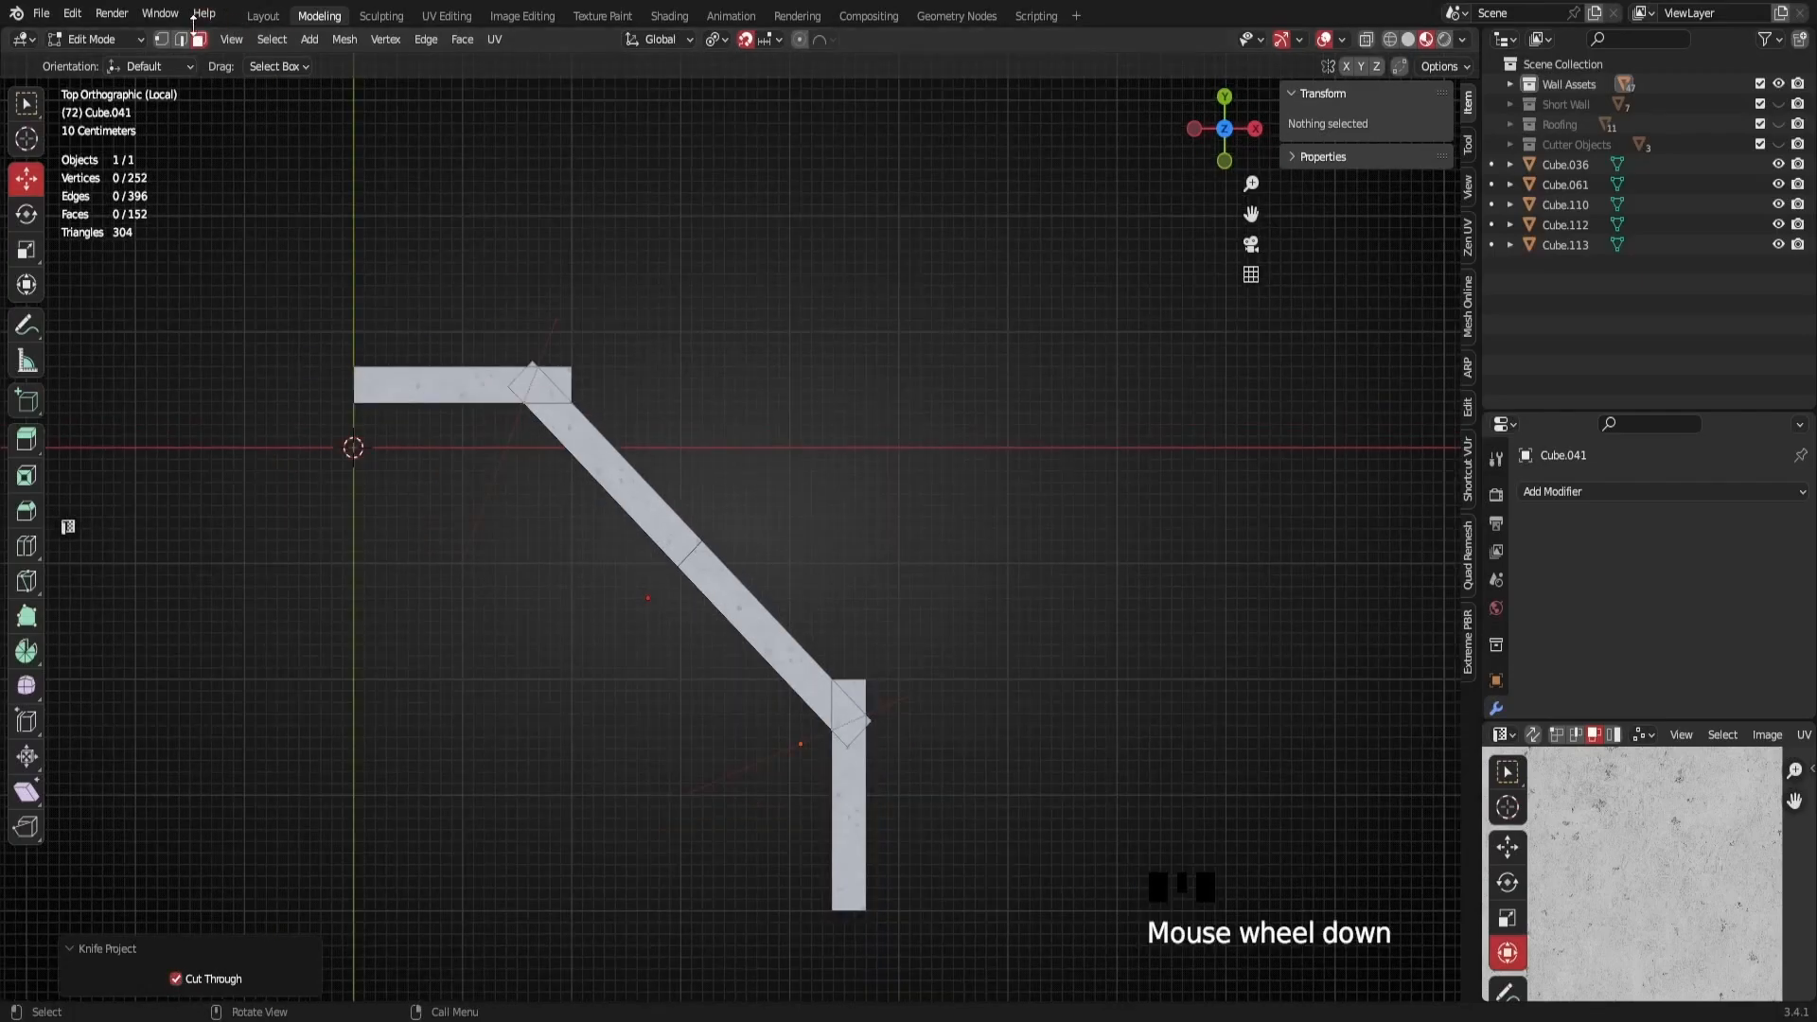
middle_drag(471, 365, 470, 325)
scroll(615, 587, up, 2)
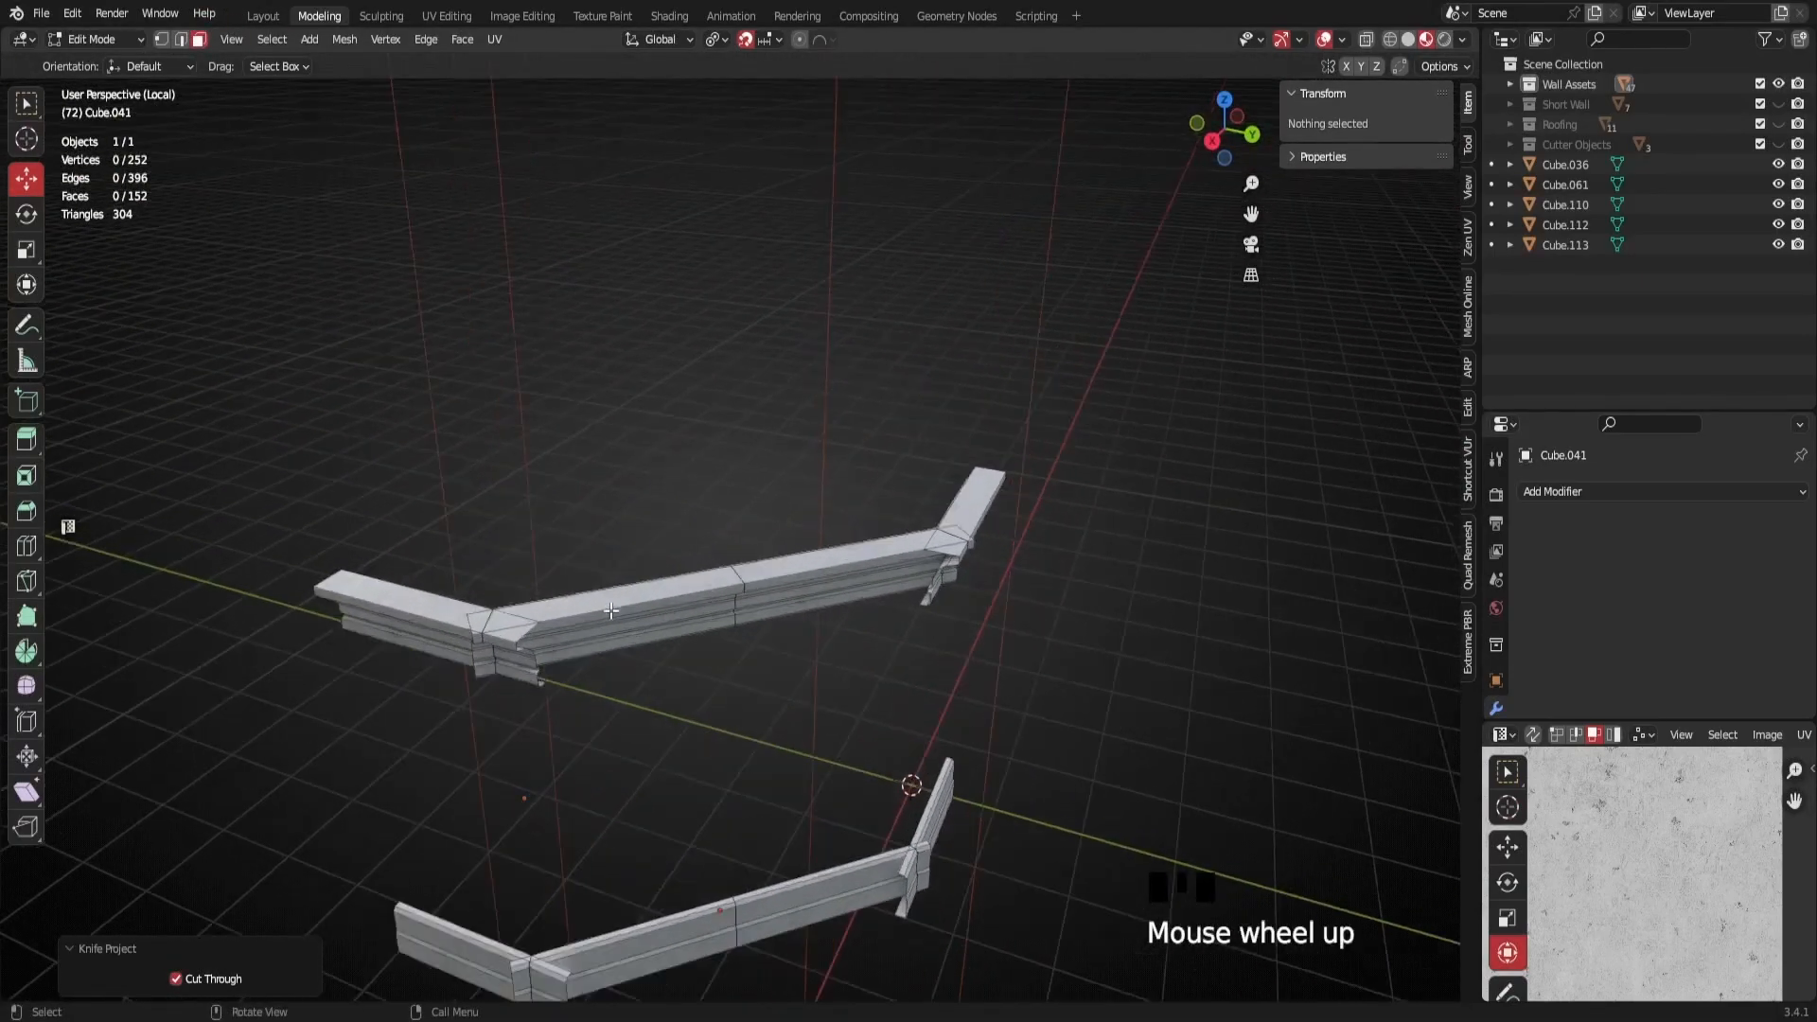
shift+middle_drag(616, 587, 674, 493)
alt+click(692, 446)
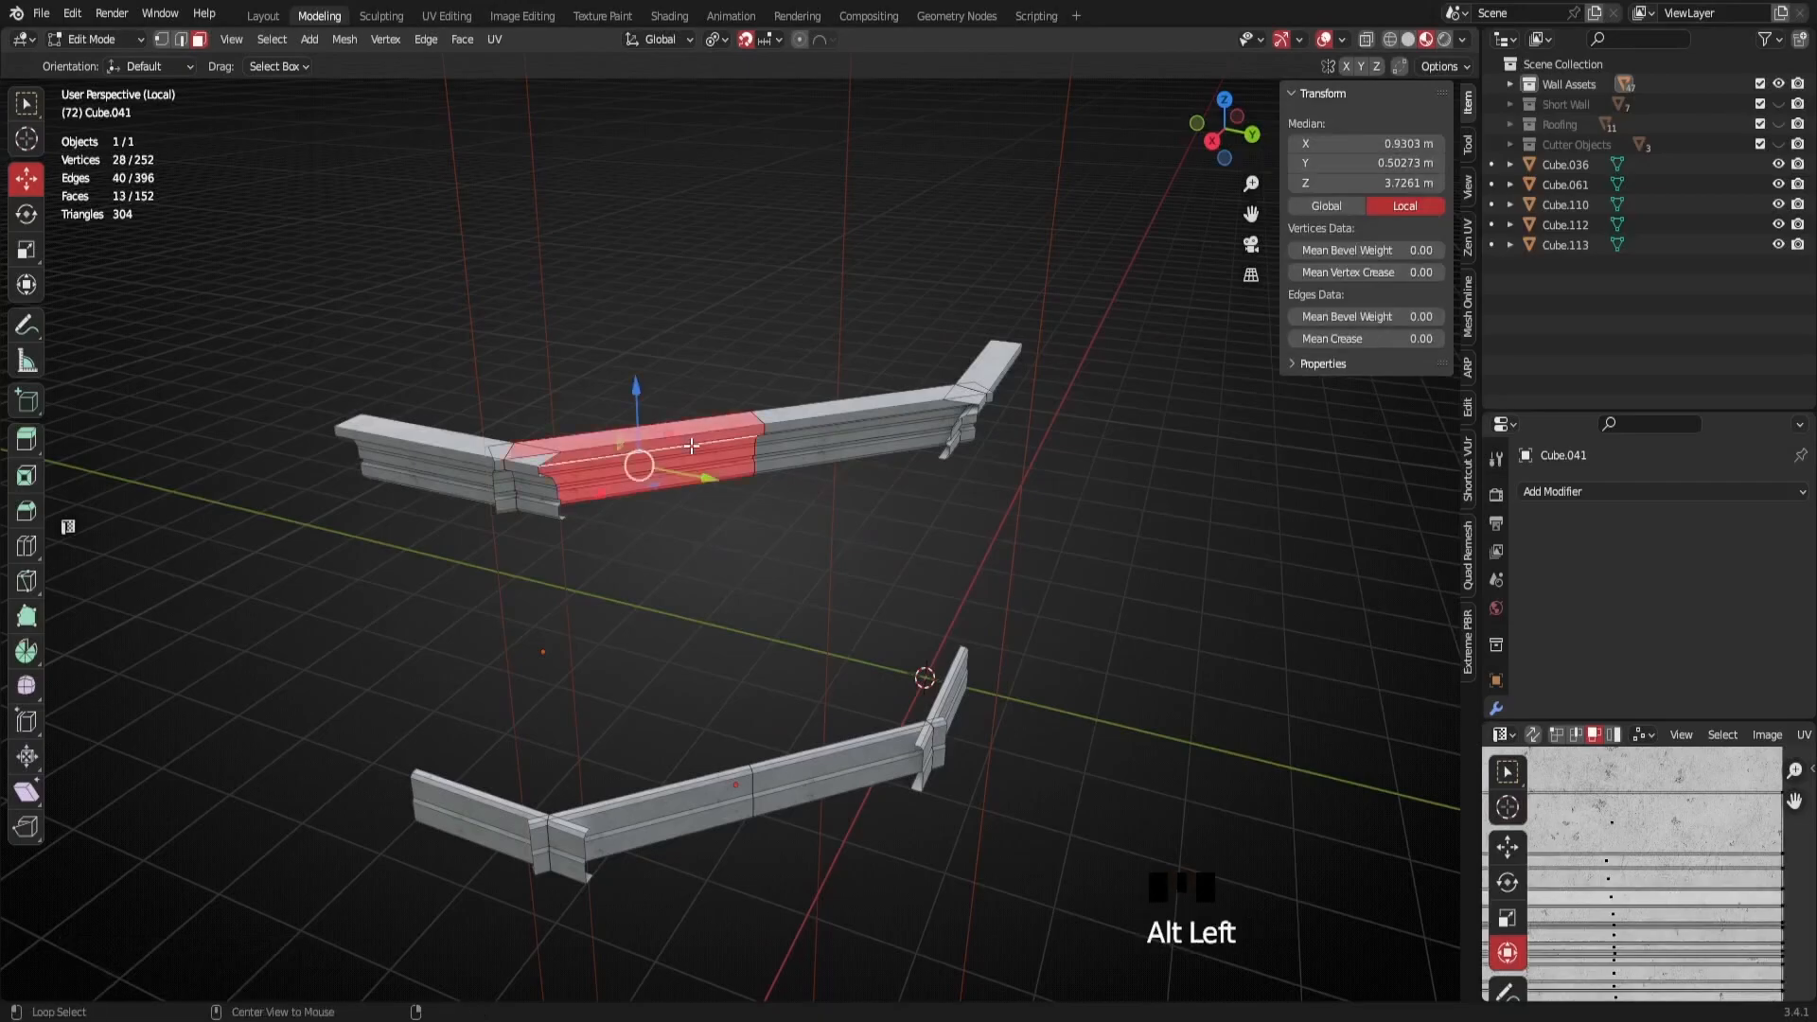
alt+shift+click(795, 443)
alt+shift+click(705, 818)
alt+shift+click(815, 778)
middle_drag(1006, 718, 912, 723)
alt+shift+click(1109, 833)
alt+shift+click(1182, 470)
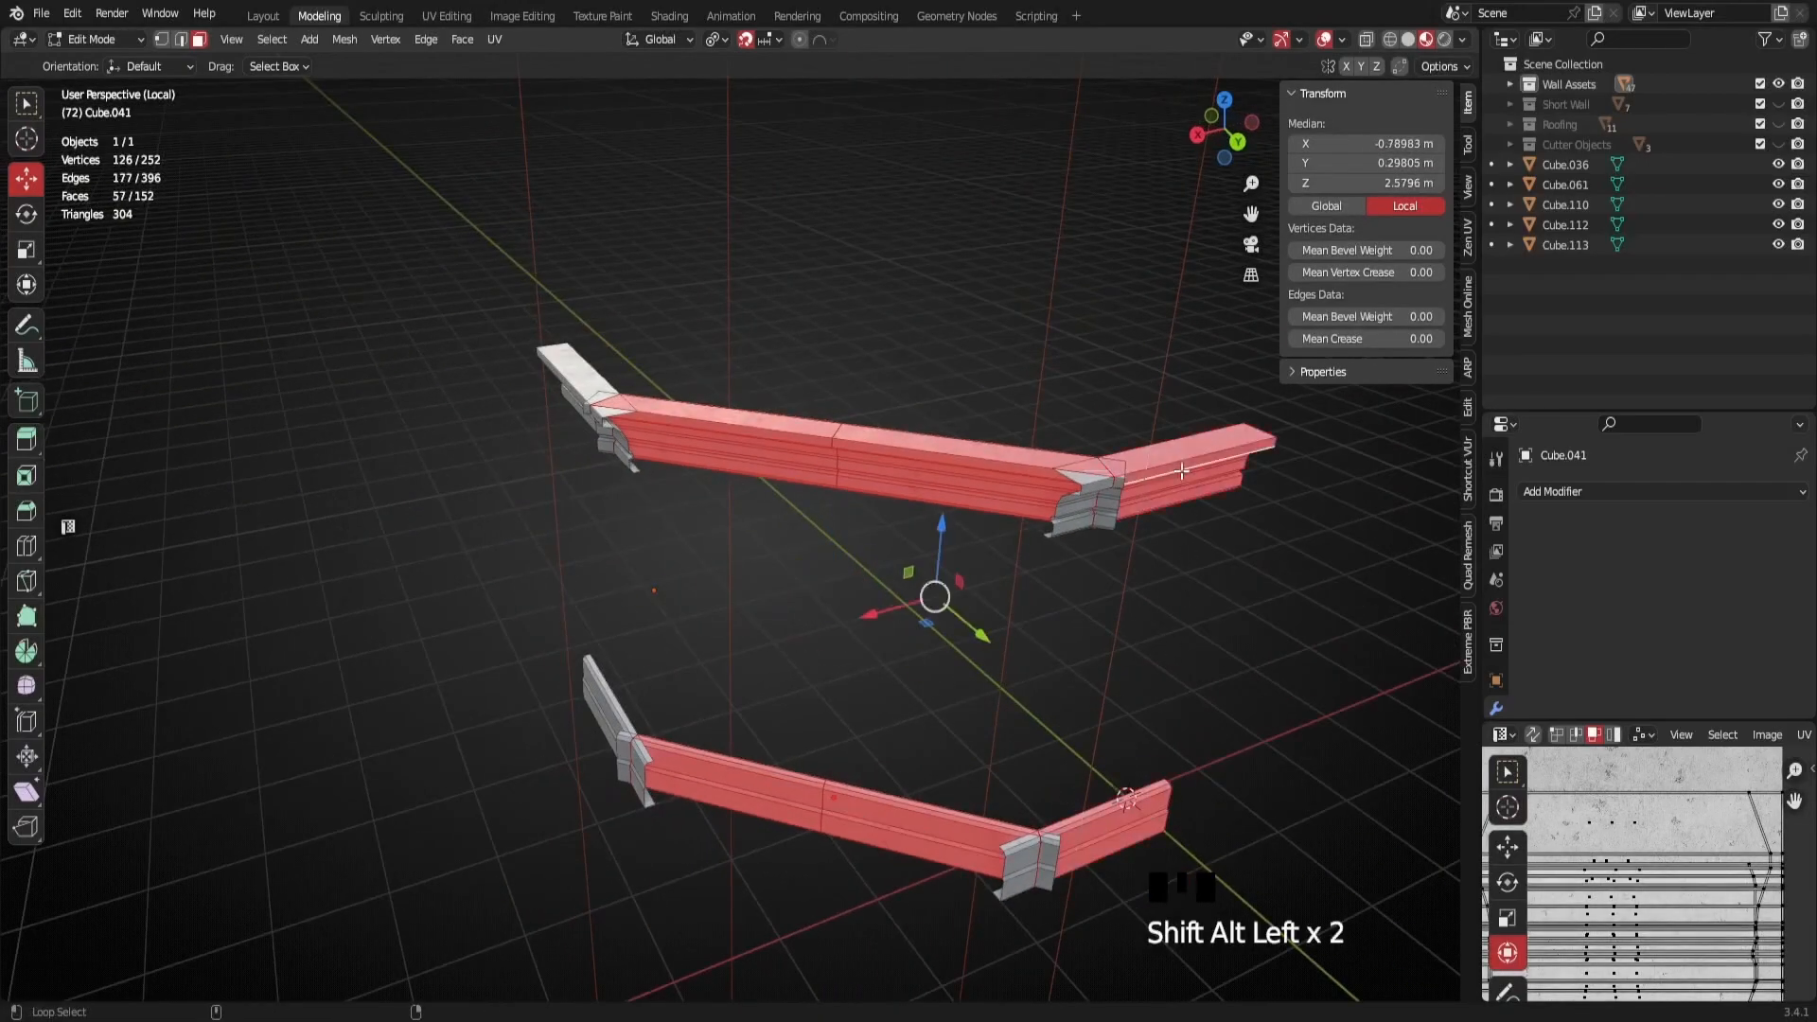
alt+shift+click(557, 399)
middle_drag(558, 402, 568, 662)
alt+shift+click(559, 884)
key(ctrl+i)
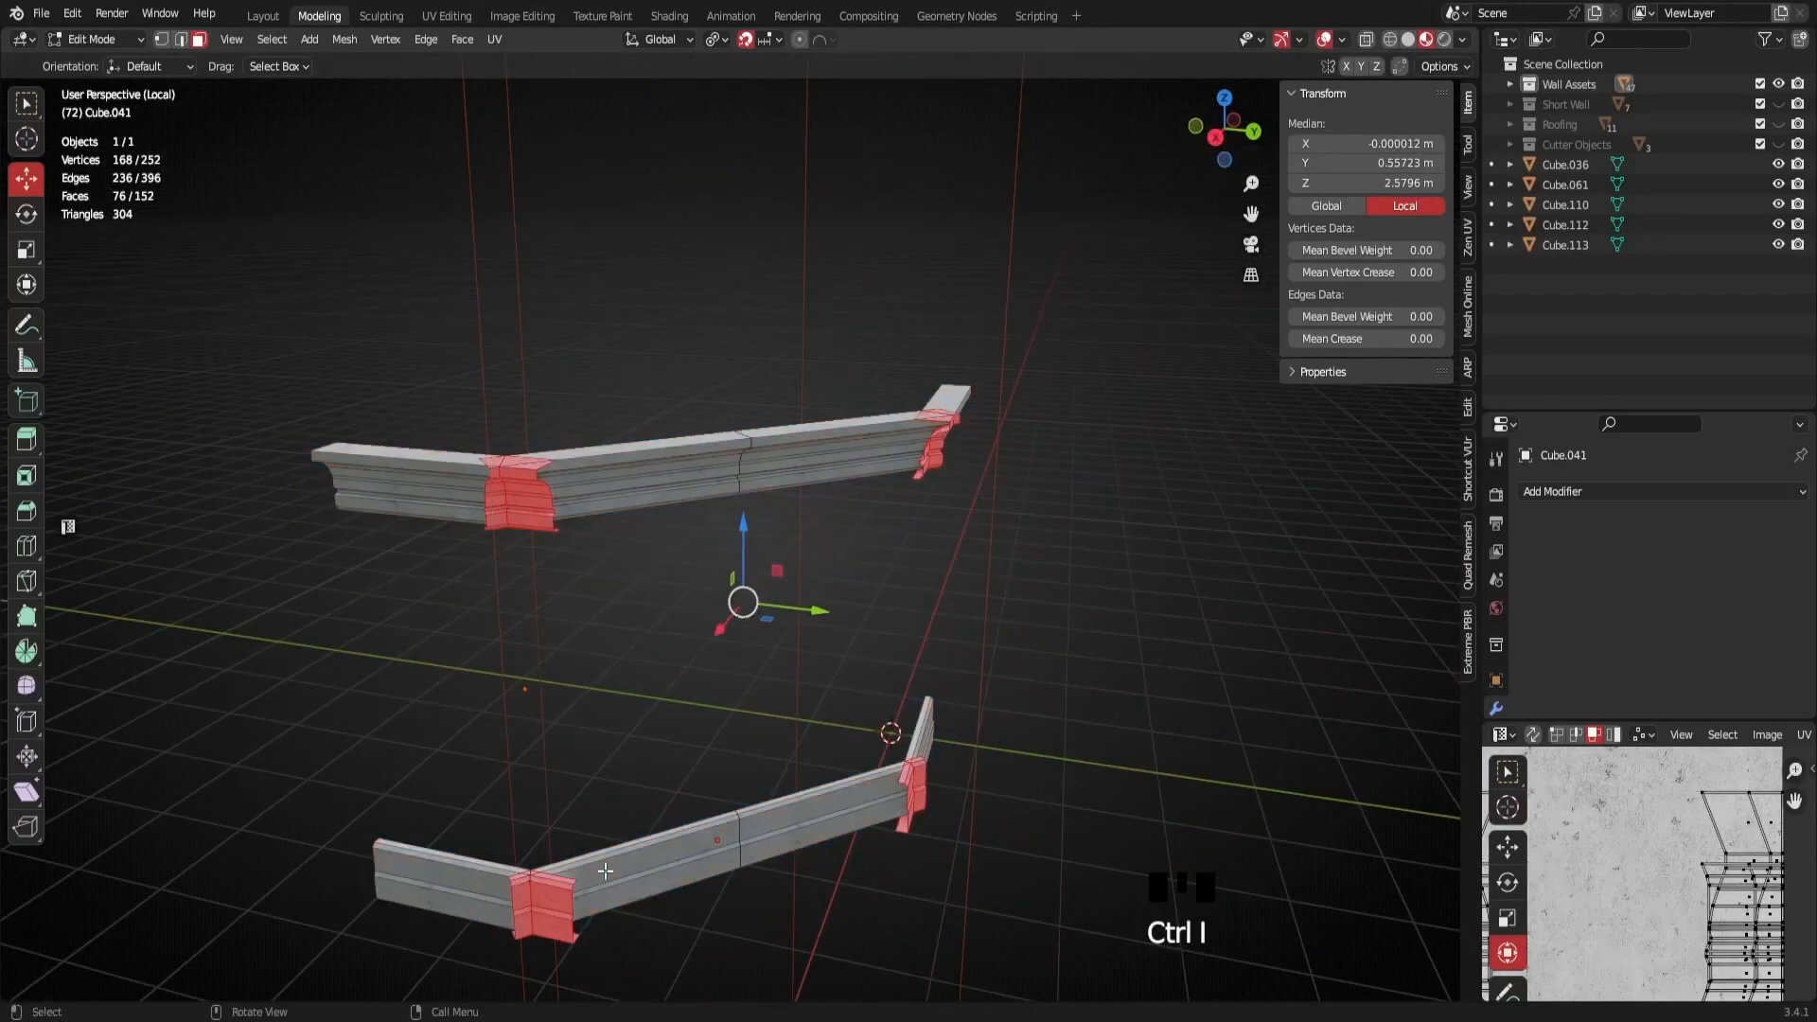
key(x)
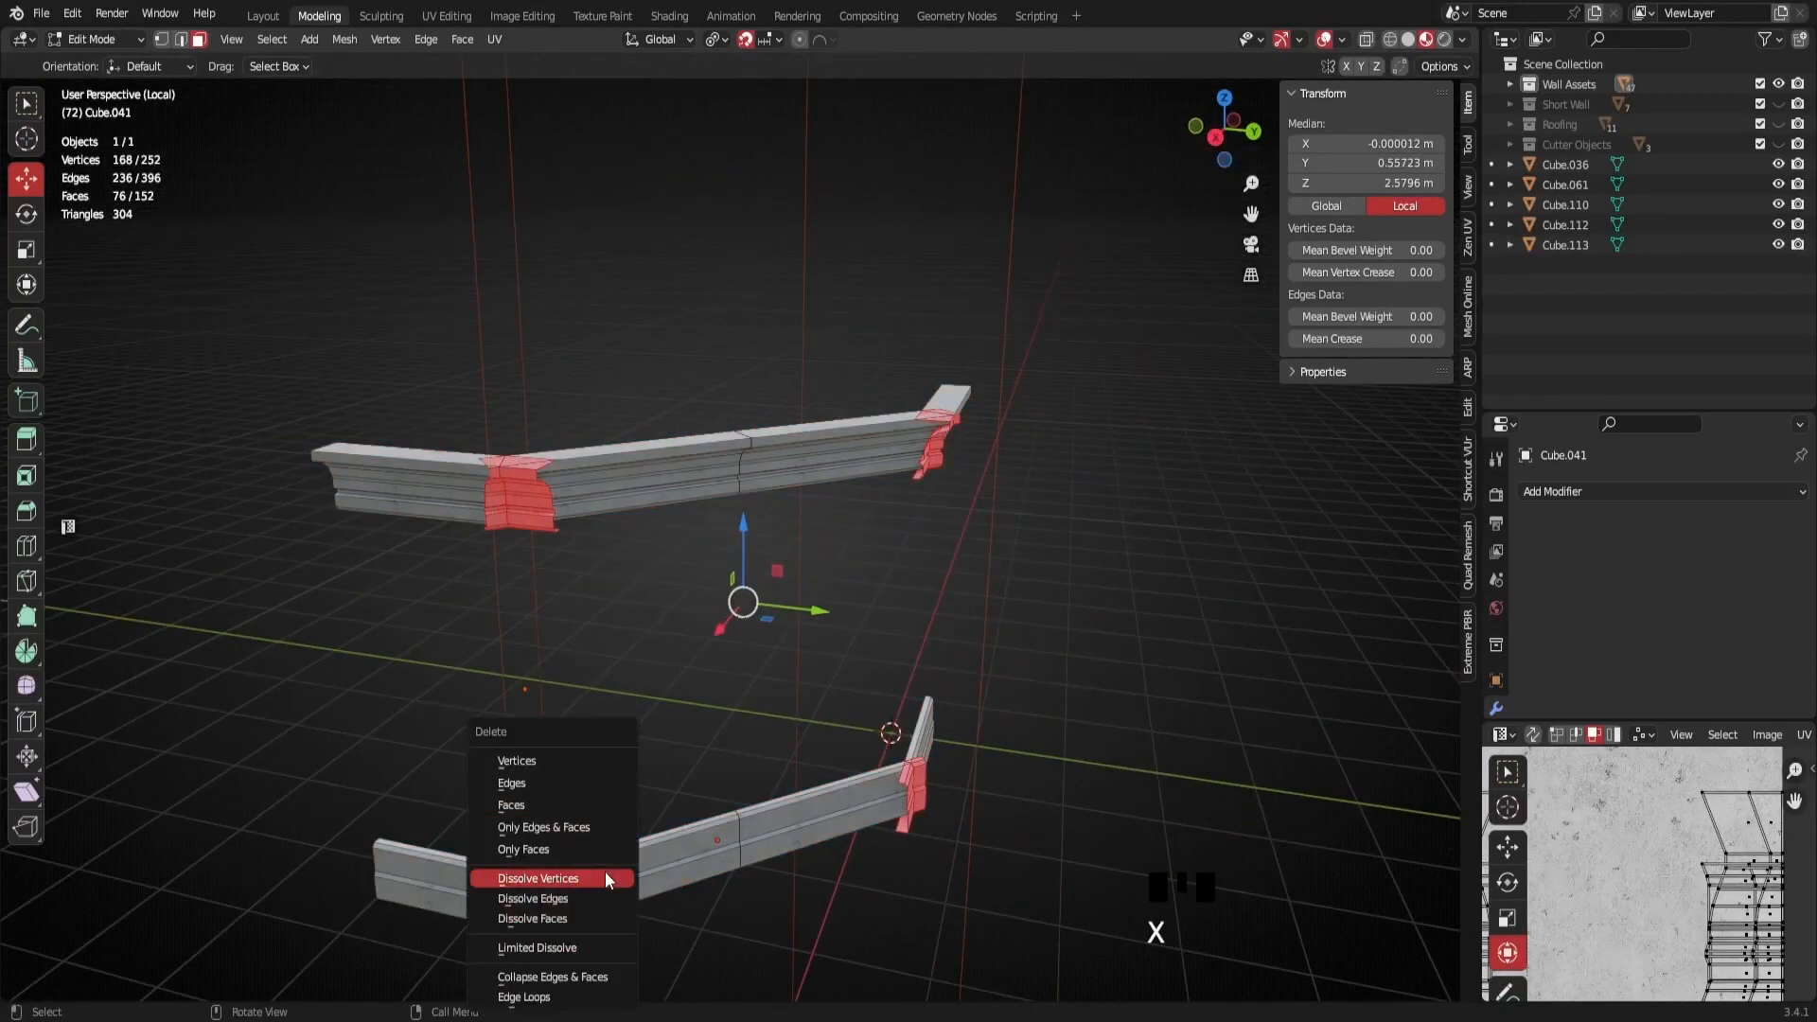
click(532, 804)
scroll(765, 834, down, 3)
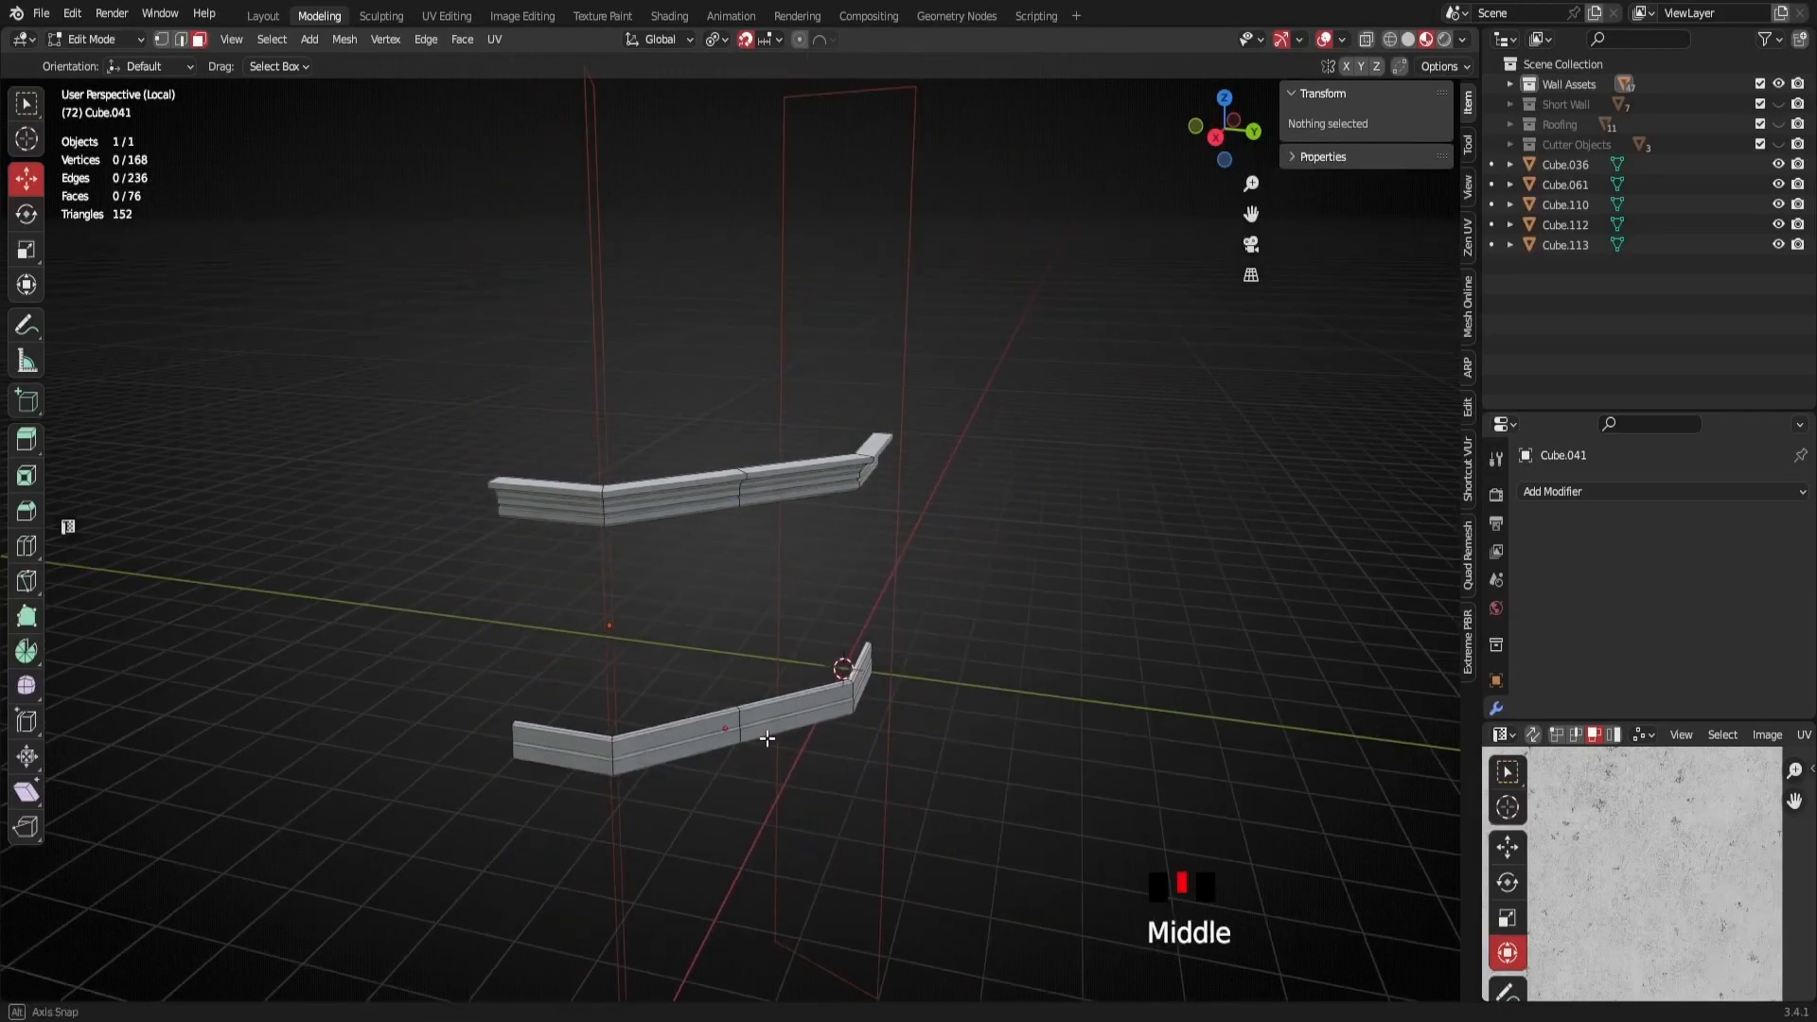
middle_drag(765, 835, 764, 762)
key(Tab)
Delete the edge loop cutter object
middle_drag(742, 700, 705, 618)
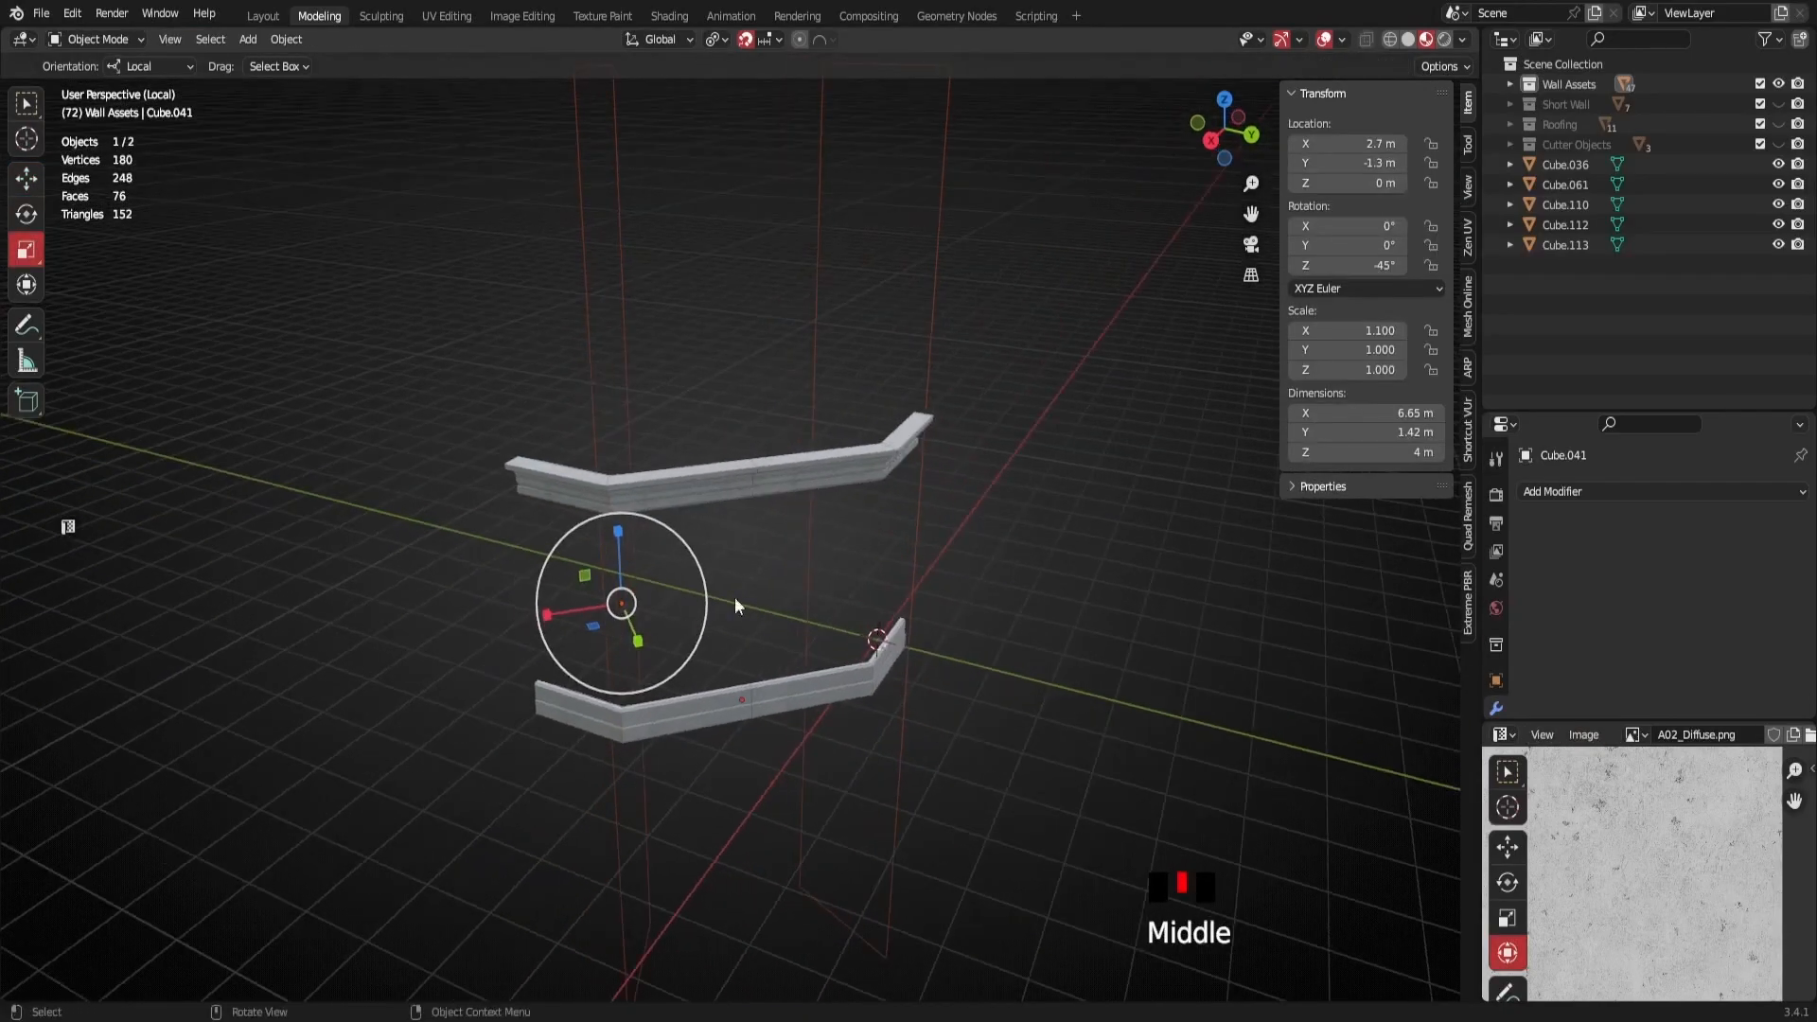
key(x)
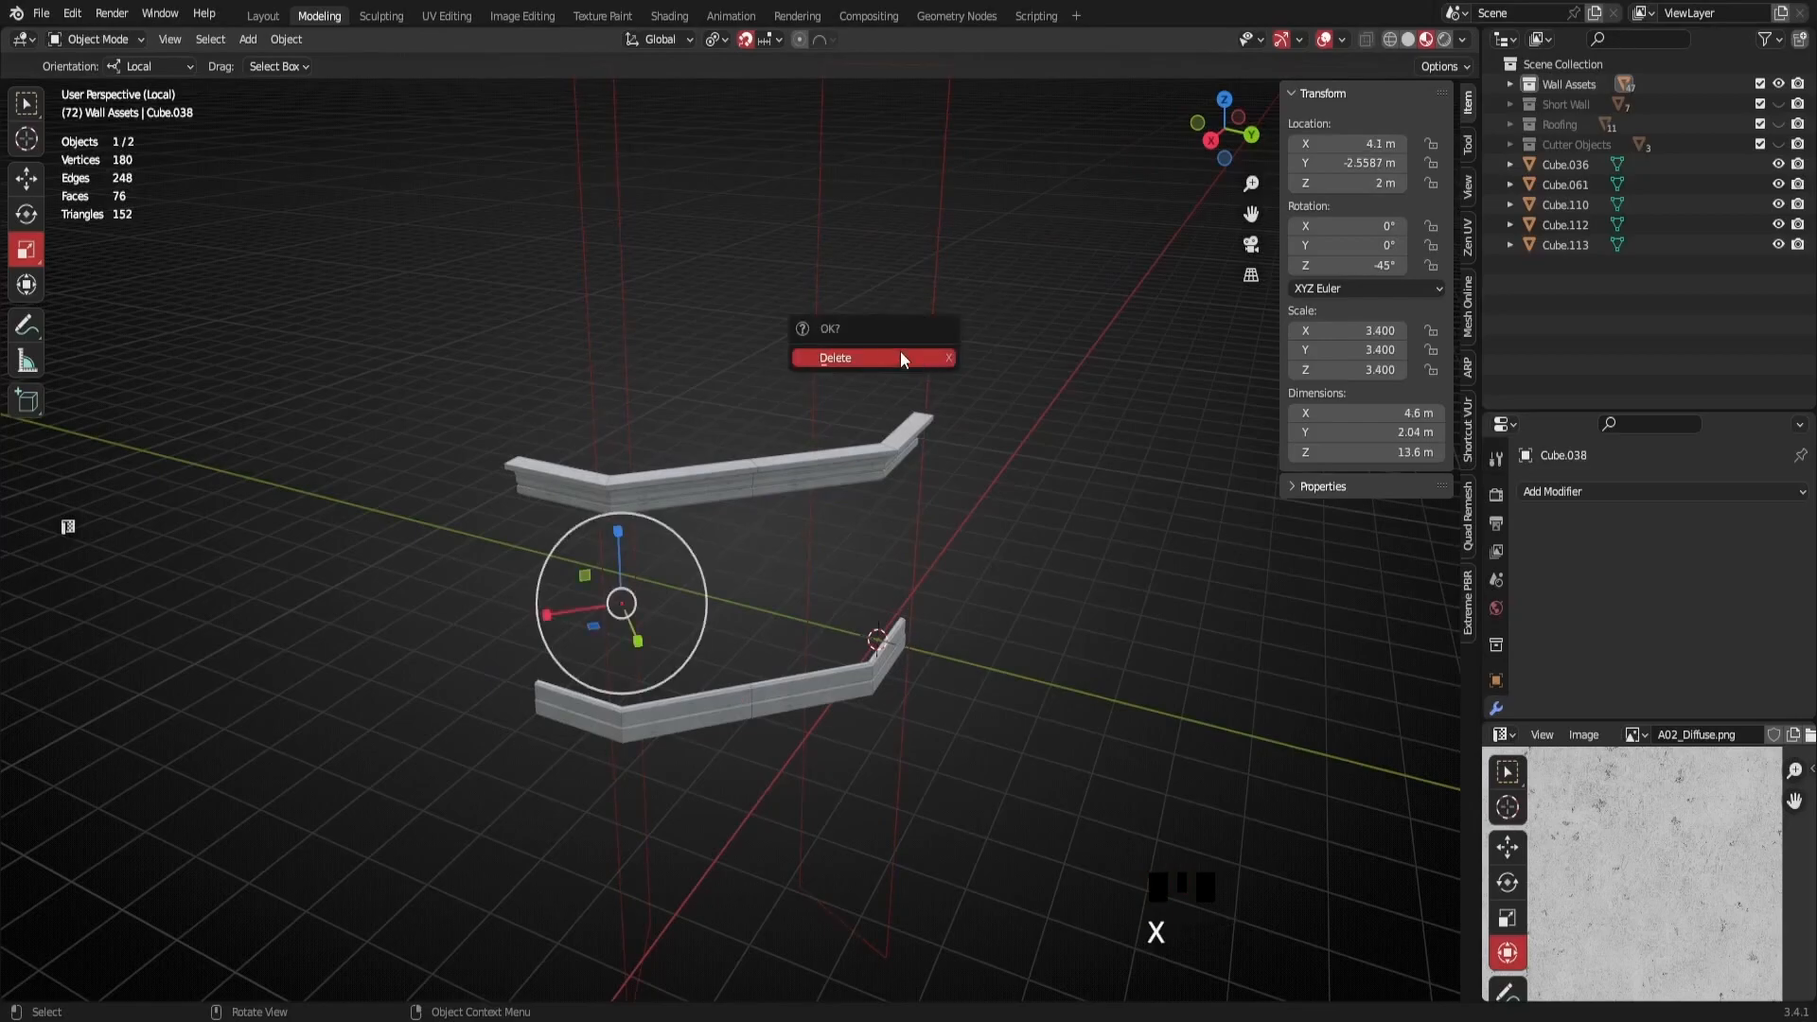
click(918, 357)
scroll(893, 545, down, 4)
middle_drag(894, 544, 842, 565)
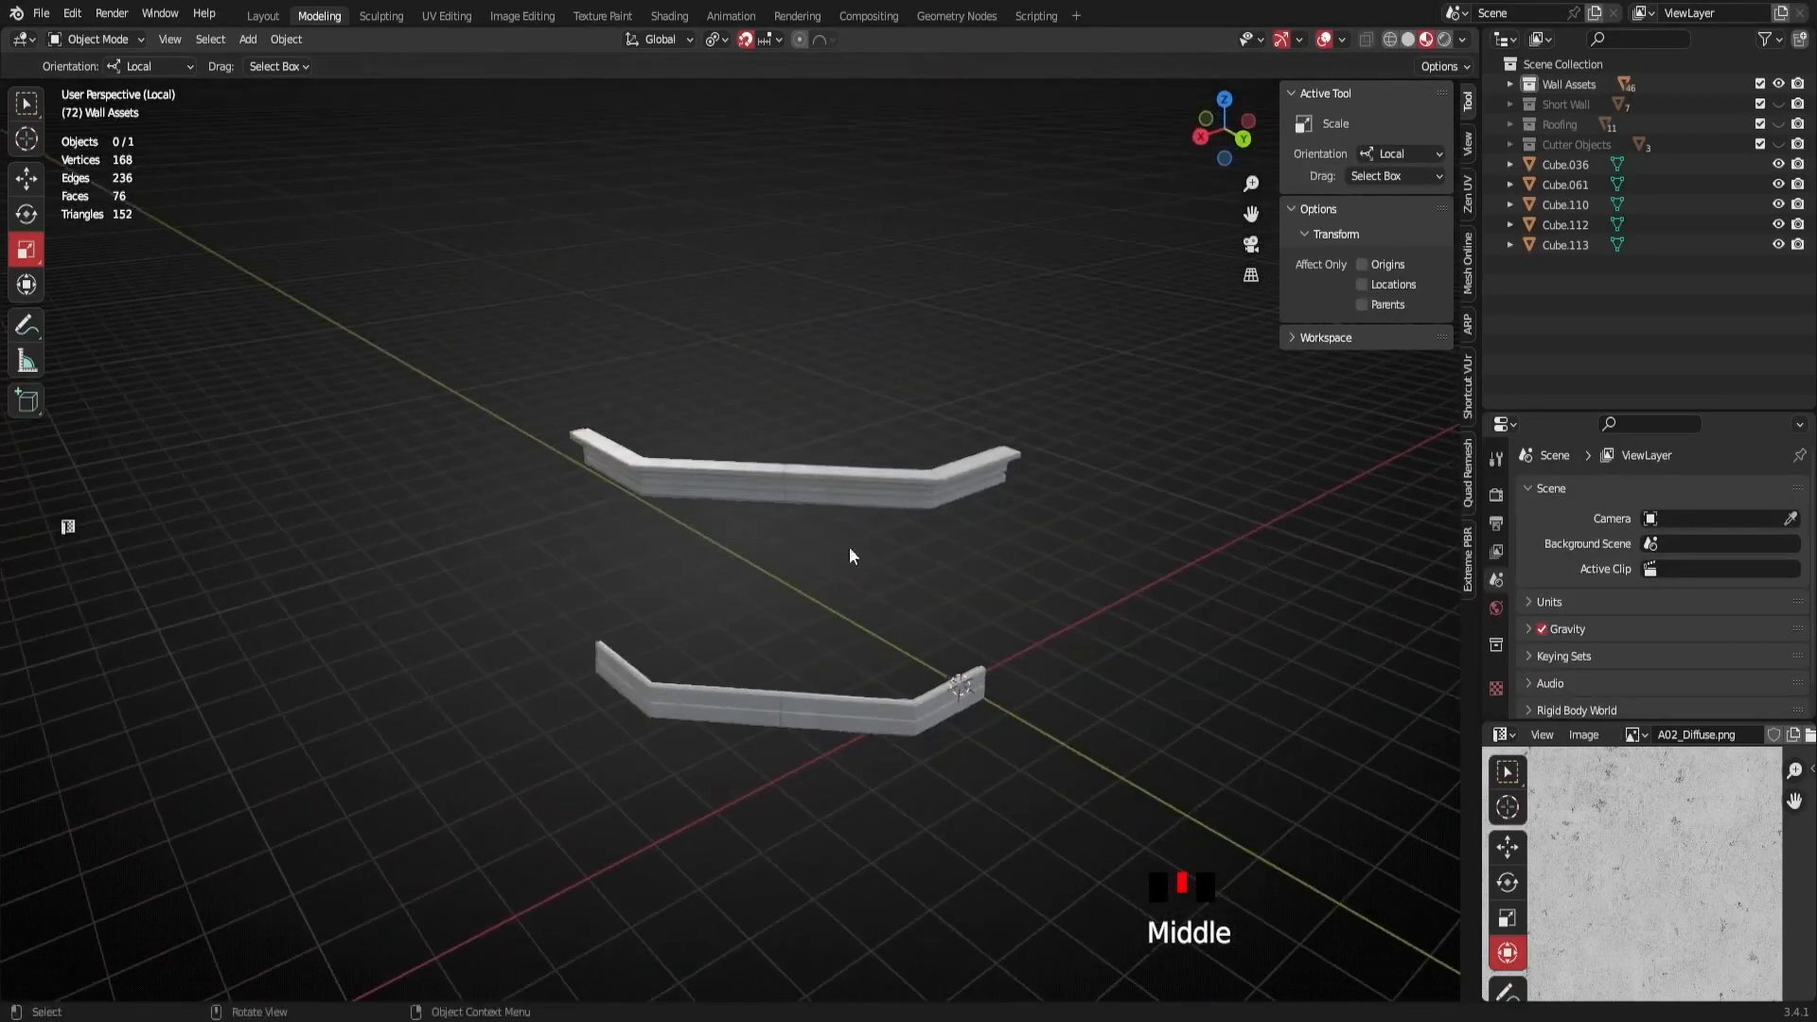
Leave local view, select the angled wall with its trim and move both 3 m along negative X
key(KP_Divide)
scroll(781, 462, down, 3)
middle_drag(781, 462, 560, 600)
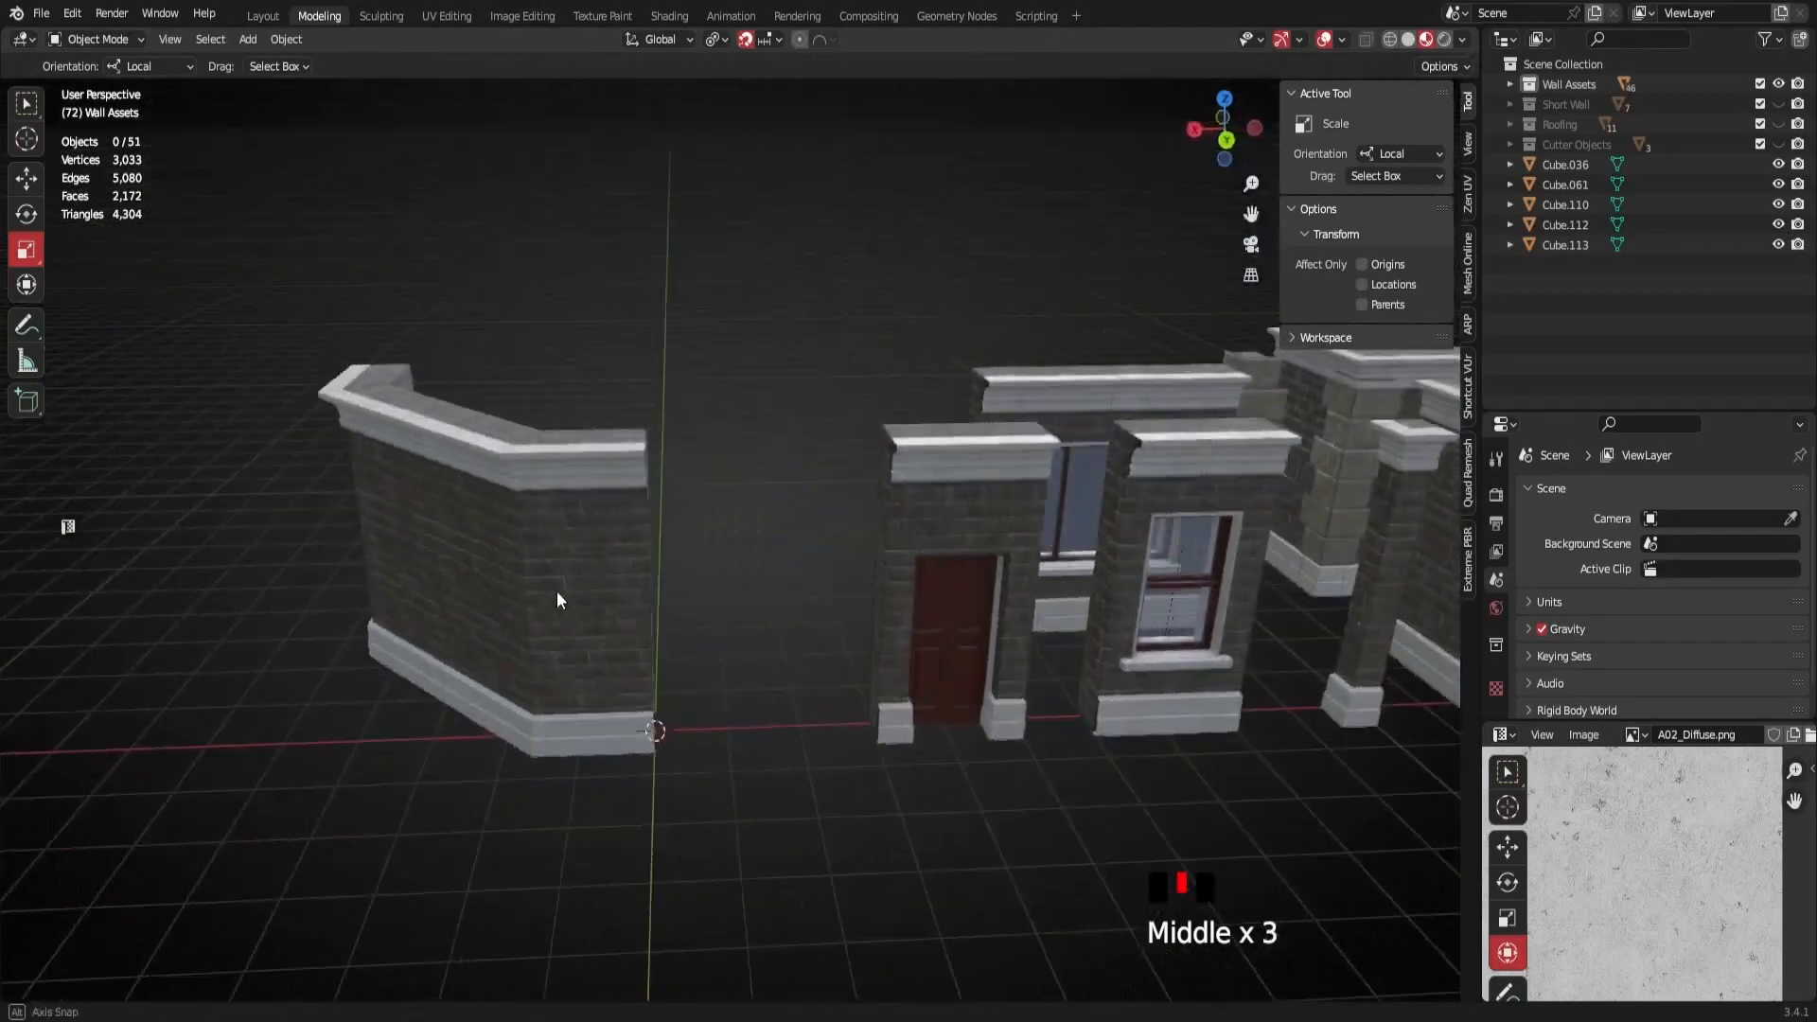
click(599, 482)
shift+click(614, 518)
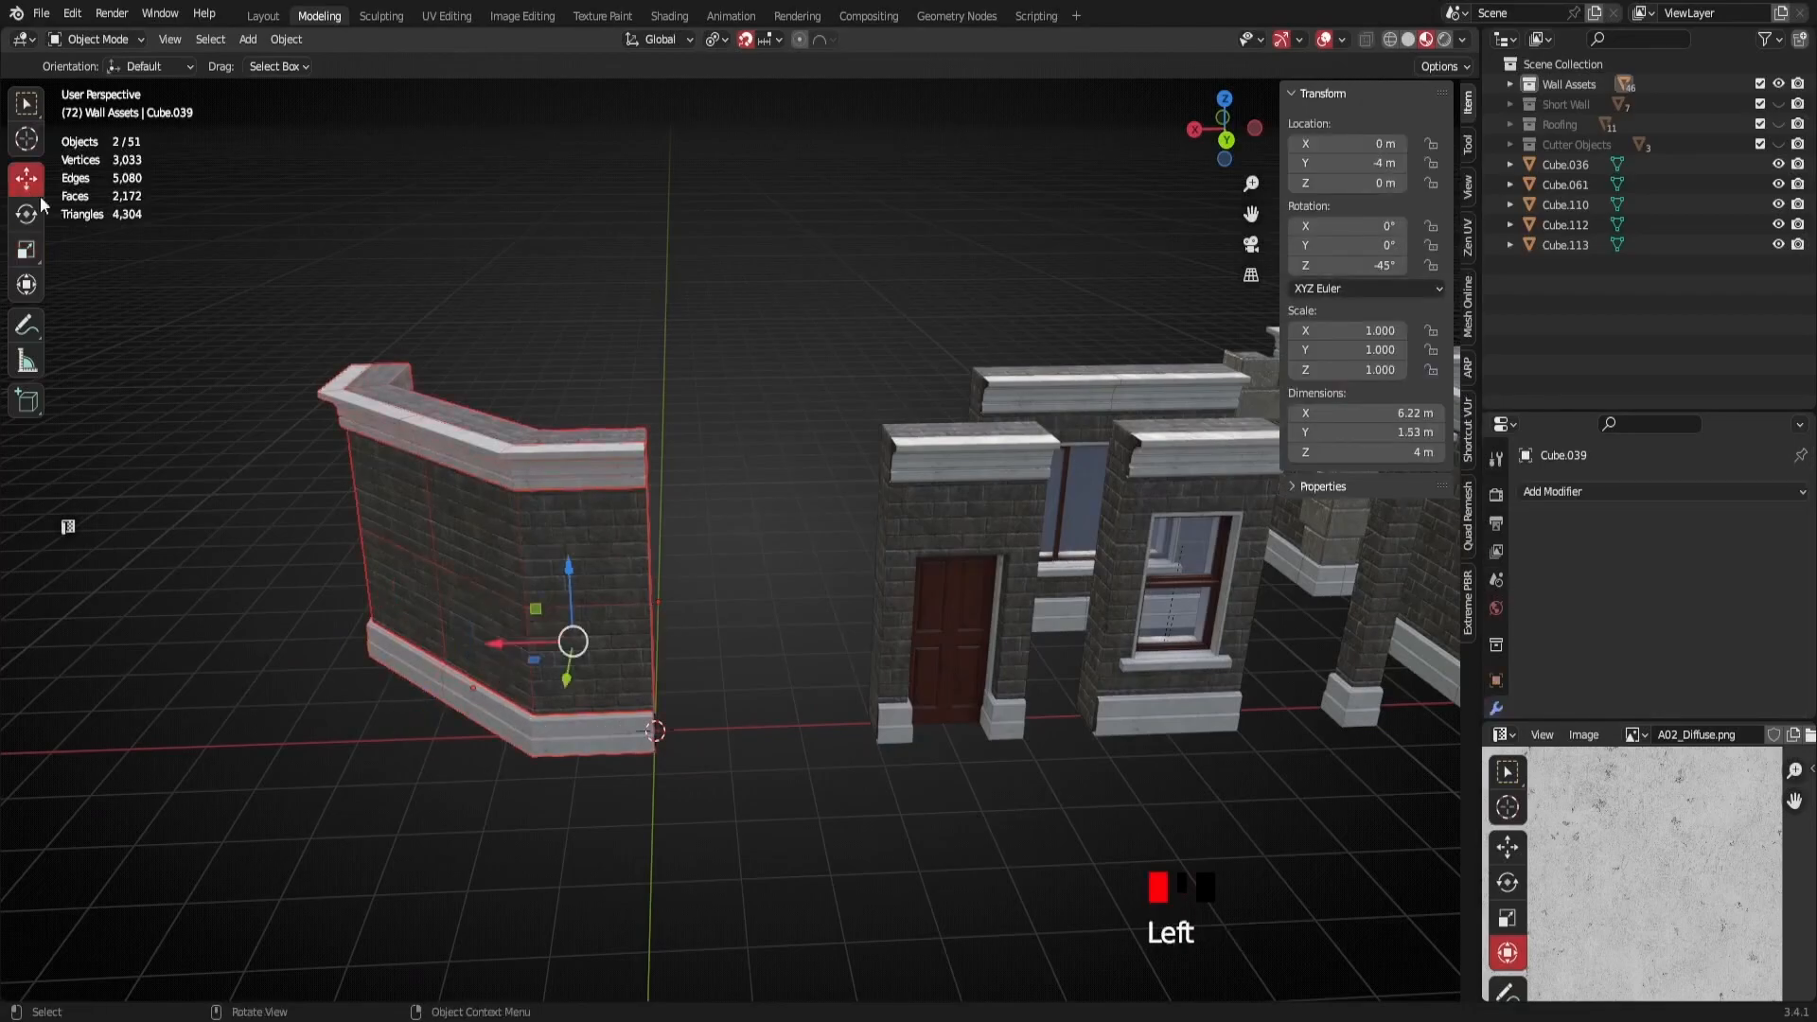
shift+middle_drag(714, 611, 473, 746)
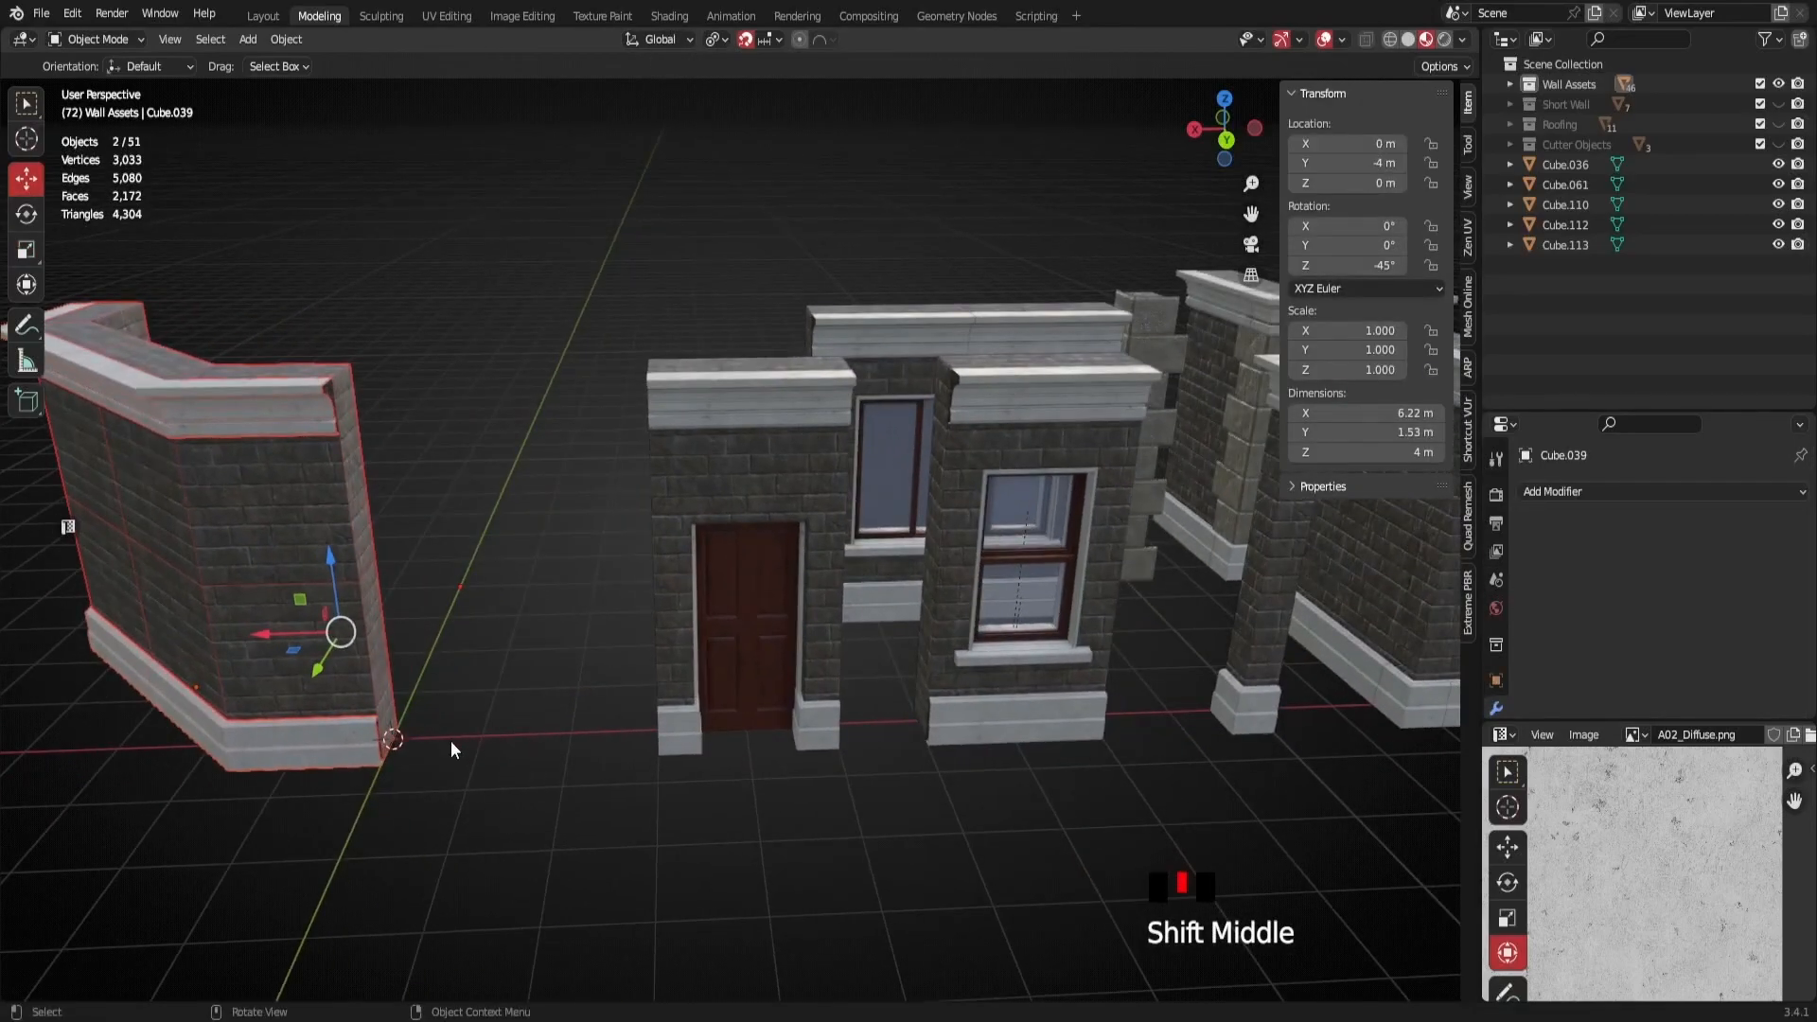
key(g)
click(696, 750)
click(581, 744)
Inspect the mitred trim joints up close, then undo the last move of the angled wall and trim along X
shift+middle_drag(581, 744, 719, 684)
scroll(927, 532, up, 2)
middle_drag(927, 532, 784, 468)
scroll(671, 388, up, 2)
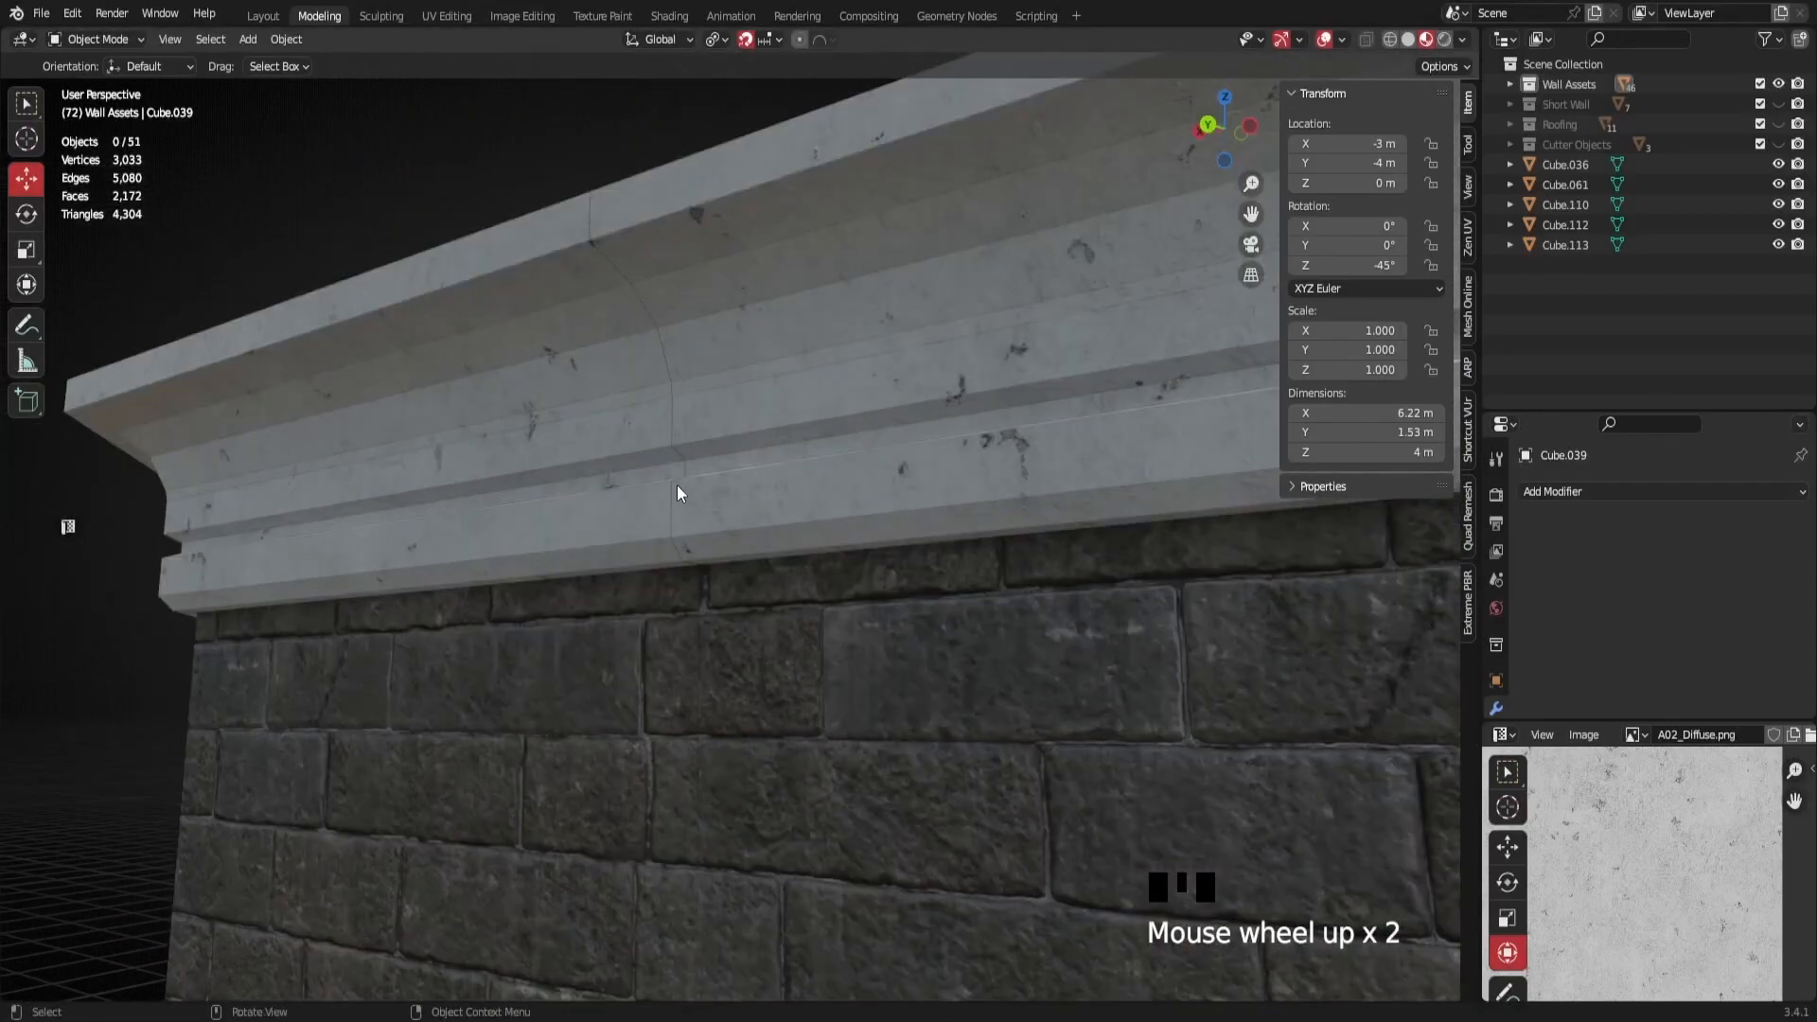
scroll(677, 485, down, 6)
middle_drag(661, 572, 824, 646)
key(ctrl+z)
key(ctrl+z)
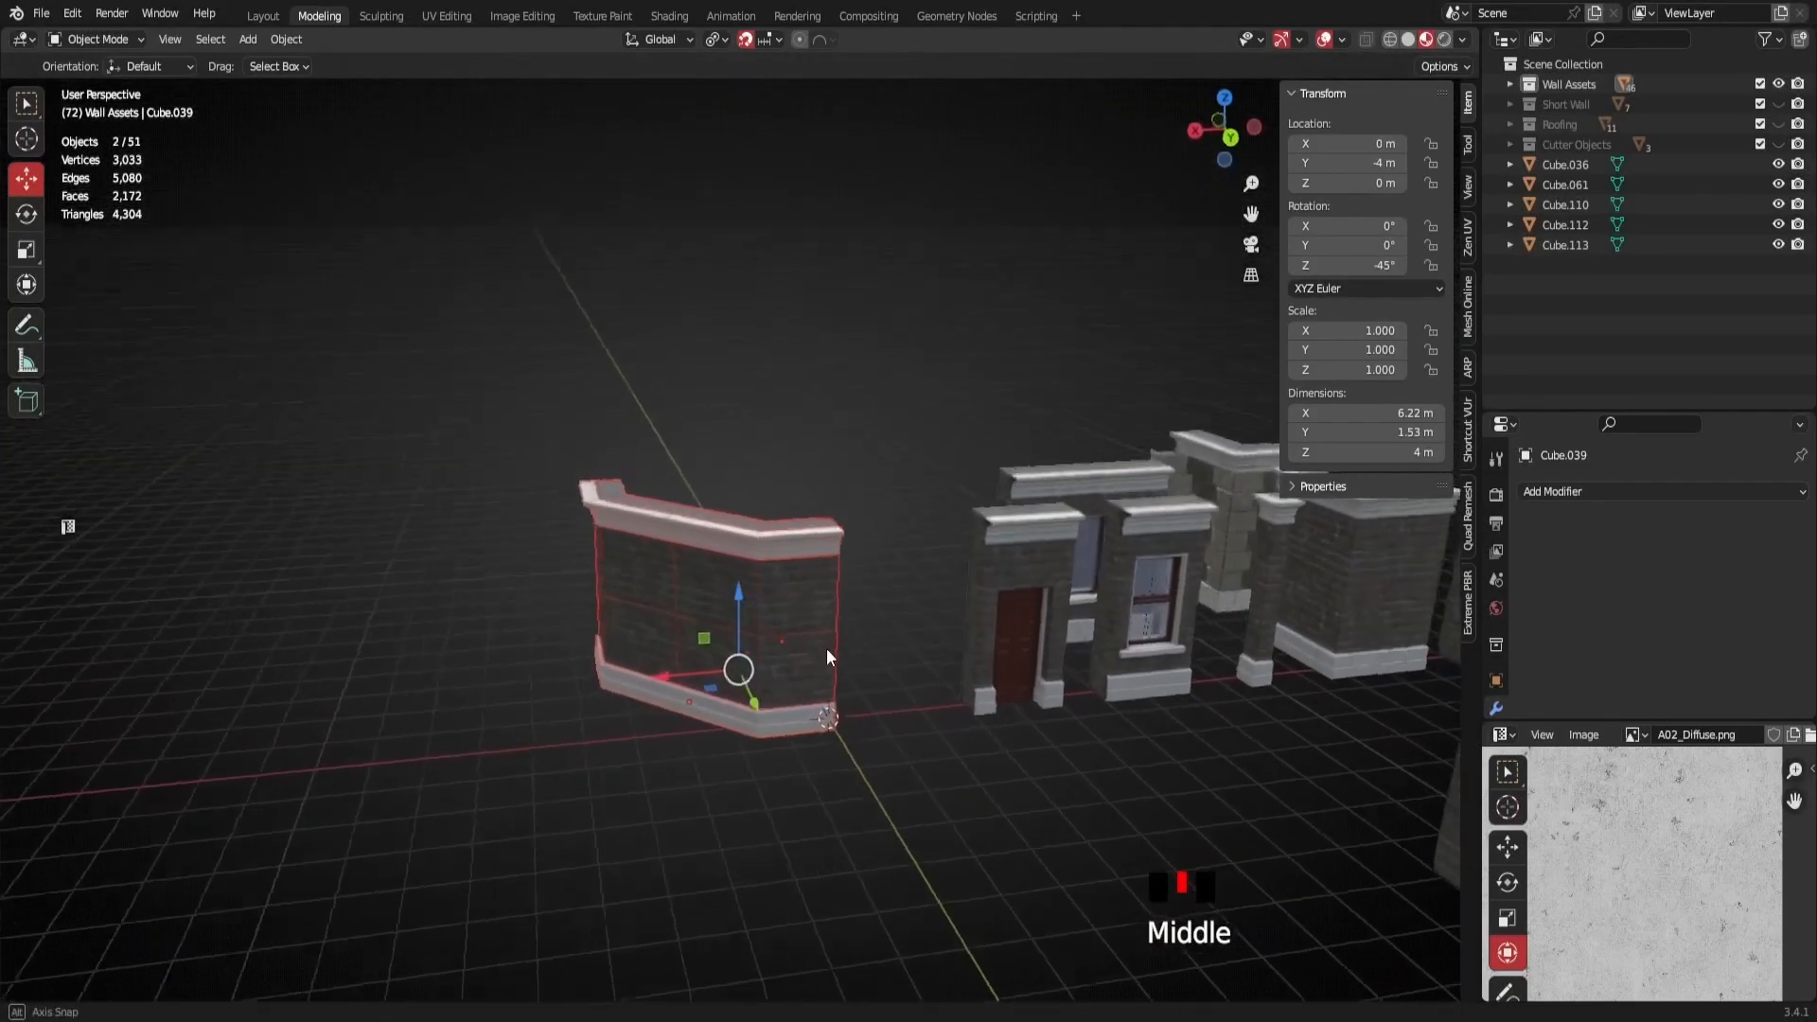
Duplicate the angled wall together with its trim and move the copy away along negative Y
scroll(763, 700, down, 2)
middle_drag(762, 700, 667, 704)
key(shift+d)
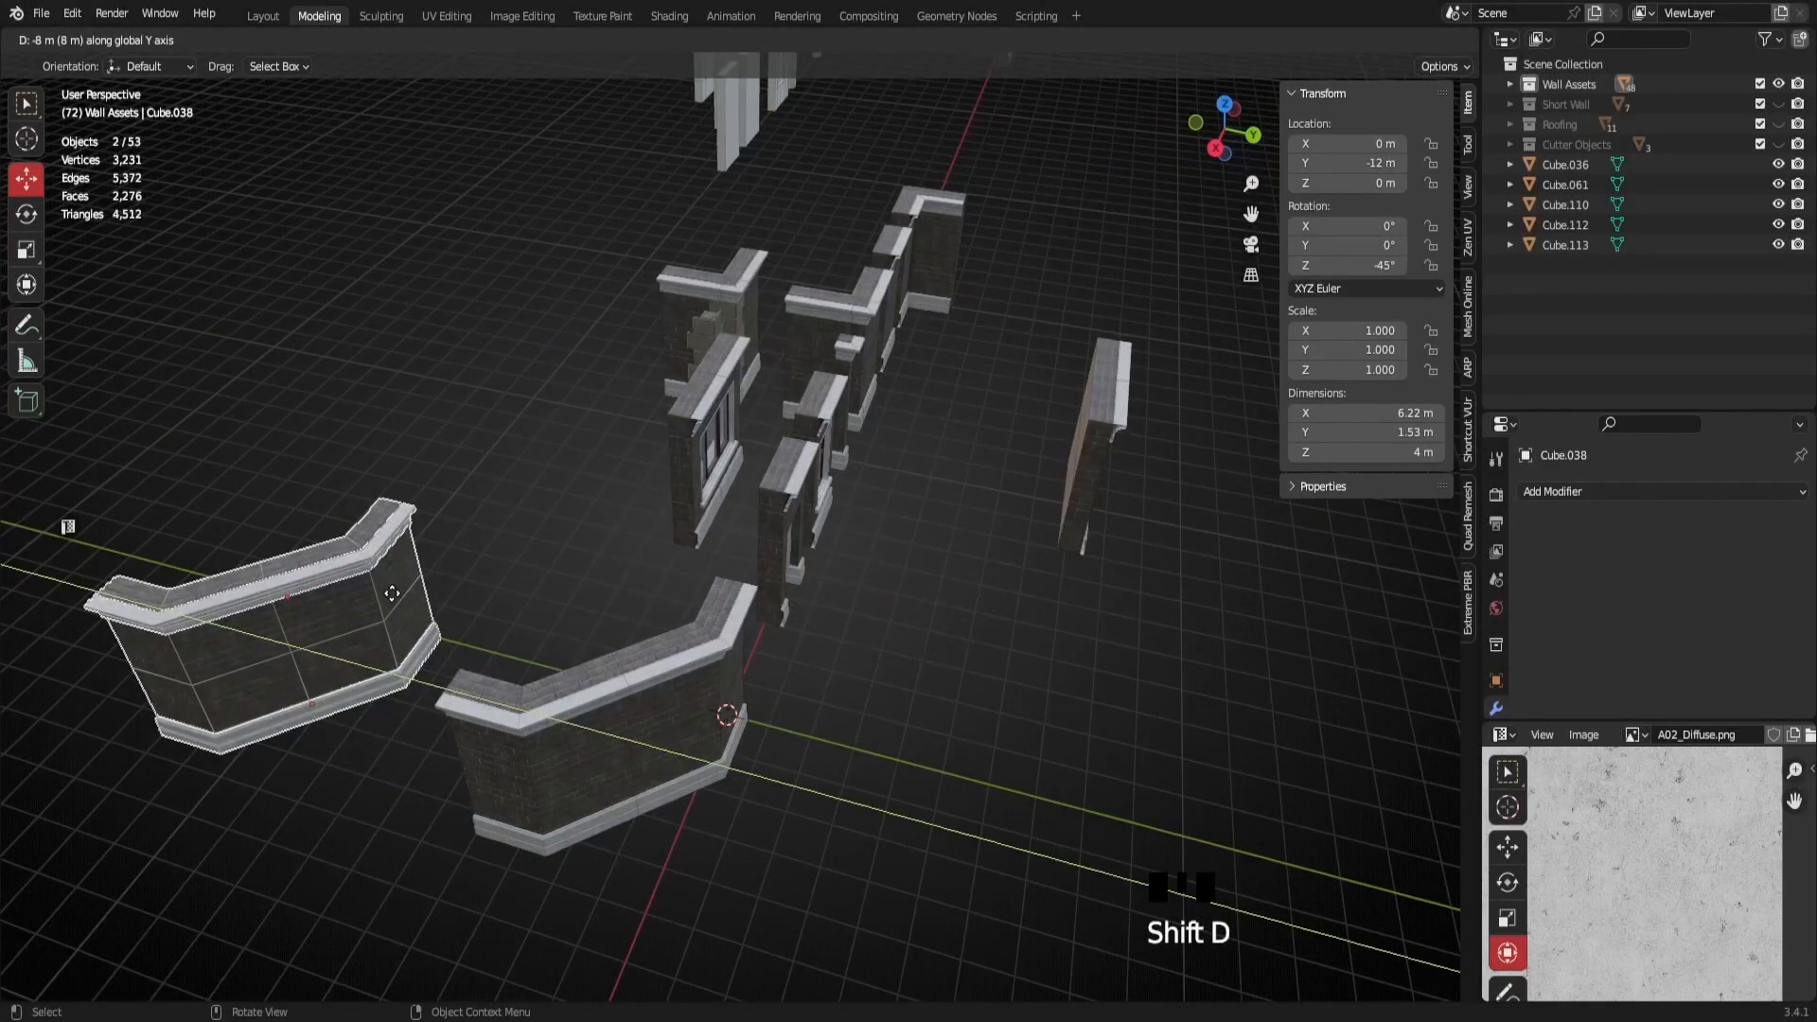
right_click(416, 615)
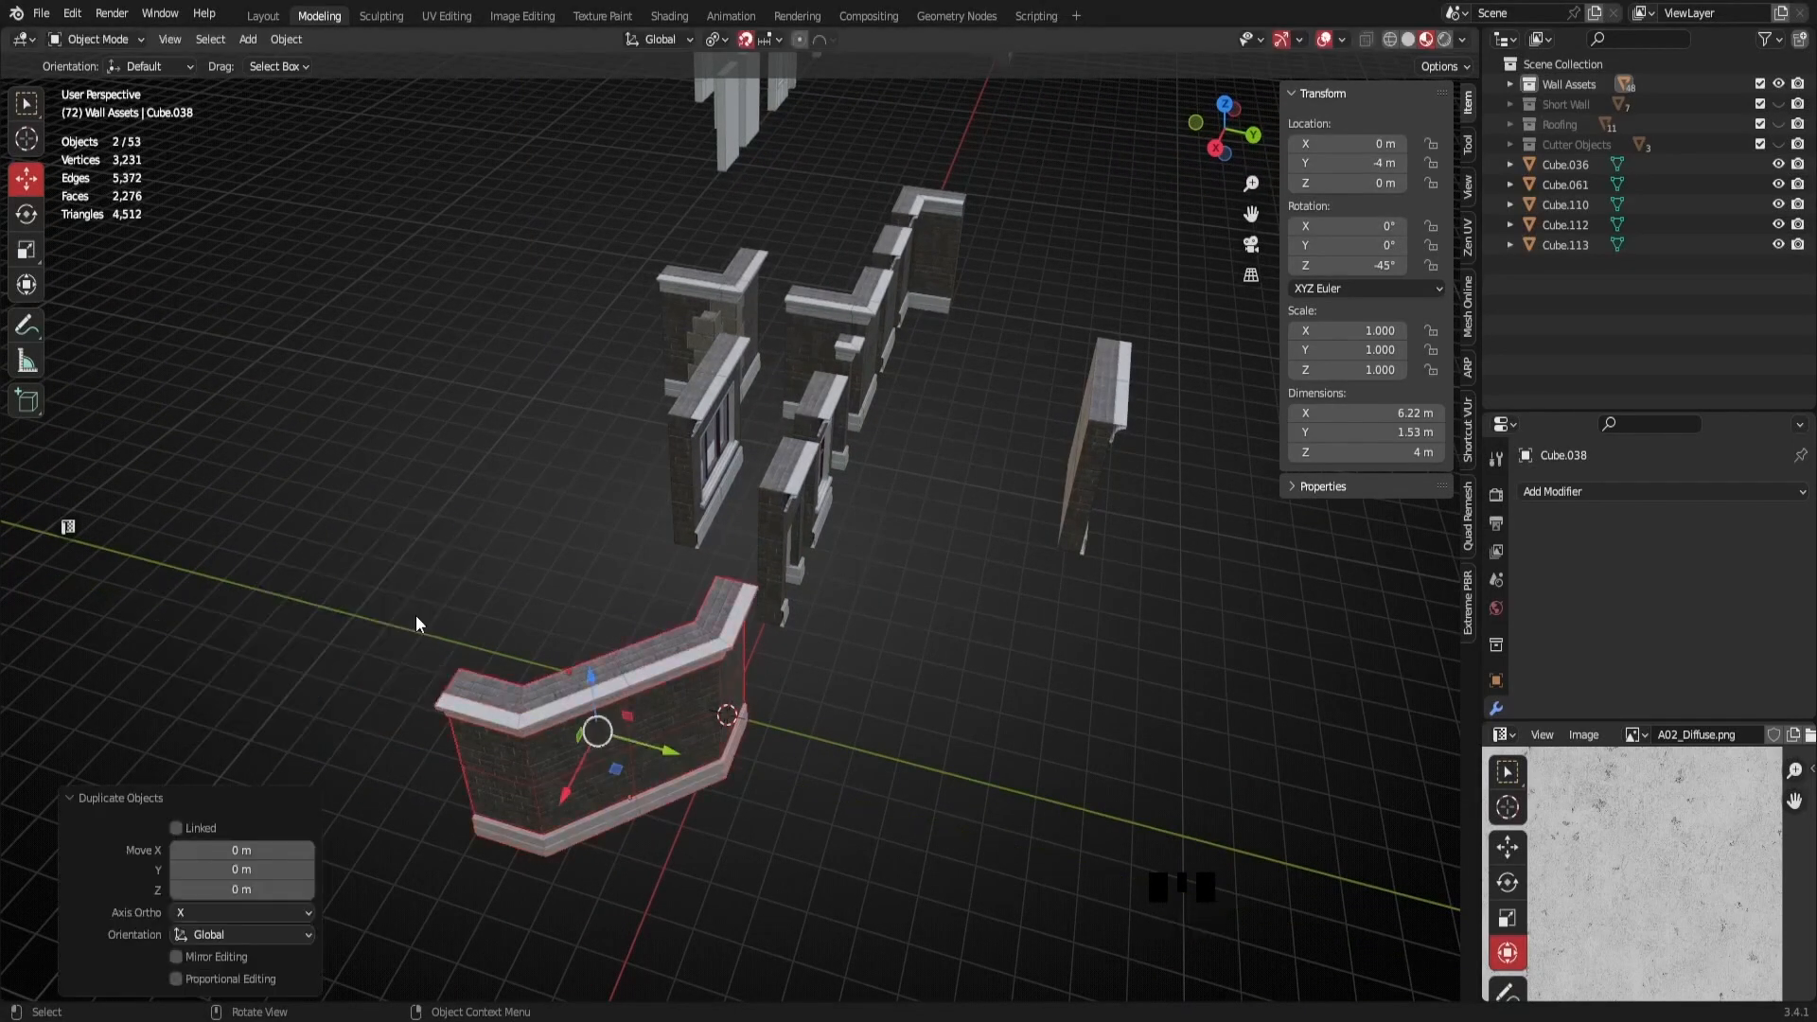
drag(666, 749, 395, 687)
middle_drag(394, 687, 759, 570)
Delete the trim from the original angled wall, keeping a plain brick version beside the trimmed copy
click(744, 531)
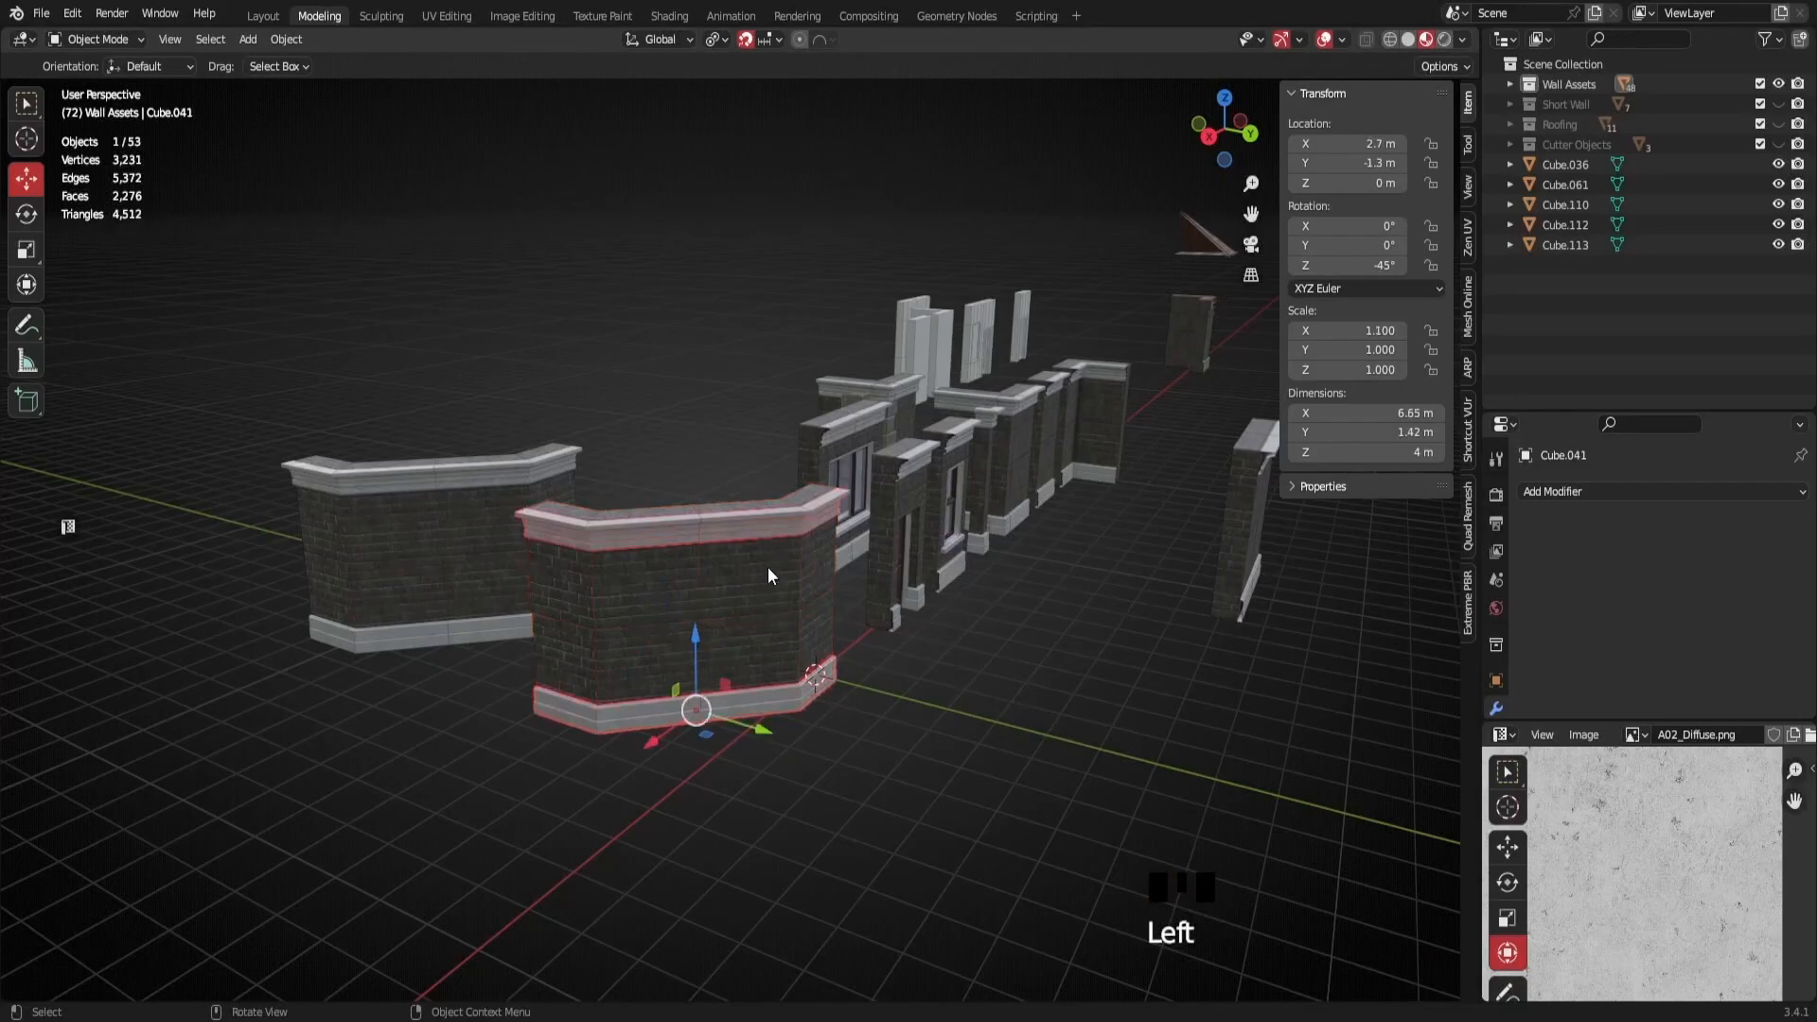
key(x)
click(735, 566)
scroll(865, 632, down, 3)
middle_drag(865, 632, 746, 559)
scroll(369, 531, up, 2)
middle_drag(369, 531, 272, 479)
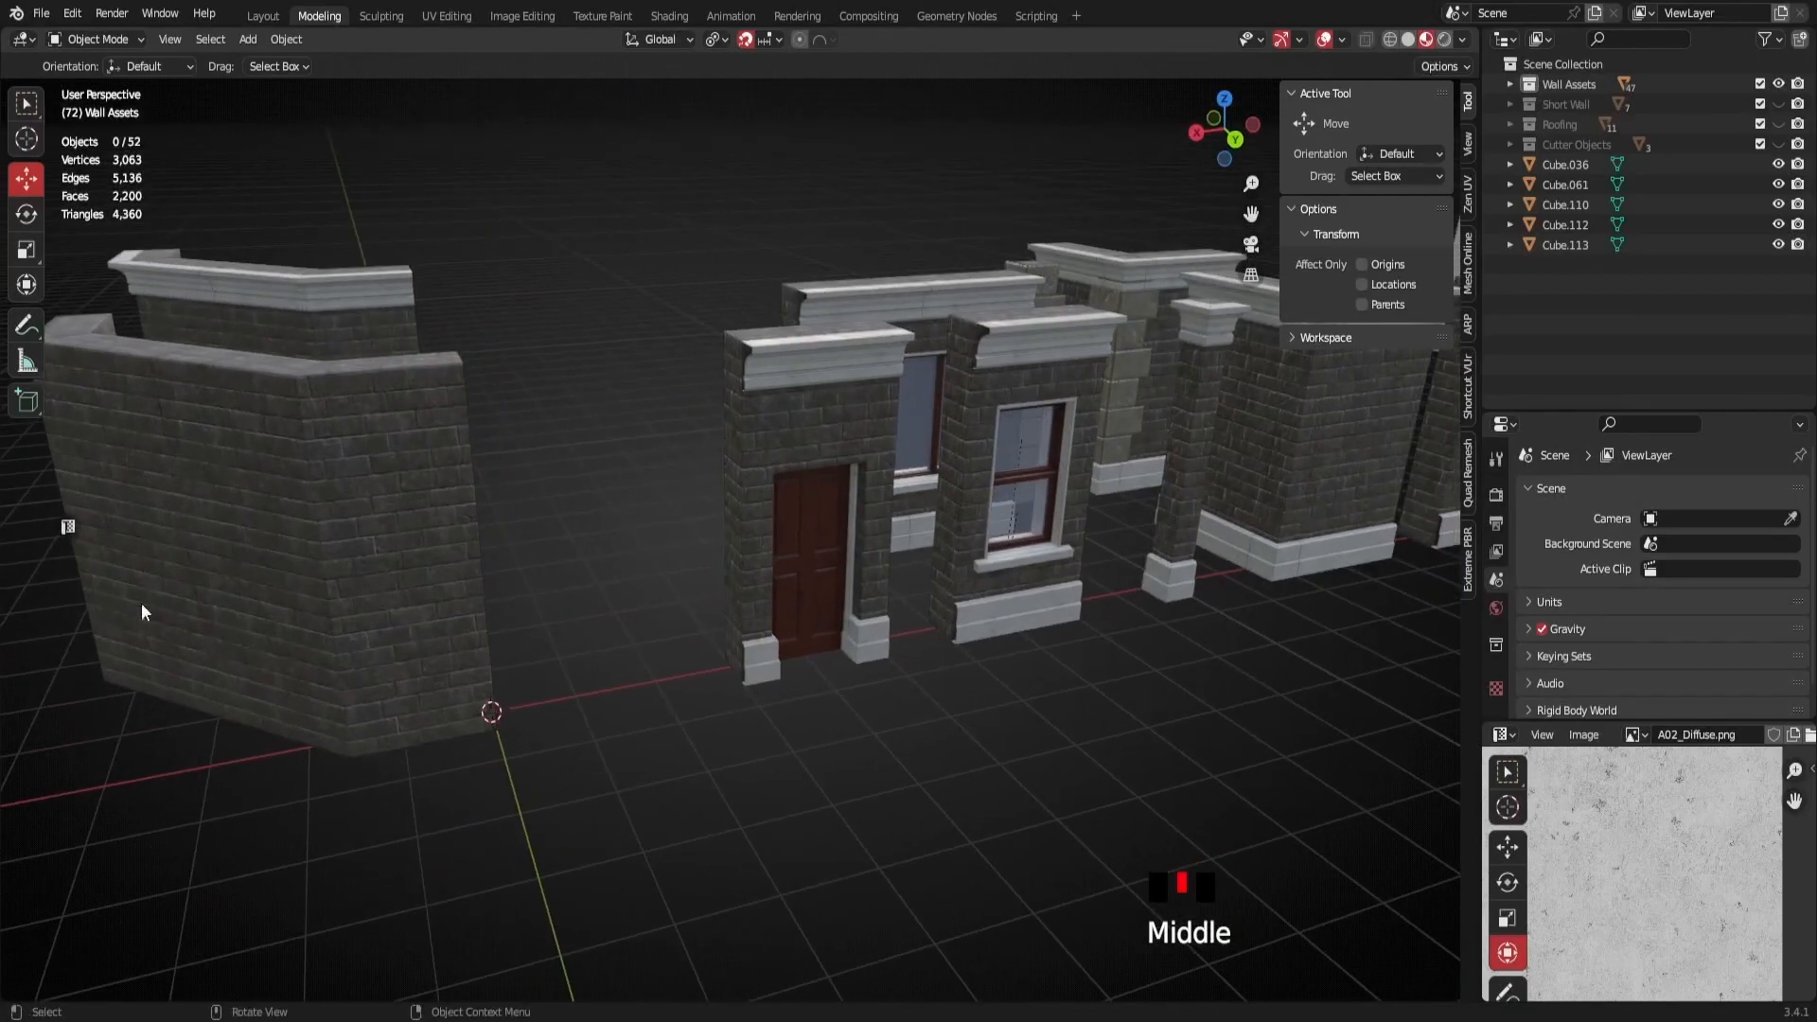
scroll(217, 575, down, 2)
middle_drag(217, 575, 297, 630)
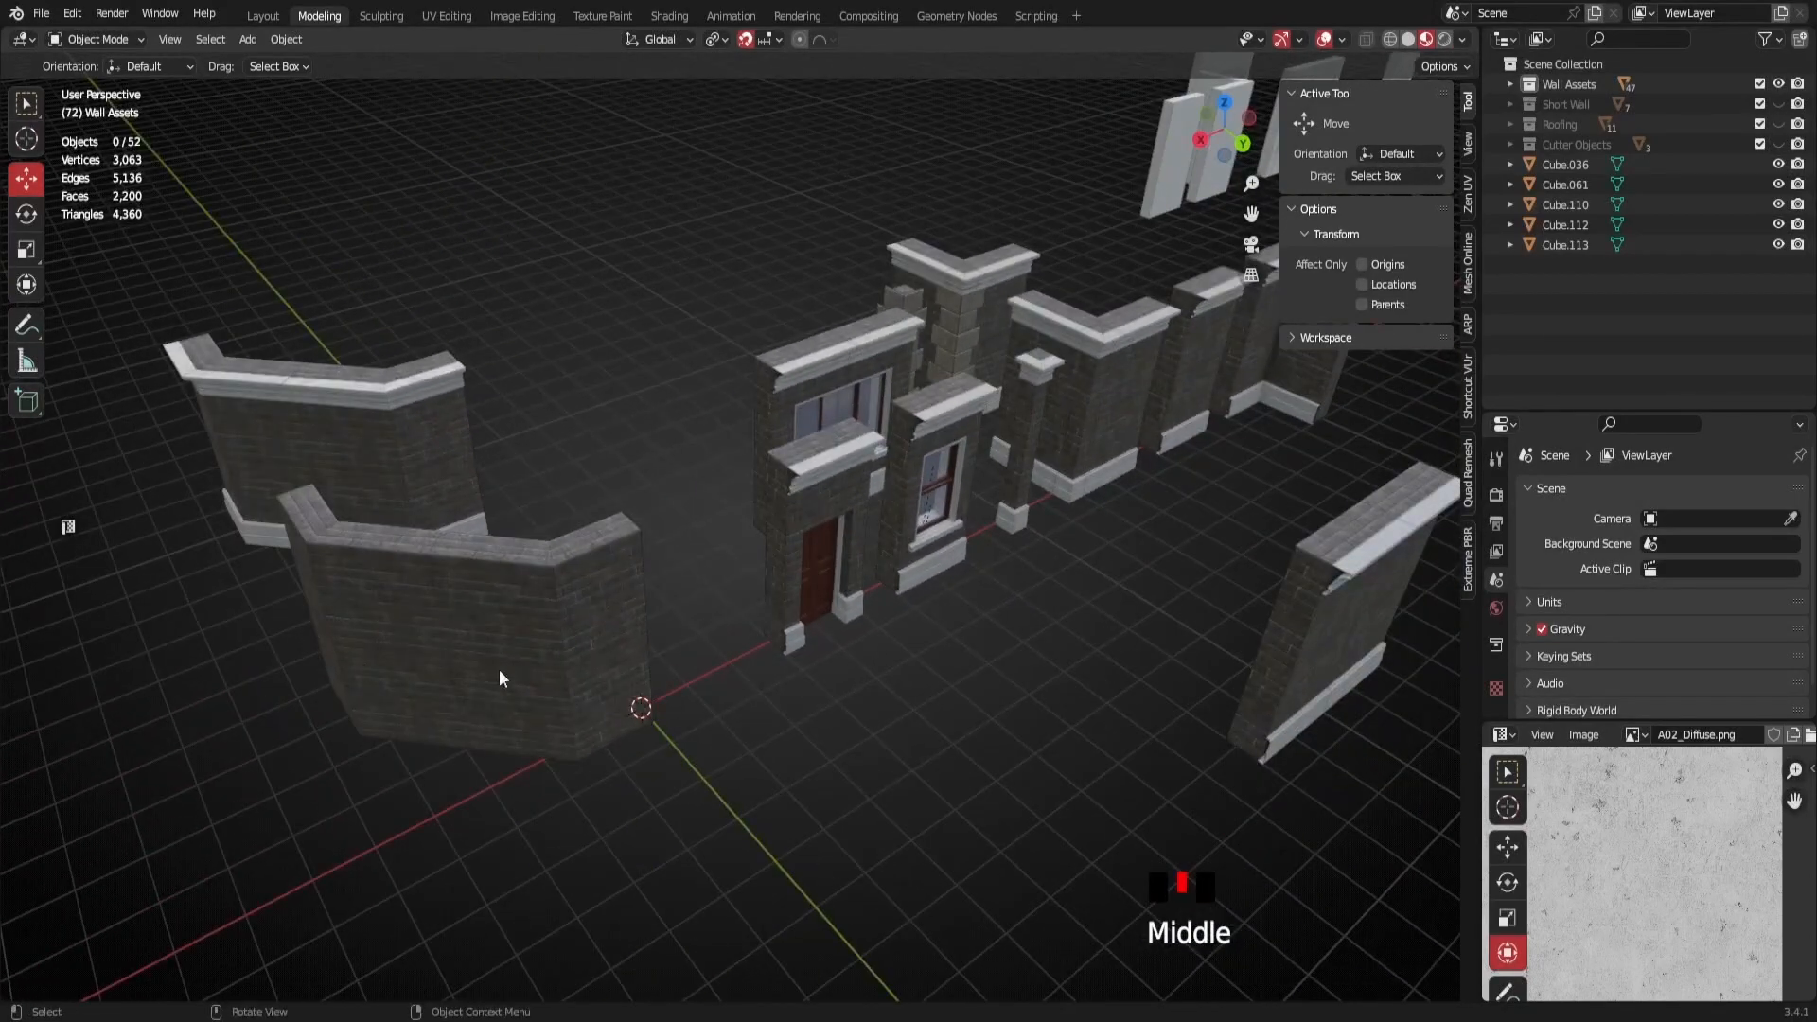
Duplicate the door in the doorway wall section and move the copy 5 m along Y
click(453, 661)
middle_drag(664, 703, 671, 754)
scroll(644, 662, up, 2)
key(shift+d)
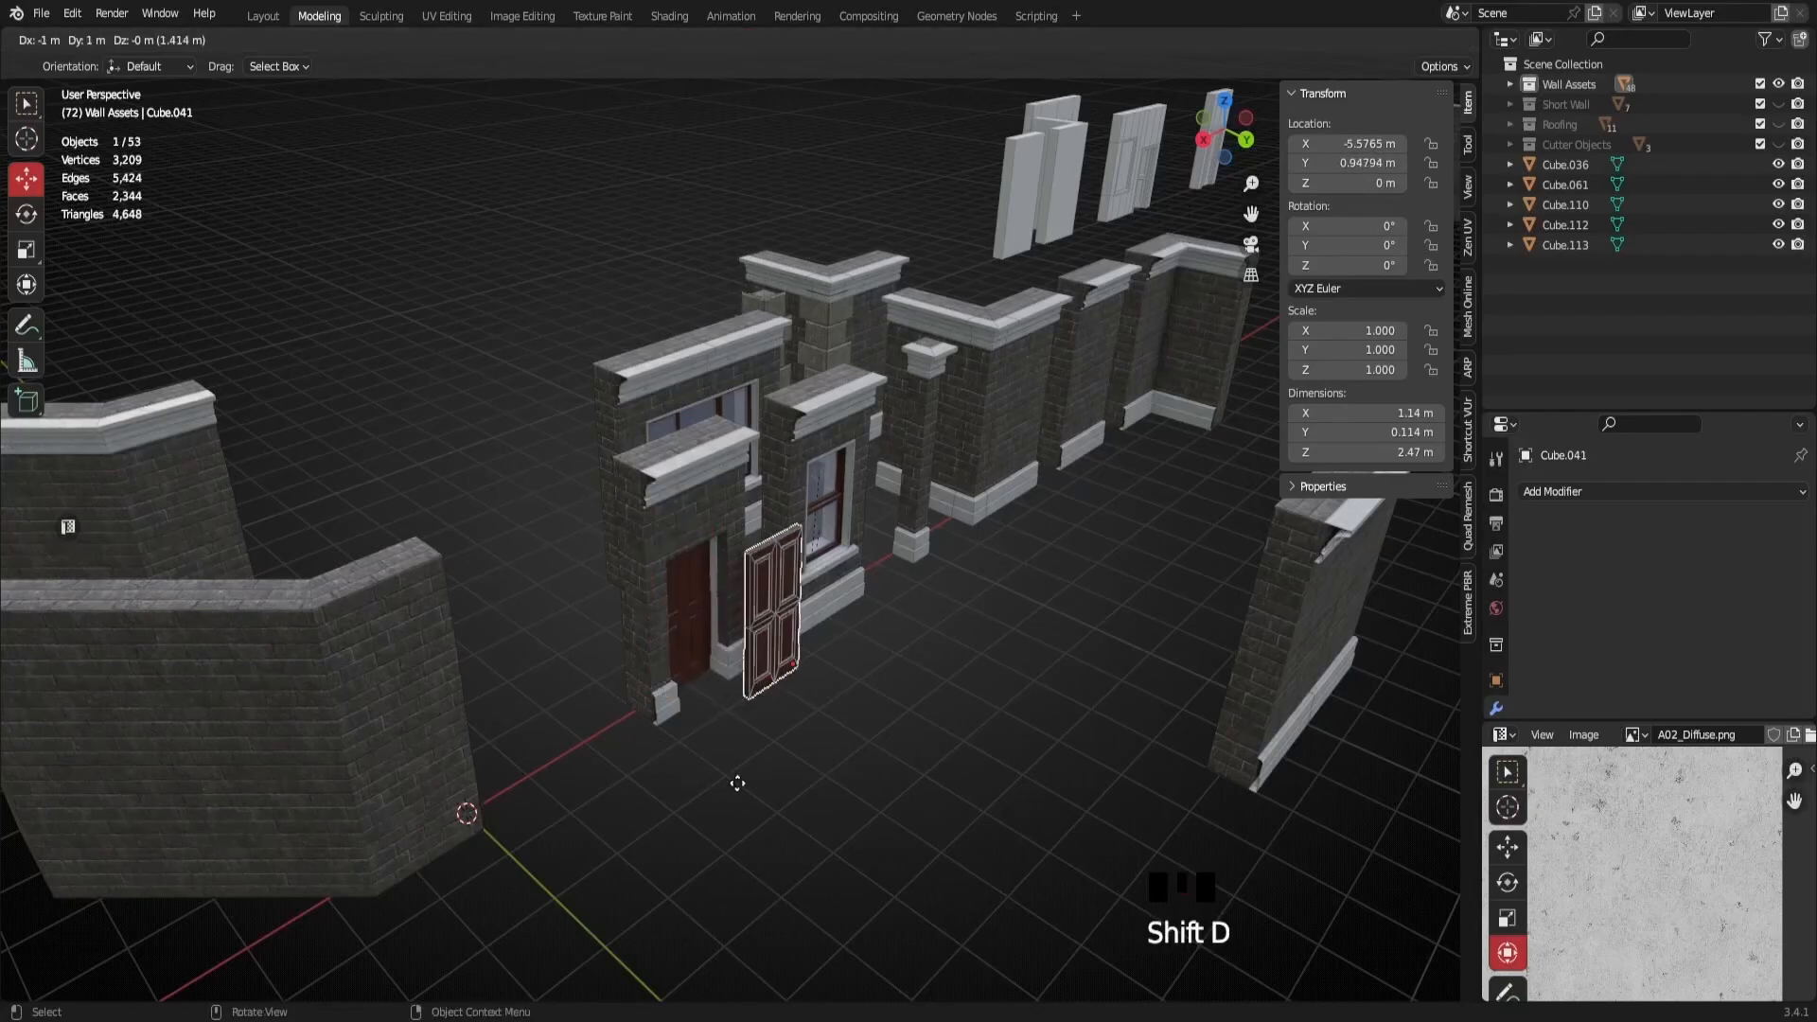
right_click(740, 748)
drag(767, 710, 1008, 871)
middle_drag(1008, 871, 763, 742)
scroll(967, 888, up, 3)
shift+middle_drag(967, 888, 716, 708)
scroll(763, 617, down, 2)
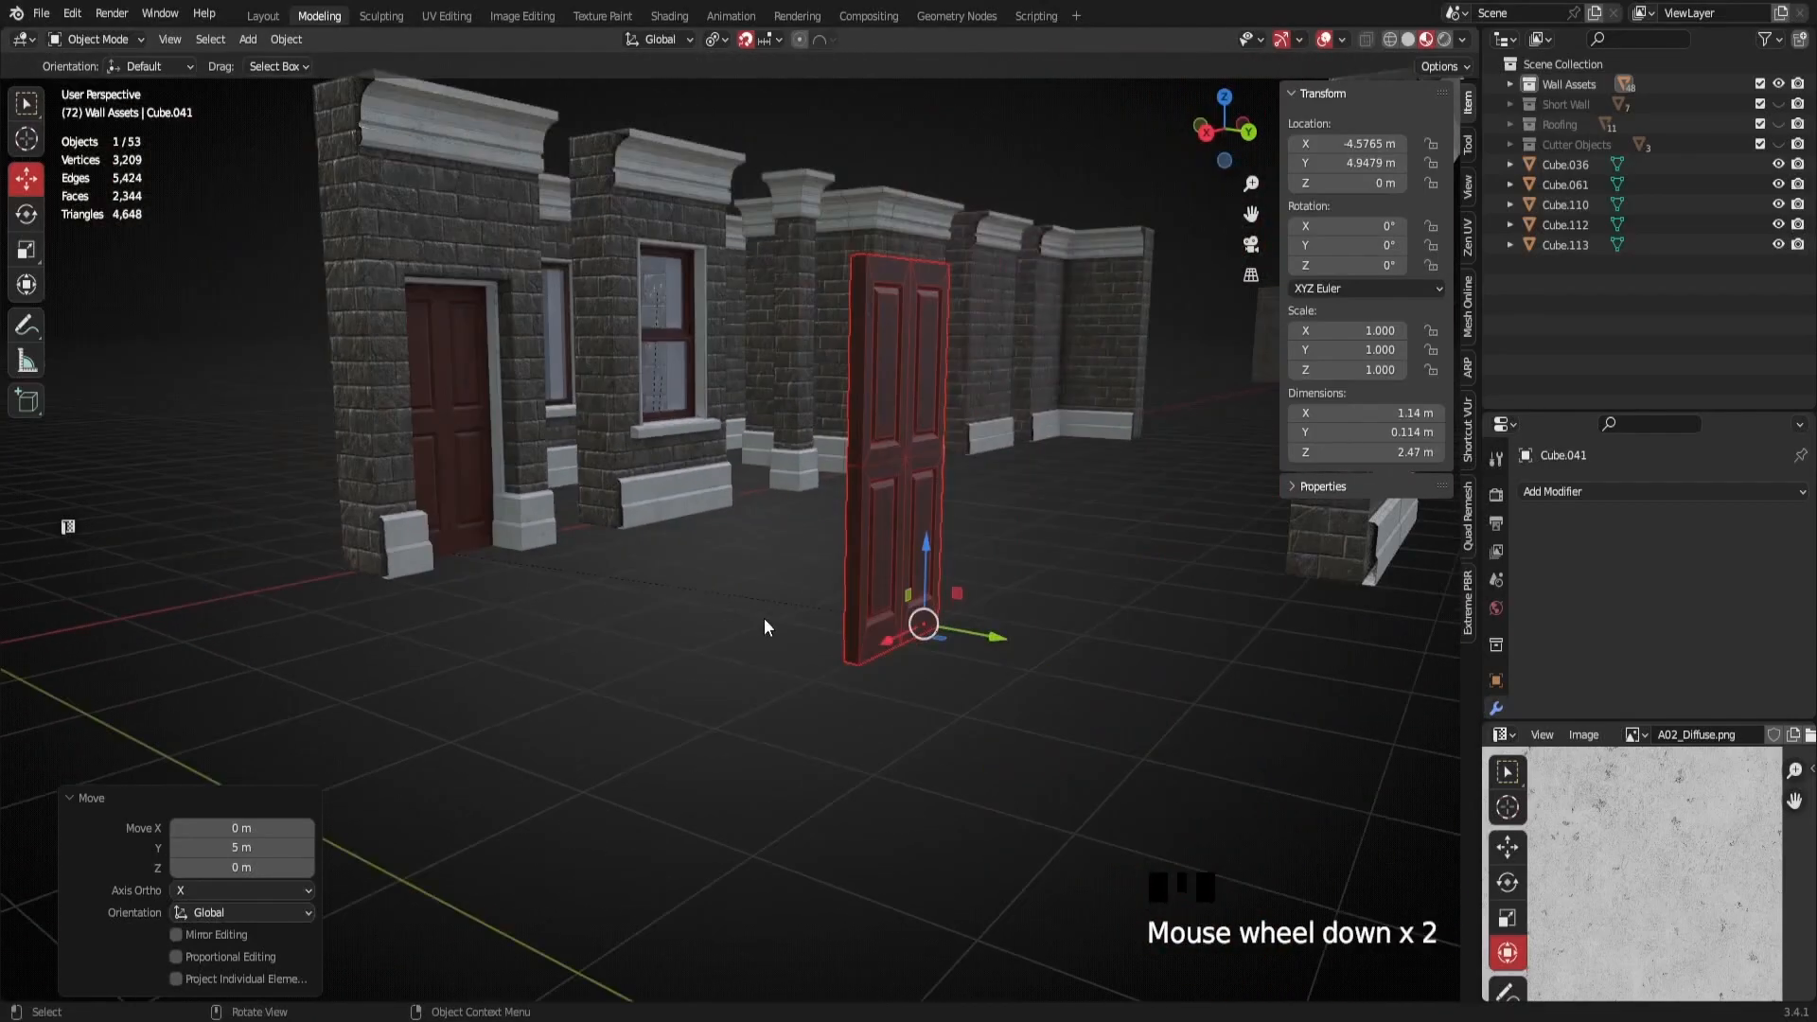
middle_drag(764, 617, 878, 638)
click(407, 303)
scroll(492, 508, down, 2)
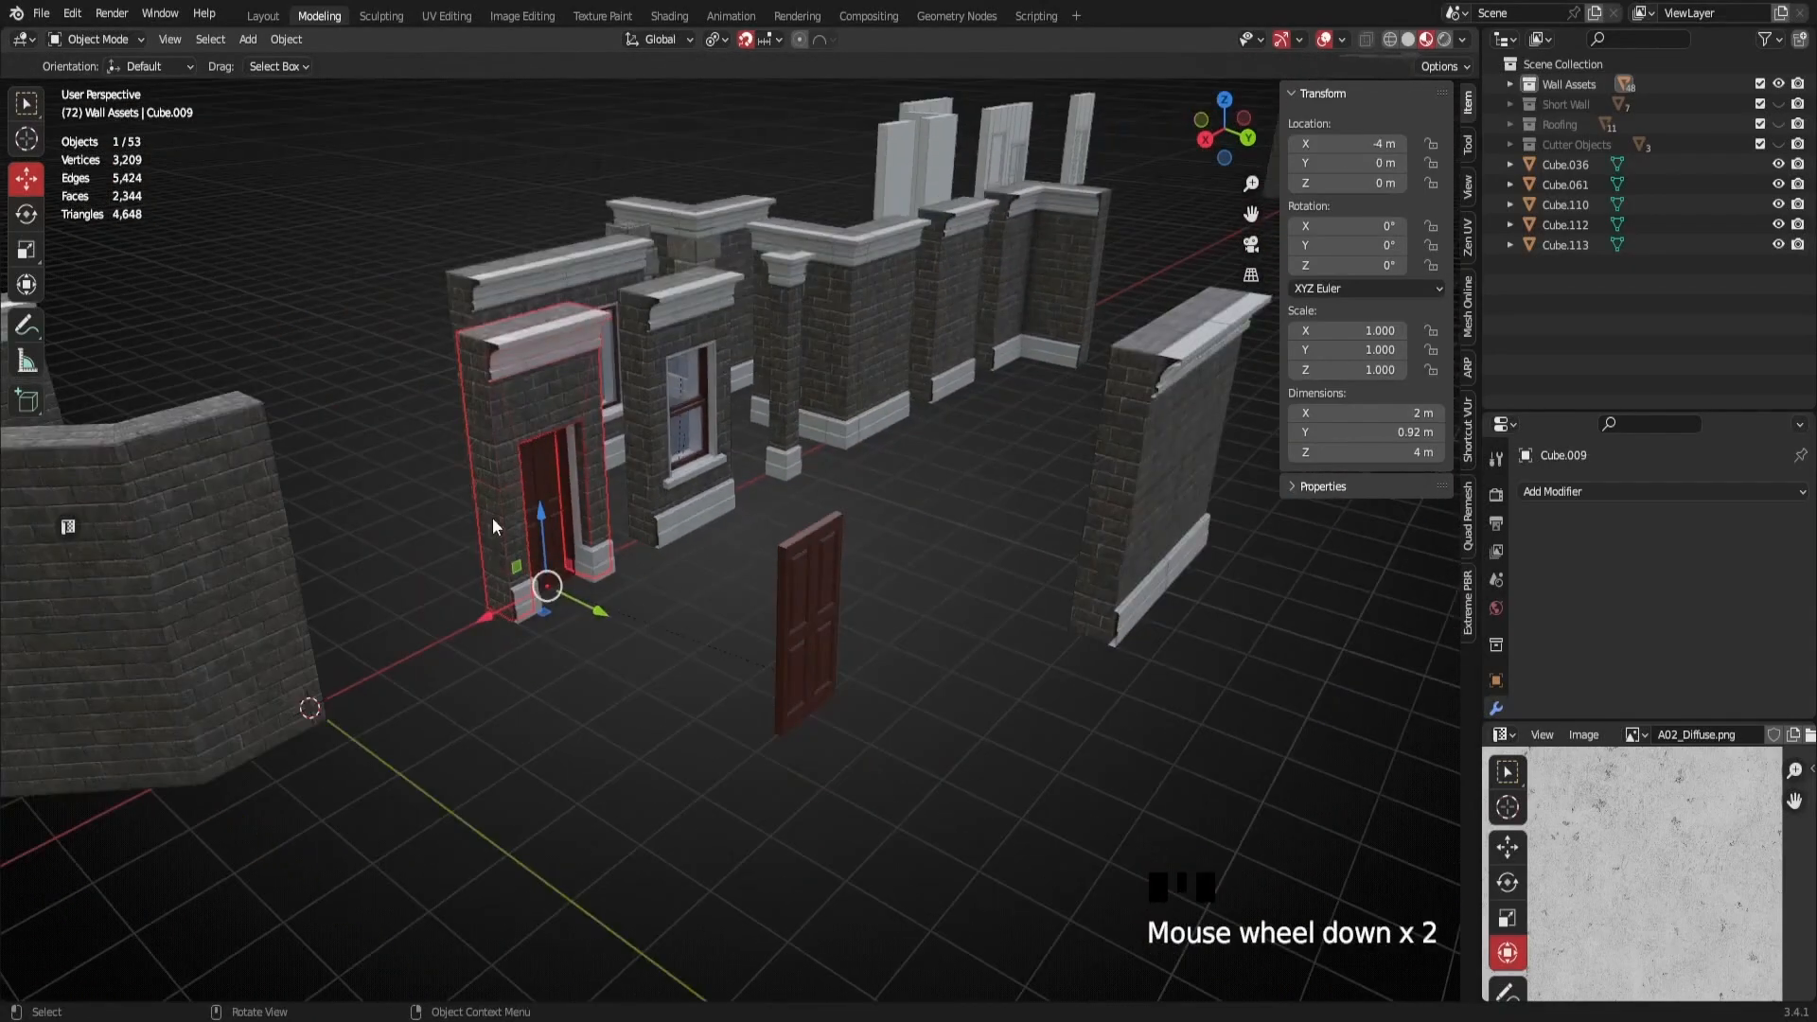
key(g)
key(Escape)
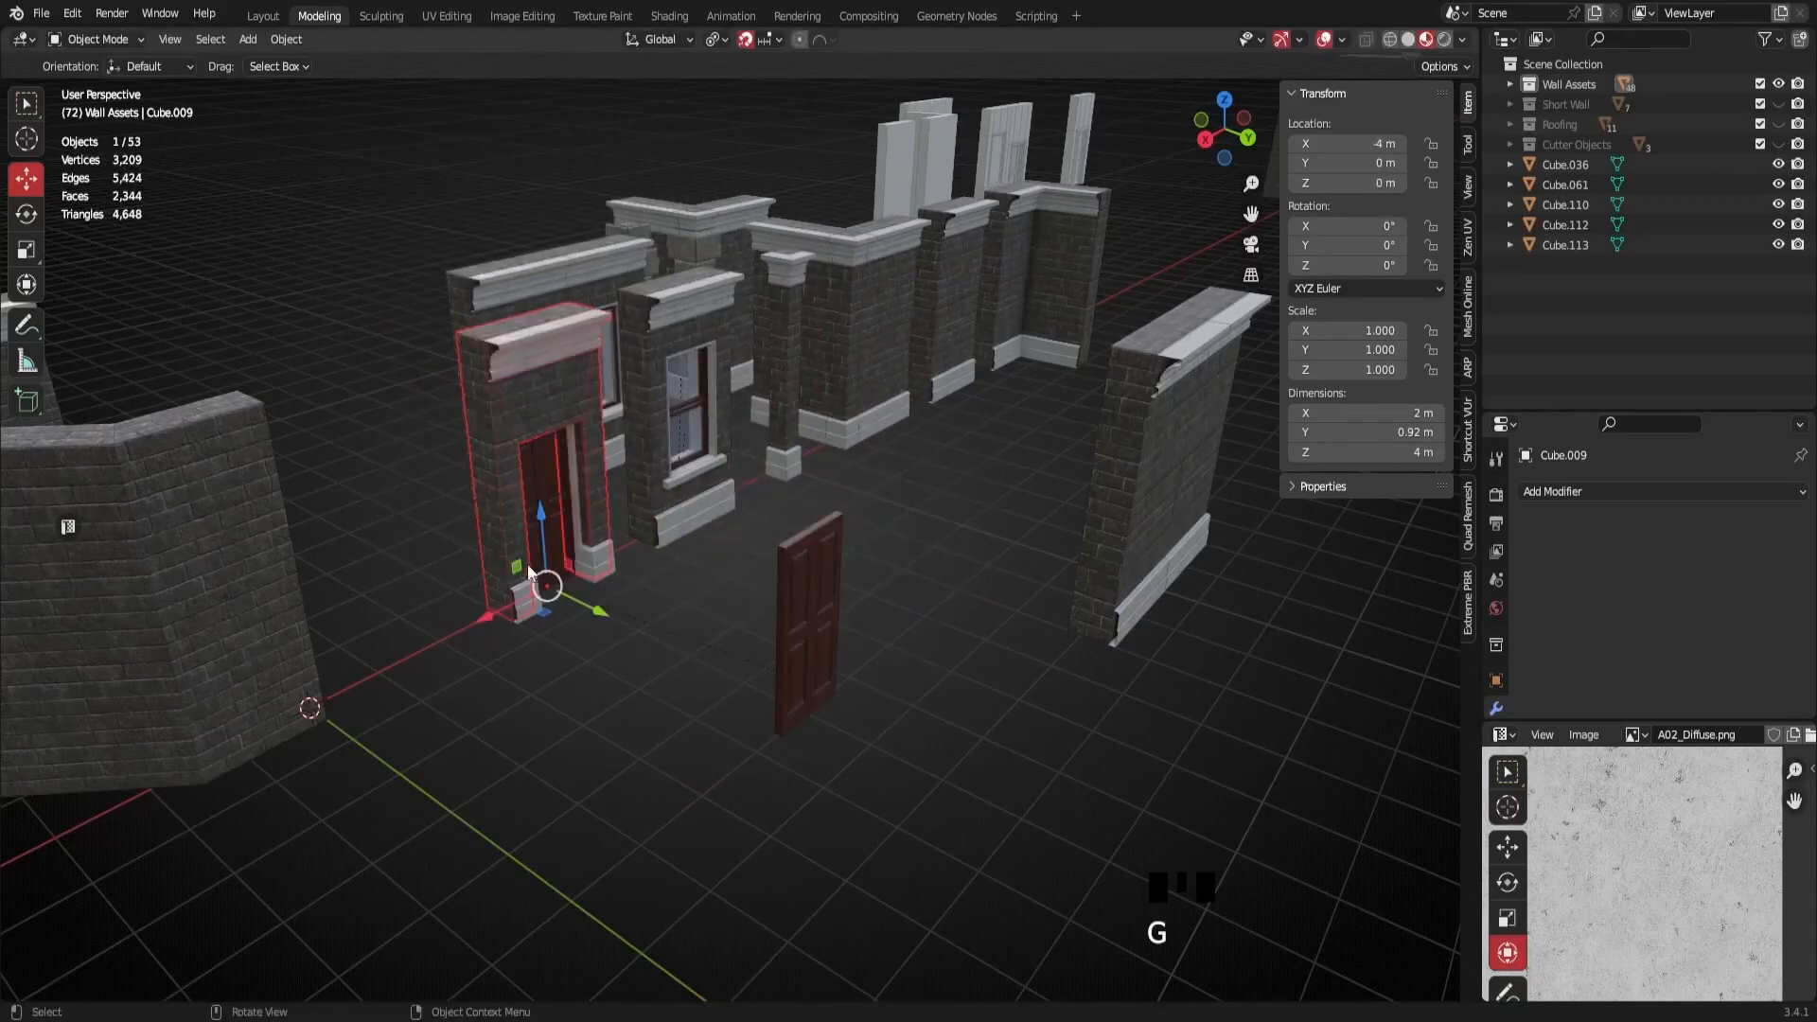
Clear the copied door's parent while keeping its transformation
scroll(925, 686, up, 1)
middle_drag(696, 622, 670, 816)
click(670, 816)
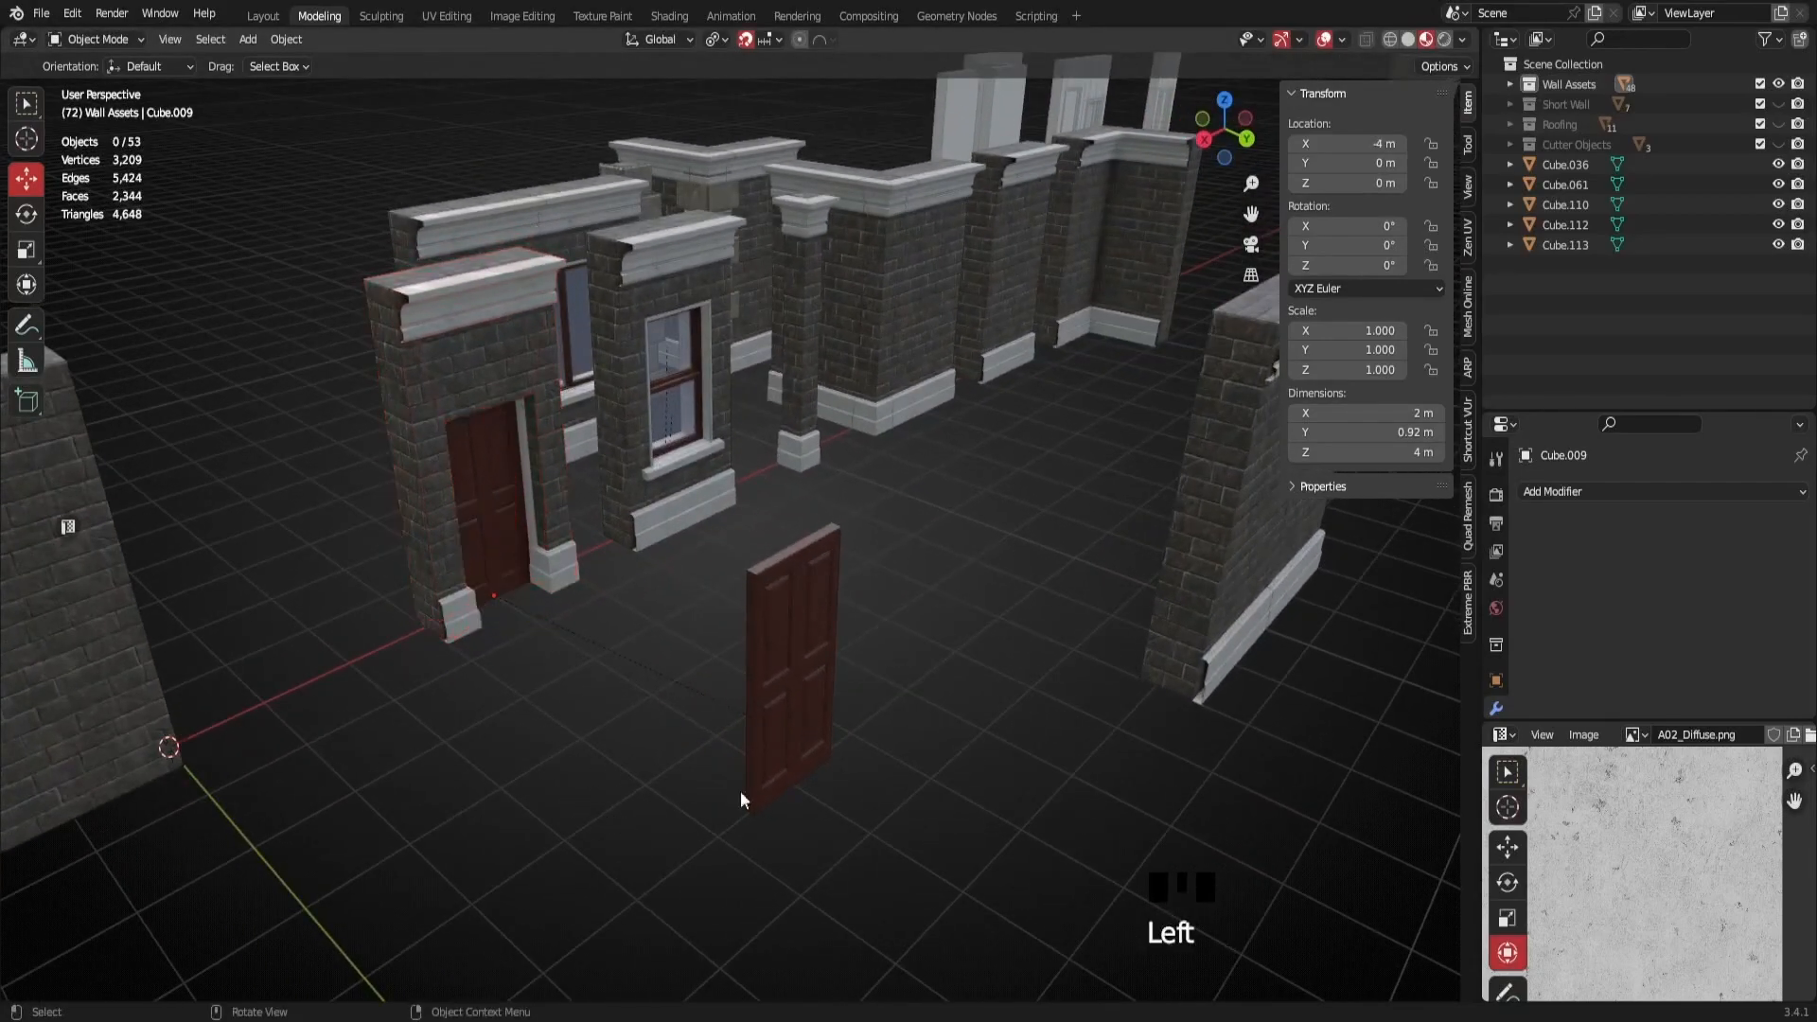
click(292, 38)
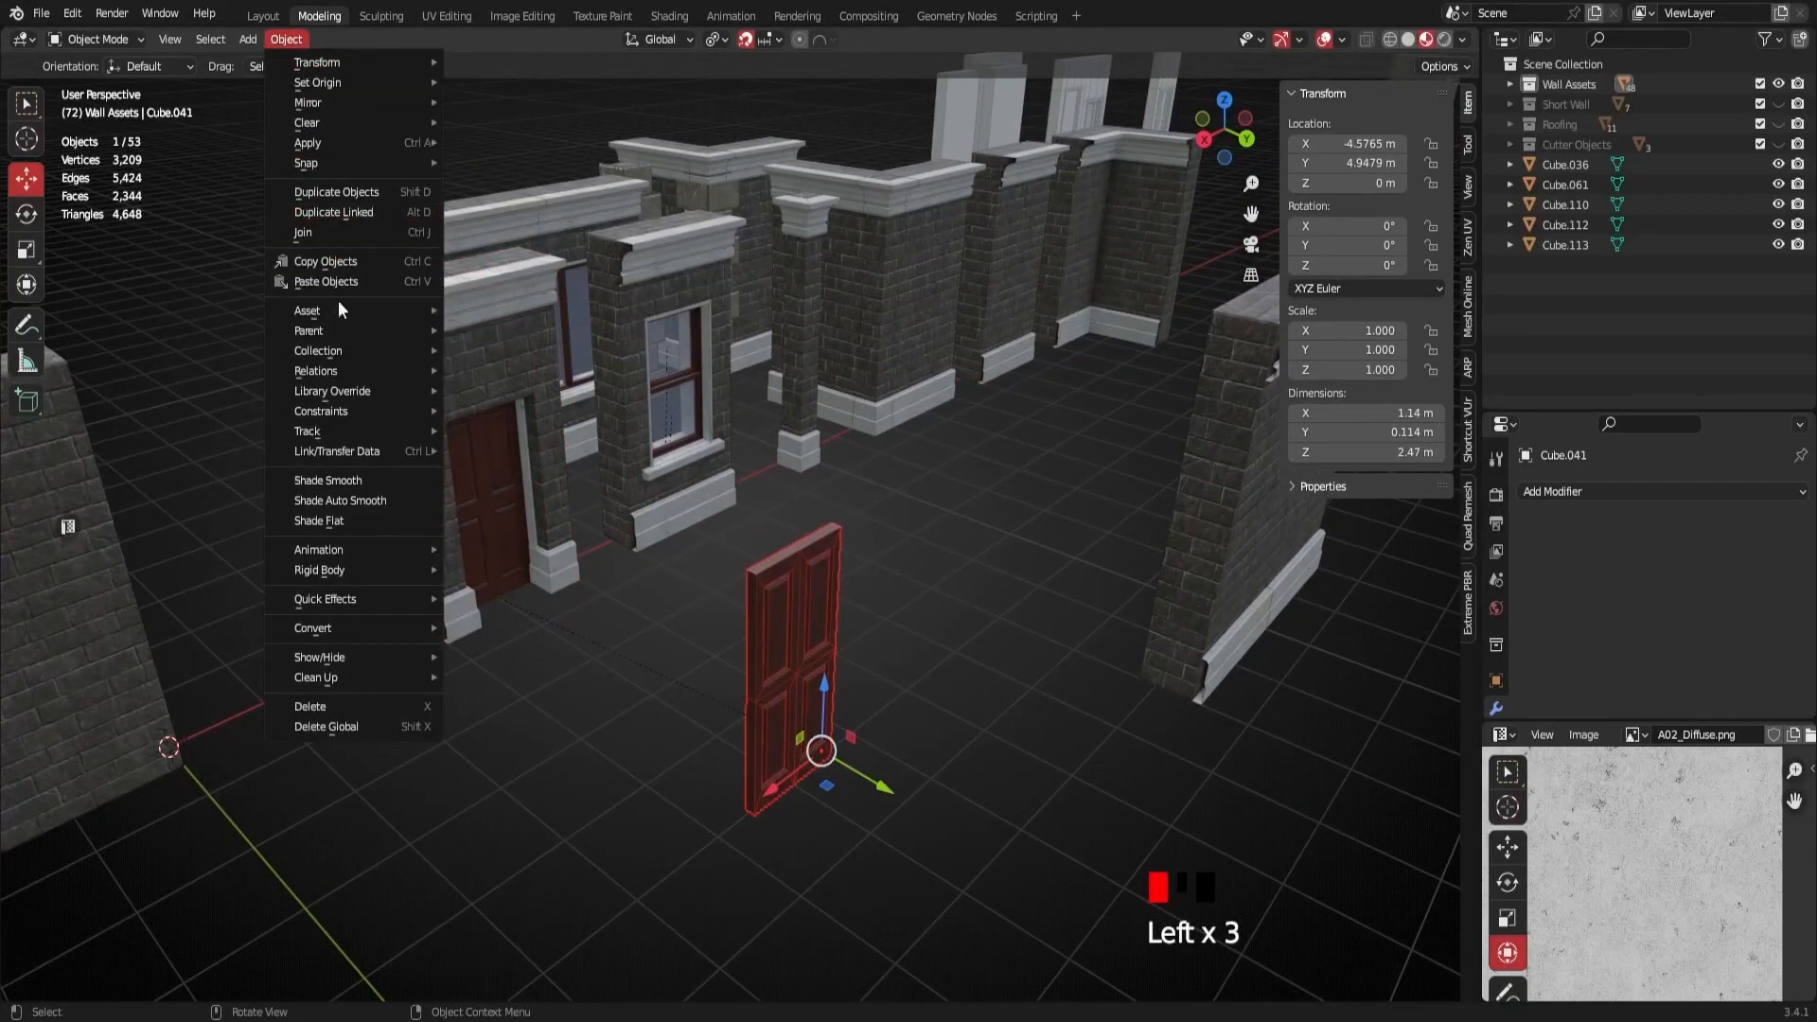
mouse_move(324, 328)
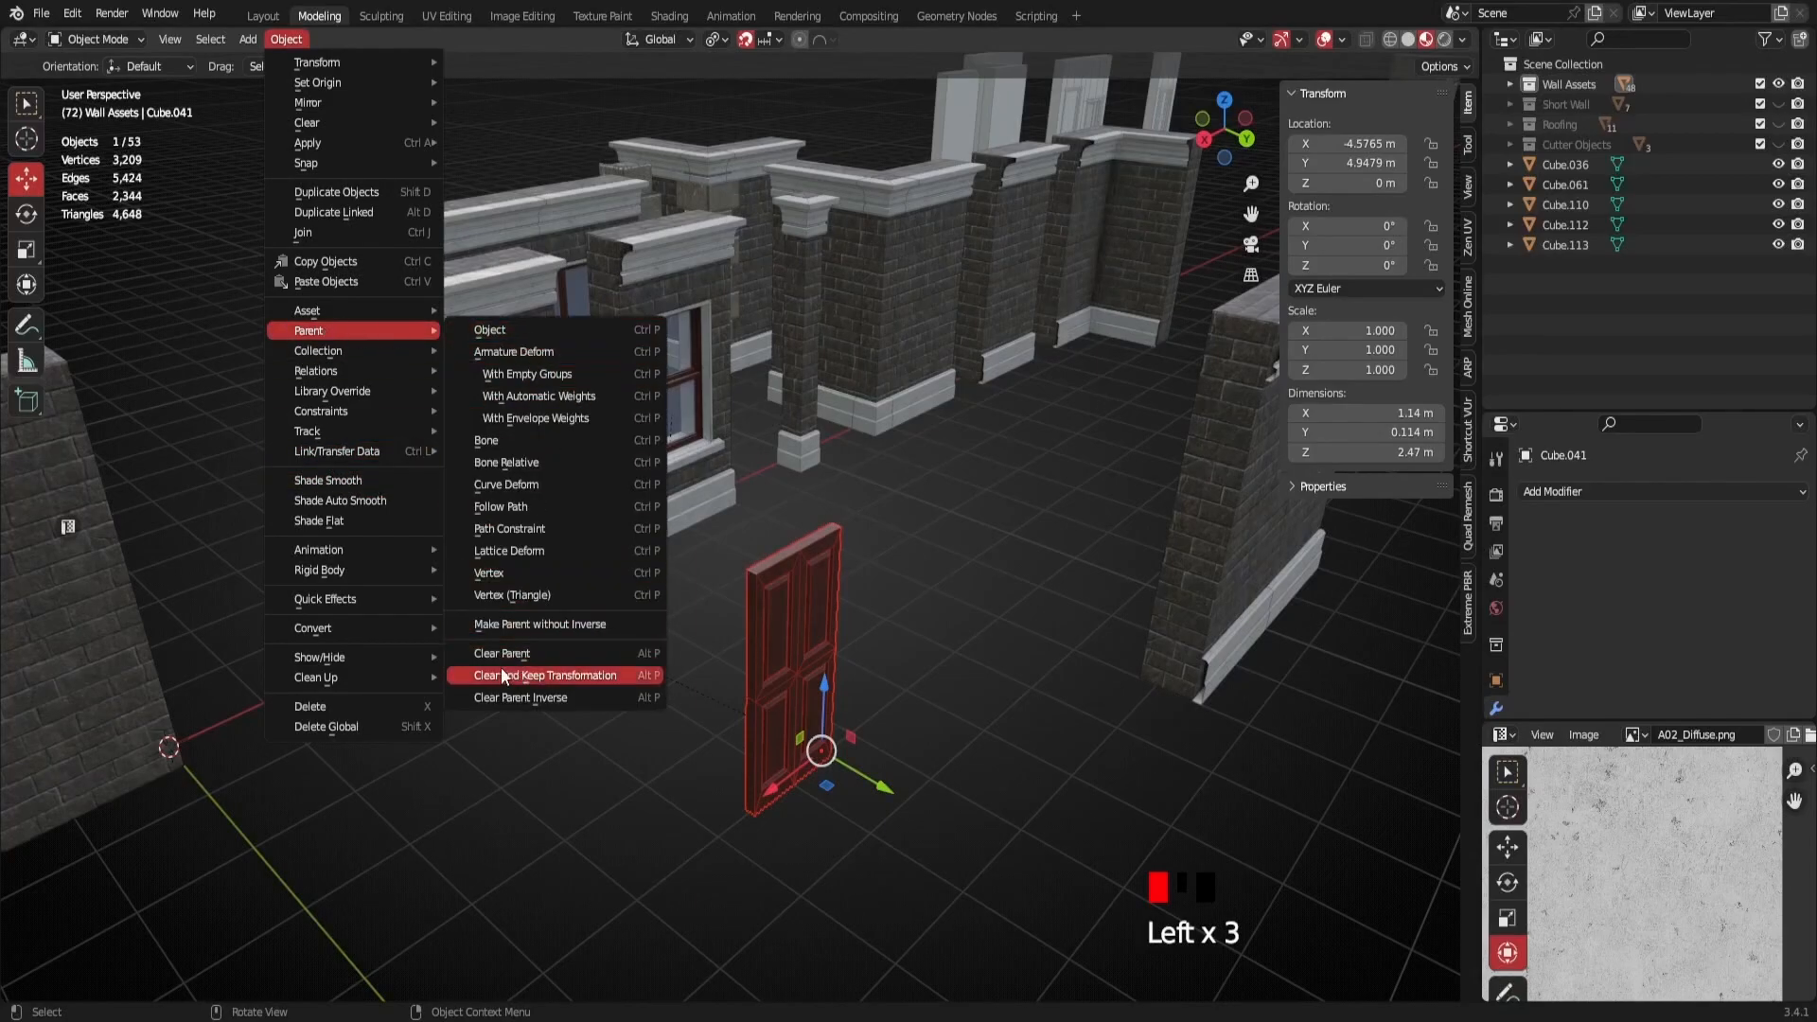
click(600, 676)
middle_drag(859, 764, 424, 416)
click(427, 356)
key(g)
right_click(308, 348)
Isolate the copied door in local view and show it from the back orthographic view
middle_drag(689, 724, 712, 706)
click(711, 706)
middle_drag(848, 780, 730, 719)
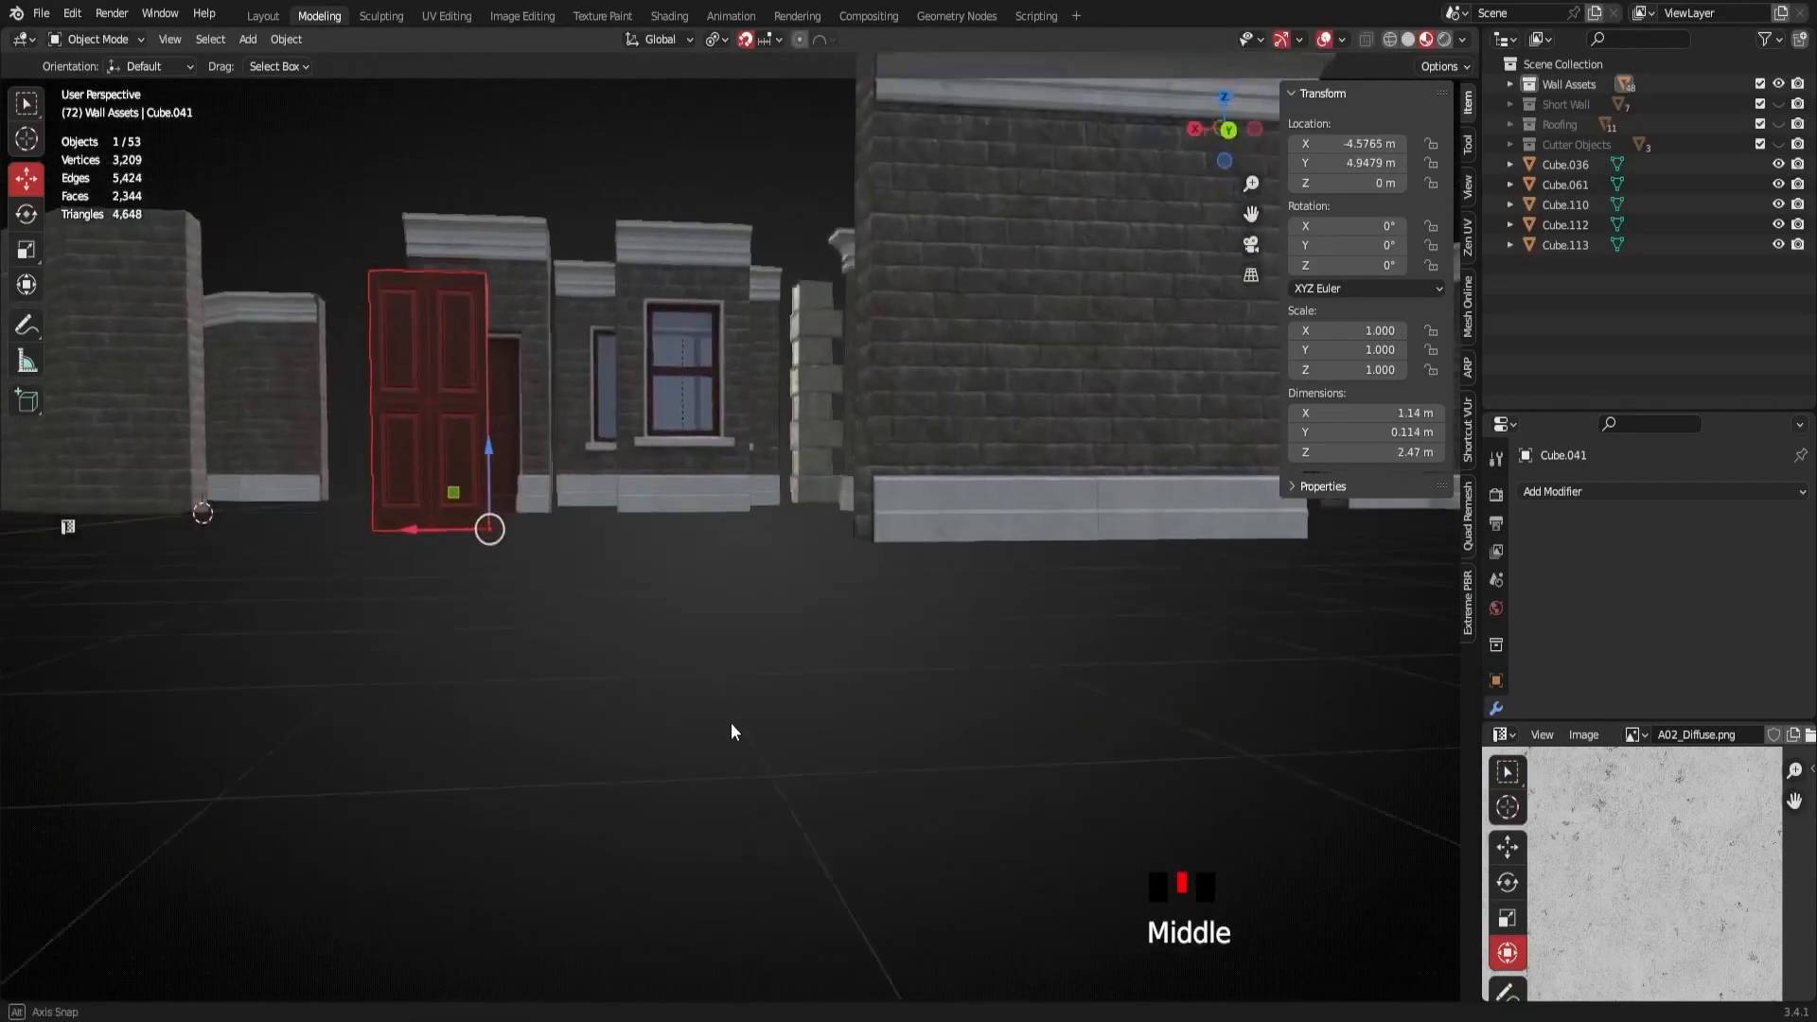
scroll(536, 503, down, 2)
shift+middle_drag(536, 503, 678, 582)
scroll(677, 582, up, 4)
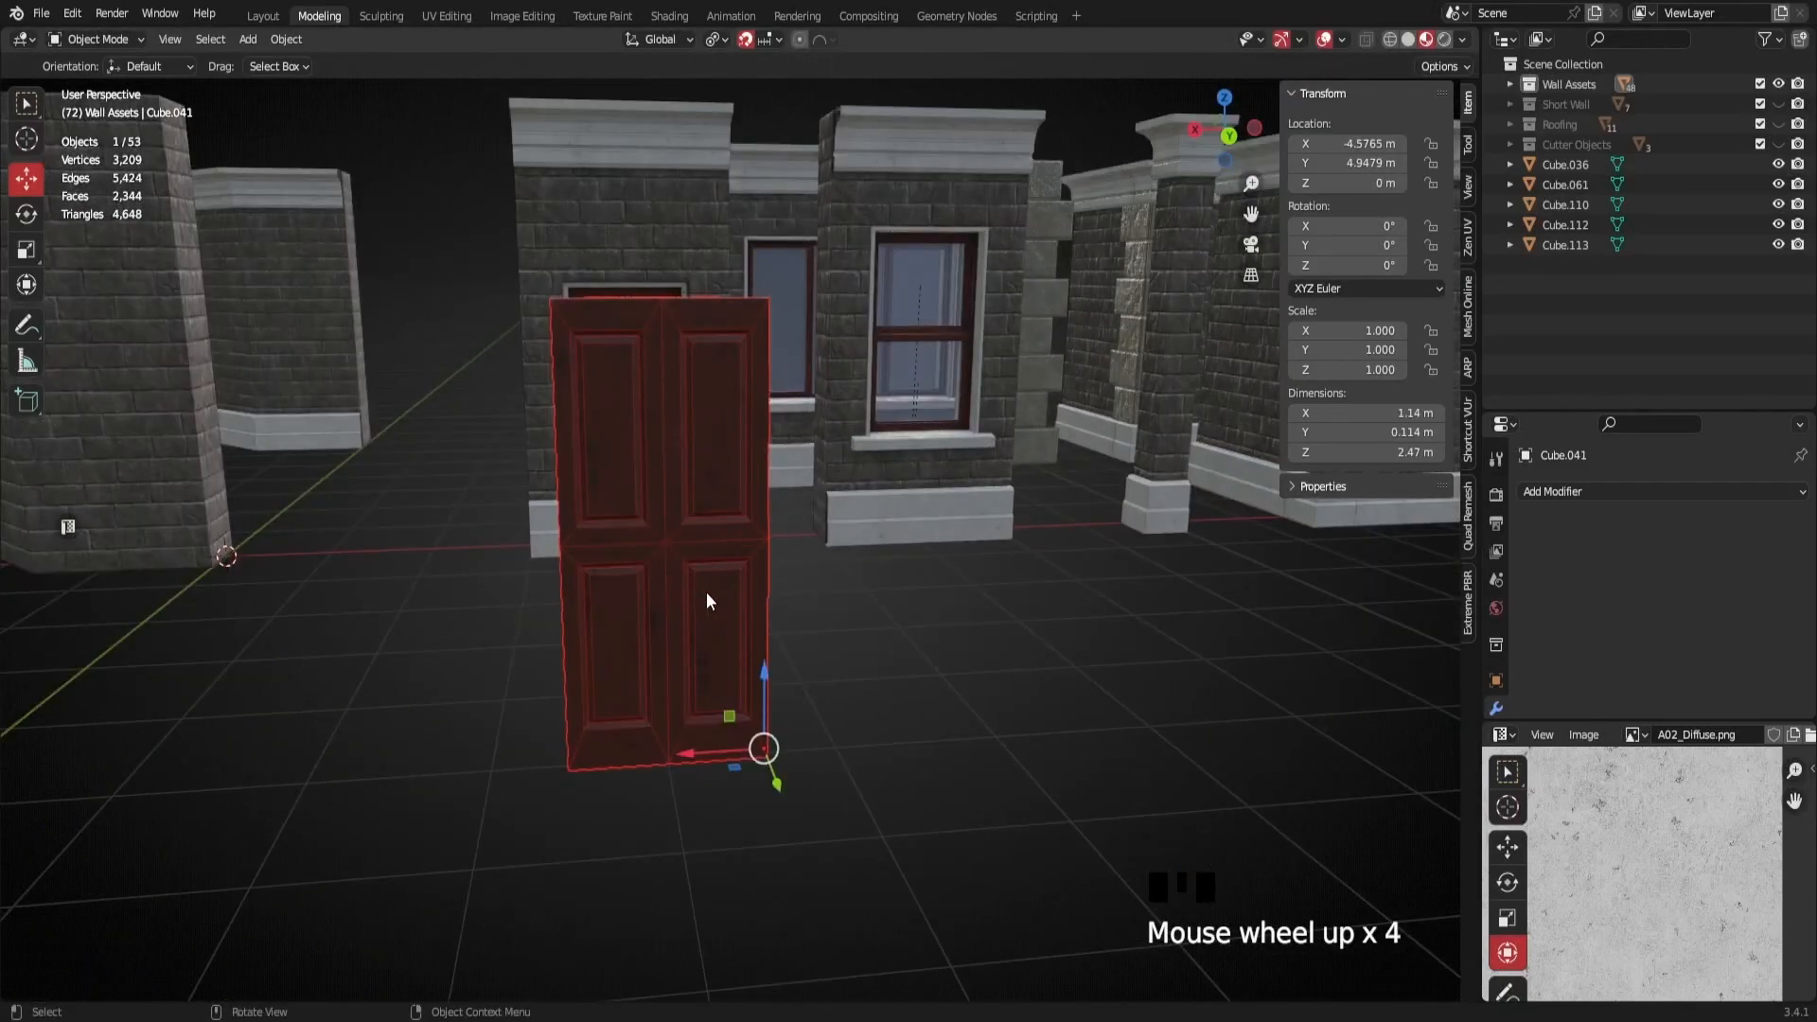
key(KP_Divide)
scroll(702, 570, down, 3)
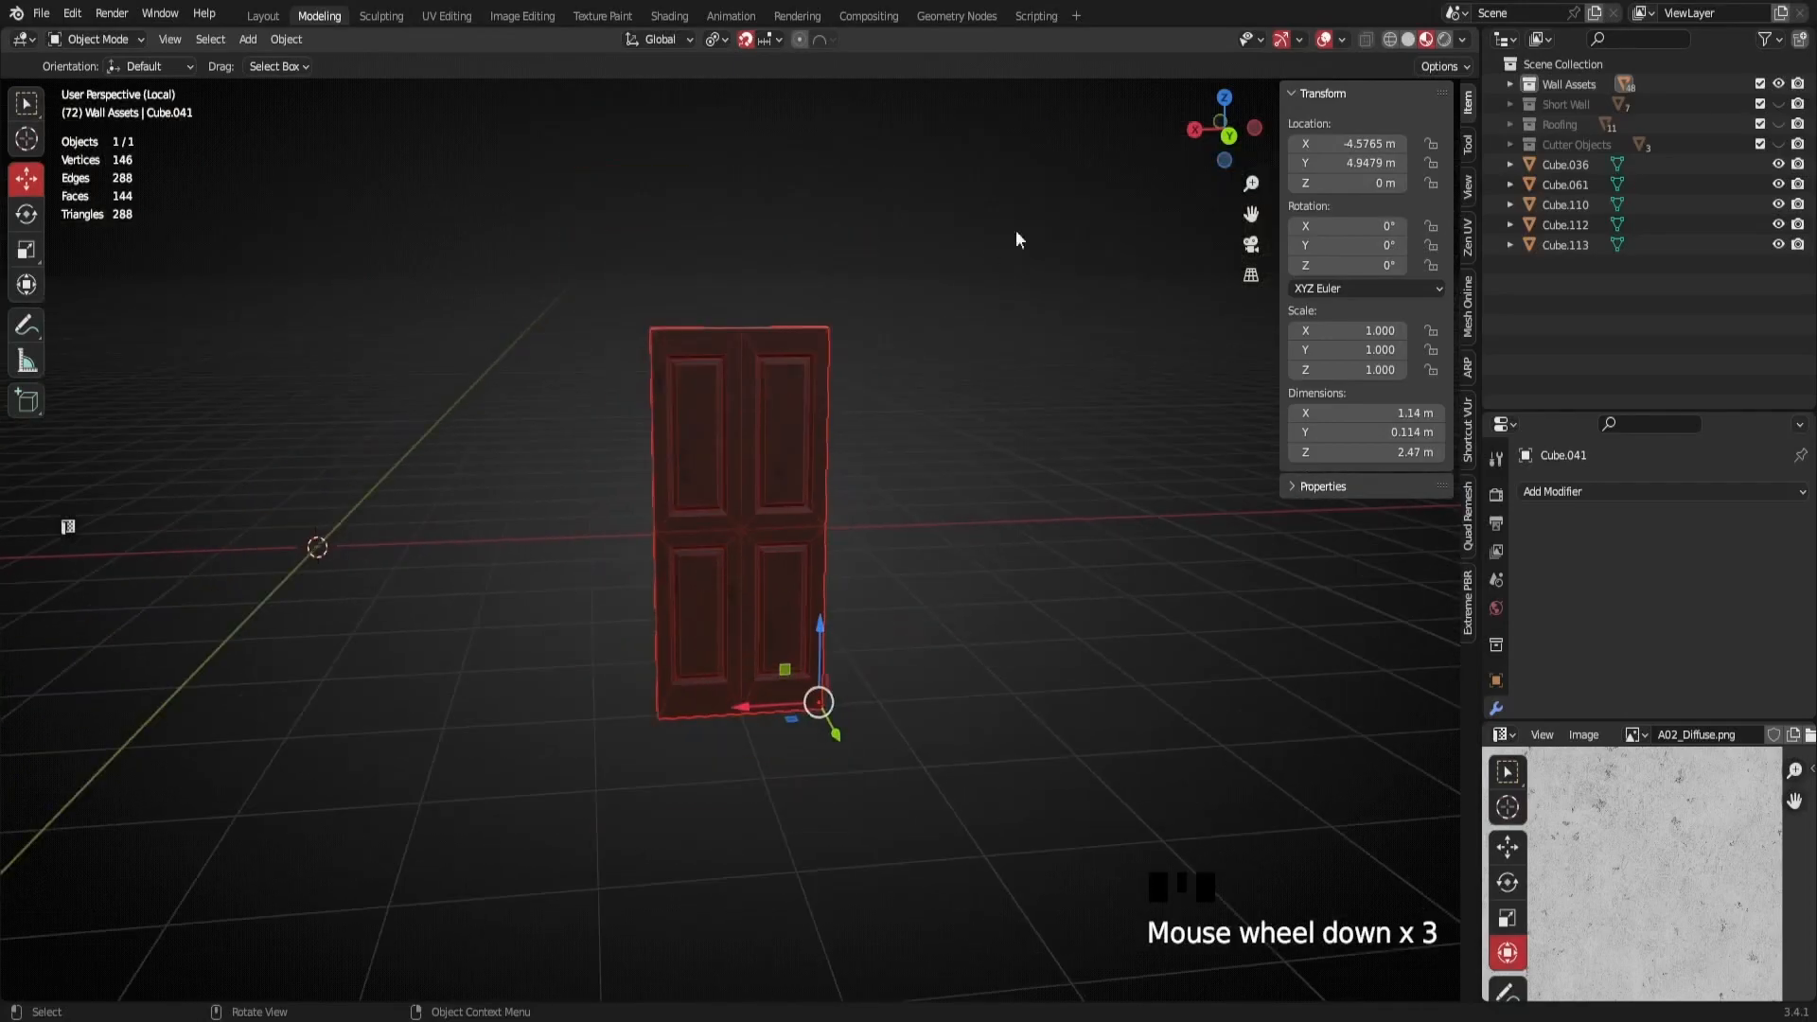
click(1229, 136)
scroll(719, 680, up, 2)
shift+middle_drag(718, 680, 739, 655)
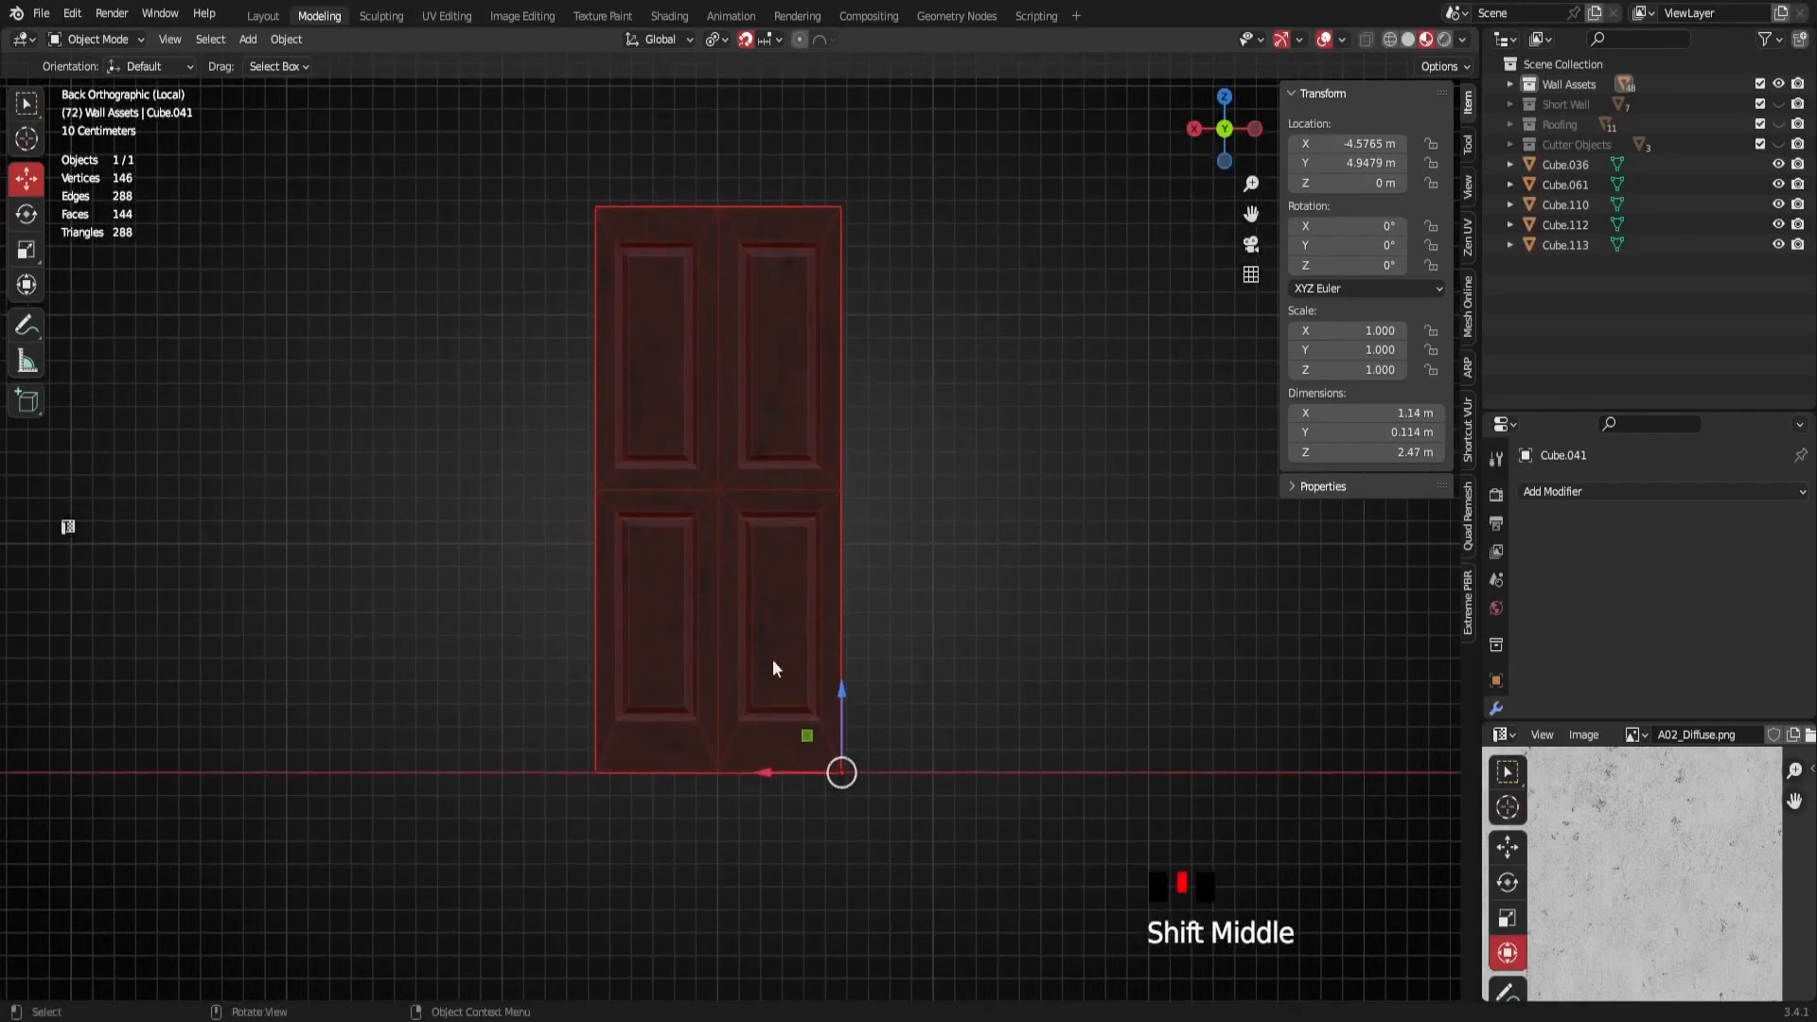
Duplicate the isolated door and offset the copy 1.3 m along X
scroll(748, 769, up, 1)
key(shift+d)
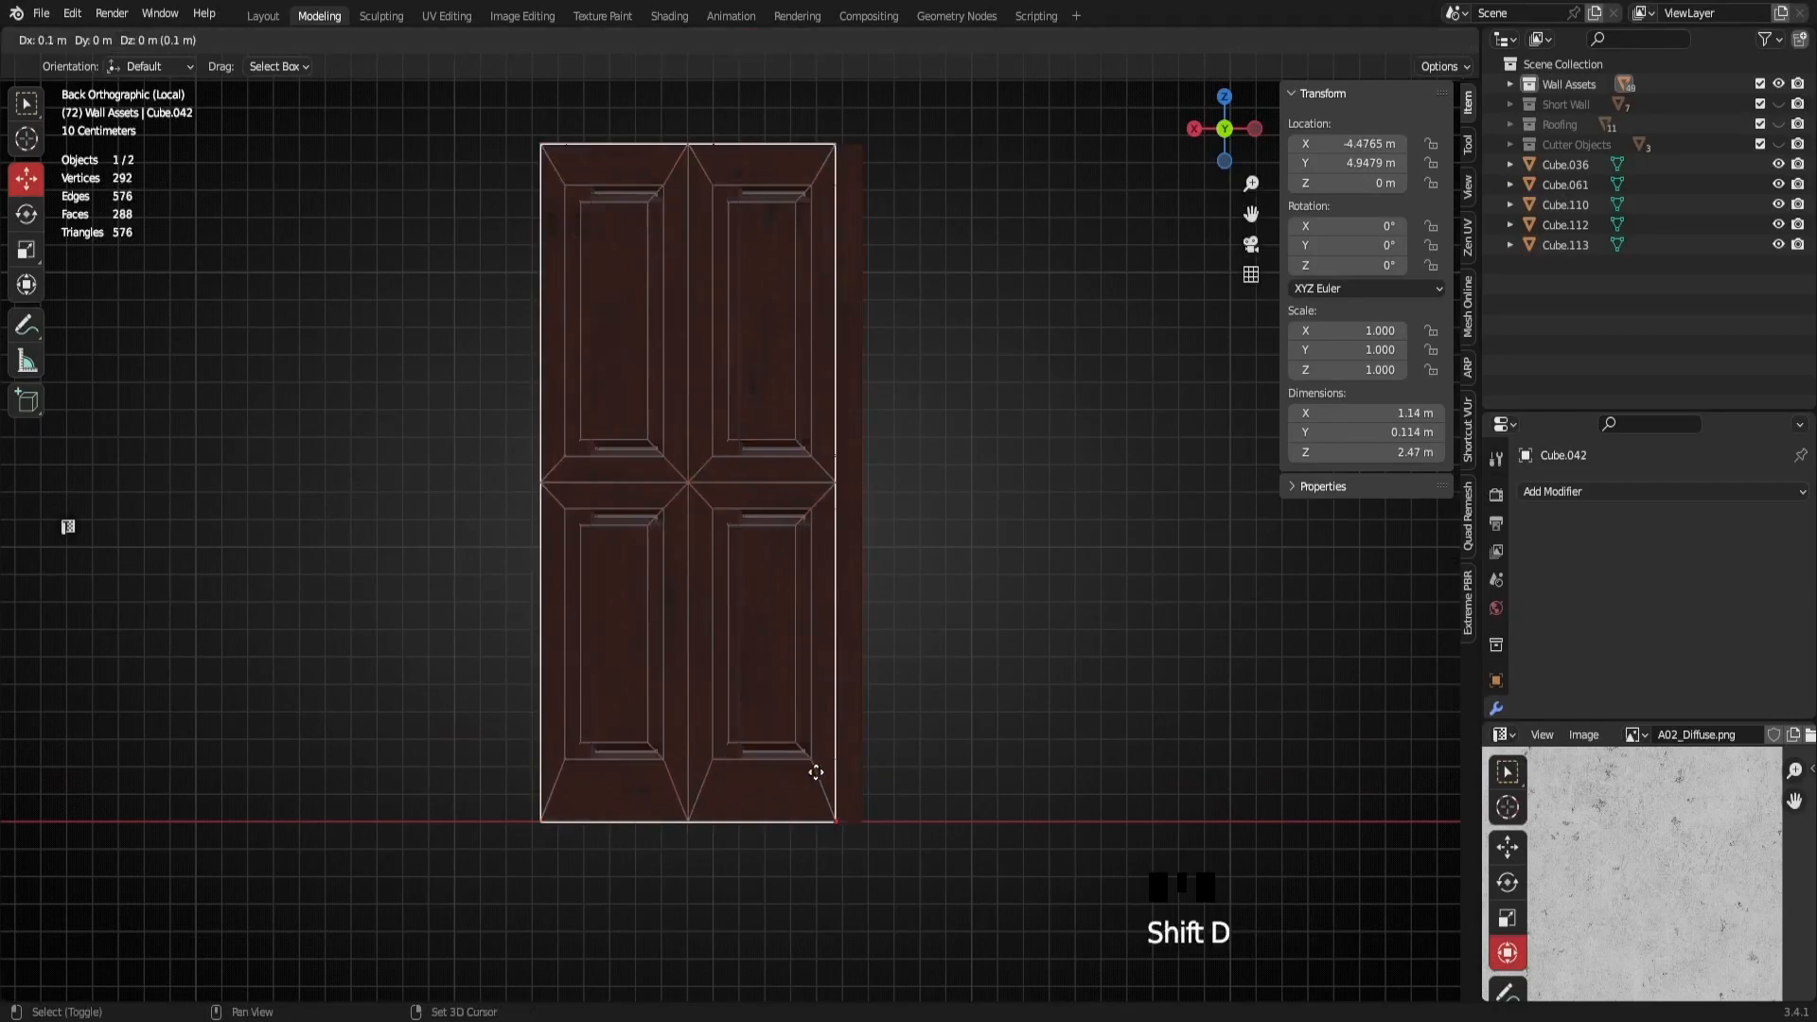
click(485, 769)
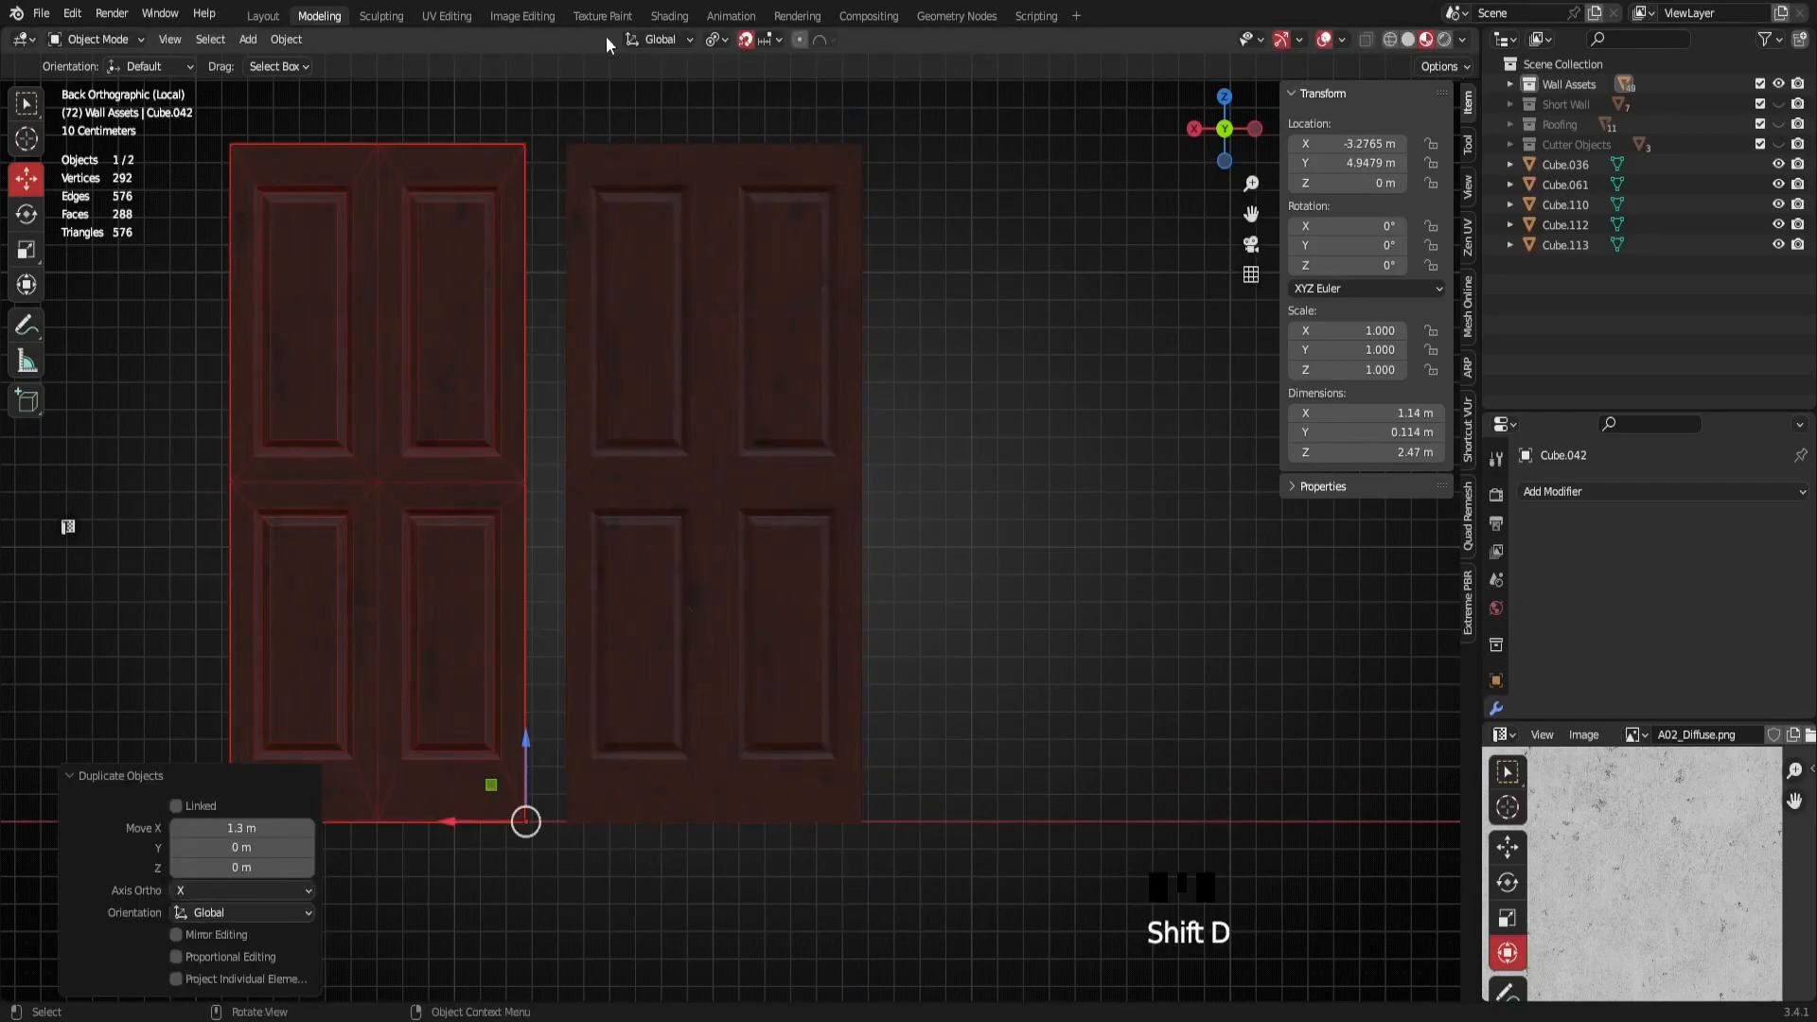
shift+middle_drag(515, 736, 717, 617)
scroll(735, 520, up, 6)
scroll(717, 617, up, 2)
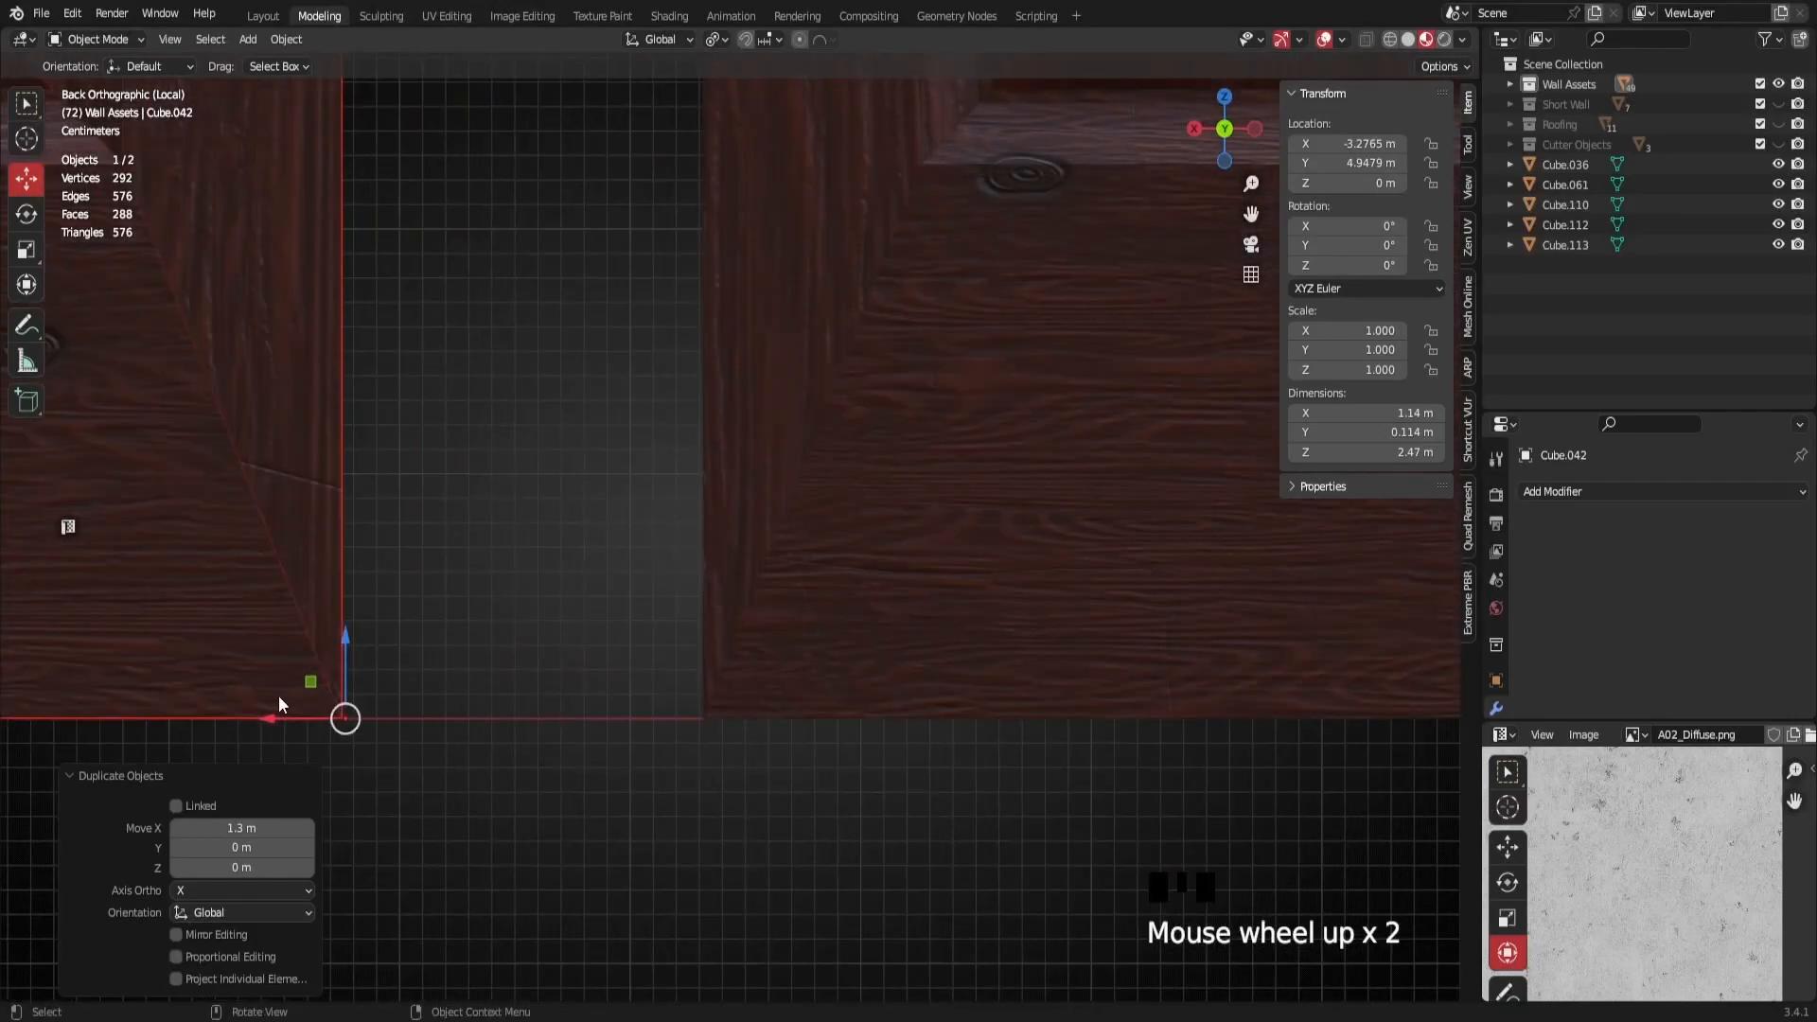
With snapping off, move the second door along X to about -3.432 m so its edge meets the first door
drag(274, 718, 629, 719)
scroll(680, 706, up, 5)
shift+middle_drag(680, 706, 736, 411)
scroll(741, 554, up, 5)
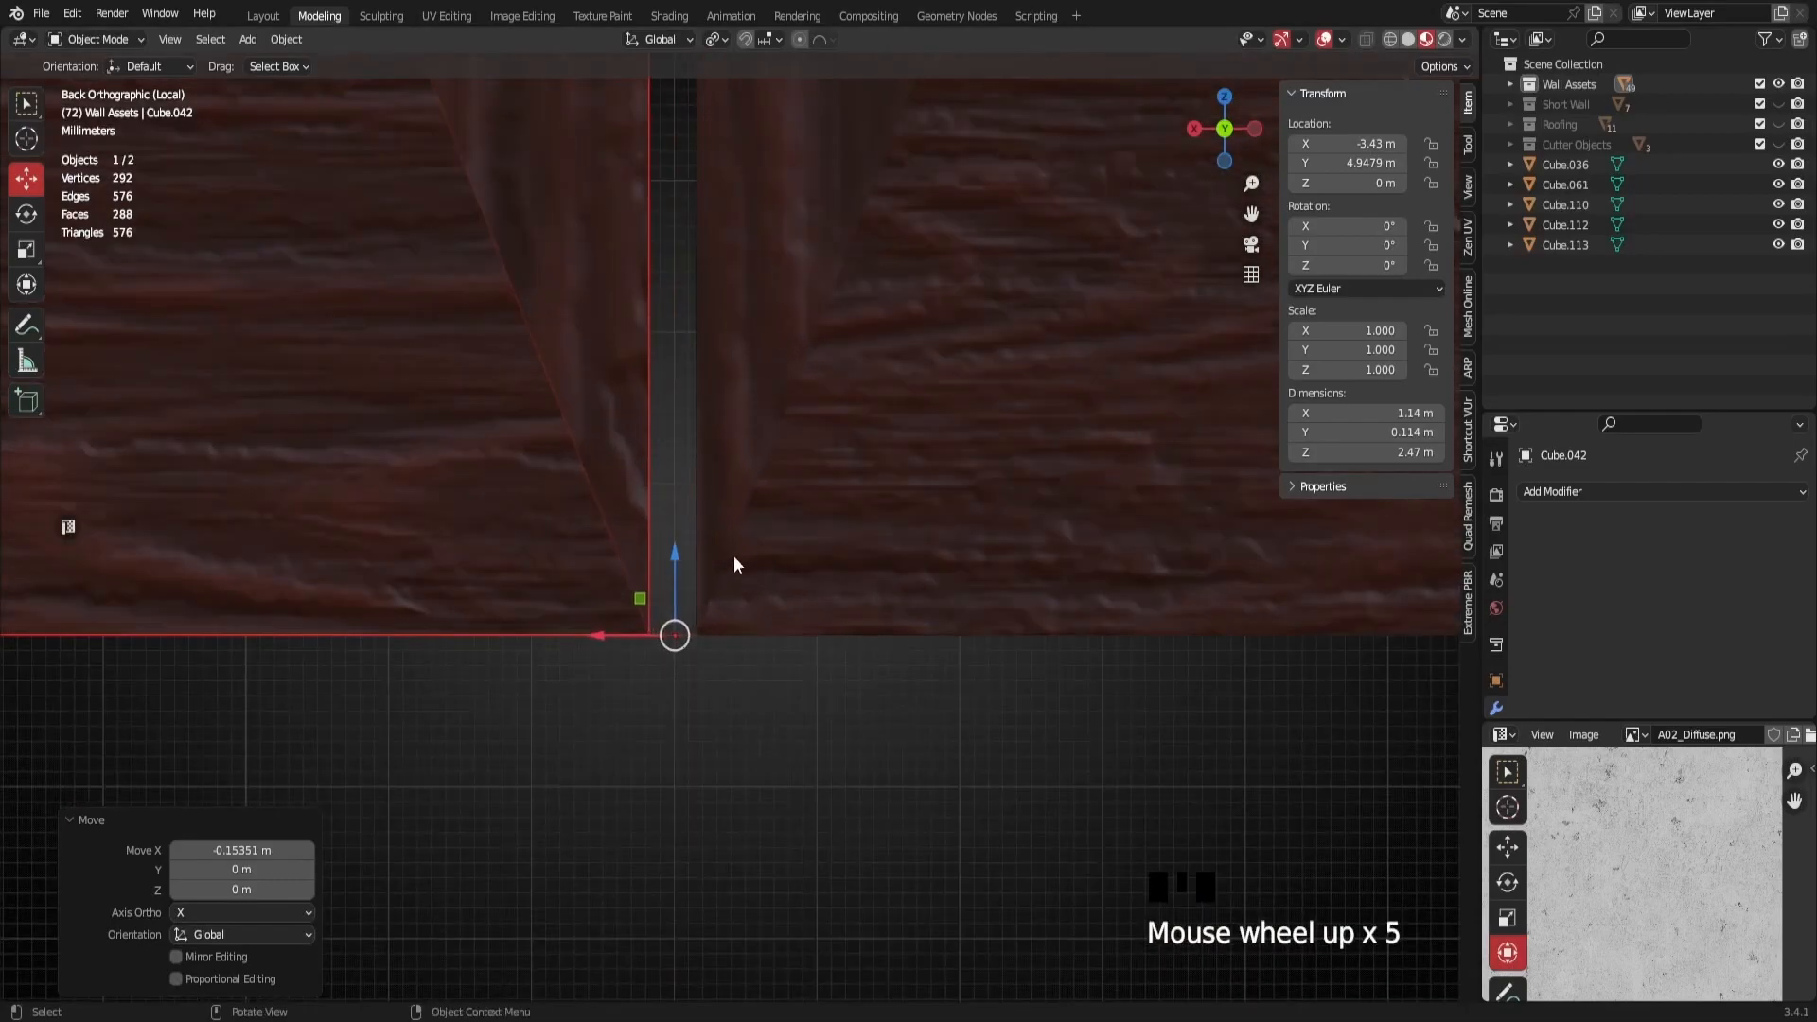
shift+middle_drag(740, 553, 651, 619)
drag(541, 664, 589, 662)
scroll(684, 639, down, 20)
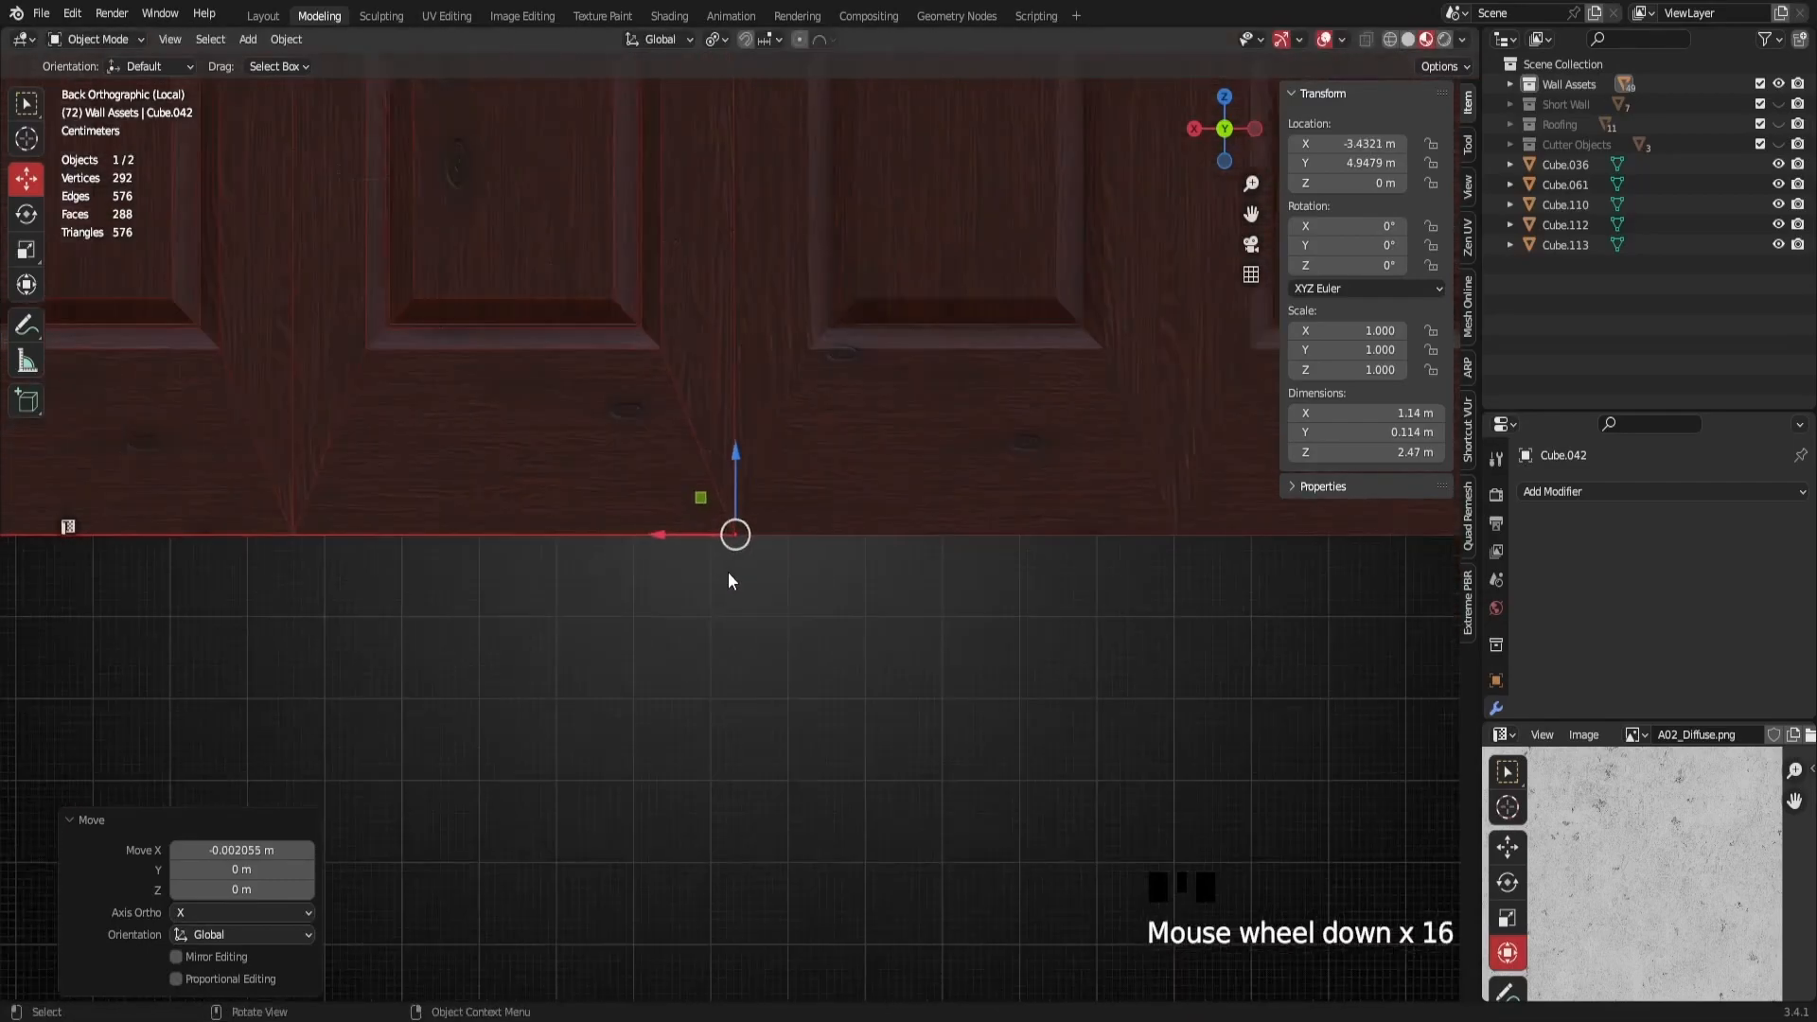
shift+middle_drag(752, 526, 733, 690)
scroll(680, 660, up, 6)
Try turning each of the two door leaves with the Rotate tool, undoing each rotation
middle_drag(599, 891, 917, 763)
click(690, 646)
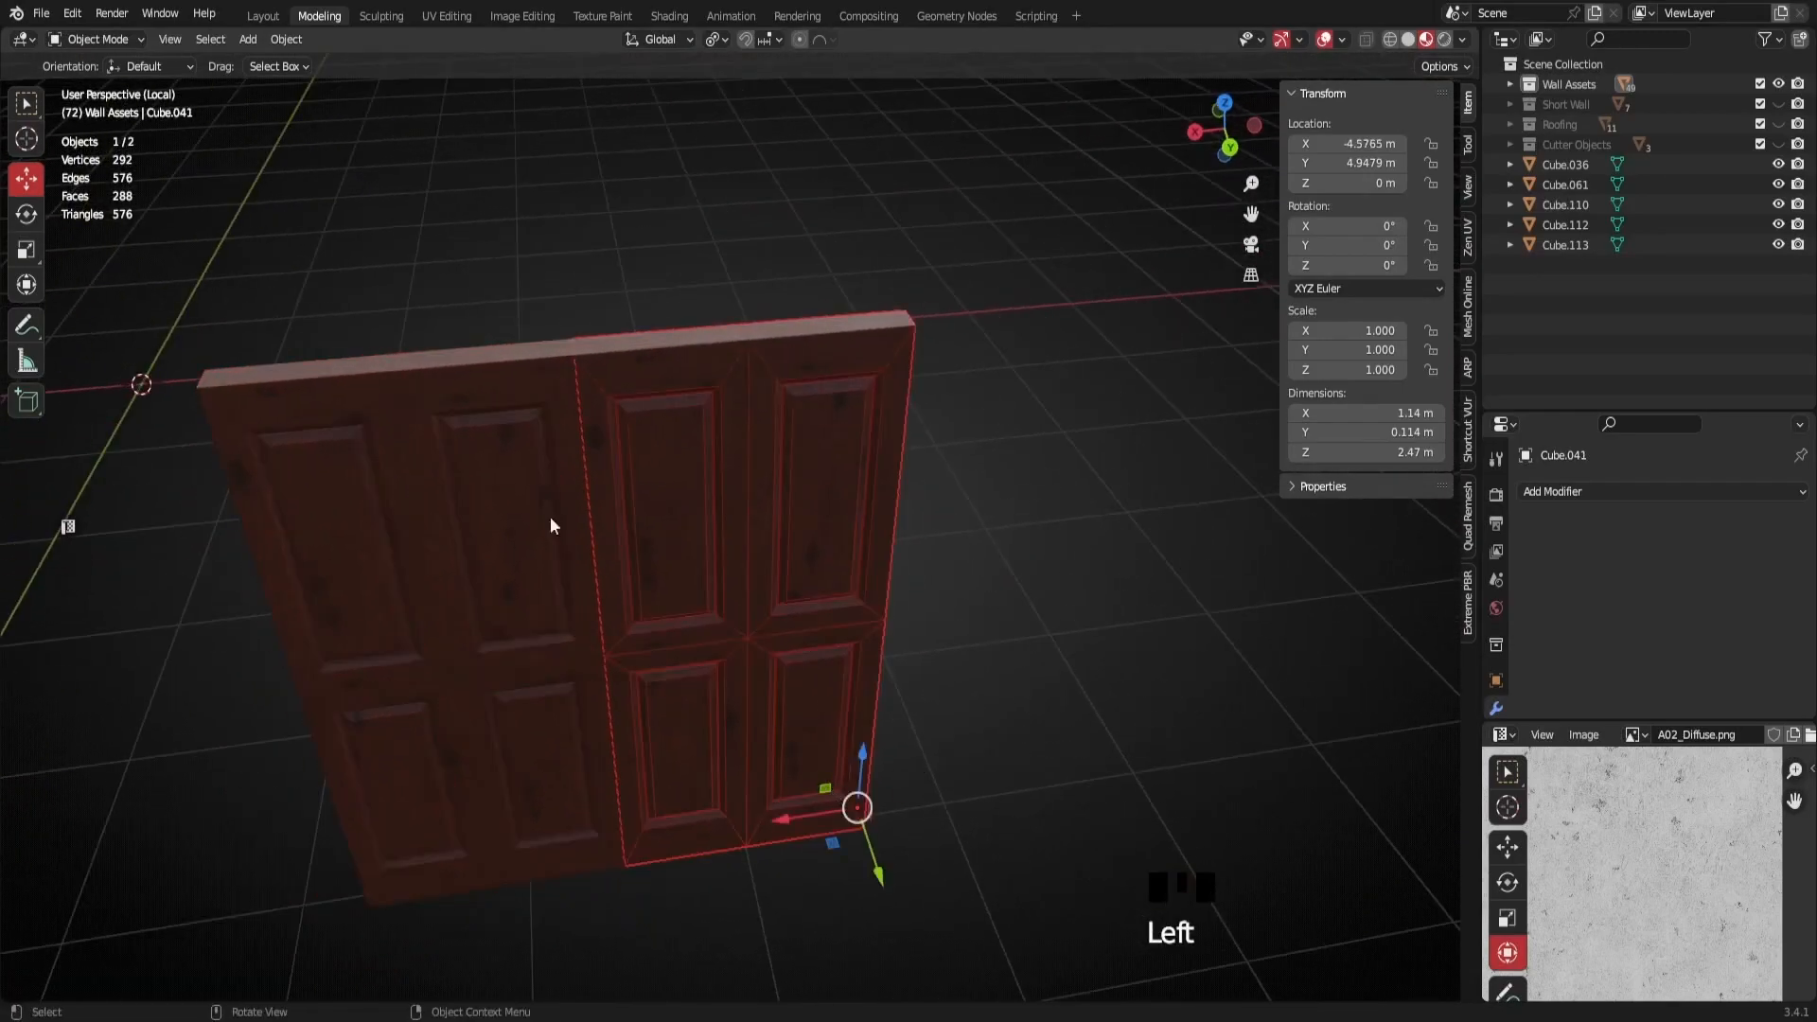
click(27, 221)
scroll(605, 681, down, 2)
middle_drag(606, 682, 797, 758)
drag(800, 786, 744, 741)
key(ctrl+z)
click(524, 702)
mouse_move(627, 822)
mouse_down()
mouse_move(597, 801)
mouse_move(610, 797)
mouse_up()
key(ctrl+z)
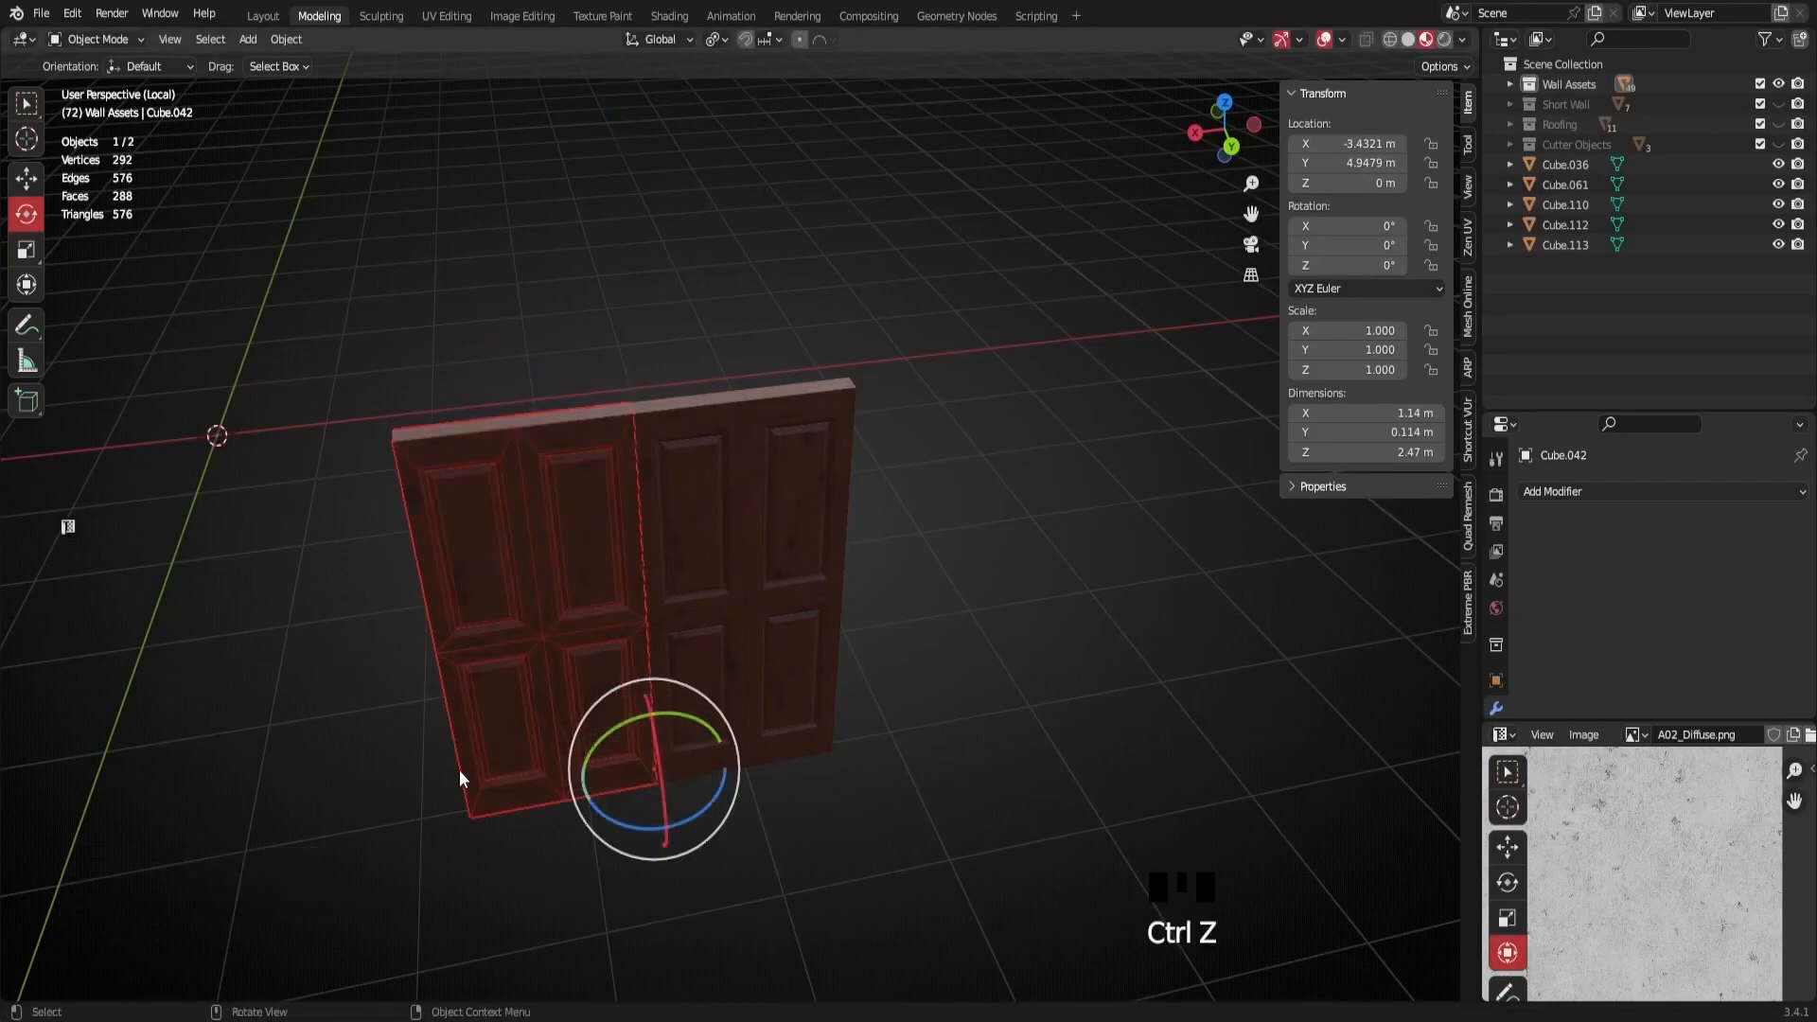
Leave local view to bring back all wall assets and deselect the second door
middle_drag(615, 819, 699, 651)
scroll(722, 767, down, 2)
scroll(699, 651, up, 1)
scroll(802, 676, down, 4)
shift+middle_drag(805, 674, 803, 732)
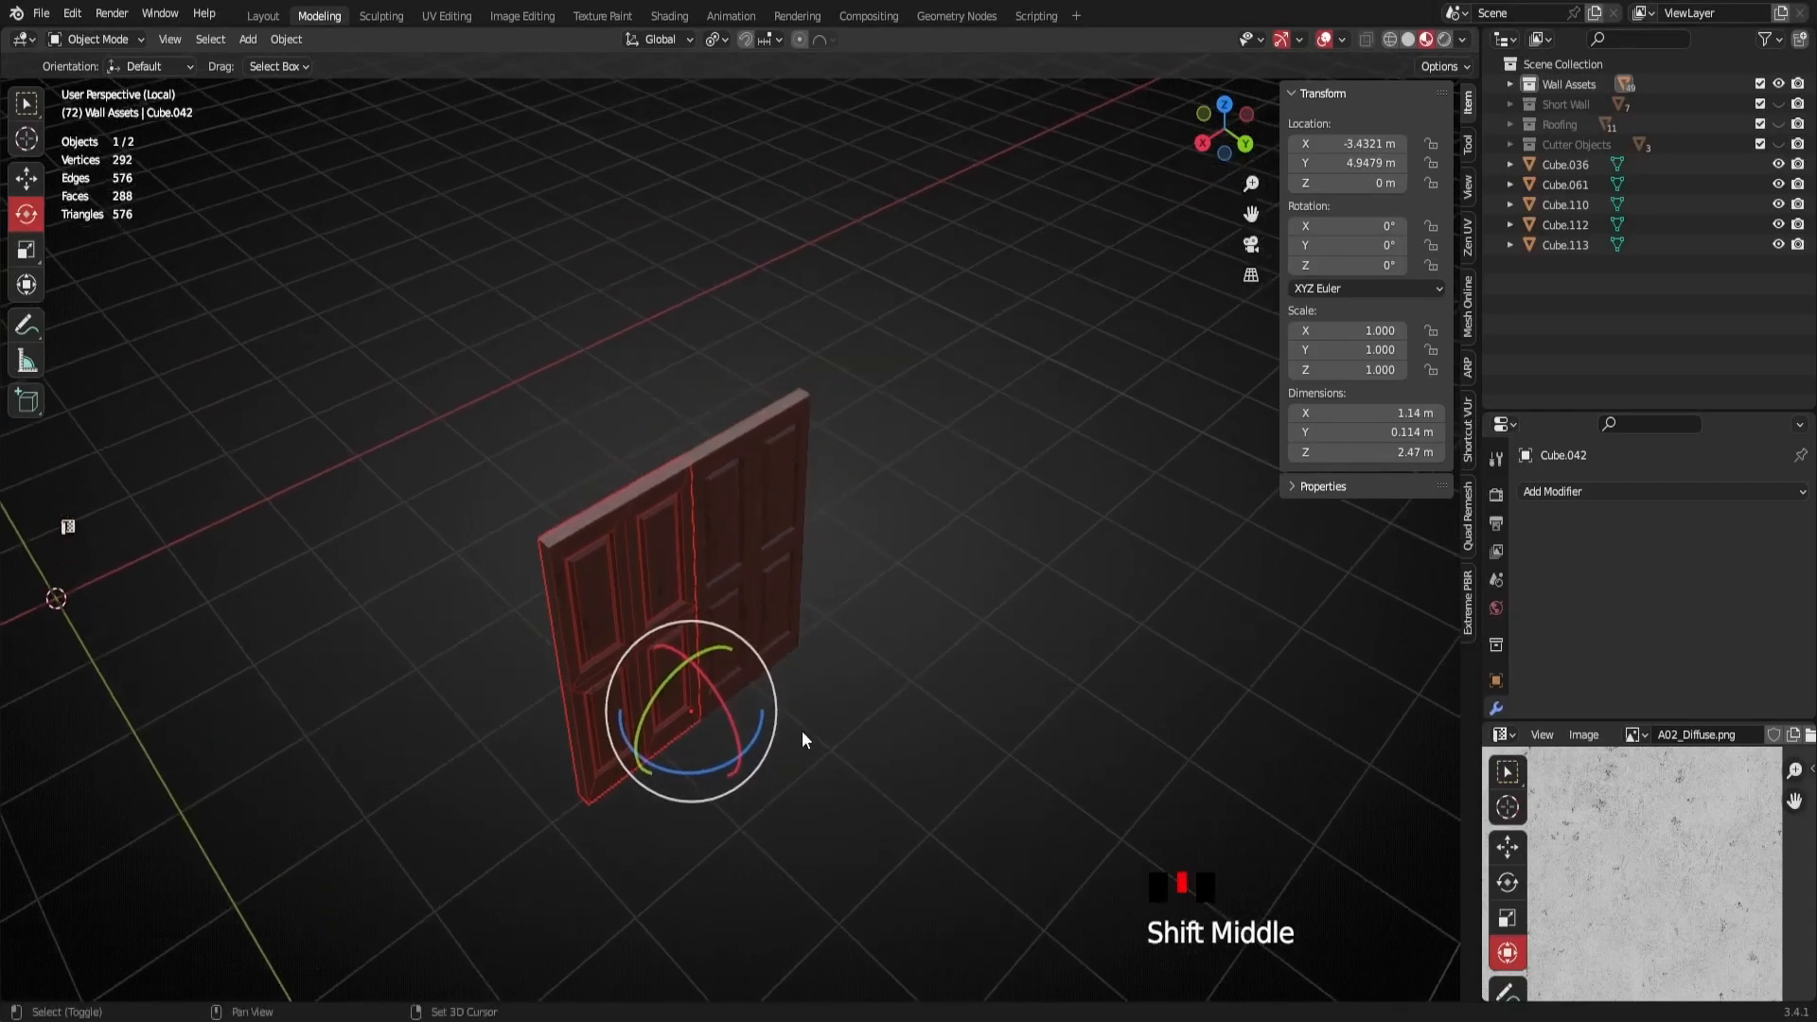
middle_drag(526, 672, 763, 660)
key(KP_Divide)
scroll(786, 691, up, 2)
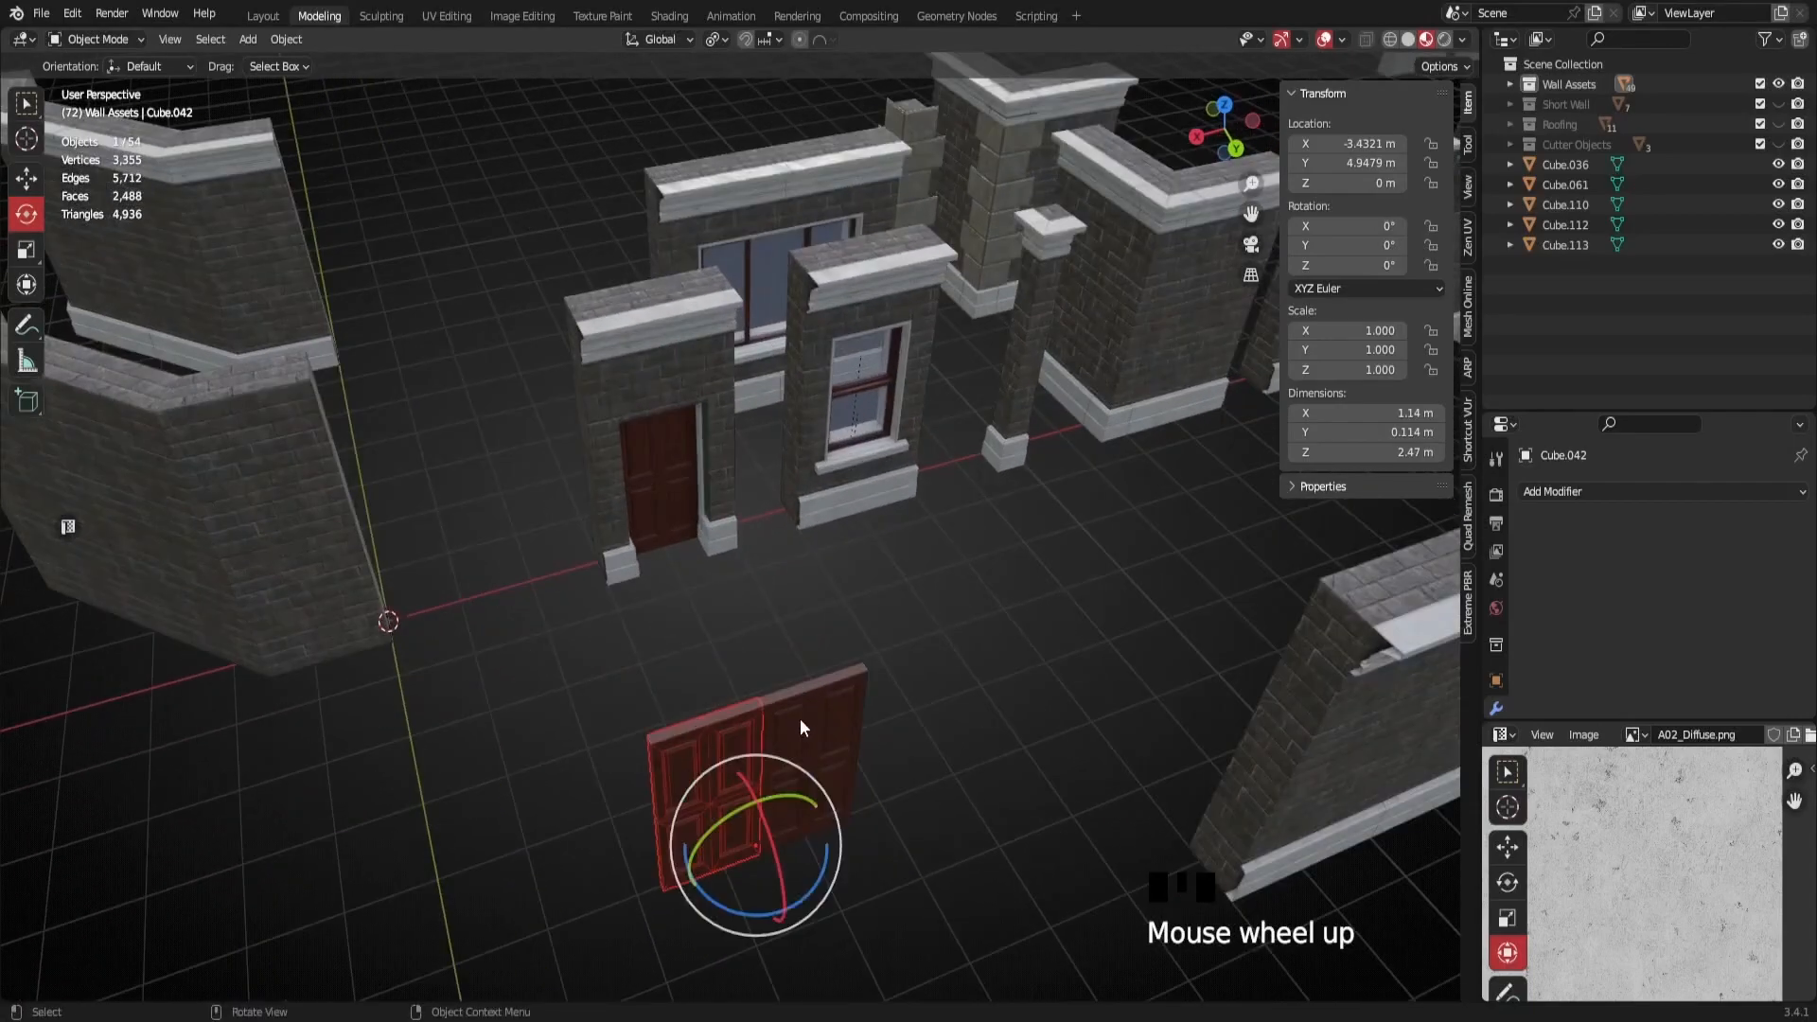
key(Tab)
key(Tab)
click(947, 647)
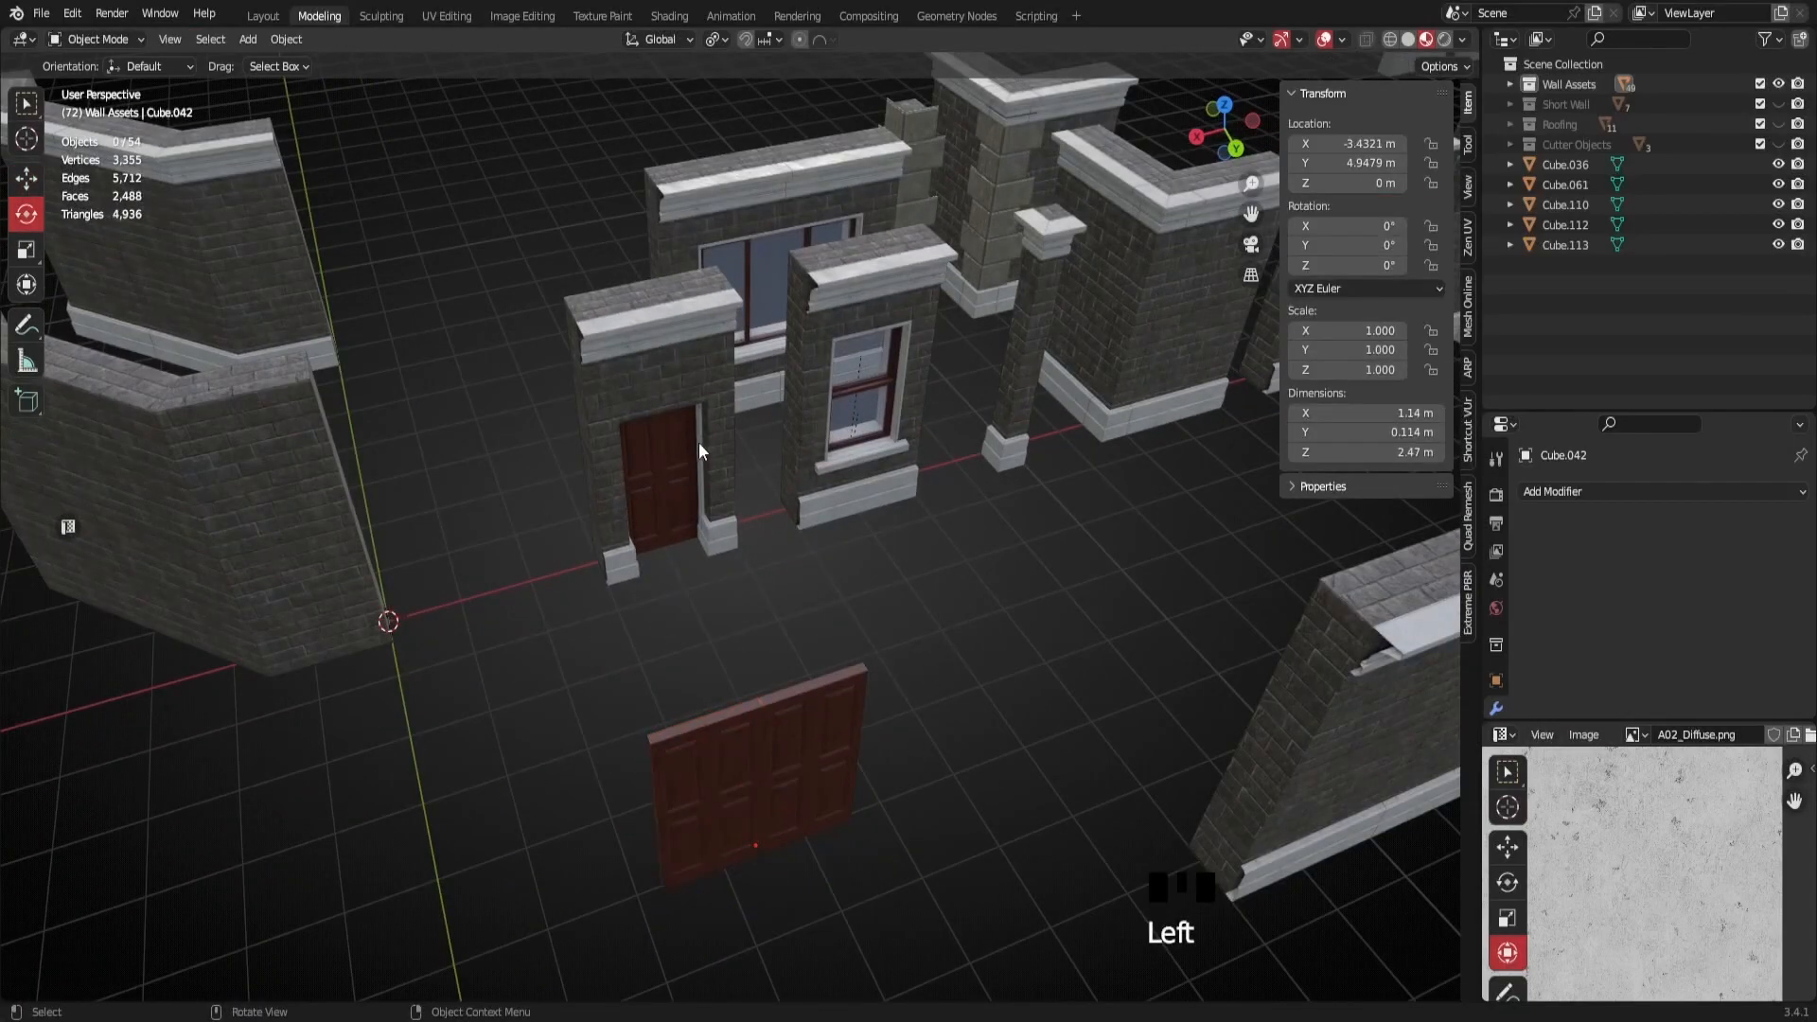
Edit the doorway wall's mesh and select the linked faces of its door frame, delimited by seam
click(702, 439)
scroll(711, 459, up, 4)
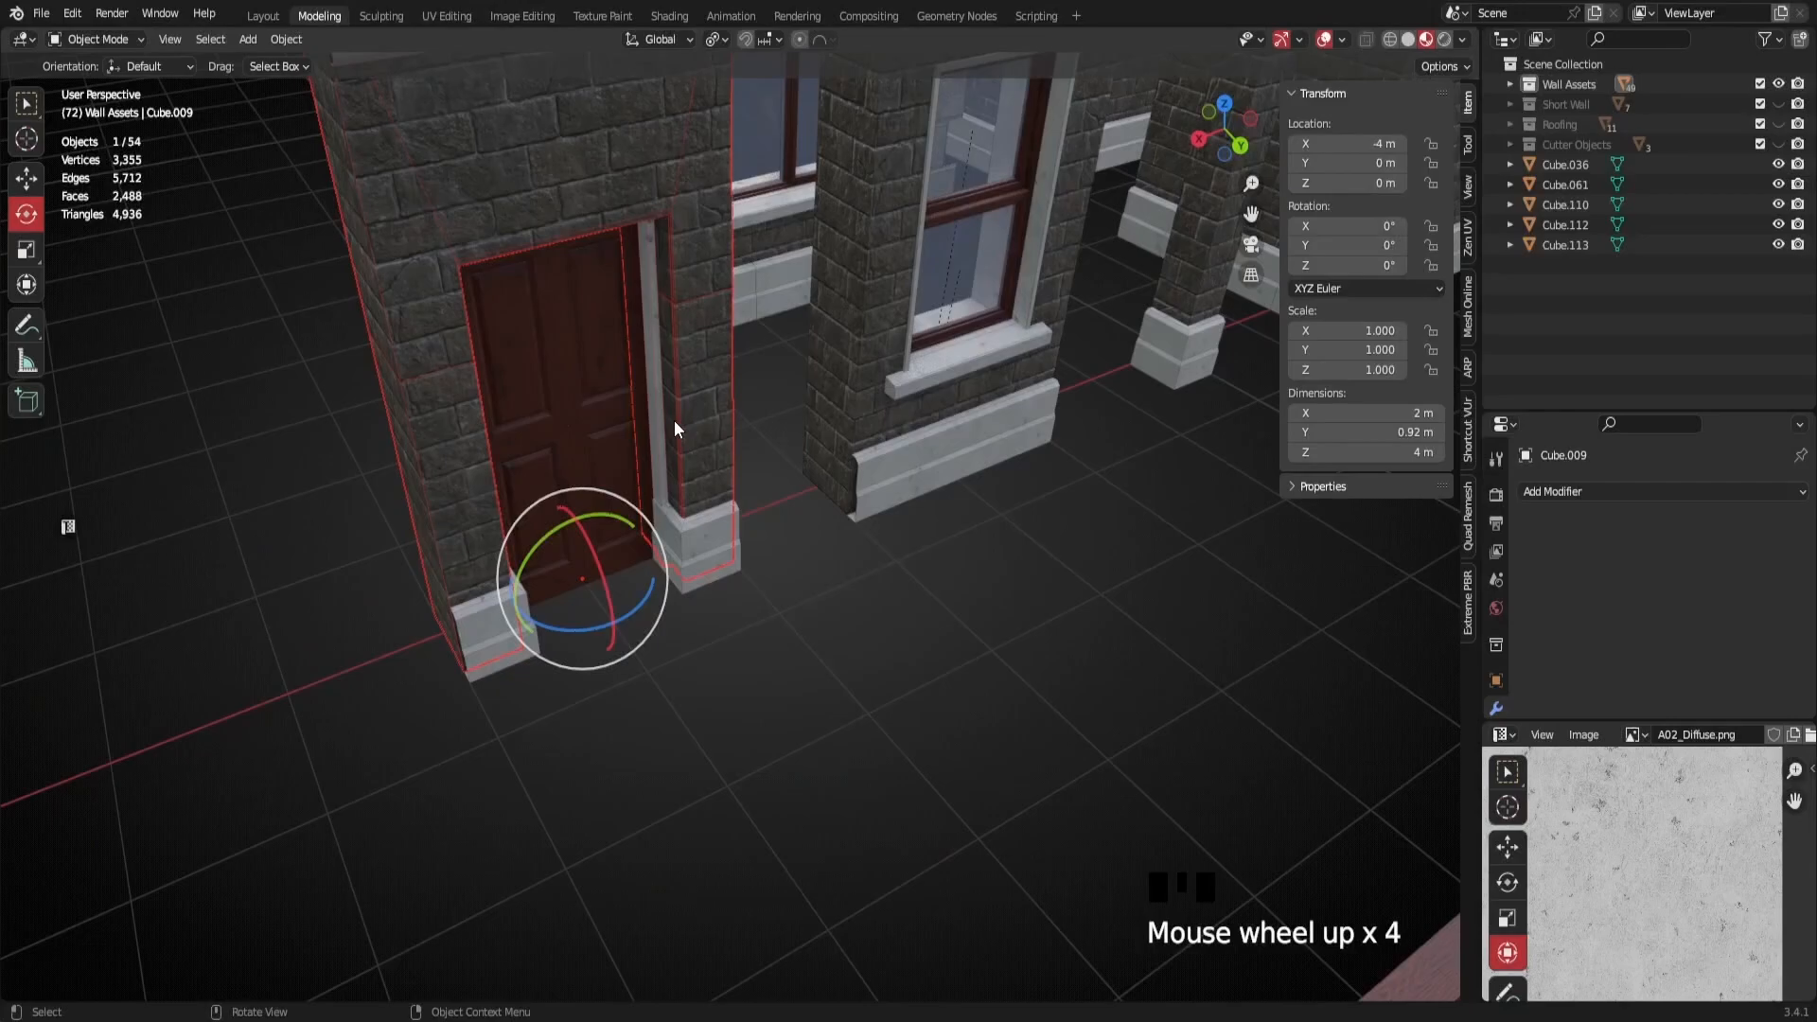
key(Tab)
middle_drag(673, 420, 783, 698)
scroll(783, 698, up, 2)
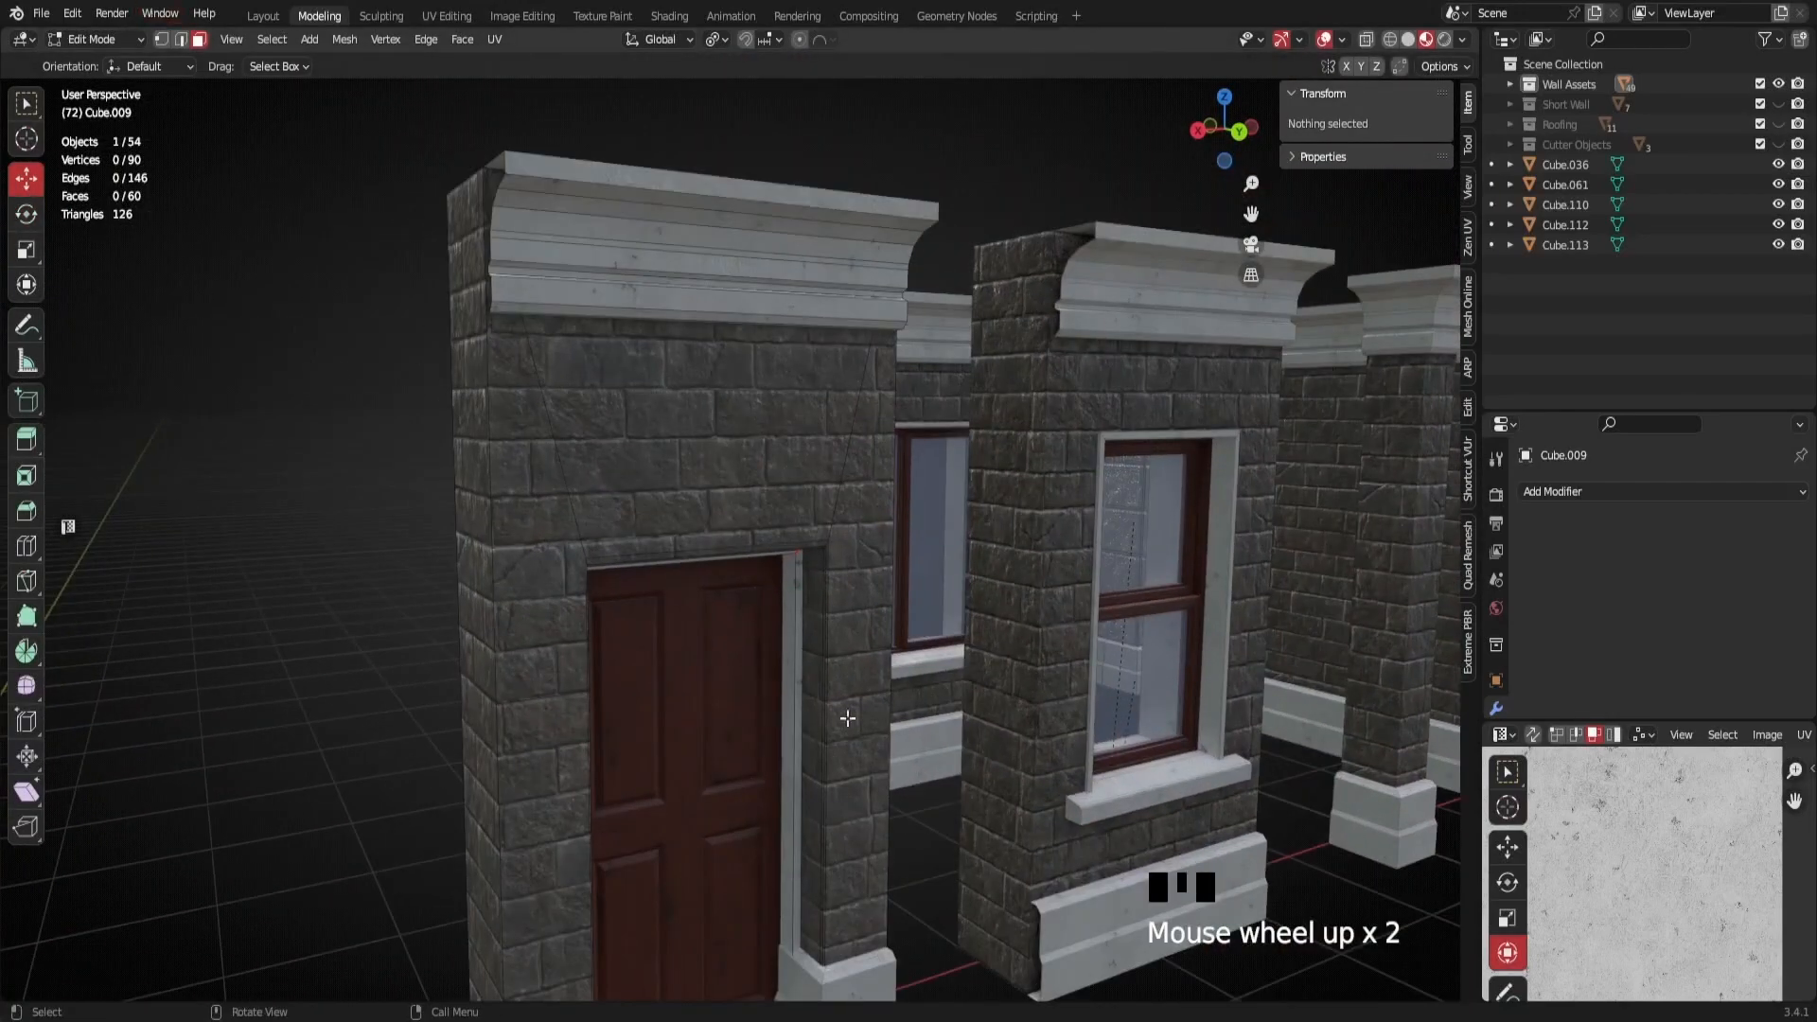
key(l)
middle_drag(798, 694, 788, 791)
key(l)
key(l)
Duplicate the selected frame faces in place, separate them into their own object and leave edit mode
key(shift+d)
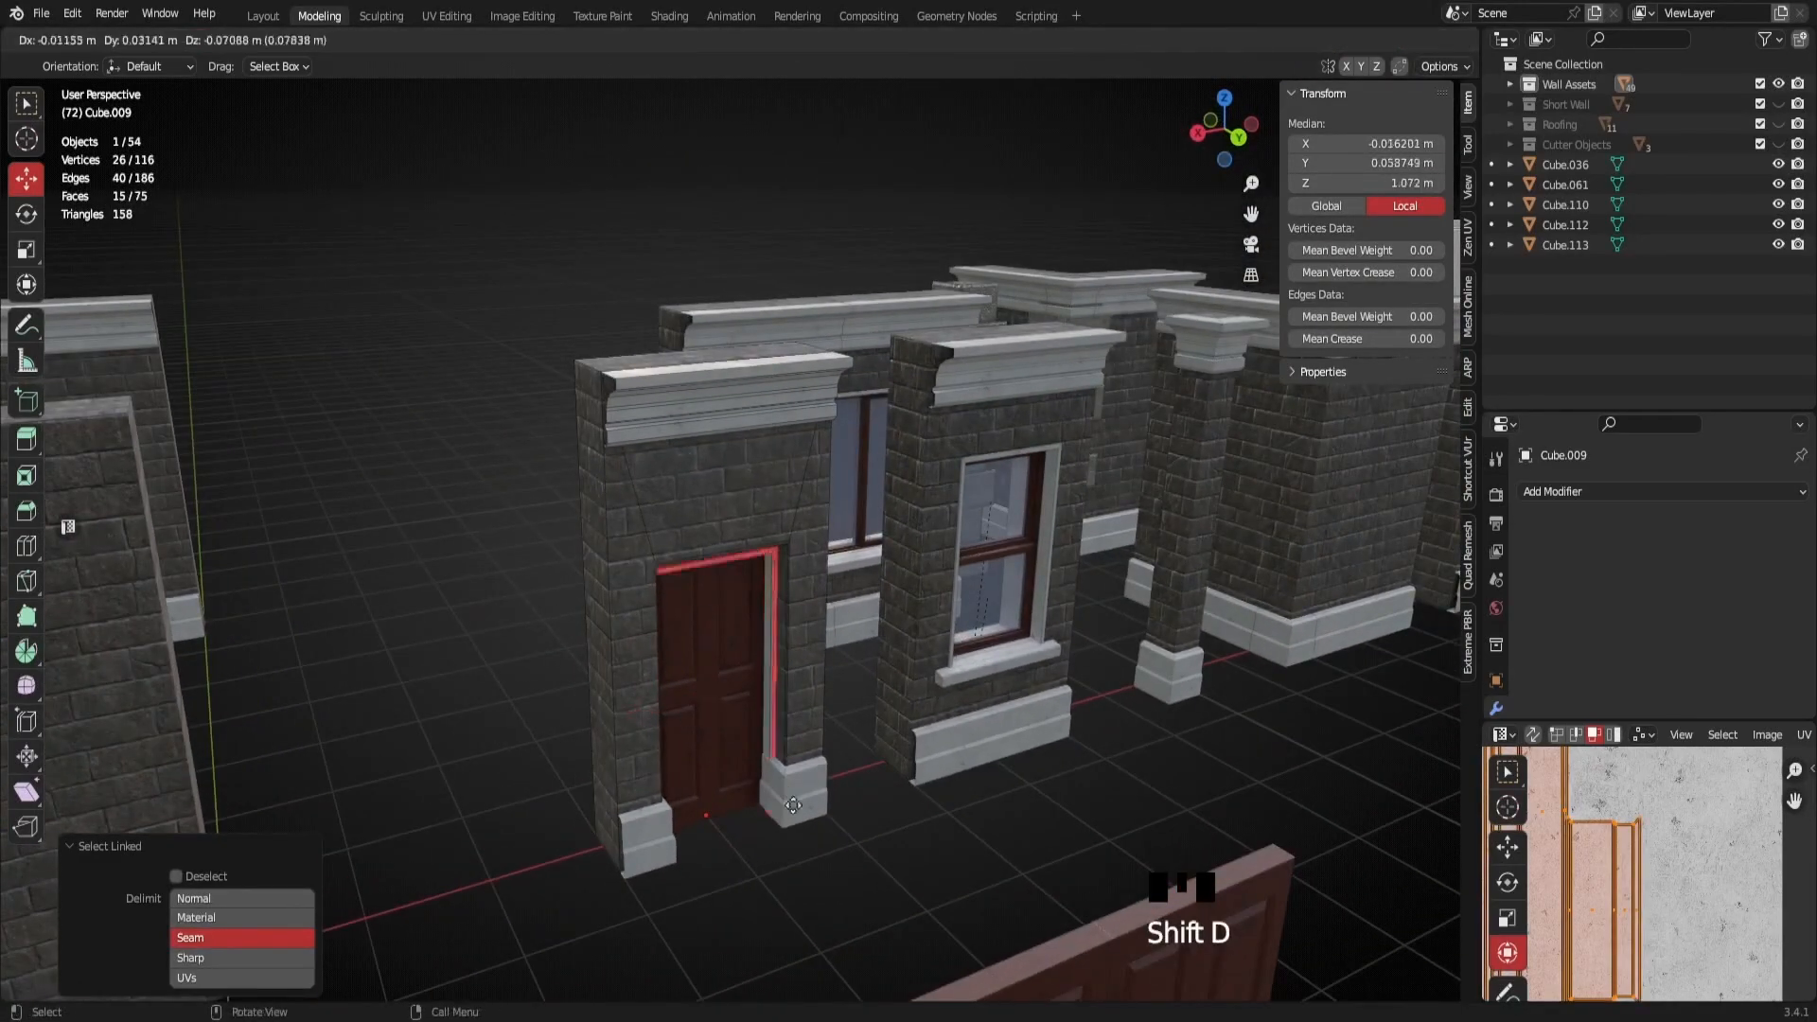
right_click(825, 864)
click(727, 852)
middle_drag(729, 859, 776, 746)
key(Tab)
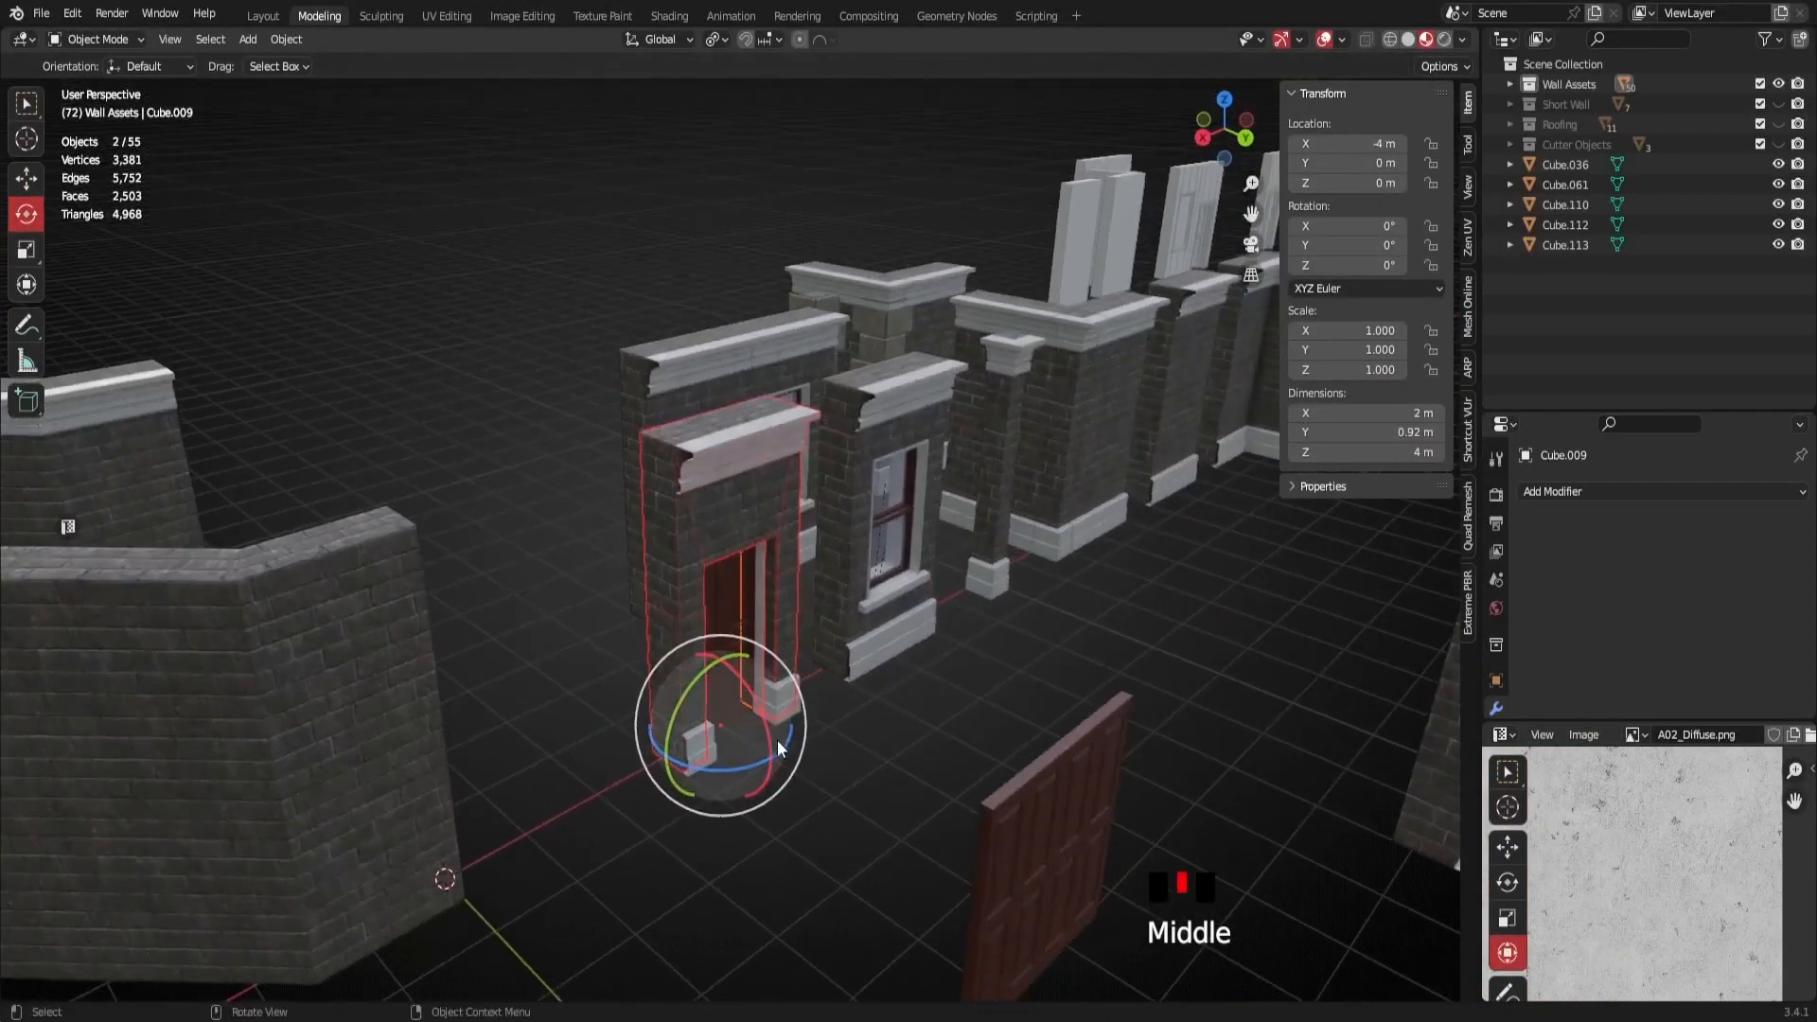
Move the separated door frame 5 m along Y and about 0.52 m along X to centre it over the paired doors
click(763, 607)
click(755, 623)
click(763, 620)
click(25, 178)
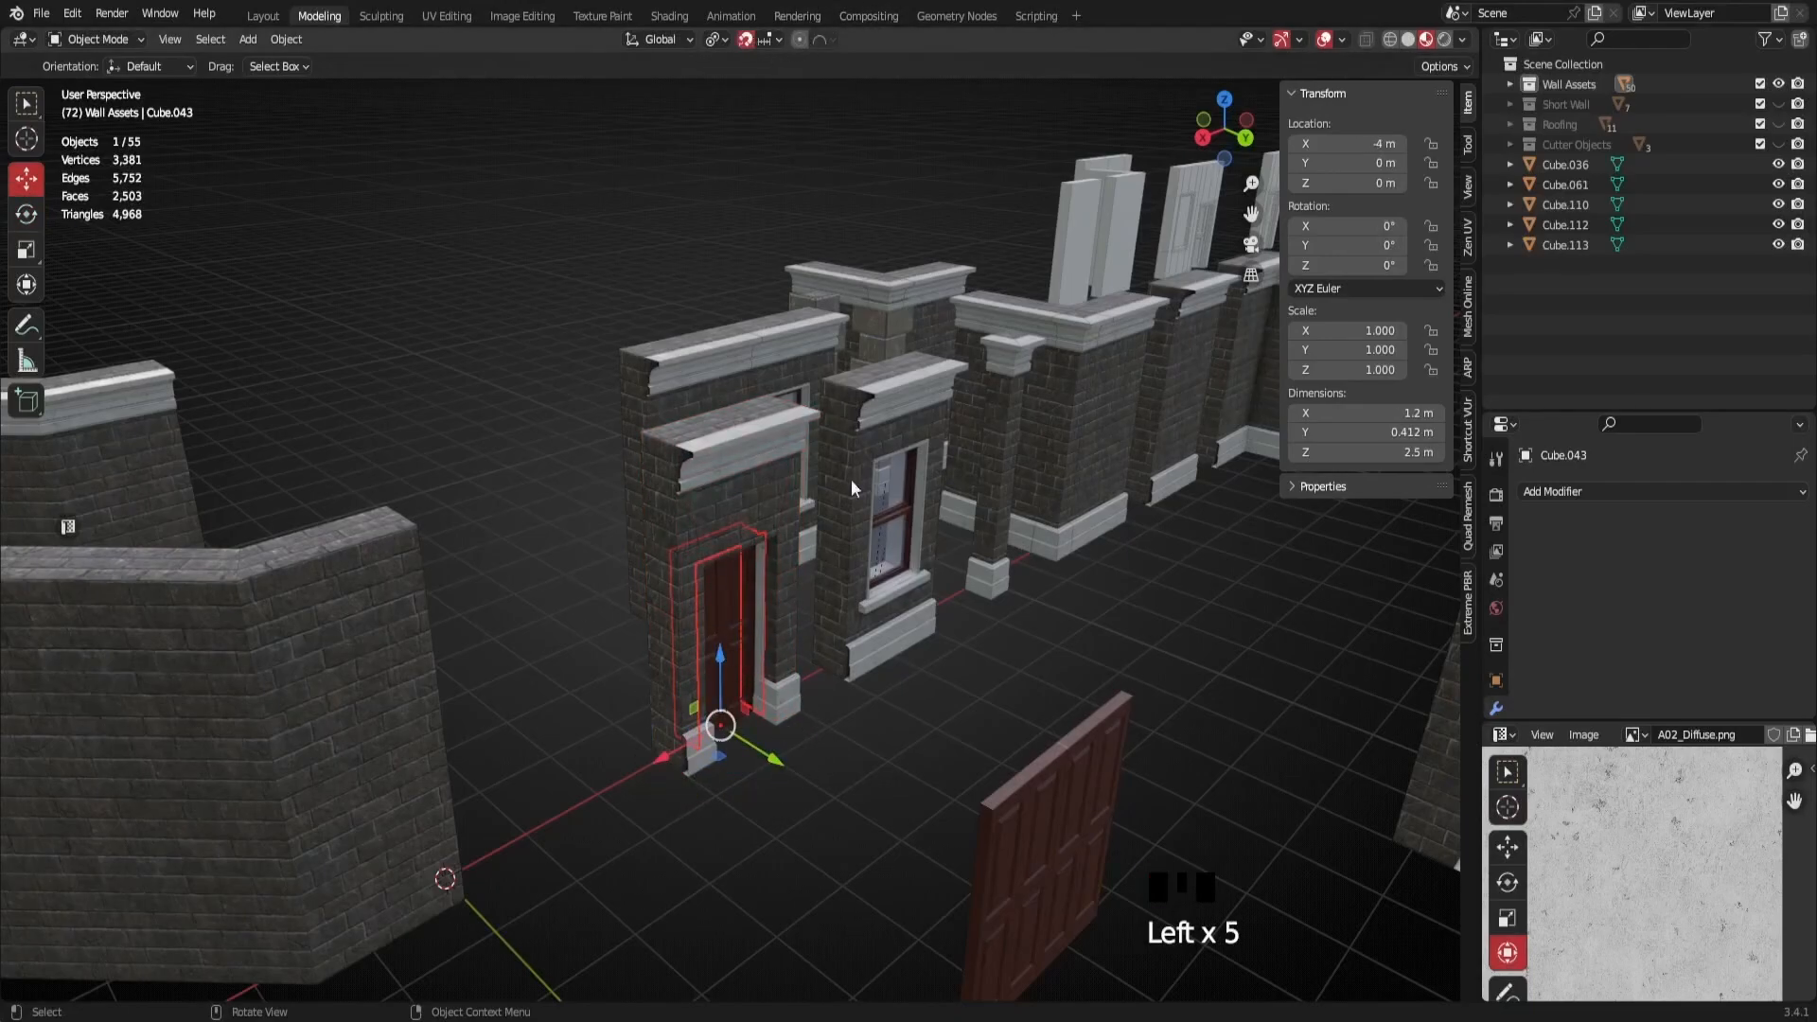
drag(784, 781, 1117, 984)
middle_drag(1117, 984, 701, 349)
scroll(866, 576, up, 2)
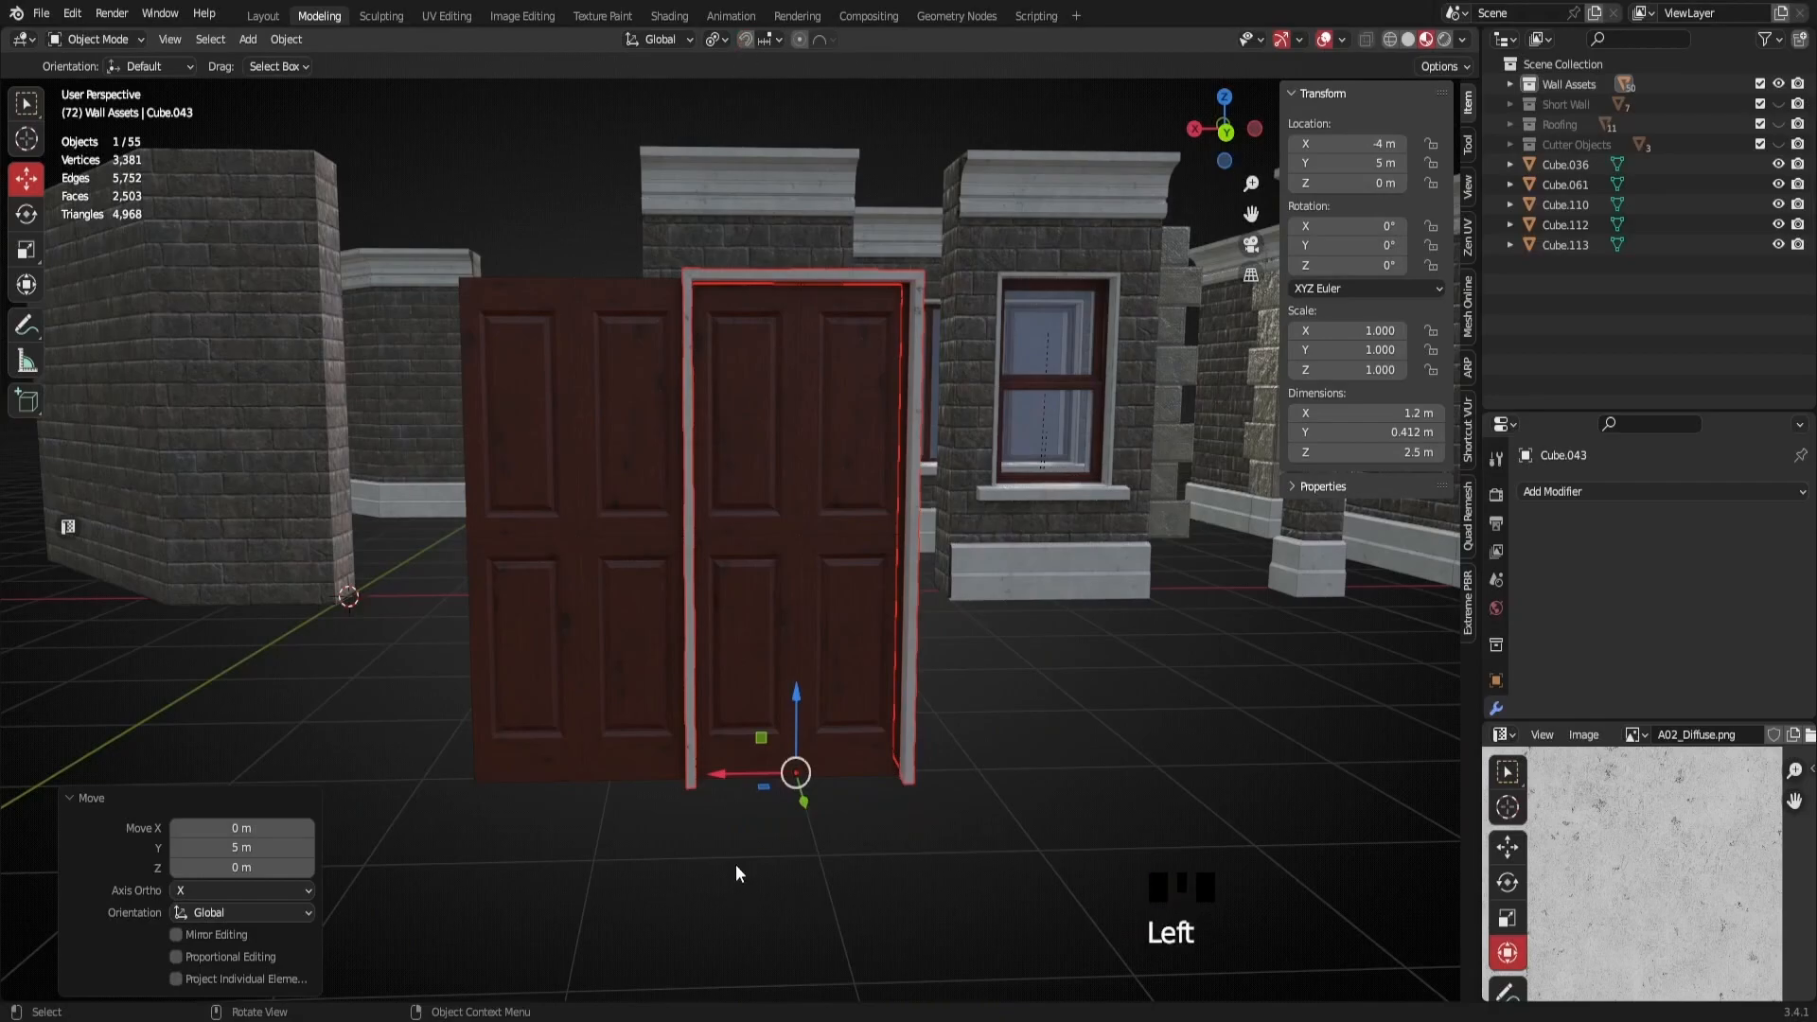
scroll(734, 872, up, 1)
drag(742, 890, 598, 930)
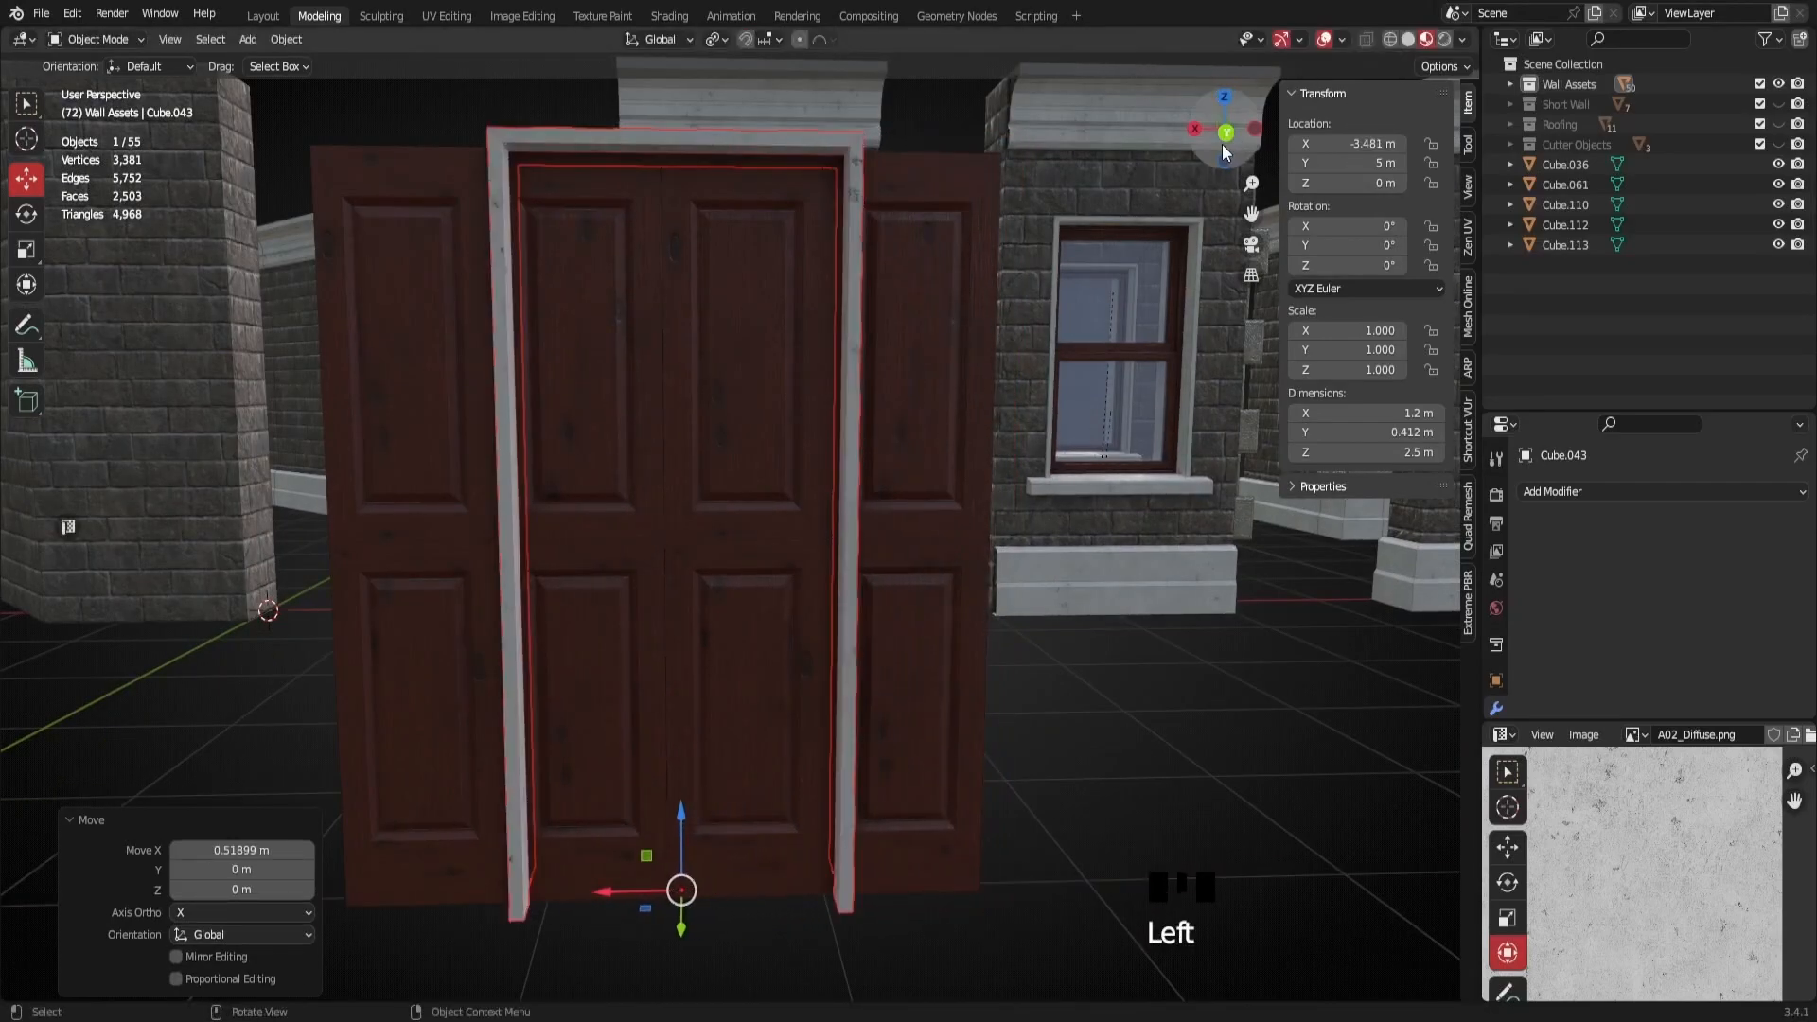
Isolate the separated door frame together with both paired doors in local view, seen from the back
shift+click(918, 322)
shift+click(624, 404)
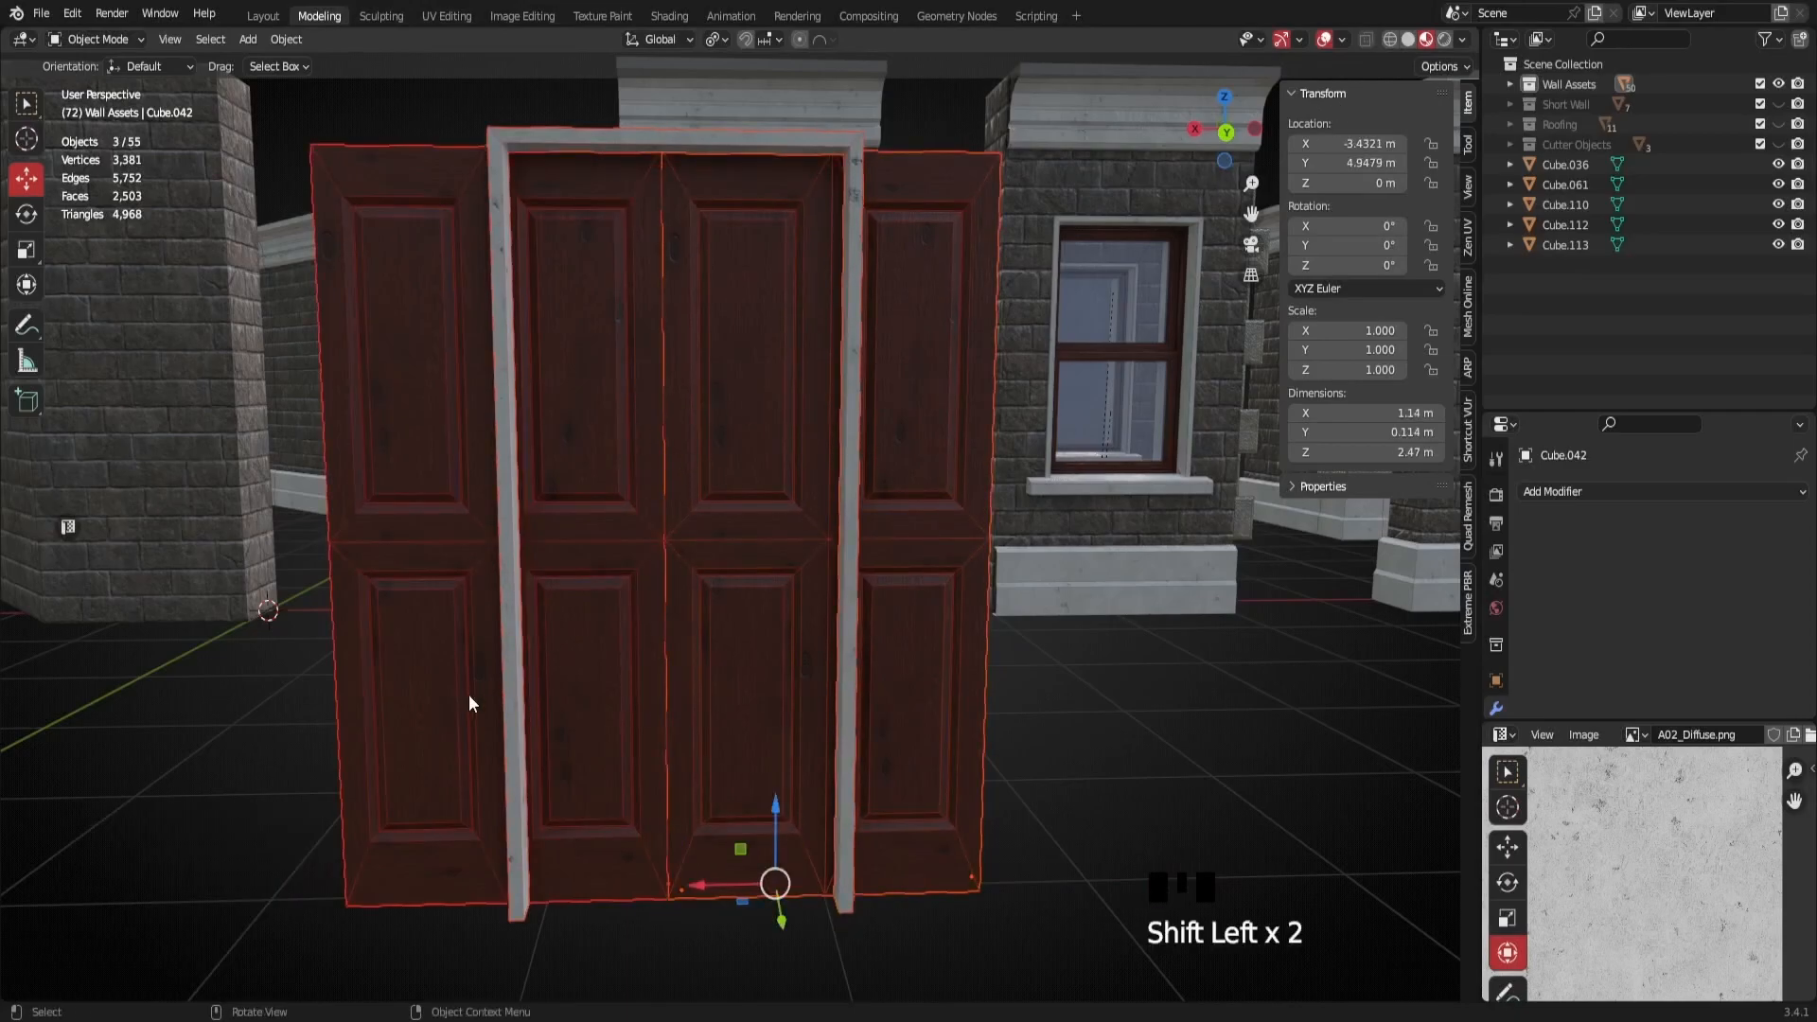
key(KP_Divide)
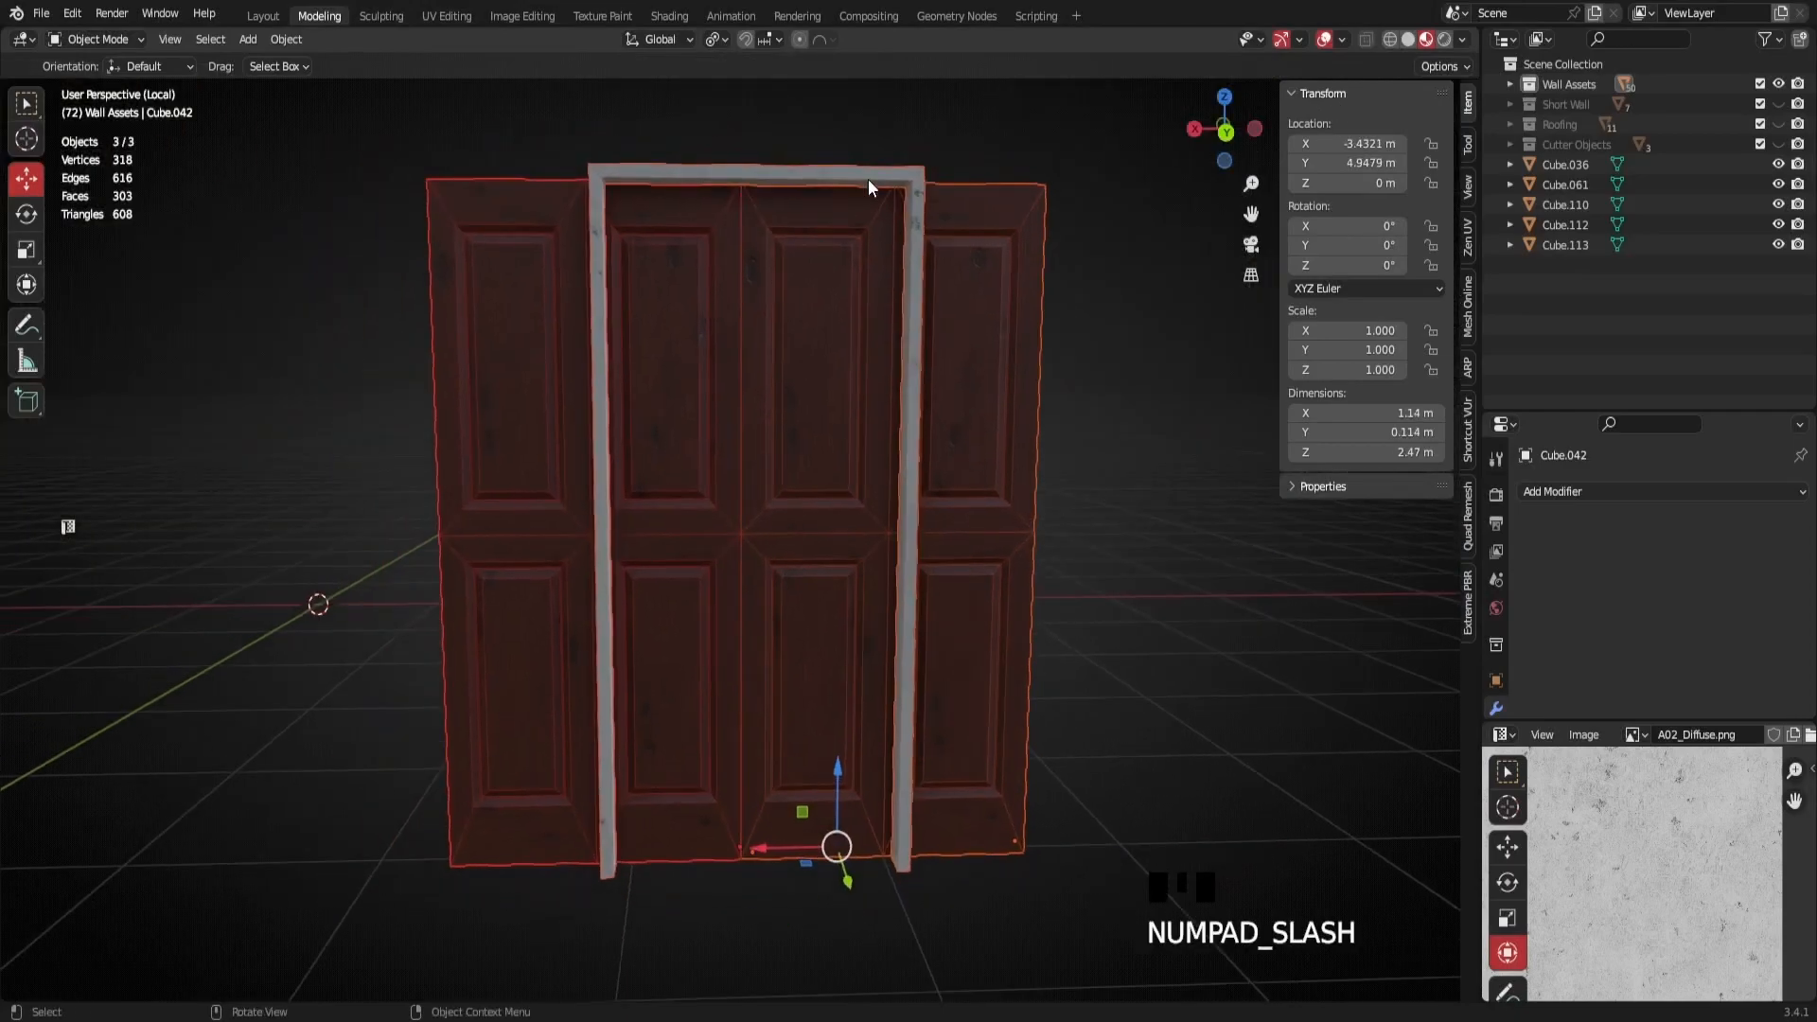
click(1223, 140)
shift+middle_drag(934, 663, 814, 649)
scroll(729, 627, up, 9)
scroll(758, 632, up, 3)
scroll(895, 650, down, 9)
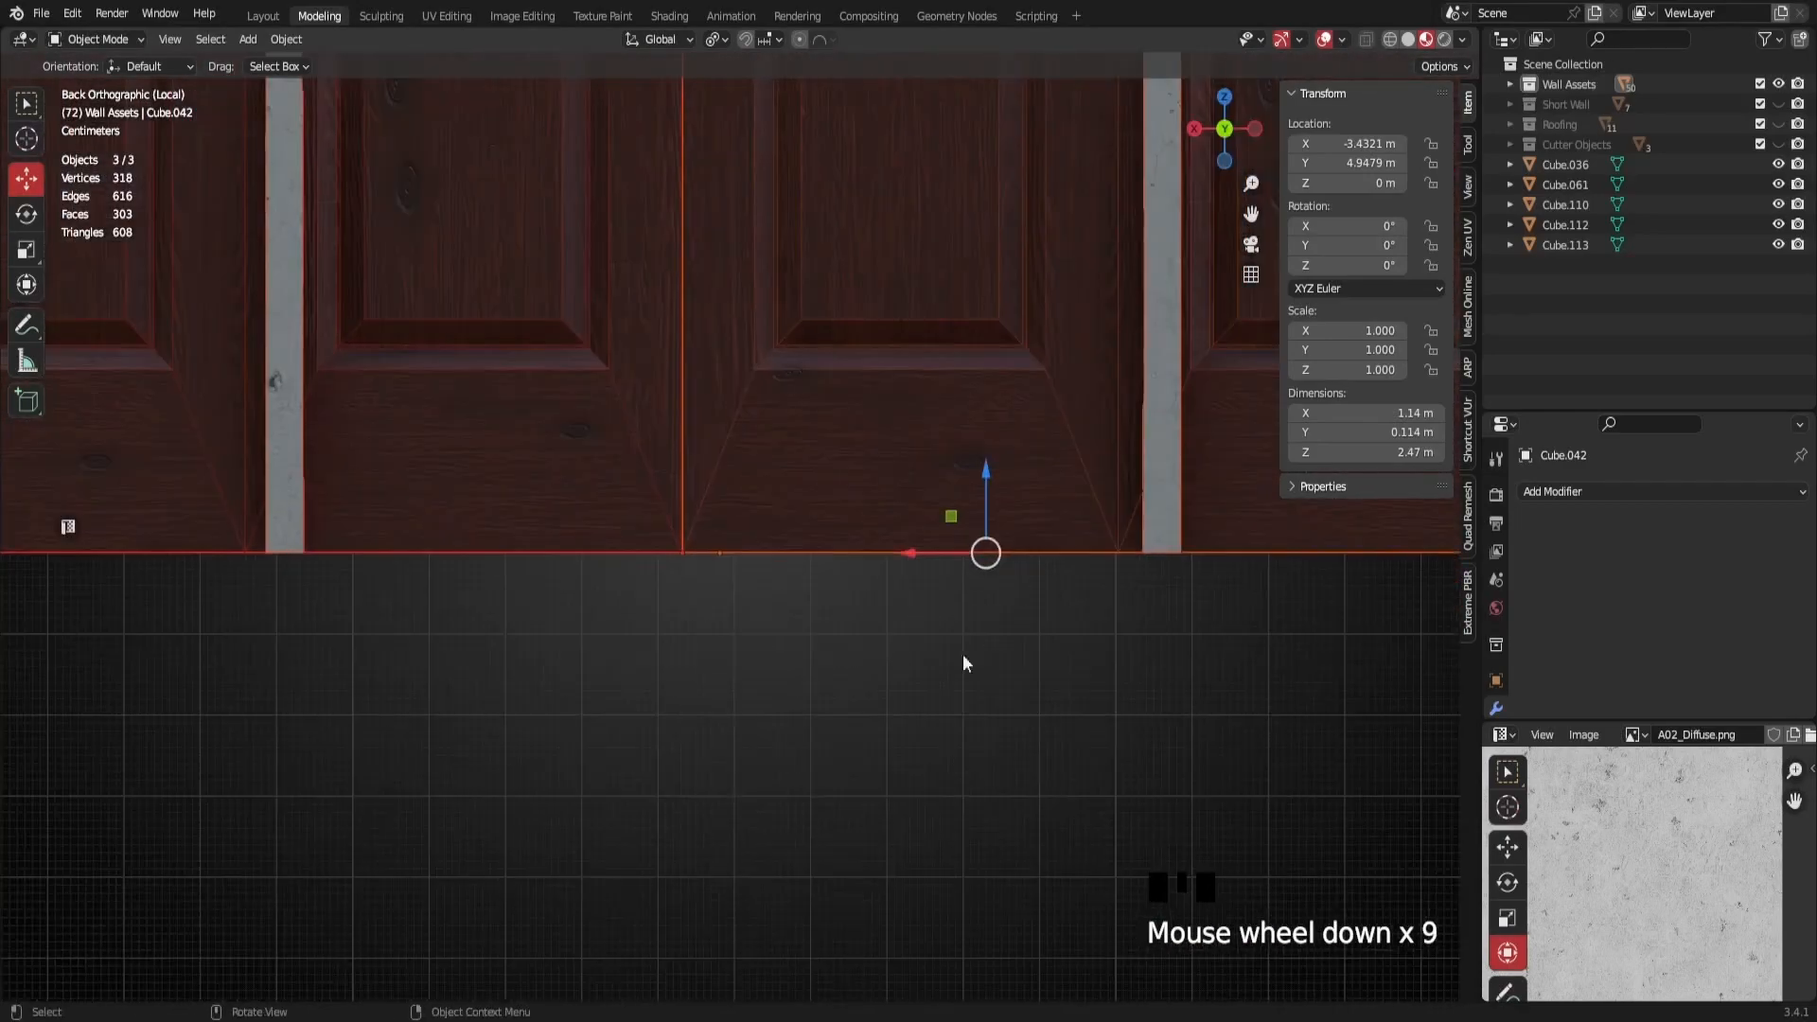
Move the door frame alone about 0.05 m along X so its origin sits at the gap between the two doors
click(1154, 522)
click(1155, 523)
scroll(600, 636, up, 6)
shift+middle_drag(601, 636, 923, 563)
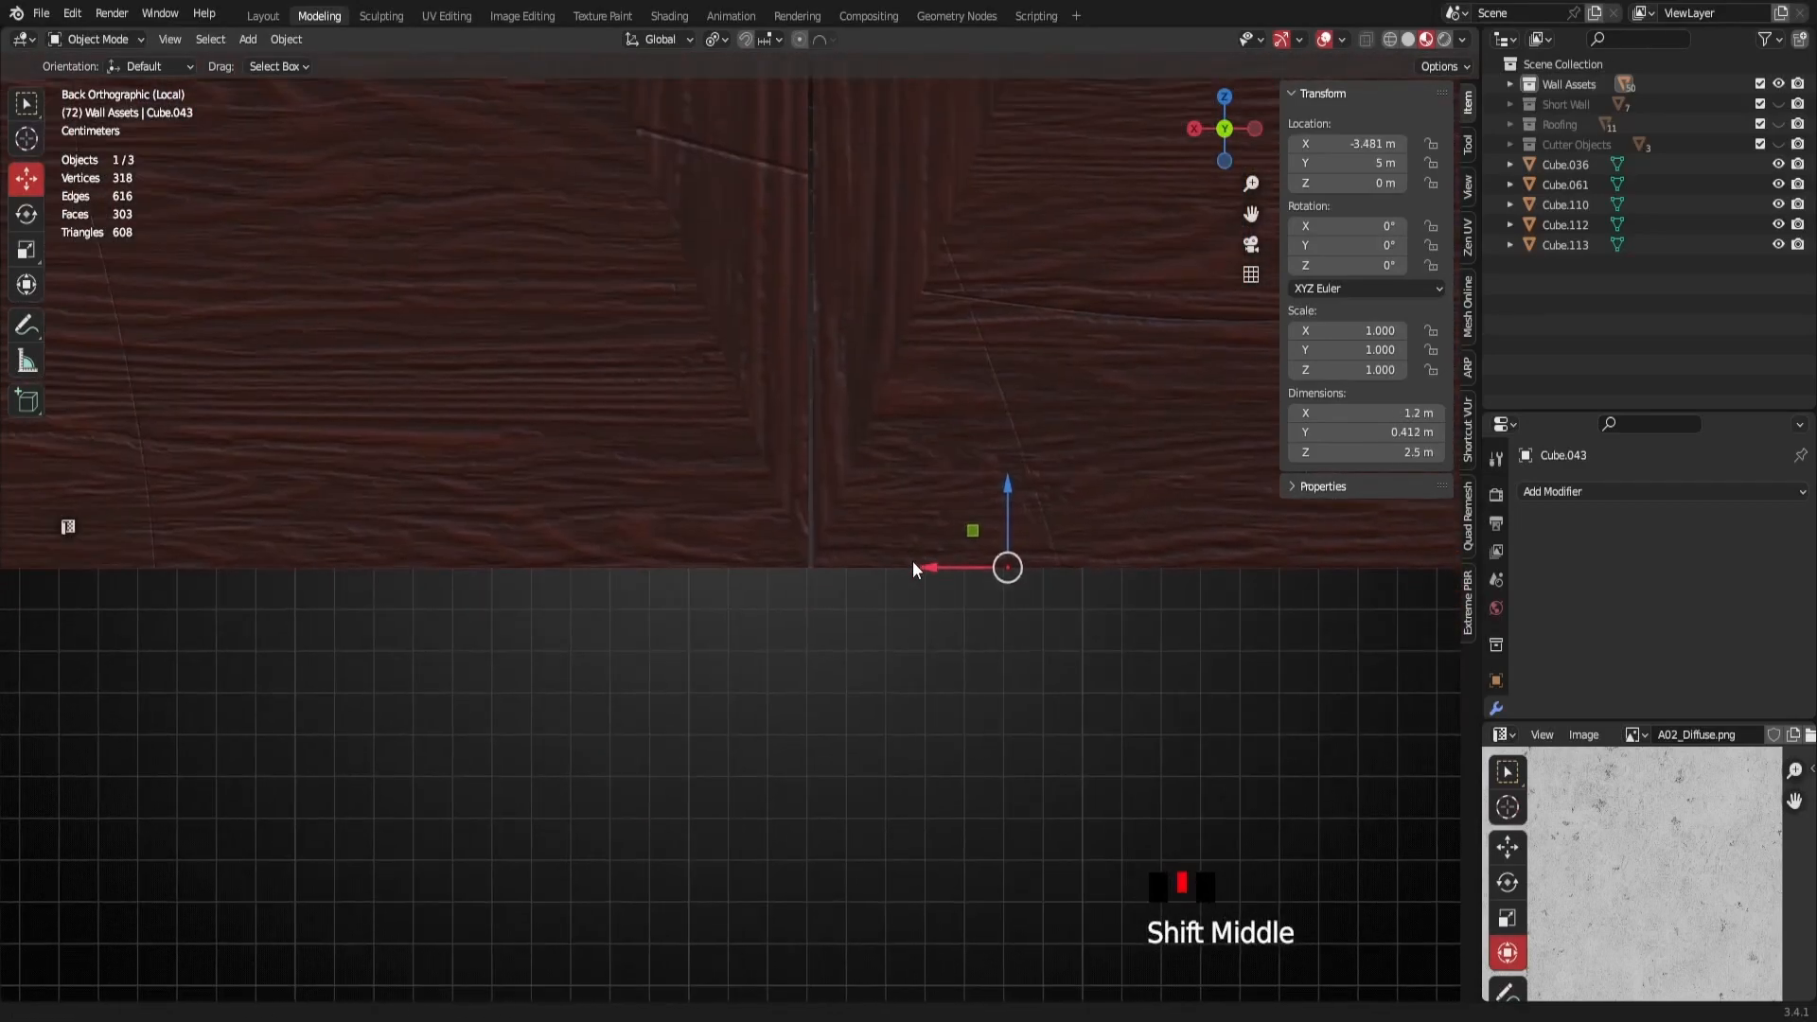
scroll(1005, 667, up, 5)
shift+middle_drag(1006, 662, 766, 645)
scroll(713, 645, up, 2)
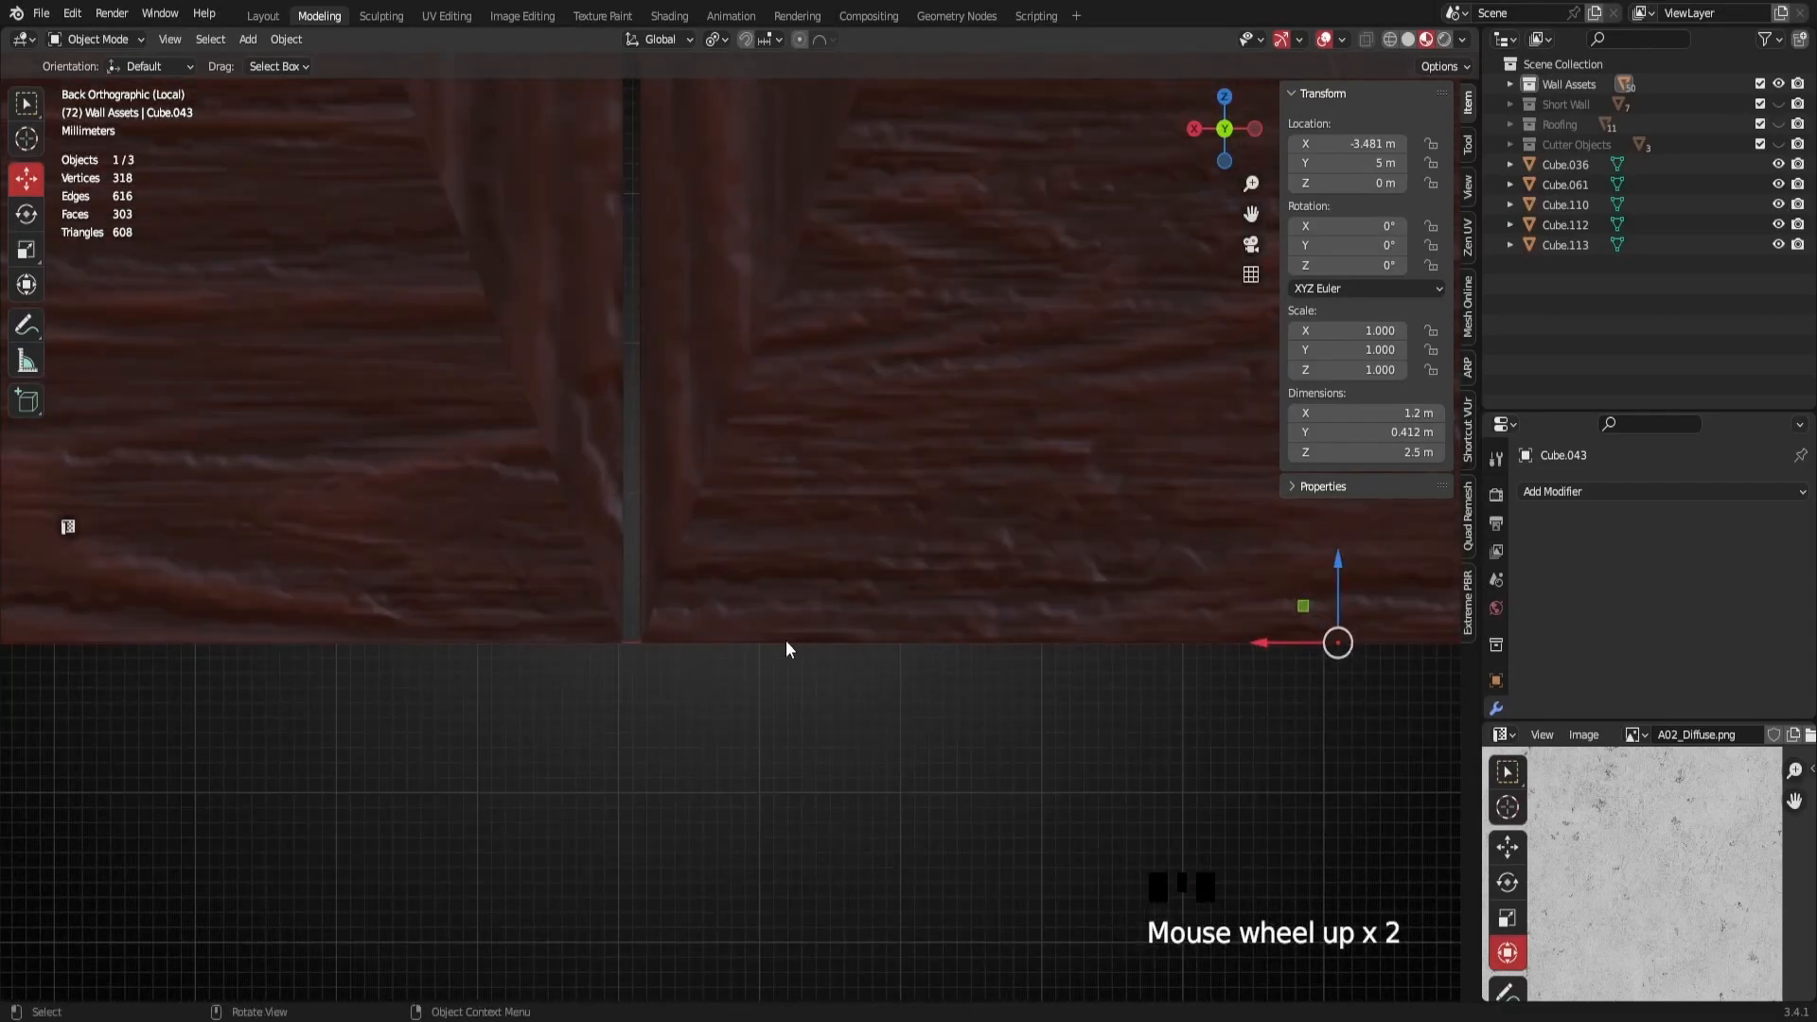
key(g)
key(x)
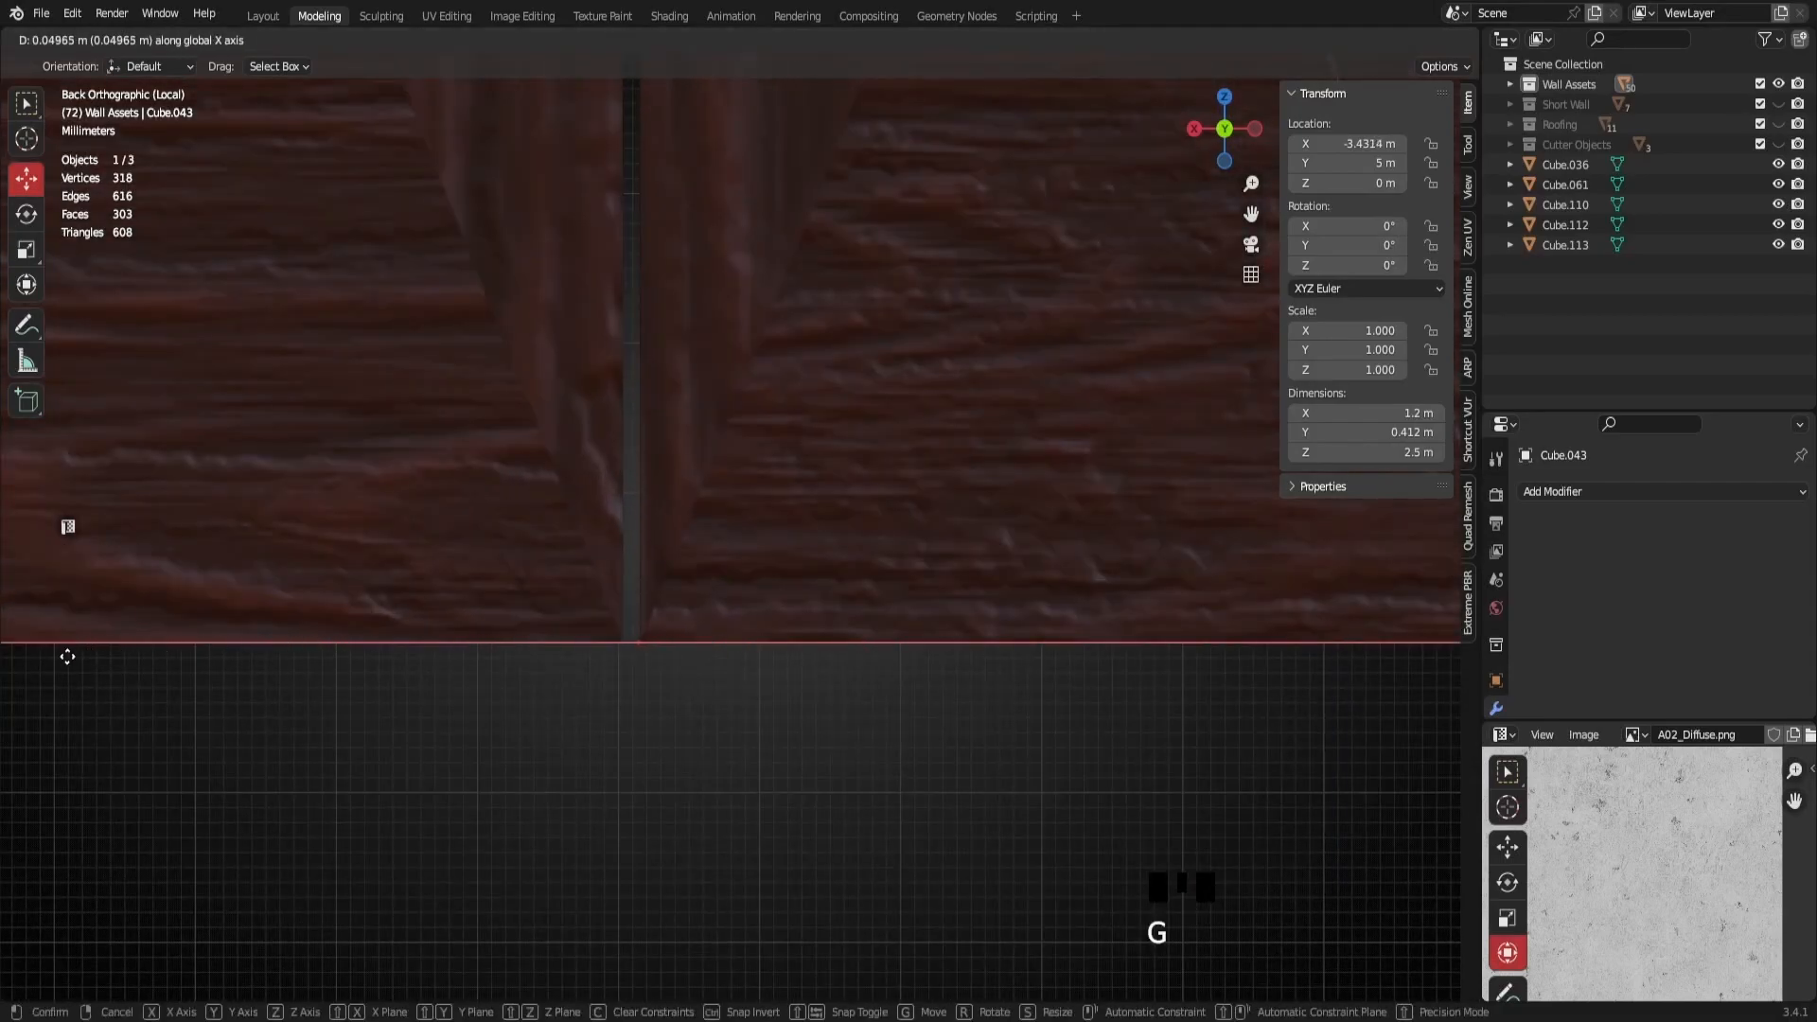
click(60, 656)
scroll(633, 523, down, 20)
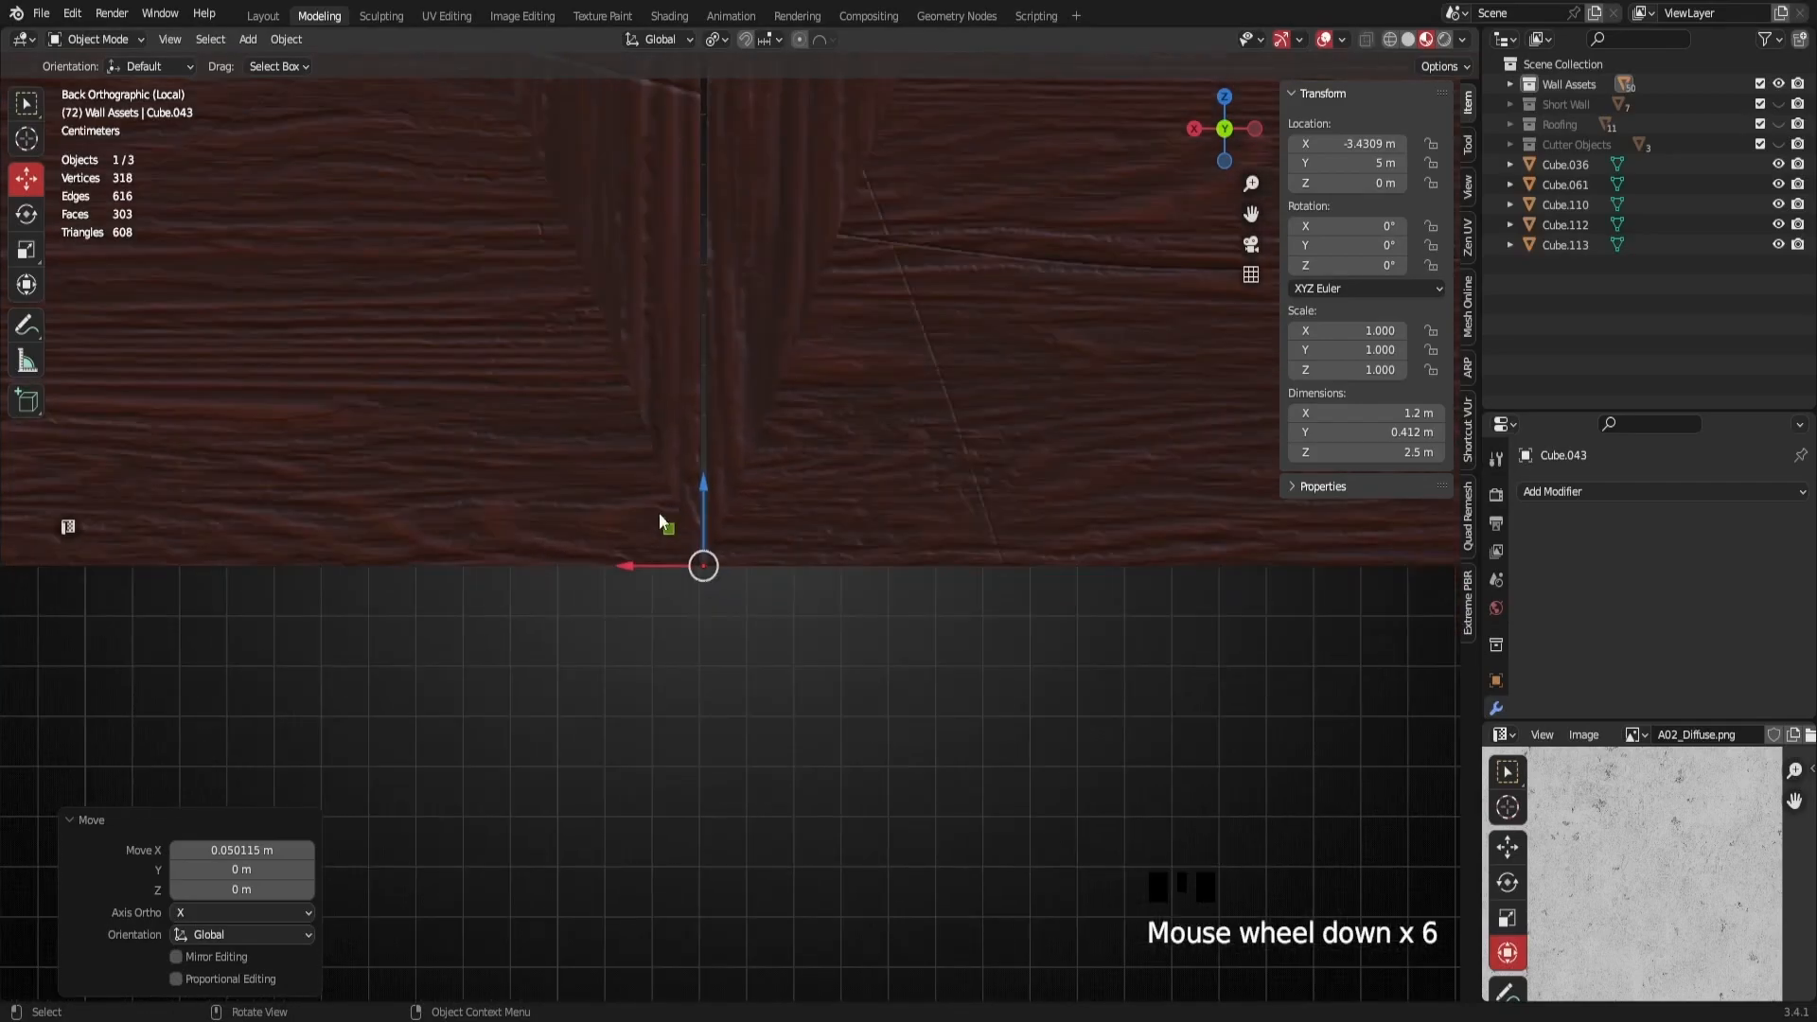
middle_drag(835, 293, 897, 414)
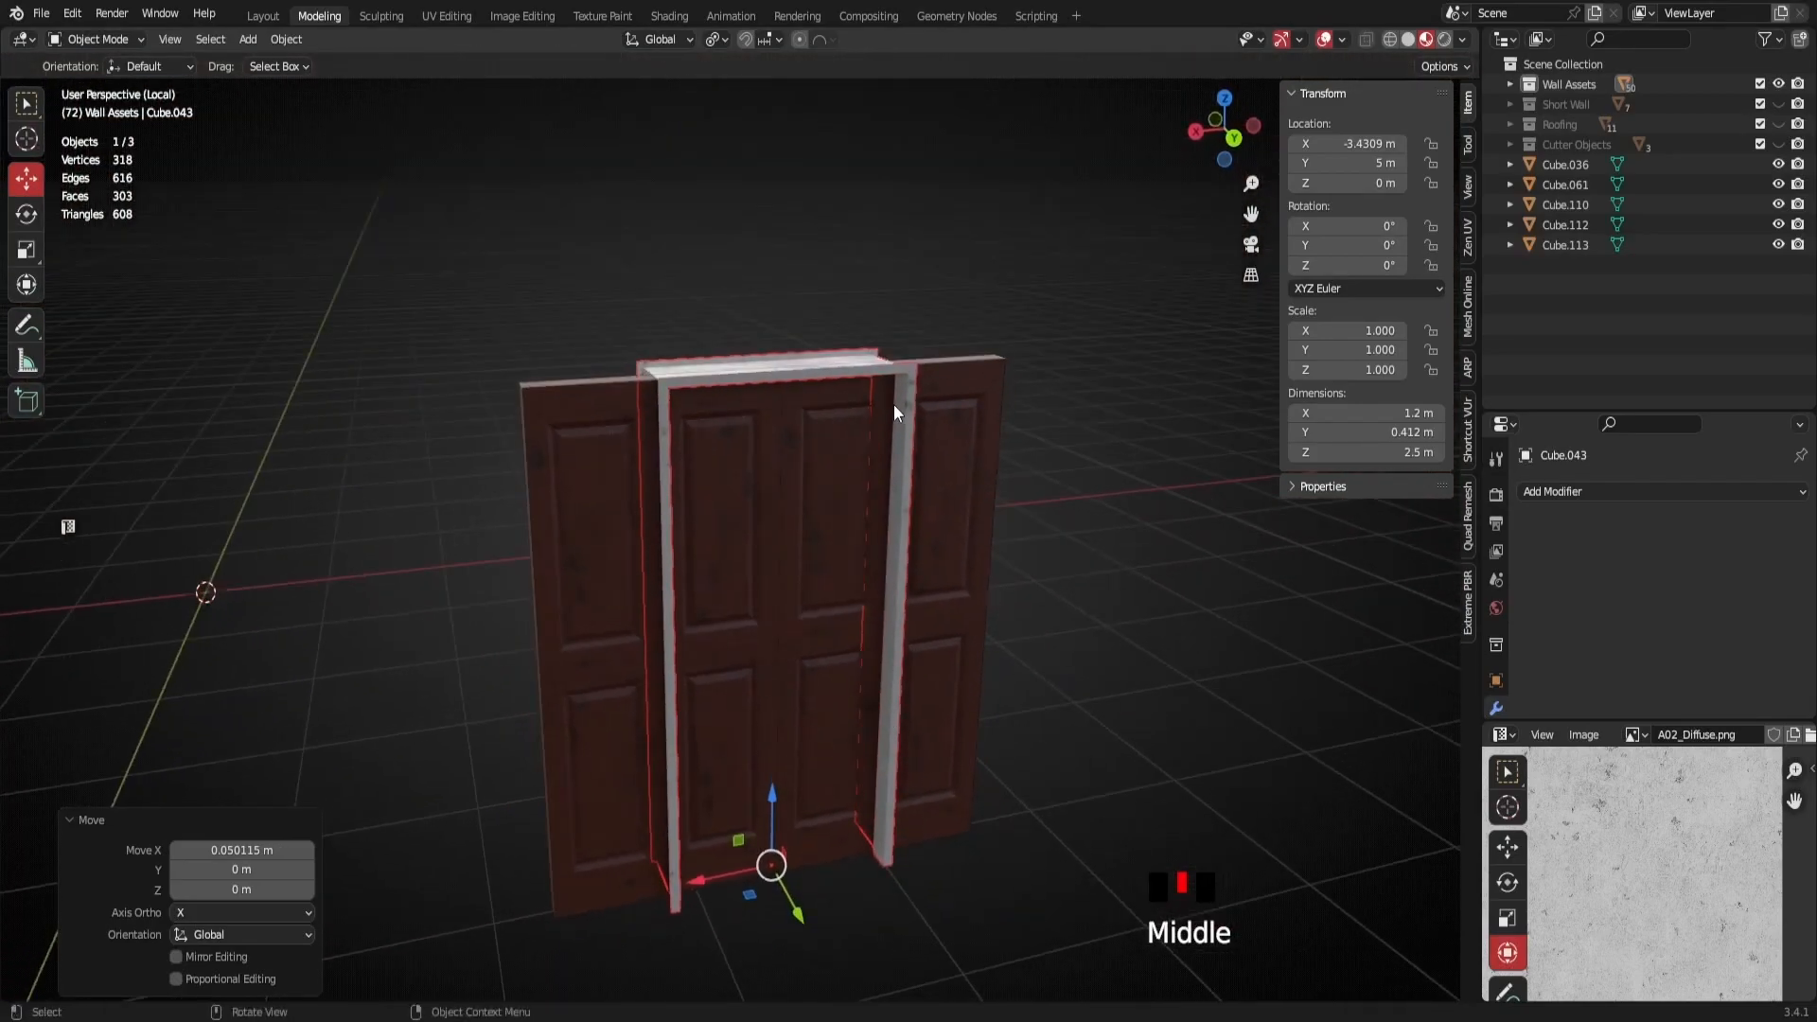
Edit the door frame's mesh and add a centred loop cut across its top piece
click(912, 390)
key(Tab)
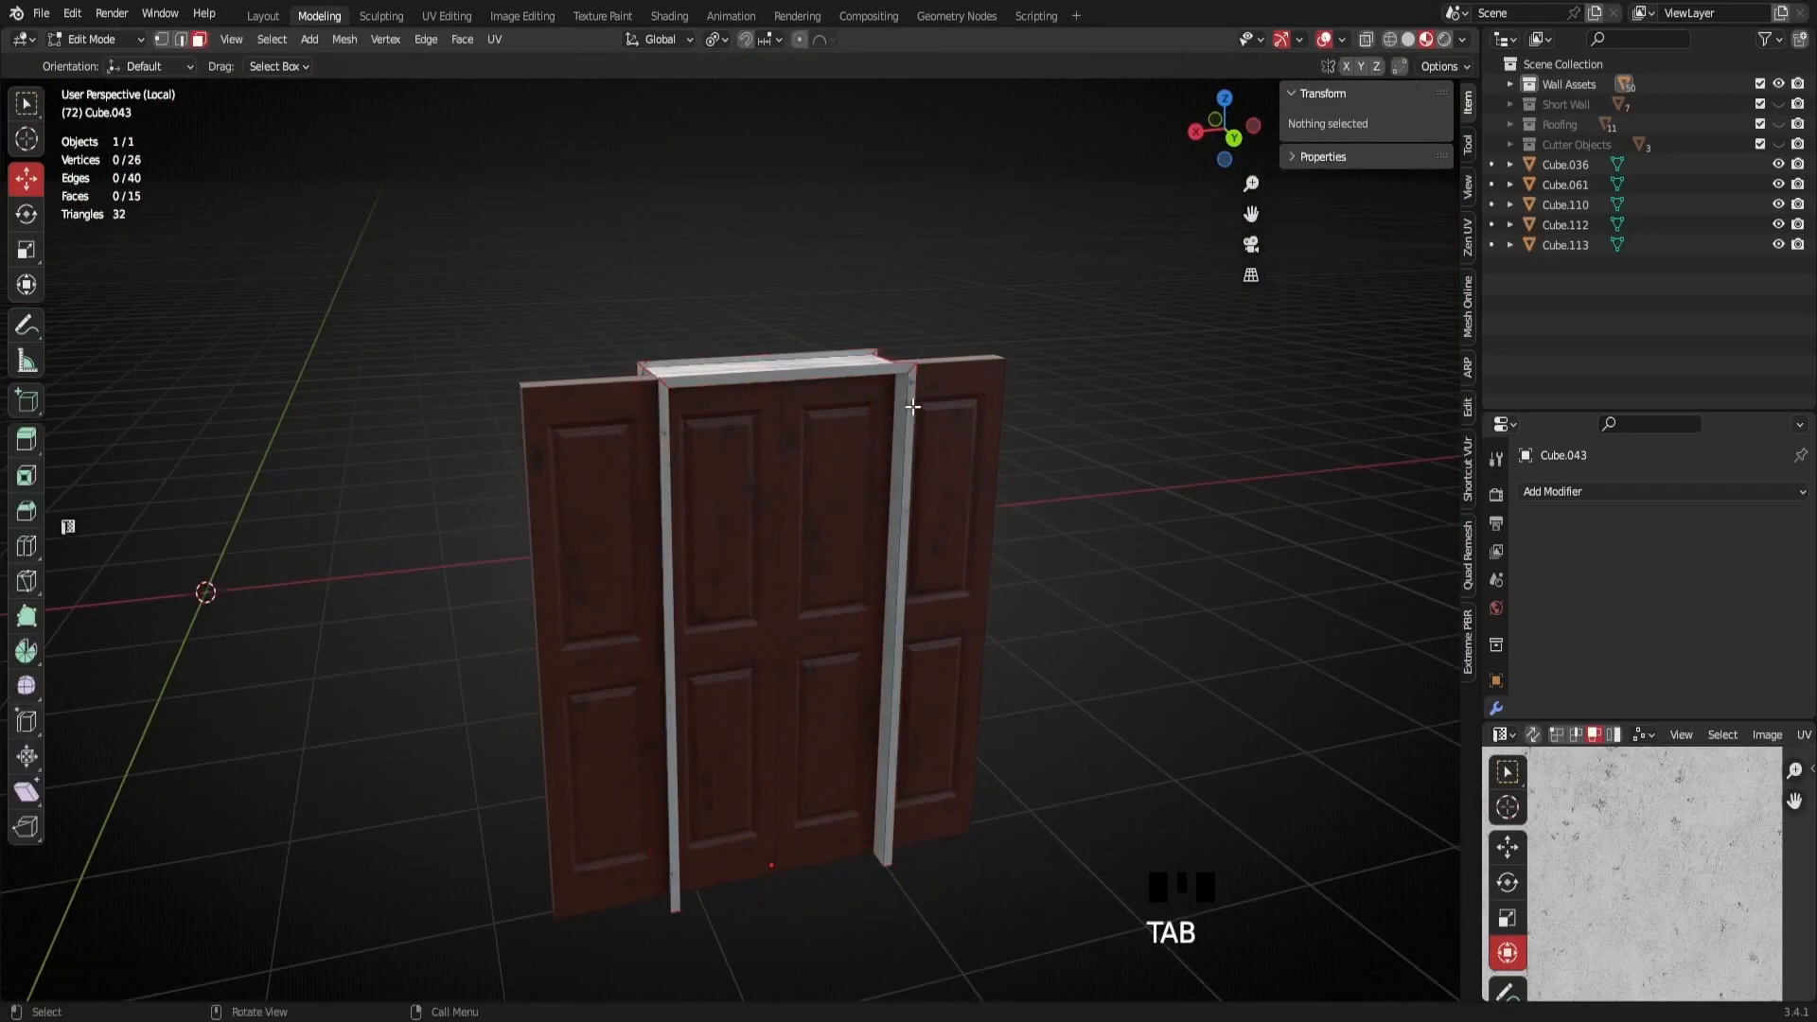
click(759, 370)
right_click(761, 371)
middle_drag(762, 371, 834, 548)
scroll(768, 516, up, 4)
Delete the faces of one half of the frame, from the centre cut to its side post, and leave edit mode
alt+click(872, 562)
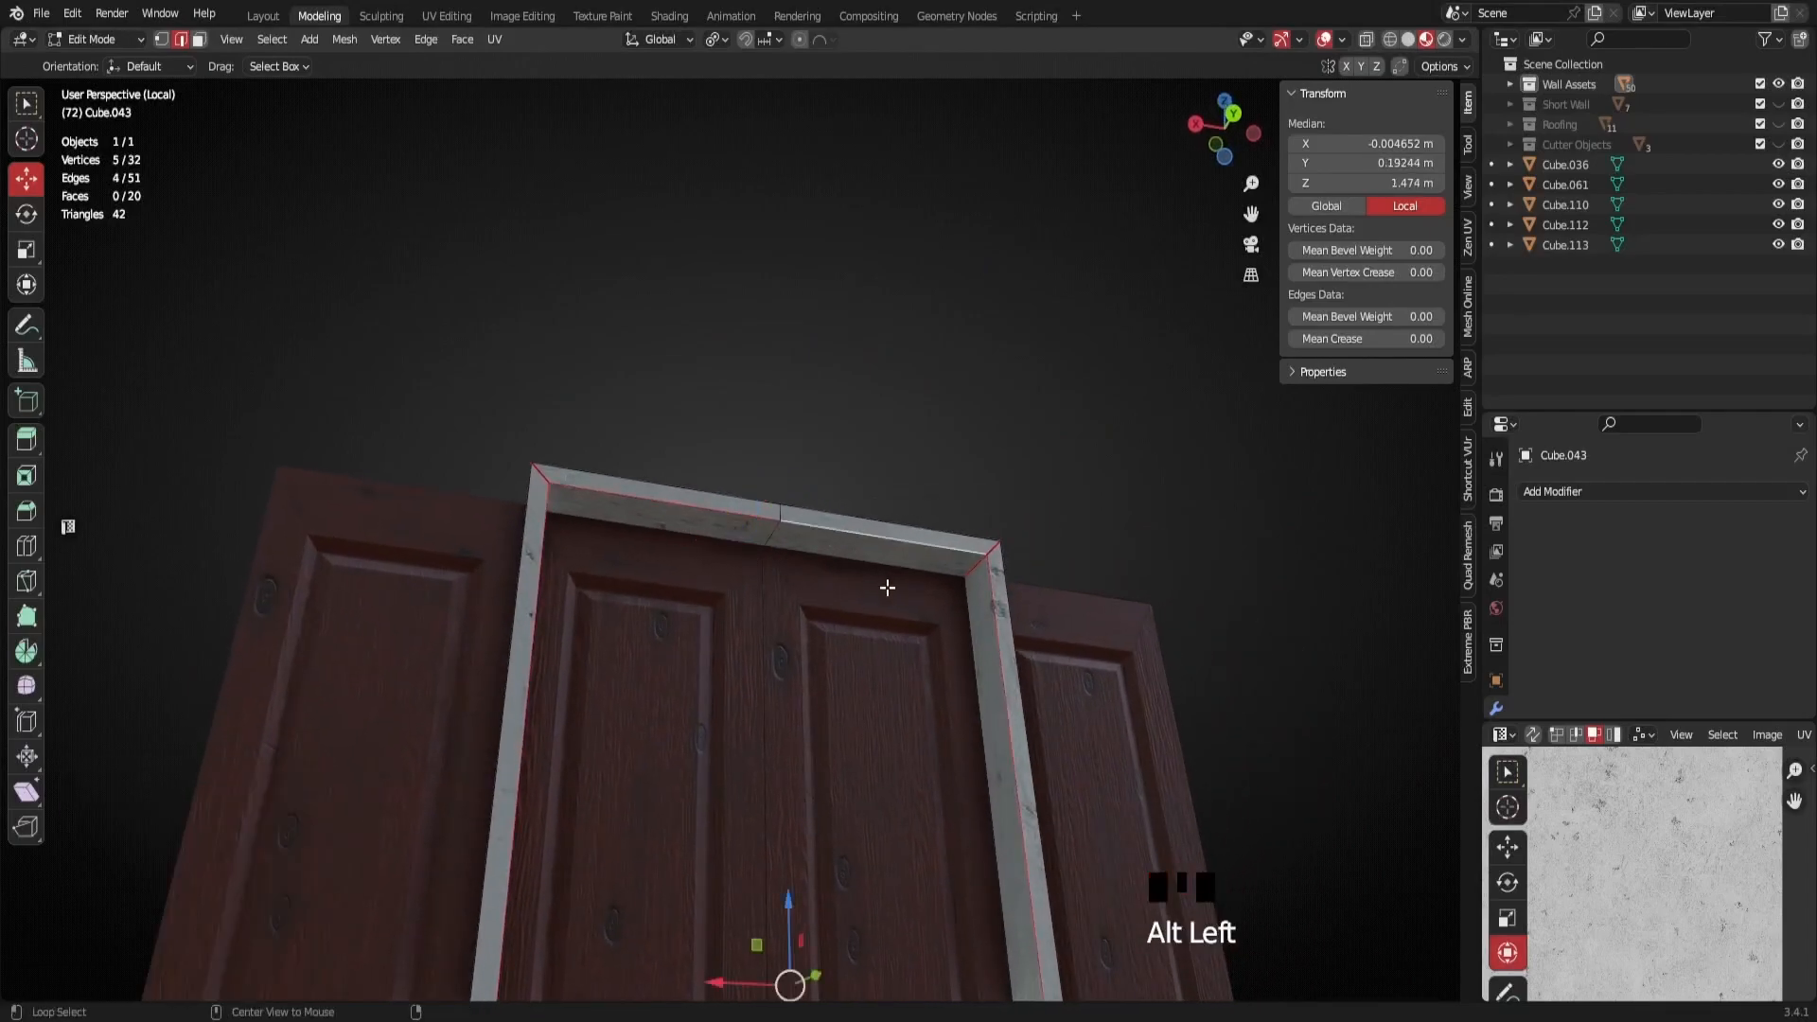
click(201, 39)
scroll(1006, 543, down, 2)
alt+click(923, 600)
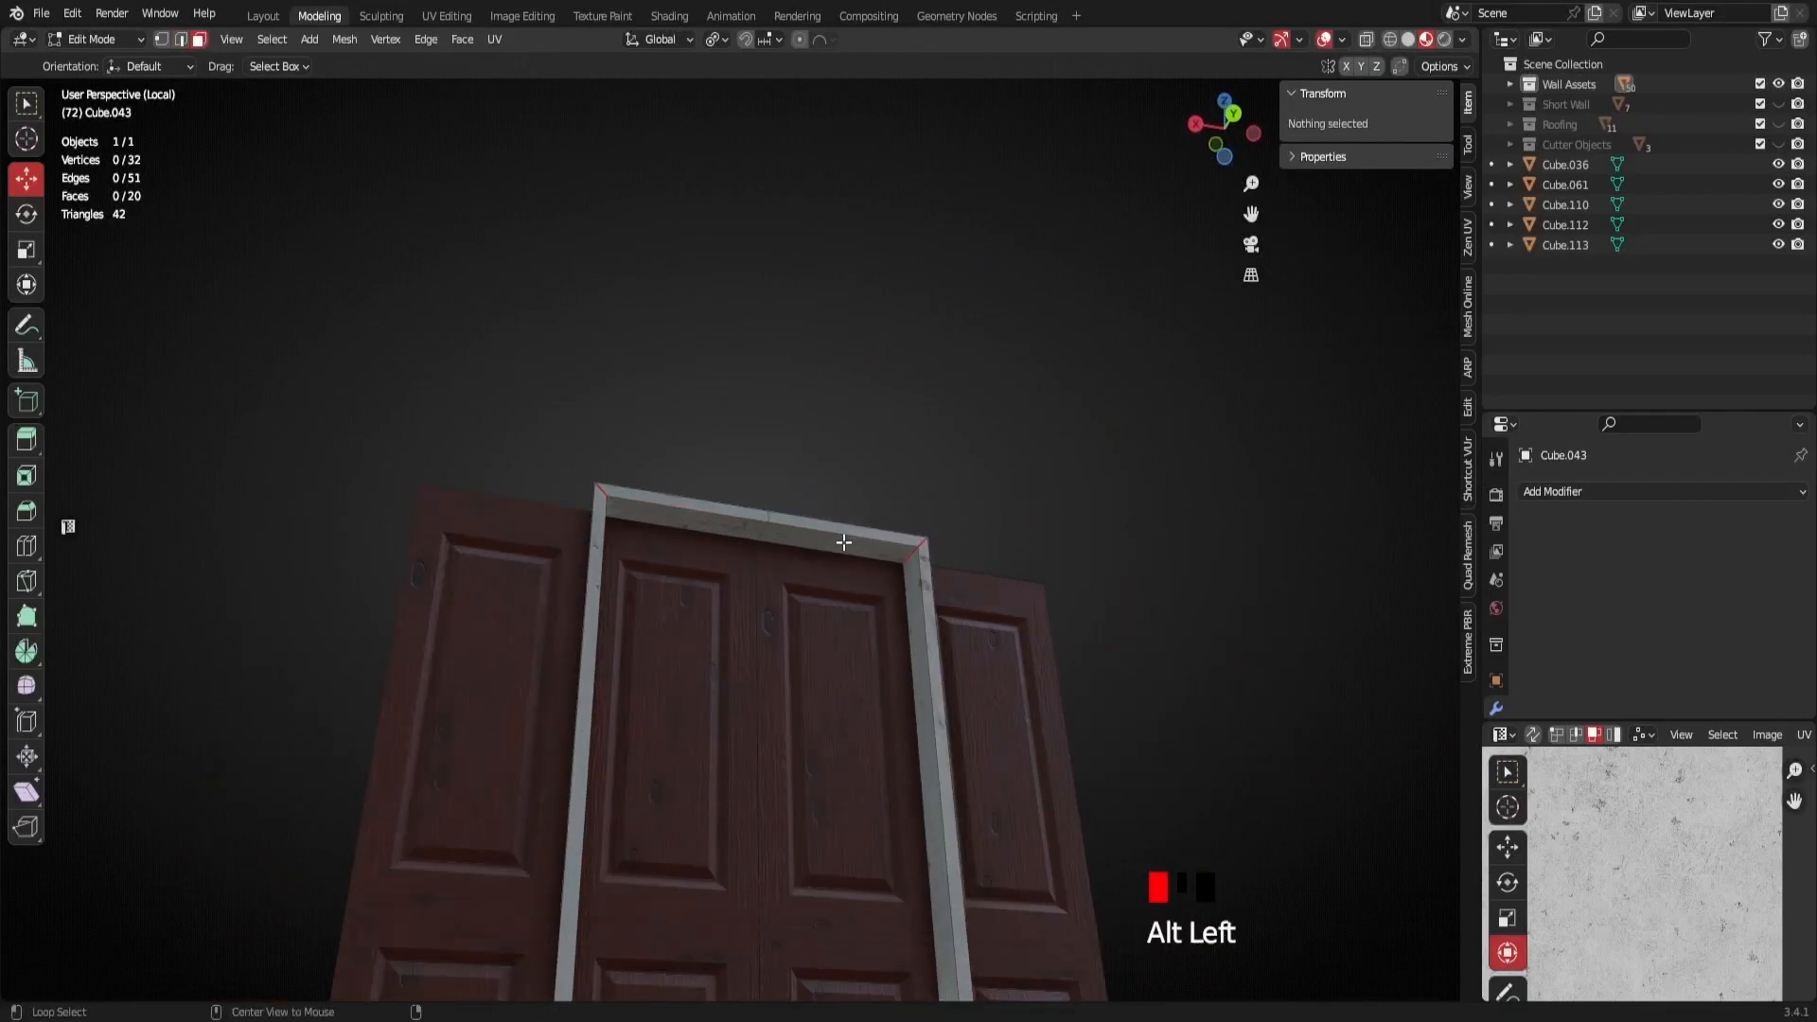
alt+scroll(923, 599, down, 3)
alt+shift+click(928, 658)
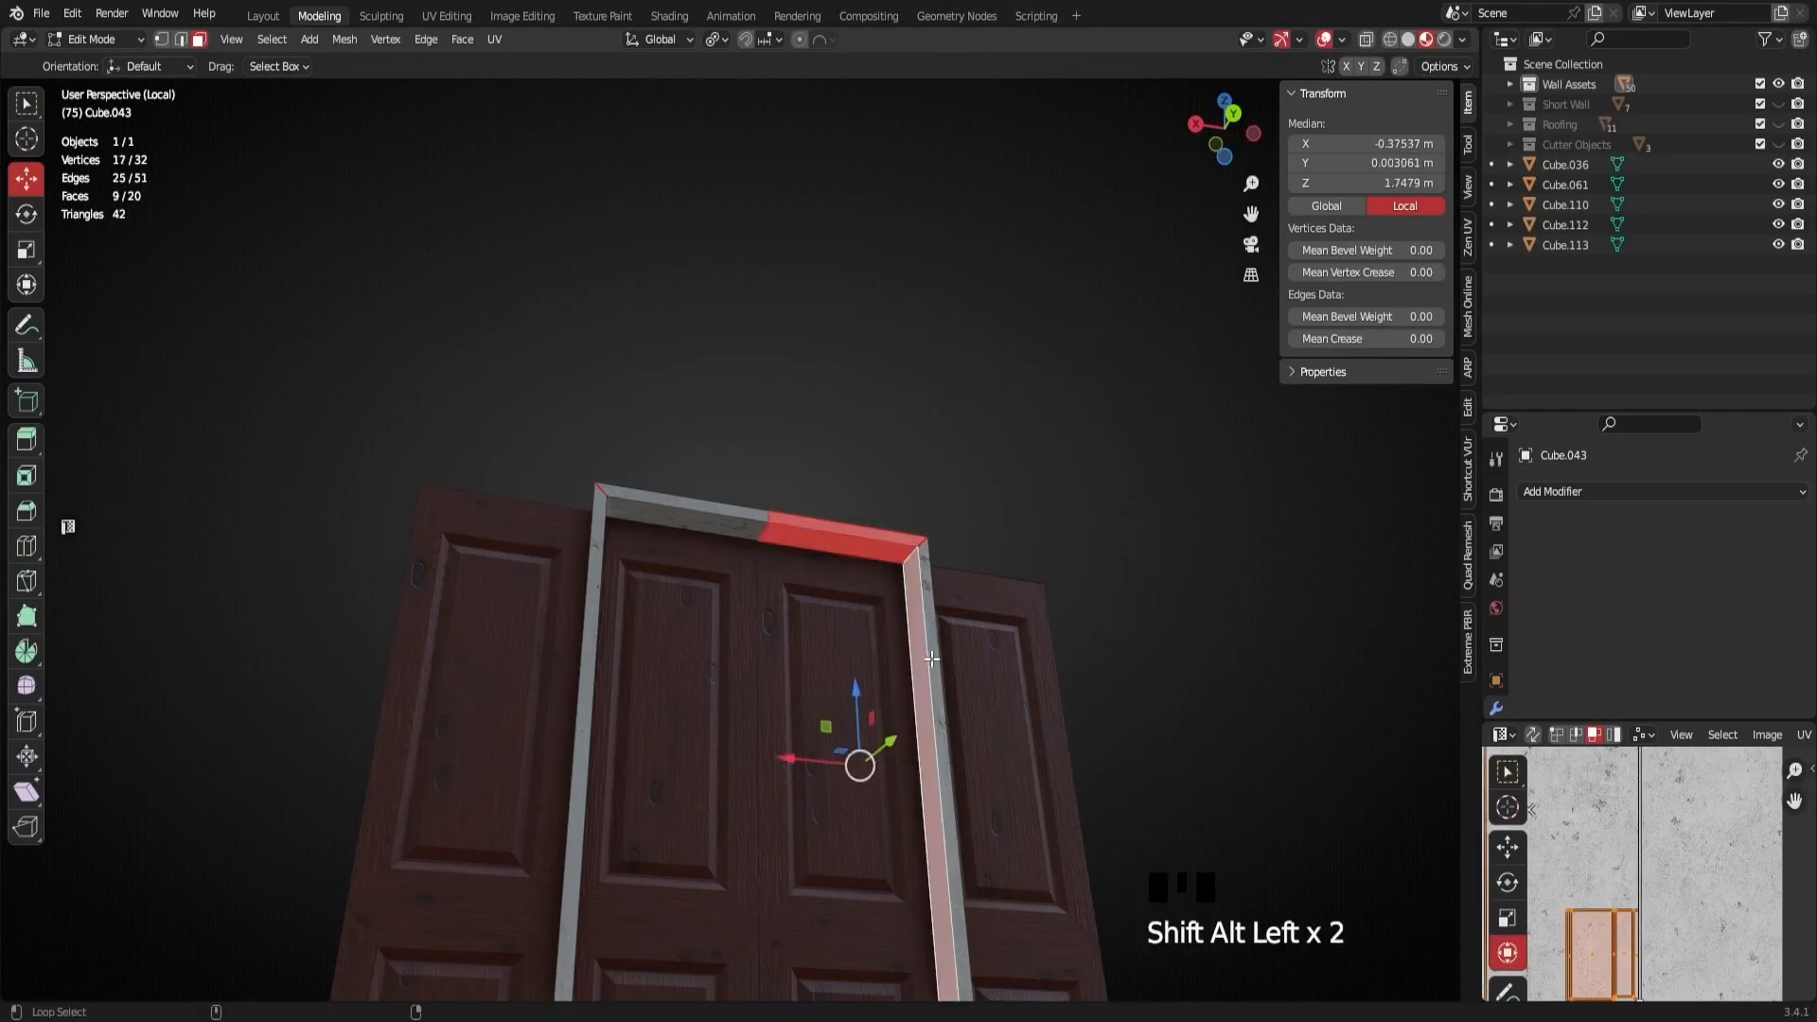
middle_drag(939, 663, 941, 705)
scroll(941, 719, down, 2)
scroll(860, 848, down, 3)
mouse_move(860, 848)
middle_down()
mouse_move(512, 934)
mouse_move(483, 917)
mouse_move(734, 912)
mouse_move(860, 868)
middle_up()
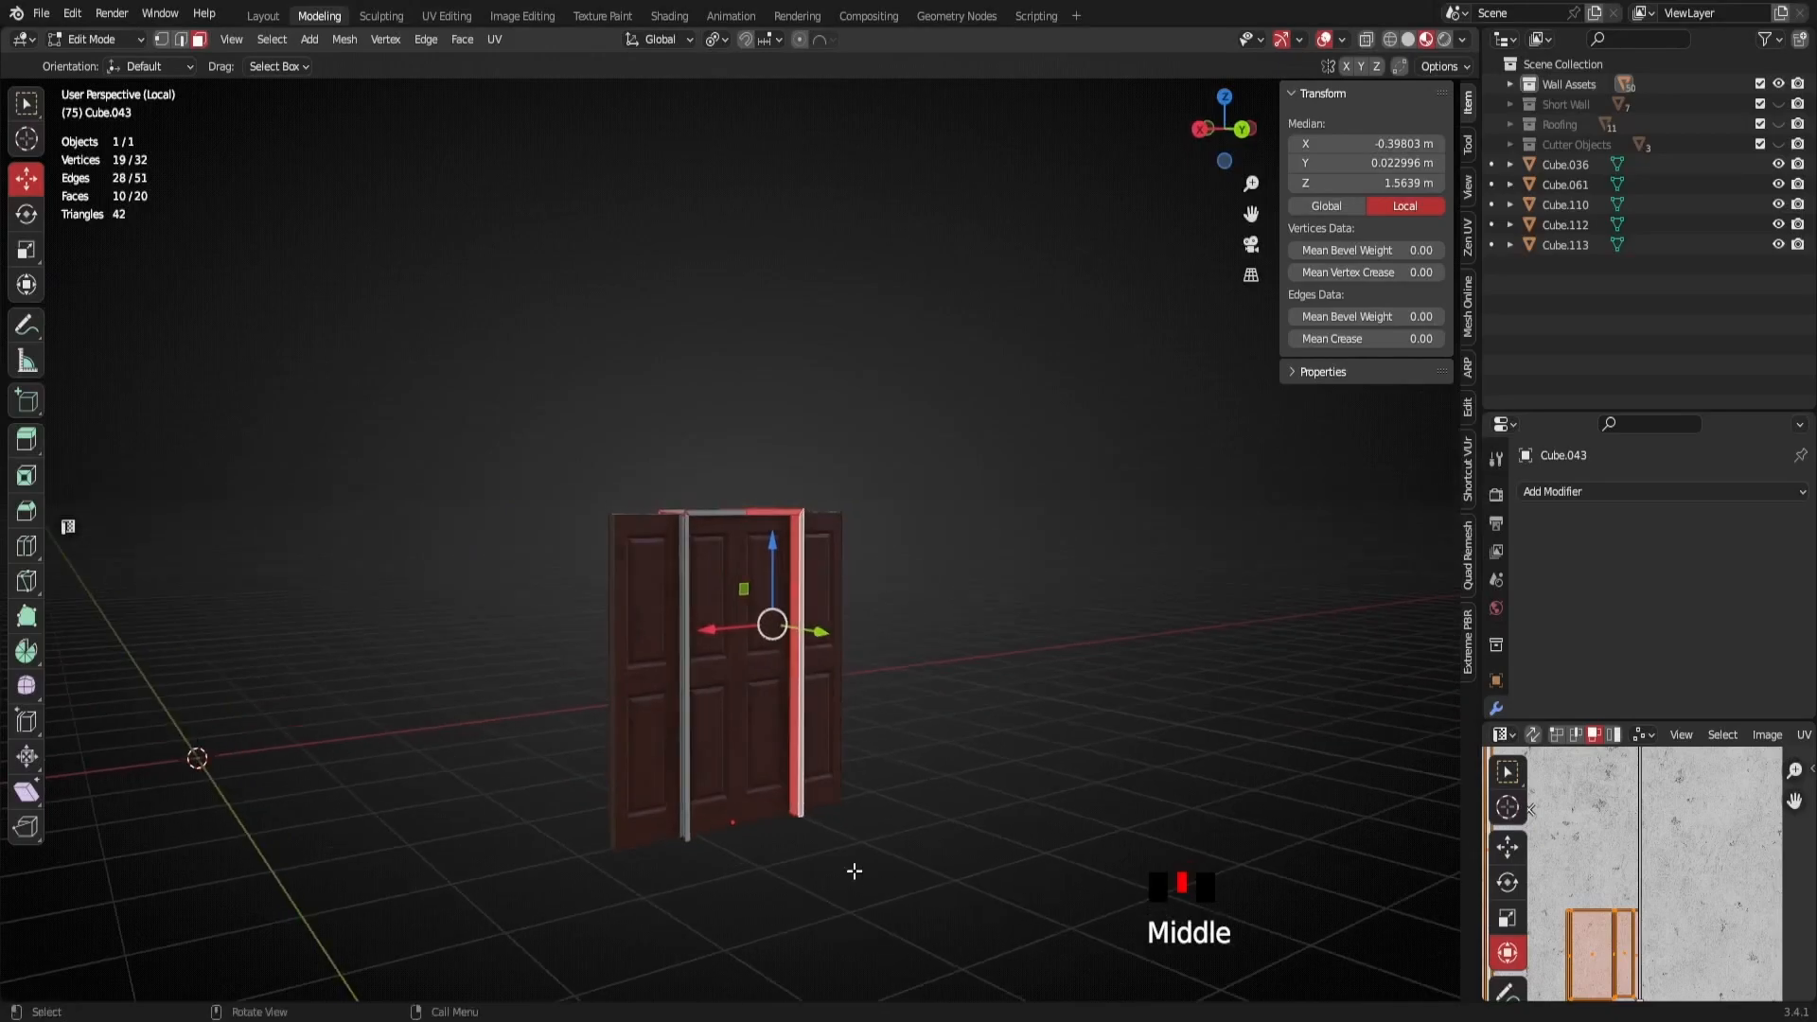
scroll(810, 779, up, 5)
key(x)
click(753, 782)
middle_drag(742, 775, 650, 572)
scroll(674, 580, down, 1)
key(Tab)
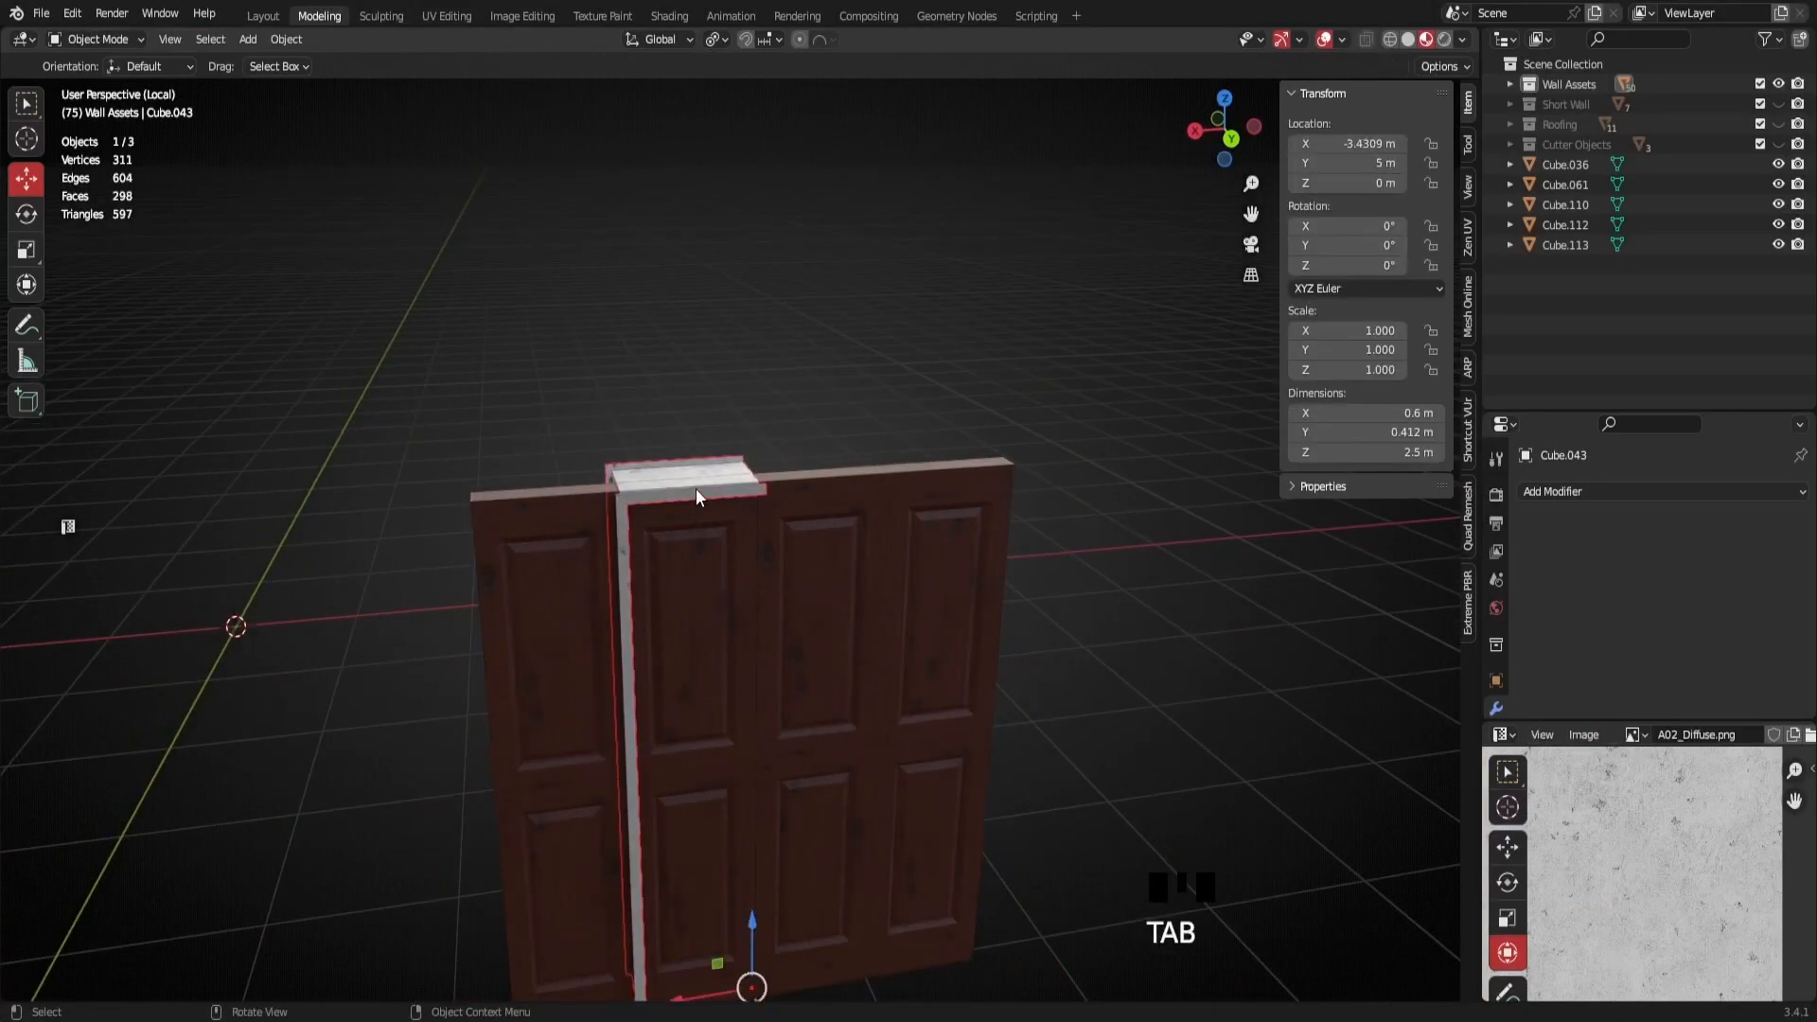
Add a Mirror modifier on the X axis to the remaining half of the frame
click(1571, 487)
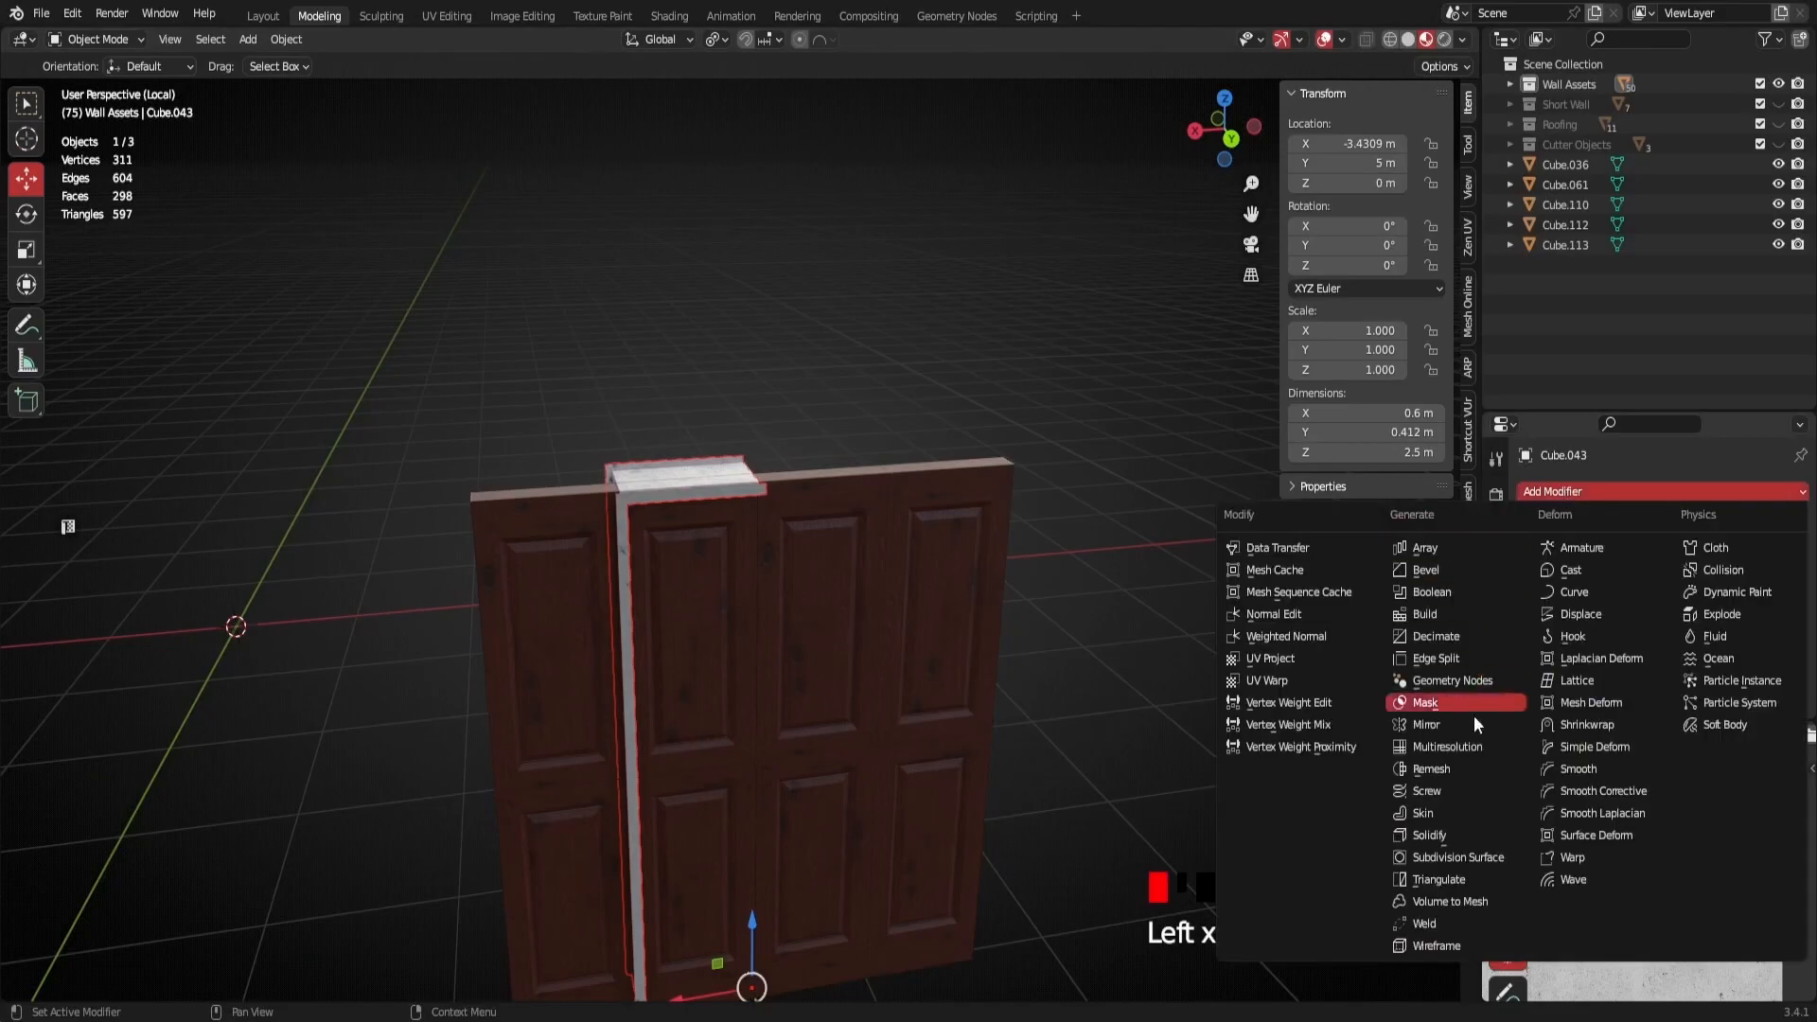
click(1397, 735)
middle_drag(738, 663, 1063, 204)
Move the whole half-frame mesh outward about 0.588 m along X, plus a fine 0.005 m adjustment, to meet the door's outer edge
key(Tab)
key(a)
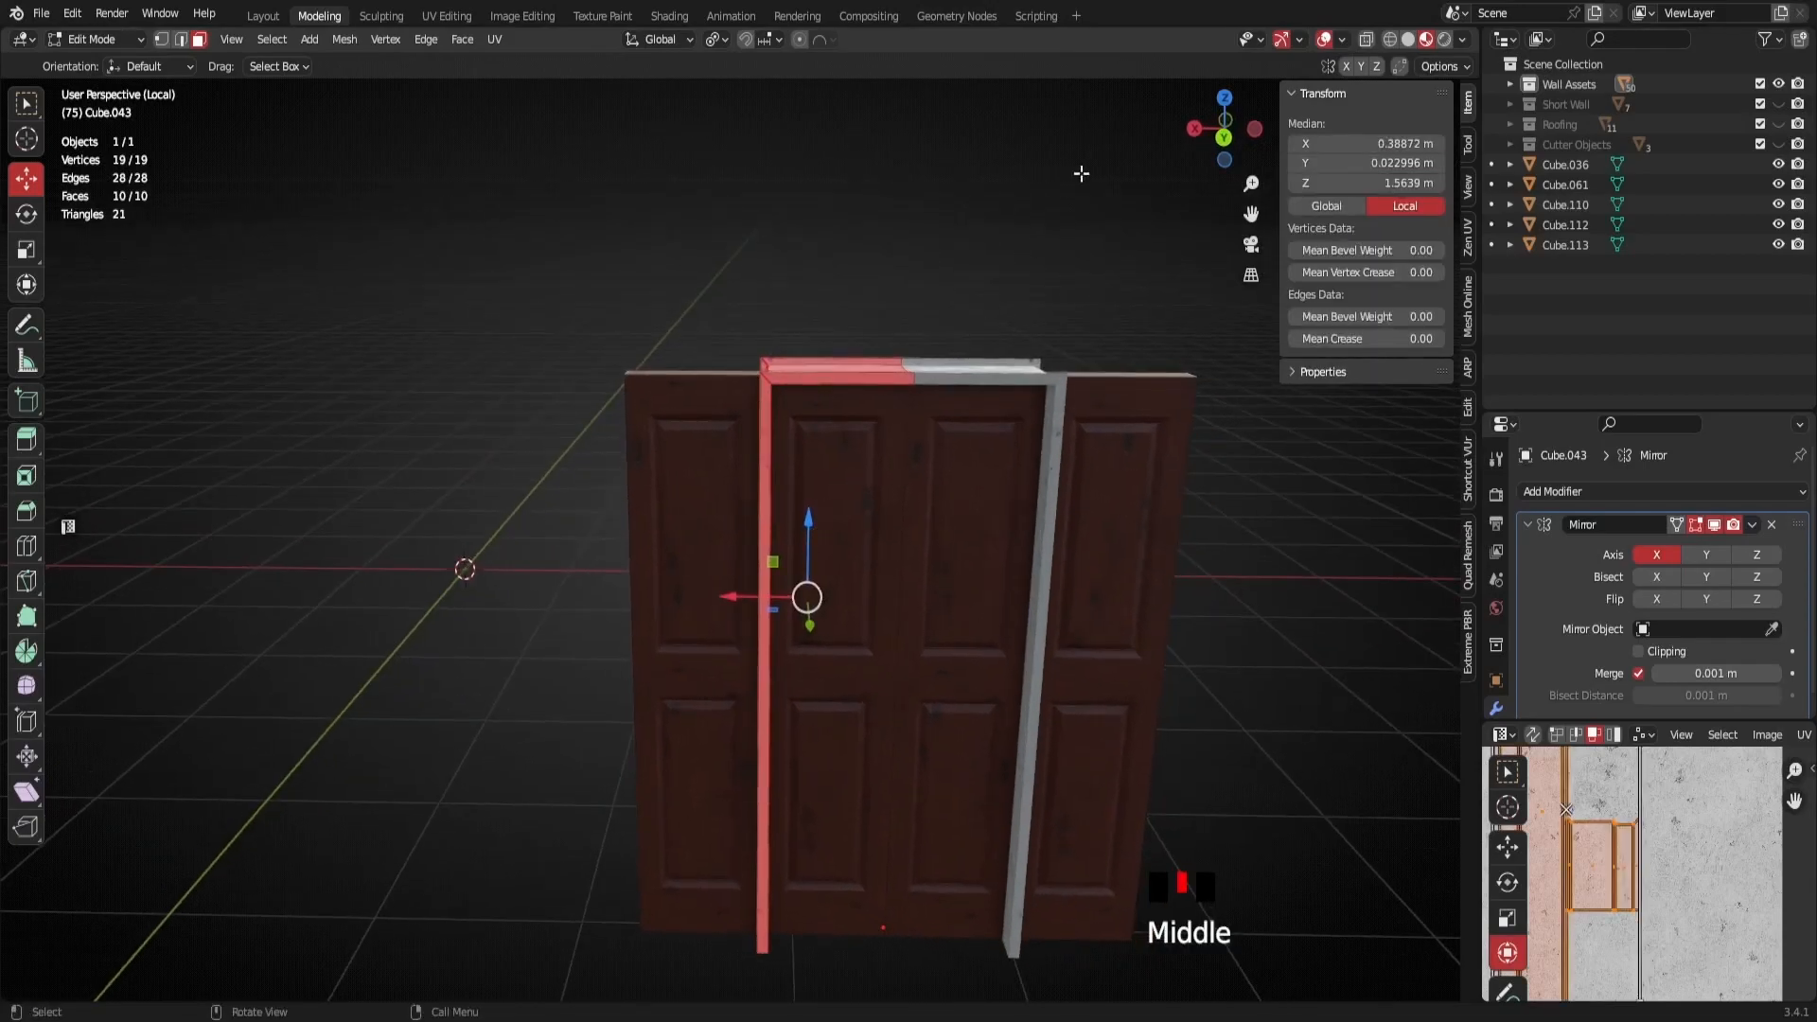
click(1212, 142)
scroll(681, 722, up, 4)
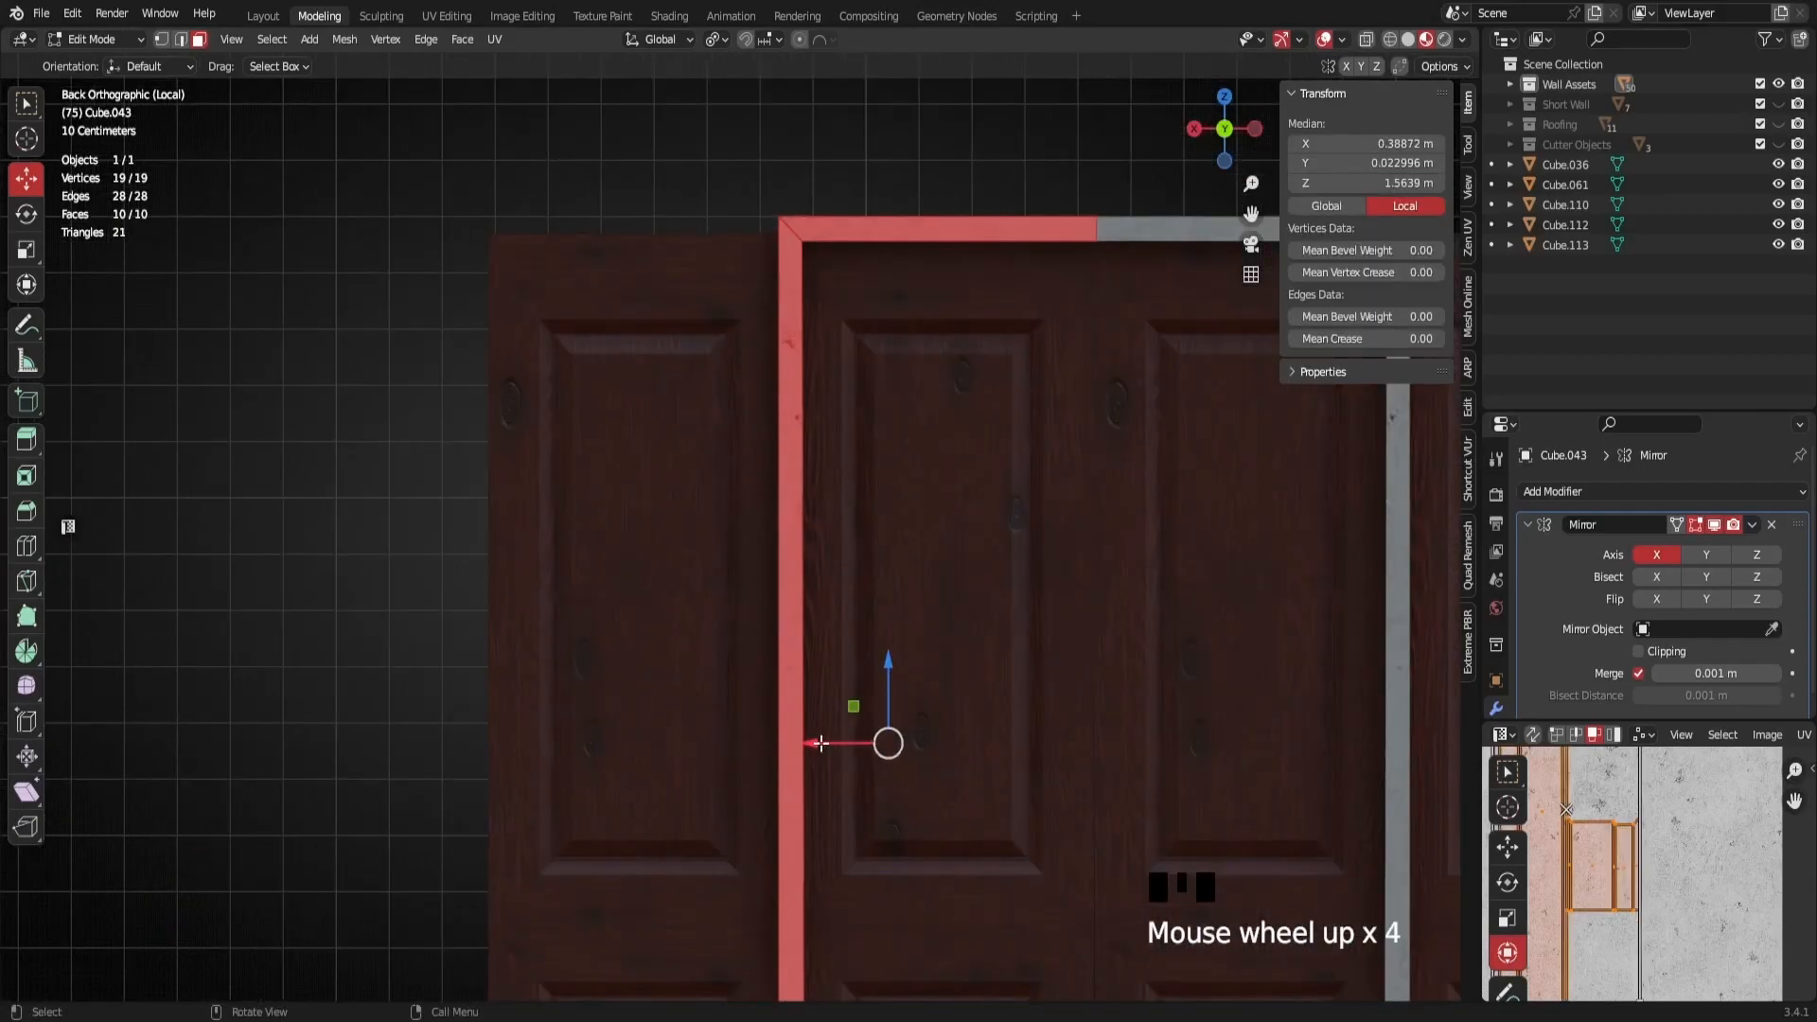
drag(812, 746, 496, 809)
shift+middle_drag(580, 410, 572, 616)
scroll(487, 247, up, 5)
scroll(626, 447, up, 2)
scroll(572, 617, up, 3)
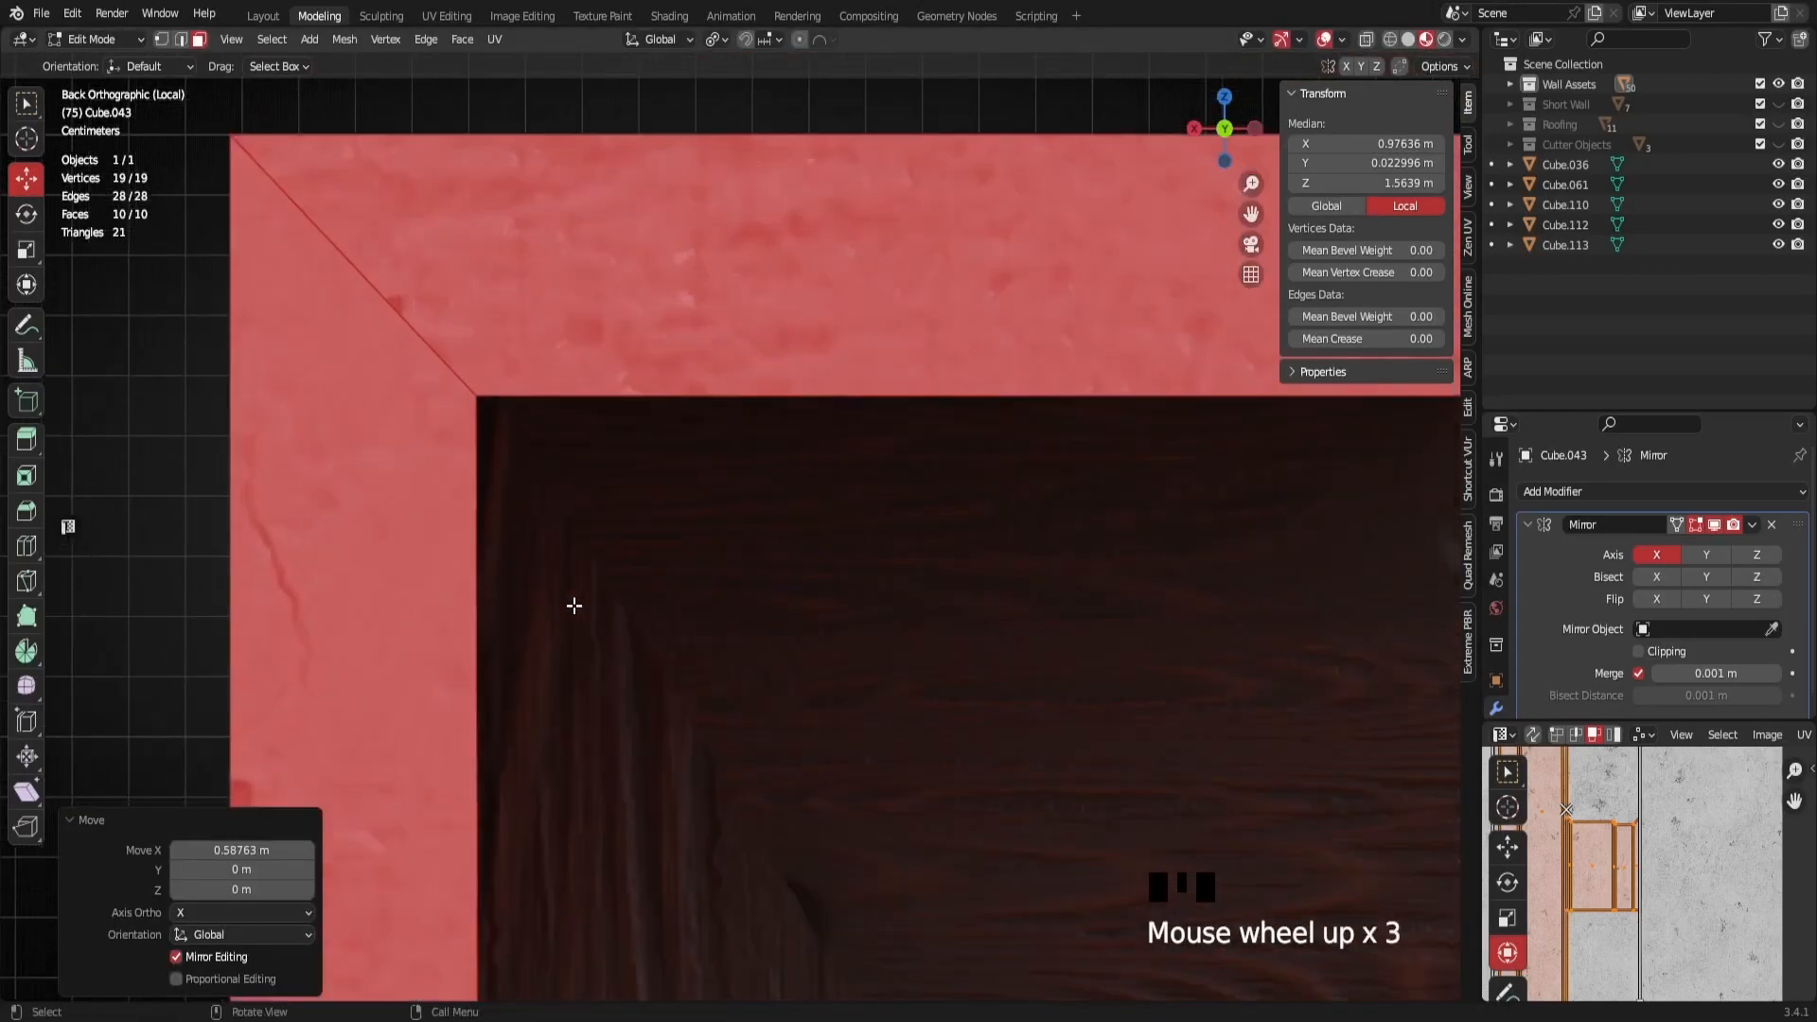
key(g)
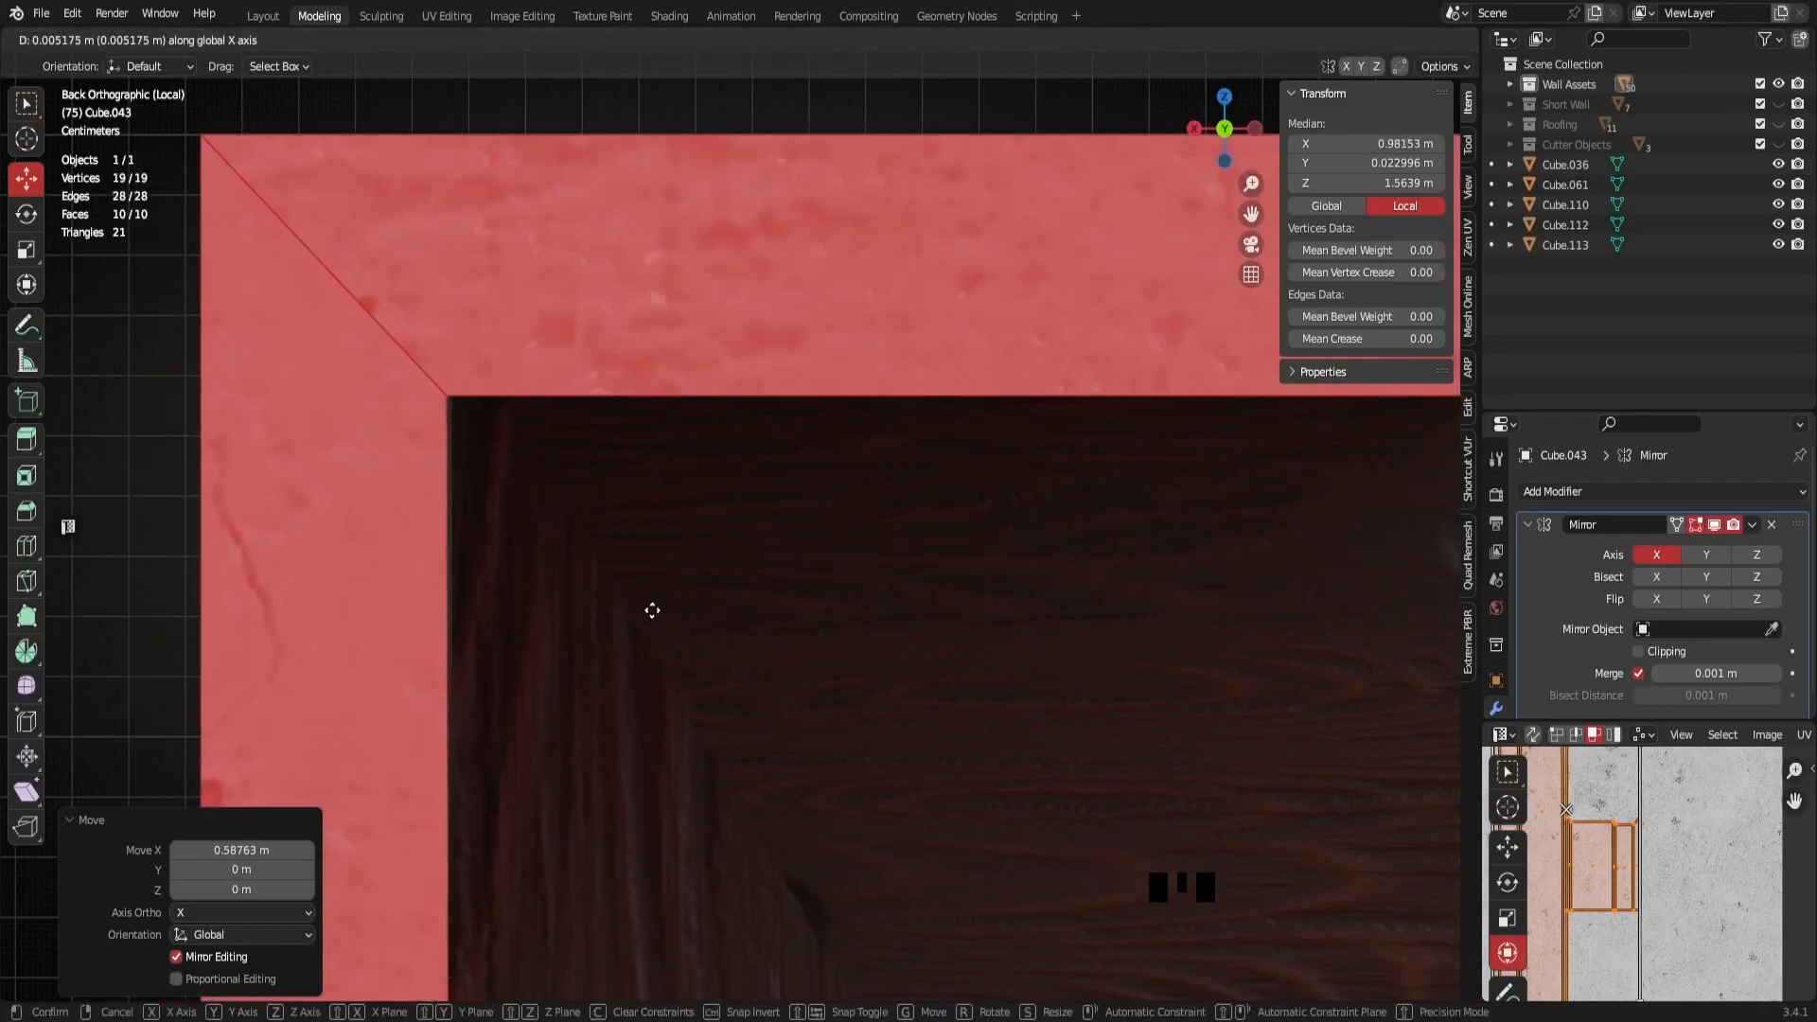
click(652, 610)
scroll(572, 478, down, 7)
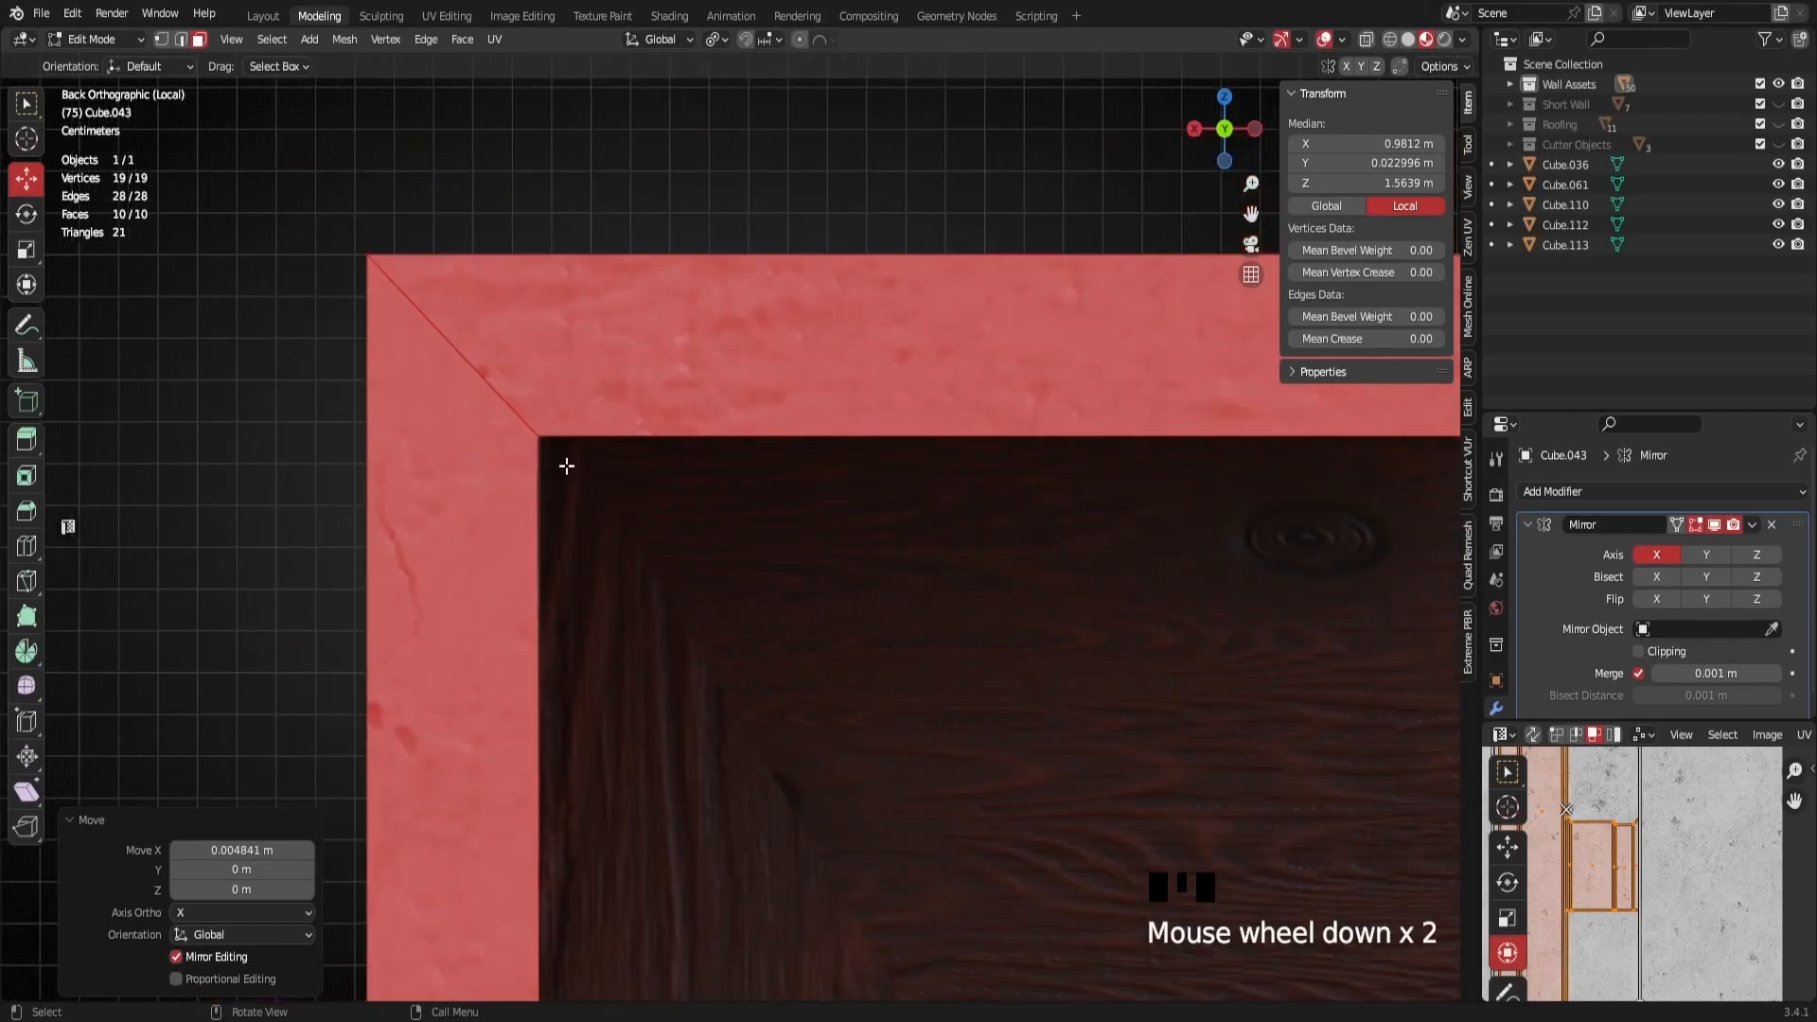
Select the face loop of the frame's top piece and raise it about 0.015 m along Z
click(1031, 491)
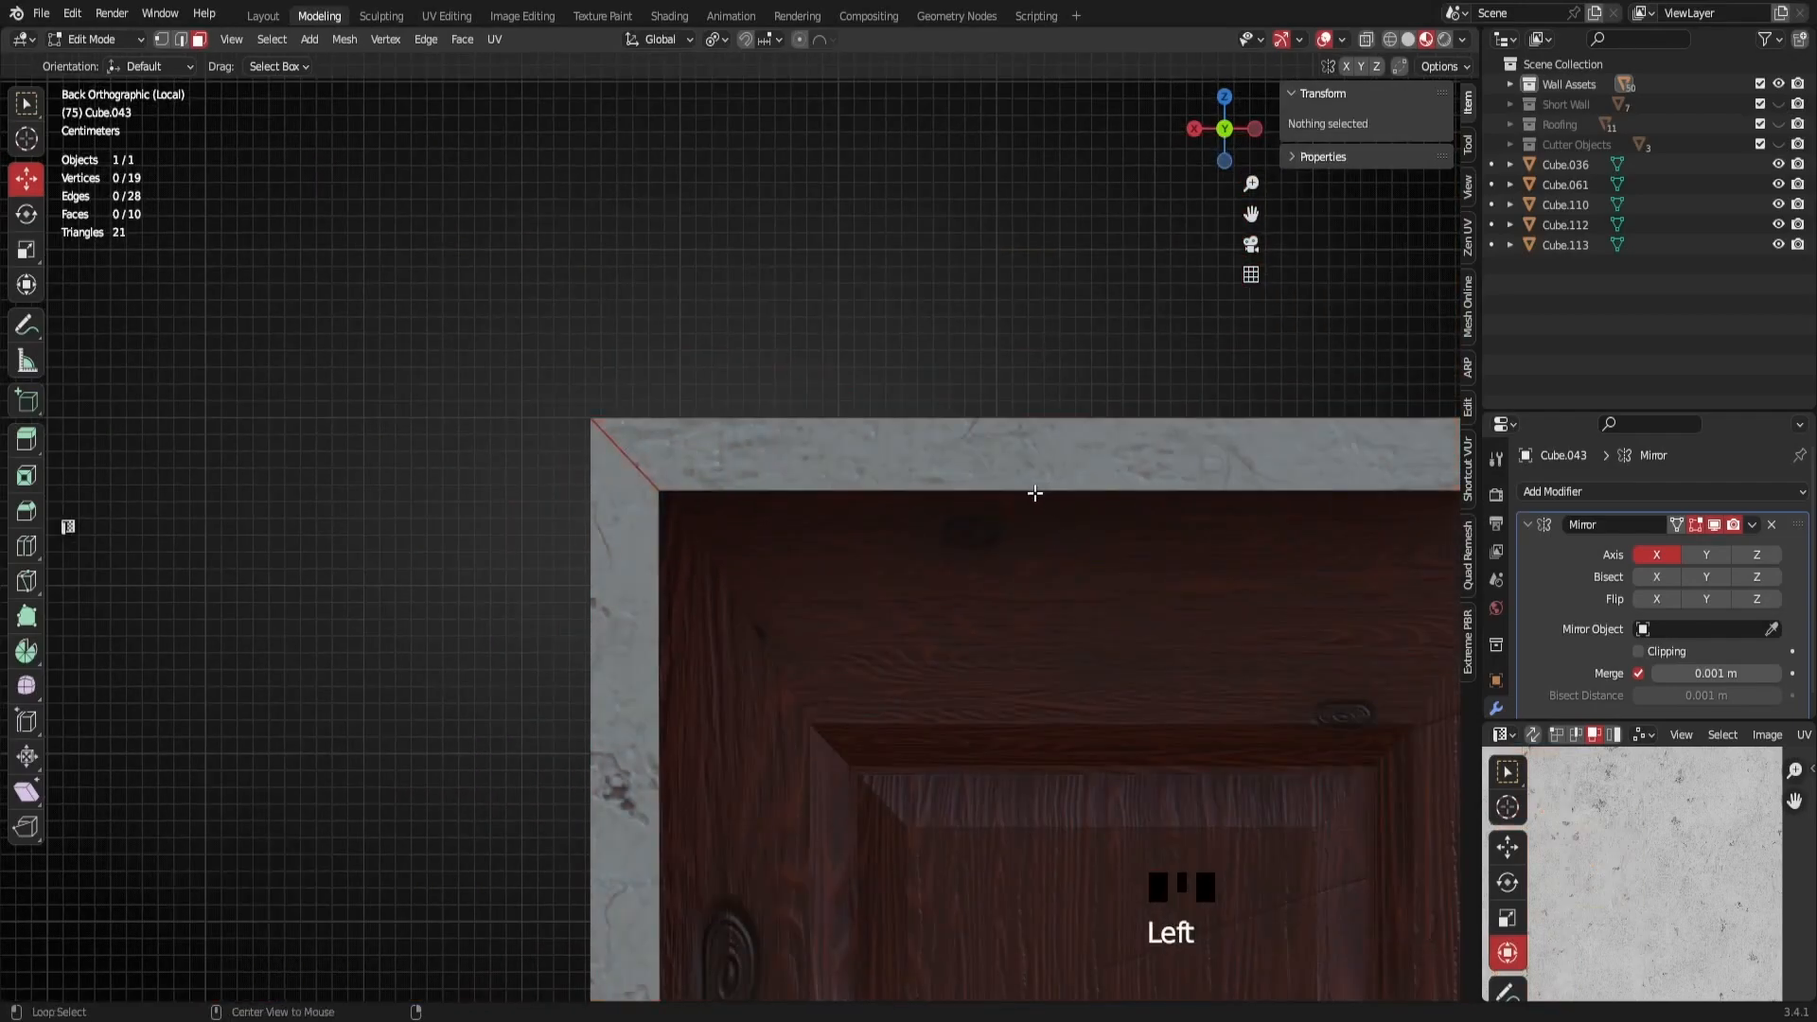
alt+click(1022, 491)
scroll(1022, 491, up, 3)
shift+middle_drag(1220, 419, 1022, 447)
drag(1143, 362, 1152, 316)
scroll(1164, 463, down, 9)
shift+middle_drag(1164, 463, 893, 511)
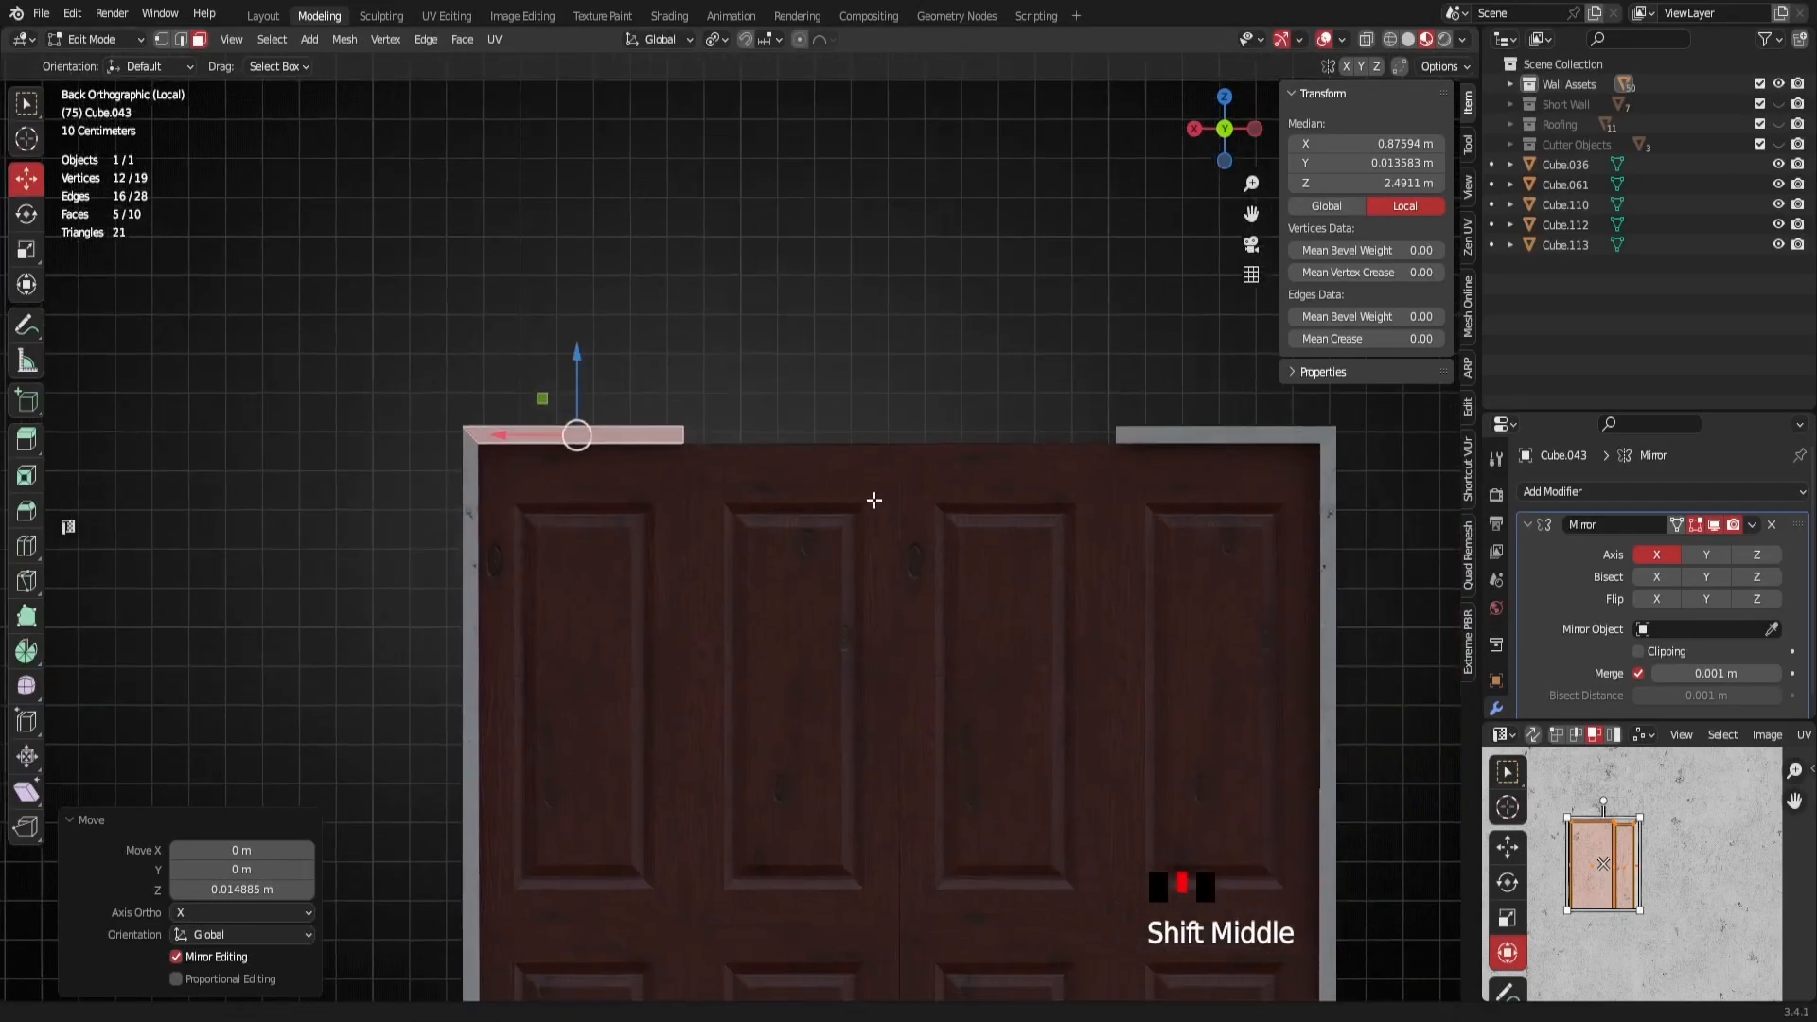
scroll(777, 467, down, 4)
middle_drag(777, 468, 705, 501)
scroll(691, 529, up, 4)
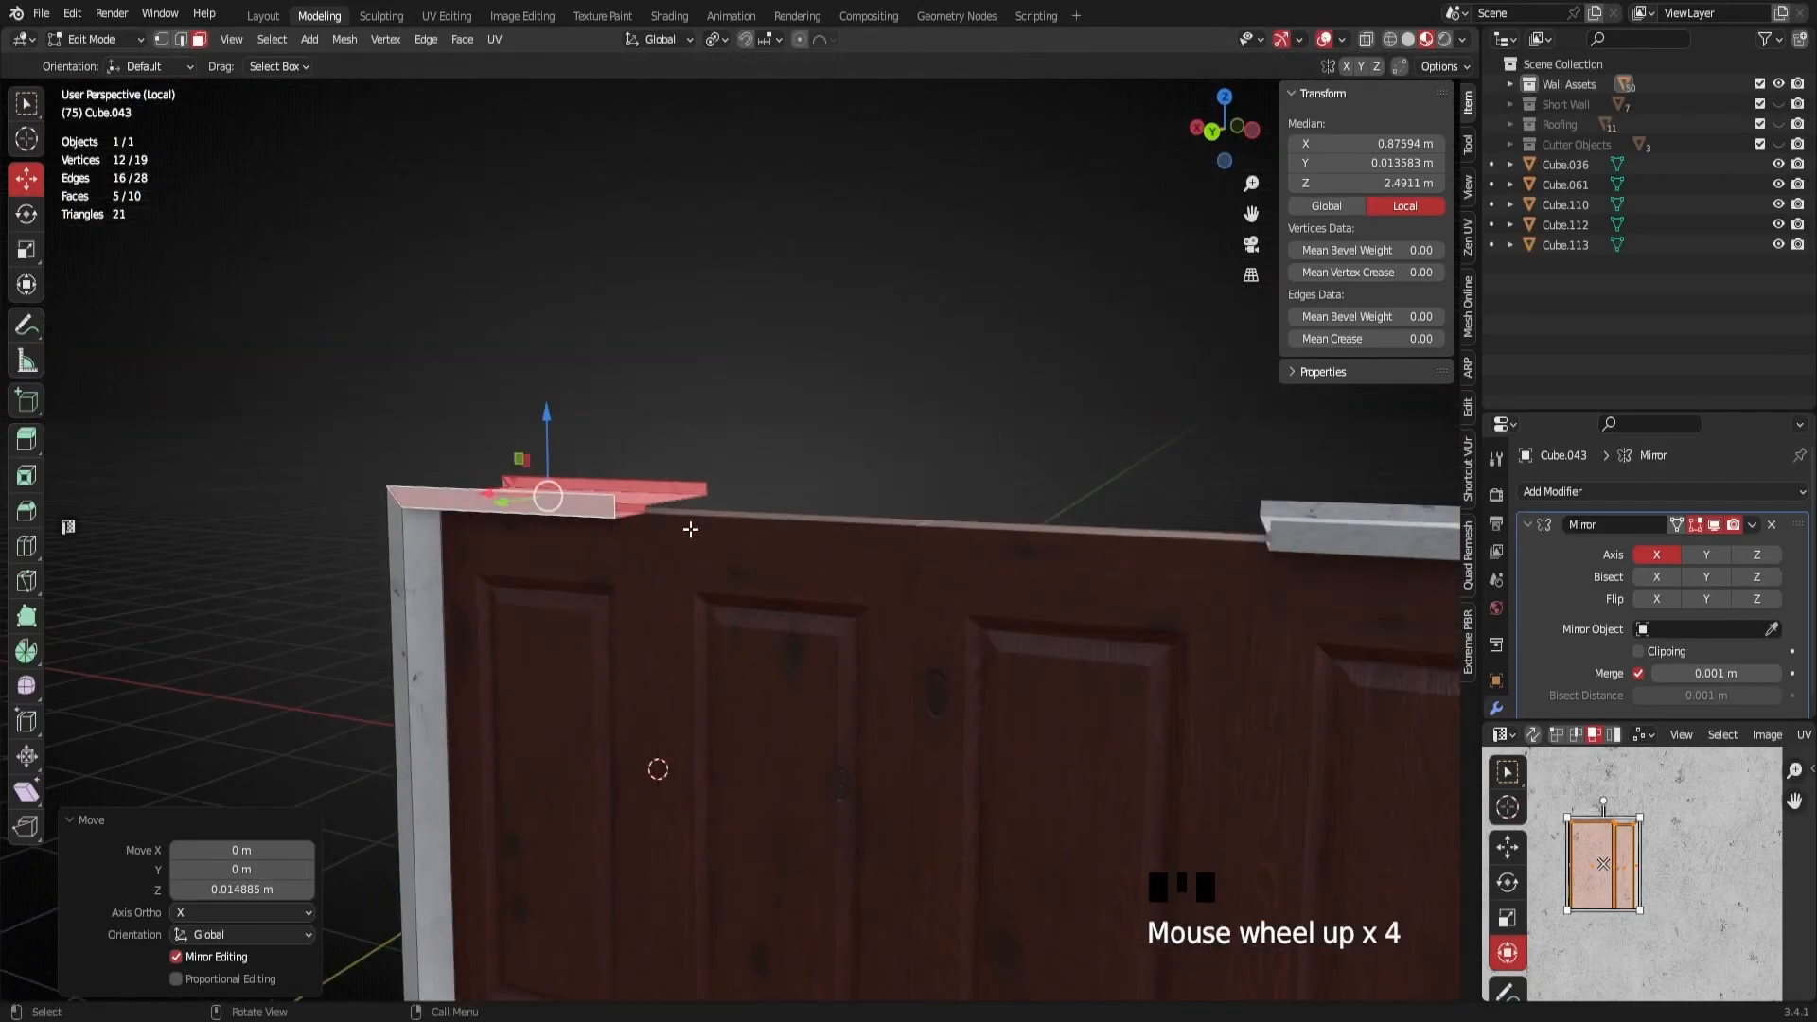
Select the open end edges of the frame's top piece and extend them about 0.736 m along X towards the centre
click(181, 40)
middle_drag(845, 495, 901, 385)
click(900, 386)
alt+click(600, 564)
middle_drag(732, 534, 655, 615)
click(799, 417)
alt+click(644, 543)
middle_drag(653, 547, 763, 467)
click(762, 466)
alt+click(639, 572)
middle_drag(639, 573, 819, 576)
drag(609, 531, 762, 568)
middle_drag(762, 568, 874, 534)
scroll(874, 534, up, 3)
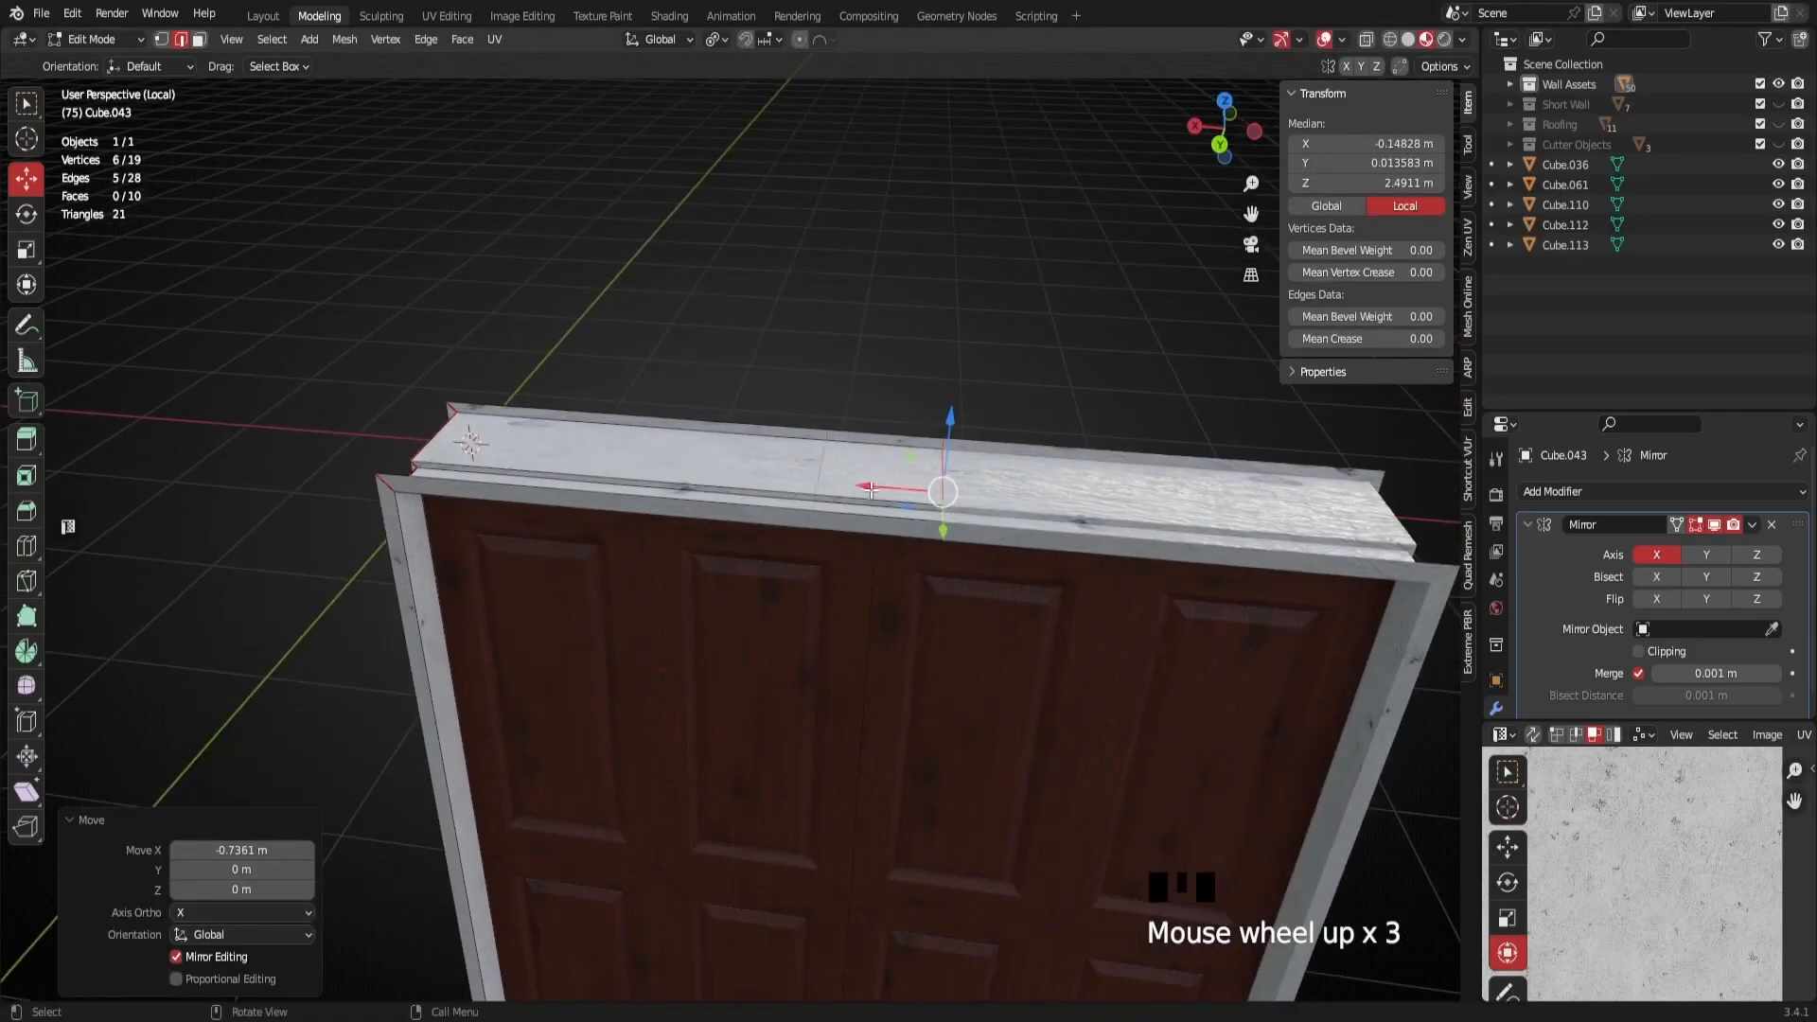
Pull the top piece's end edges back about 0.208 m along X, clear of the mirrored half
drag(874, 491, 956, 499)
mouse_move(764, 472)
mouse_down()
mouse_move(988, 480)
mouse_move(777, 493)
mouse_up()
shift+middle_drag(777, 494, 764, 566)
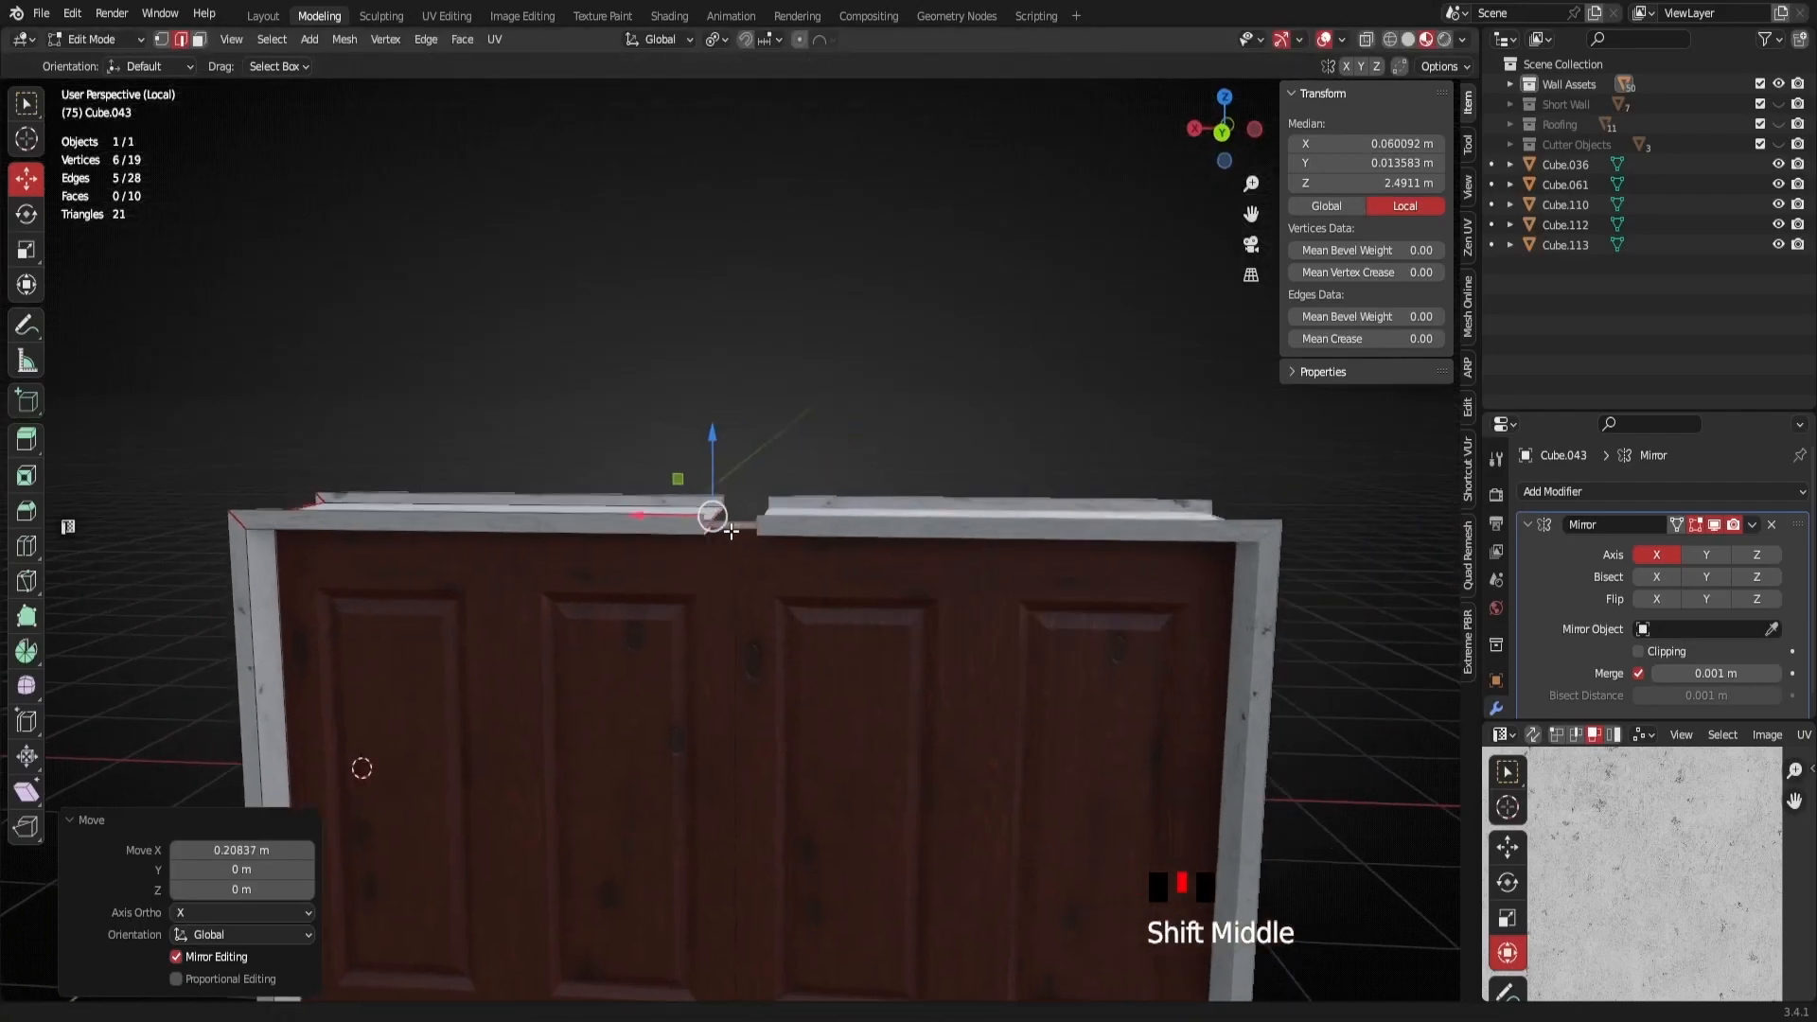
scroll(764, 566, up, 2)
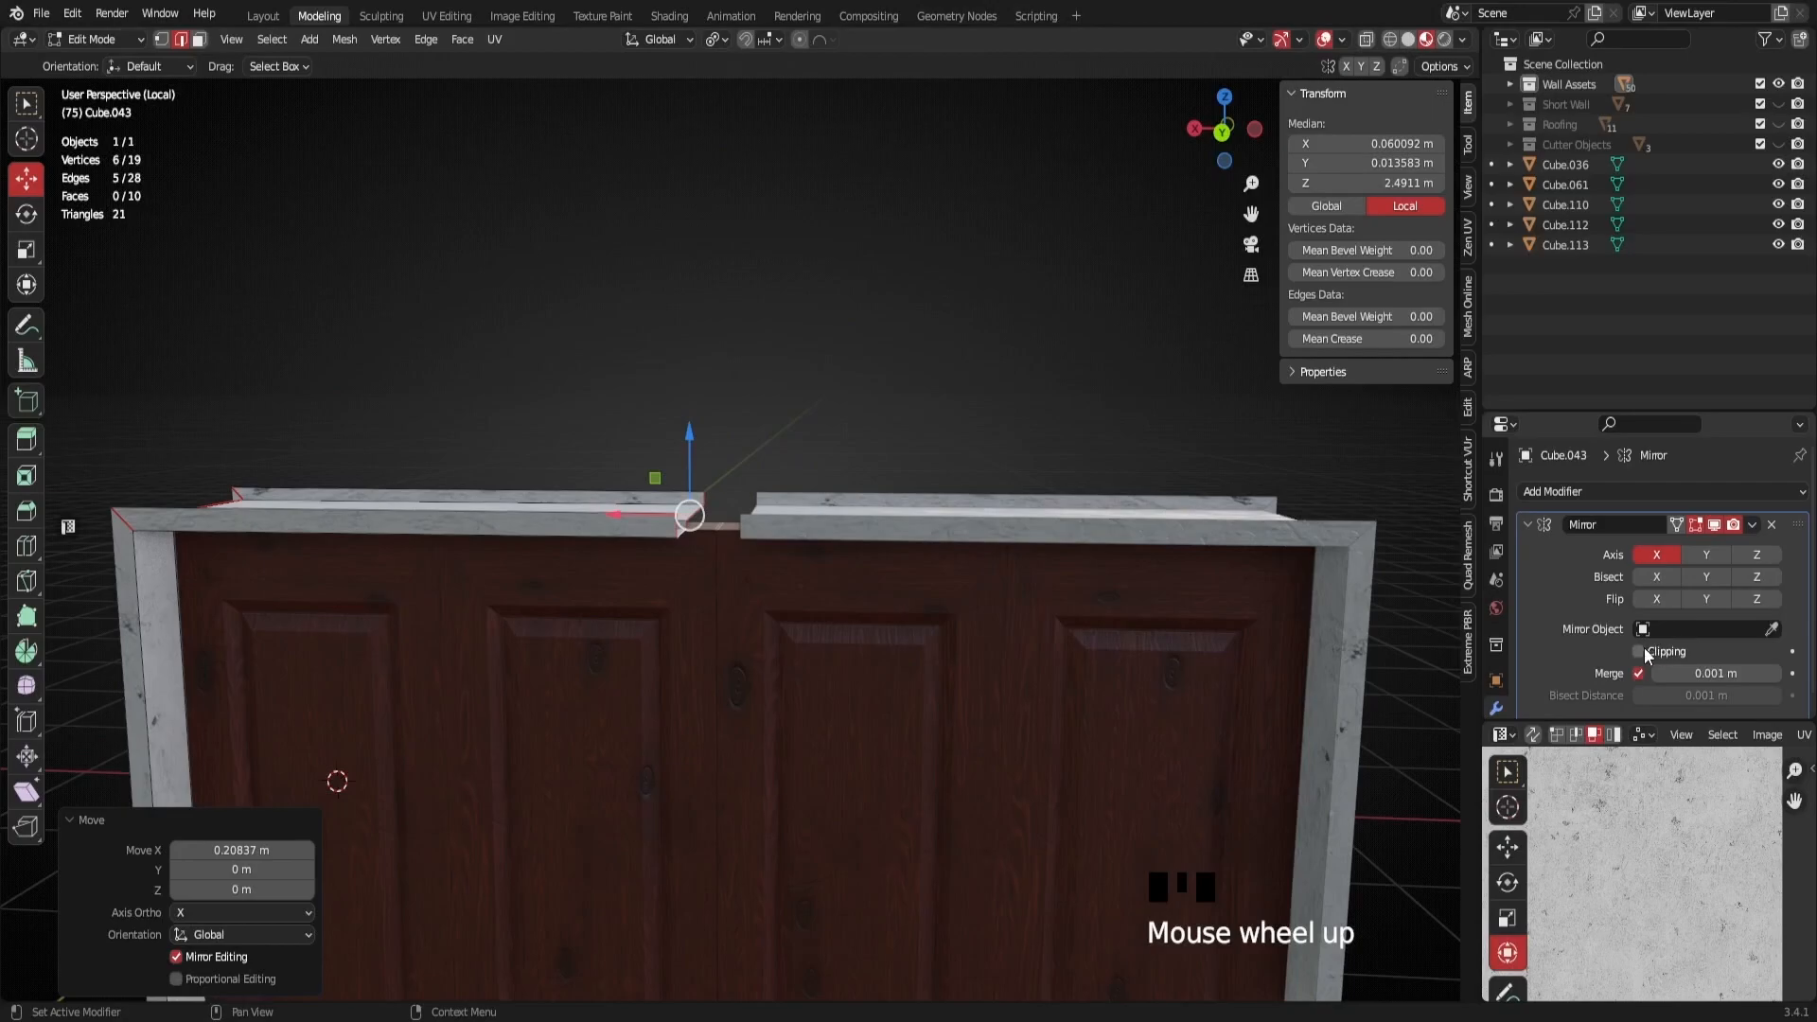
Enable Clipping on the Mirror modifier and slide the top piece's end edges to the centre so both halves join
middle_drag(717, 534, 595, 531)
drag(588, 526, 844, 530)
middle_drag(844, 530, 718, 458)
scroll(726, 573, up, 5)
mouse_move(726, 573)
middle_down()
mouse_move(661, 628)
mouse_move(750, 572)
mouse_move(708, 563)
middle_up()
middle_drag(664, 469, 734, 478)
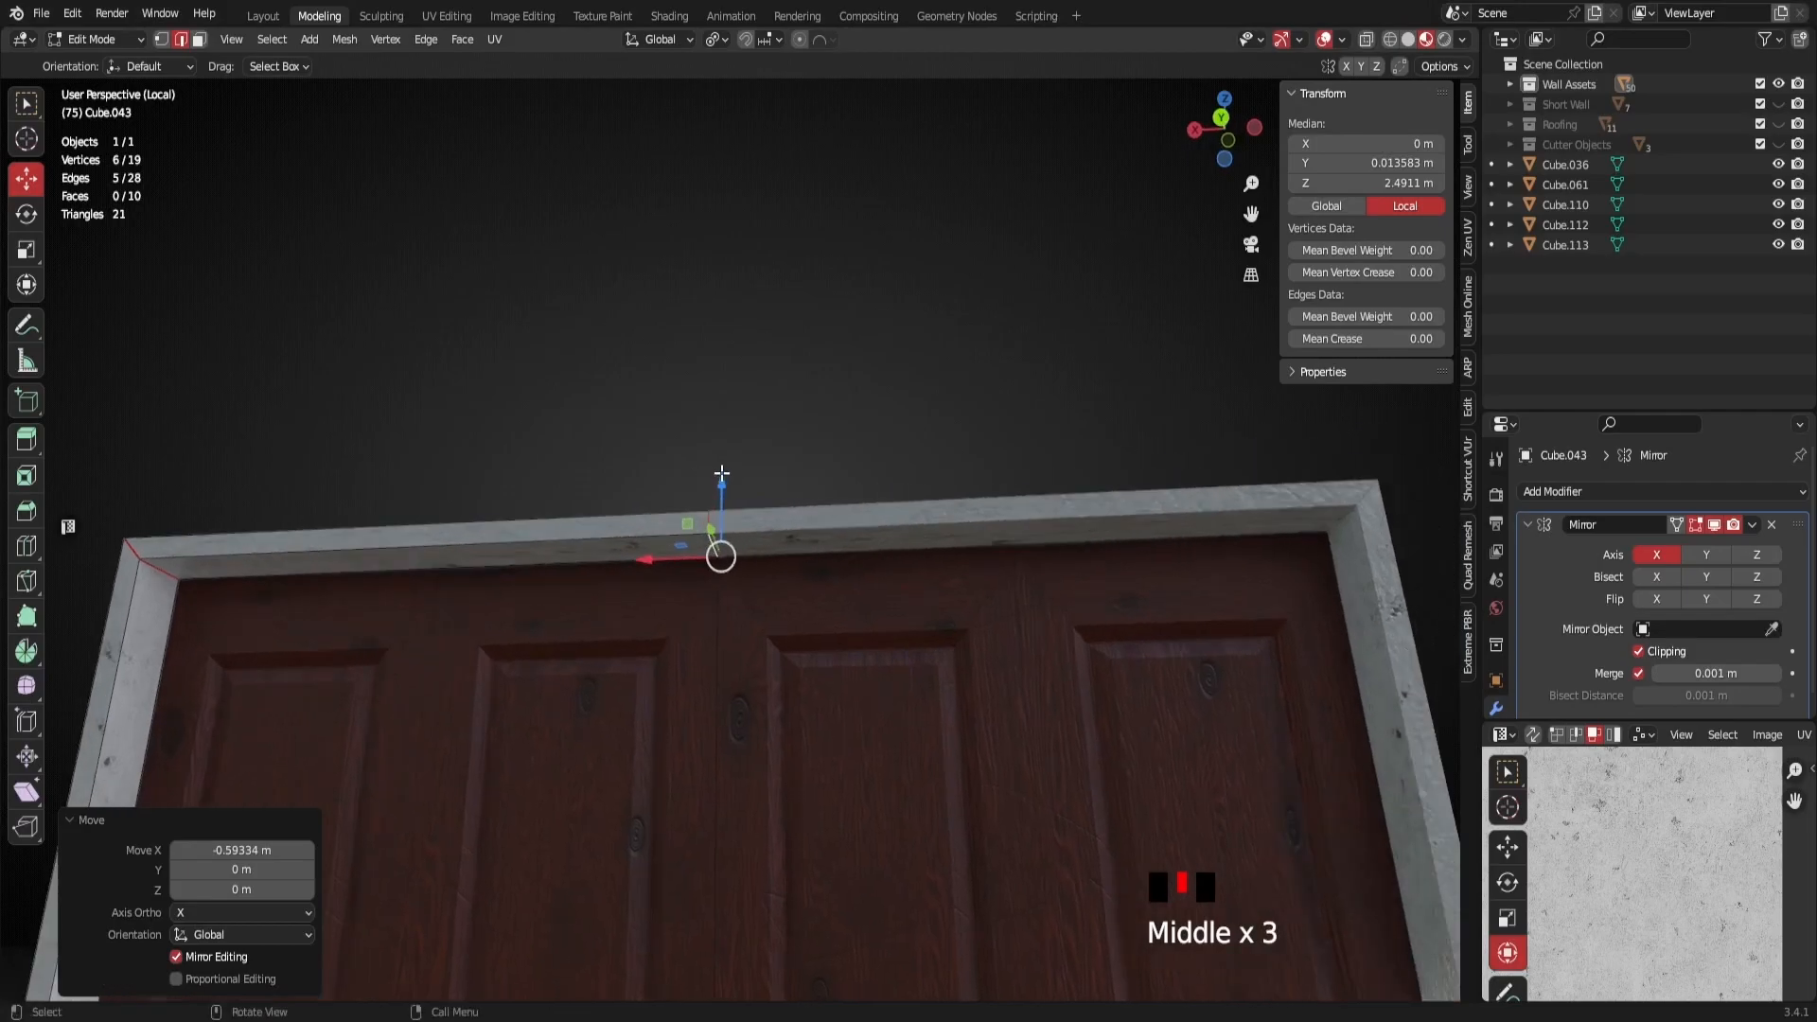
Leave edit mode, apply the frame's Mirror modifier and check the joined top piece
key(Tab)
click(1752, 525)
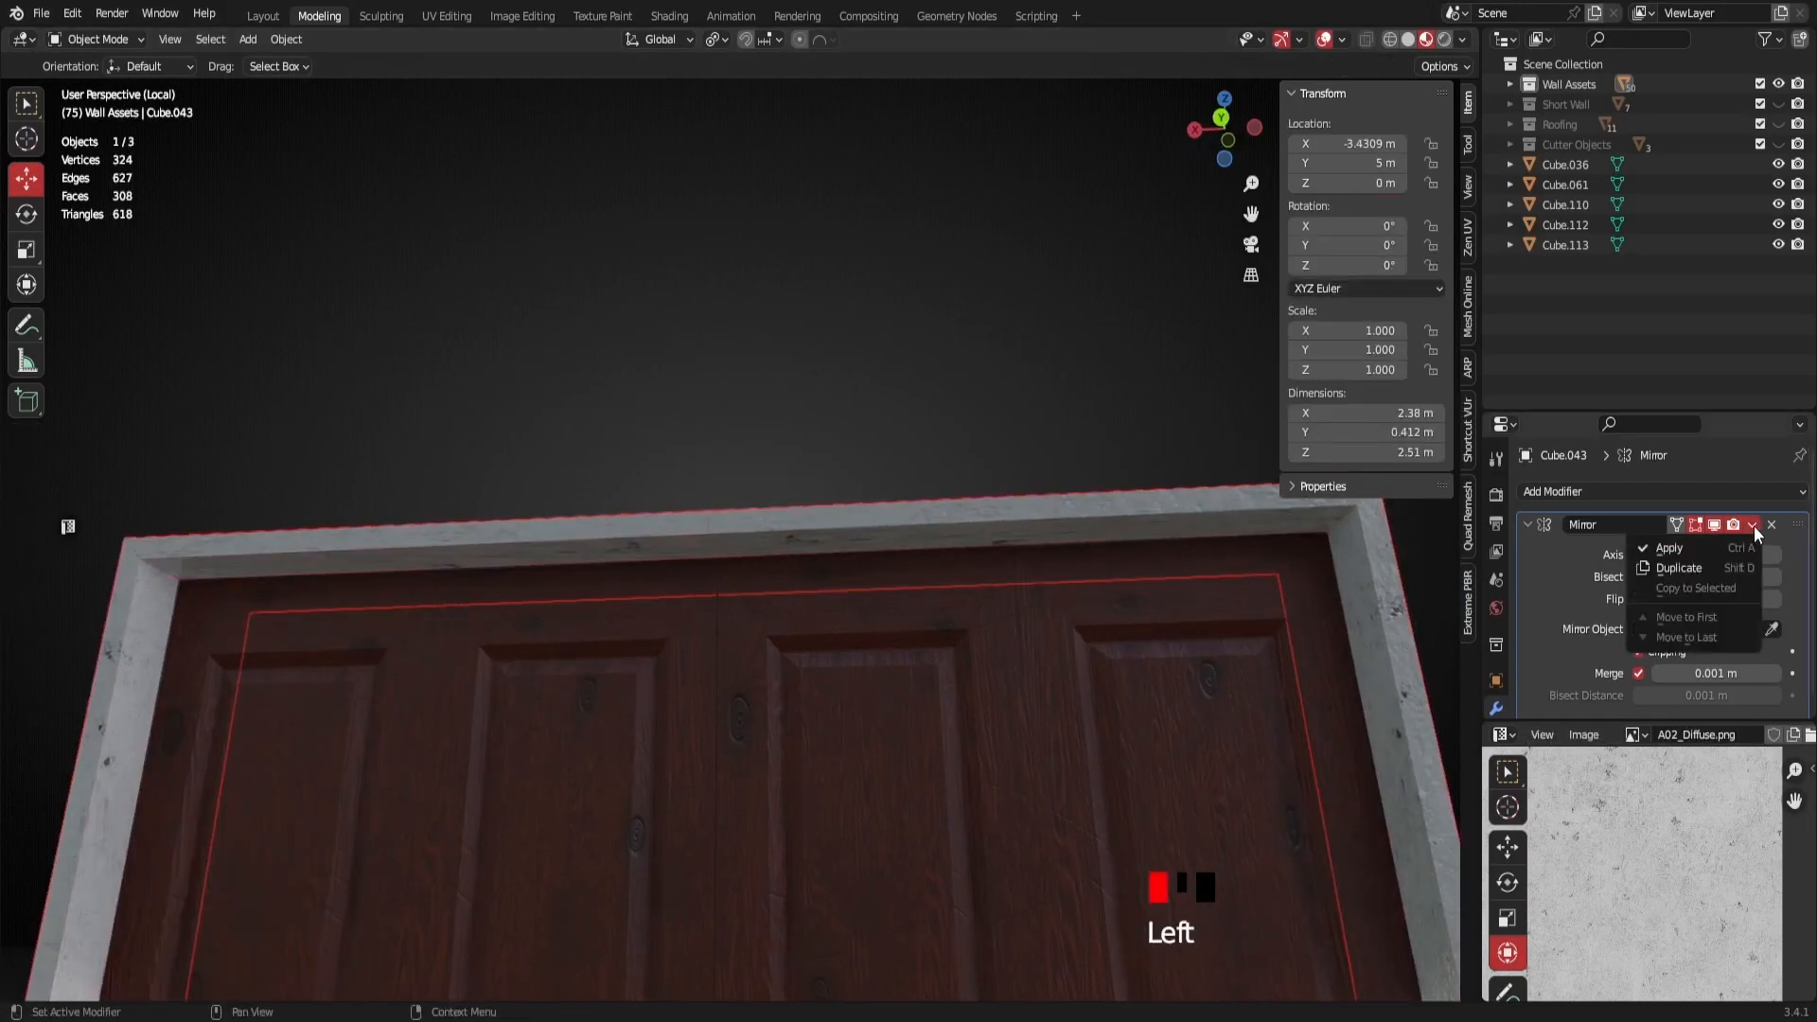
click(1681, 549)
mouse_move(776, 511)
middle_down()
mouse_move(713, 471)
mouse_move(754, 514)
middle_up()
scroll(754, 515, up, 6)
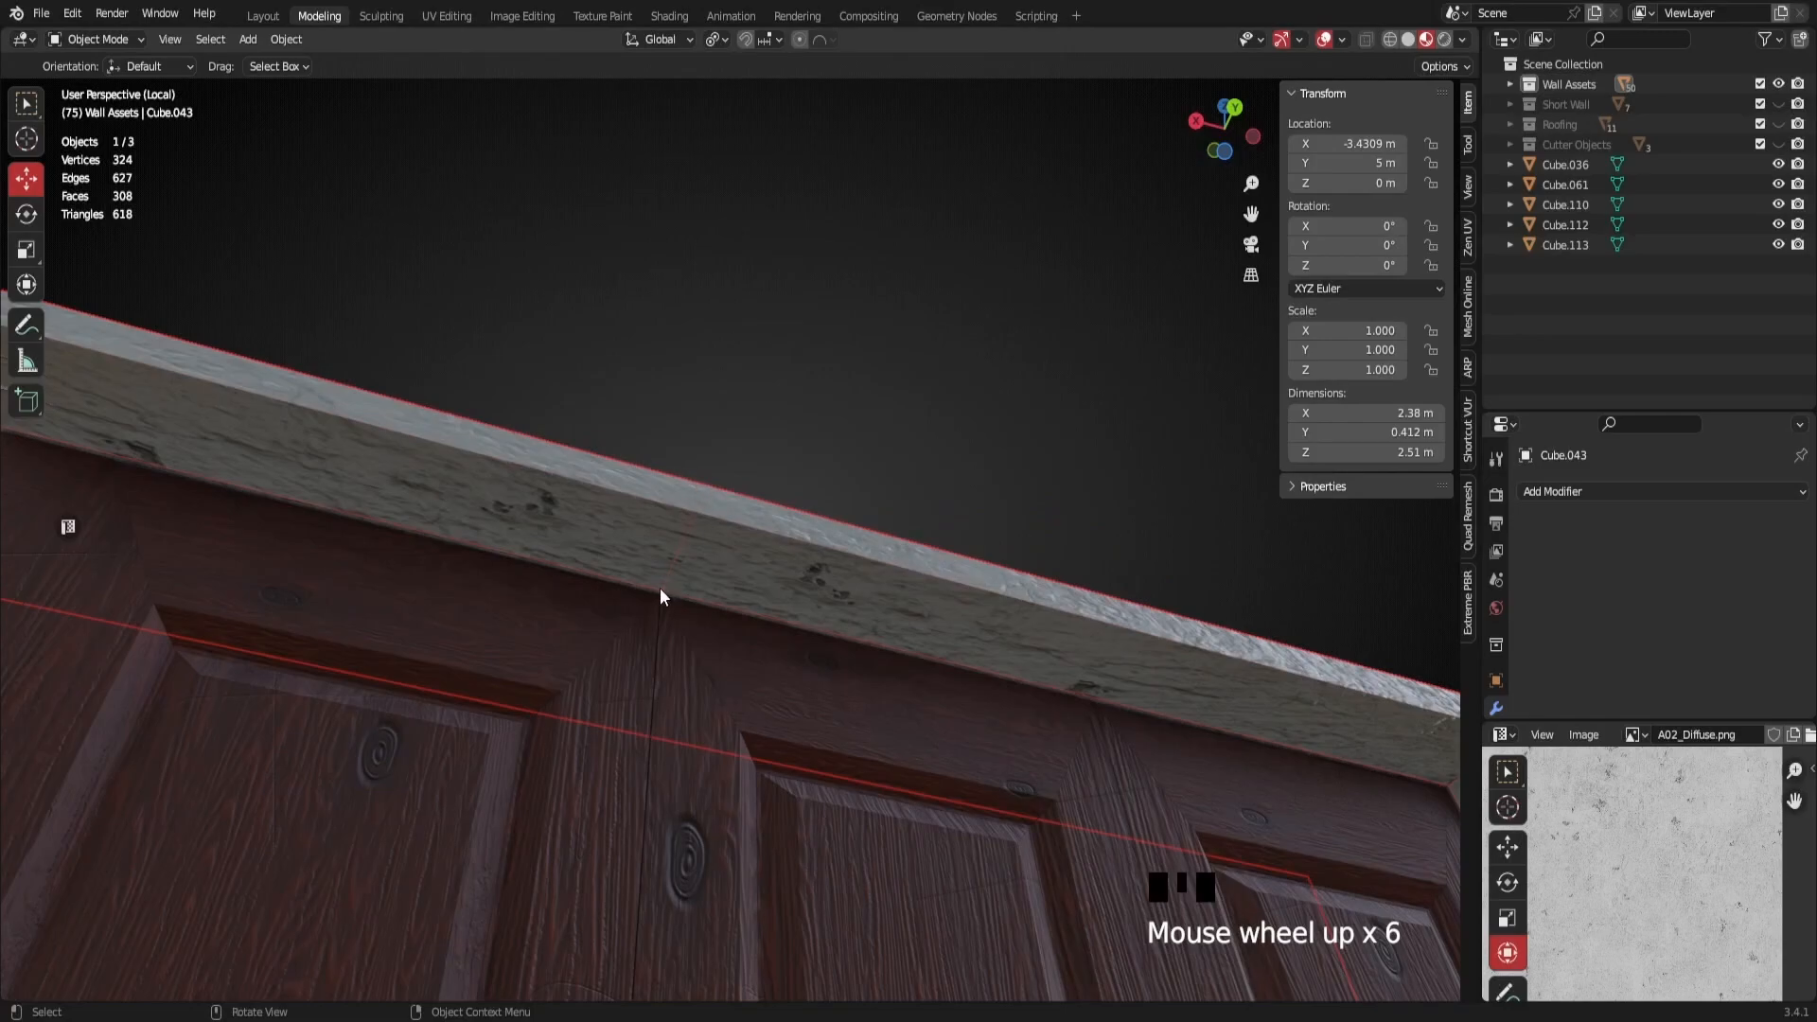
scroll(663, 589, down, 6)
middle_drag(690, 593, 657, 759)
scroll(589, 614, down, 3)
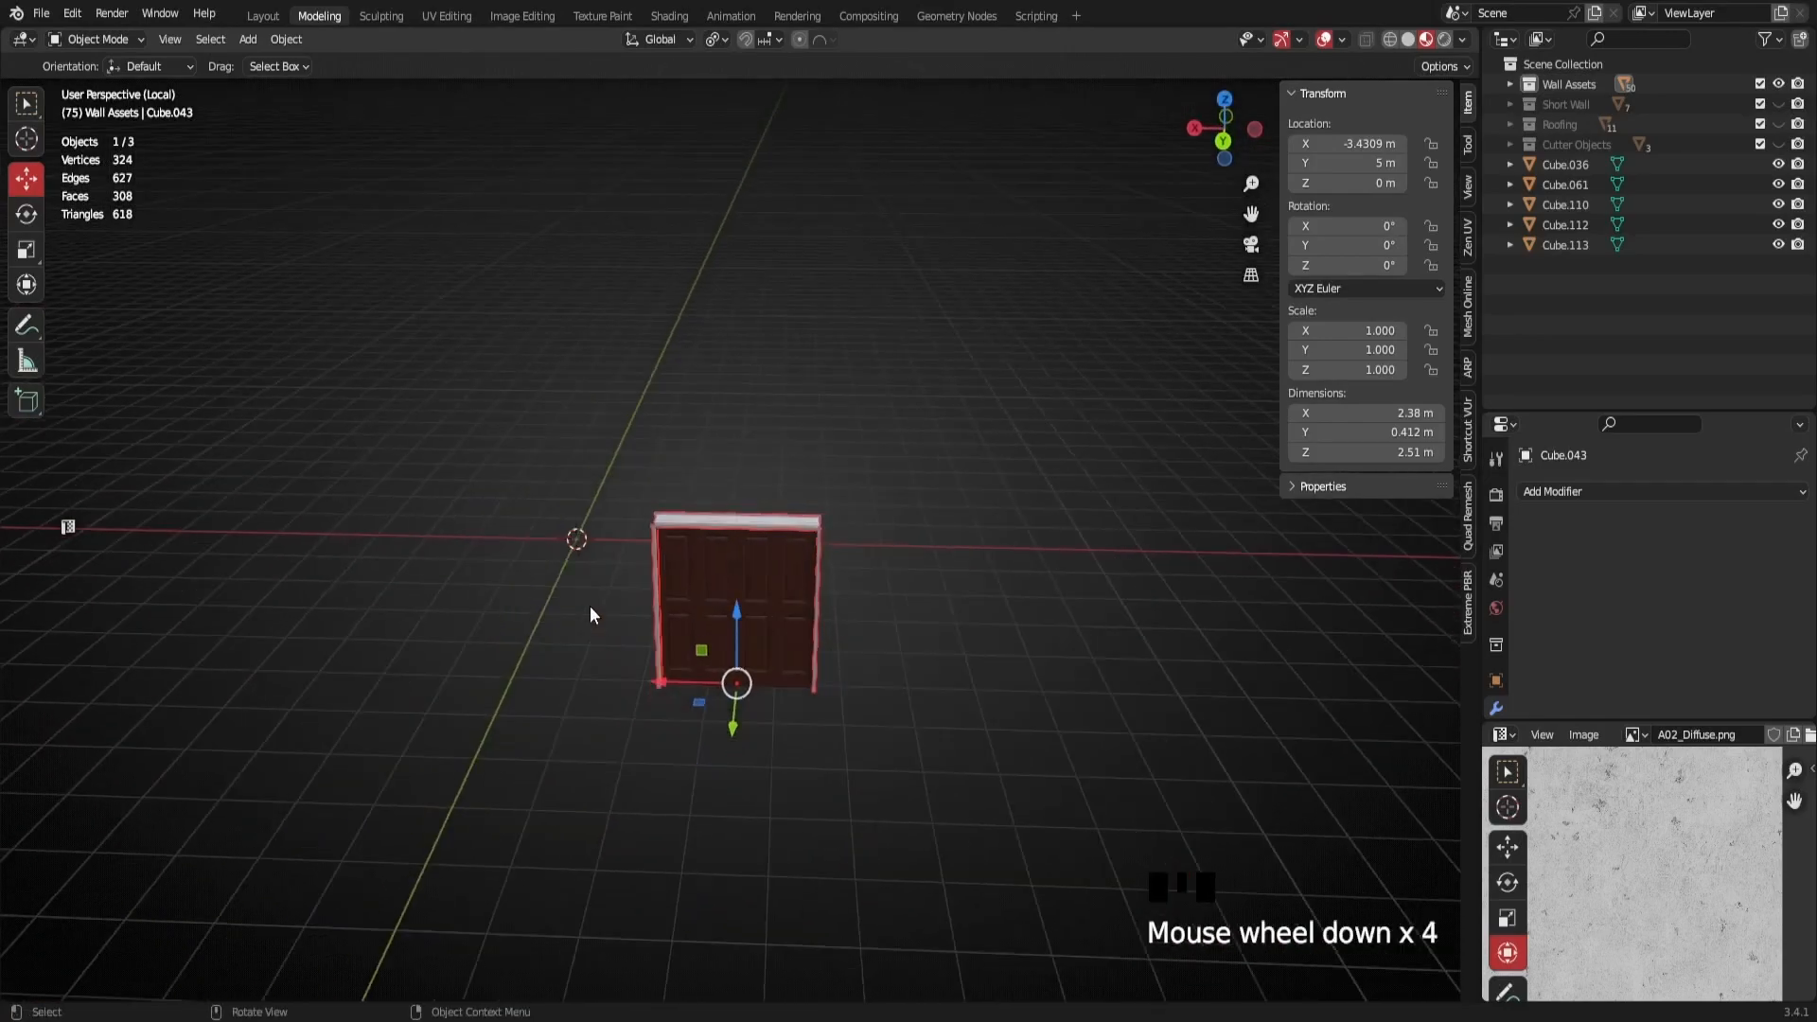
scroll(590, 614, up, 6)
shift+middle_drag(896, 581, 923, 594)
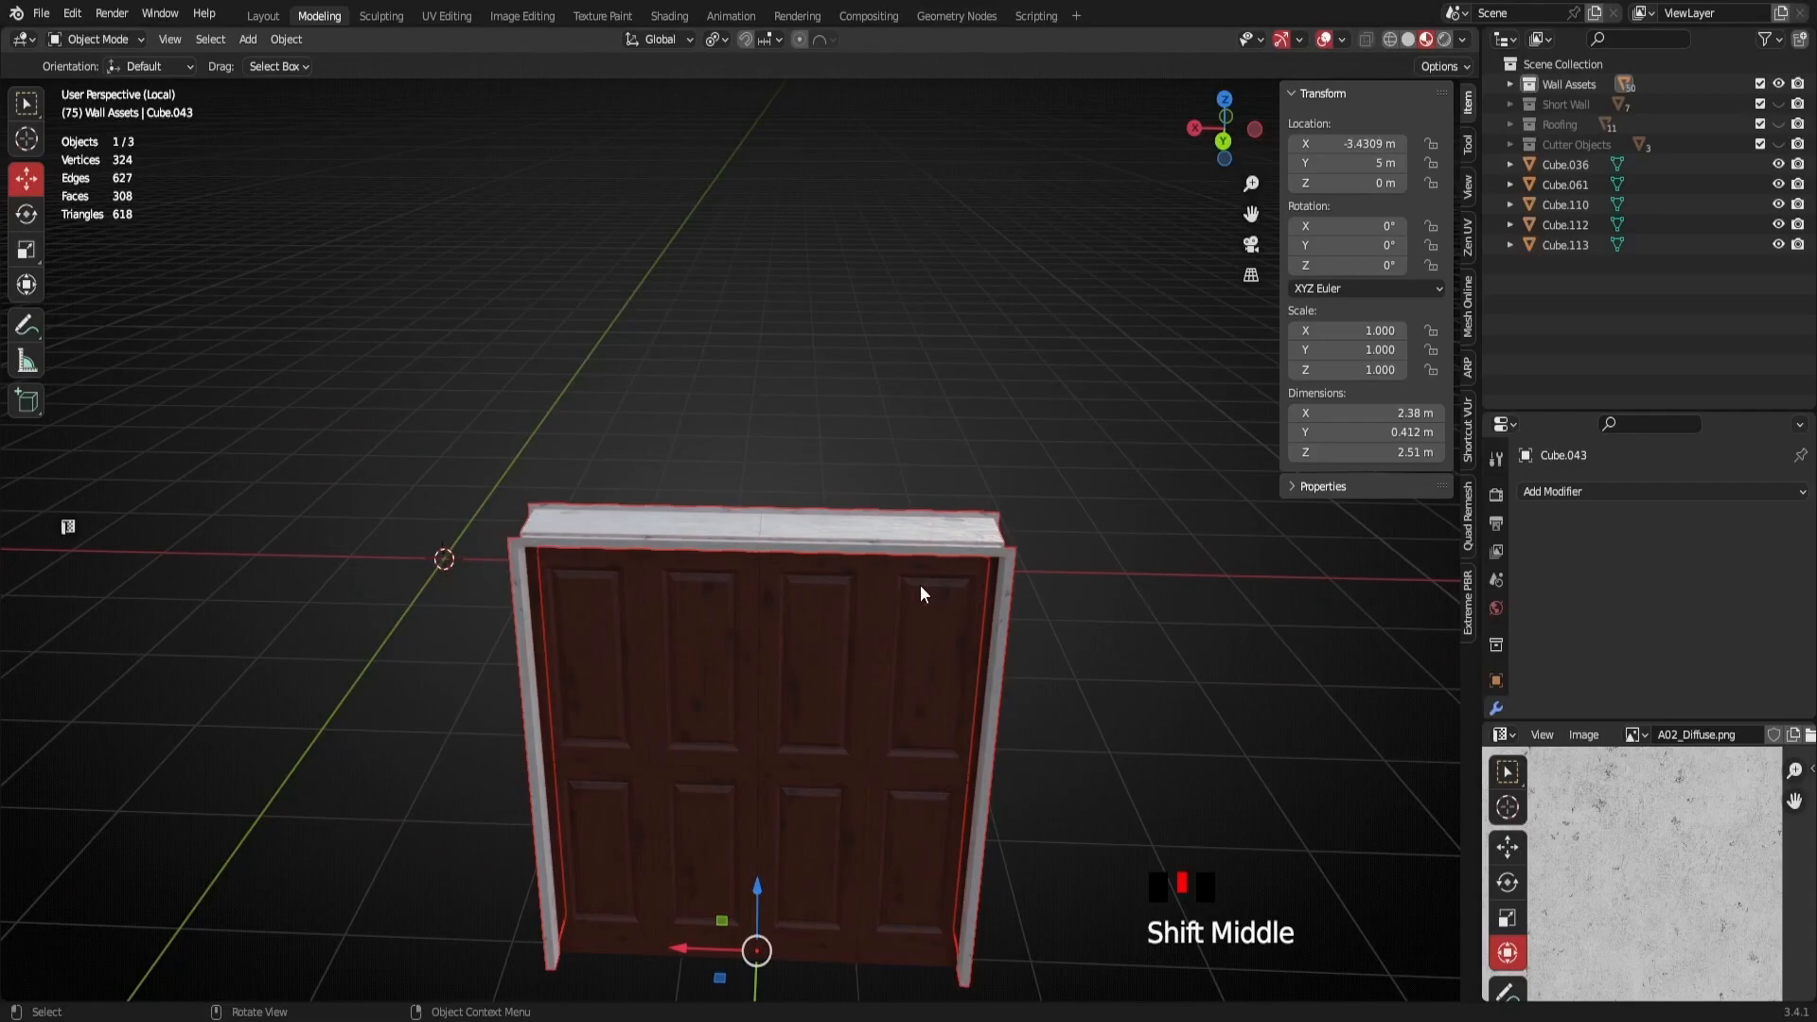
Leave local view to show the finished double door among all the wall assets
key(KP_Divide)
scroll(678, 502, down, 6)
middle_drag(606, 490, 759, 647)
scroll(554, 638, up, 2)
click(558, 640)
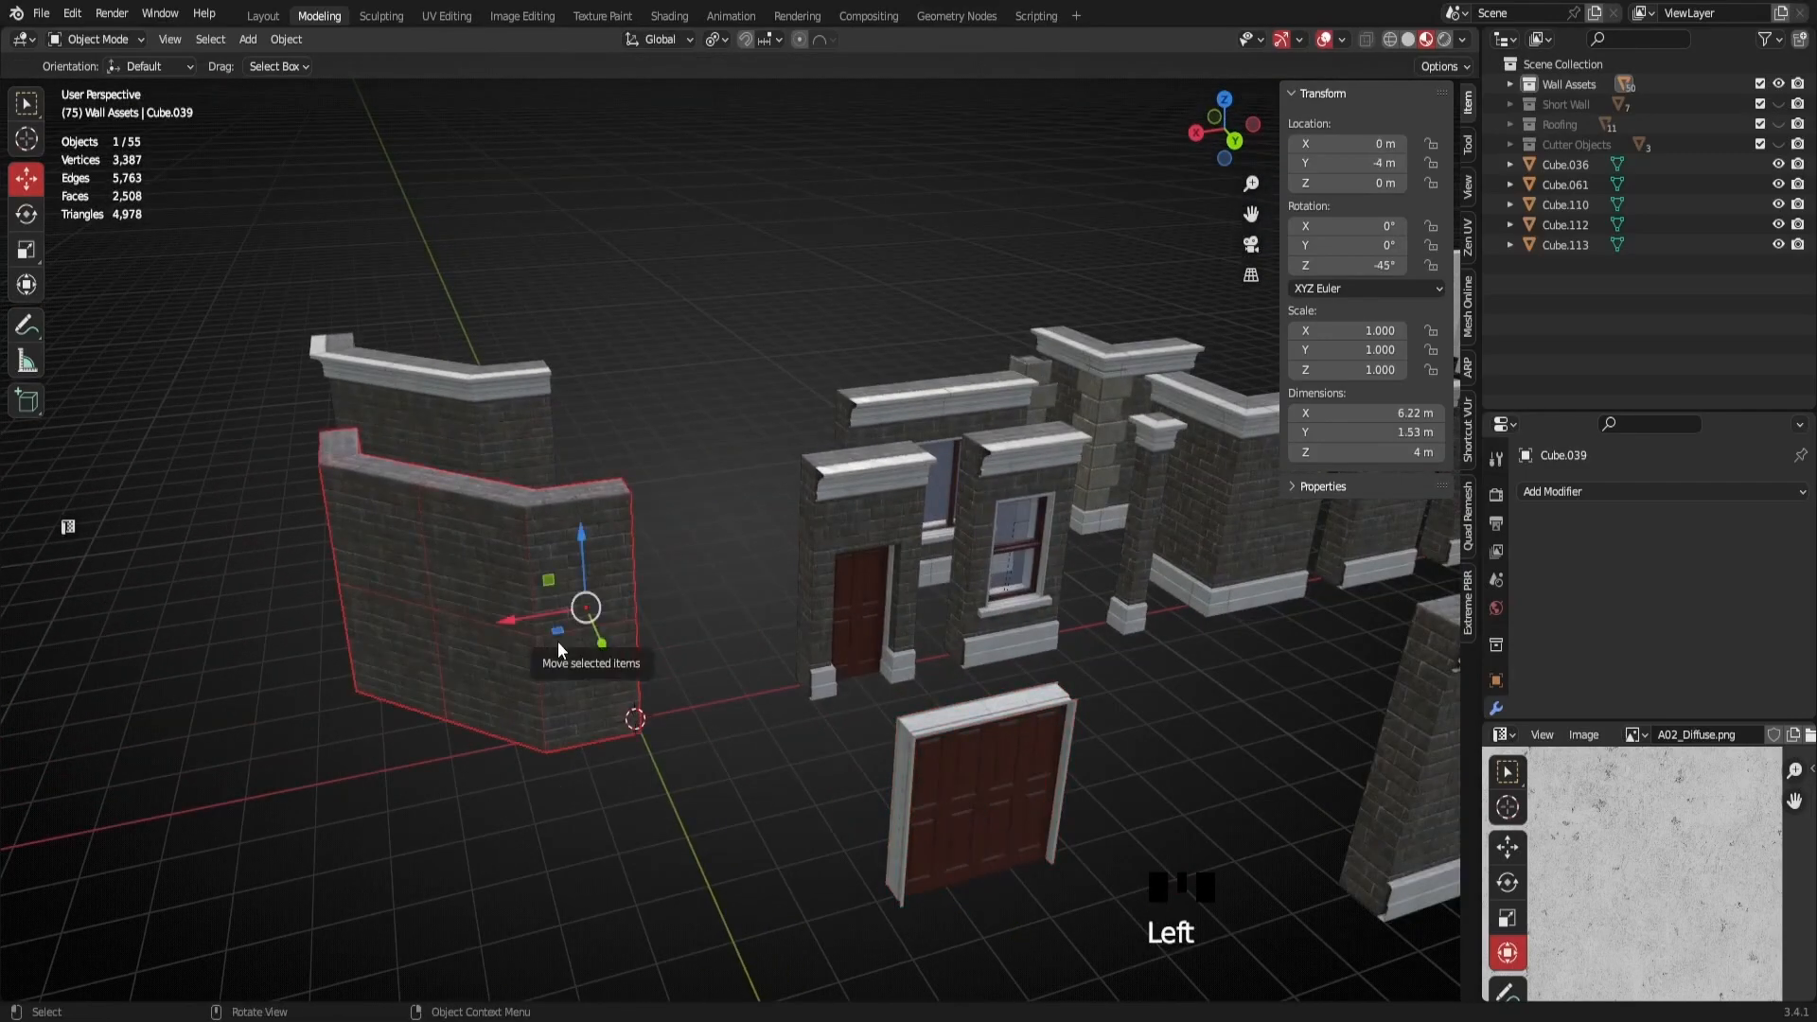
middle_drag(553, 646, 892, 589)
click(871, 585)
shift+middle_drag(1042, 593, 585, 566)
Select the single door and its doorway wall and isolate both in local view, seen from the back
click(599, 606)
click(599, 606)
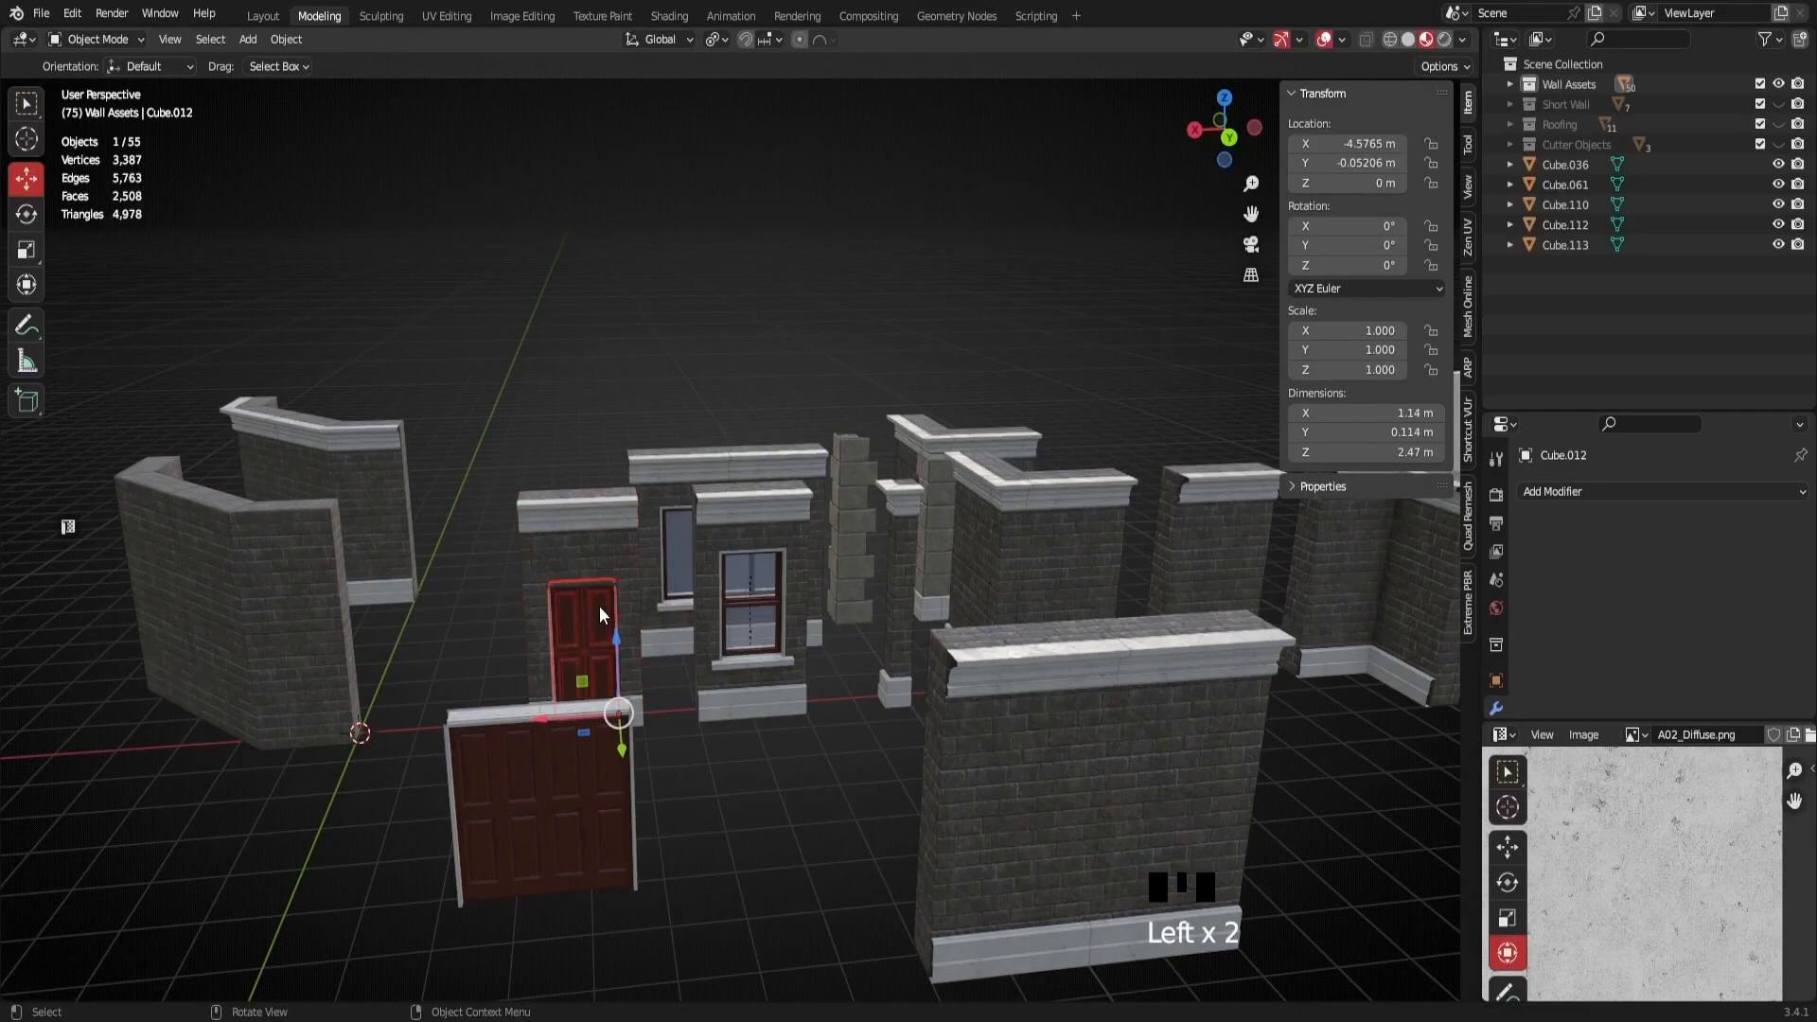
shift+click(628, 558)
key(KP_Divide)
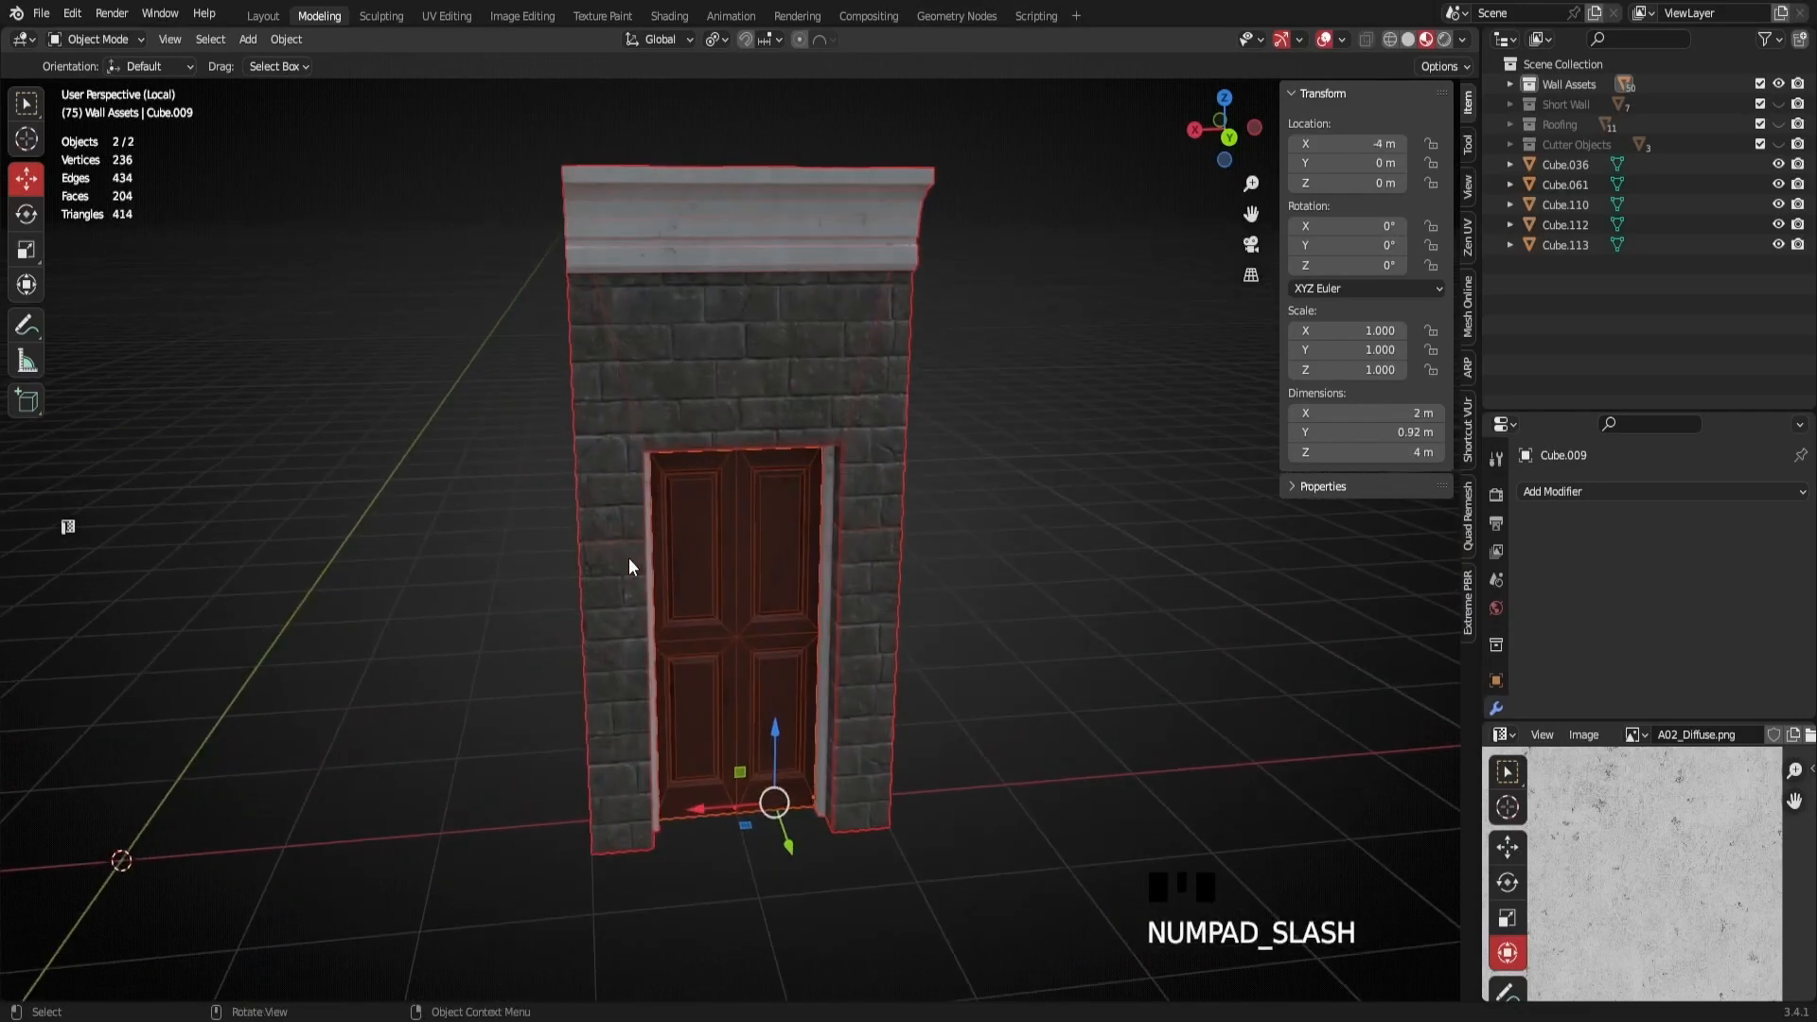
click(1232, 143)
shift+middle_drag(768, 793, 731, 757)
scroll(644, 762, up, 2)
scroll(724, 776, up, 2)
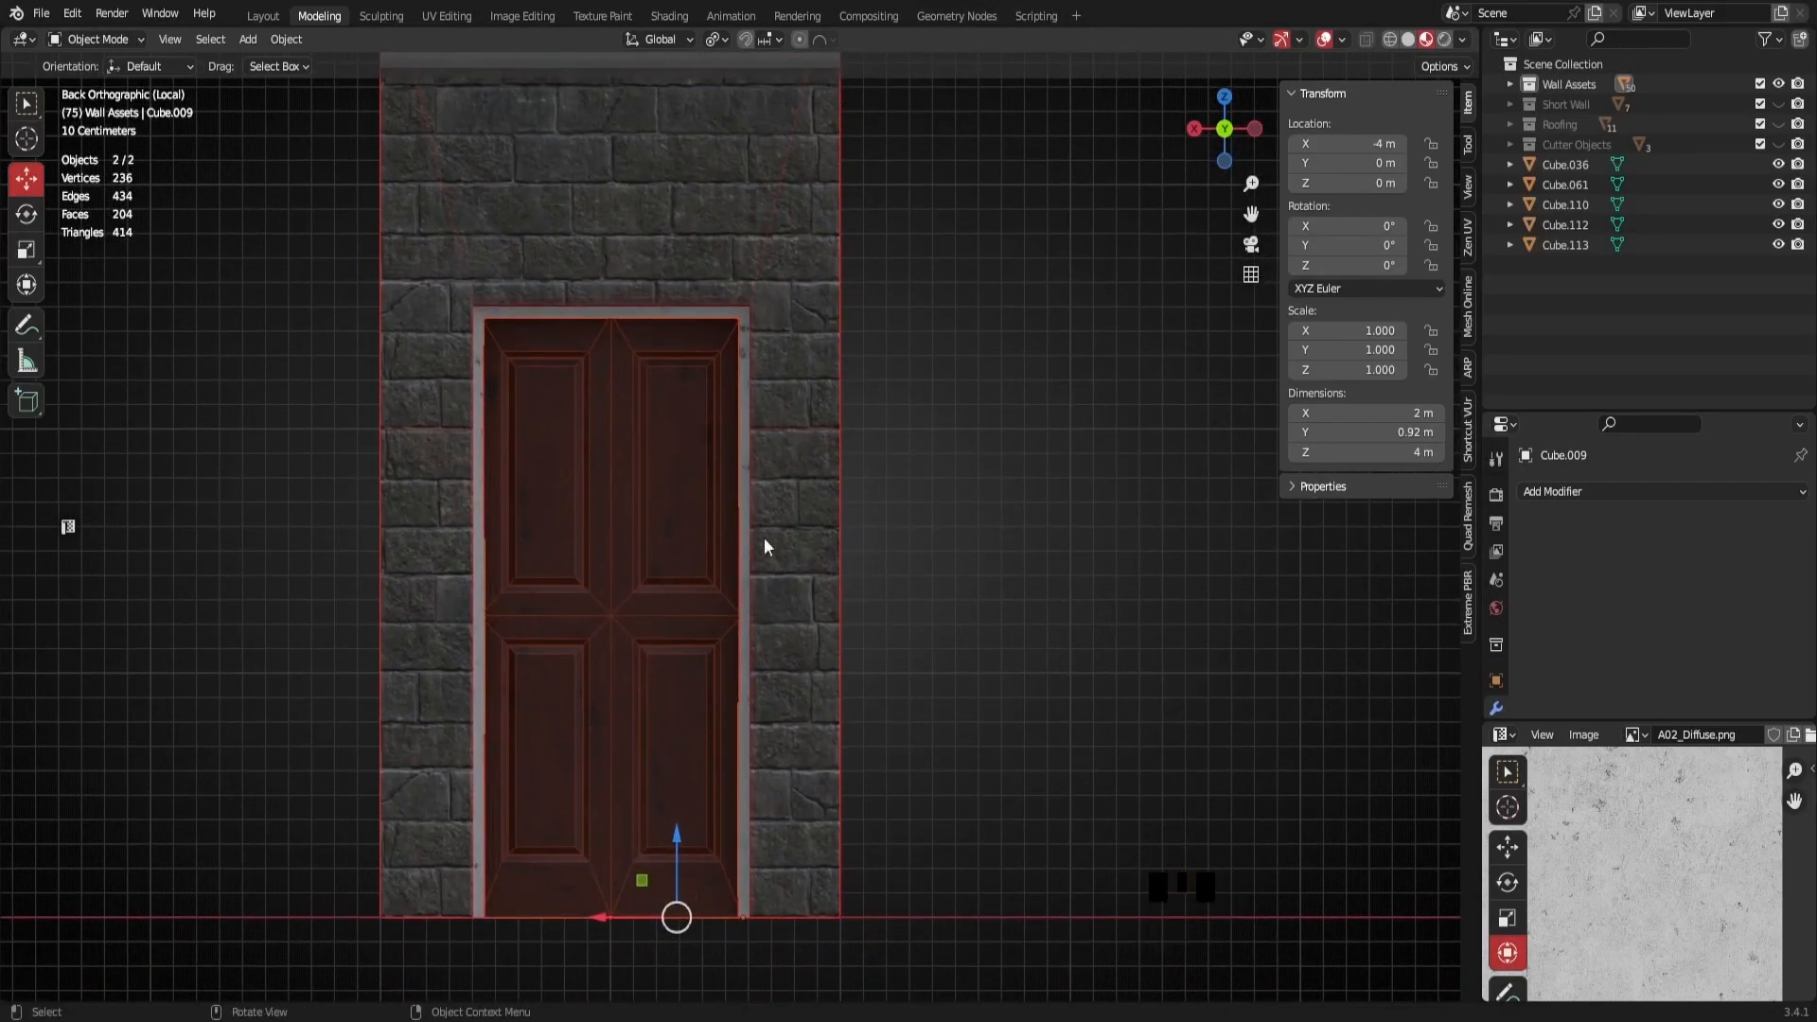
Leave the door's local view and isolate the plain angled wall in local view instead
scroll(502, 359, down, 5)
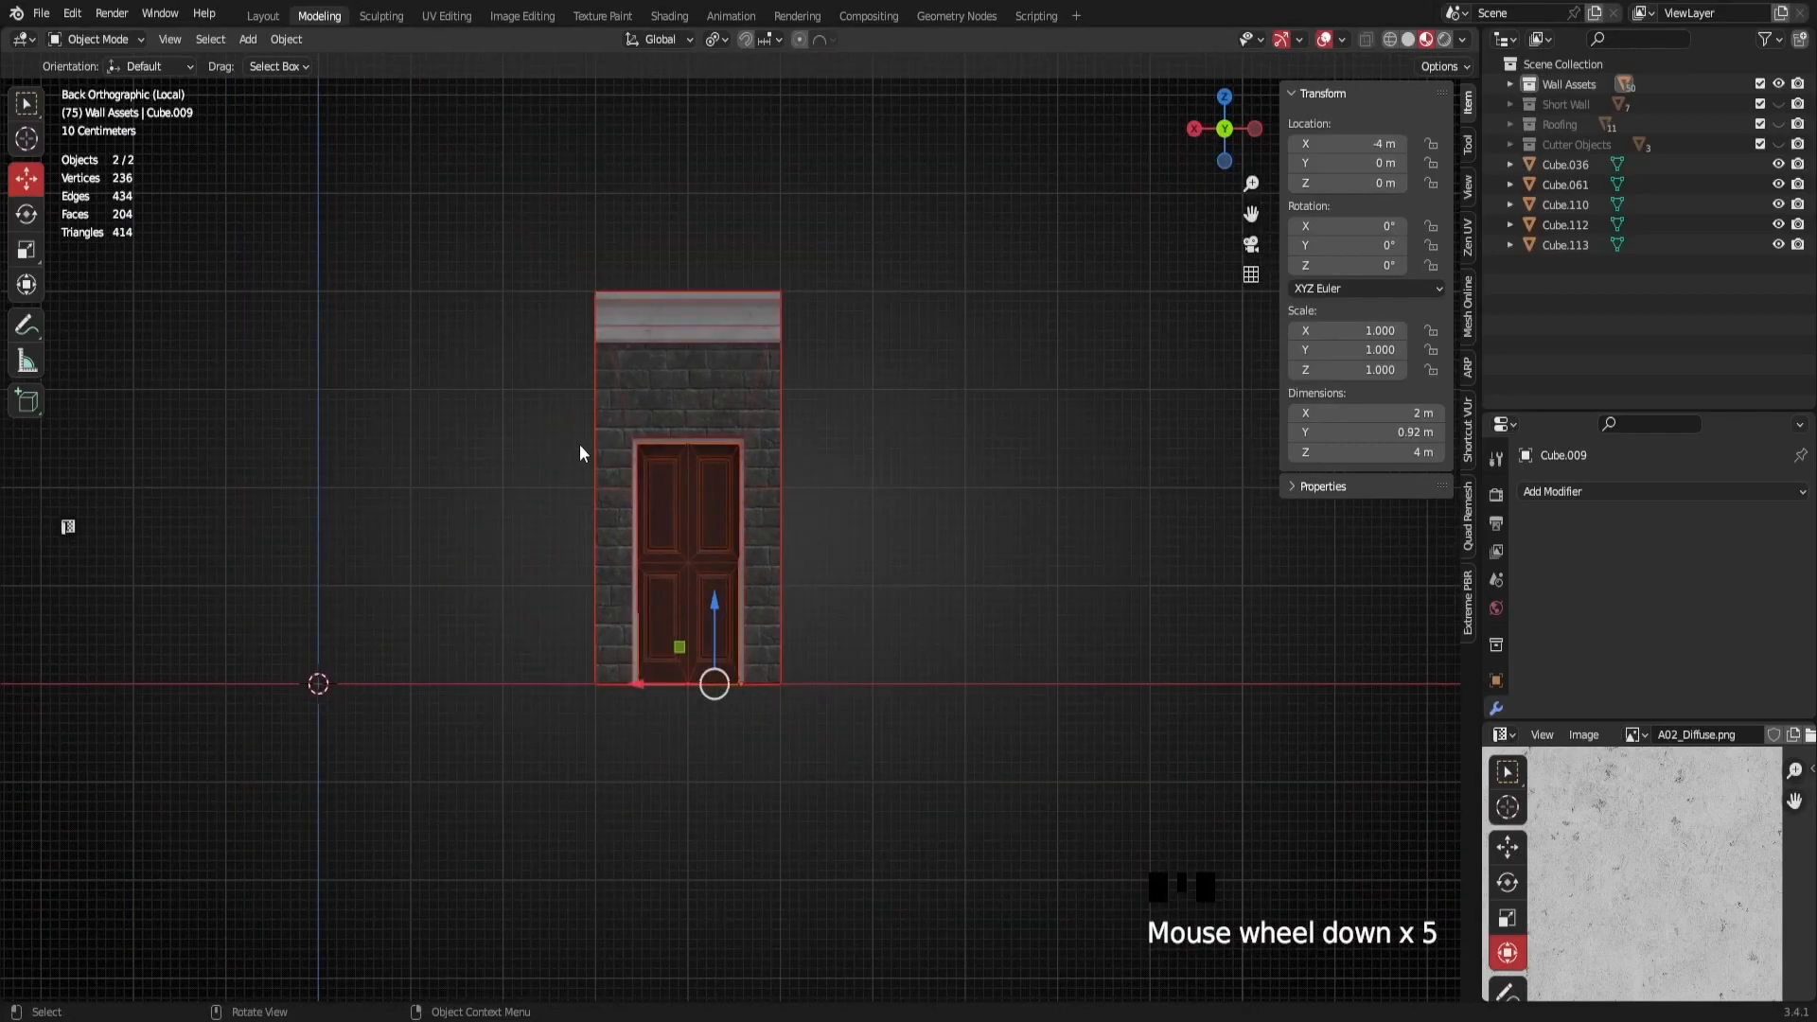
scroll(583, 445, down, 2)
key(KP_Divide)
scroll(497, 558, down, 3)
shift+middle_drag(497, 559, 576, 684)
click(899, 523)
scroll(899, 523, up, 3)
scroll(568, 651, up, 2)
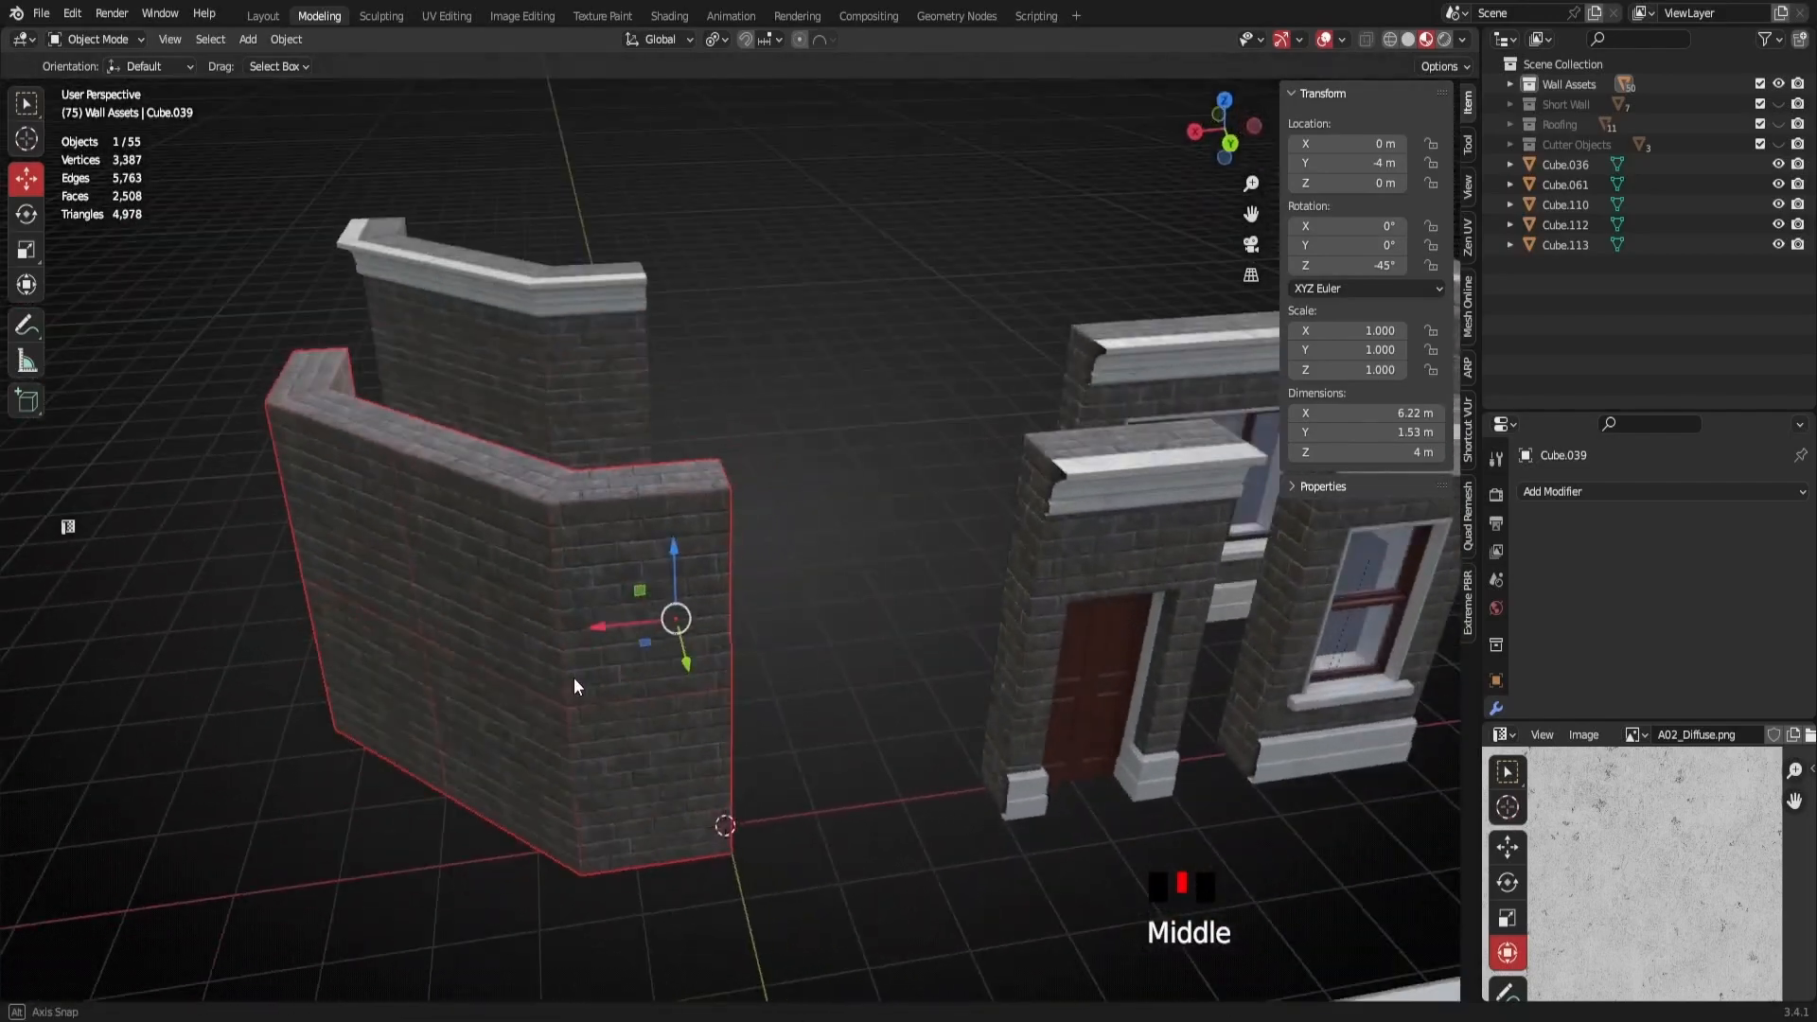
key(KP_Divide)
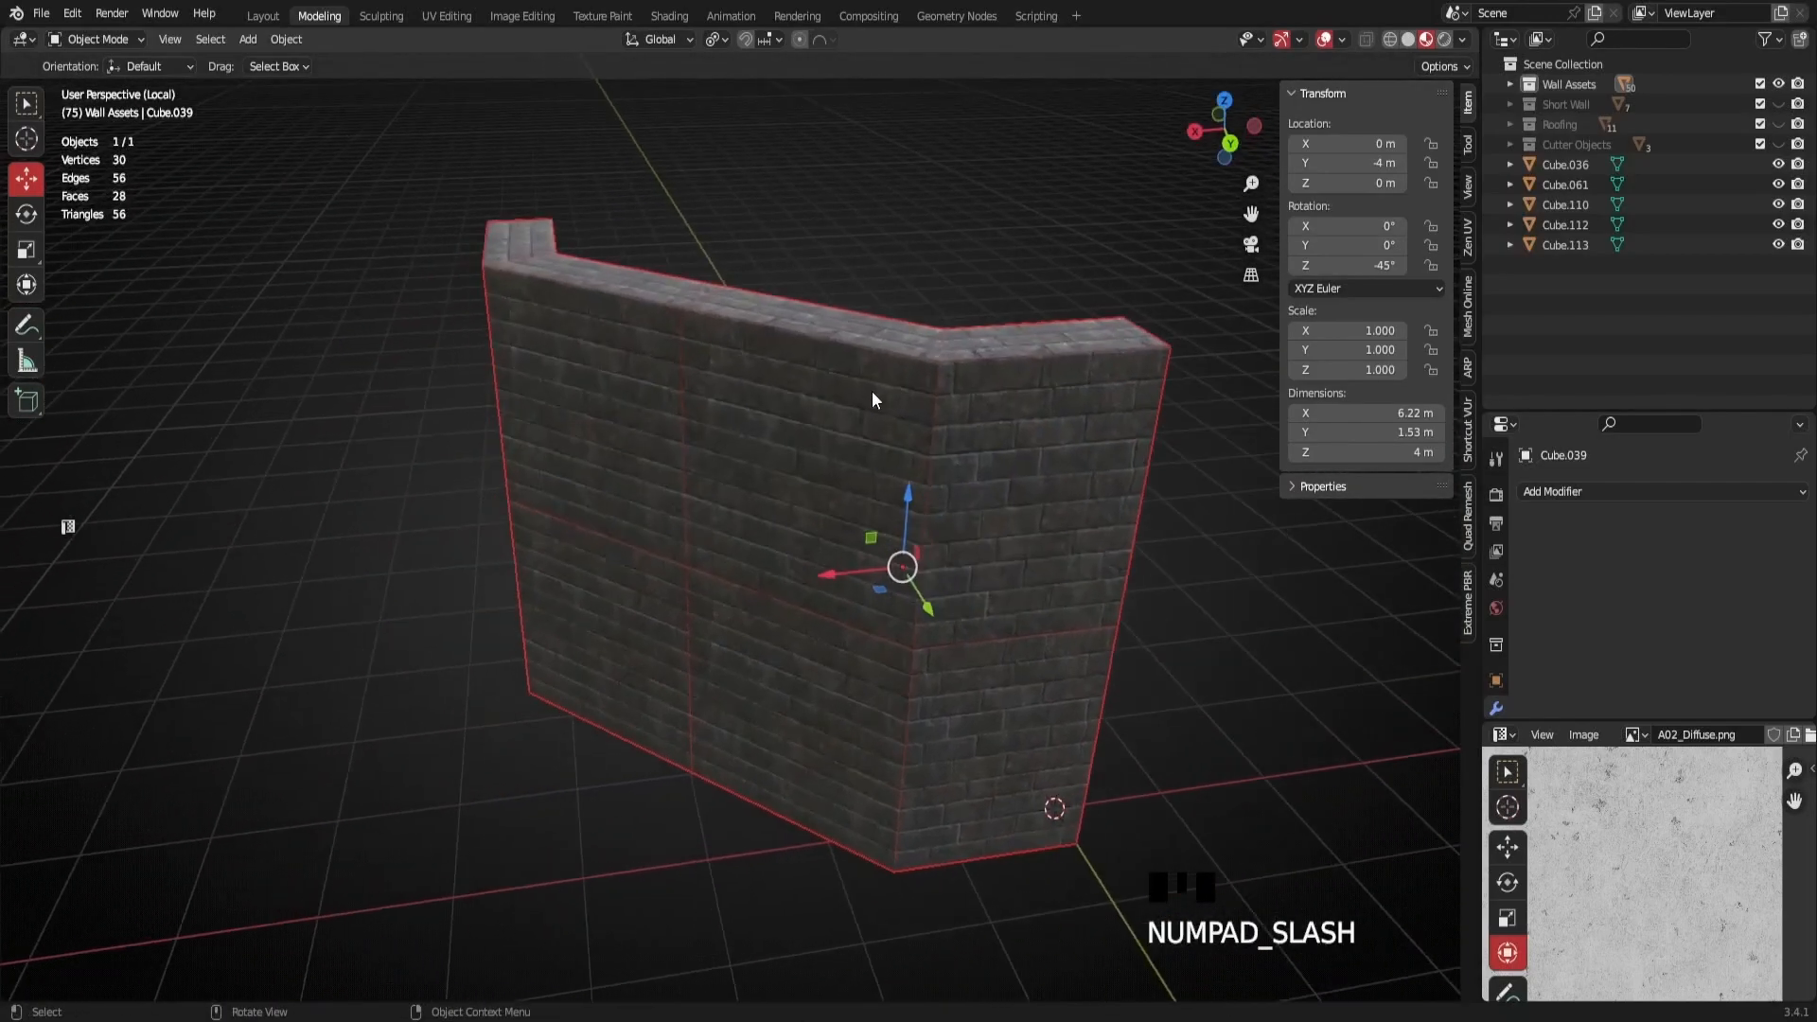
Examine the angled wall from the back, side and front, and return to the full scene
click(1231, 140)
shift+middle_drag(925, 600, 627, 638)
scroll(626, 638, up, 1)
scroll(627, 637, up, 1)
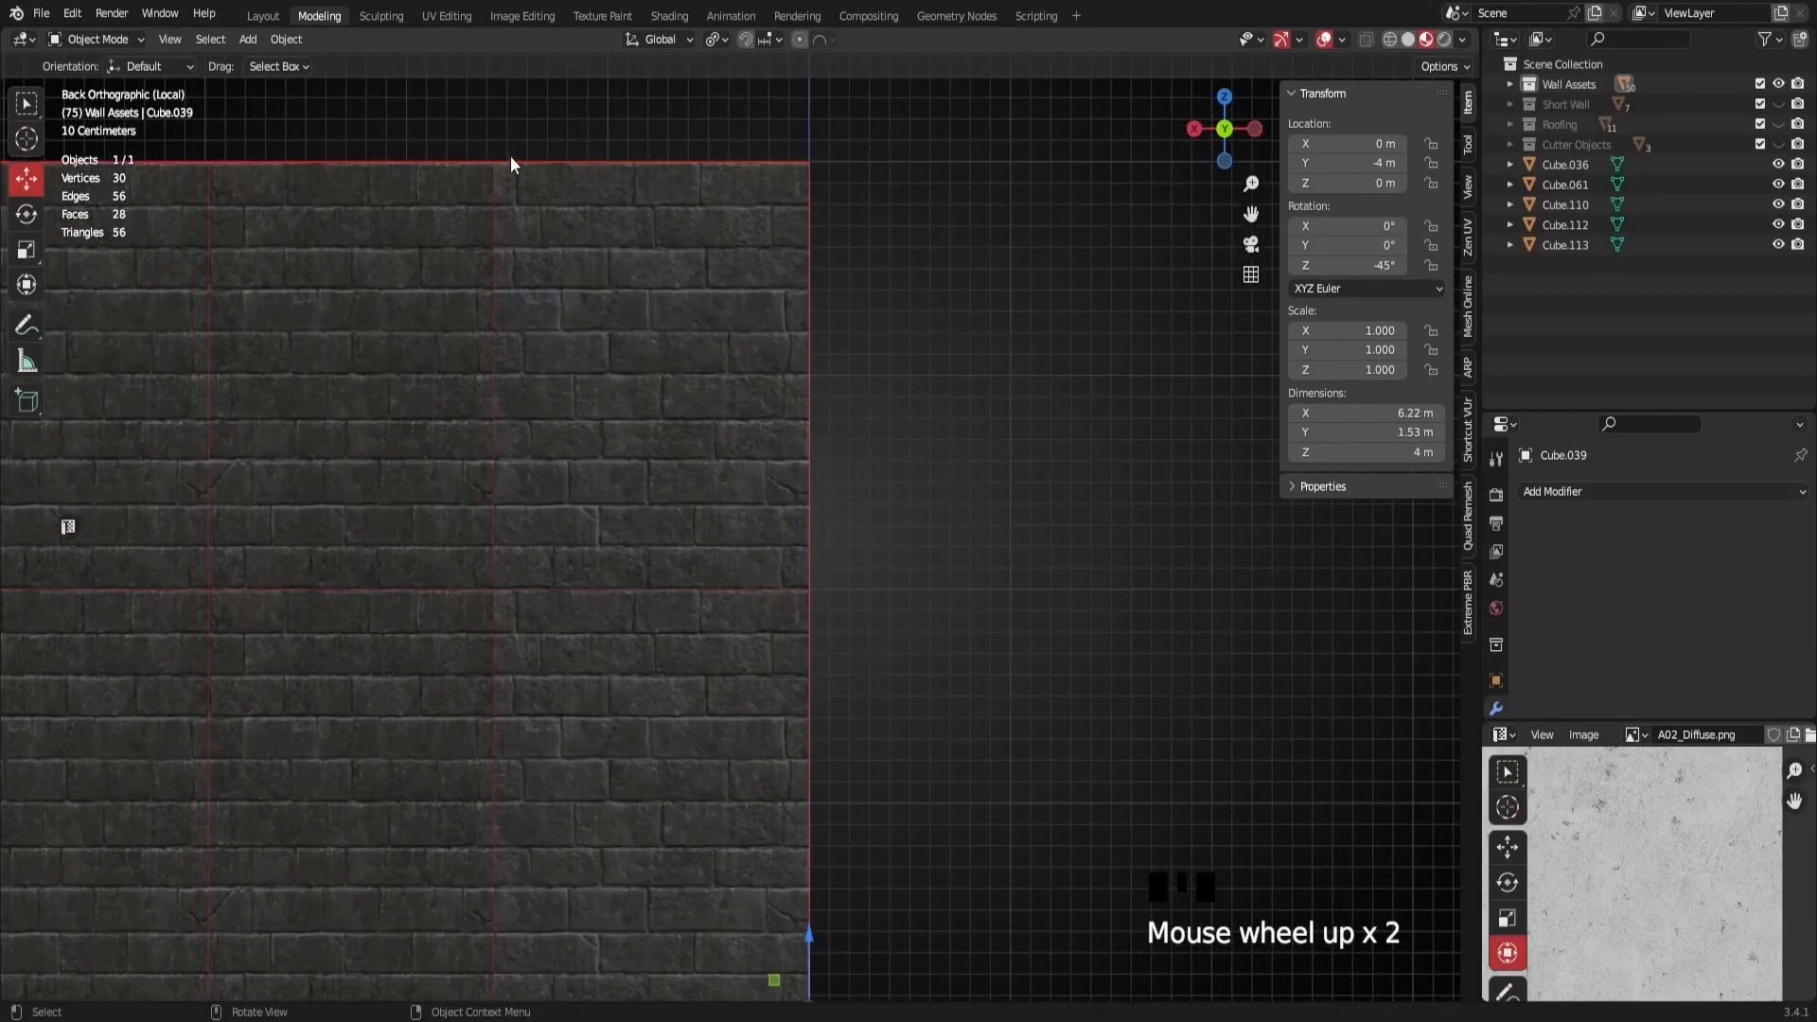
scroll(907, 235, down, 2)
drag(890, 165, 570, 934)
scroll(569, 934, down, 3)
middle_drag(556, 804, 1095, 290)
click(1219, 140)
drag(445, 320, 672, 880)
middle_drag(691, 876, 612, 515)
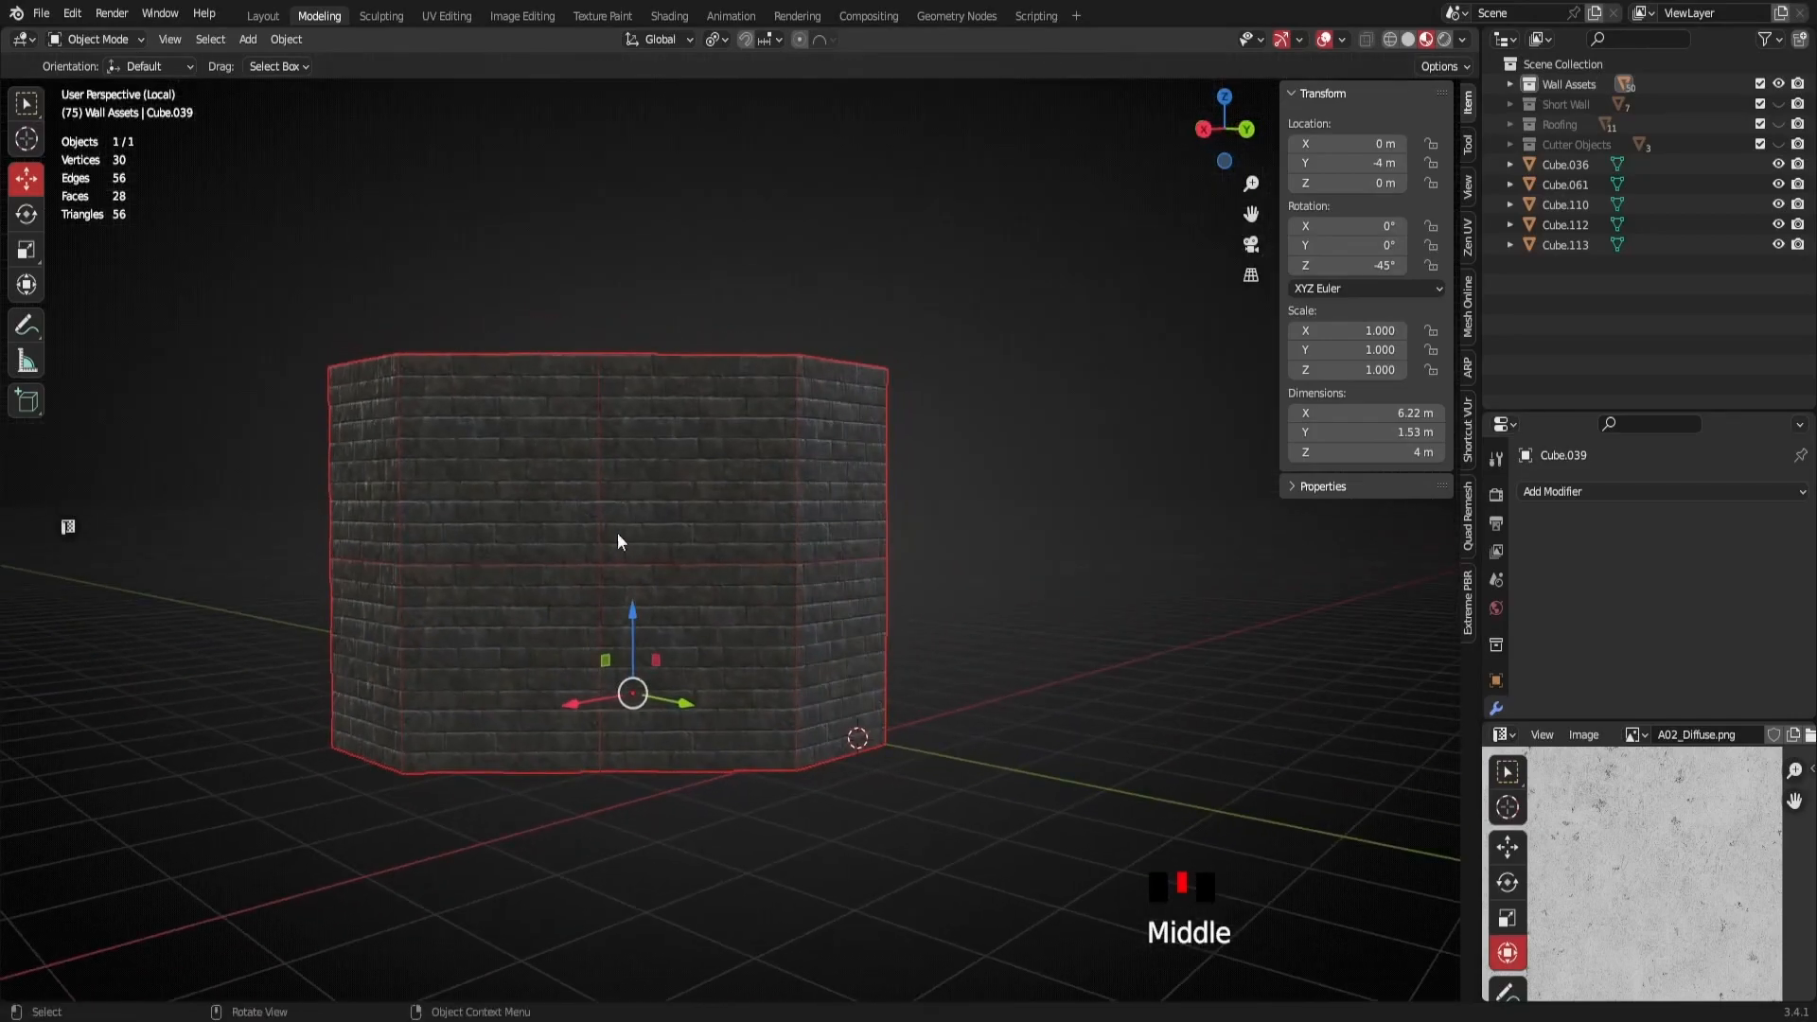
scroll(637, 722, up, 3)
shift+middle_drag(637, 722, 702, 655)
scroll(730, 678, down, 2)
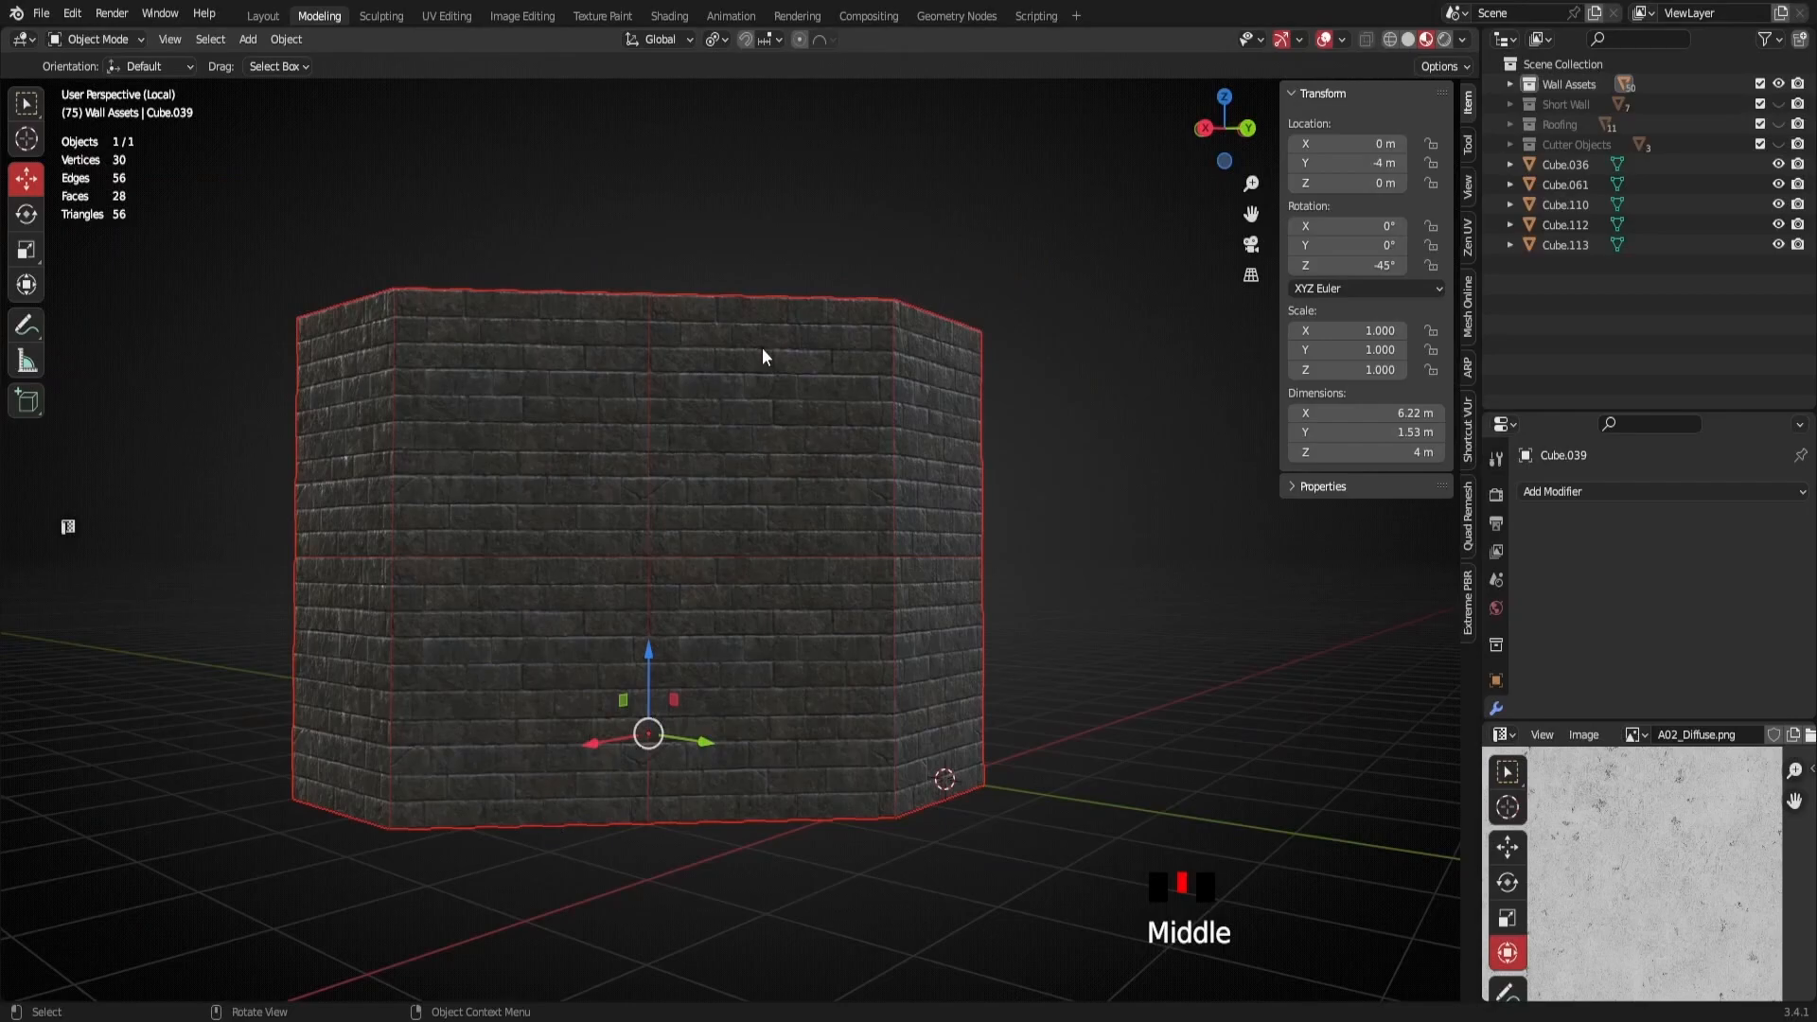
scroll(735, 515, down, 2)
middle_drag(735, 515, 696, 608)
middle_drag(673, 649, 617, 651)
key(KP_Divide)
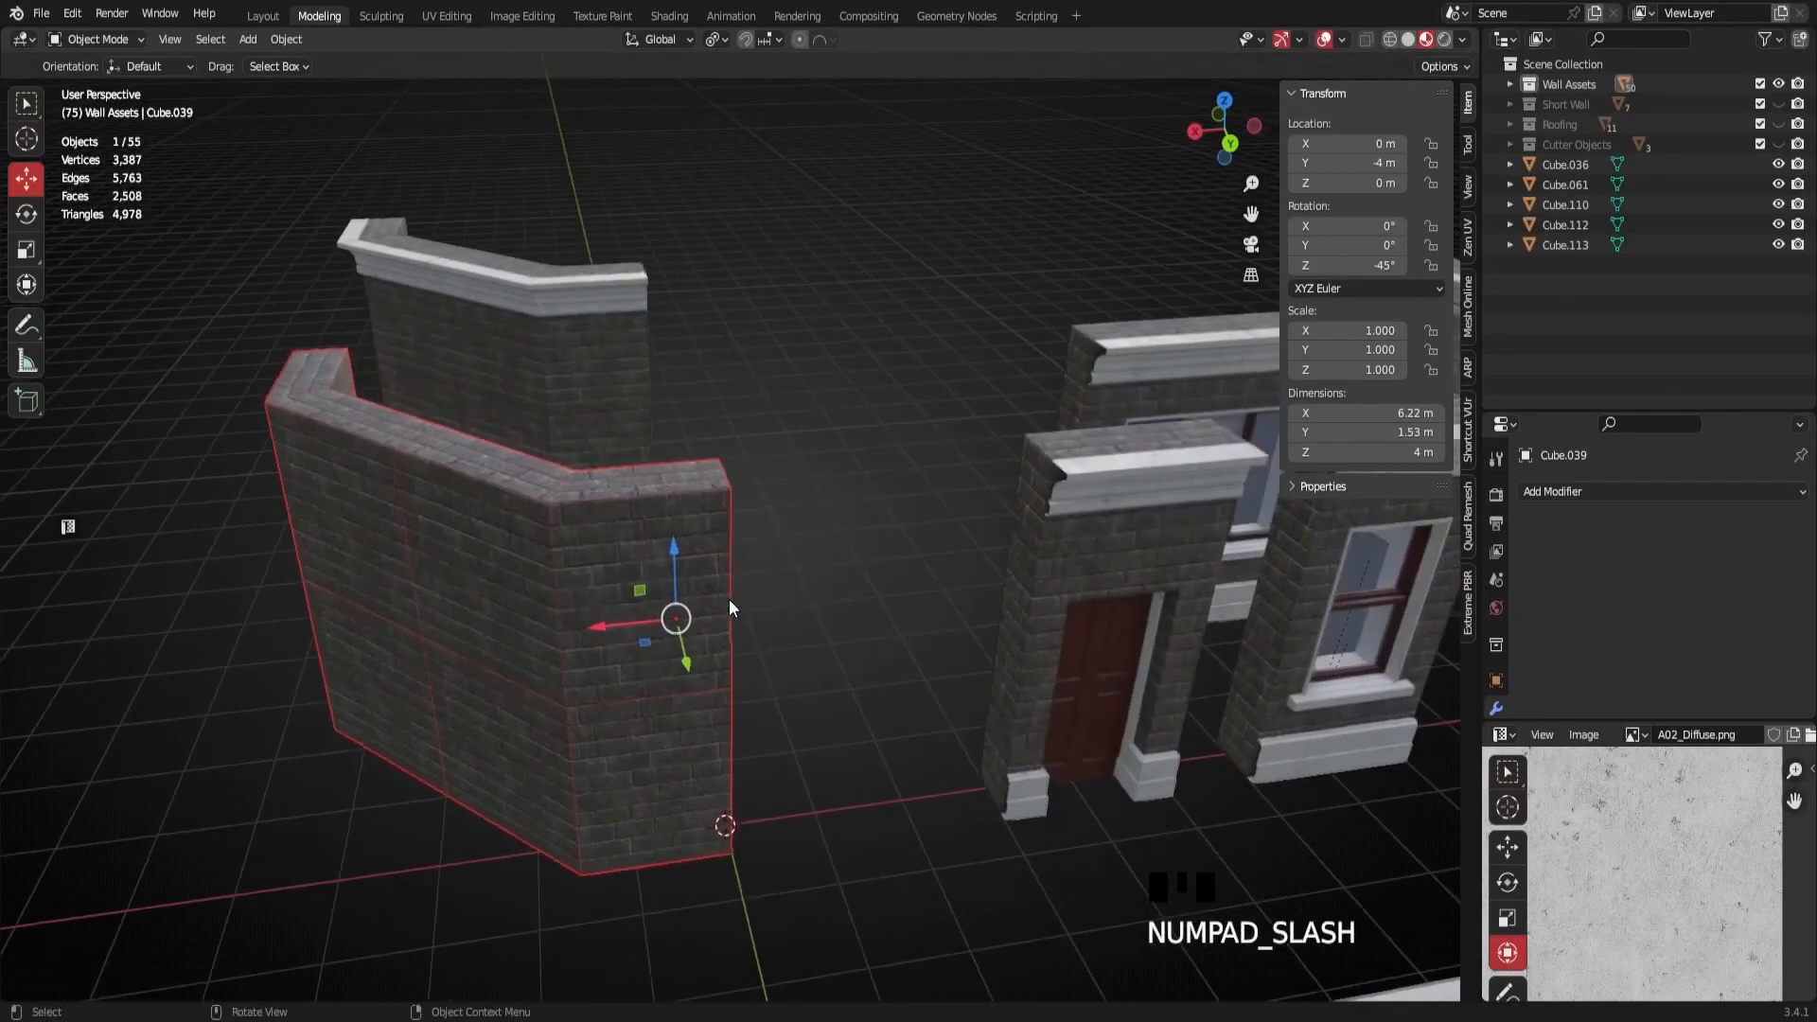
Select both door leaves and their frame, and join them into a single double-door object
scroll(730, 606, down, 3)
shift+middle_drag(684, 559, 763, 584)
scroll(622, 542, up, 4)
click(1348, 668)
shift+middle_drag(1348, 667, 763, 385)
scroll(867, 558, up, 3)
click(854, 562)
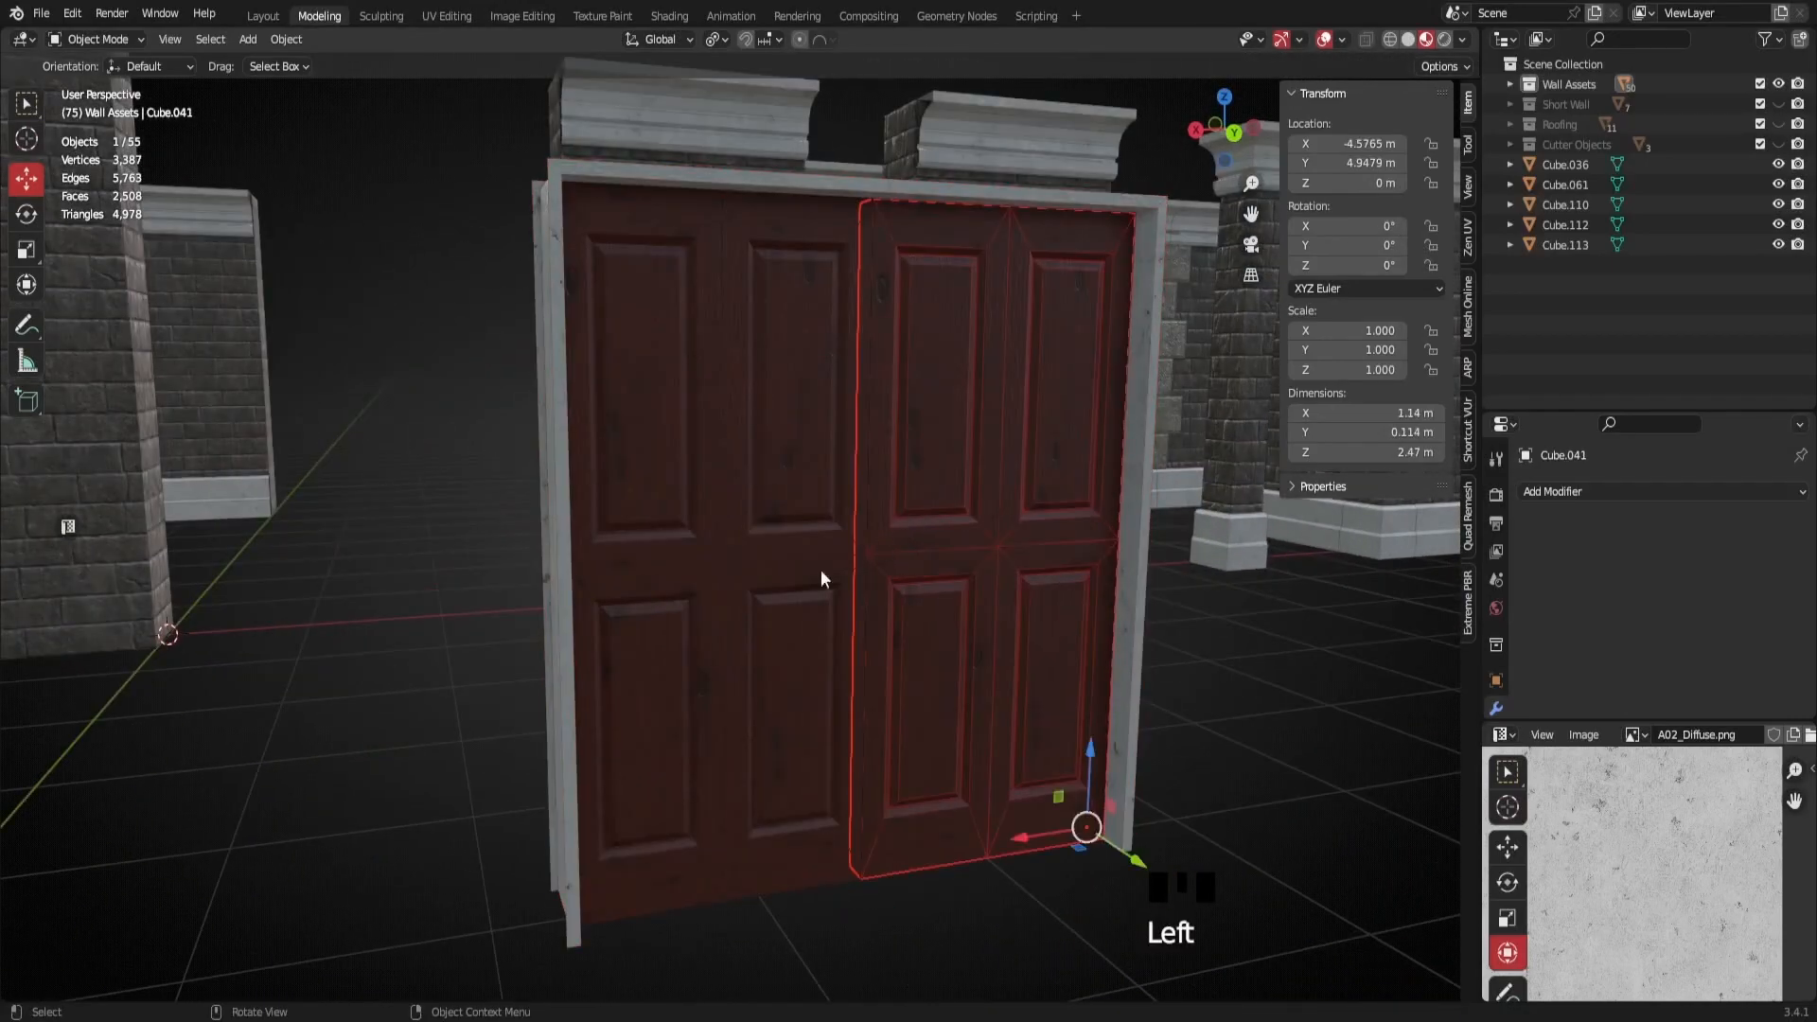
shift+click(867, 536)
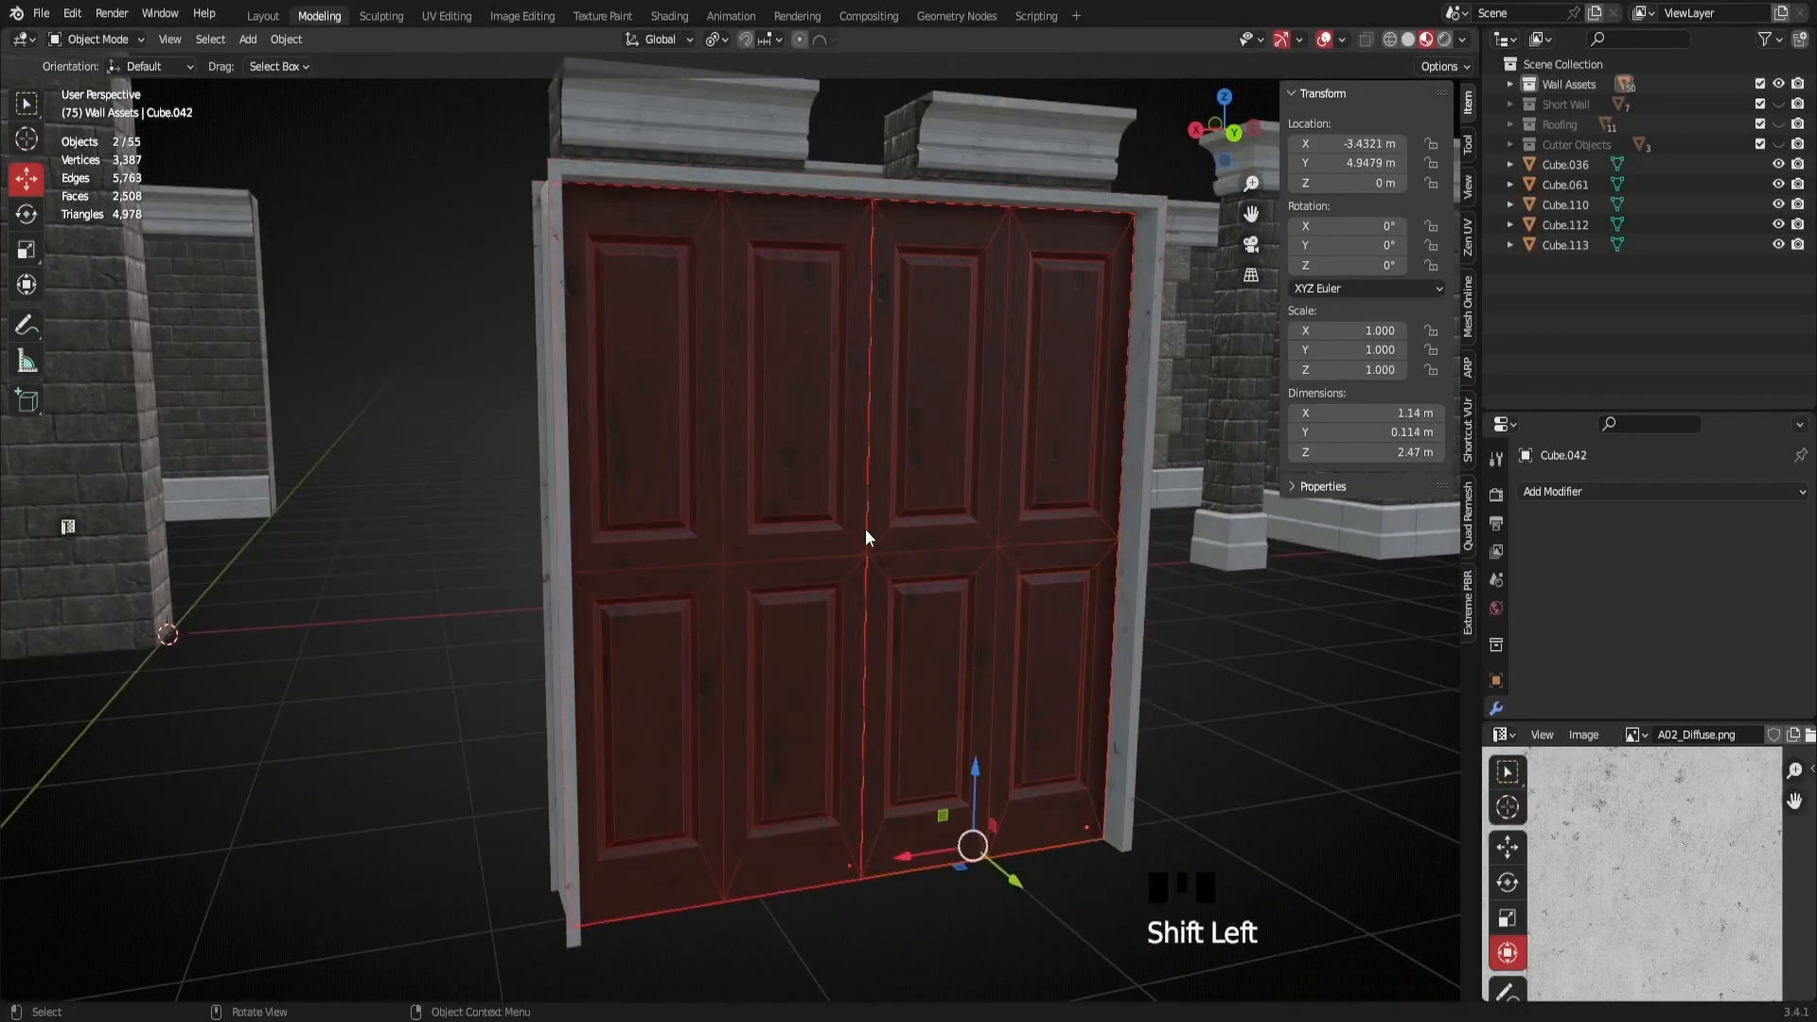
shift+click(879, 179)
scroll(879, 187, down, 2)
scroll(872, 381, up, 1)
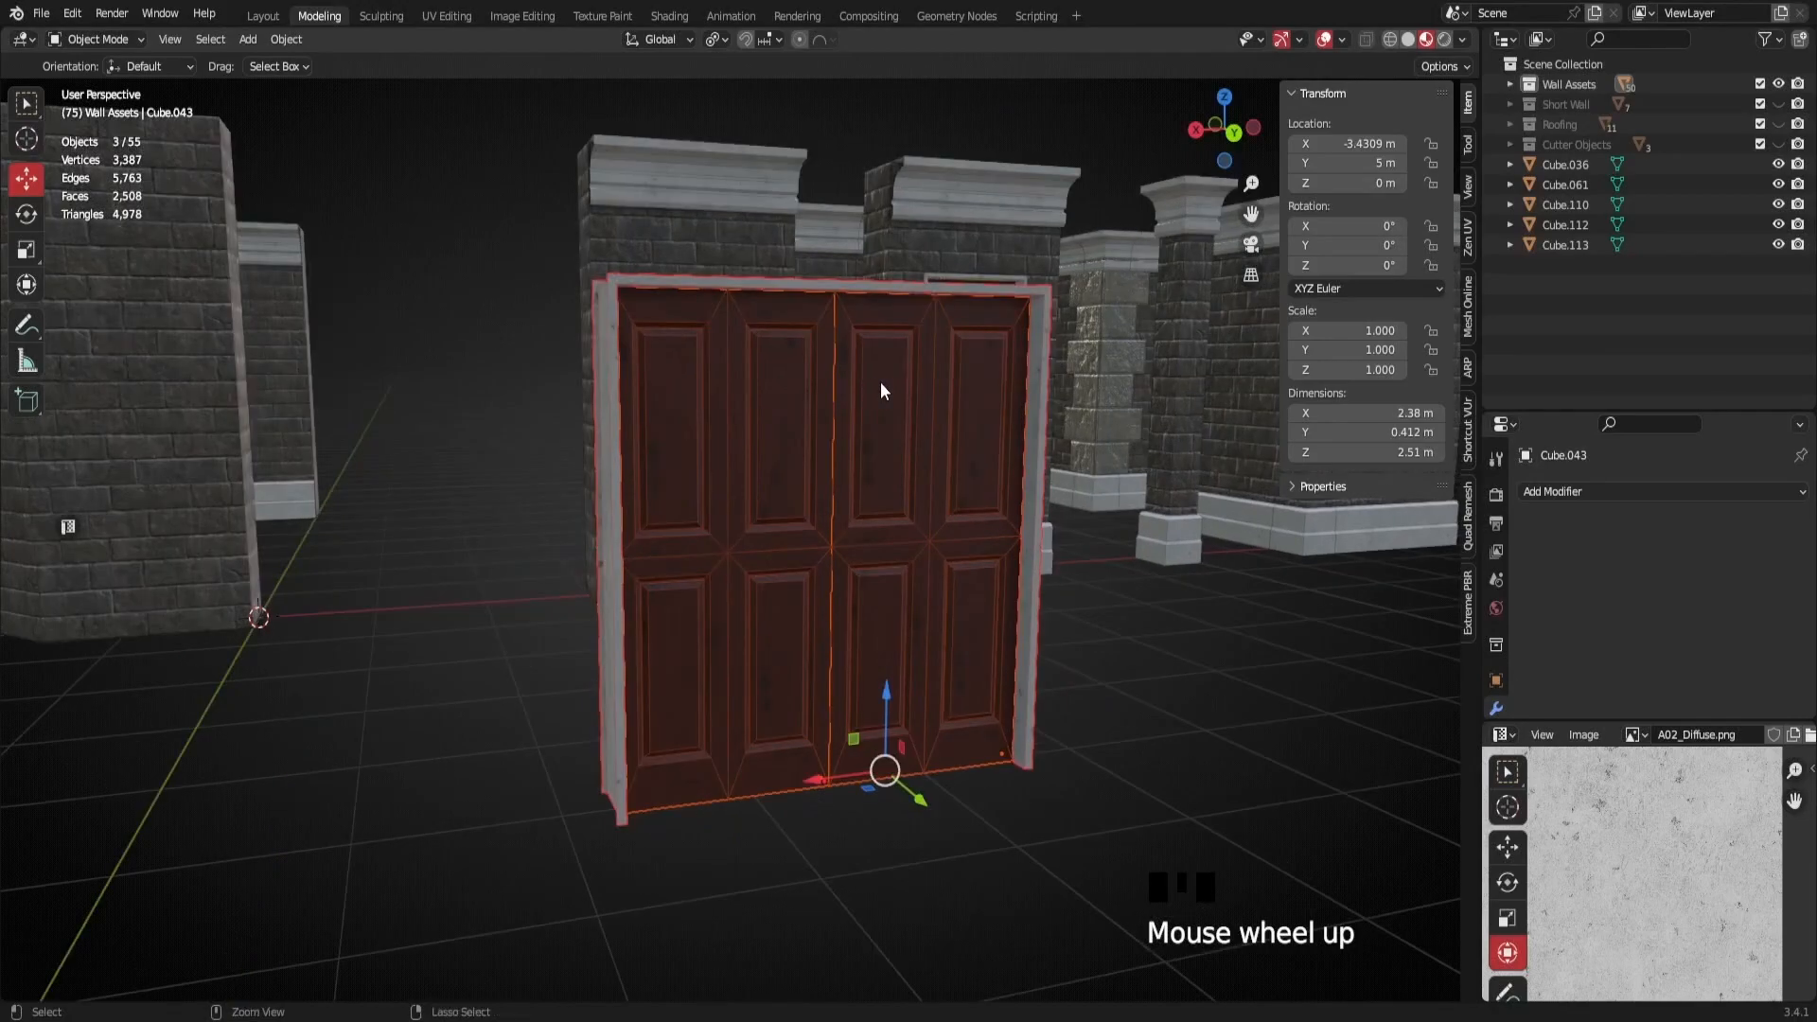
key(ctrl+j)
Open the plain angled wall in edit mode and select the centre vertex of its middle face
middle_drag(754, 346, 754, 430)
scroll(814, 543, down, 2)
shift+middle_drag(814, 544, 901, 583)
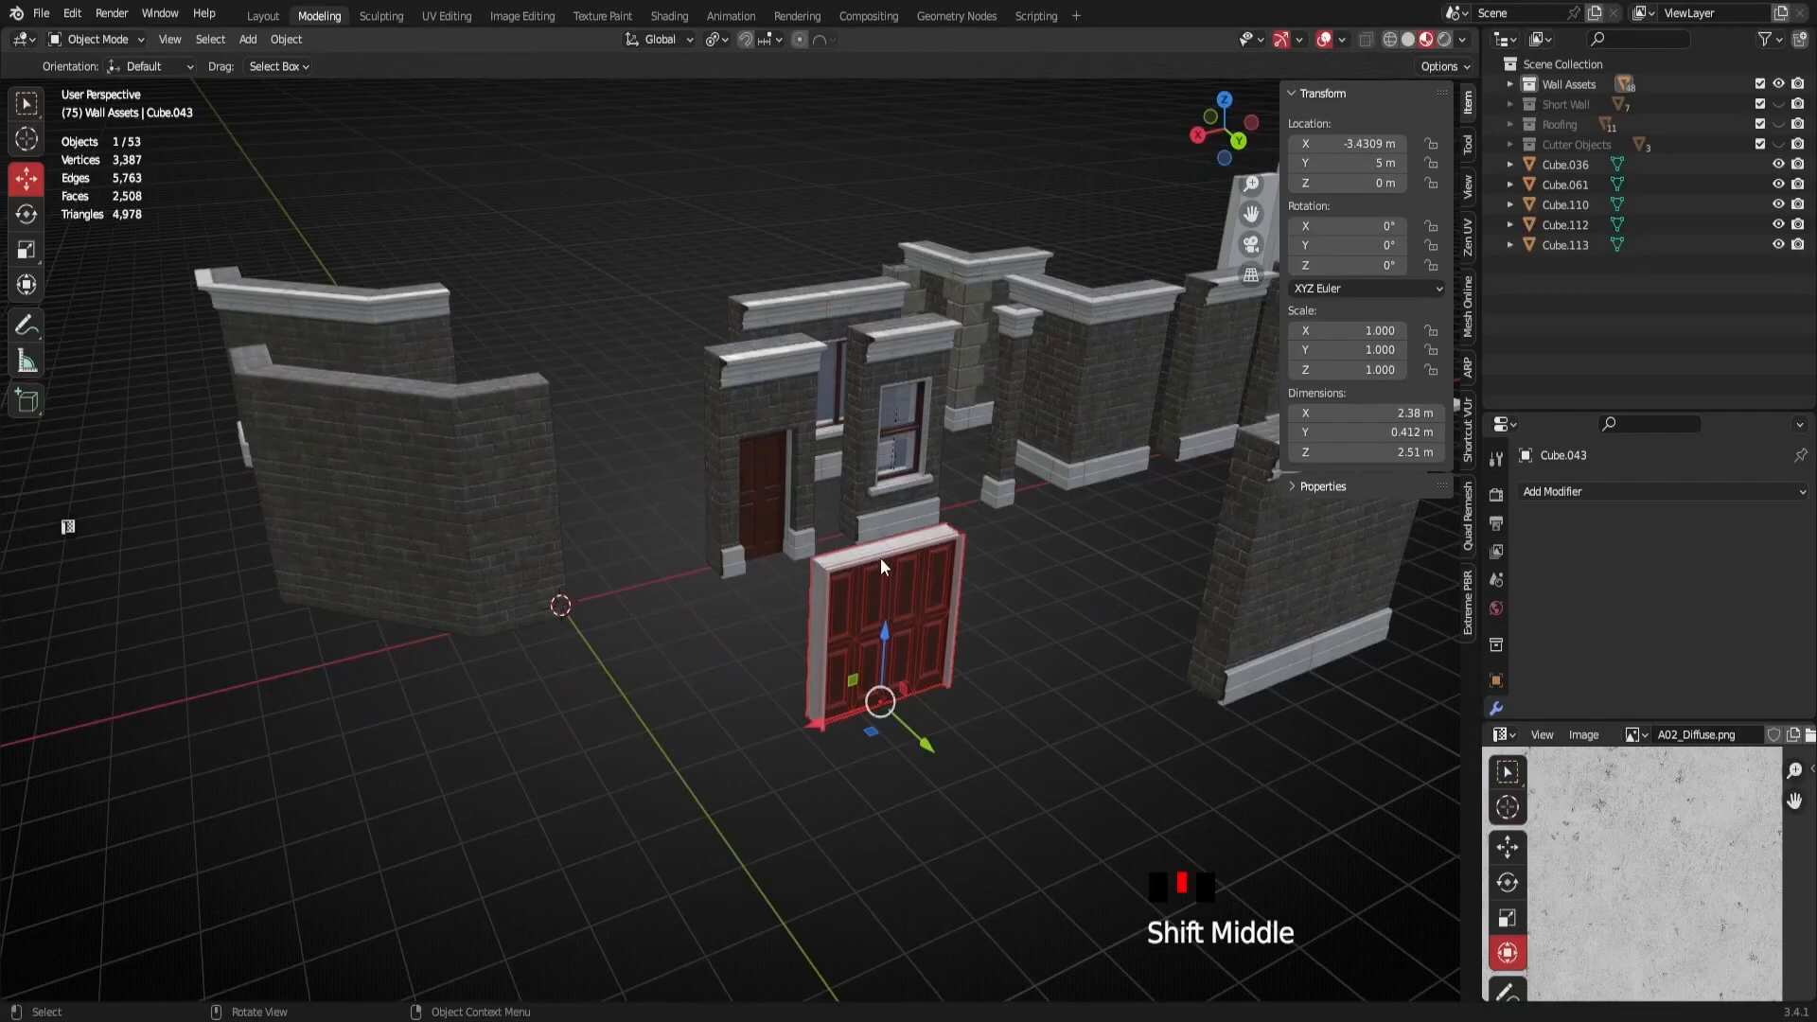
middle_drag(330, 501, 663, 463)
click(584, 488)
key(Tab)
click(504, 473)
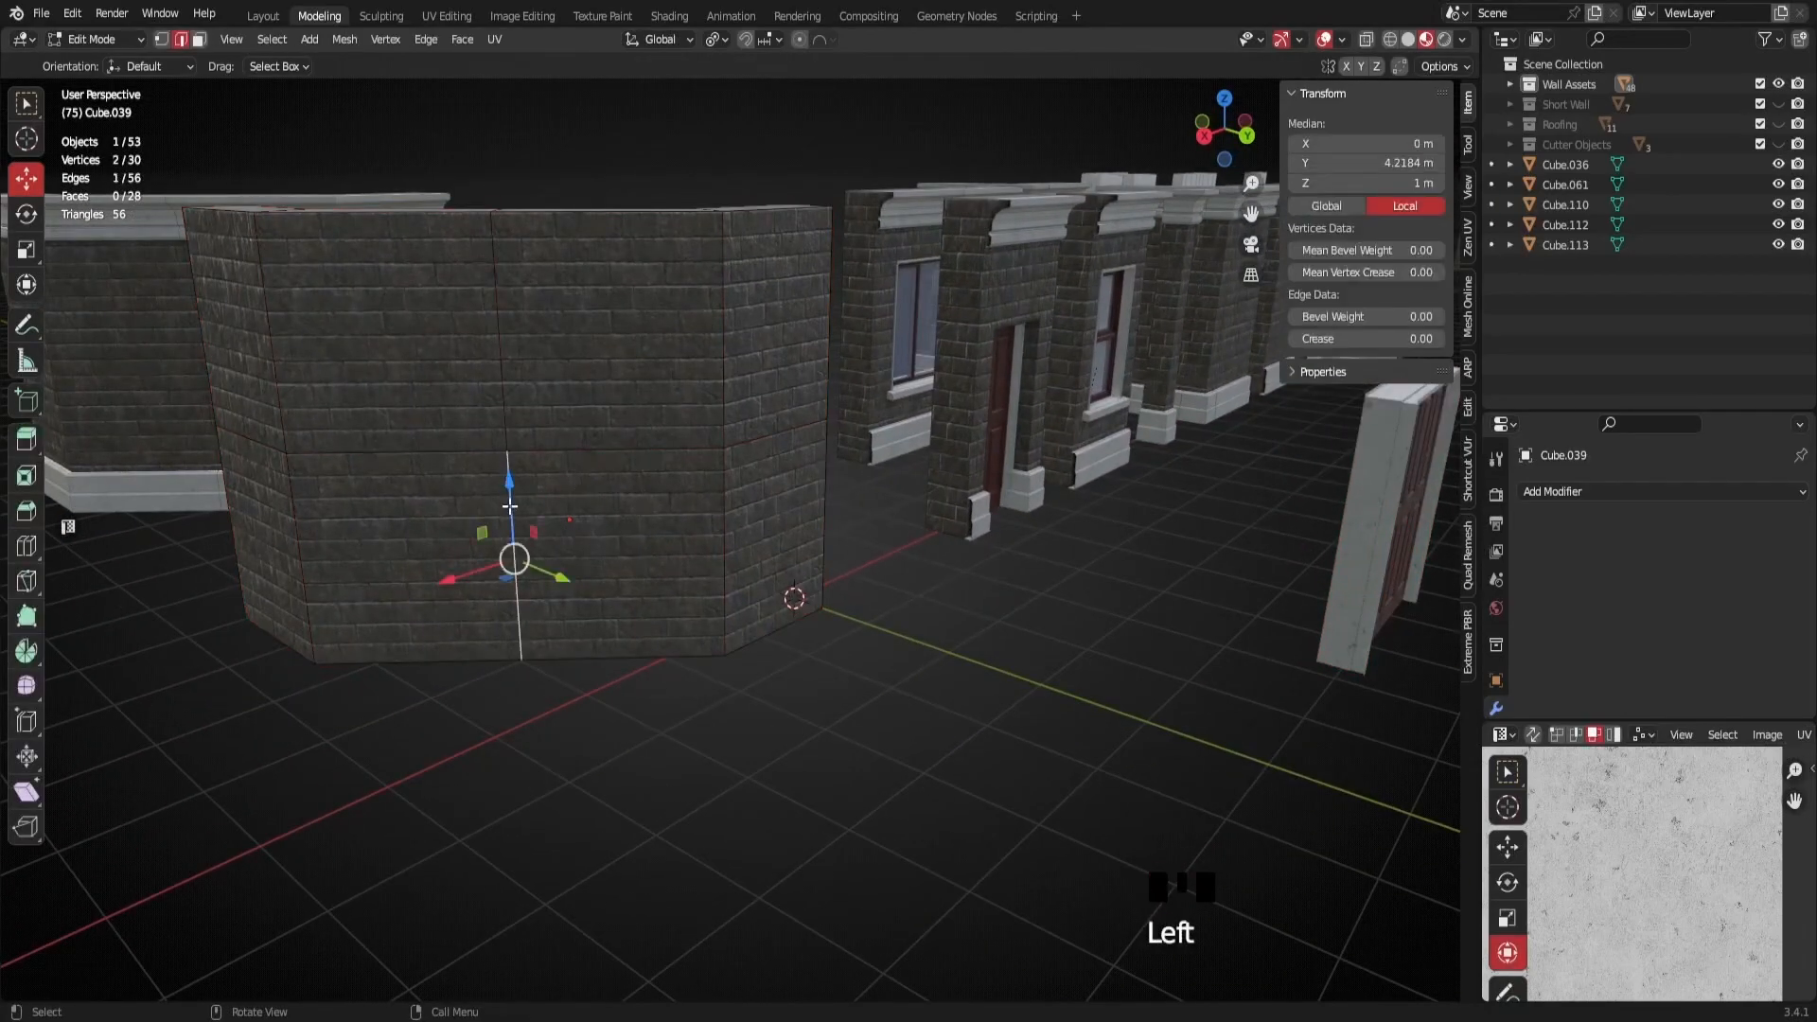
key(1)
click(510, 471)
middle_drag(509, 470, 910, 478)
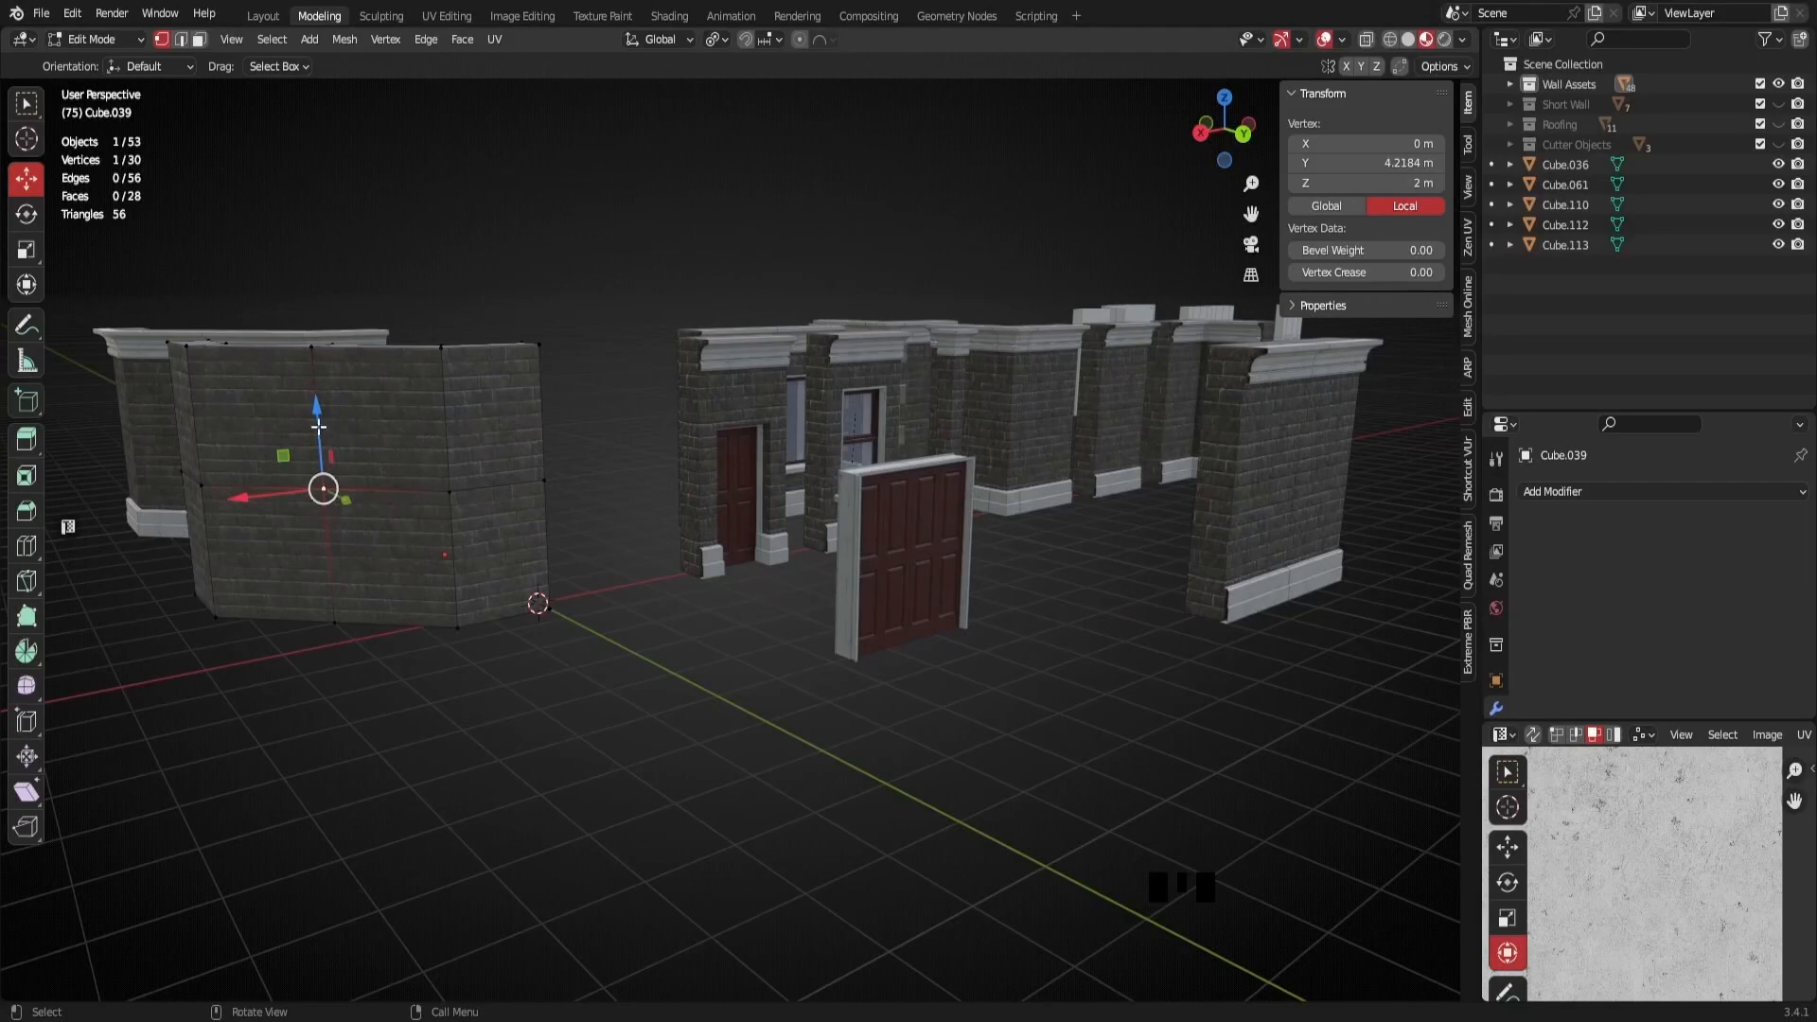
Compare the angled wall's centre vertex with the double door beside it, and leave edit mode
shift+middle_drag(325, 440, 247, 642)
scroll(474, 531, up, 2)
shift+middle_drag(350, 600, 569, 640)
scroll(975, 641, down, 2)
middle_drag(562, 407, 694, 669)
scroll(753, 692, up, 1)
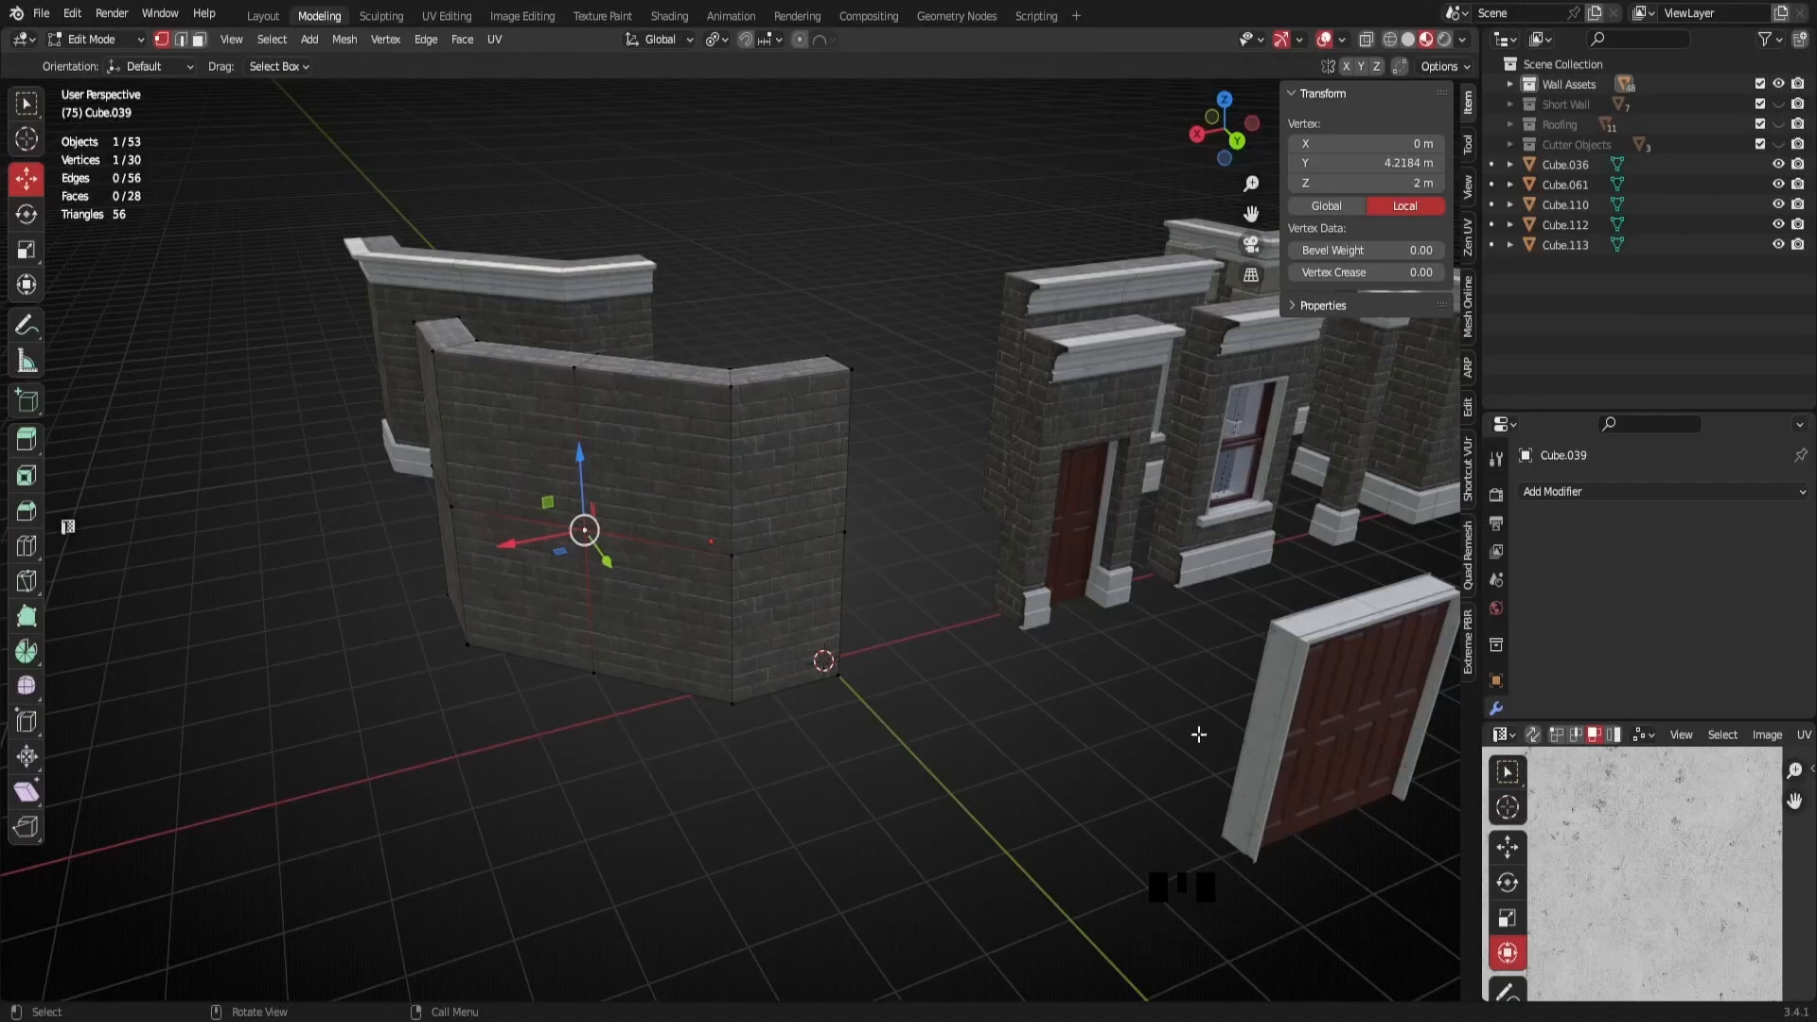
shift+middle_drag(1341, 653, 1076, 677)
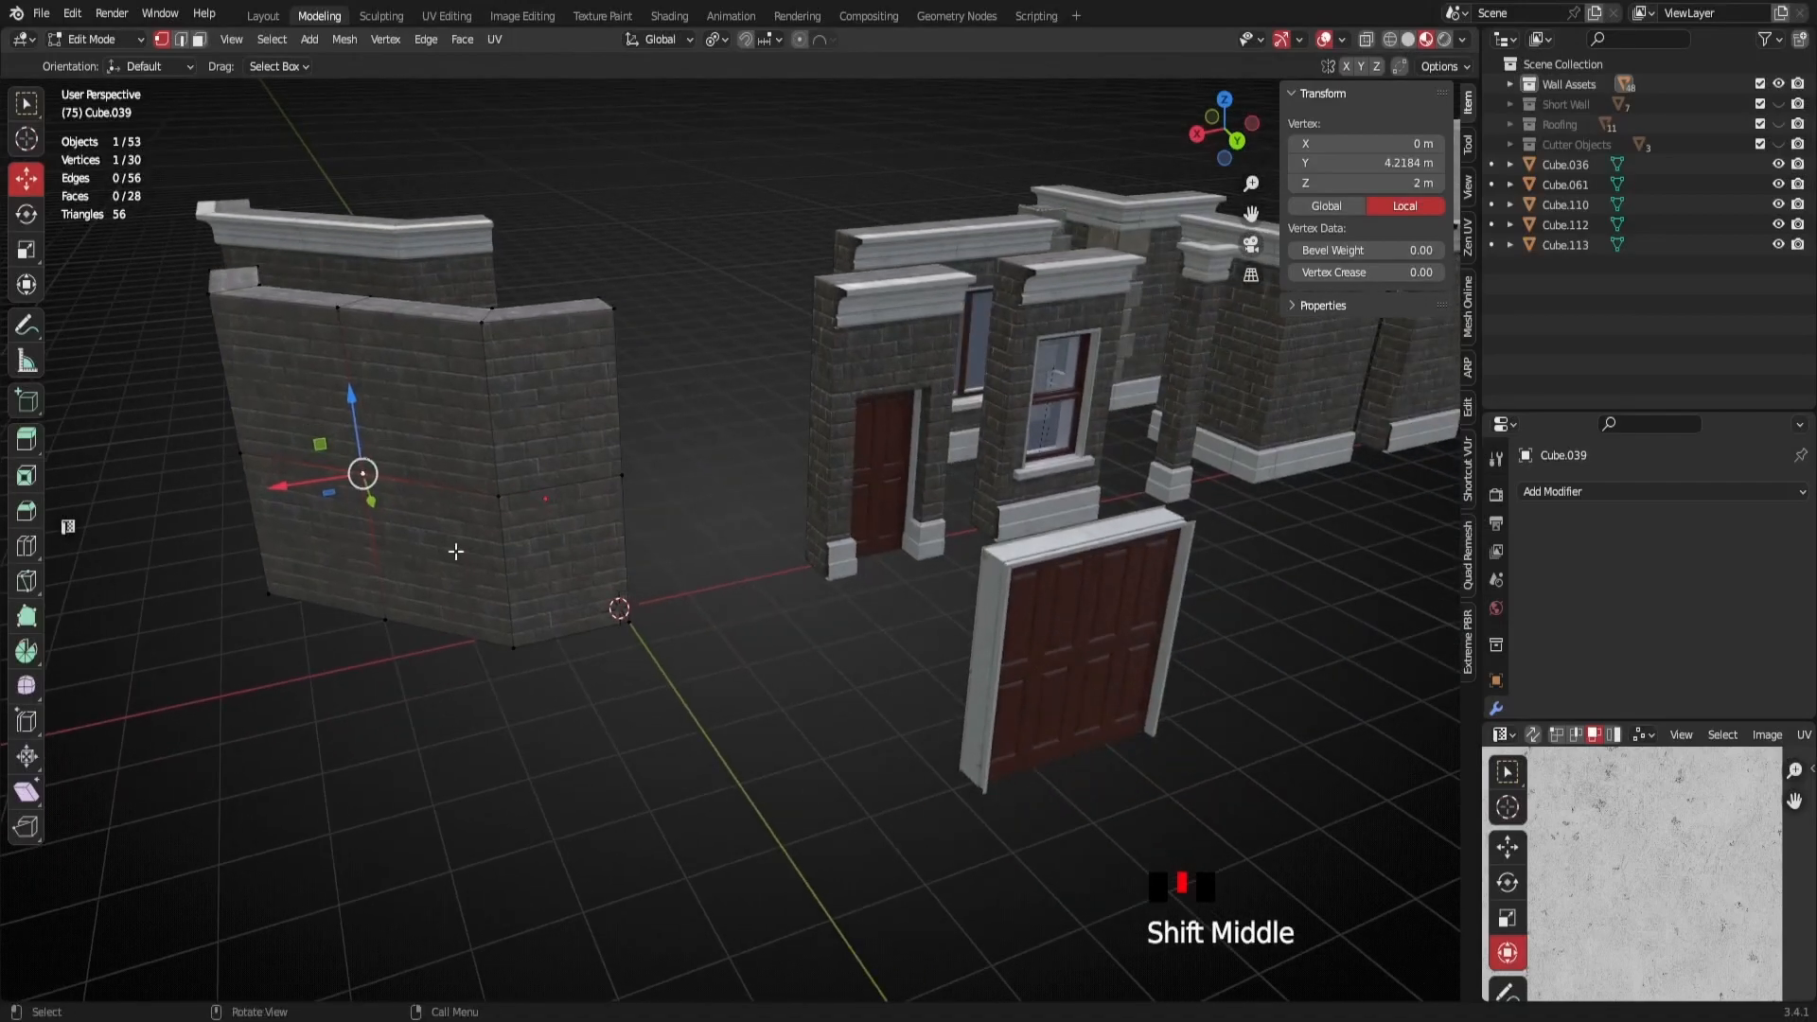
shift+middle_drag(315, 608, 758, 650)
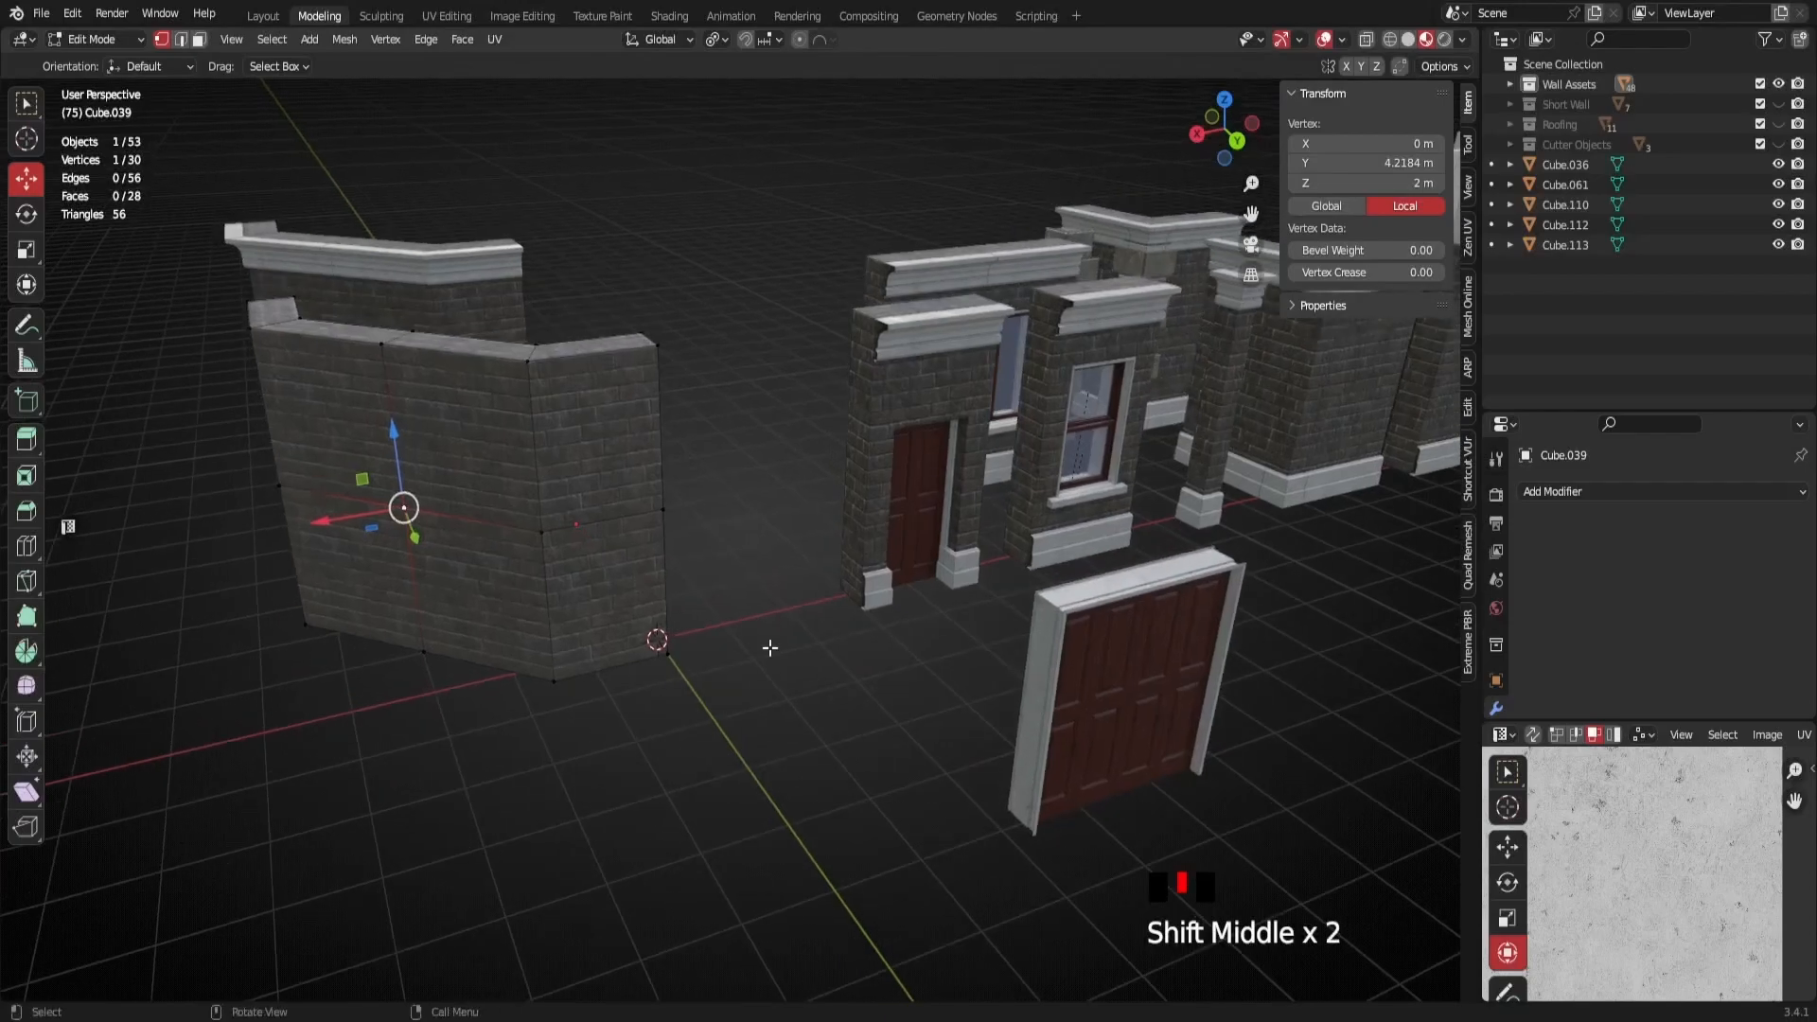
scroll(894, 690, down, 2)
scroll(844, 690, up, 1)
key(Tab)
Select the double door and the plain angled wall, and isolate both in local view
shift+middle_drag(804, 758, 662, 739)
click(872, 734)
scroll(794, 725, up, 1)
shift+middle_drag(388, 692, 615, 689)
click(1005, 672)
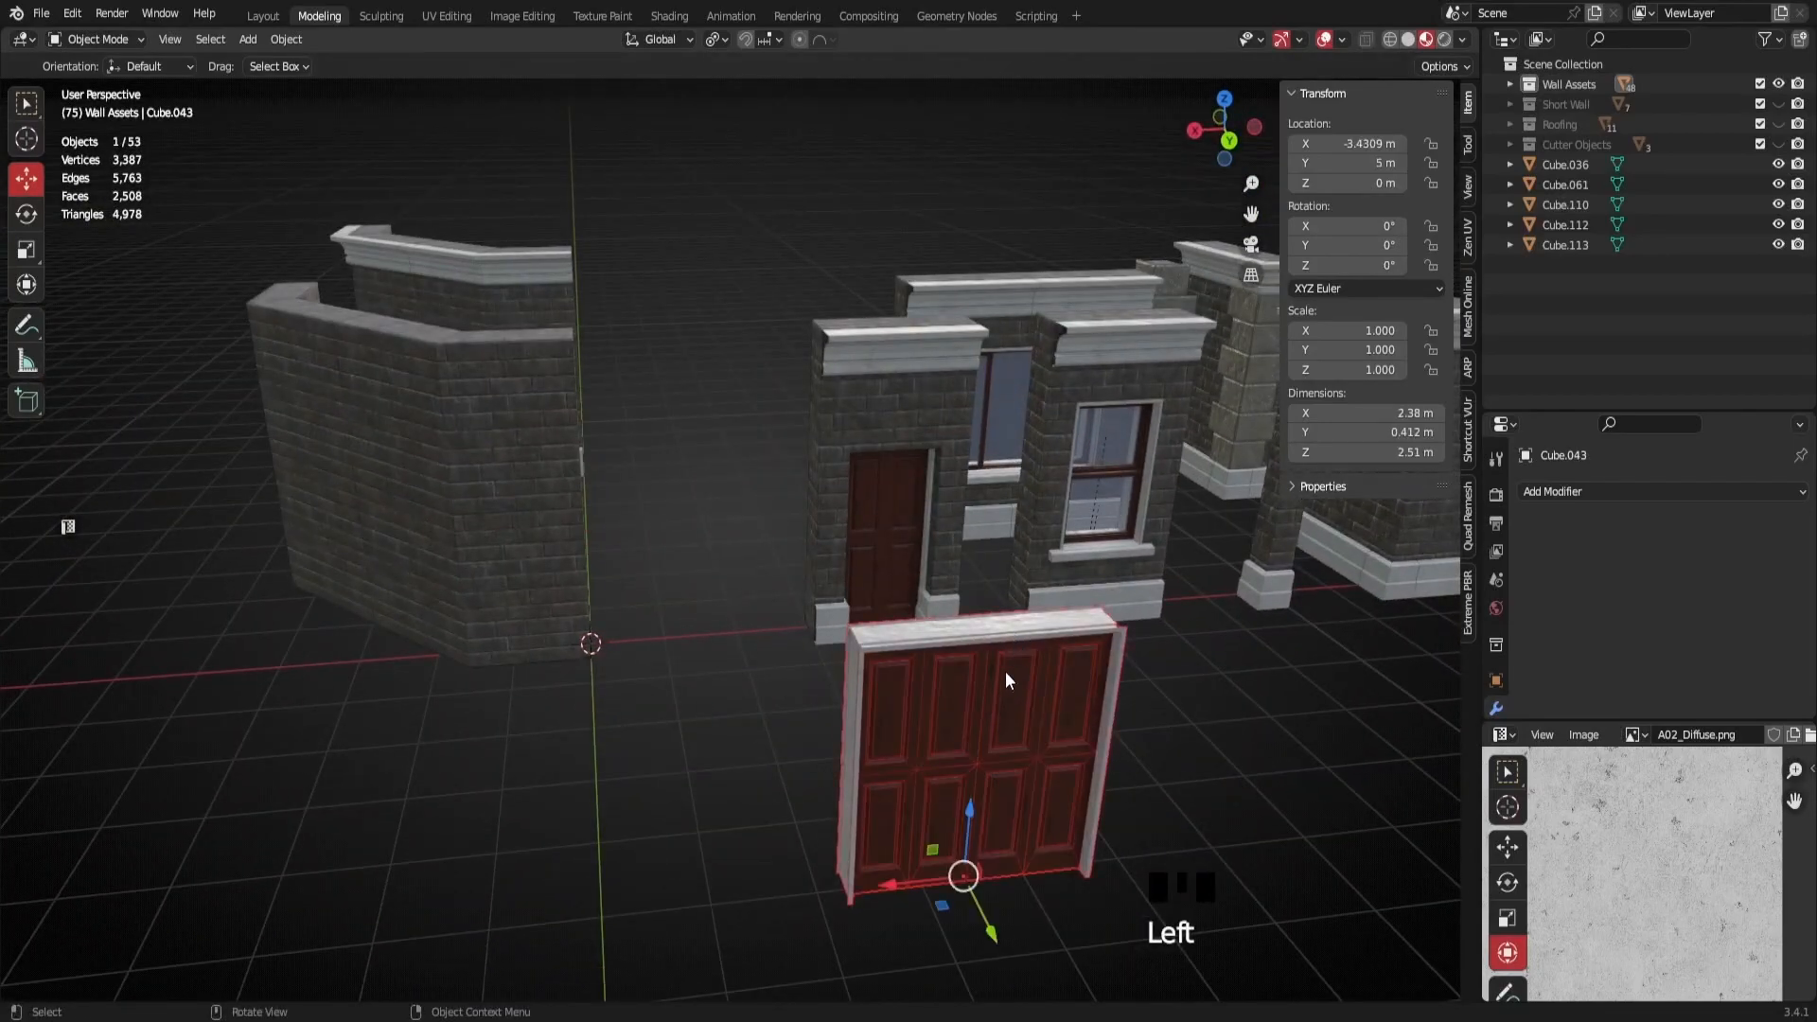
shift+click(460, 512)
key(KP_Divide)
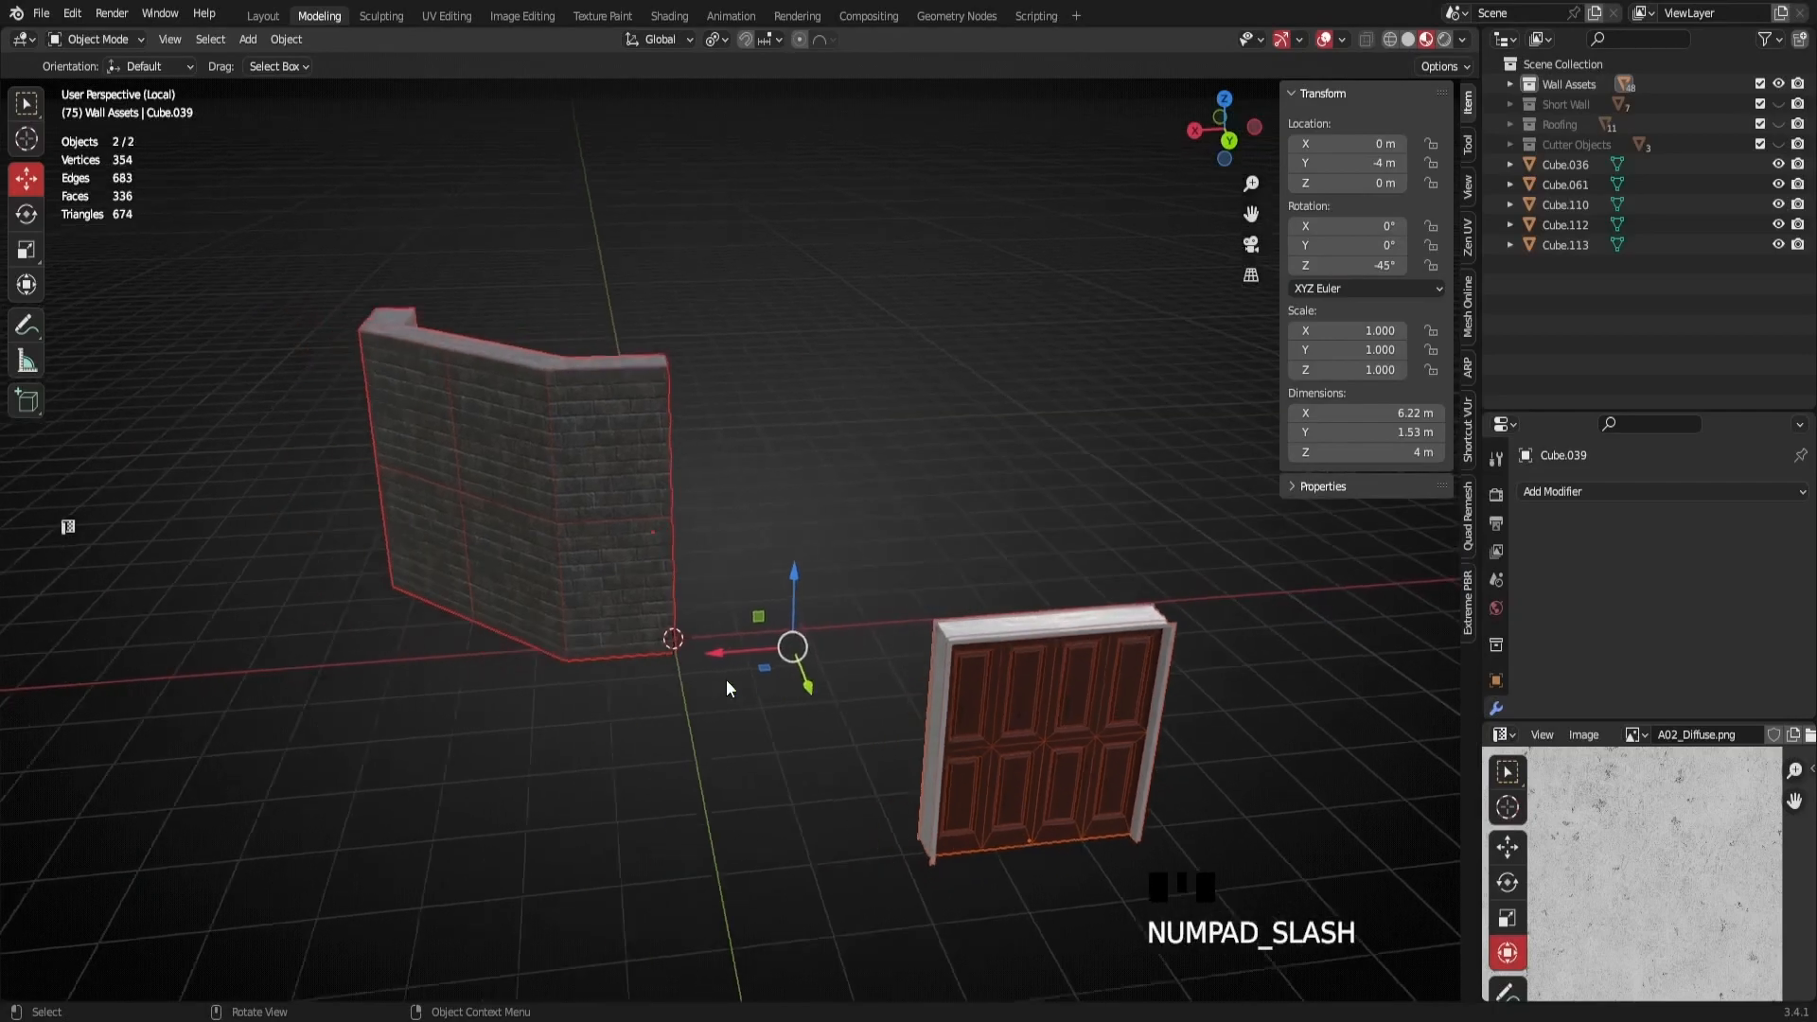
Open the double door alone in edit mode and select its entire mesh
scroll(763, 691, up, 1)
click(1088, 511)
click(1134, 606)
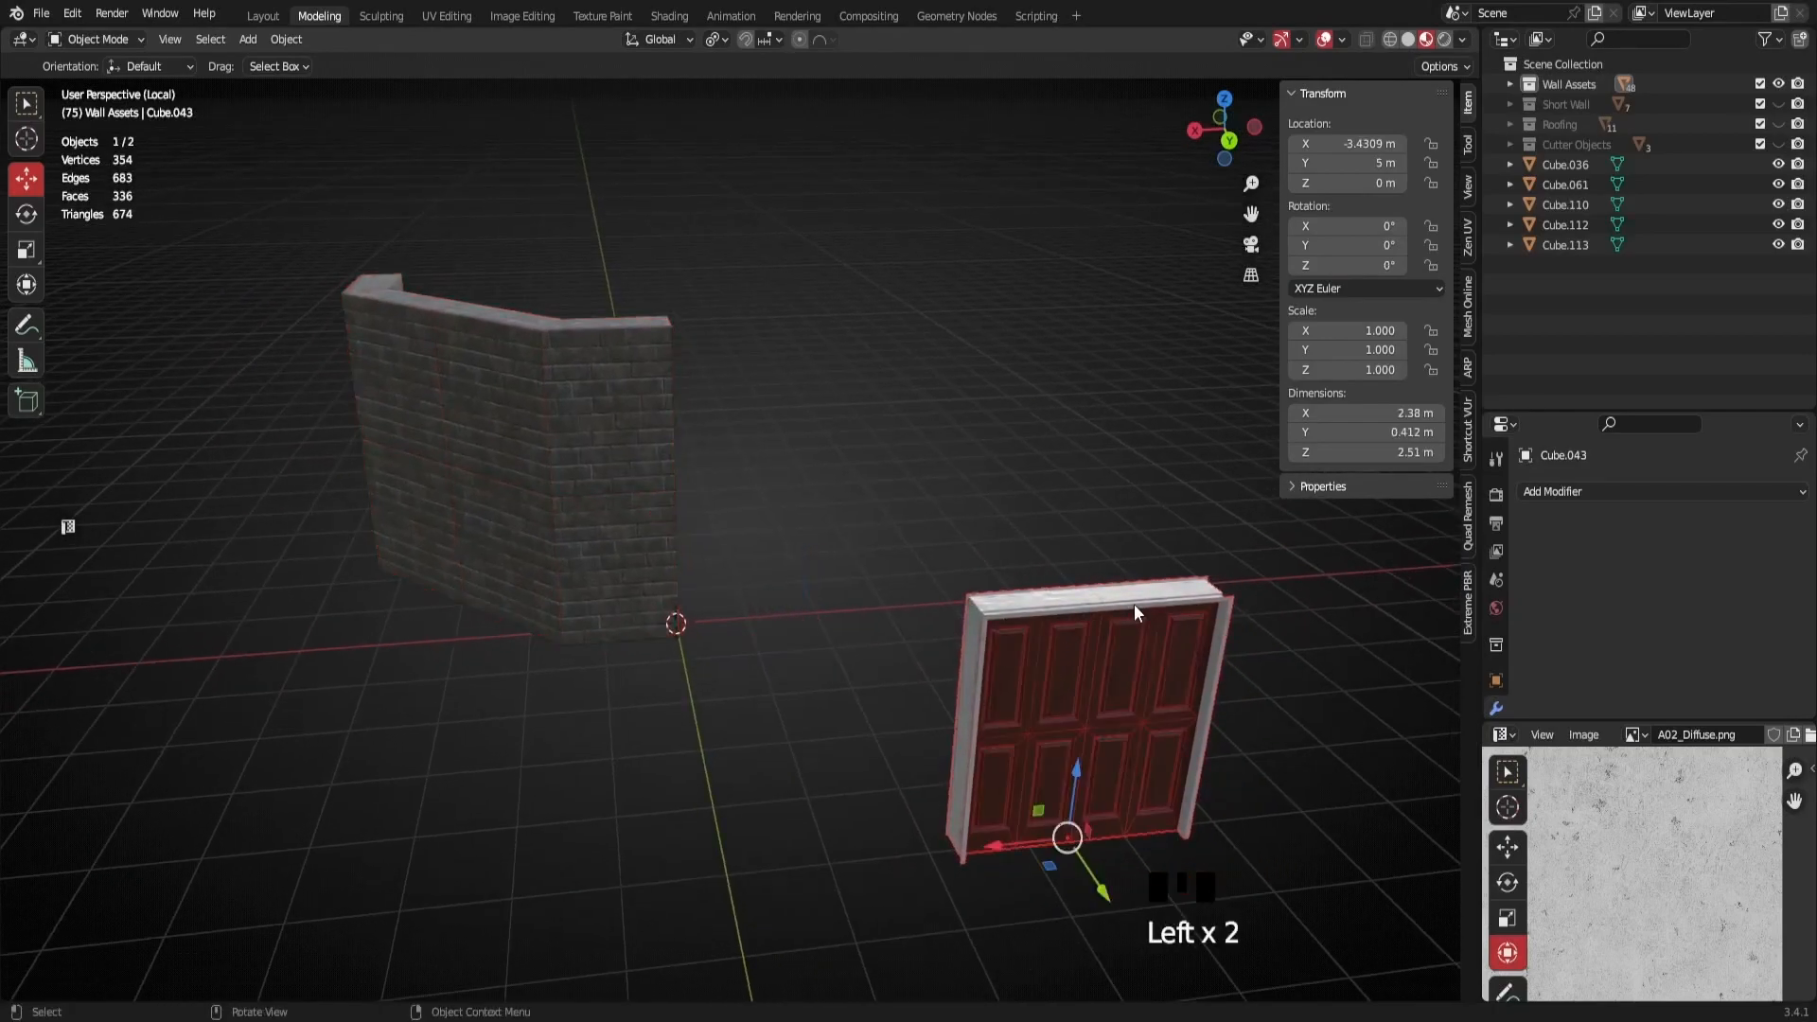
key(Tab)
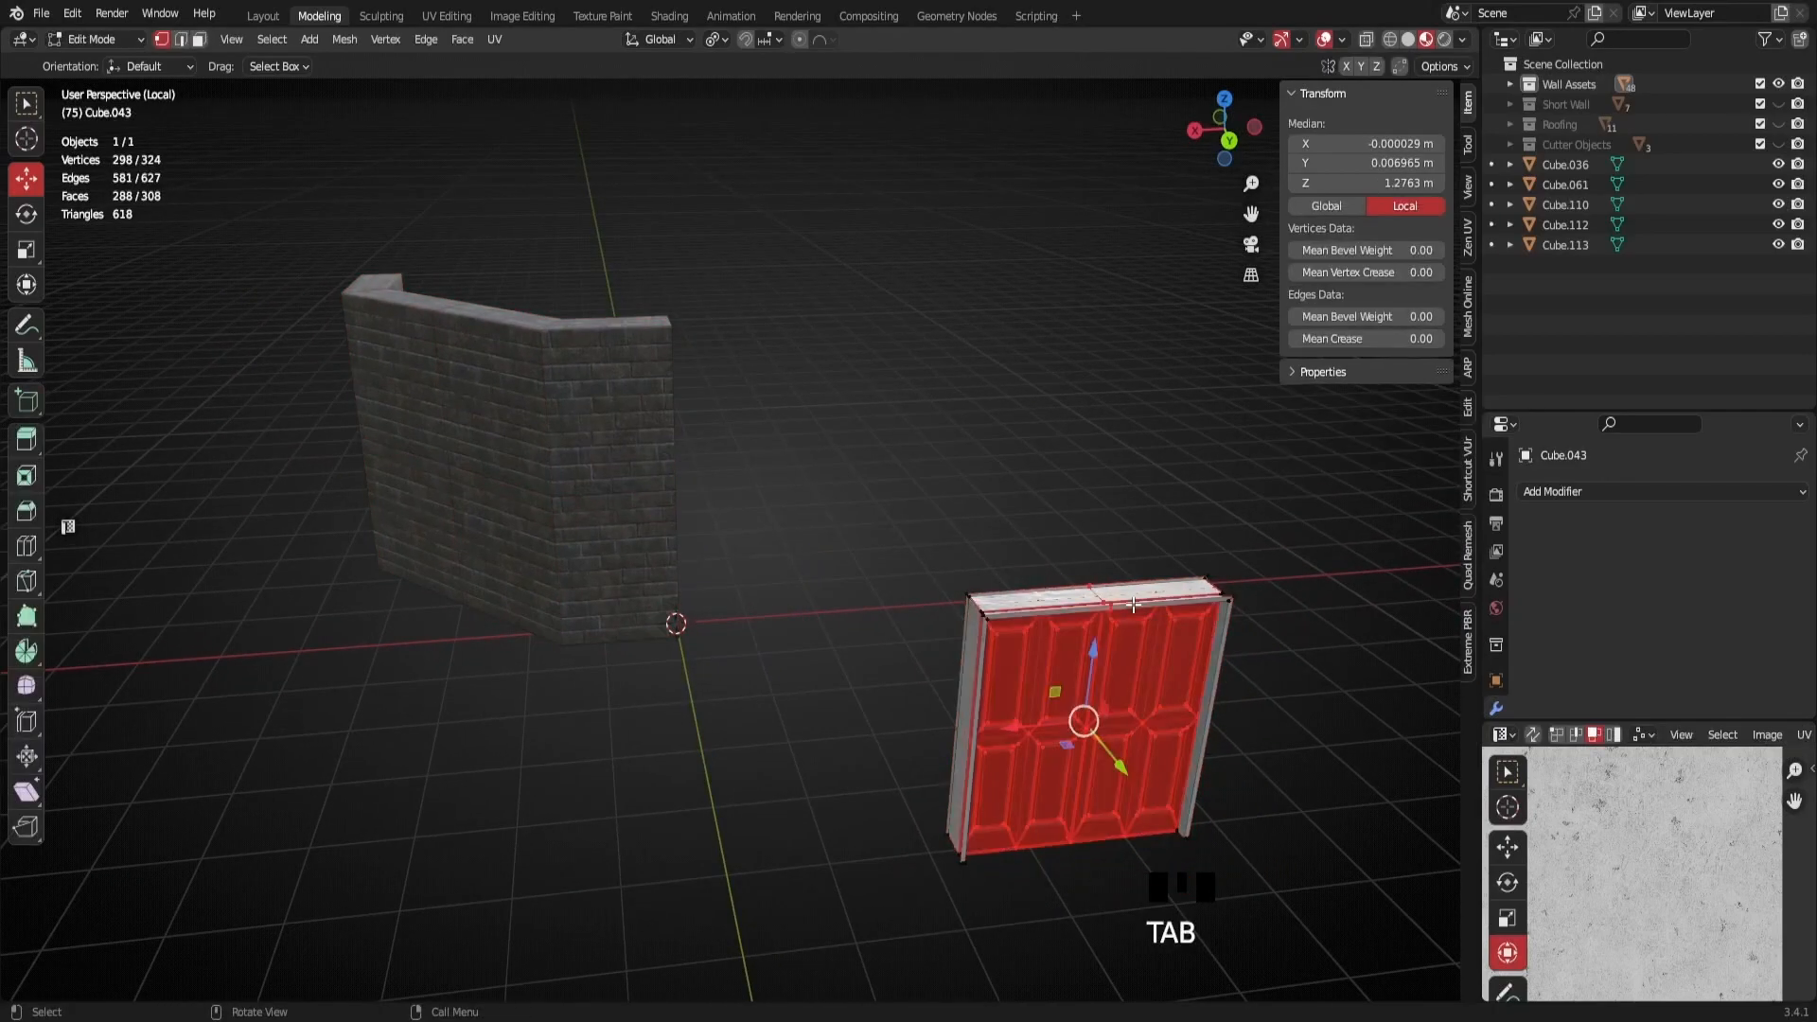
scroll(1102, 612, up, 2)
shift+middle_drag(1104, 628, 719, 568)
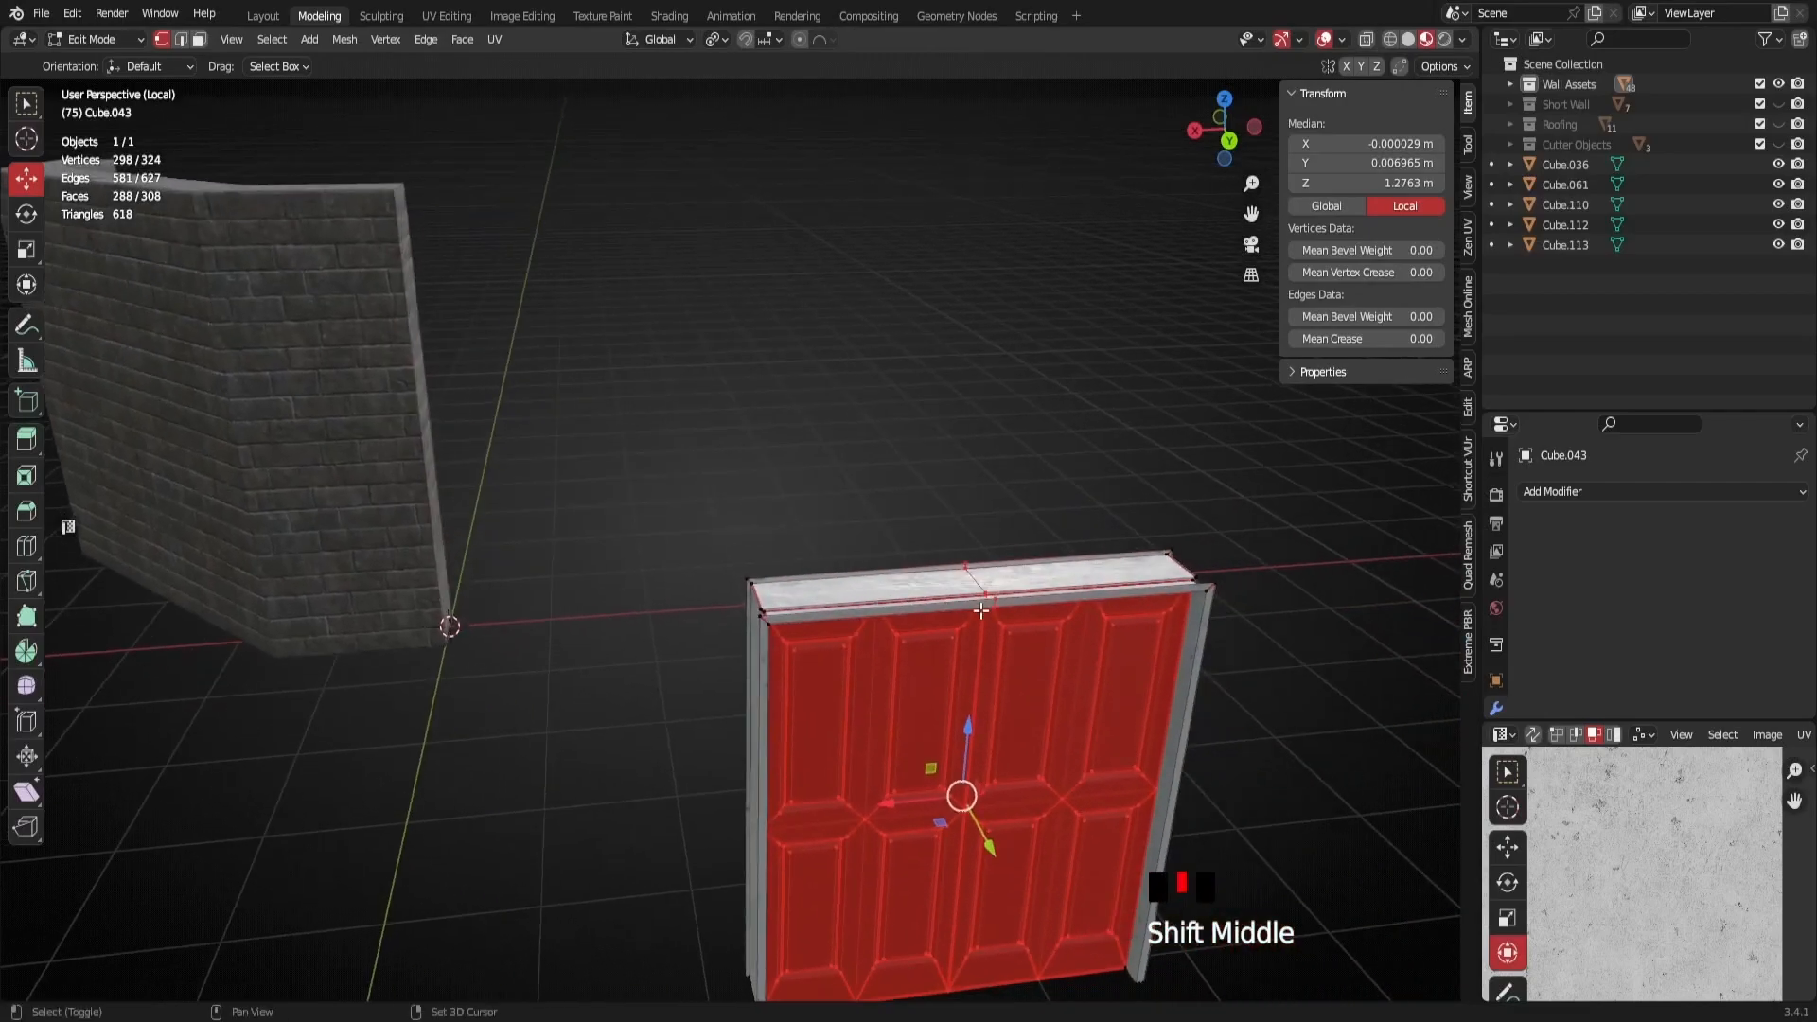
scroll(935, 606, up, 1)
key(a)
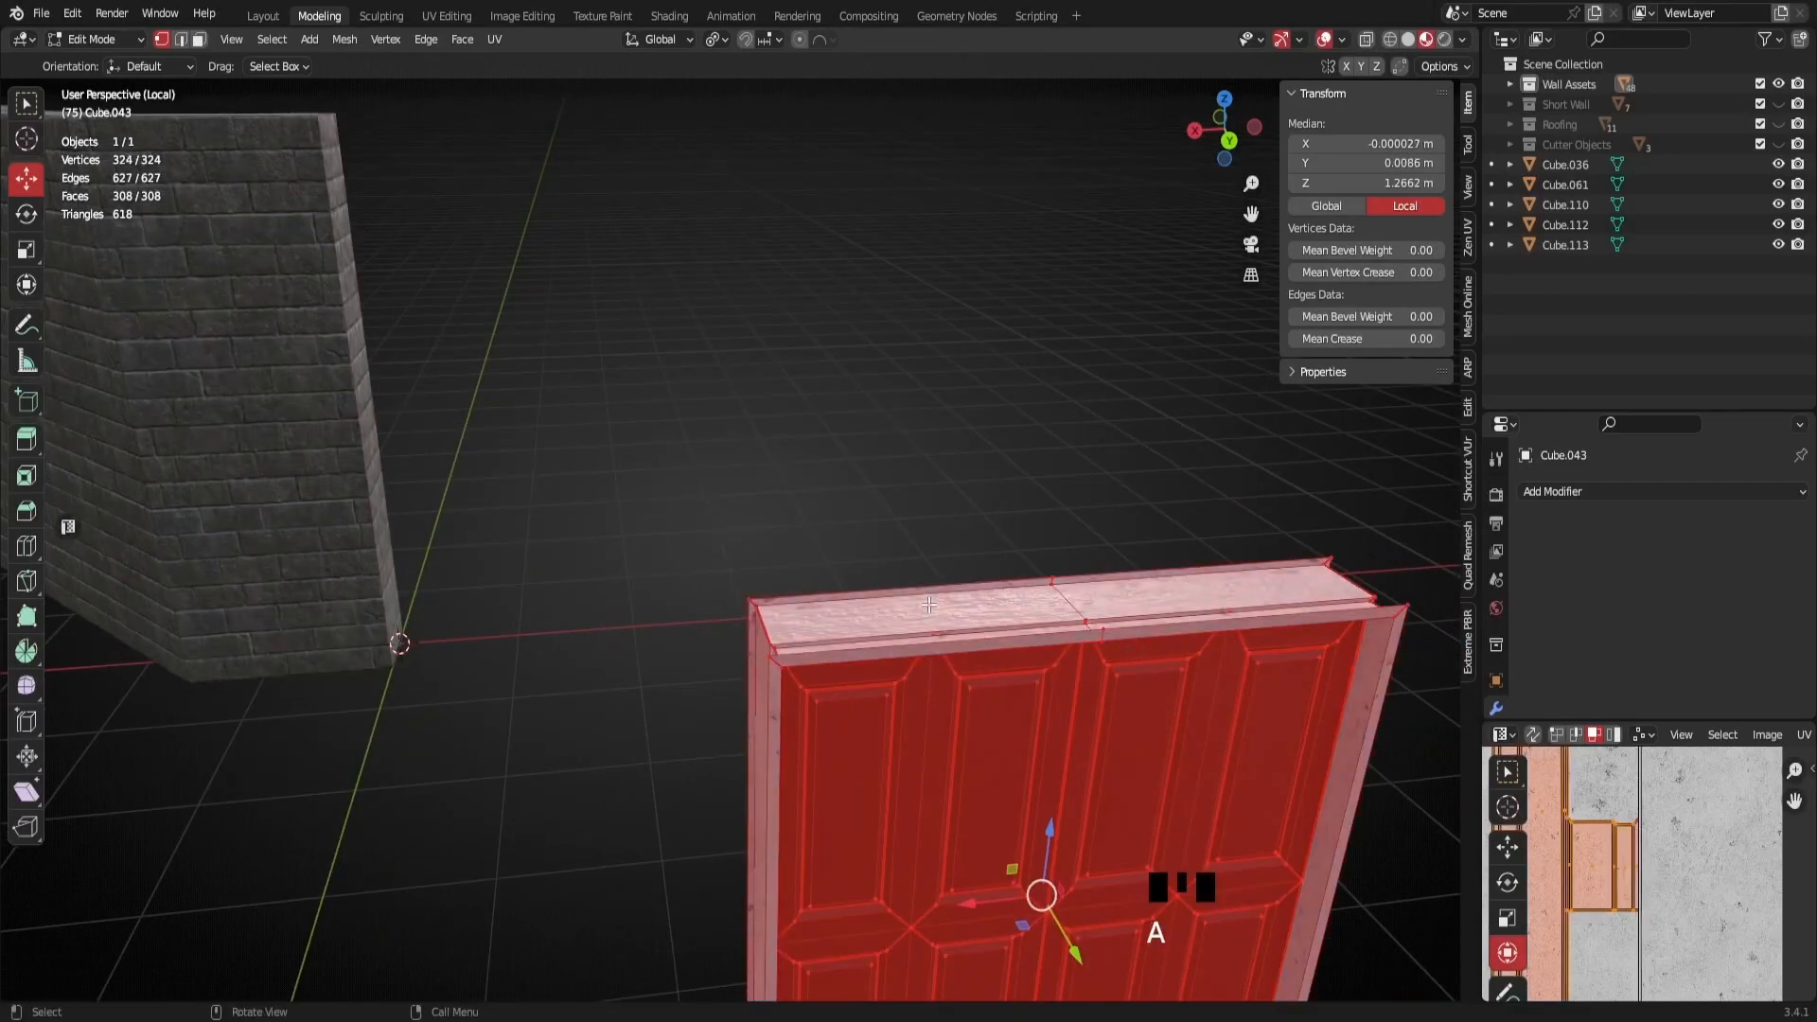
Make the front frame's top centre vertex the active element while the whole door mesh remains selected
middle_drag(1027, 633, 902, 458)
scroll(1070, 443, up, 1)
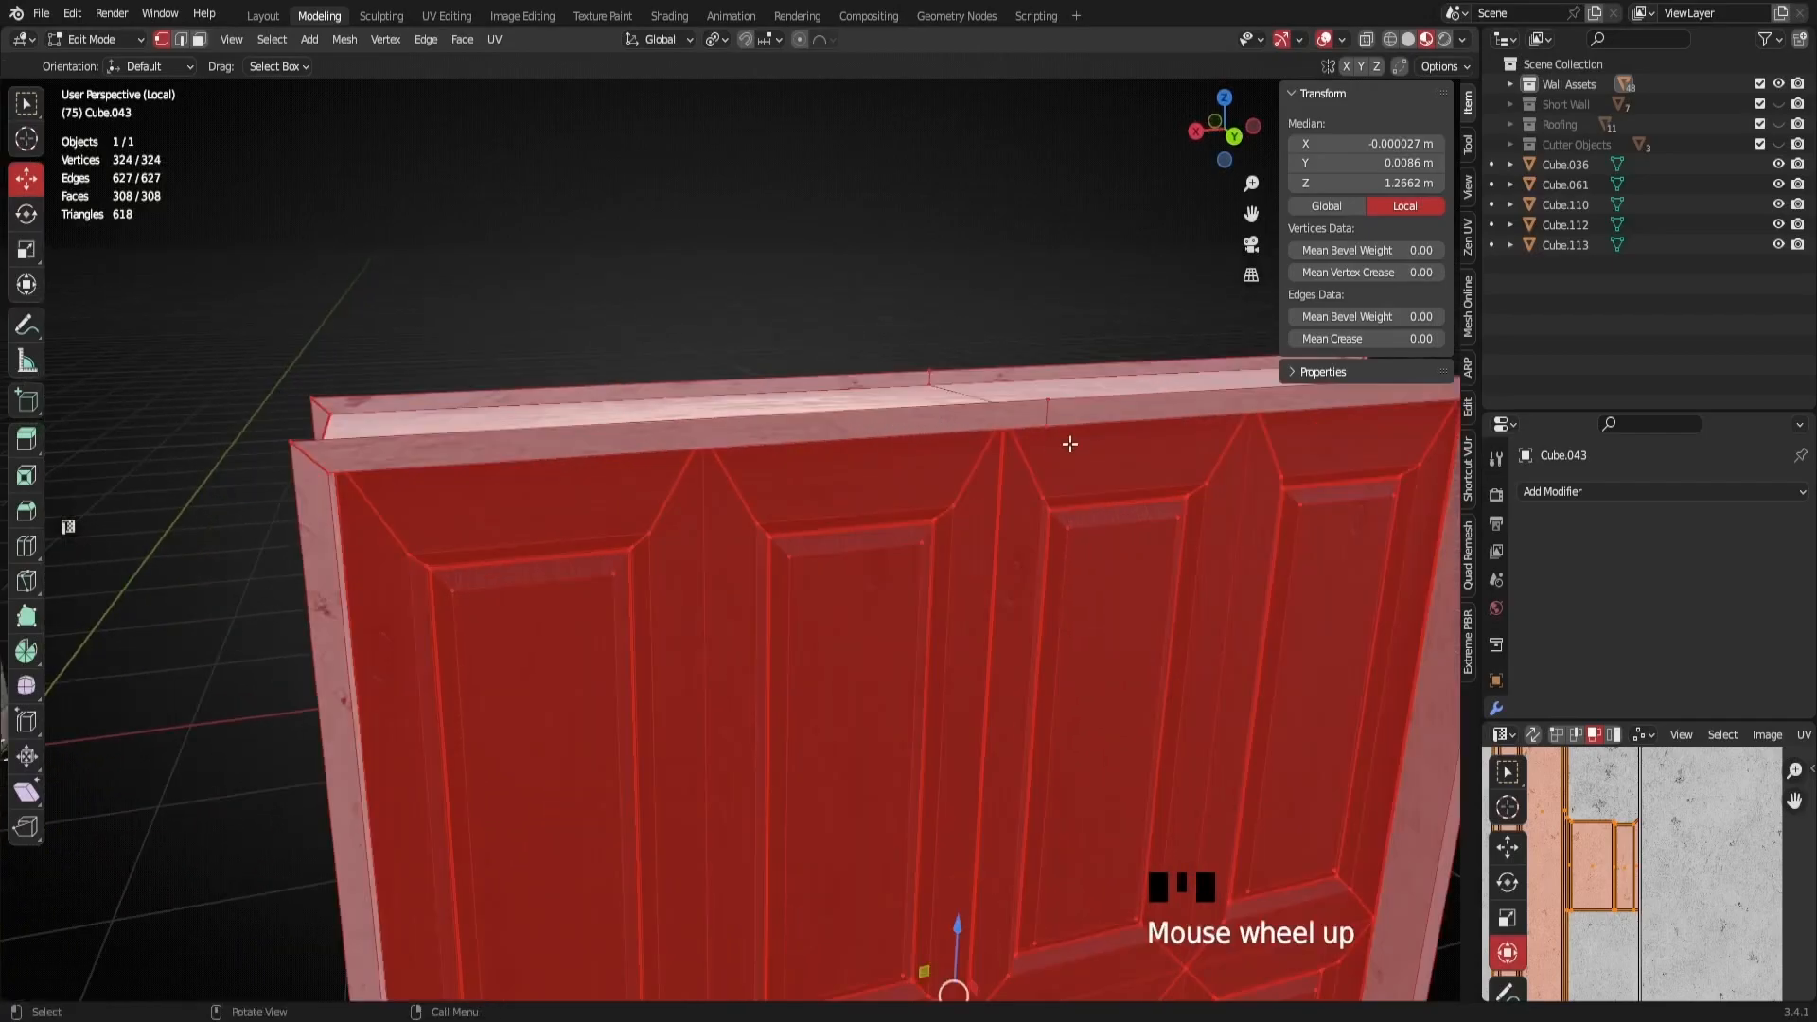
shift+click(1048, 400)
shift+click(1045, 405)
Turn on snapping and set the snap target to Vertex
scroll(1045, 407, down, 2)
middle_drag(1045, 407, 863, 469)
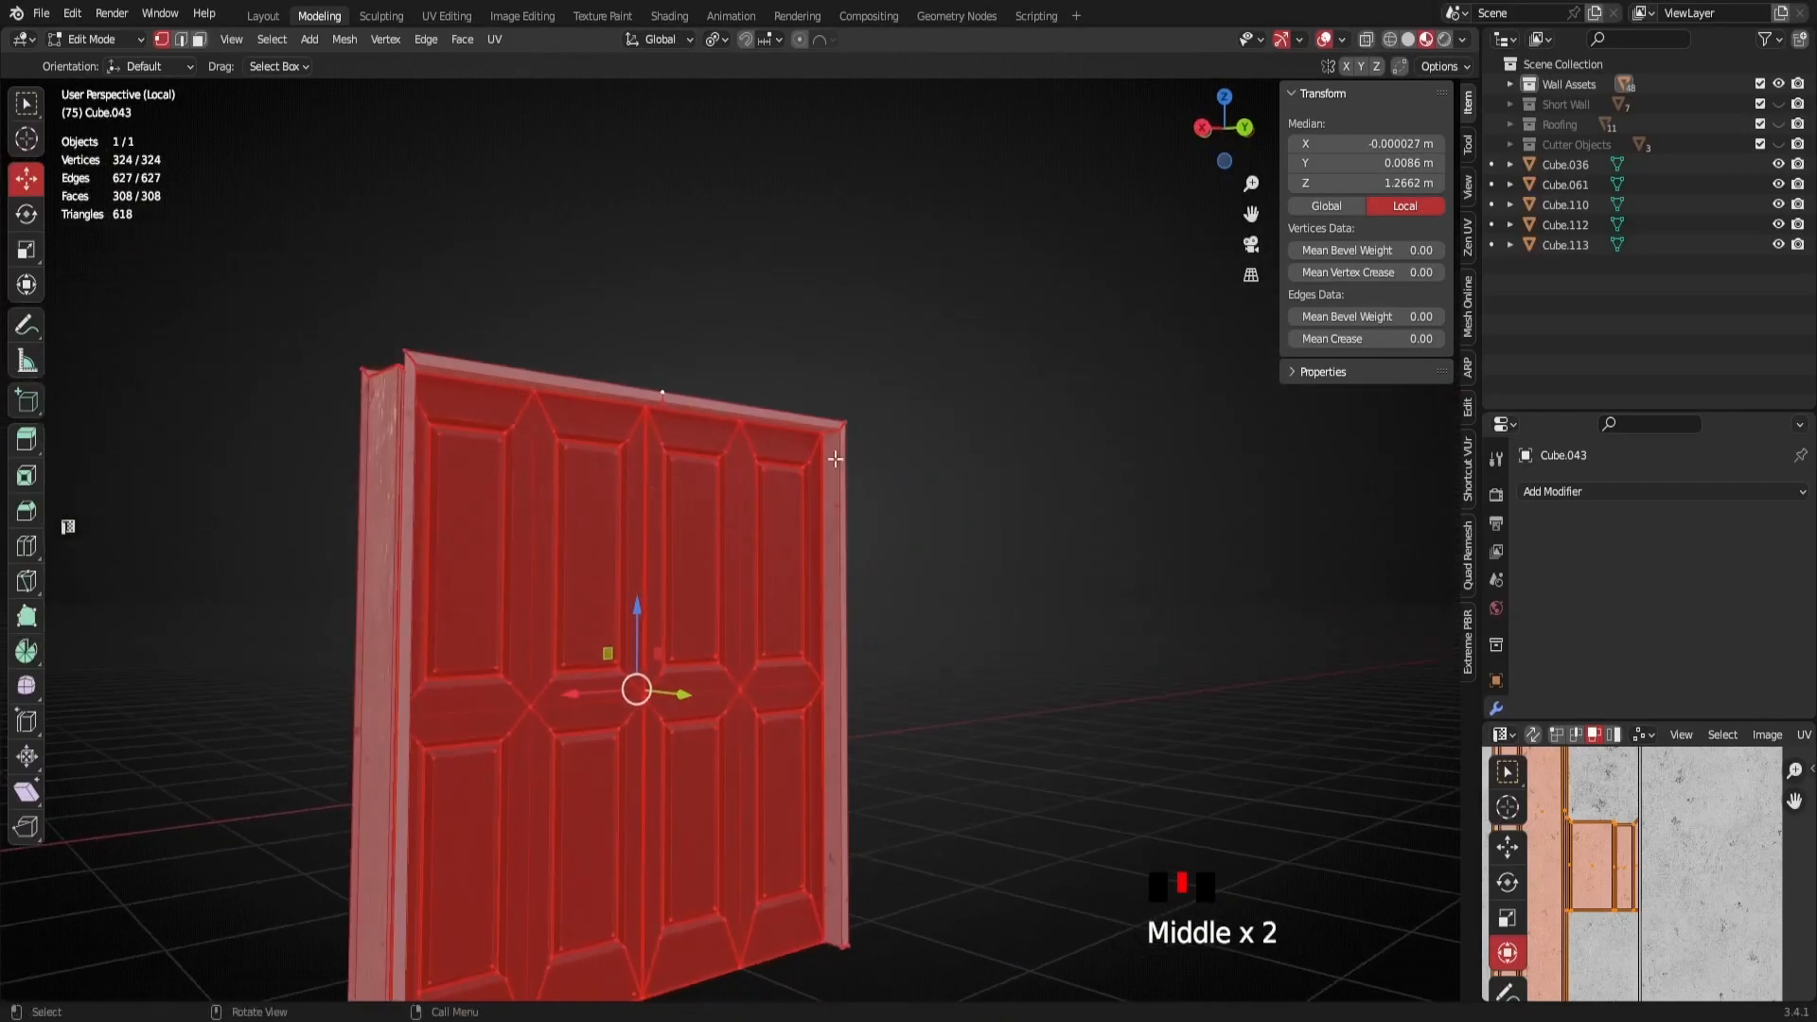
scroll(681, 384, down, 3)
middle_drag(668, 476, 852, 495)
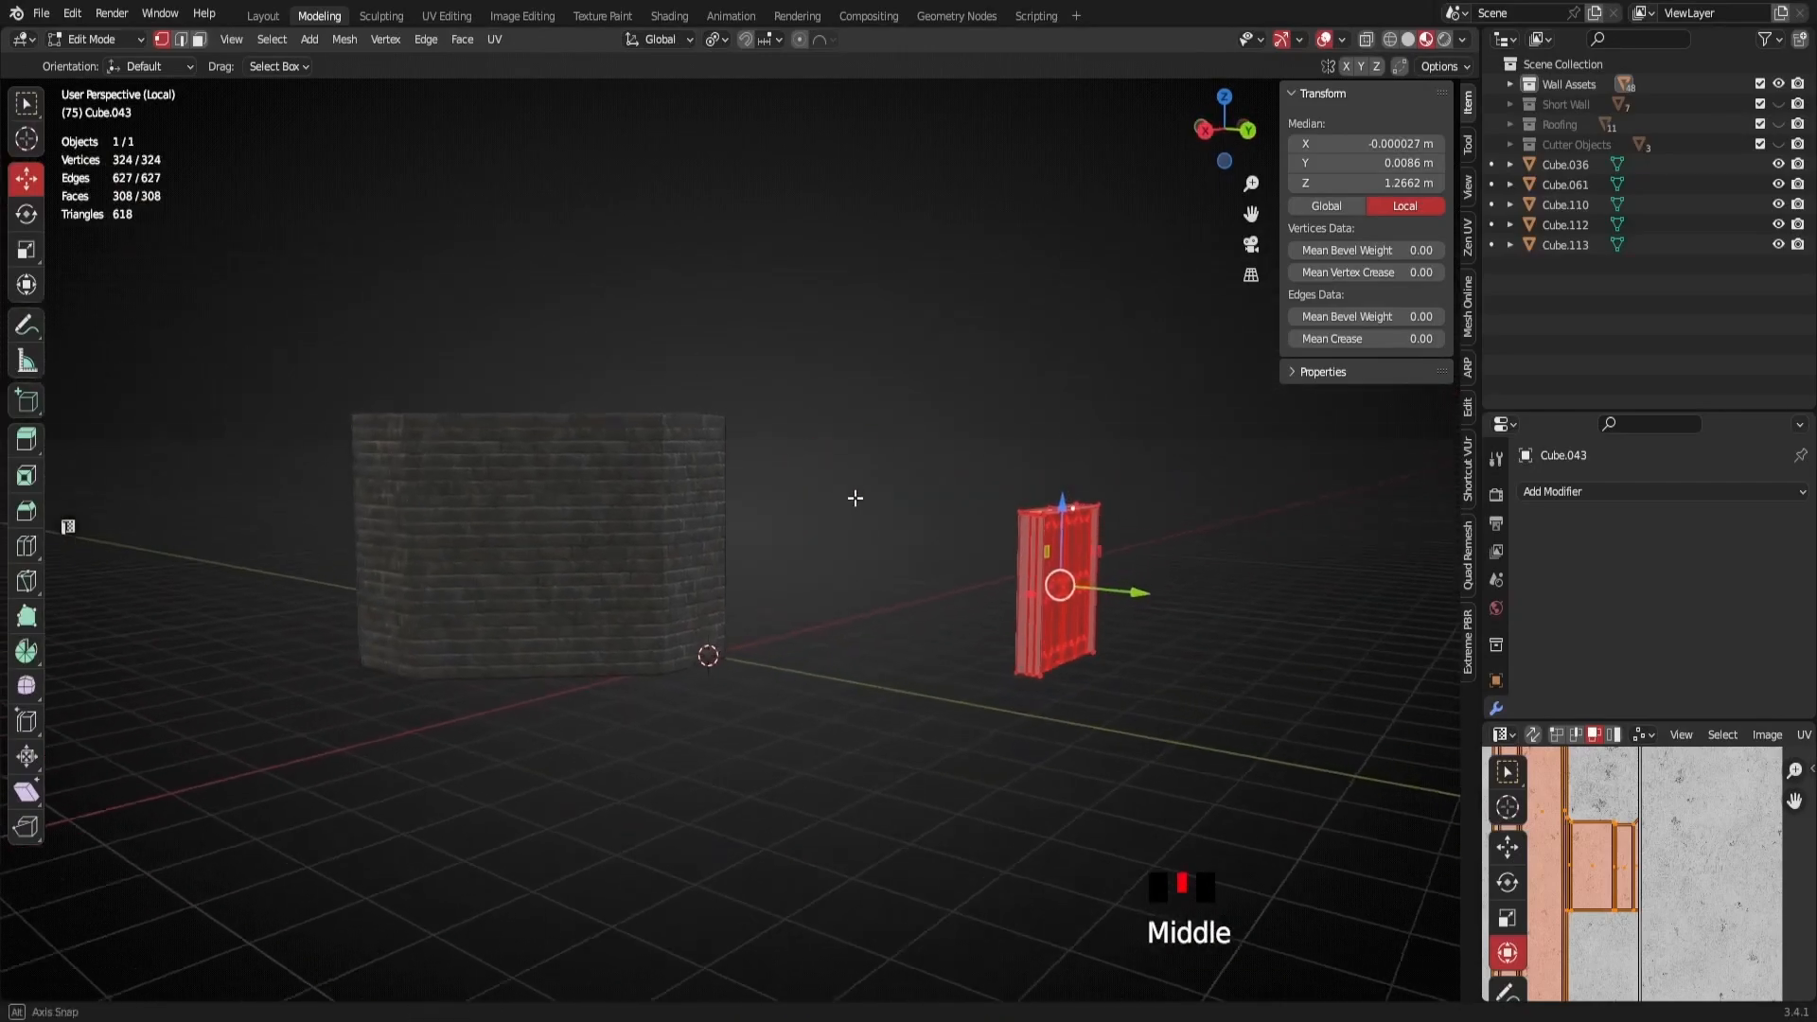
click(747, 39)
click(776, 39)
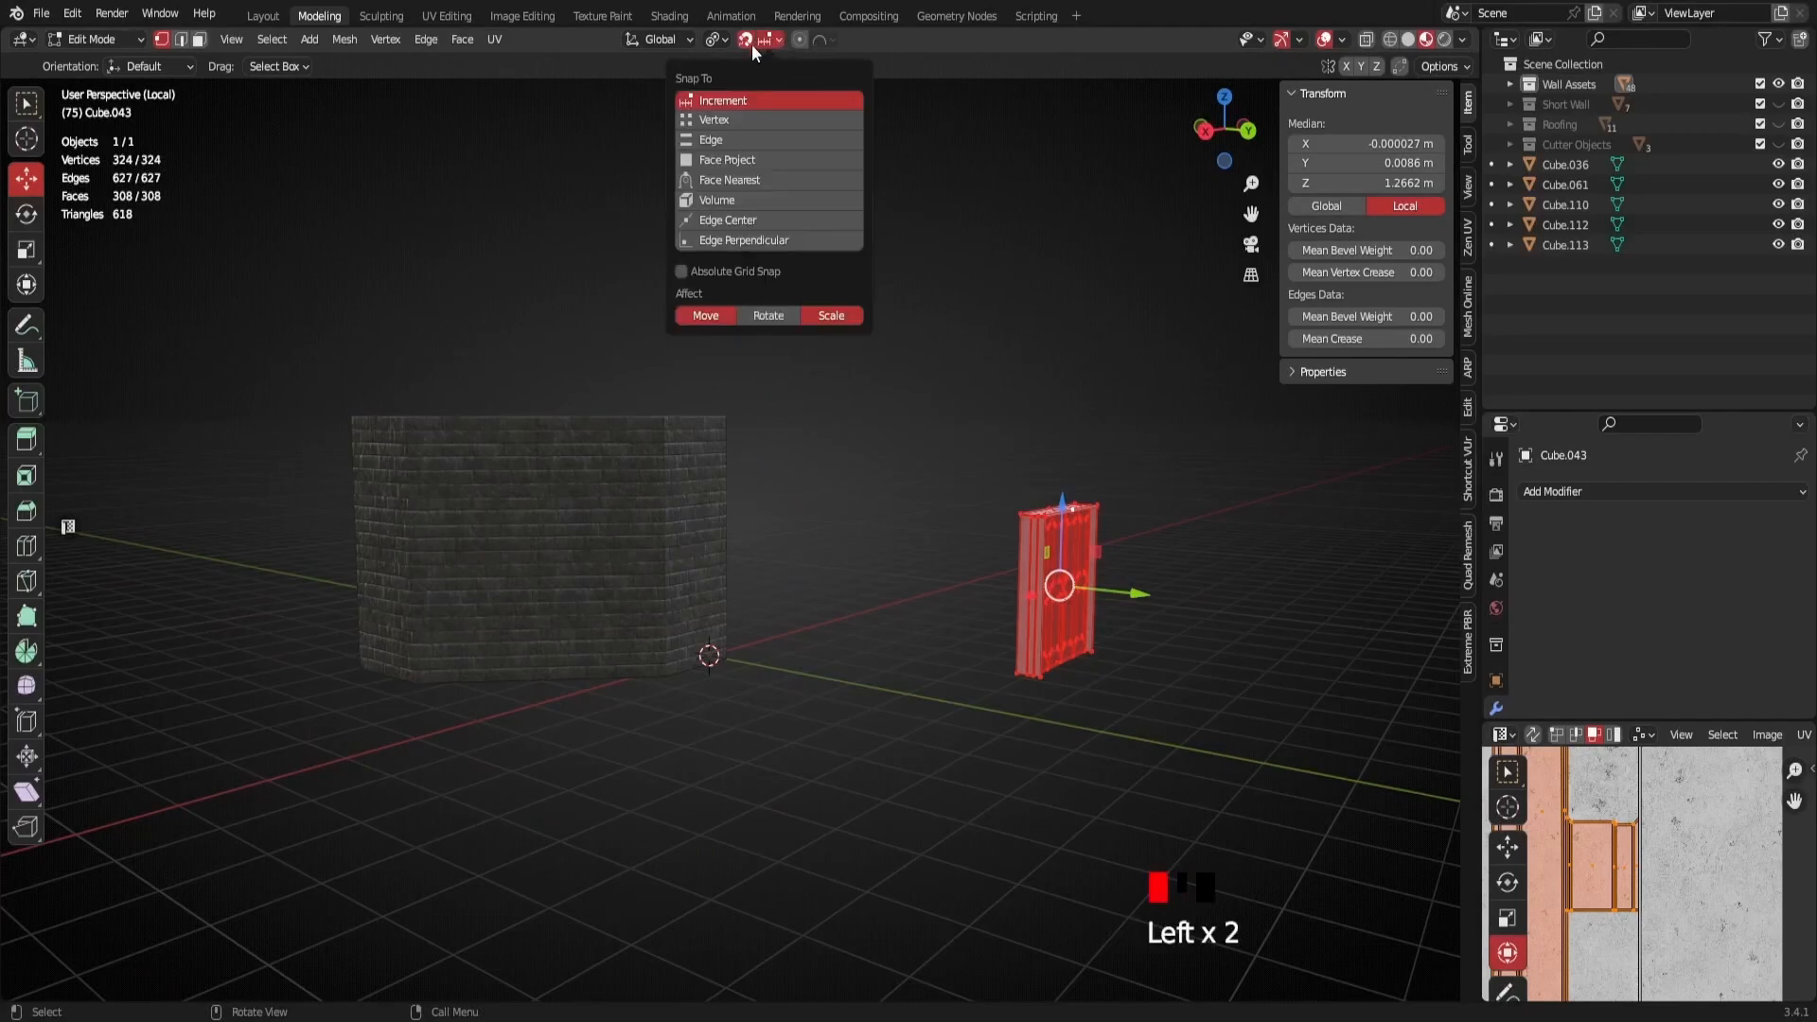
click(698, 119)
middle_drag(689, 598, 572, 673)
scroll(922, 738, up, 3)
shift+middle_drag(922, 738, 612, 572)
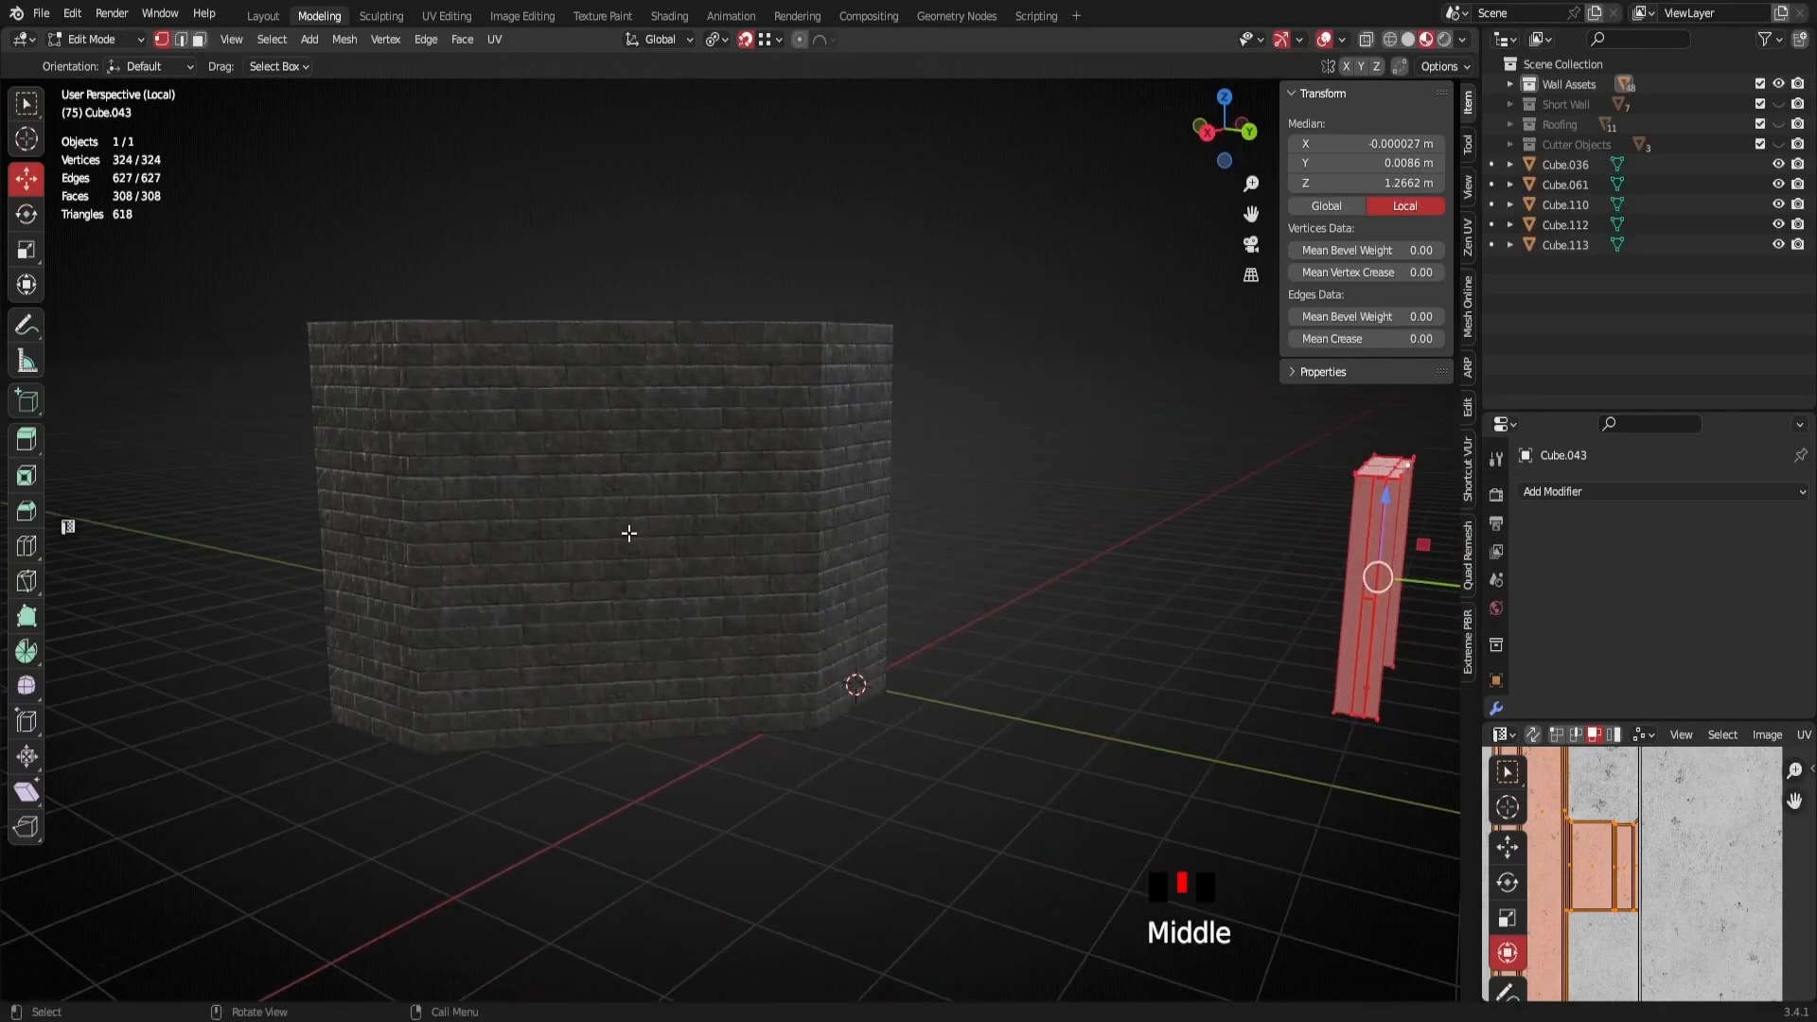
key(g)
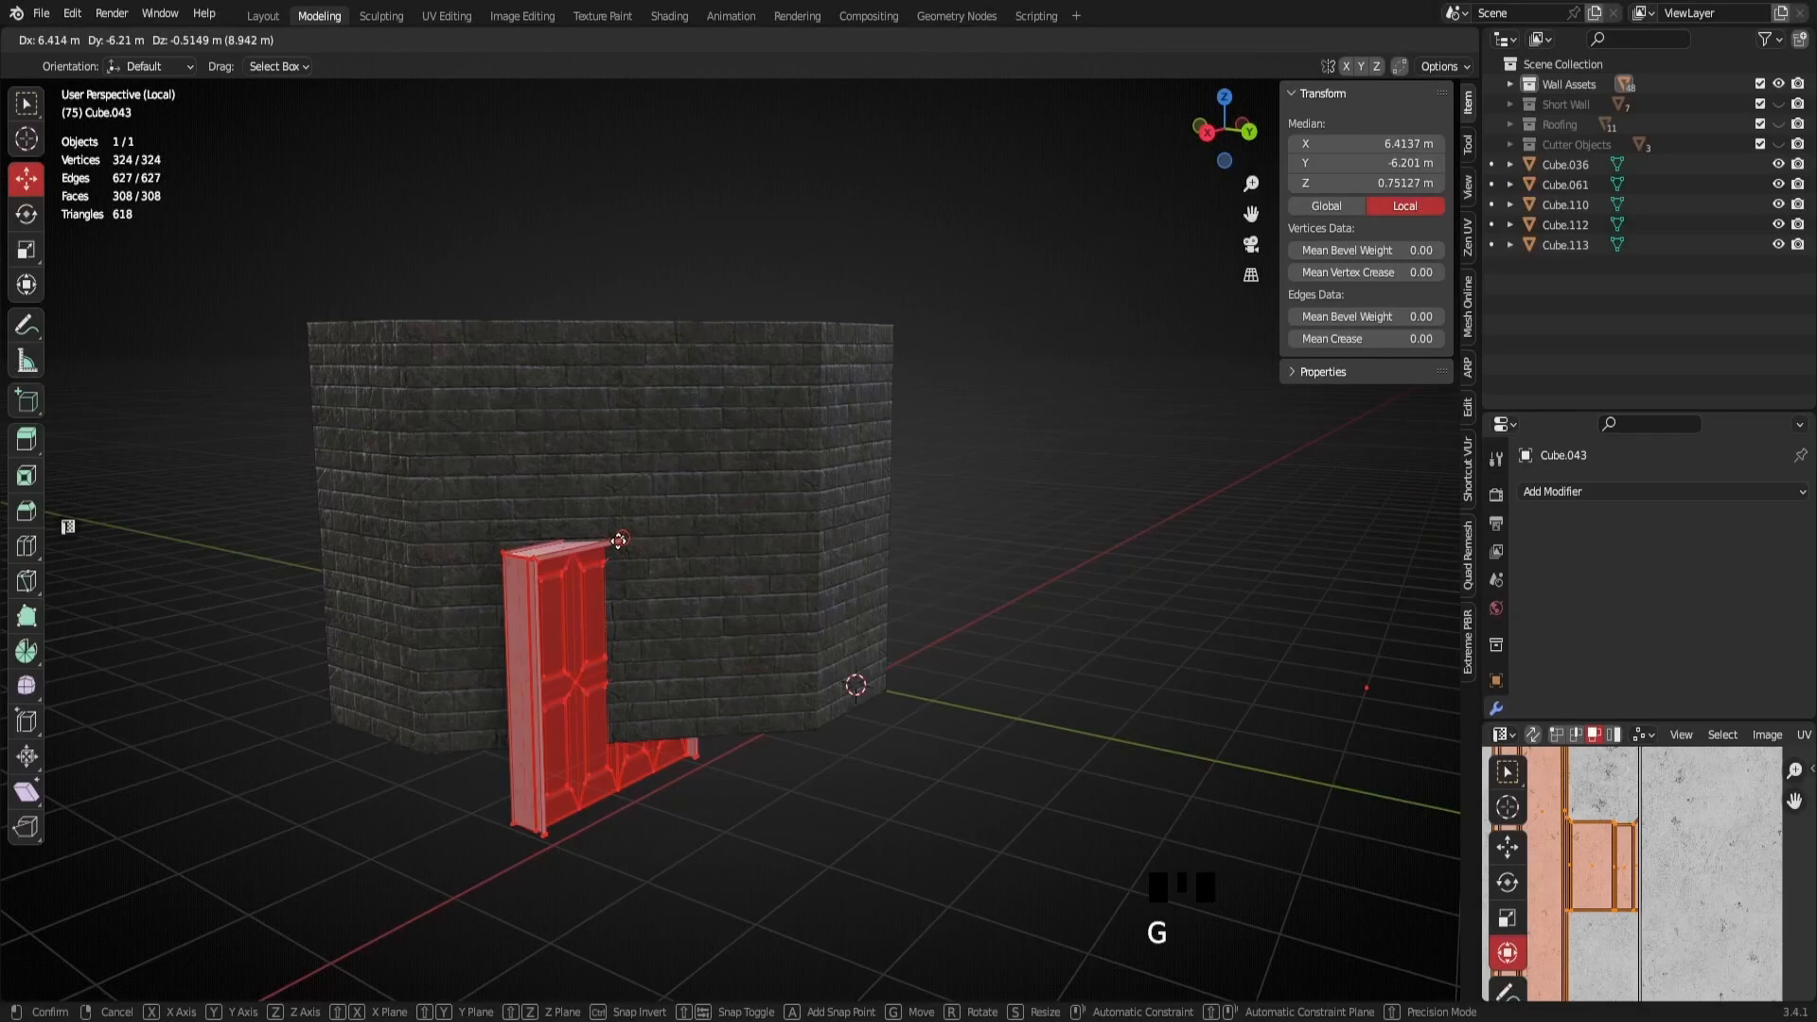
right_click(621, 540)
Leave edit mode and rotate the double door -45° about the Z axis to align it with the angled wall
scroll(1104, 548, down, 2)
middle_drag(1207, 580, 827, 651)
key(Tab)
scroll(827, 623, up, 2)
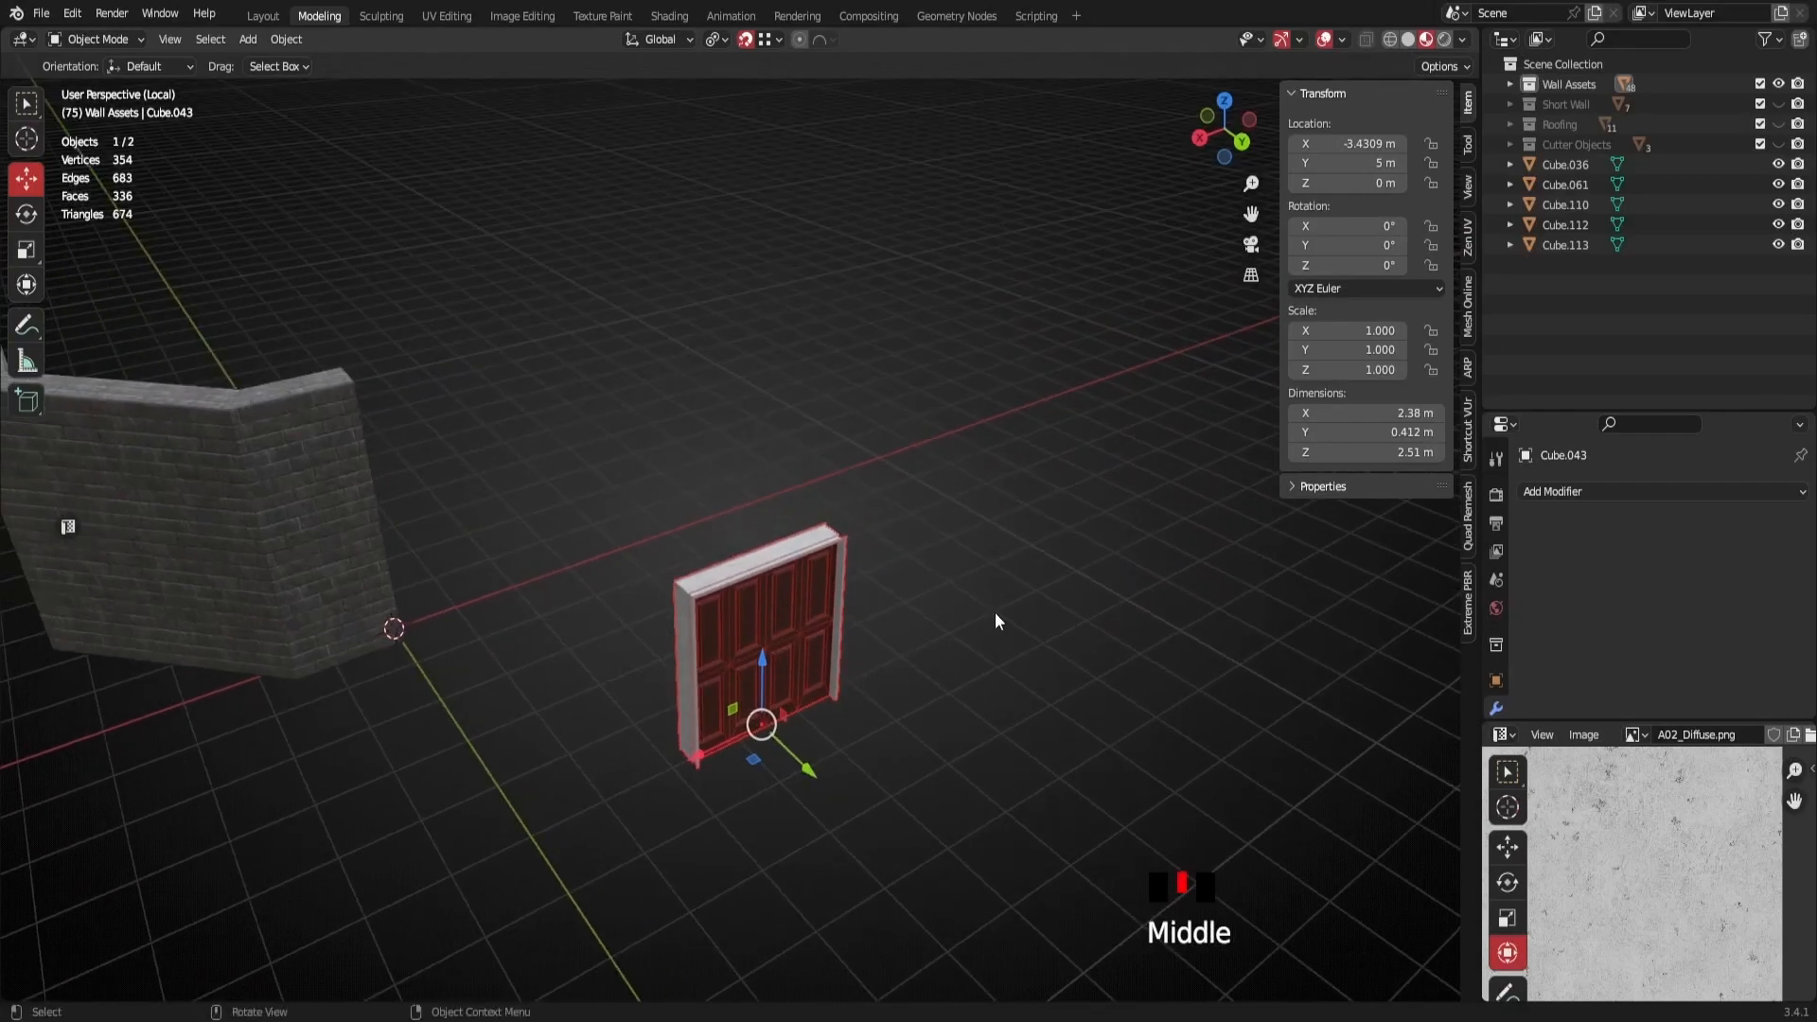
double_click(762, 585)
click(26, 213)
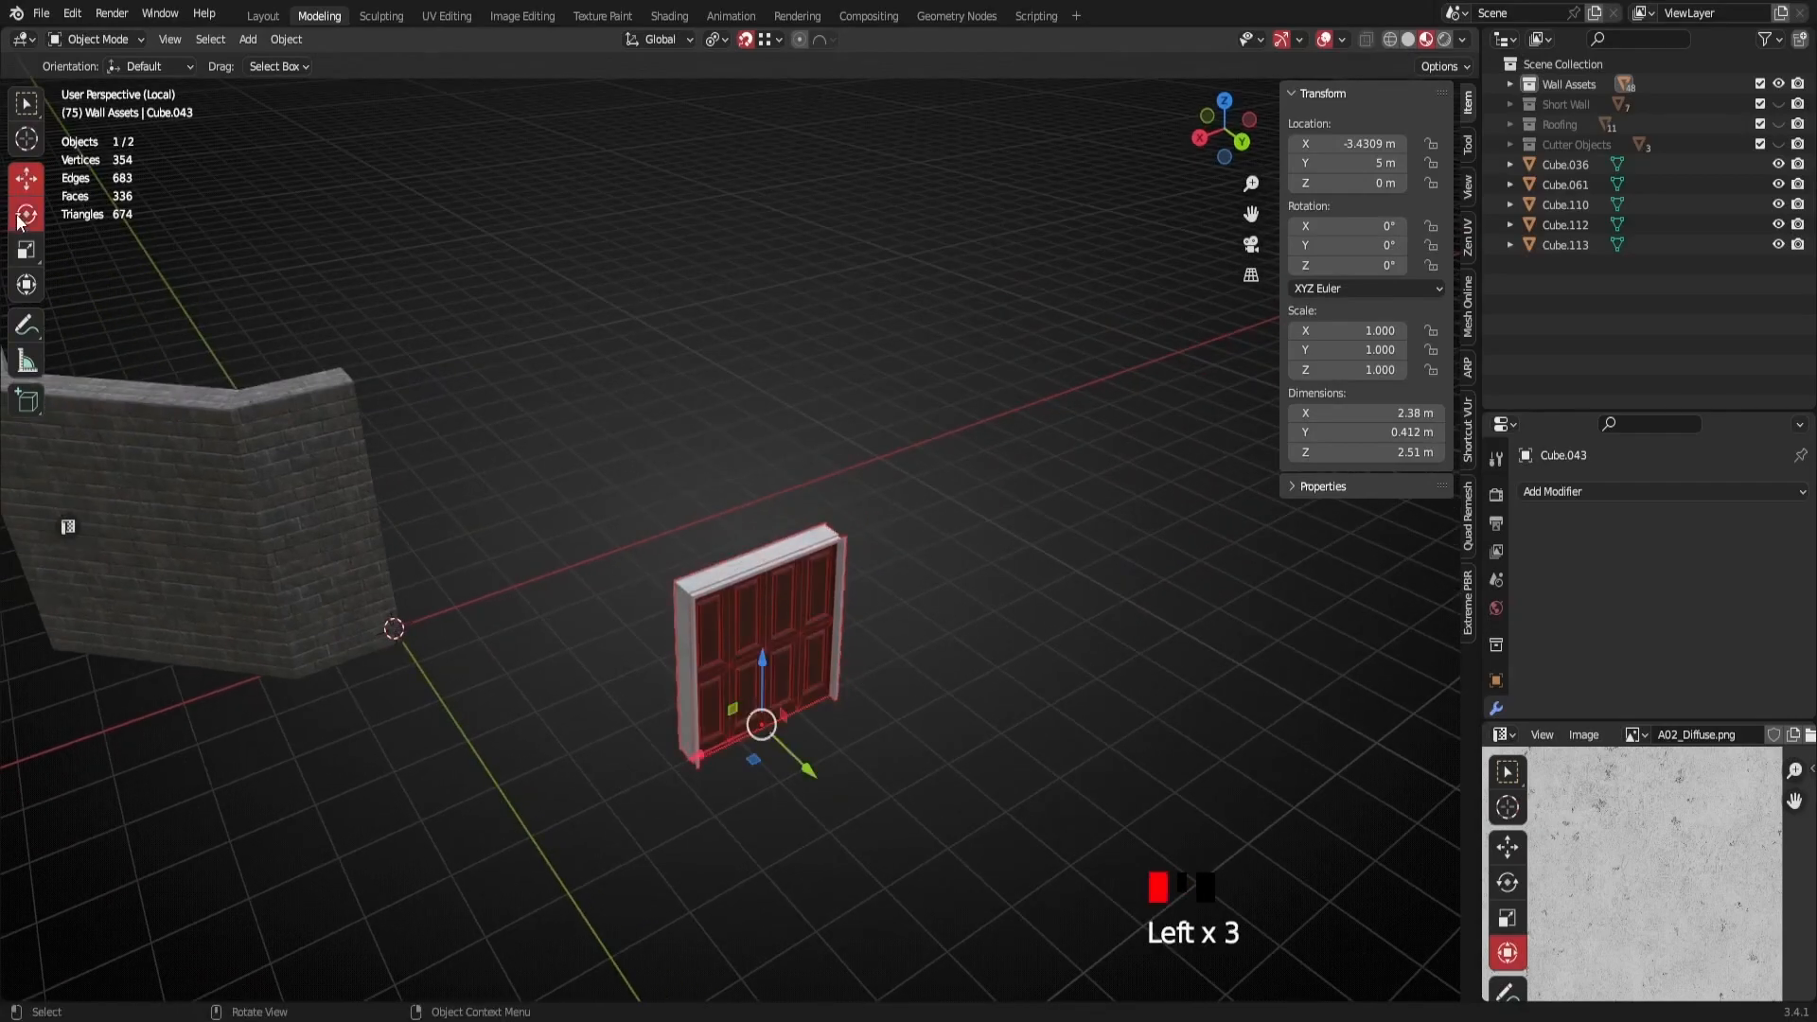
drag(761, 772, 718, 769)
In edit mode, move the door mesh so its top centre vertex snaps to the angled wall's centre vertex
scroll(782, 650, down, 2)
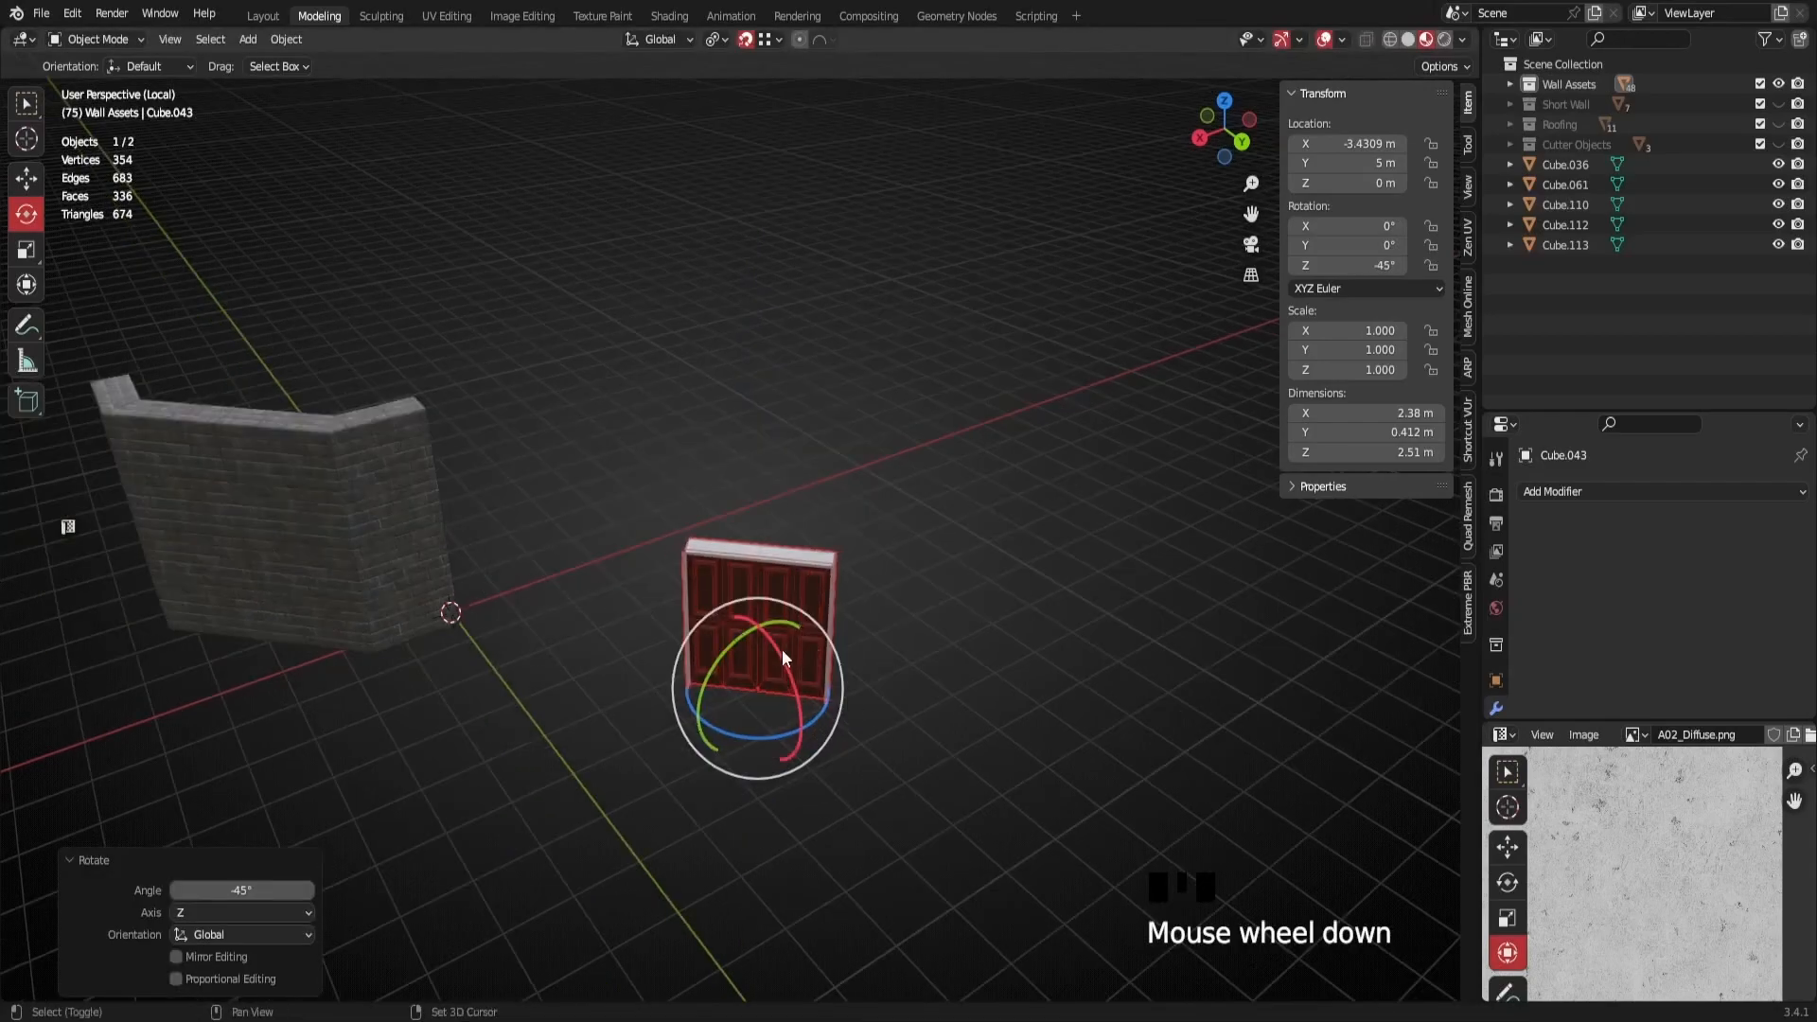
shift+middle_drag(782, 649, 997, 746)
scroll(996, 633, up, 1)
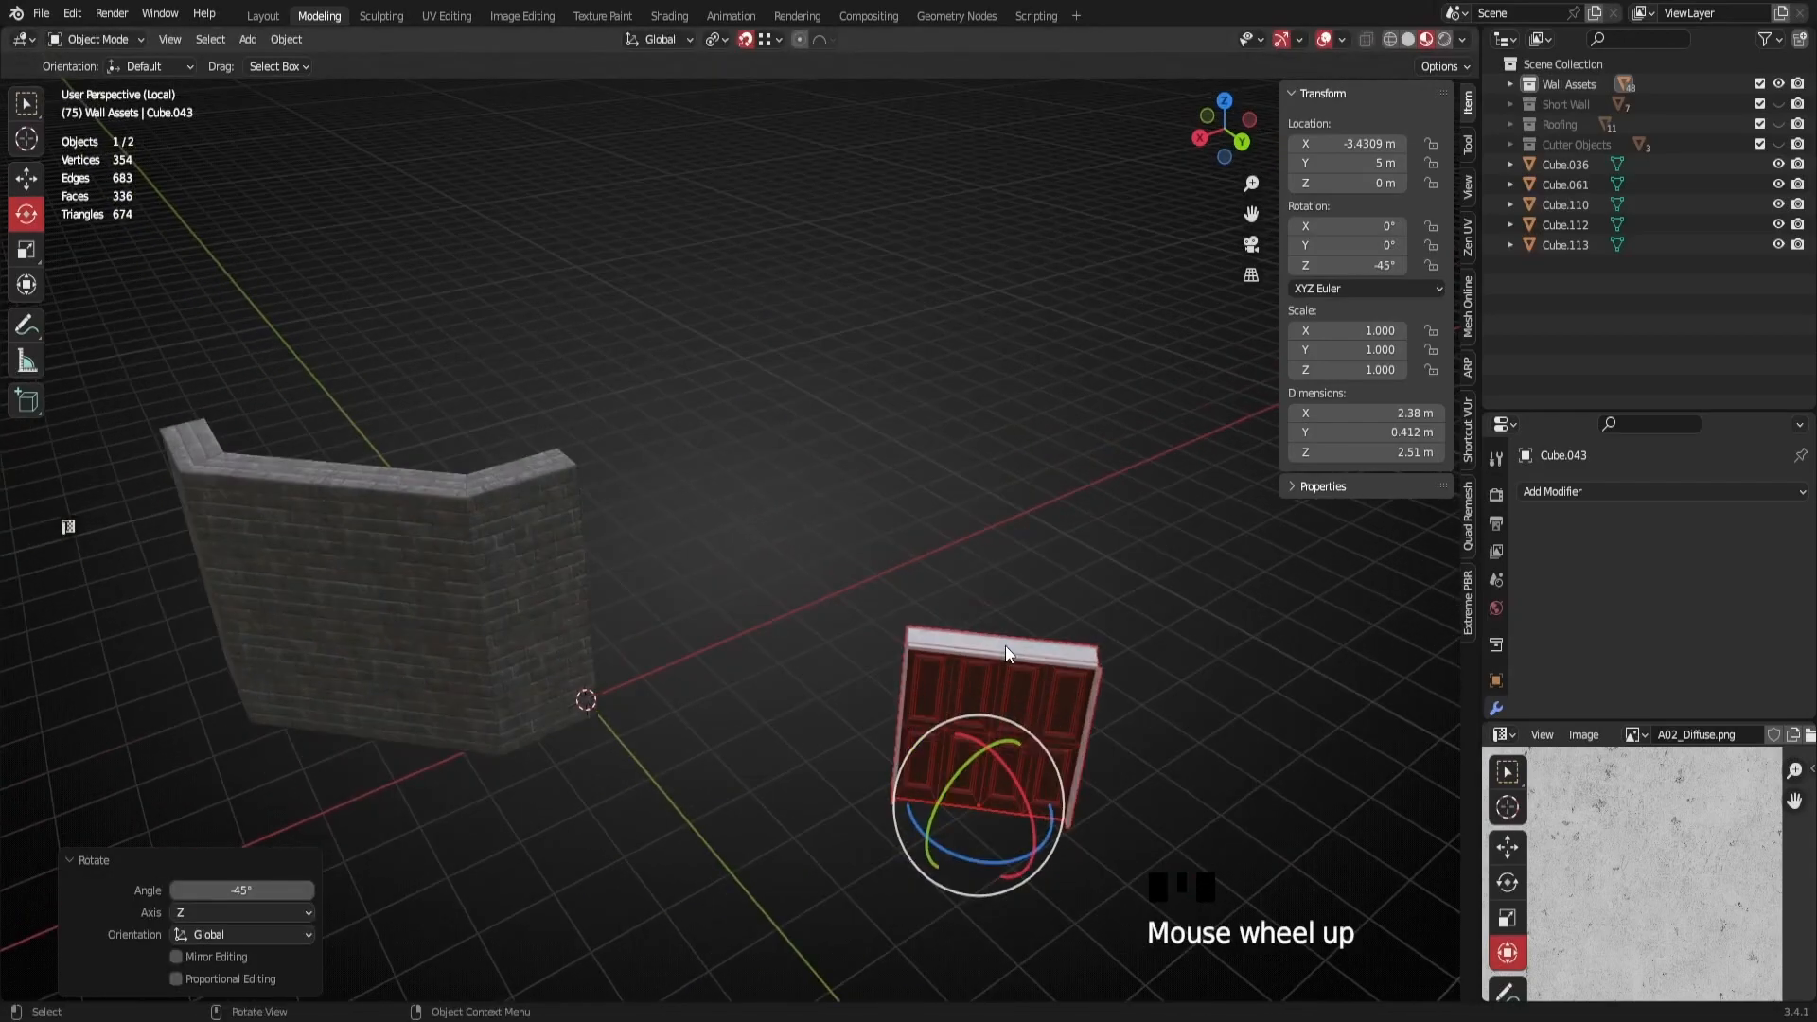
key(Tab)
shift+middle_drag(1012, 654, 1239, 693)
scroll(653, 625, up, 1)
key(g)
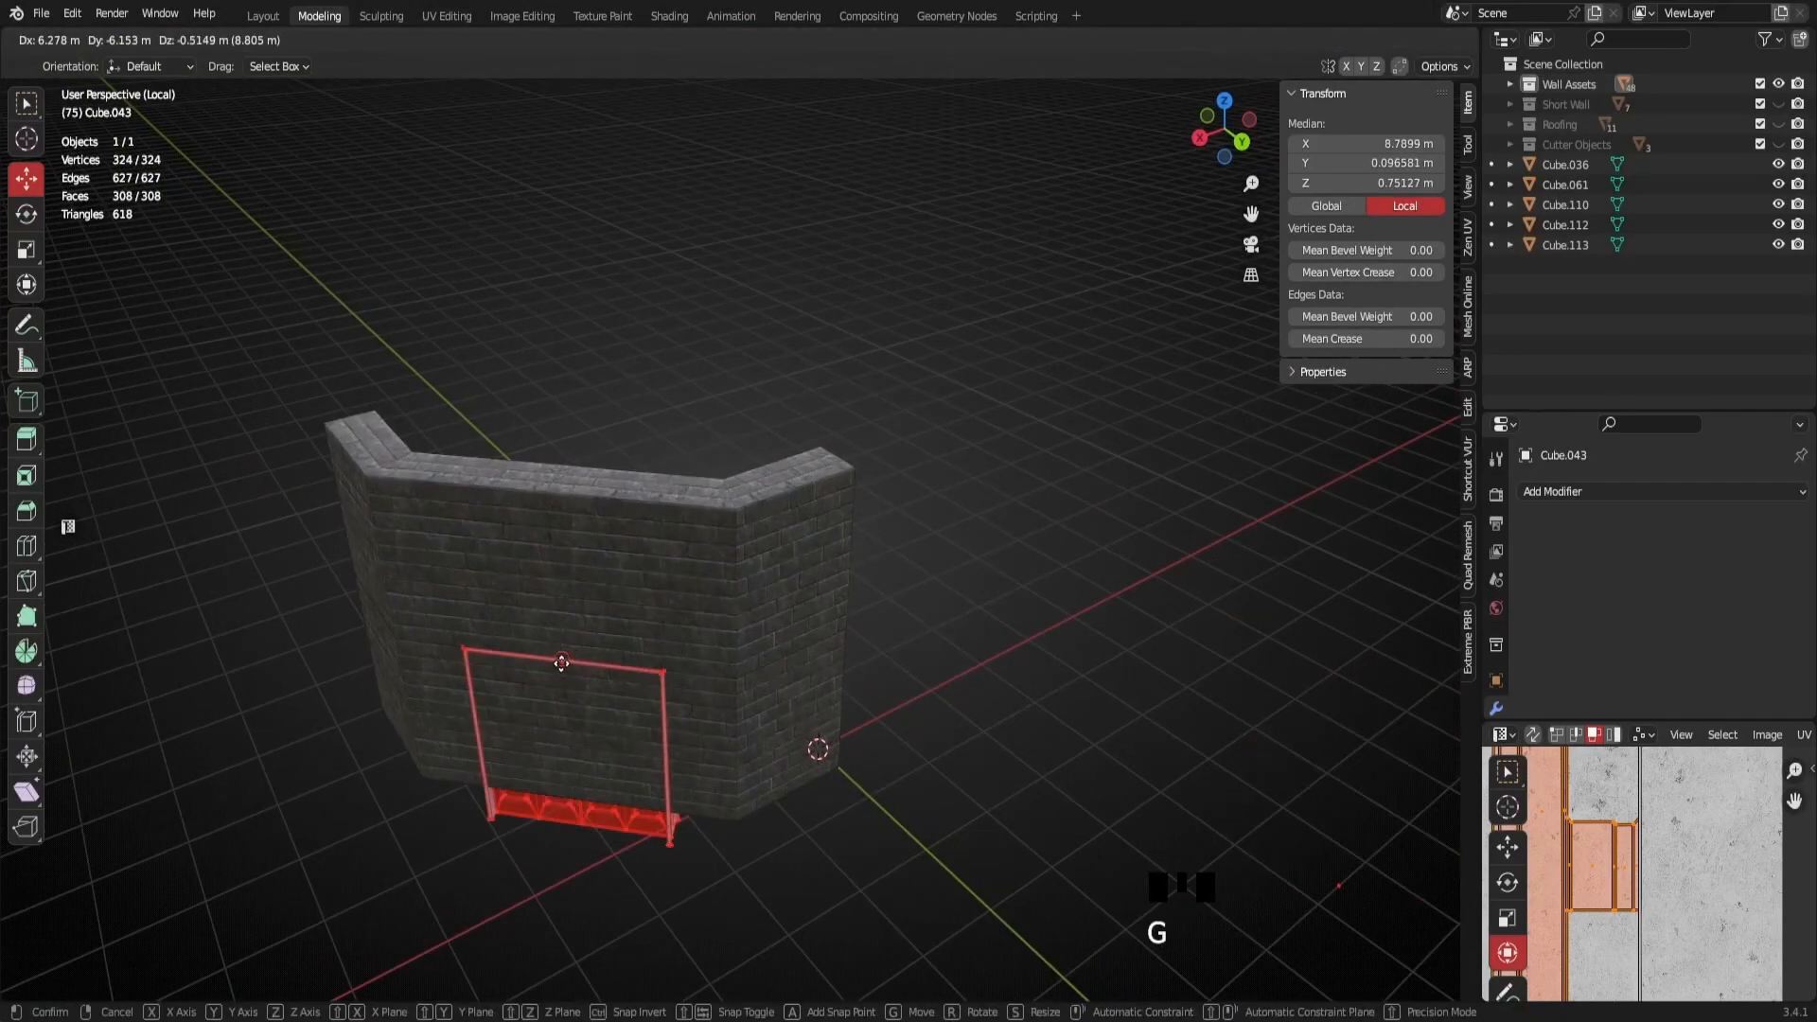
click(561, 663)
Turn snapping off and raise the door mesh about 0.517 m along Z so its base reaches the wall's bottom edge
middle_drag(562, 662, 1150, 219)
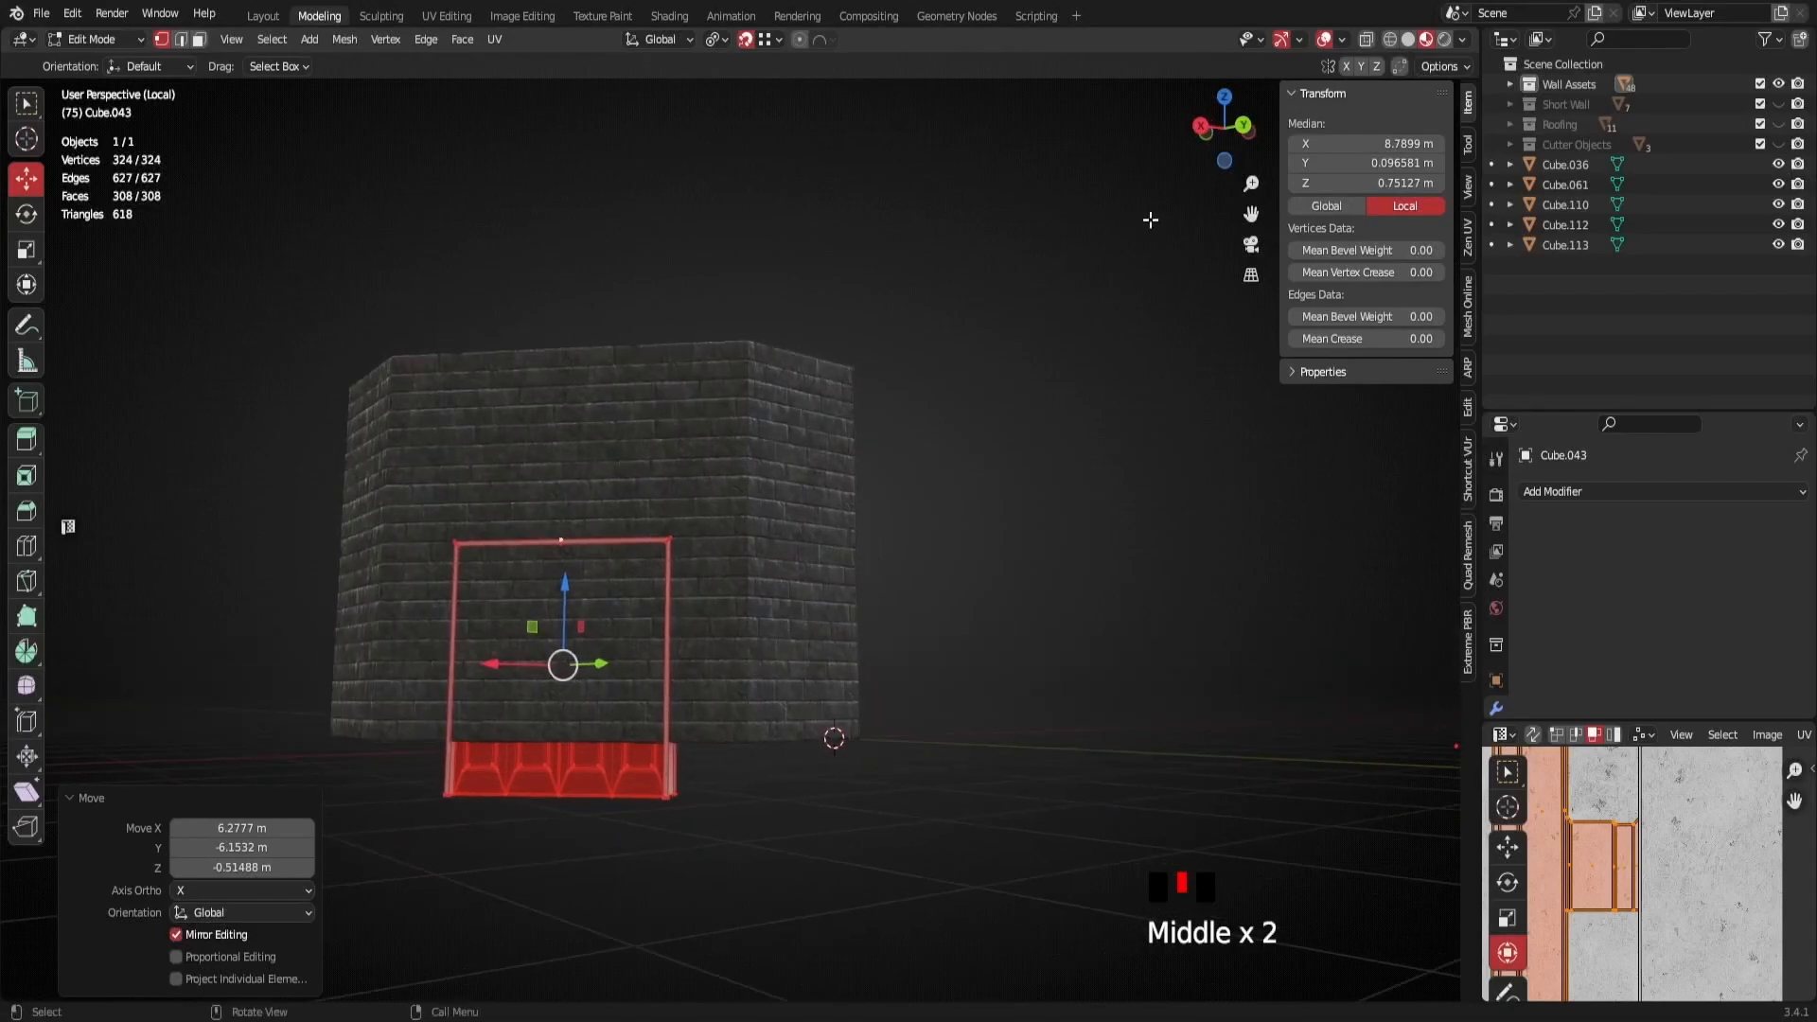
click(1246, 128)
shift+middle_drag(690, 564, 758, 474)
scroll(657, 75, up, 5)
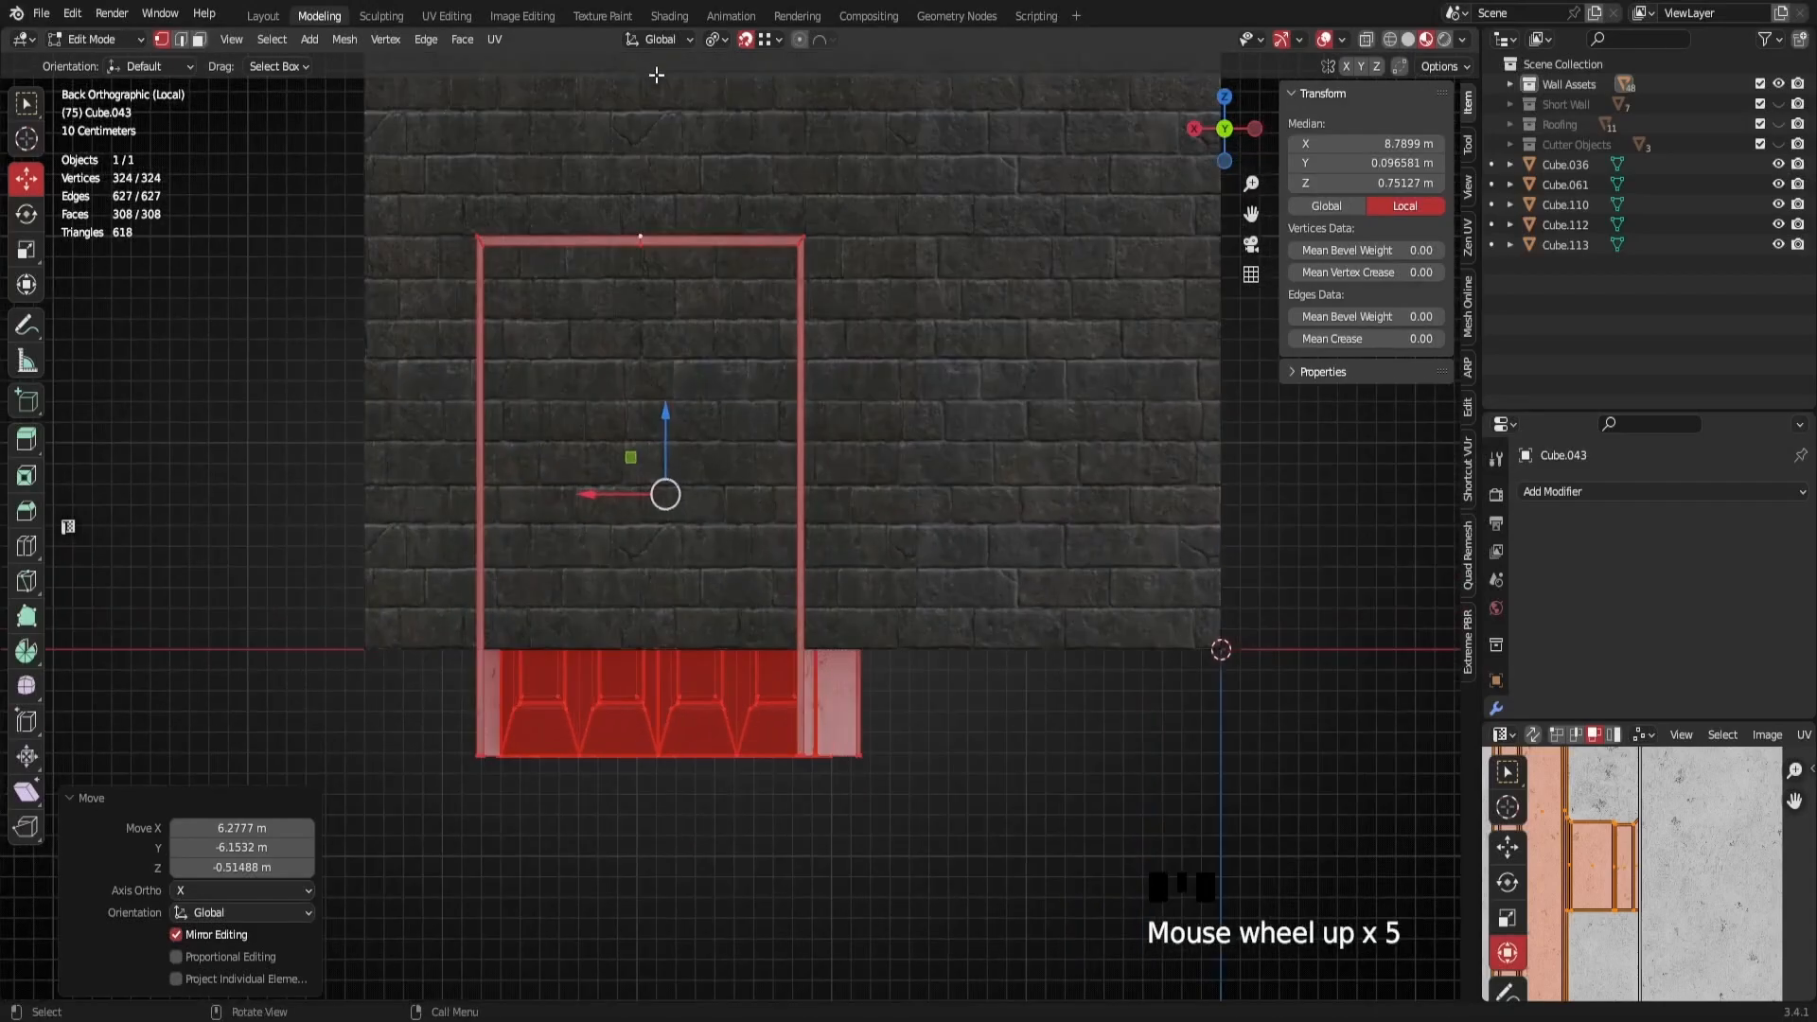
click(746, 40)
scroll(660, 445, up, 1)
scroll(694, 714, up, 1)
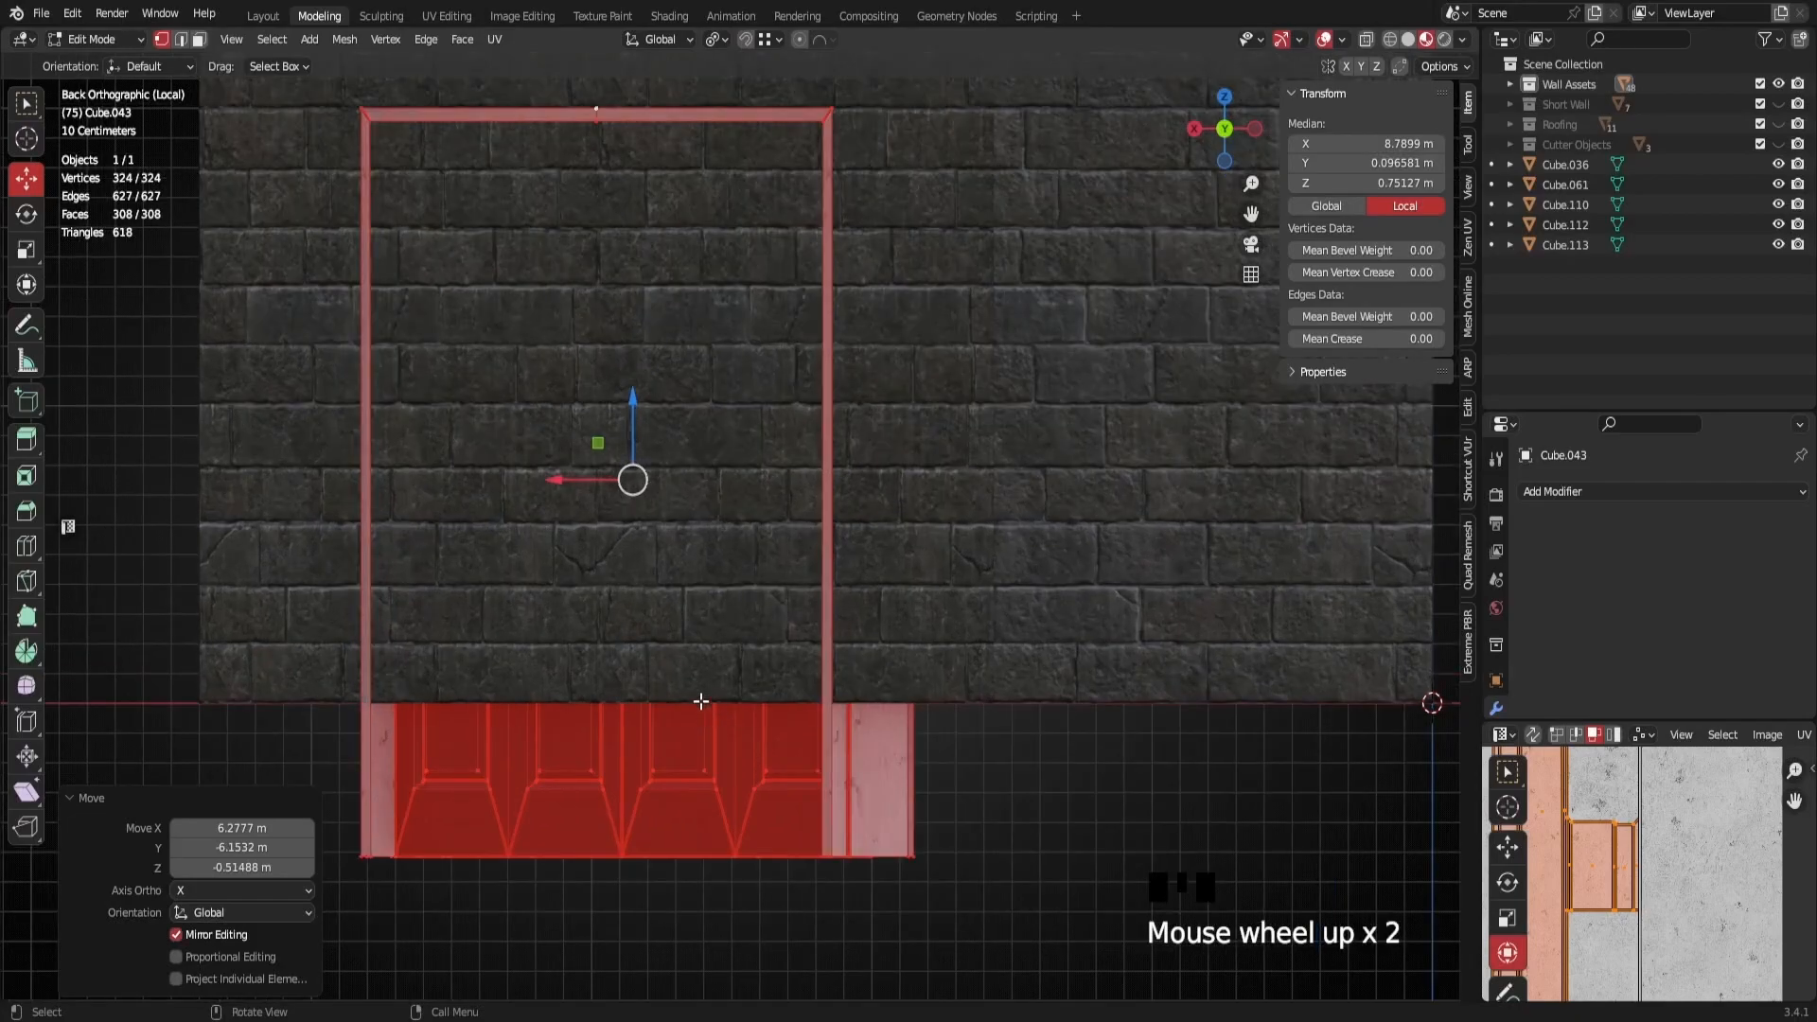
key(g)
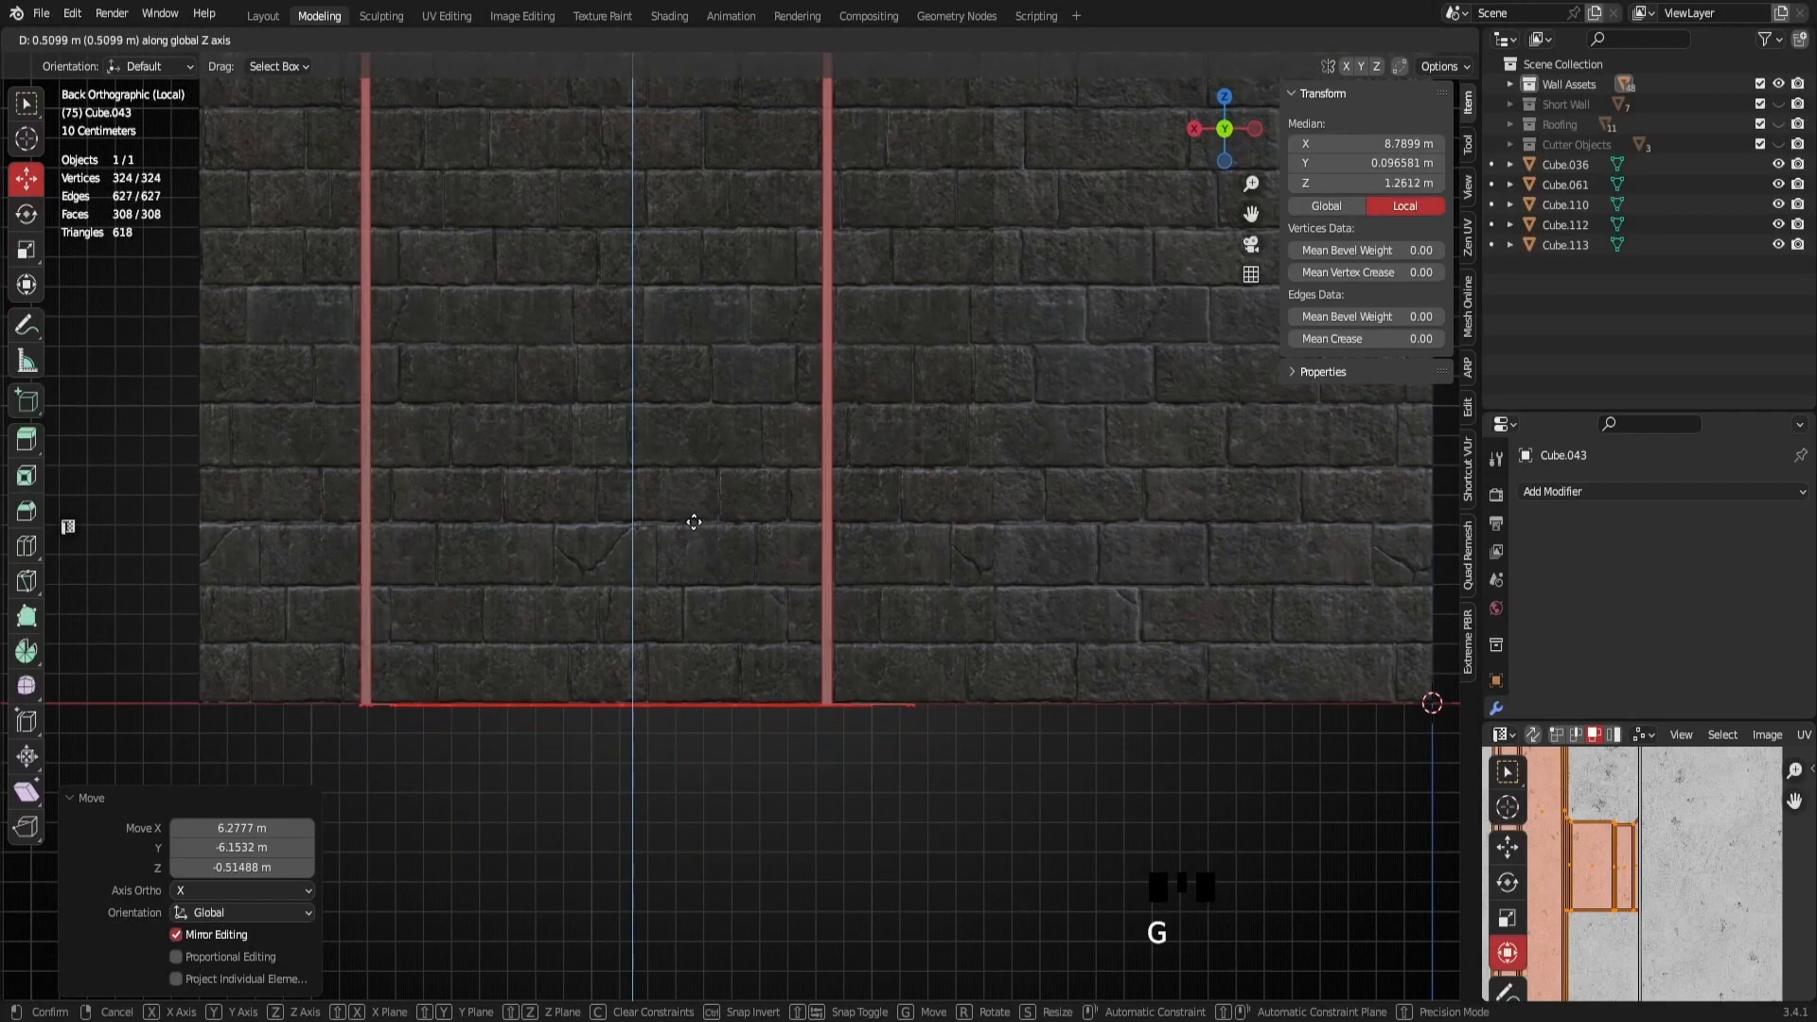
click(697, 519)
Fine-tune the door mesh's height by lowering it about 0.0019 m along Z, lining the frame's foot up with the wall's base
scroll(715, 680, up, 3)
shift+middle_drag(714, 680, 711, 562)
scroll(784, 568, up, 5)
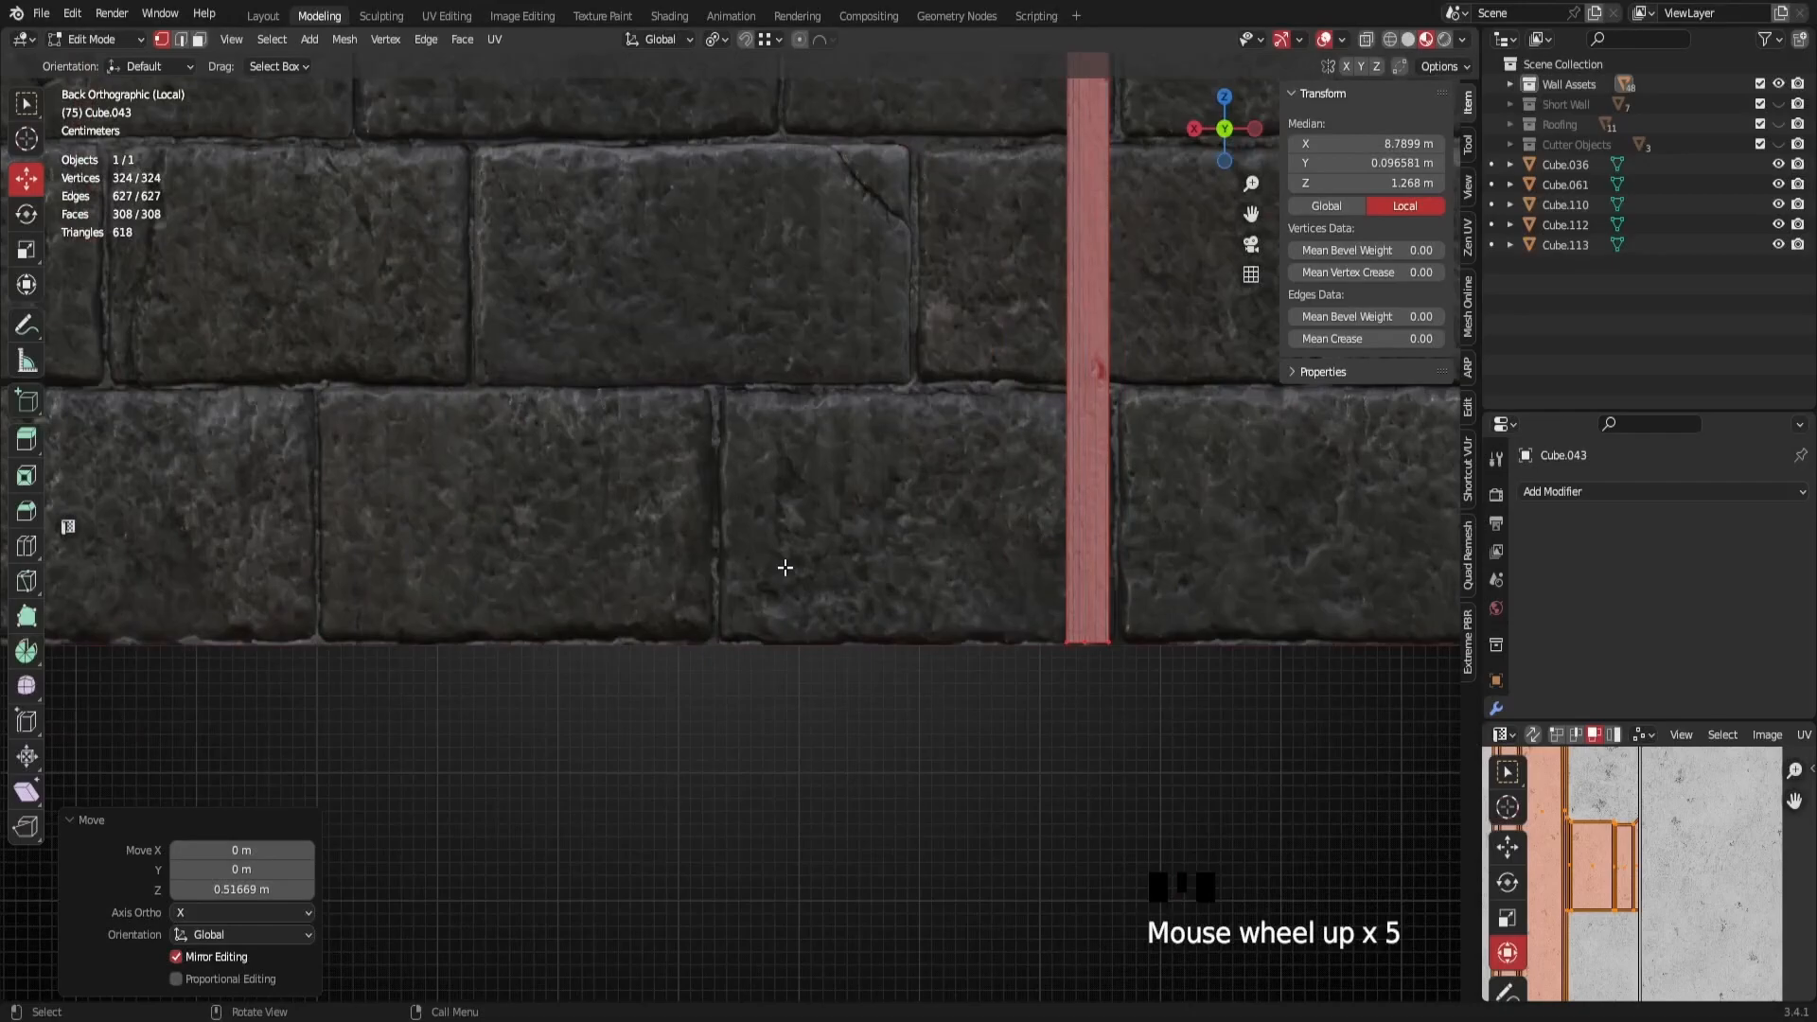
shift+middle_drag(1108, 664, 693, 570)
scroll(615, 560, up, 9)
shift+middle_drag(487, 629, 781, 604)
scroll(747, 596, up, 3)
shift+middle_drag(654, 676, 685, 544)
key(g)
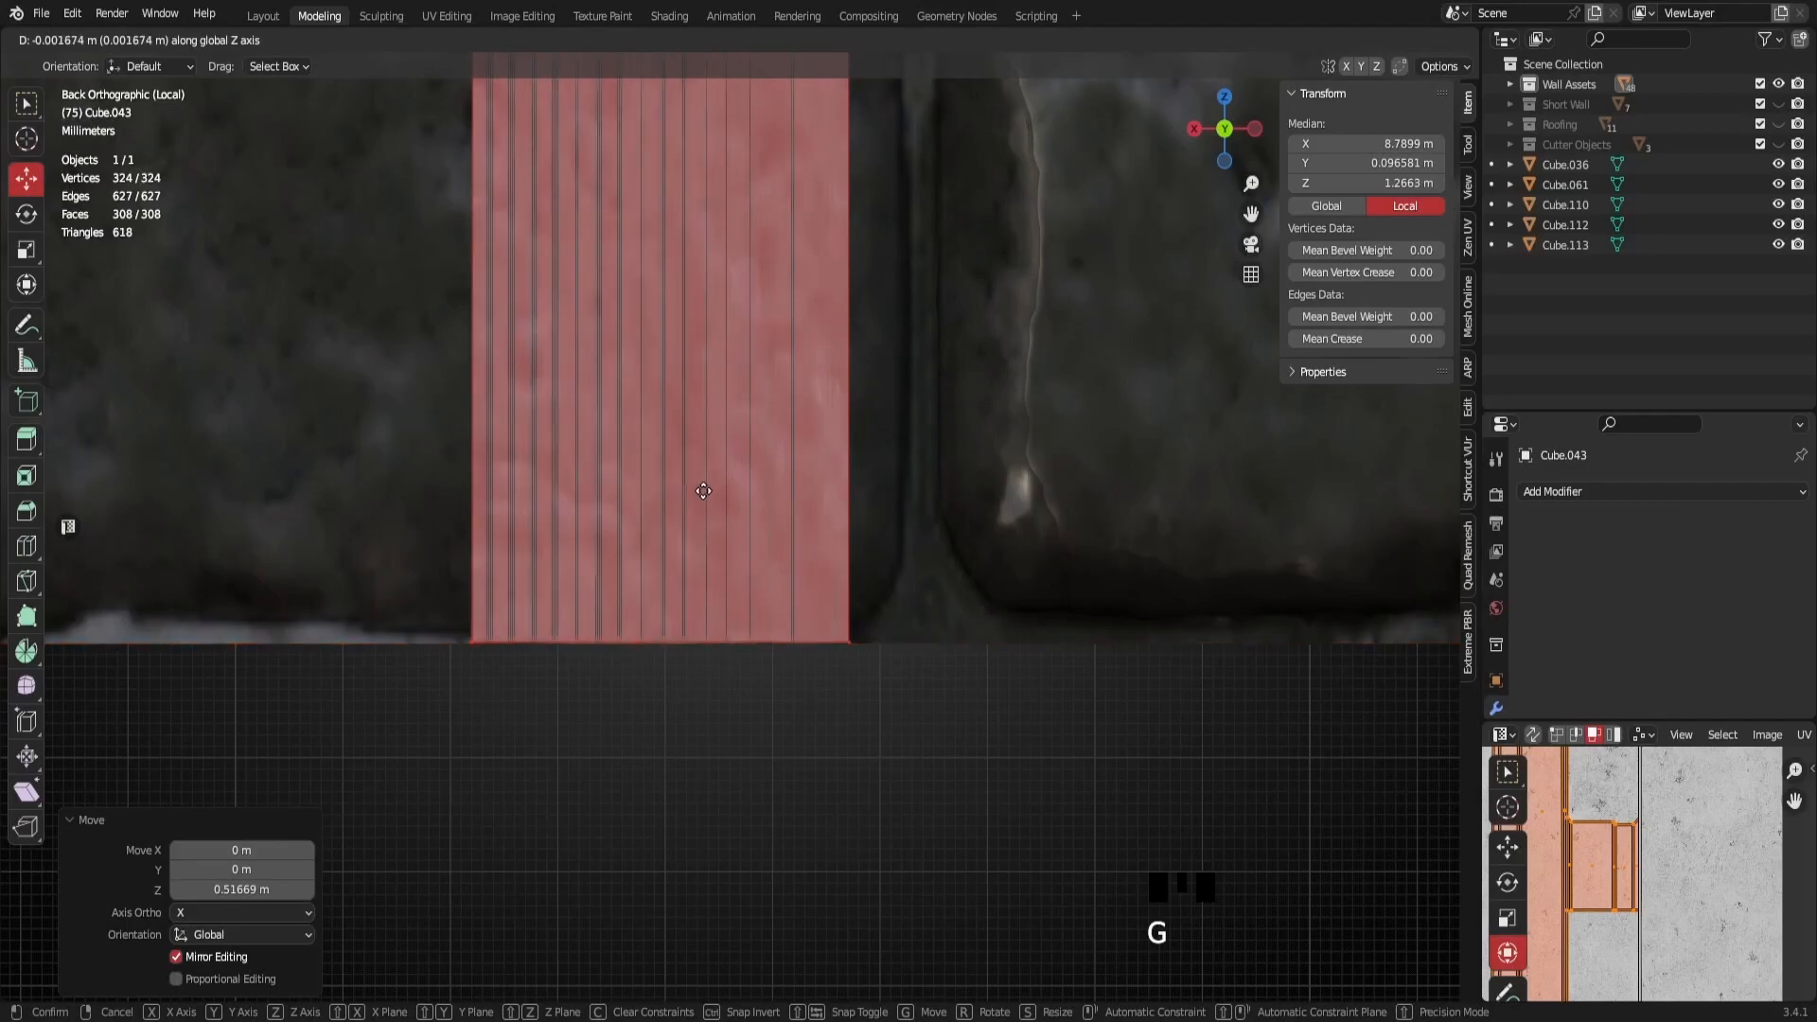
click(701, 495)
Set the transform orientation to Local and move the door mesh about 0.06 m along its Y axis, out from the wall face
scroll(694, 502, down, 20)
middle_drag(684, 521, 720, 568)
scroll(778, 620, up, 2)
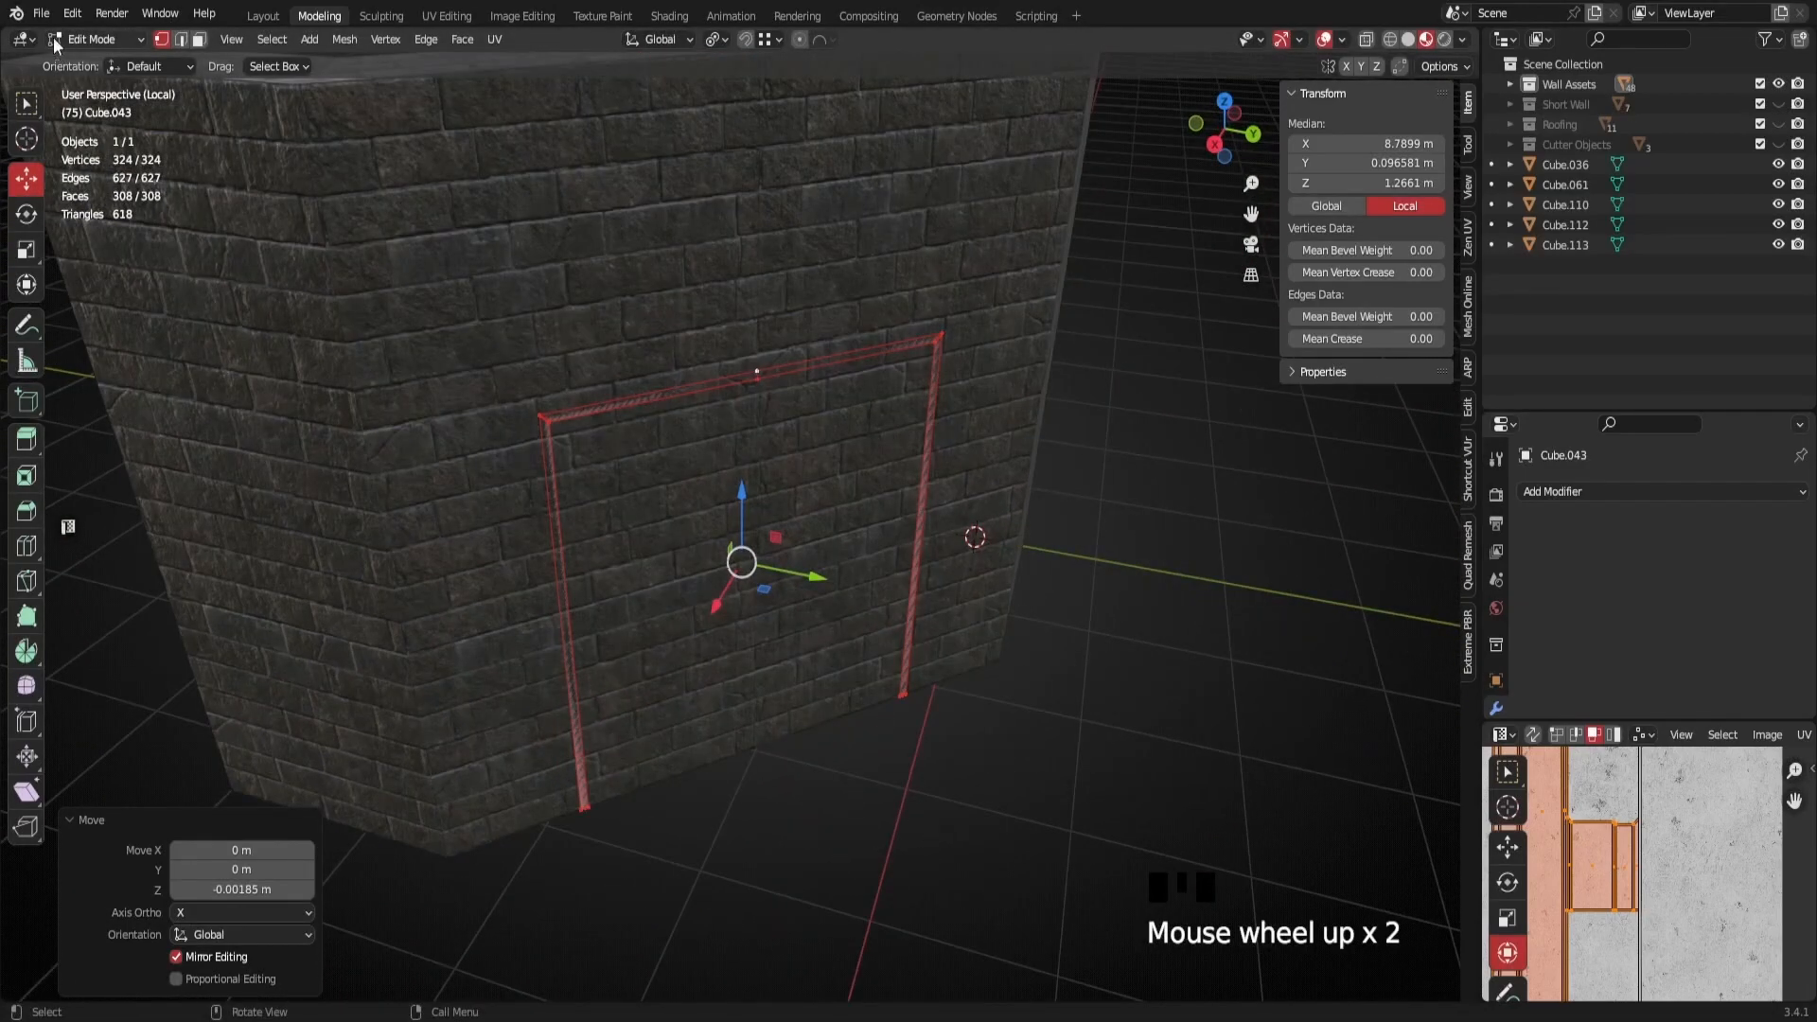
shift+middle_drag(883, 576, 872, 447)
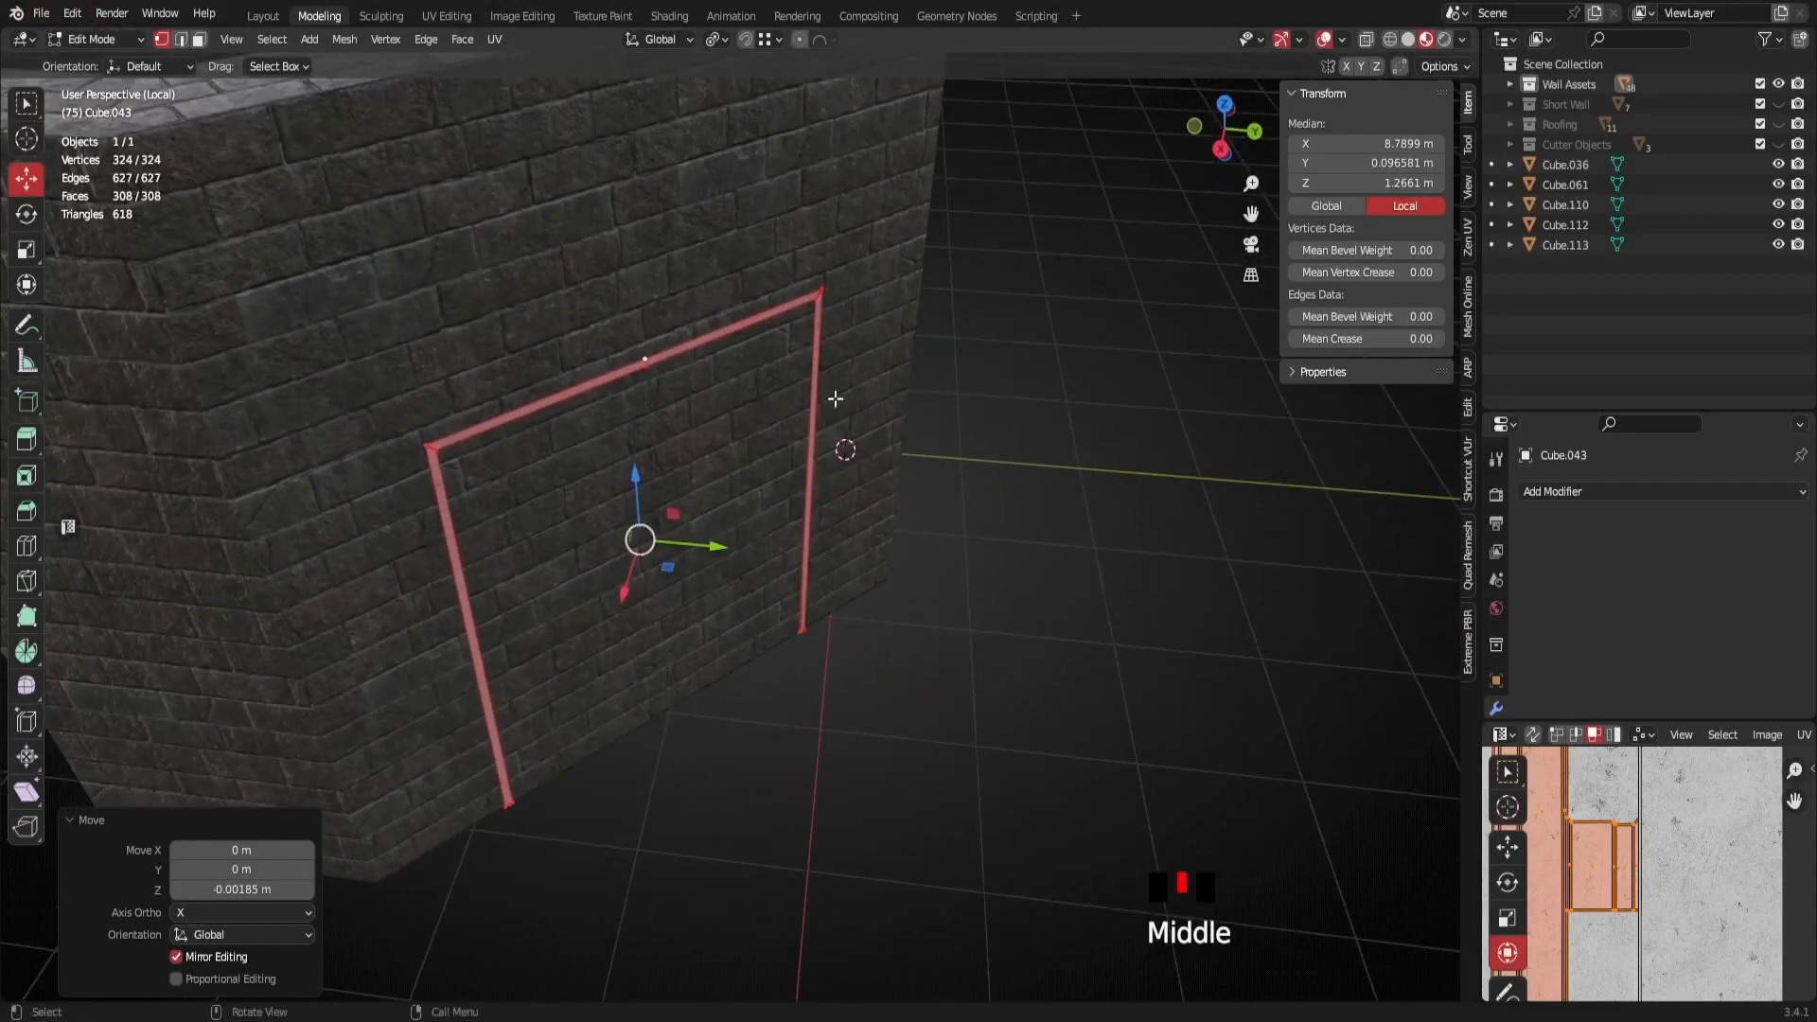
click(167, 66)
click(142, 121)
scroll(687, 582, up, 1)
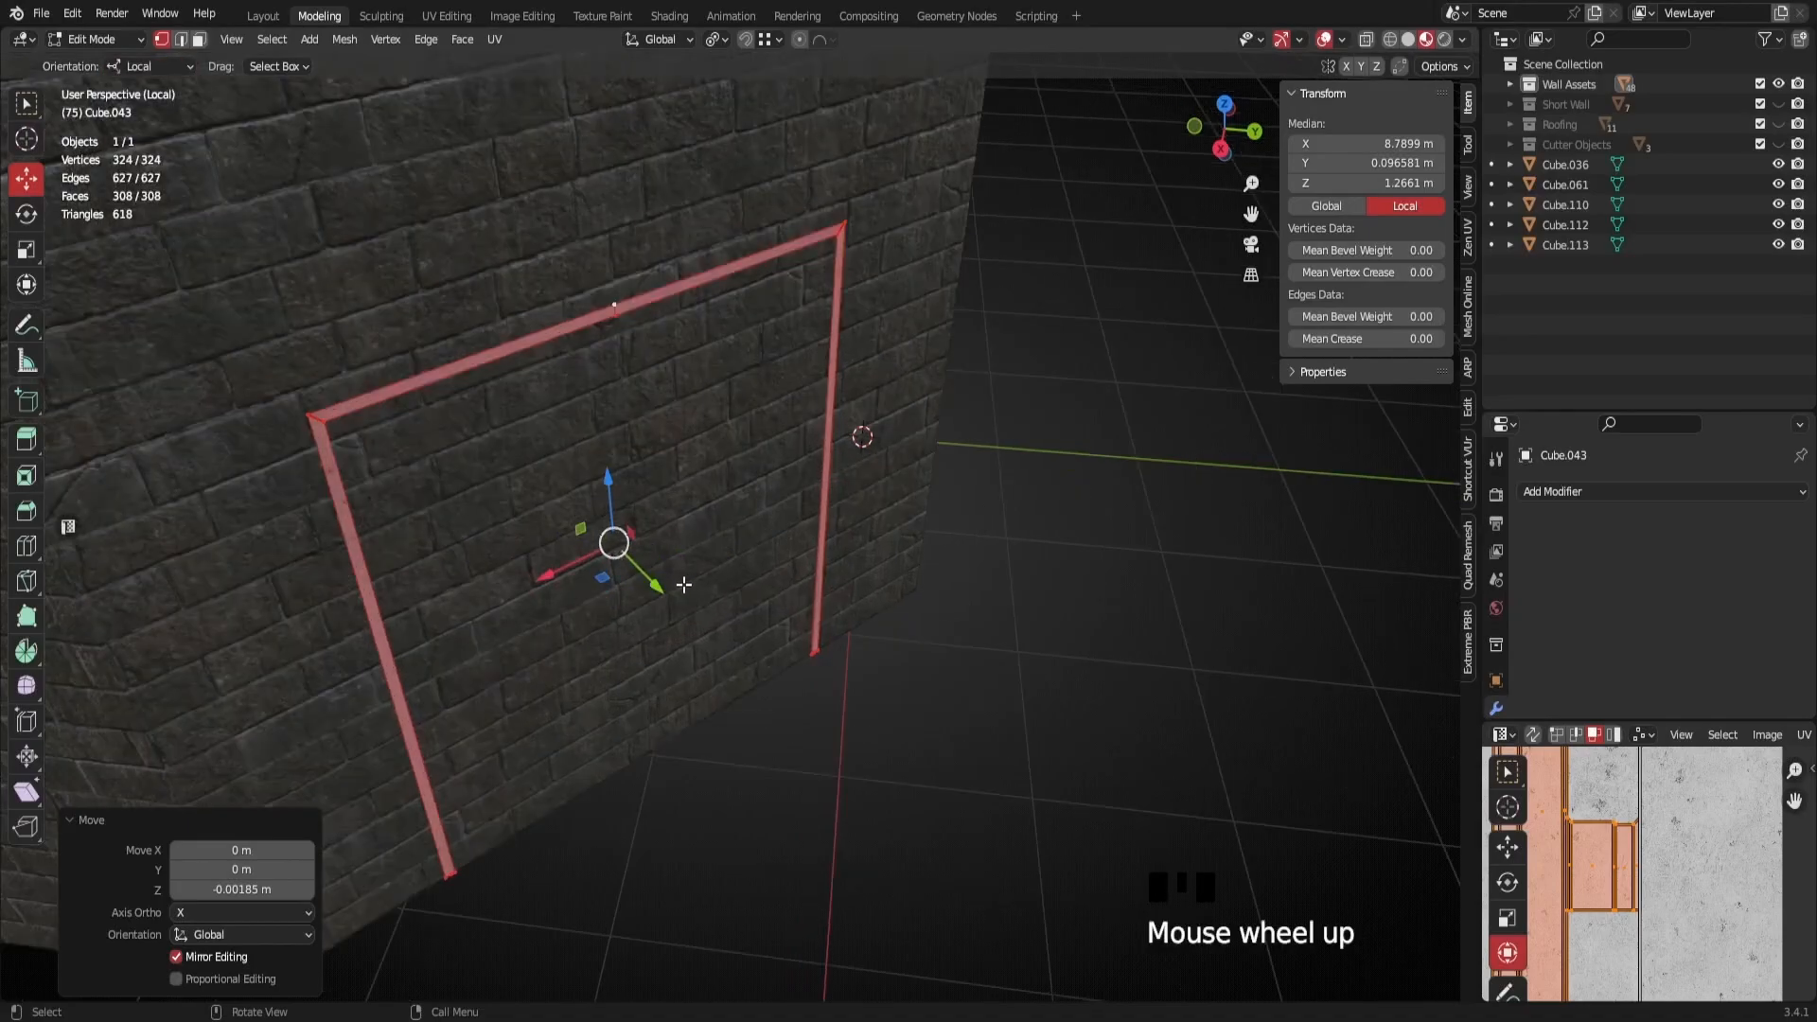
drag(659, 591, 665, 598)
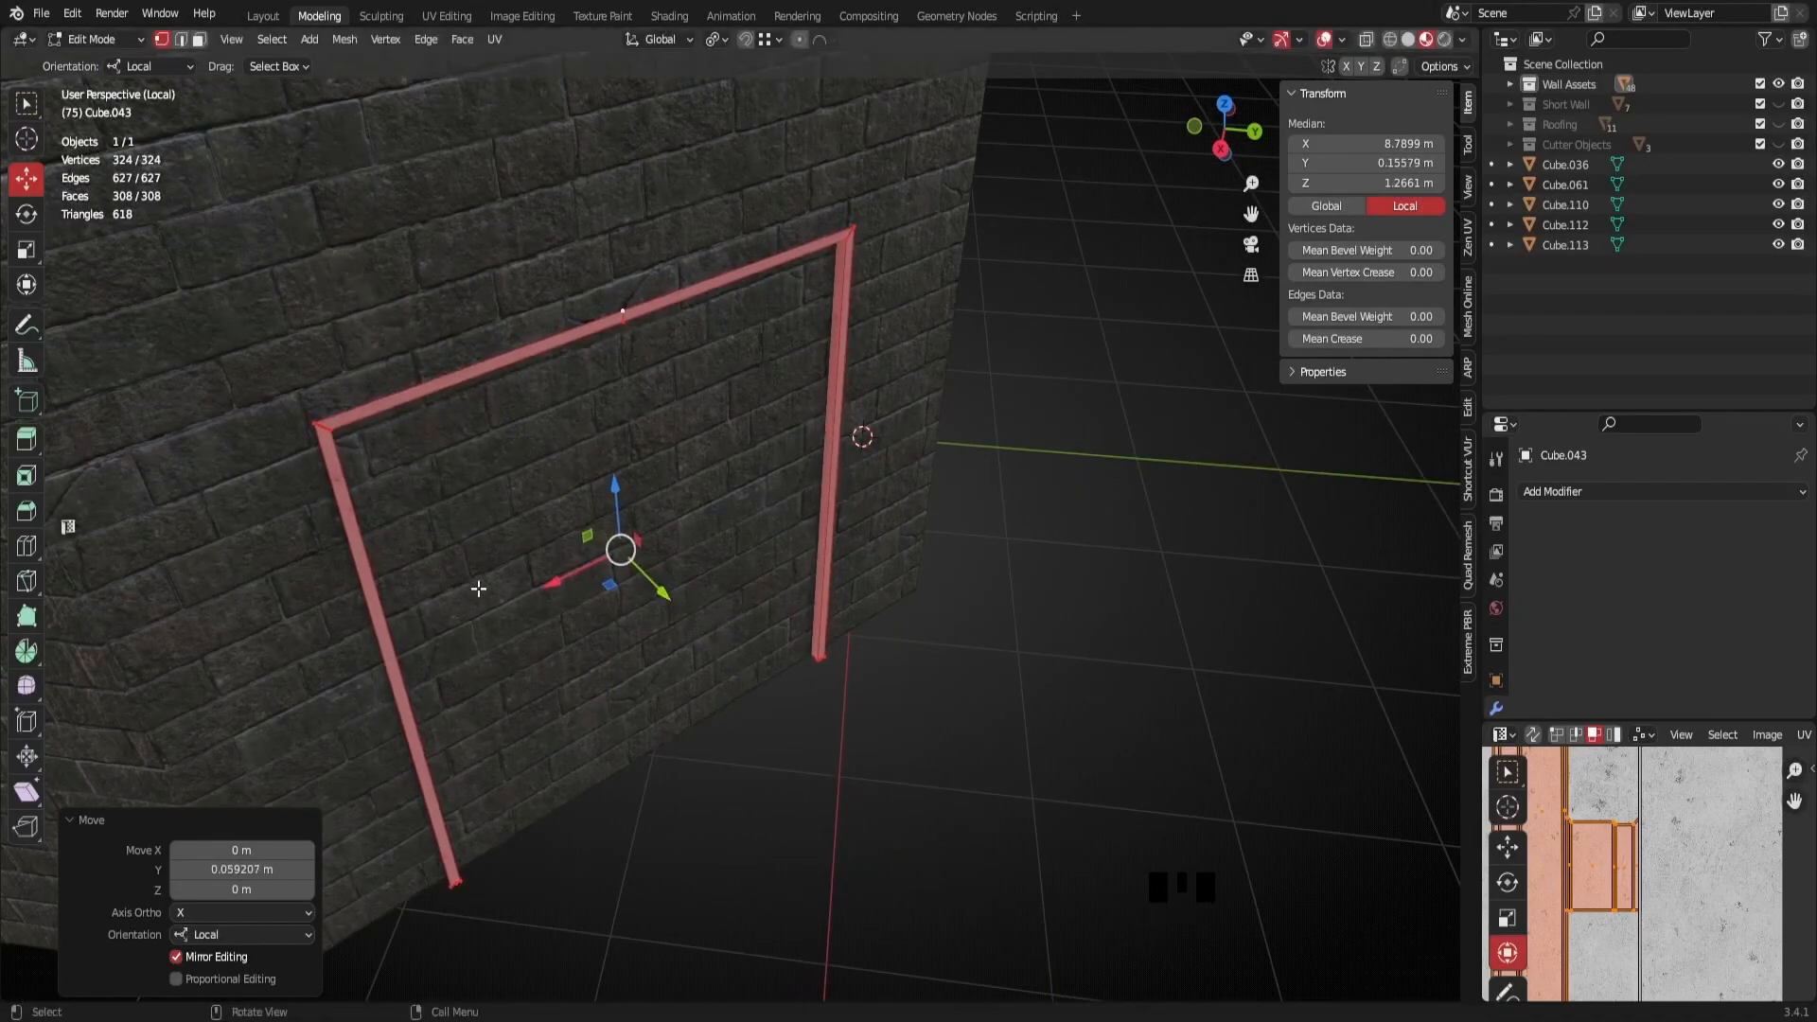
Select only the two outer vertical edges of the door frame, one on each side, in edge mode
click(349, 598)
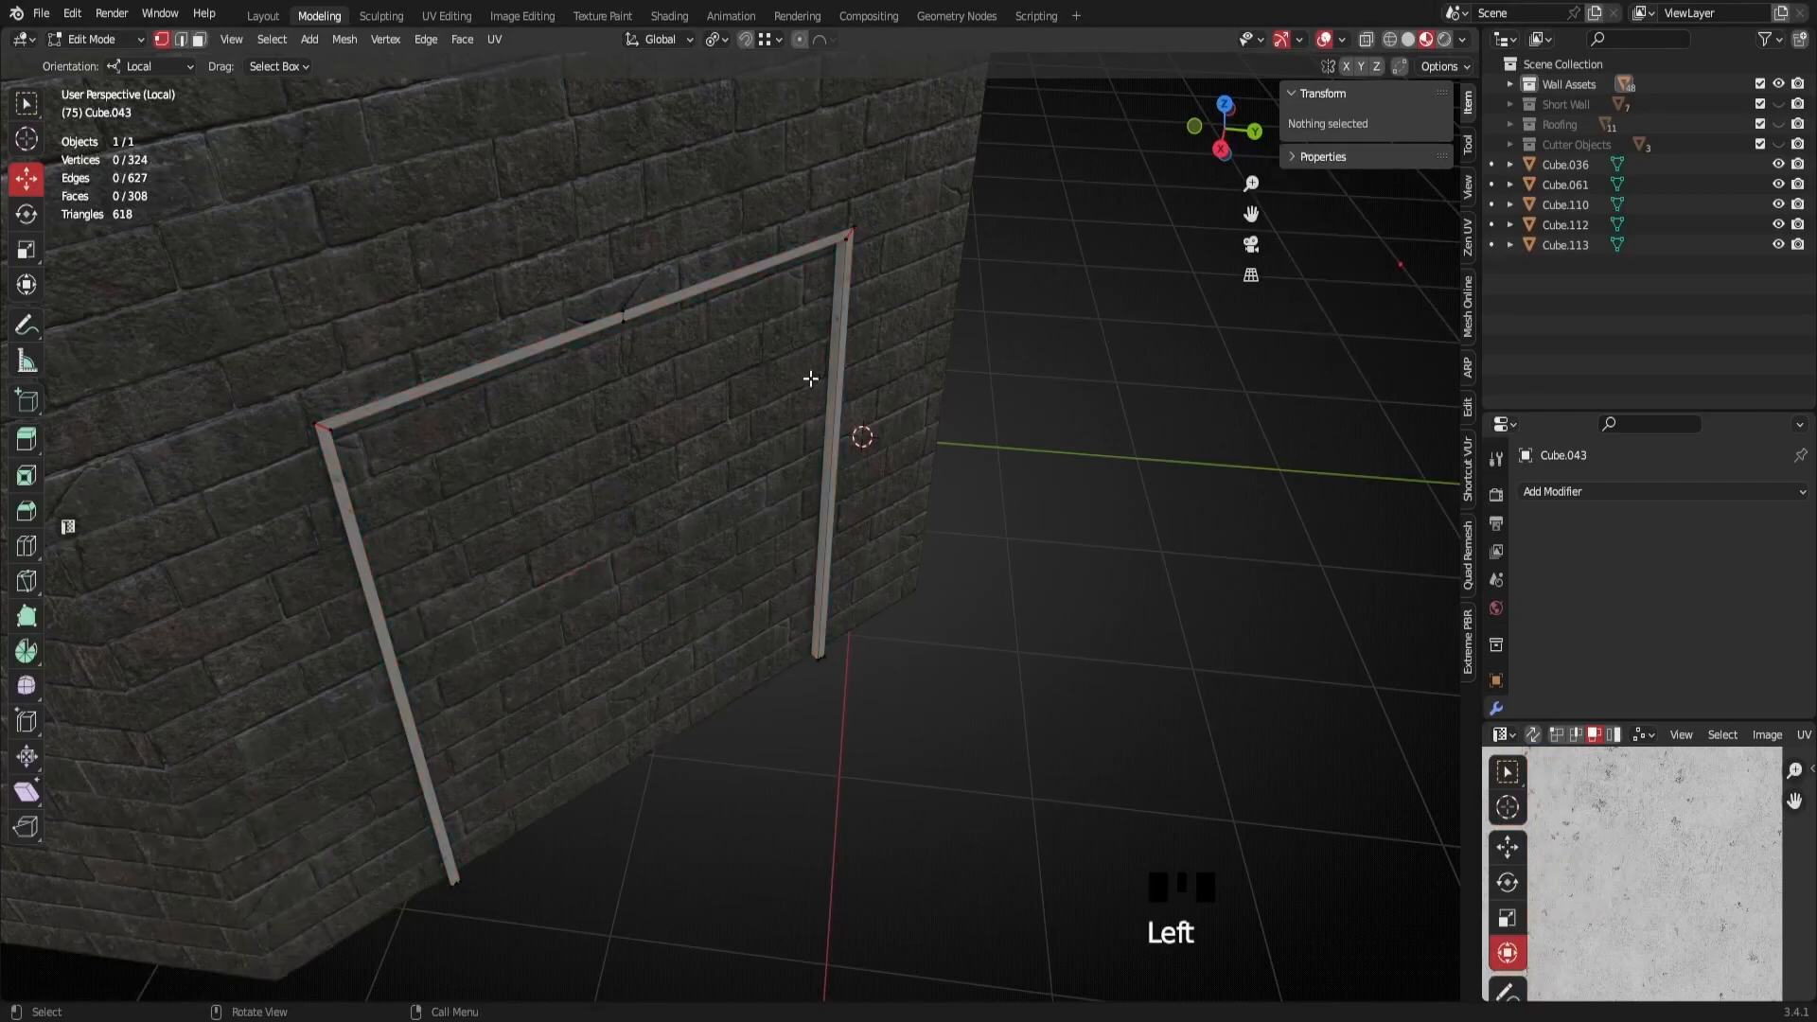
middle_drag(475, 705, 391, 735)
click(434, 700)
shift+click(697, 404)
middle_drag(698, 404, 682, 450)
scroll(455, 707, up, 2)
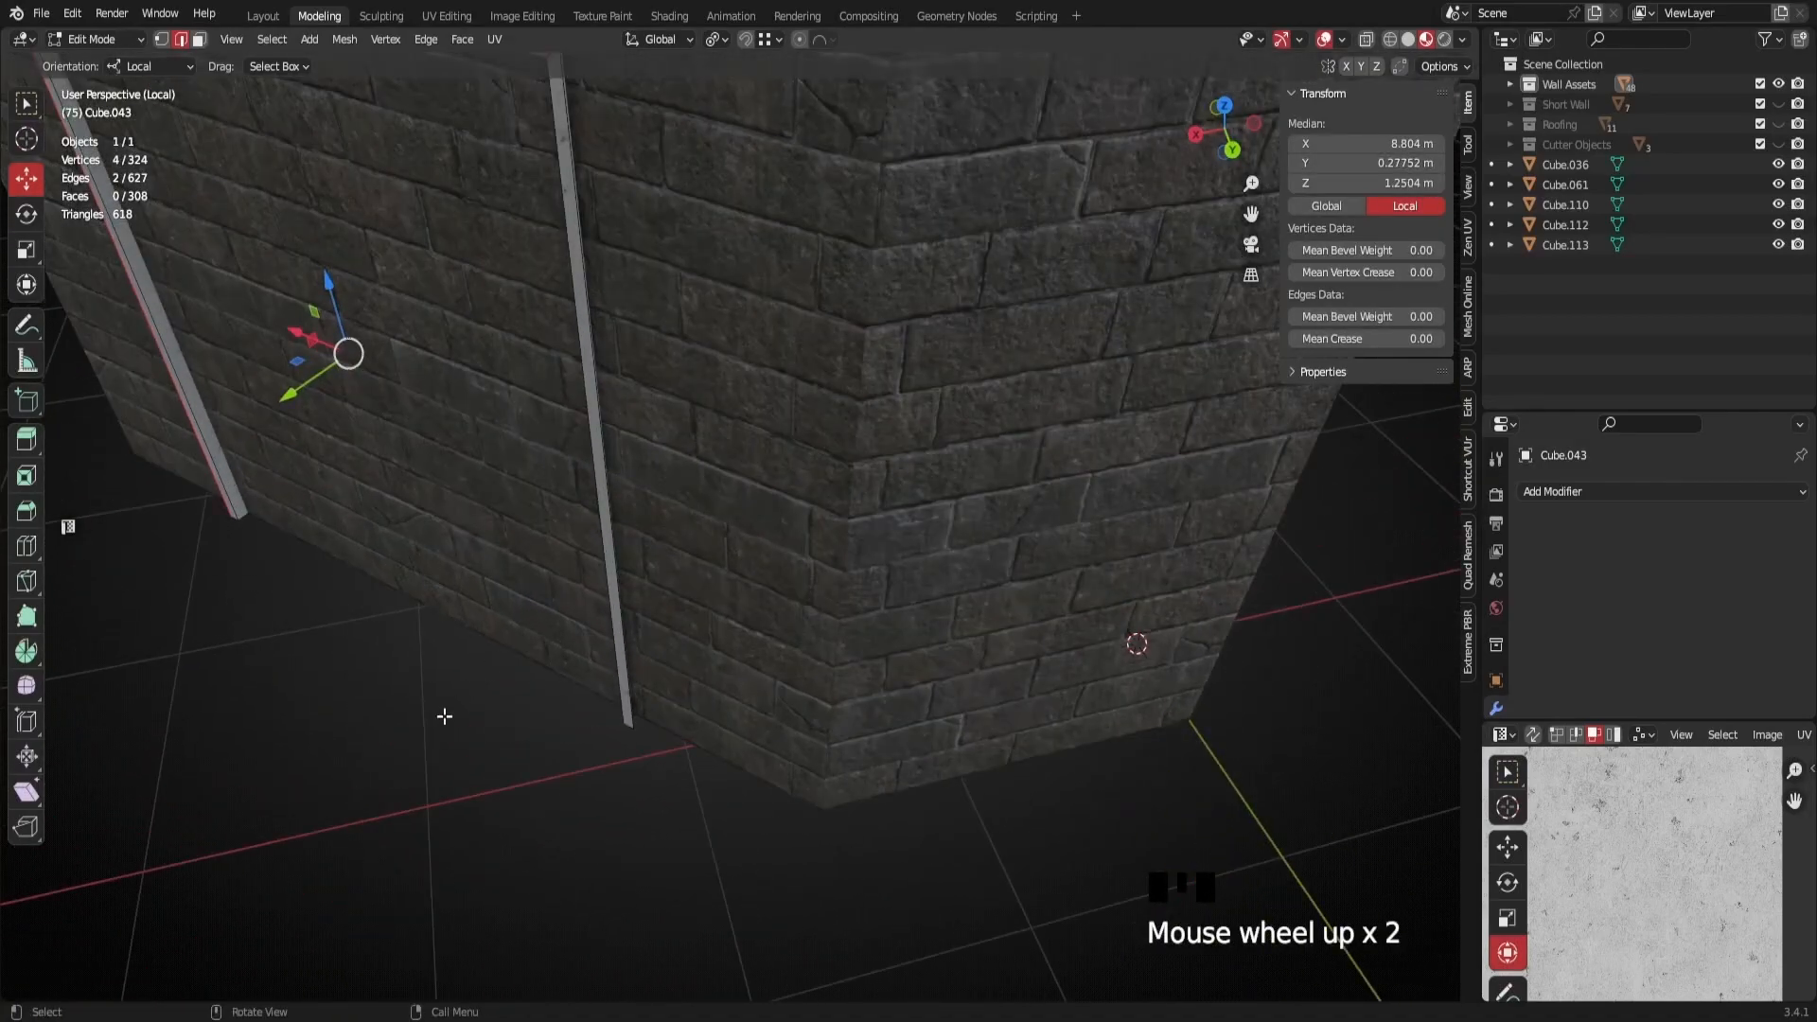
click(456, 708)
shift+middle_drag(634, 572, 511, 540)
click(637, 519)
shift+click(502, 536)
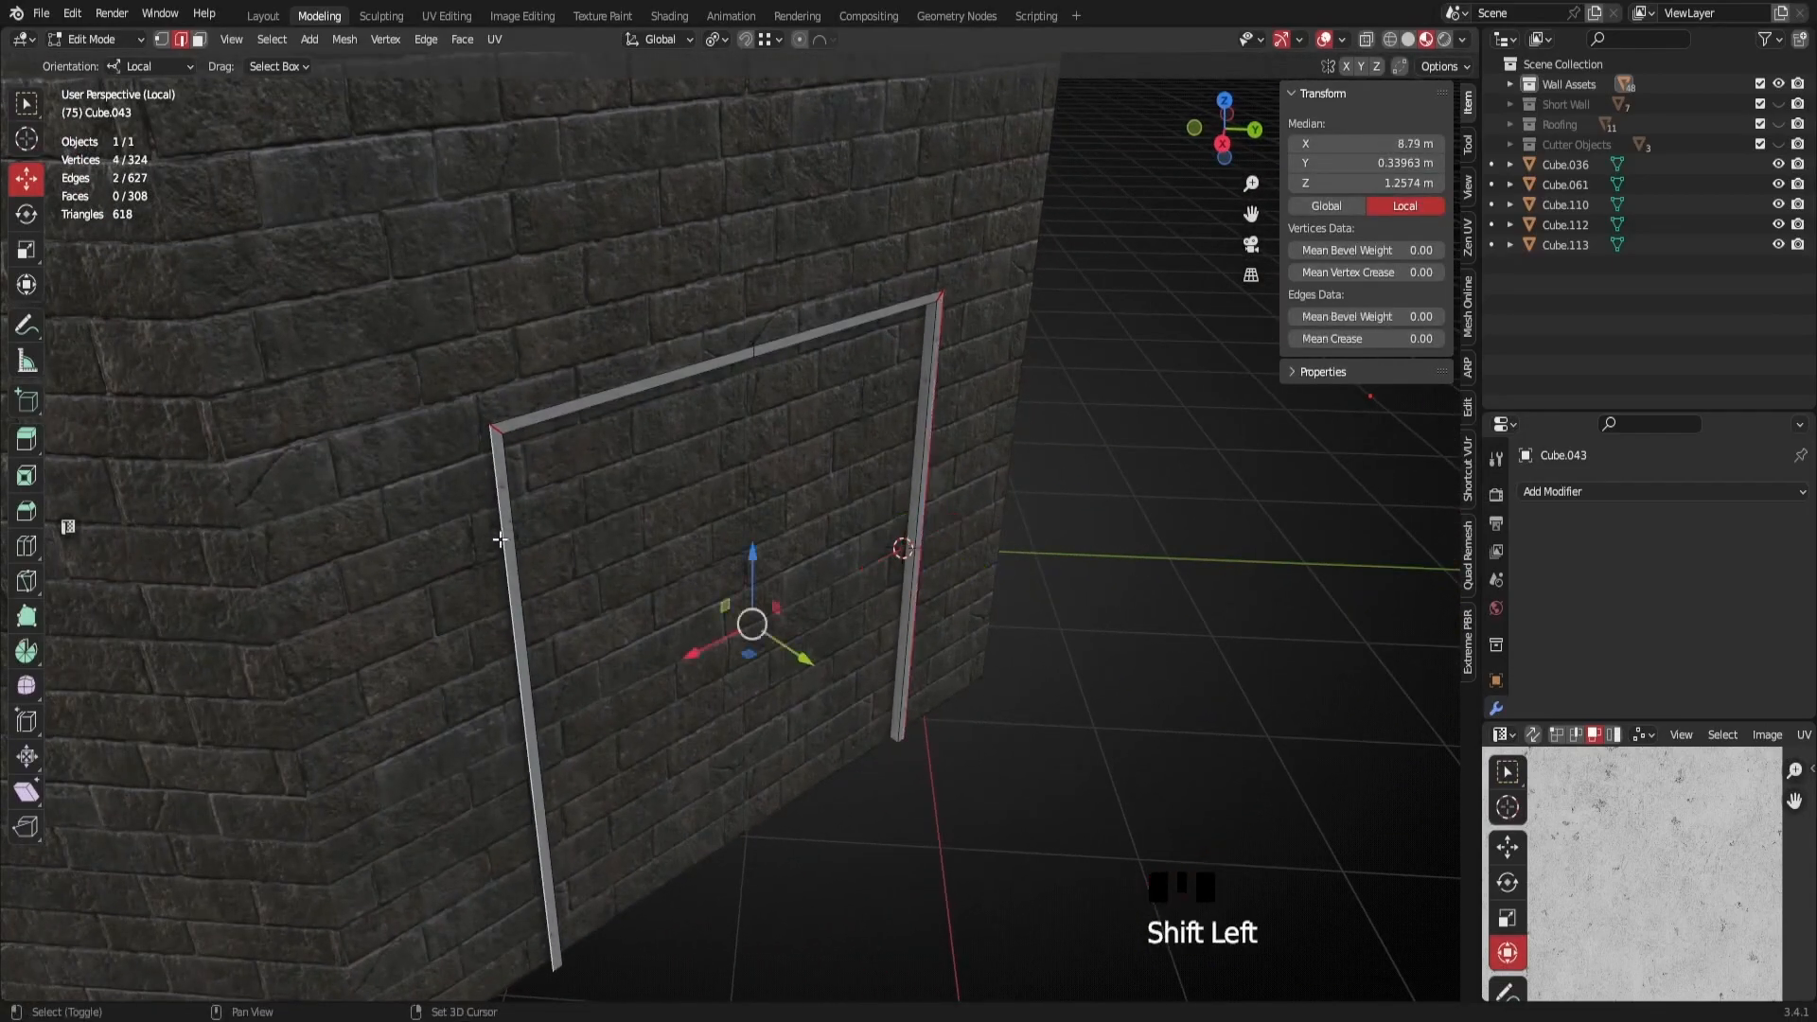
Duplicate the two frame edges in place, separate the selection into its own object and leave edit mode
middle_drag(749, 652, 770, 665)
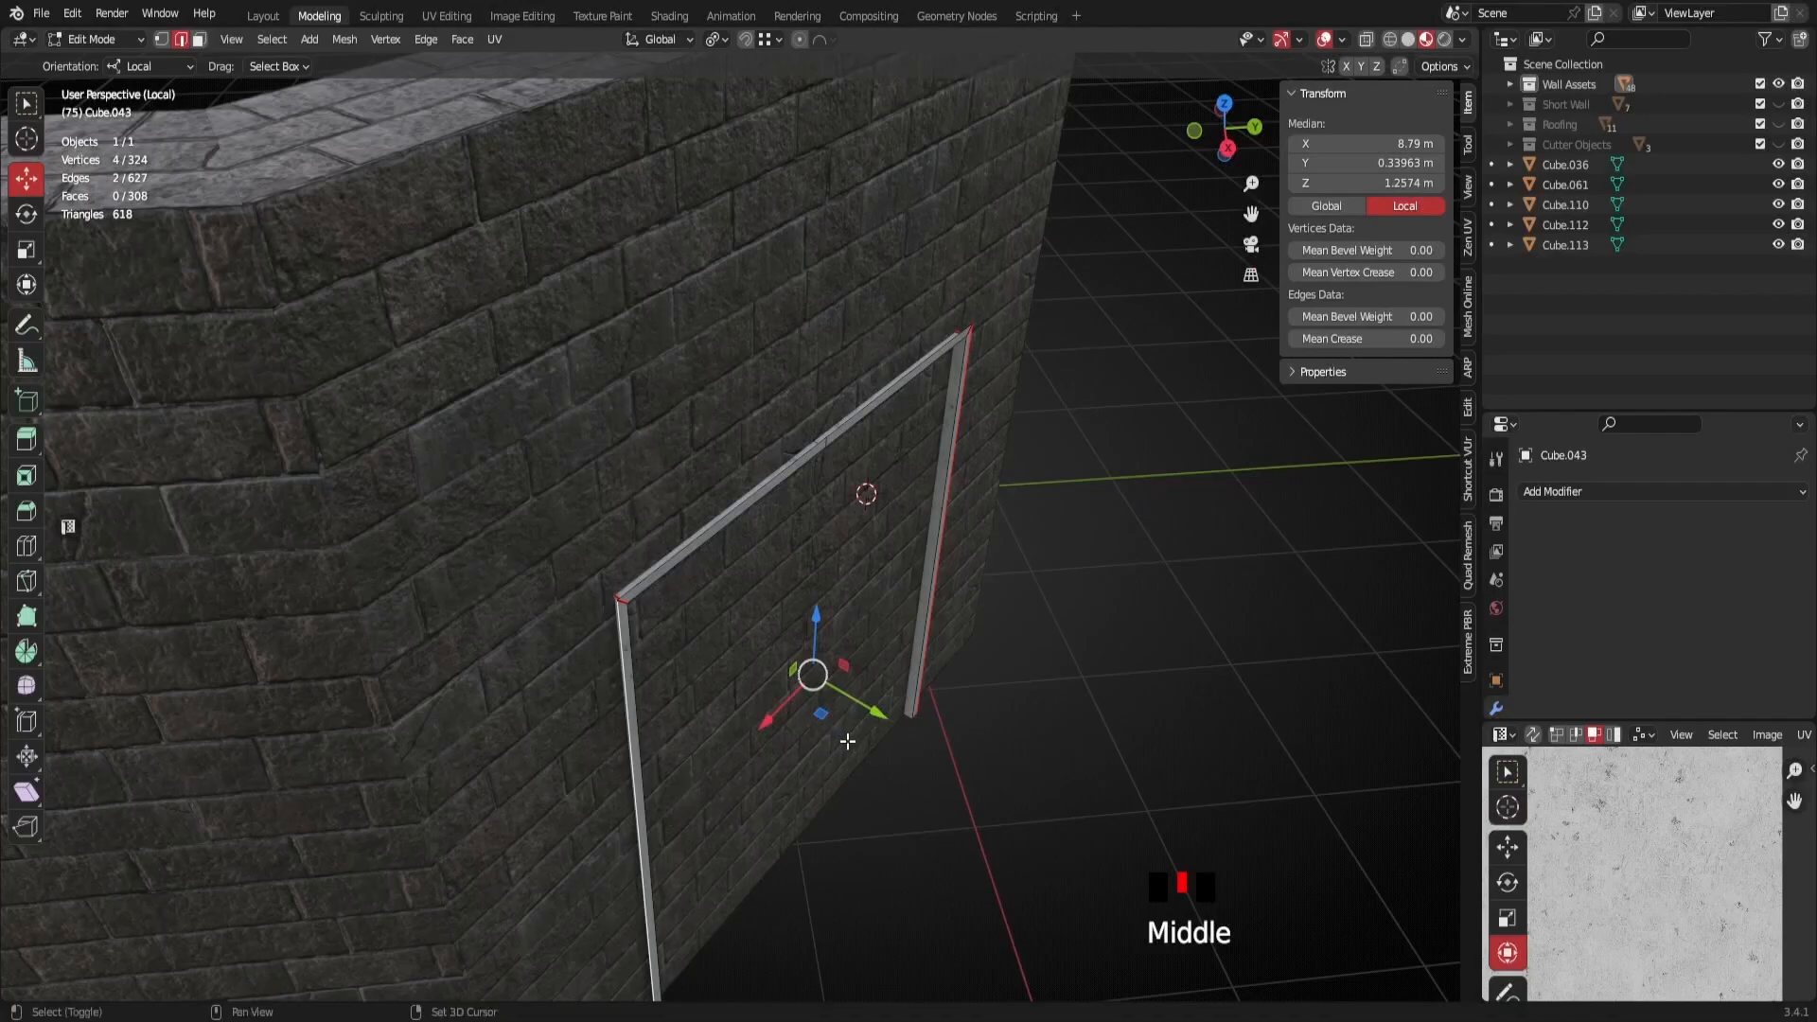
key(shift+d)
right_click(971, 793)
key(p)
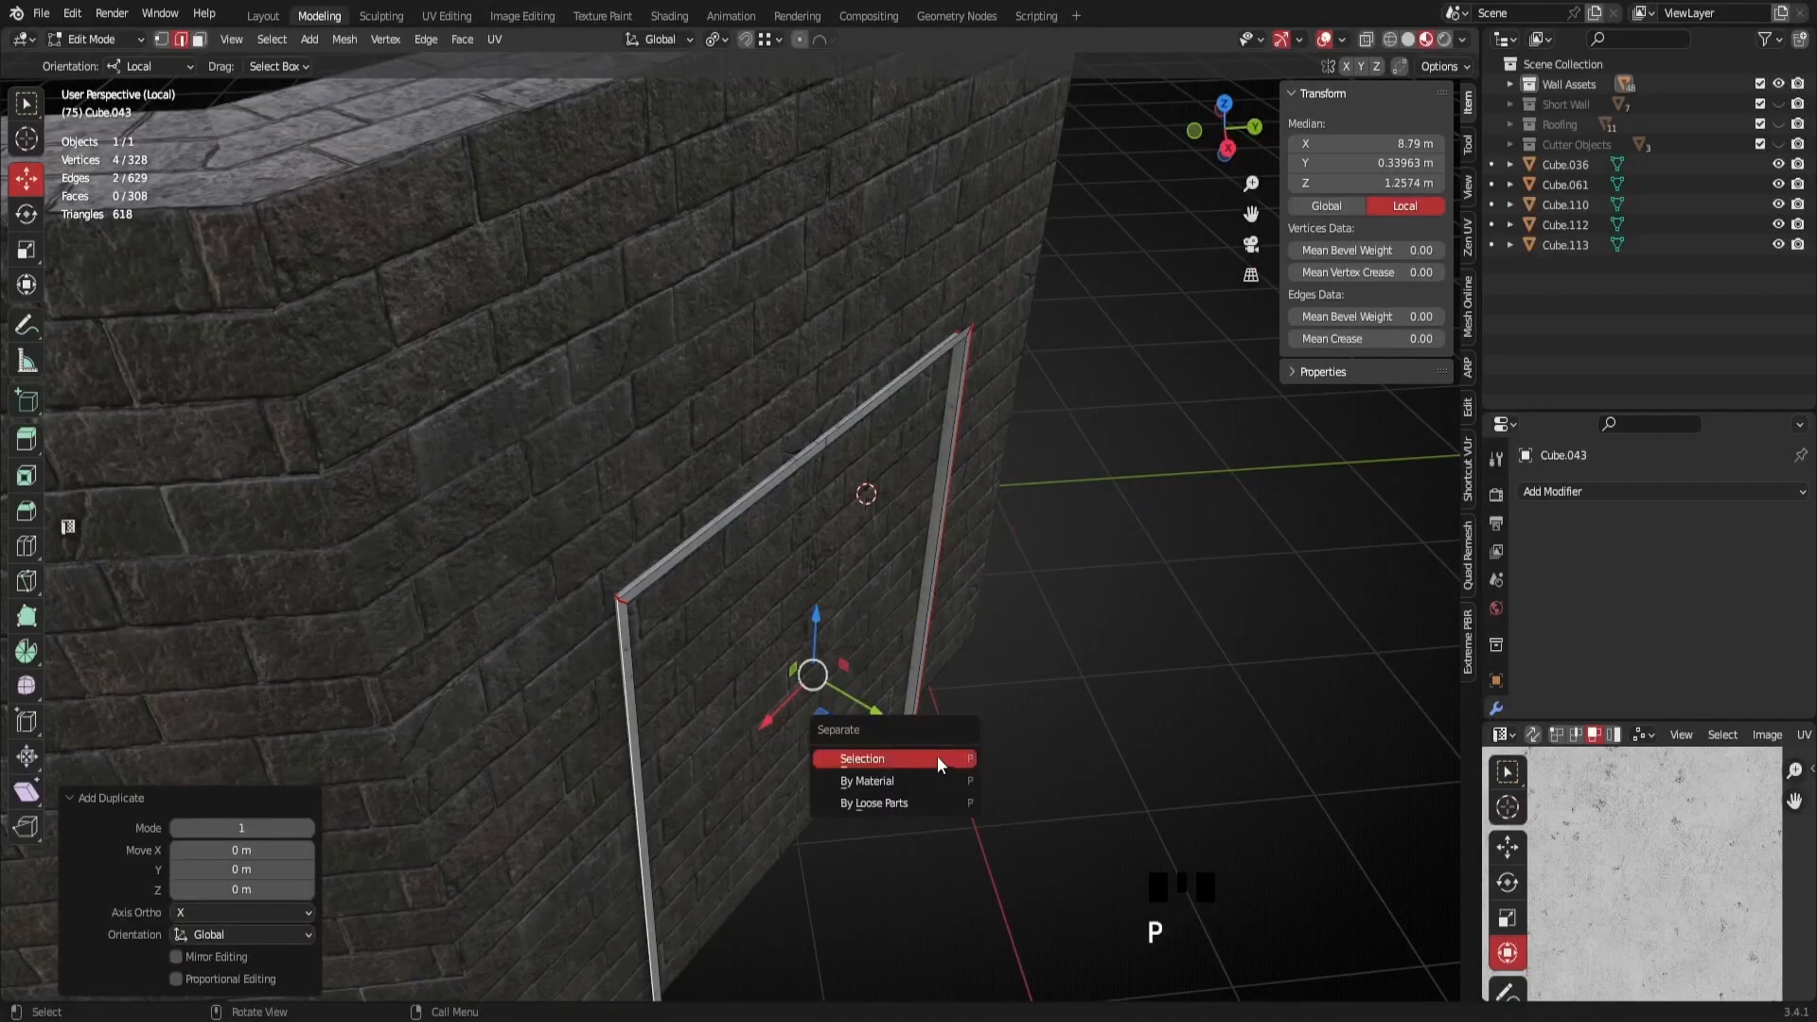
click(904, 751)
key(Tab)
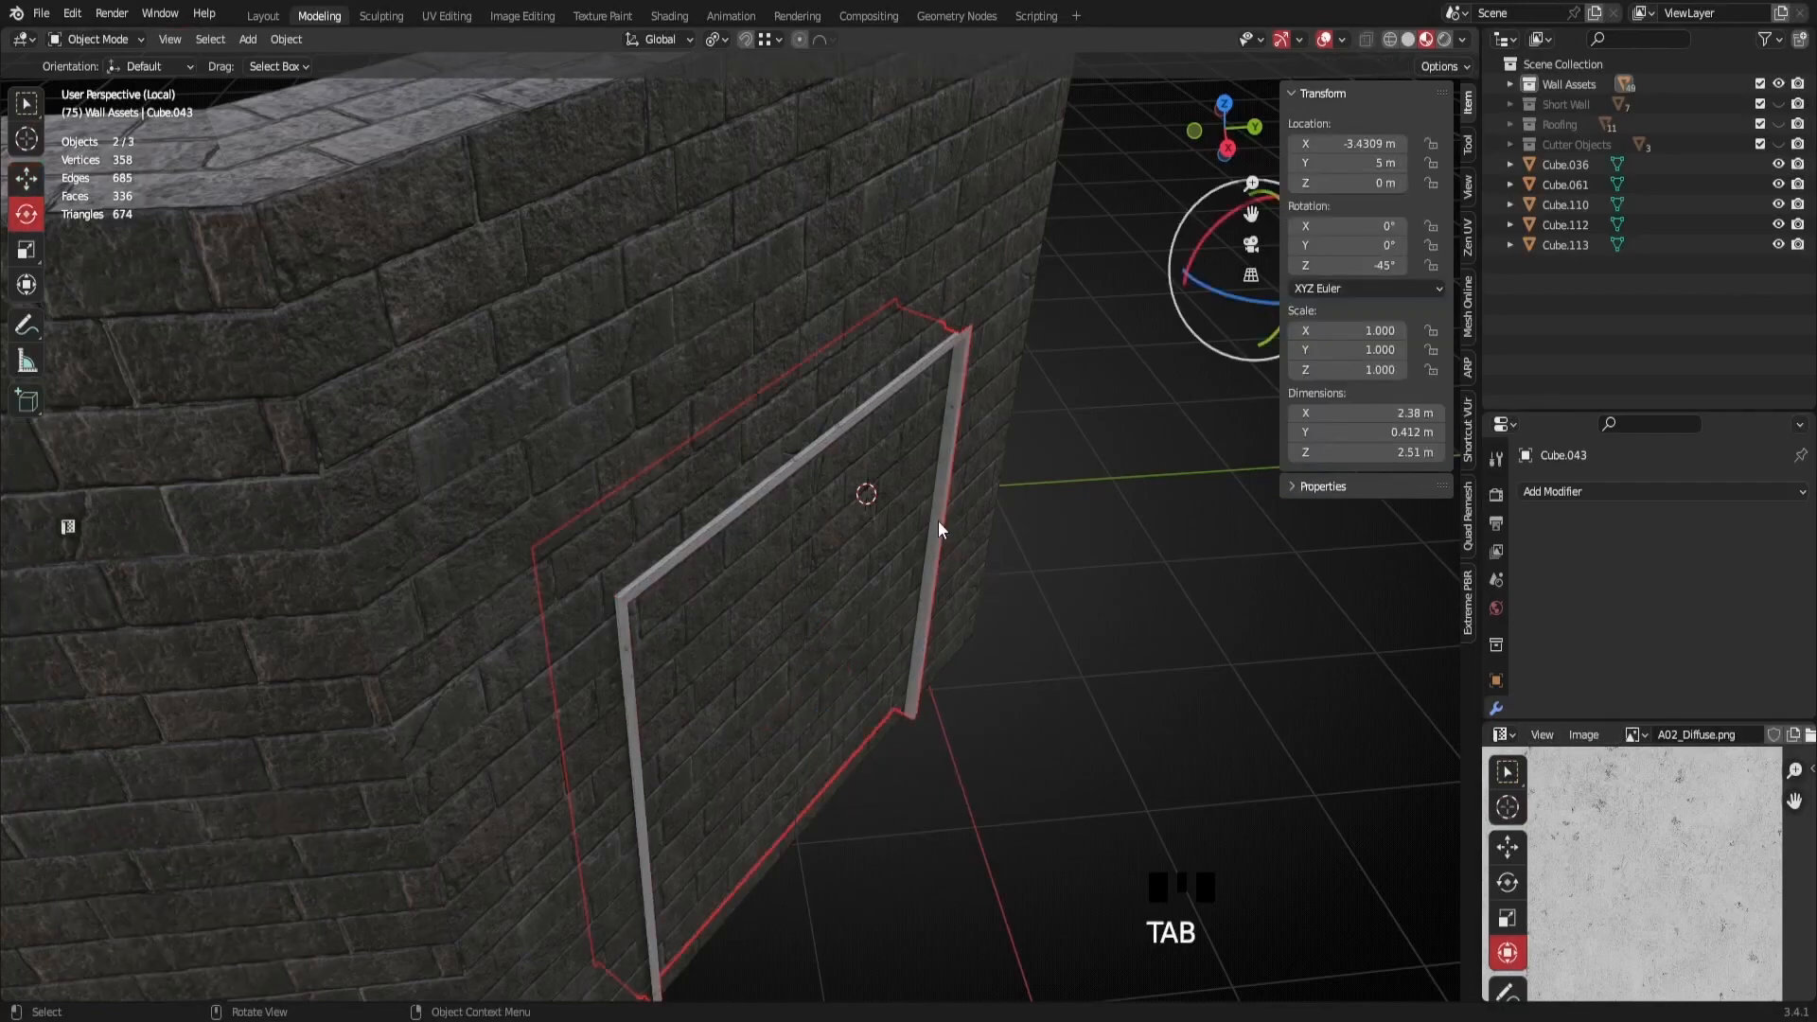
Select the separated edge object and fill its two edges with a face covering the whole doorway
click(945, 520)
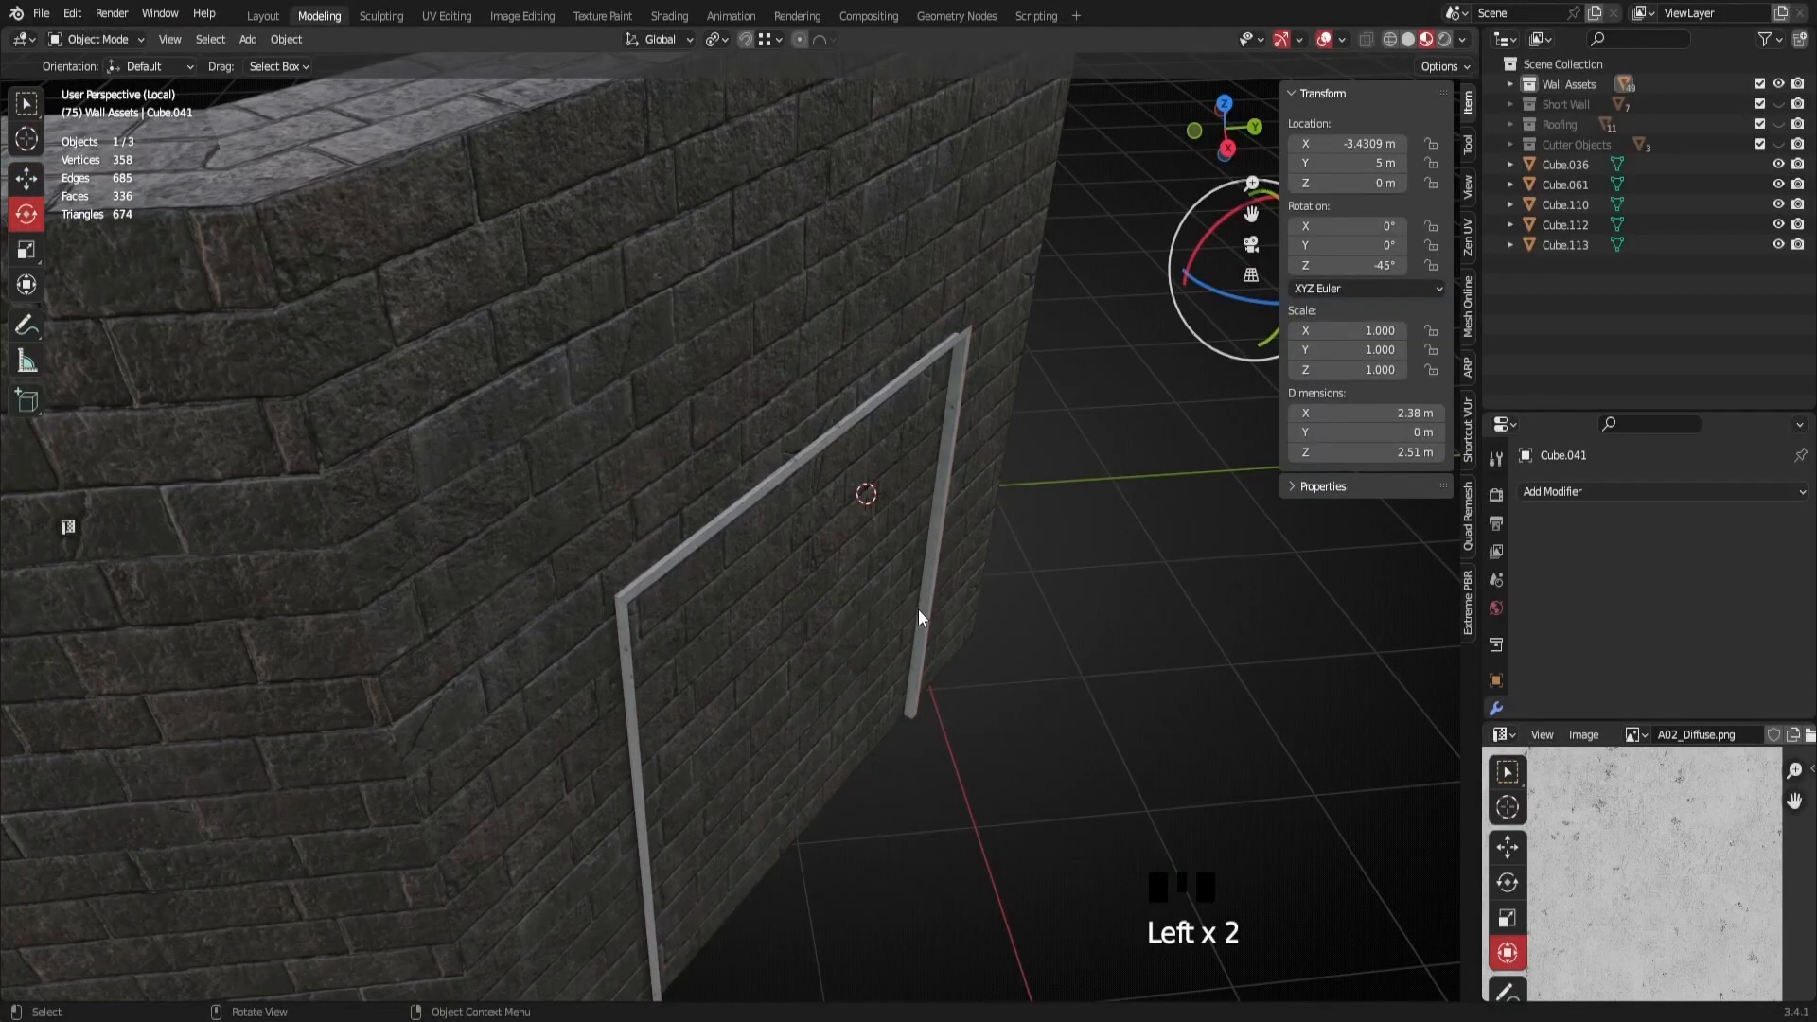
key(Tab)
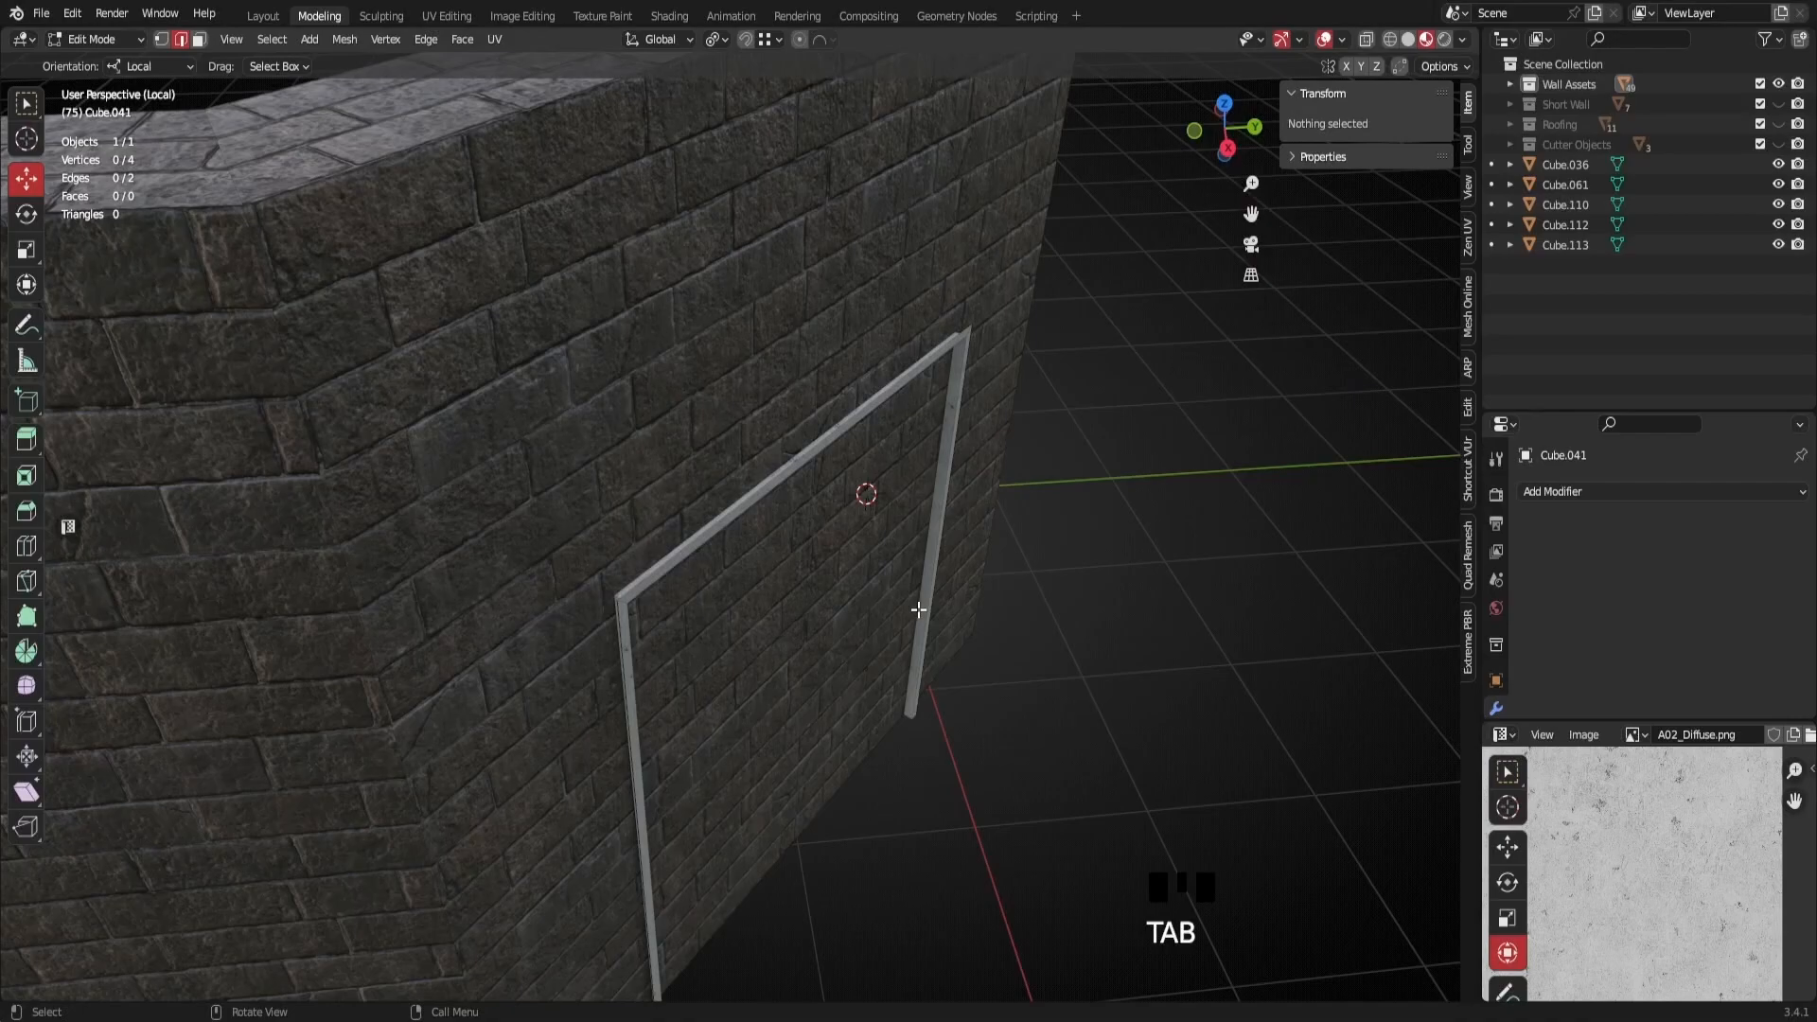
scroll(920, 625, down, 2)
scroll(937, 651, up, 1)
key(a)
middle_drag(889, 677, 691, 649)
key(f)
key(Tab)
Add a Solidify modifier to the doorway plane with Even Thickness, a thickness of -2.03 m and an offset of about -0.26
scroll(839, 740, down, 3)
click(918, 784)
click(695, 653)
middle_drag(760, 702, 834, 655)
click(1576, 496)
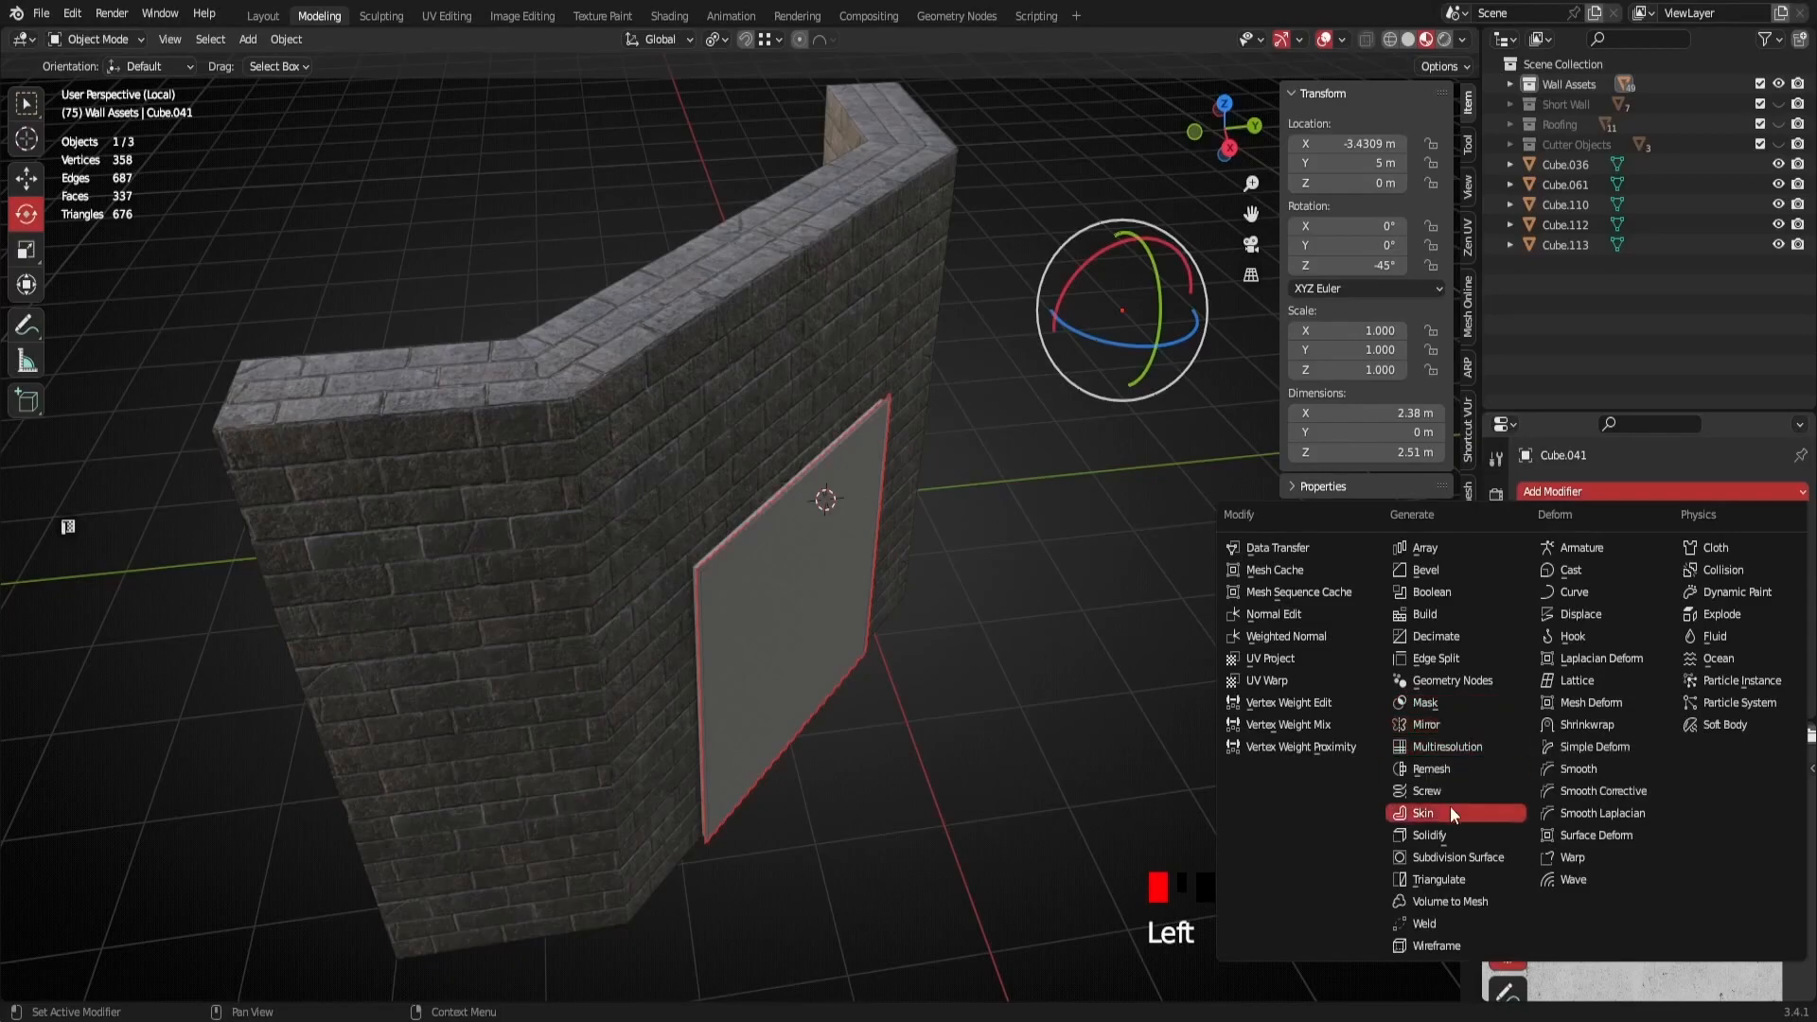
click(1429, 835)
scroll(969, 641, up, 2)
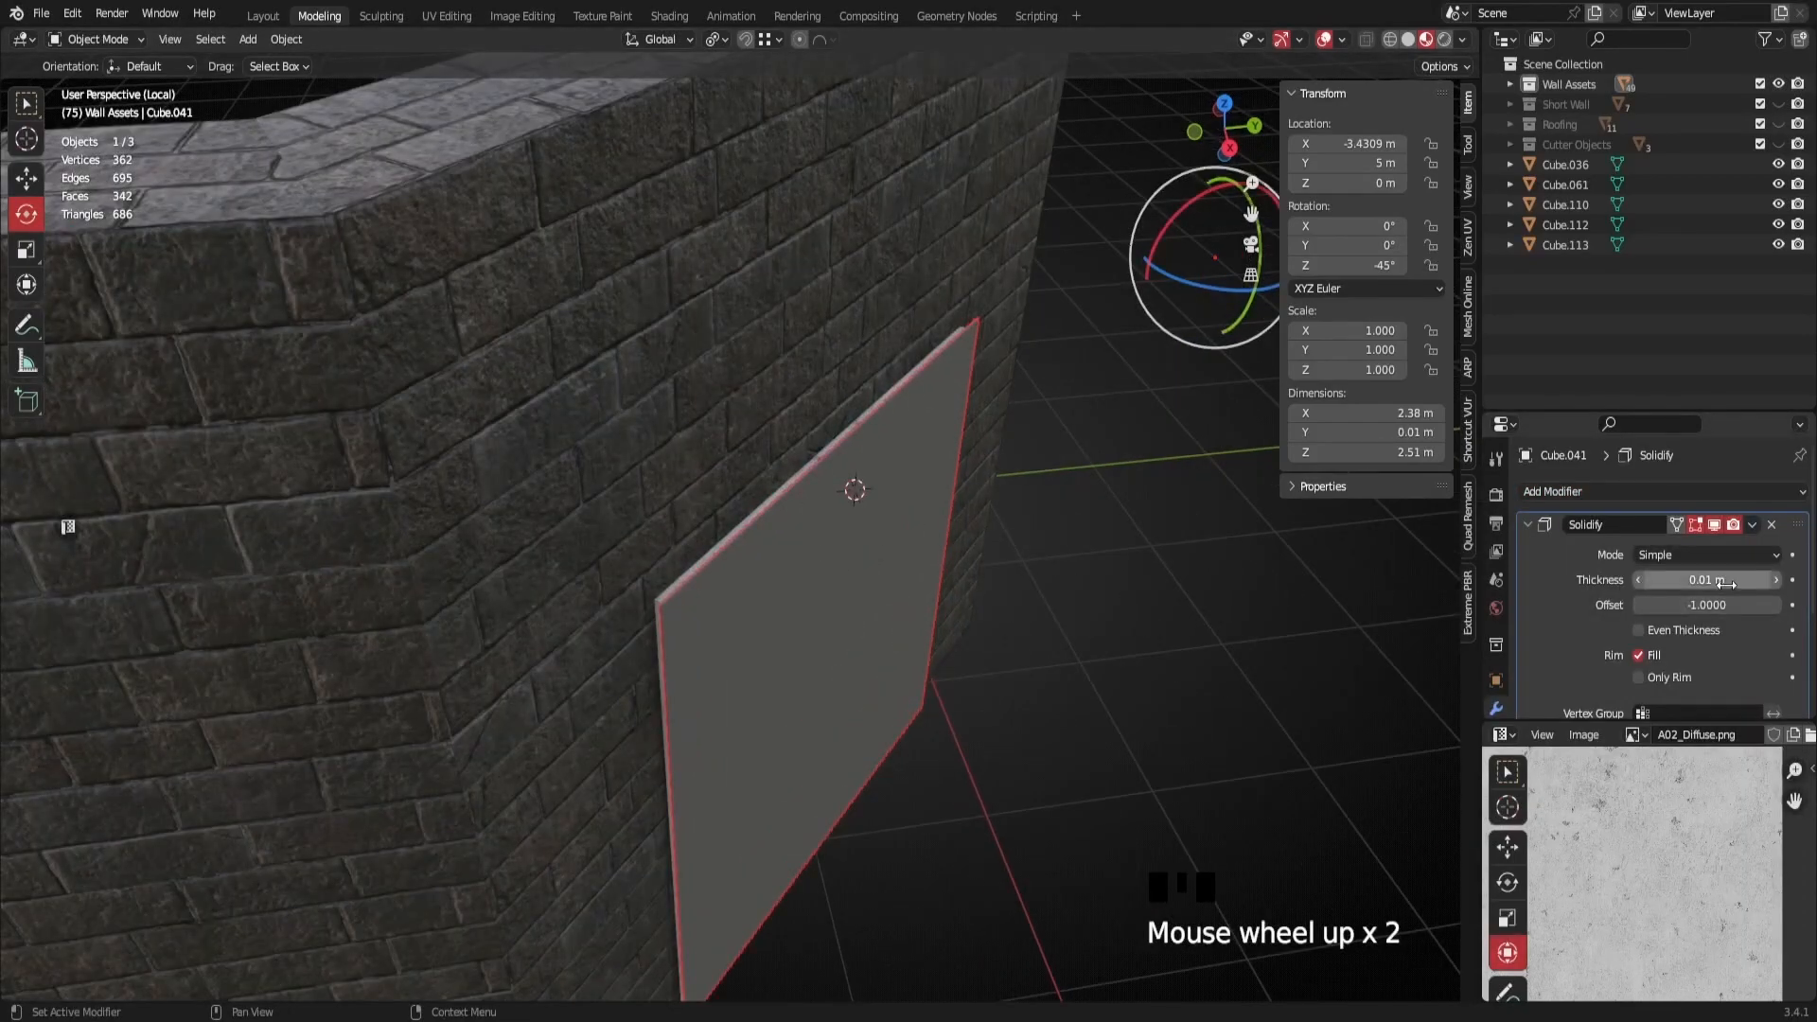
click(1638, 630)
drag(1674, 581, 1580, 581)
drag(1712, 605, 1767, 606)
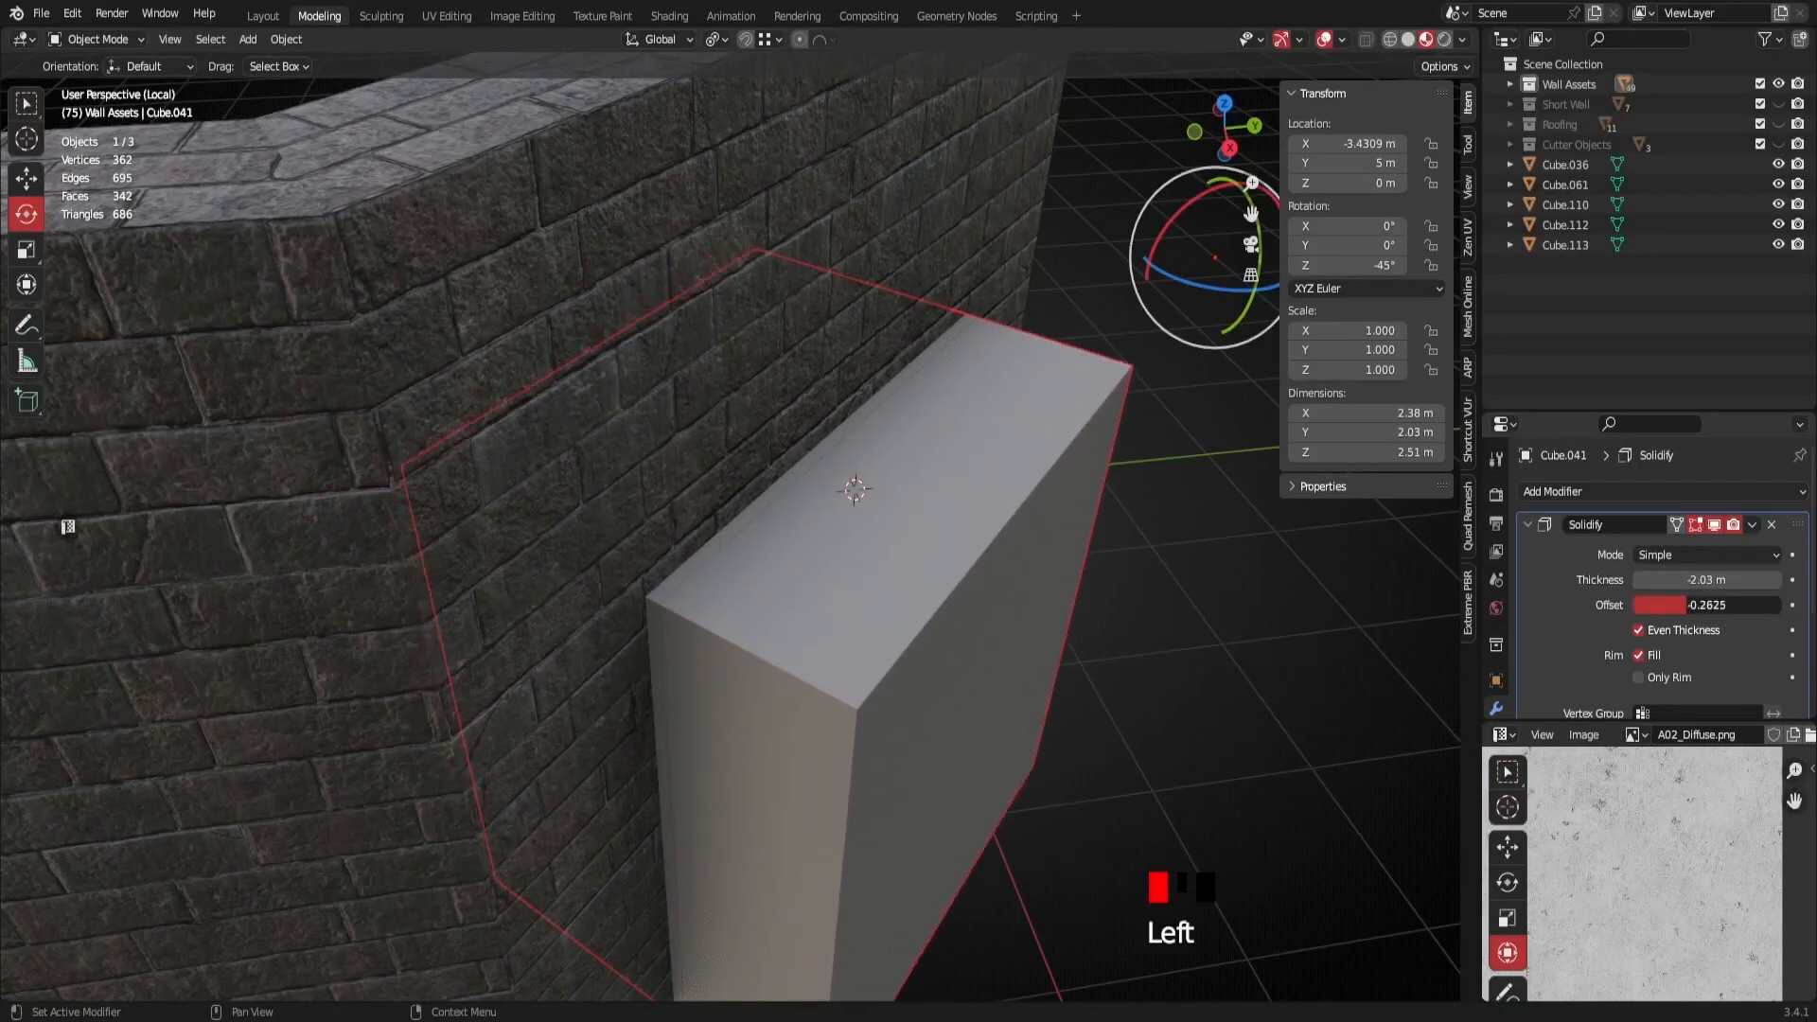
Apply the Solidify modifier on the doorway block
scroll(930, 539, down, 2)
middle_drag(930, 540, 848, 422)
scroll(703, 450, up, 2)
click(1751, 525)
click(1664, 548)
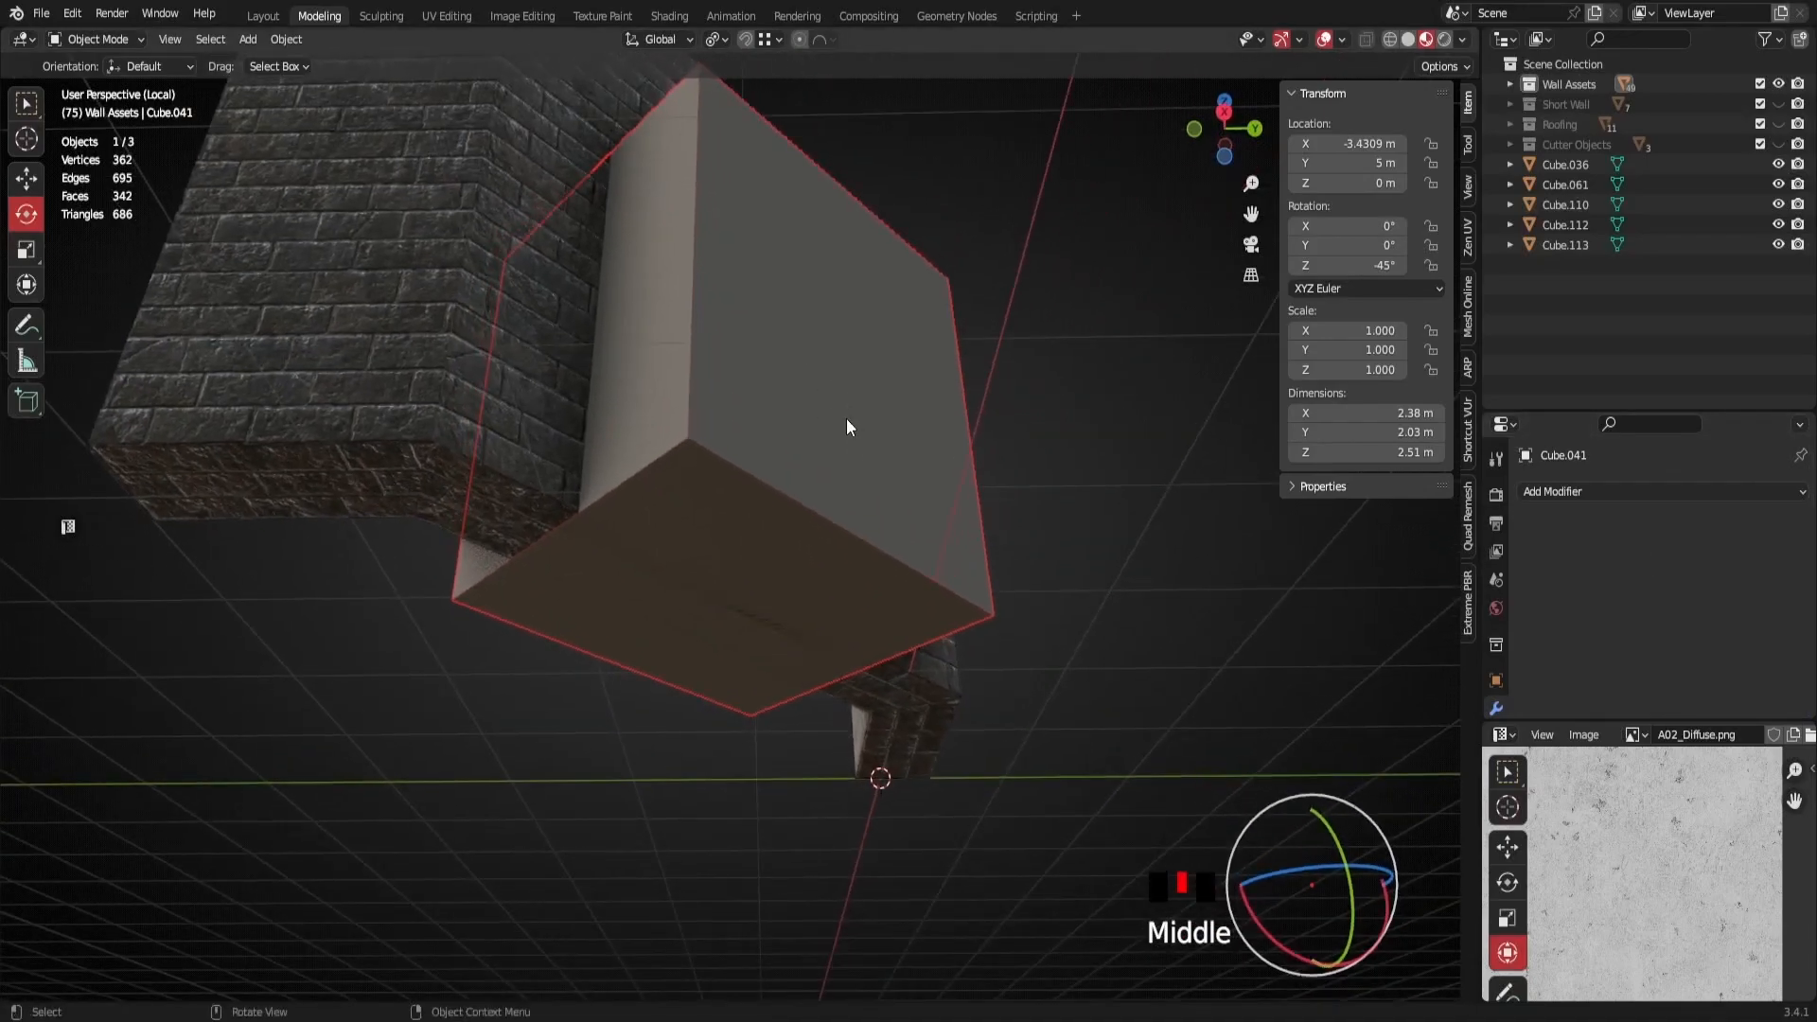
In edit mode, move the doorway block's bottom face down along Z so it extends below the wall's base
key(Tab)
scroll(799, 495, up, 2)
click(708, 475)
click(199, 39)
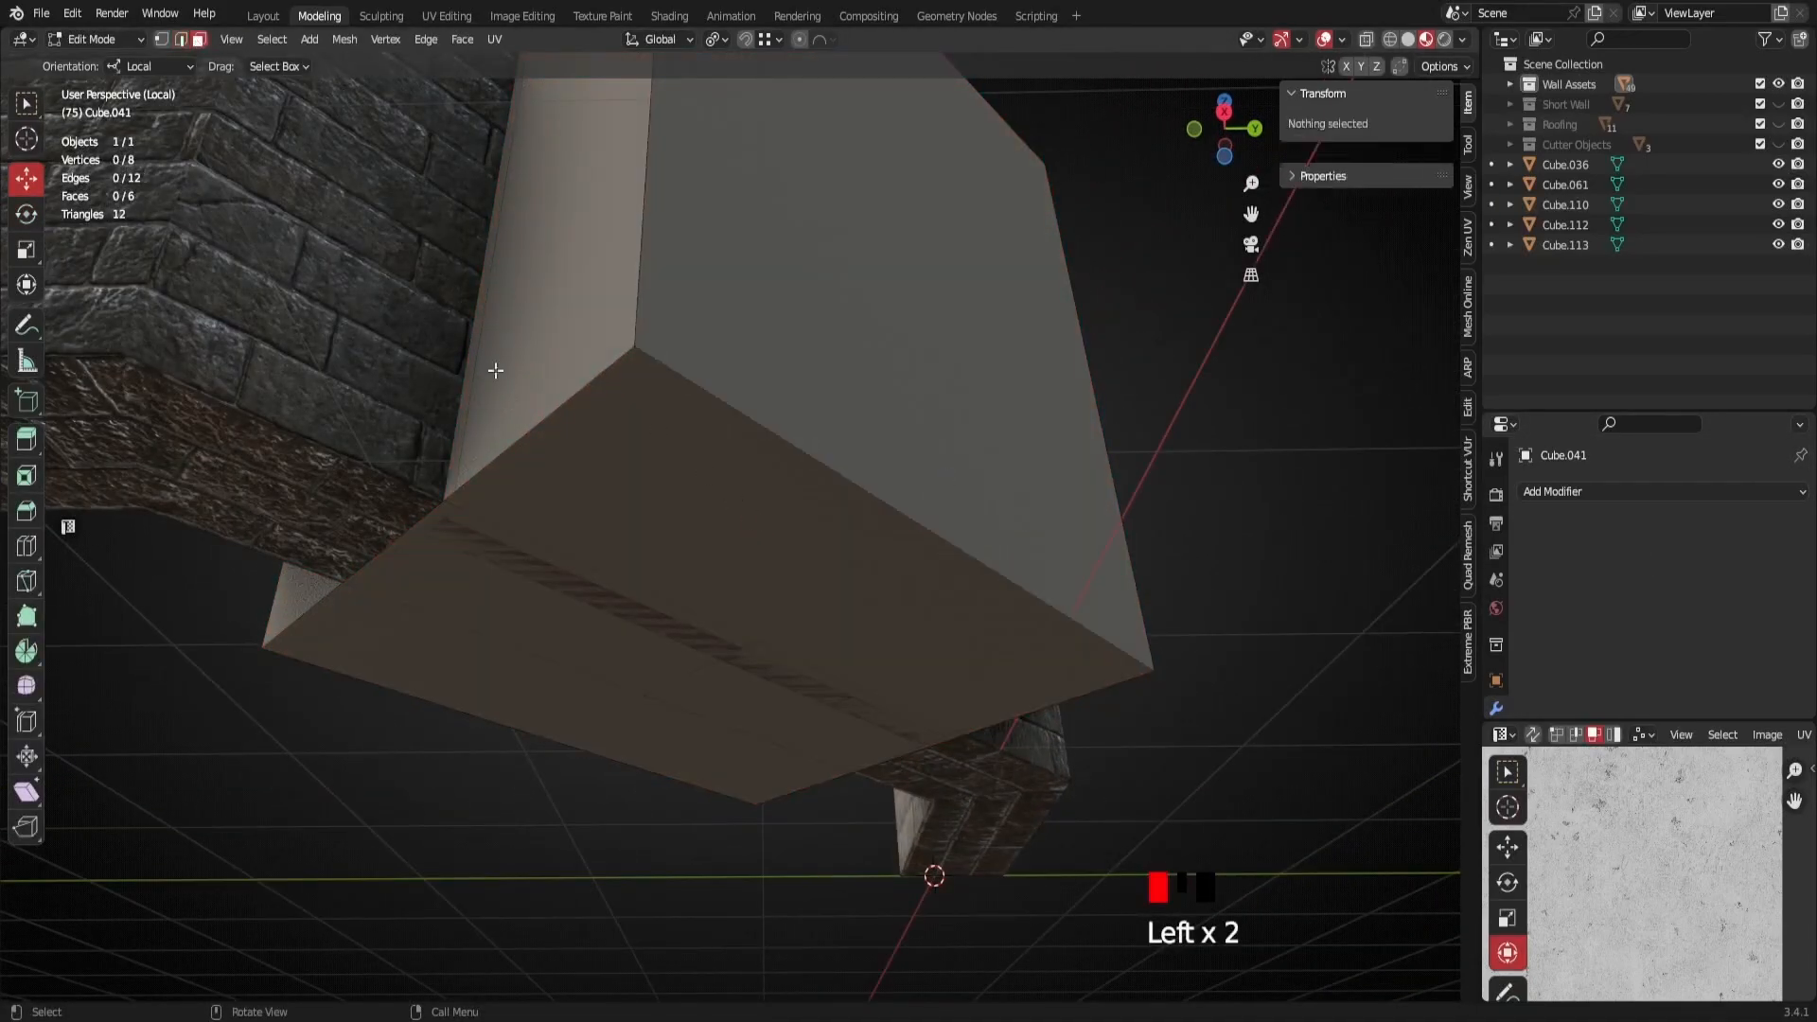
click(719, 653)
middle_drag(720, 653, 444, 530)
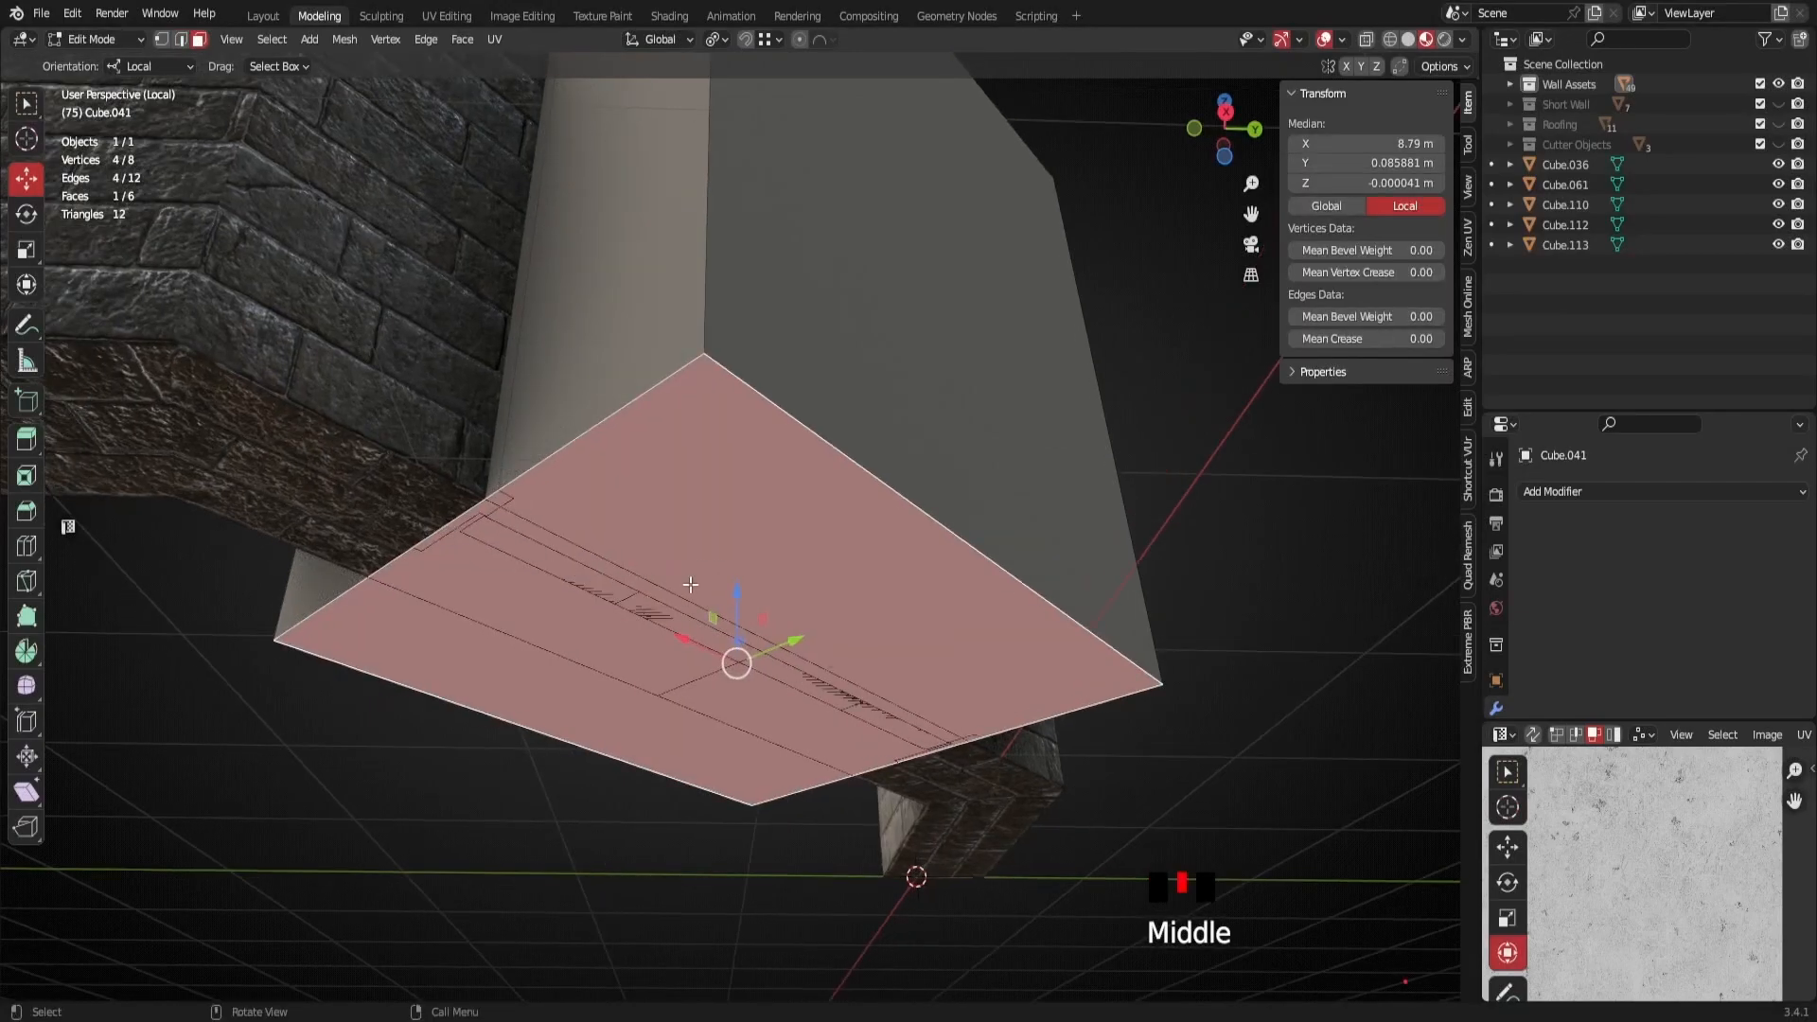
drag(740, 591, 739, 655)
scroll(739, 655, down, 2)
middle_drag(739, 655, 872, 665)
middle_drag(775, 583, 677, 826)
scroll(730, 455, up, 1)
key(Tab)
Examine how the doorway block passes through the angled wall from several angles
scroll(818, 606, up, 1)
click(1065, 570)
click(894, 570)
click(815, 417)
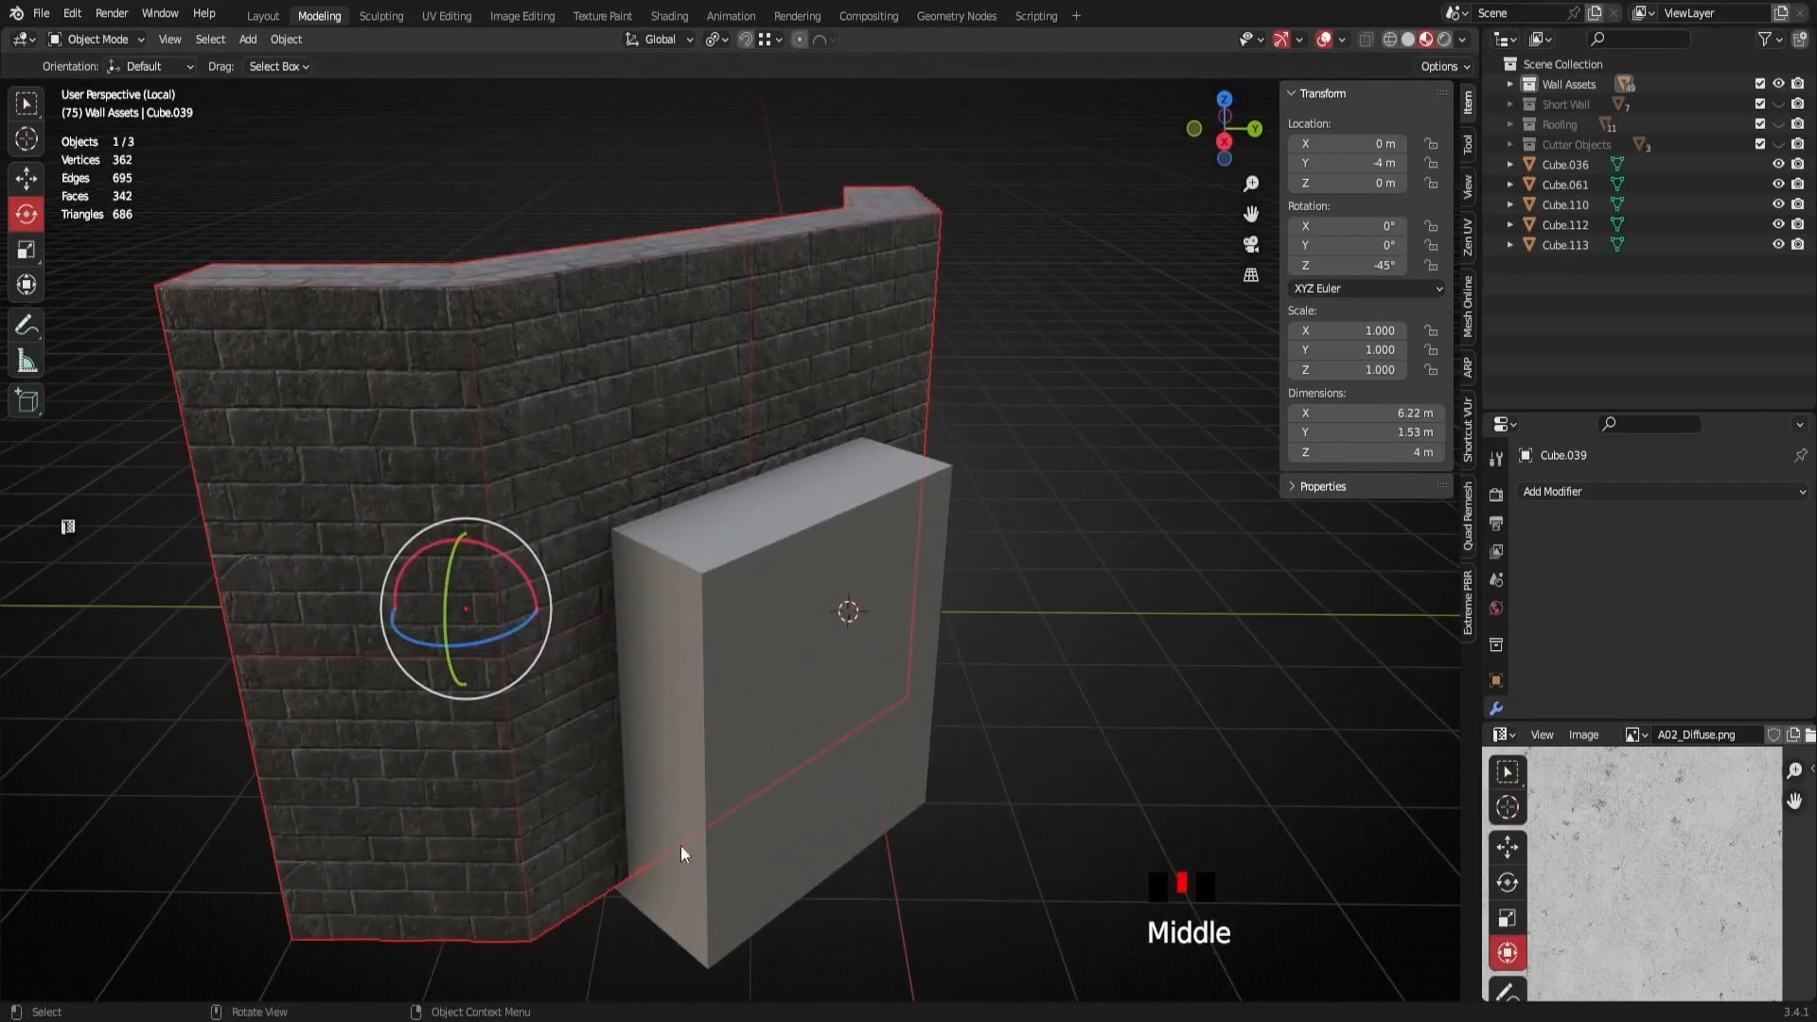
middle_drag(660, 556, 739, 589)
click(933, 439)
middle_drag(934, 440, 877, 618)
scroll(742, 628, up, 2)
middle_drag(617, 651, 752, 525)
middle_drag(945, 595, 916, 782)
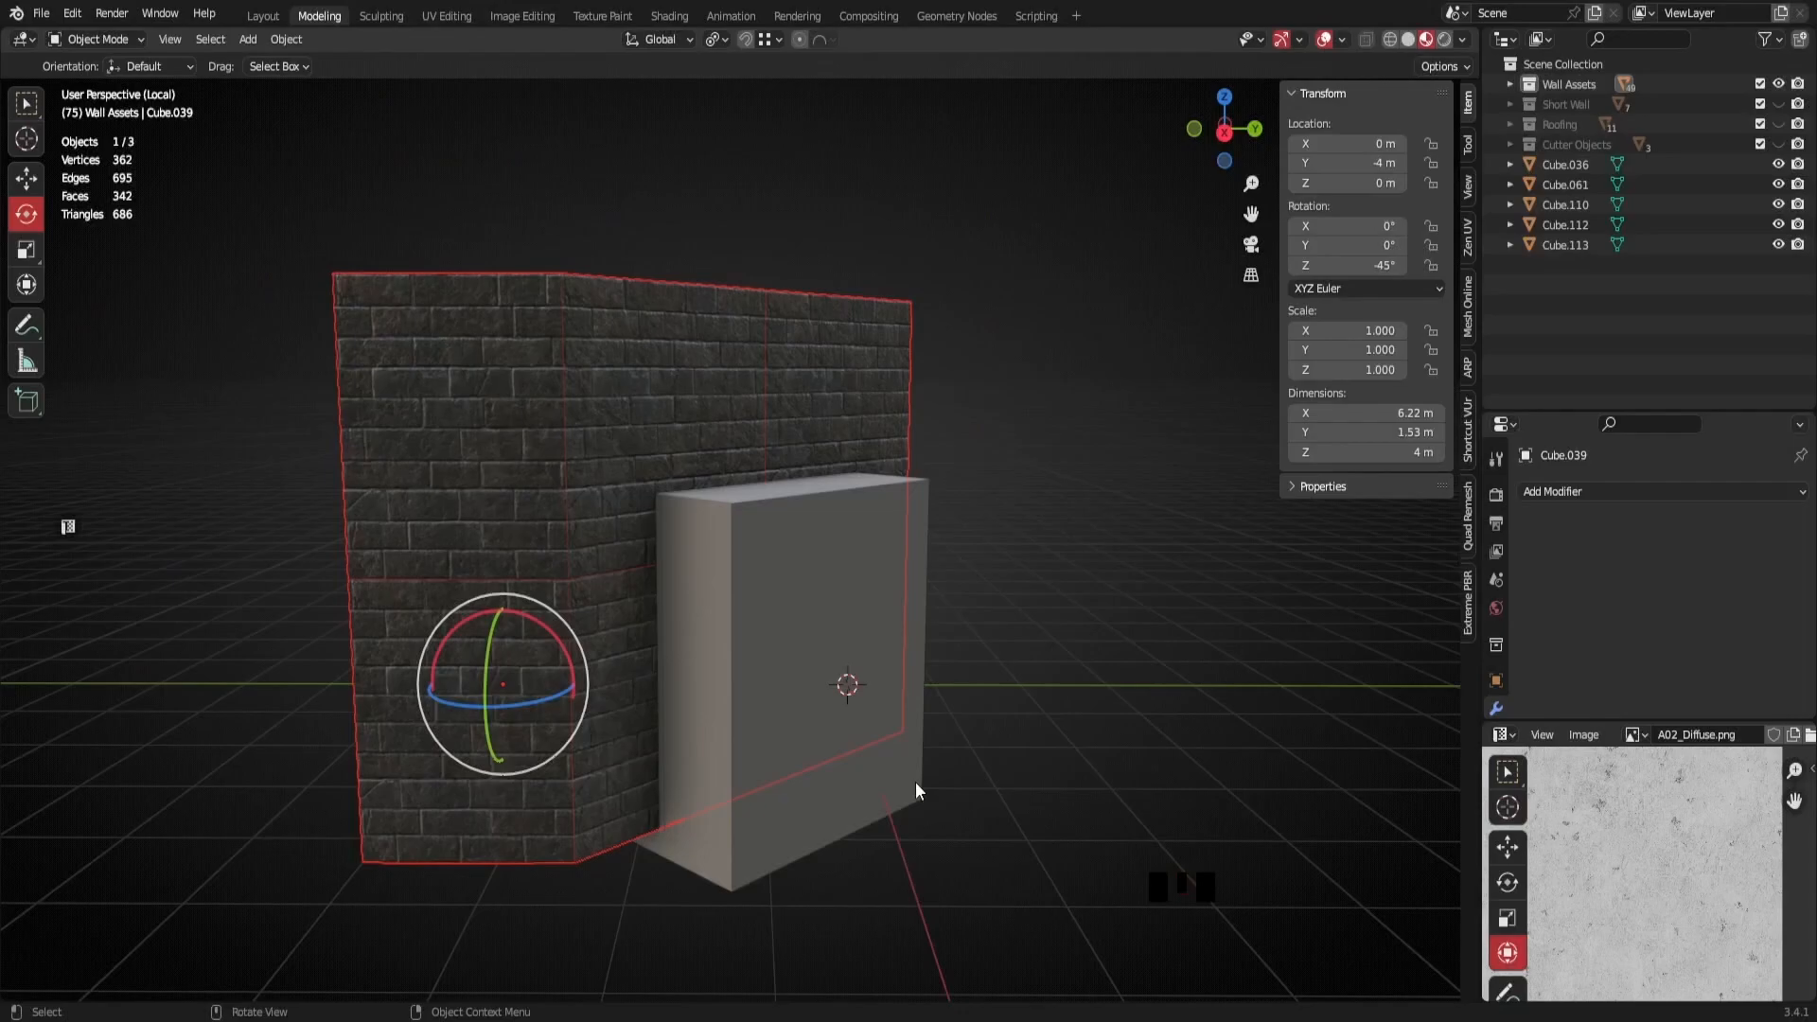
mouse_move(827, 718)
middle_down()
mouse_move(799, 719)
mouse_move(848, 729)
middle_up()
scroll(848, 763, up, 2)
shift+middle_drag(759, 639, 894, 569)
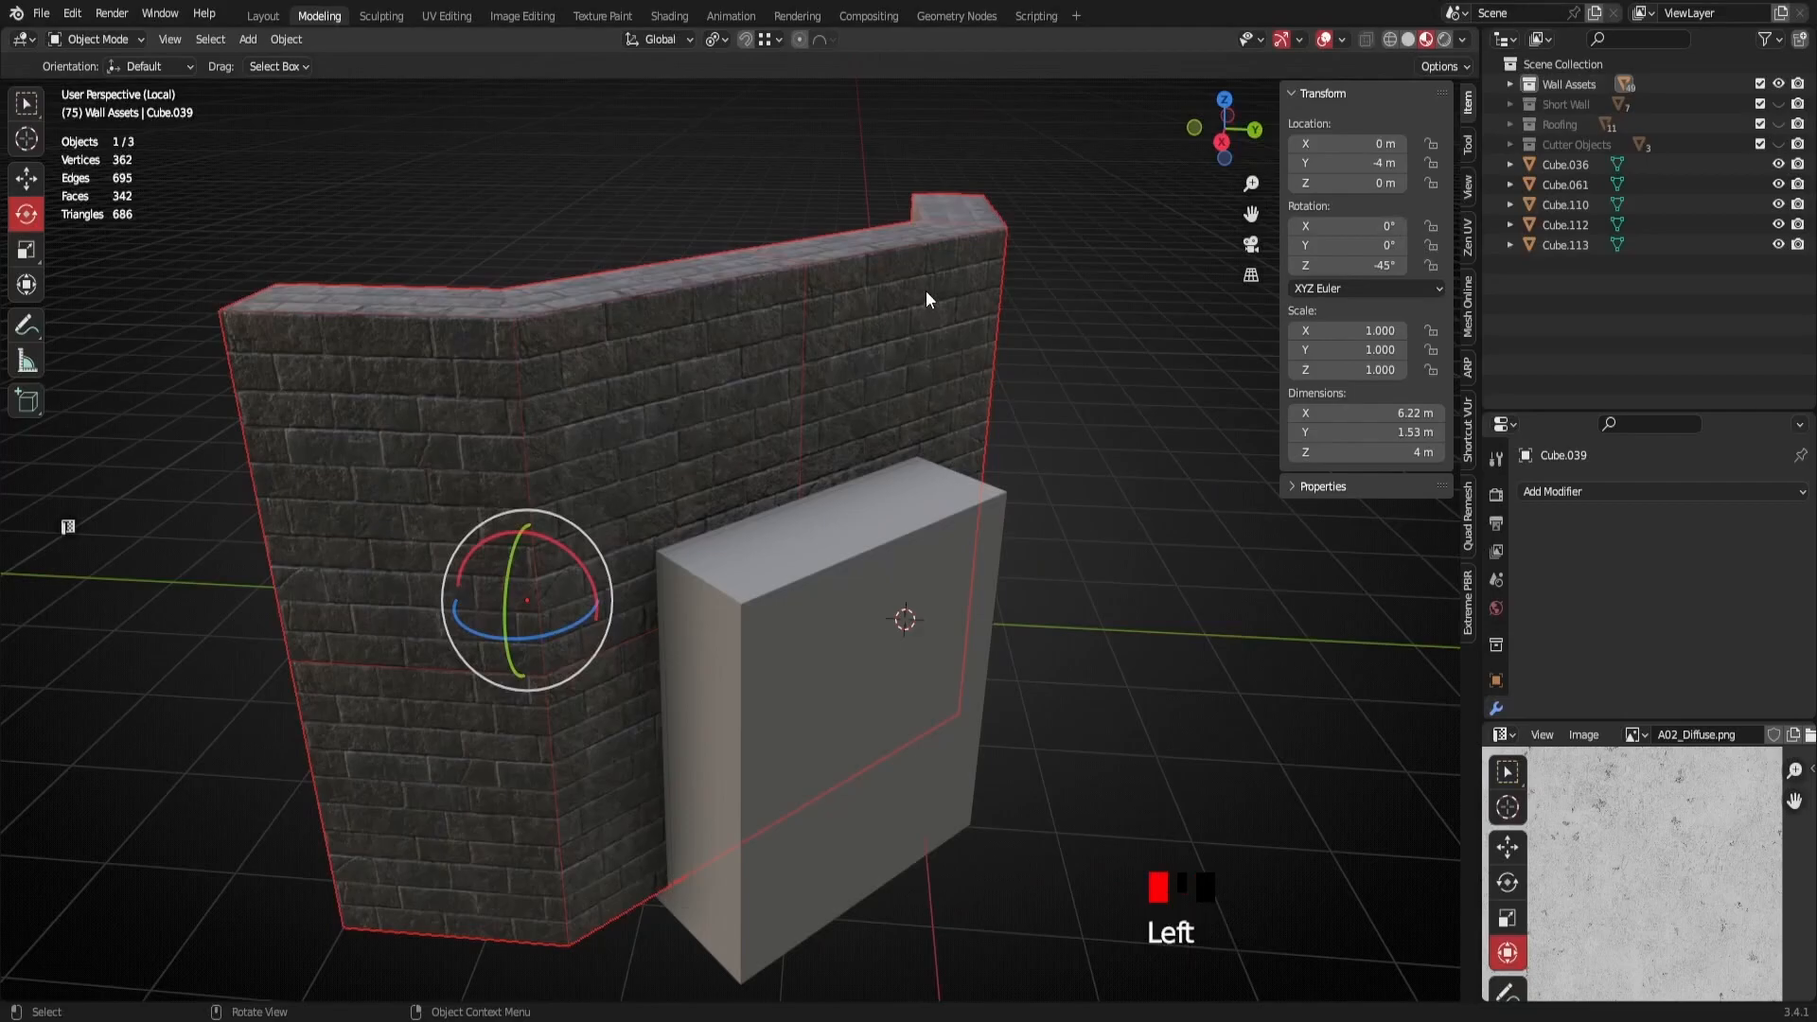
click(1132, 658)
shift+middle_drag(1132, 659, 874, 599)
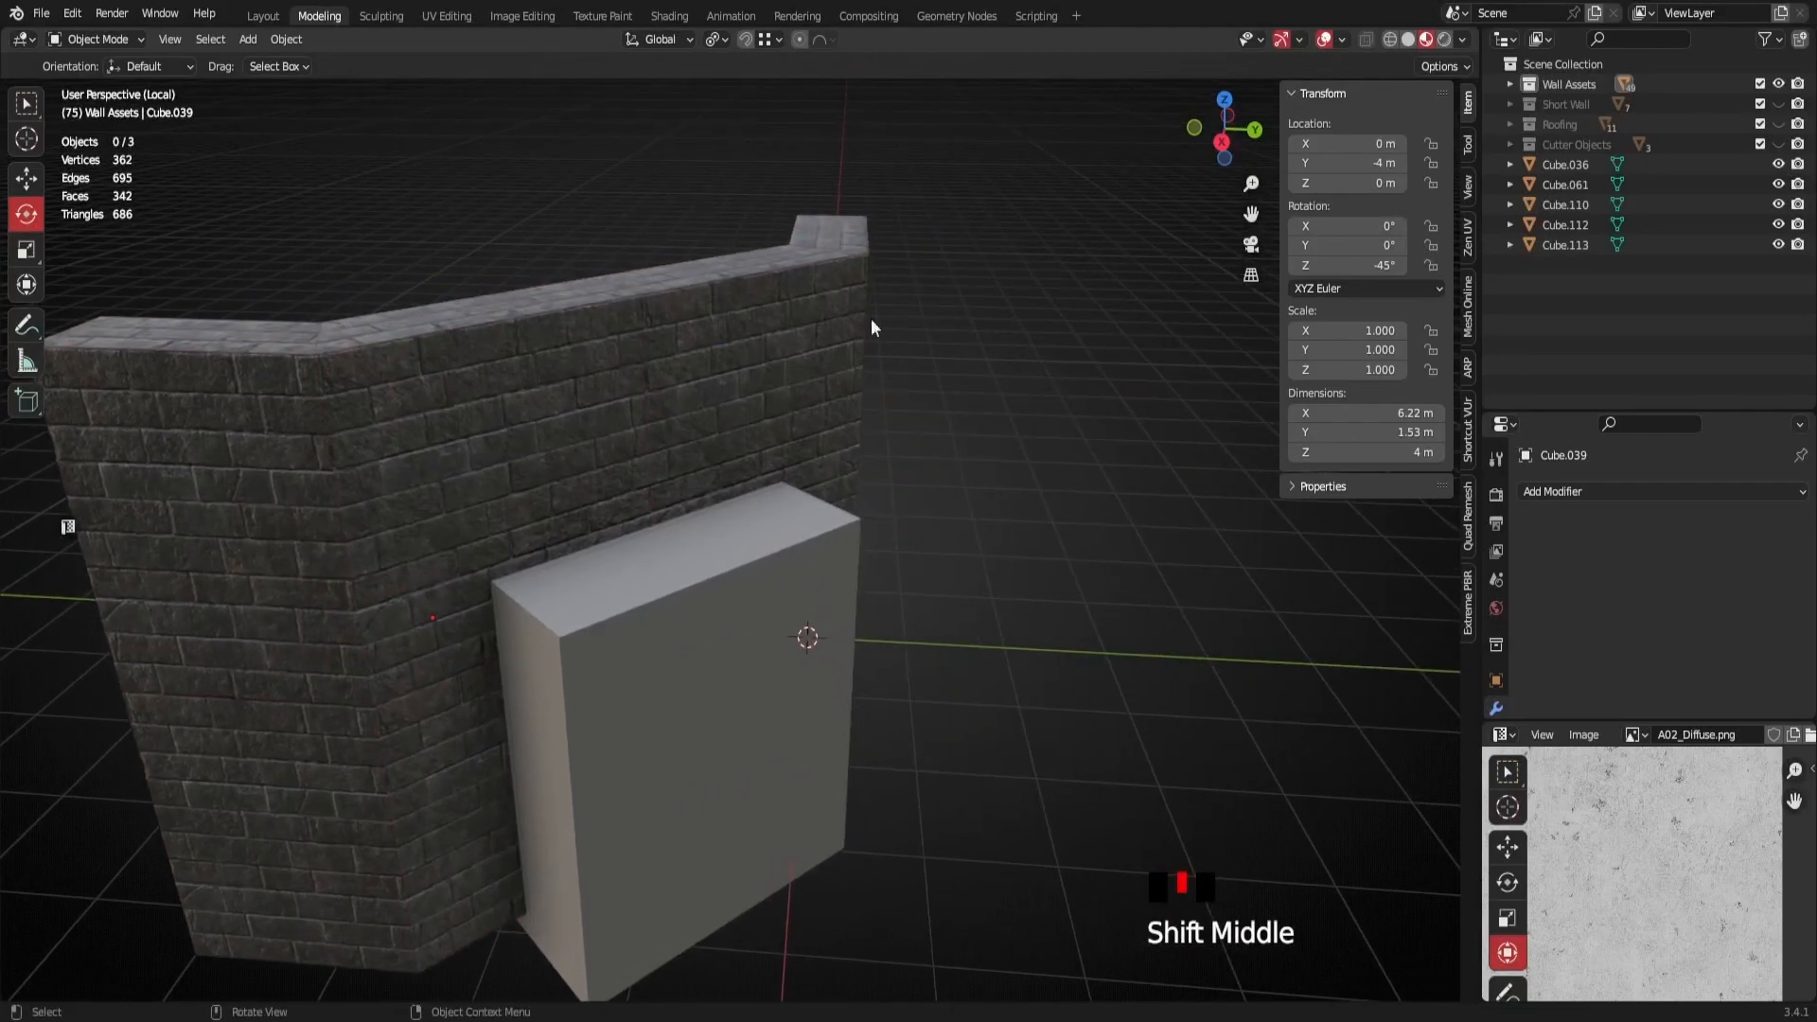
Add a Boolean Difference modifier to the angled wall with the doorway block as its cutter object, and check the cut
click(841, 299)
click(1593, 492)
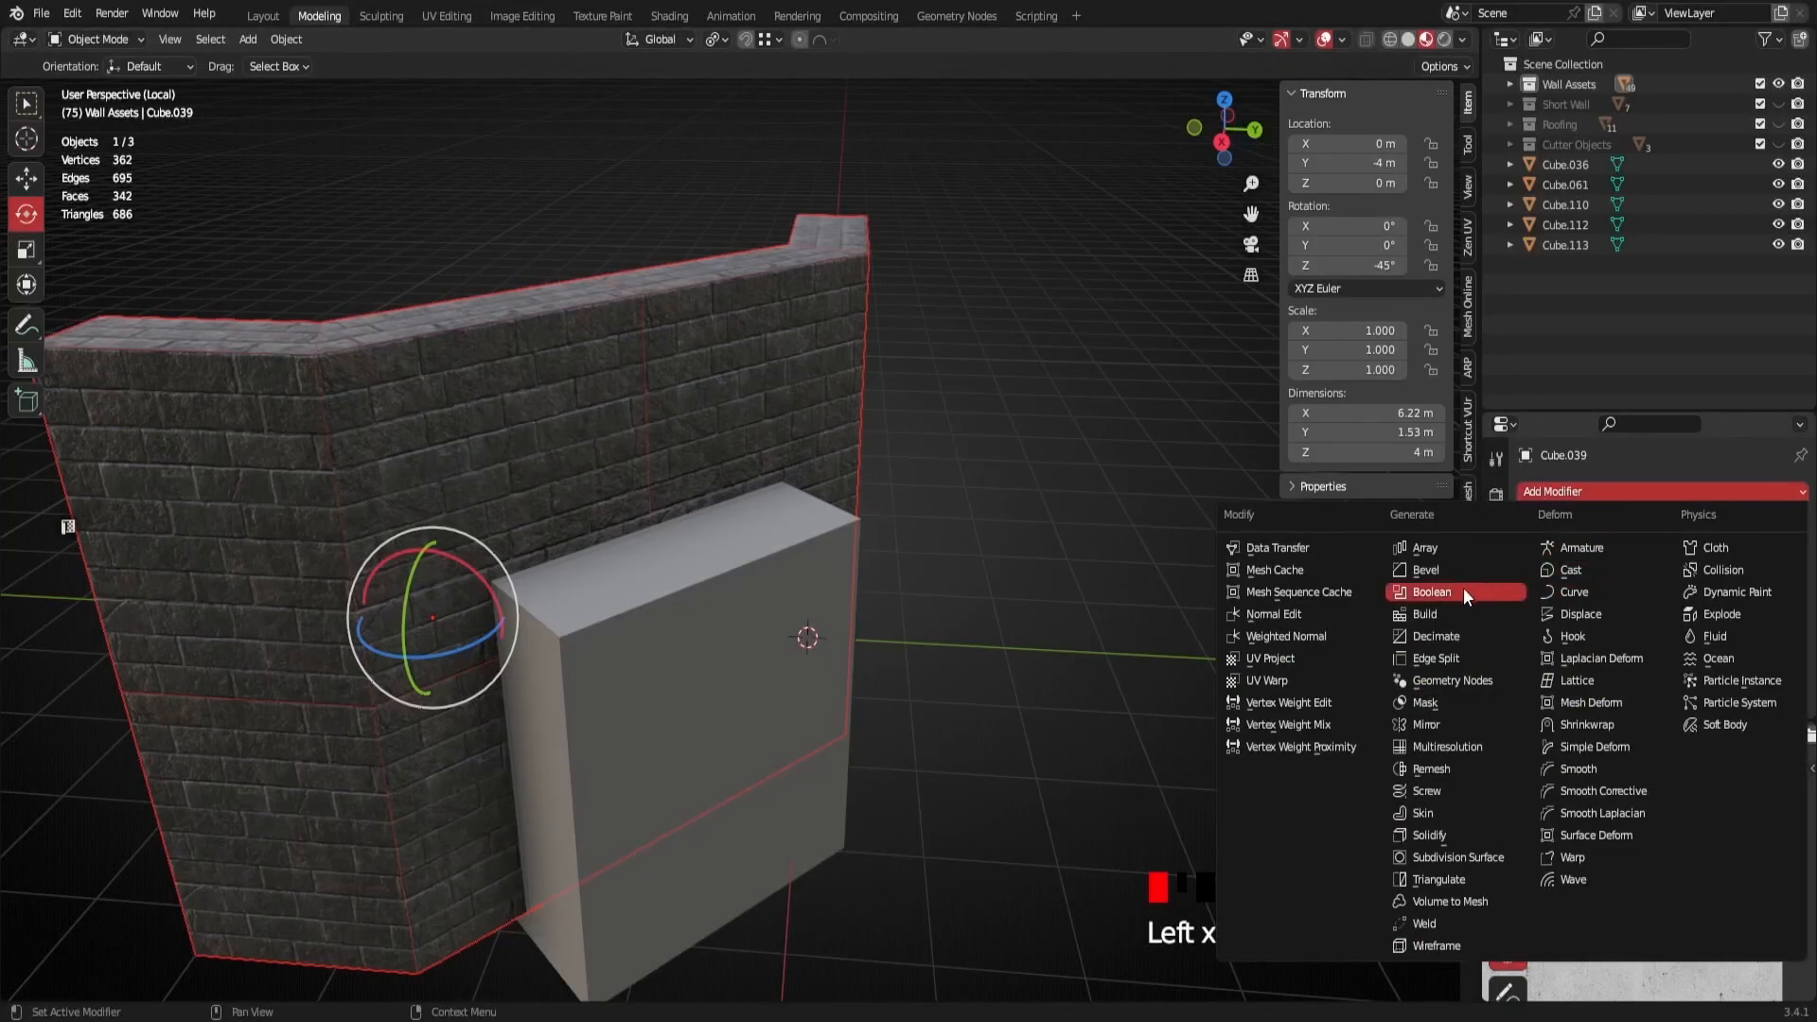
click(1430, 592)
middle_drag(759, 551, 978, 523)
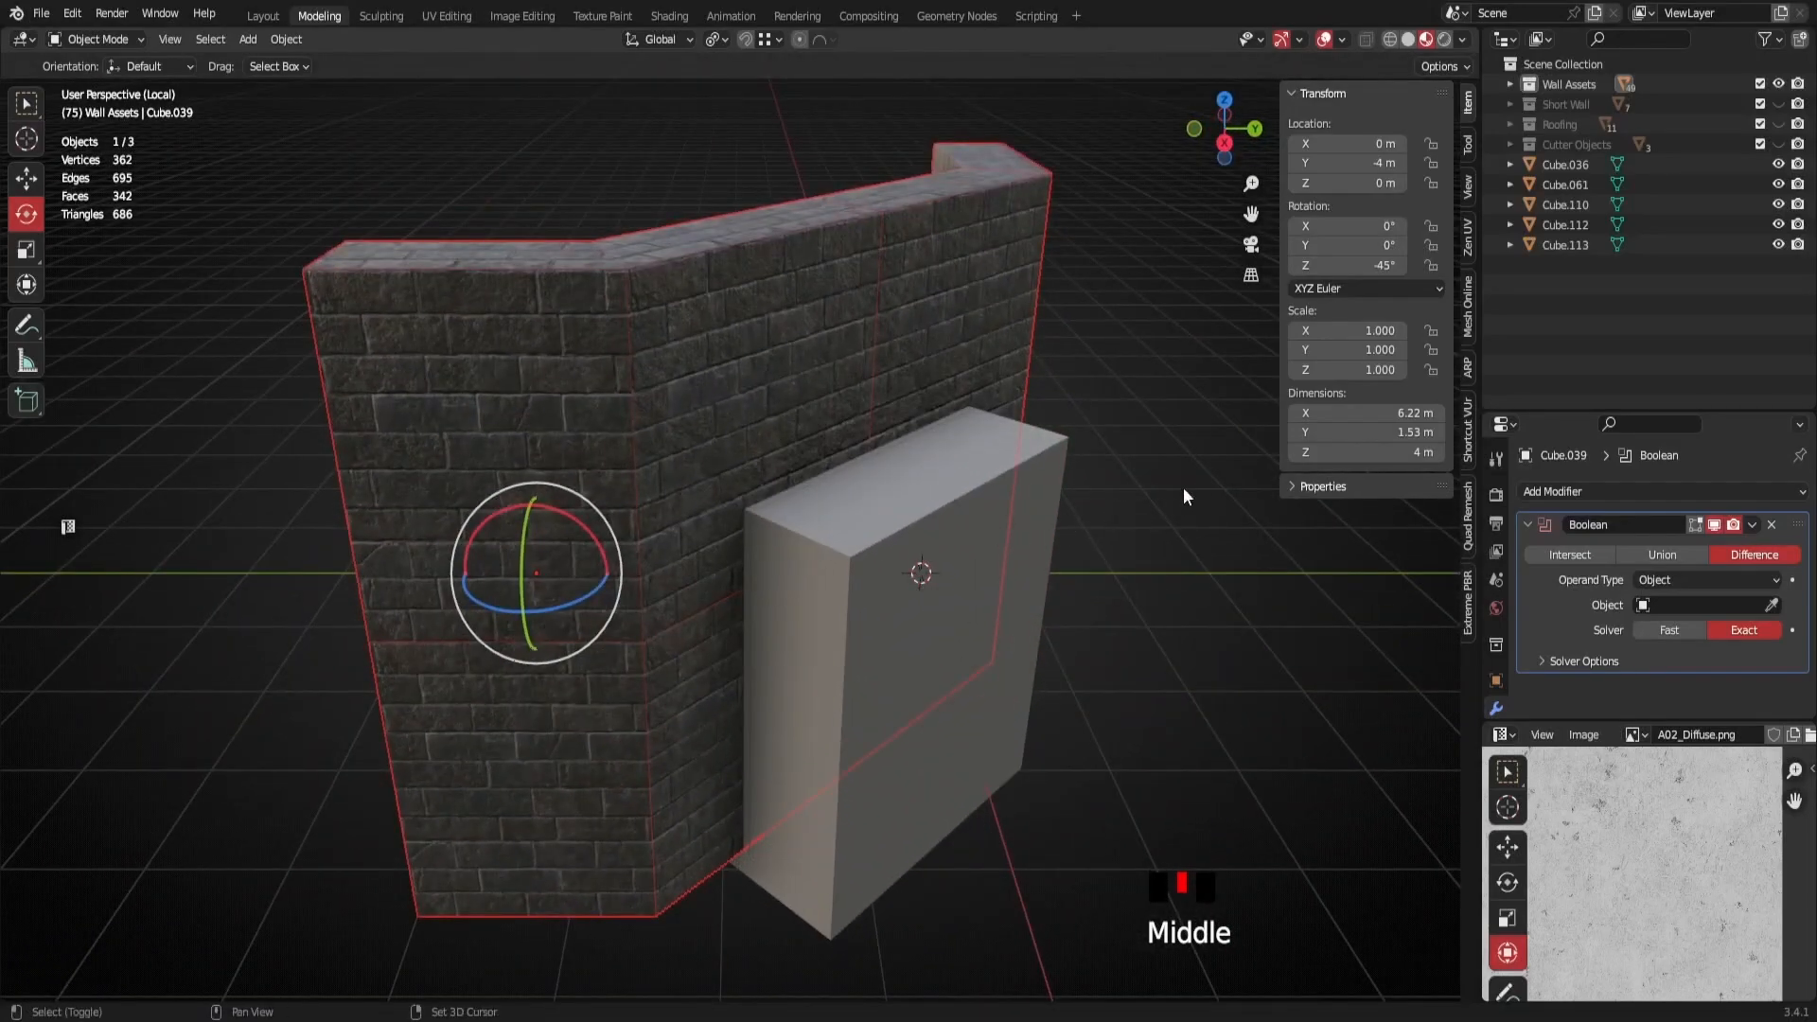
scroll(1201, 492, up, 3)
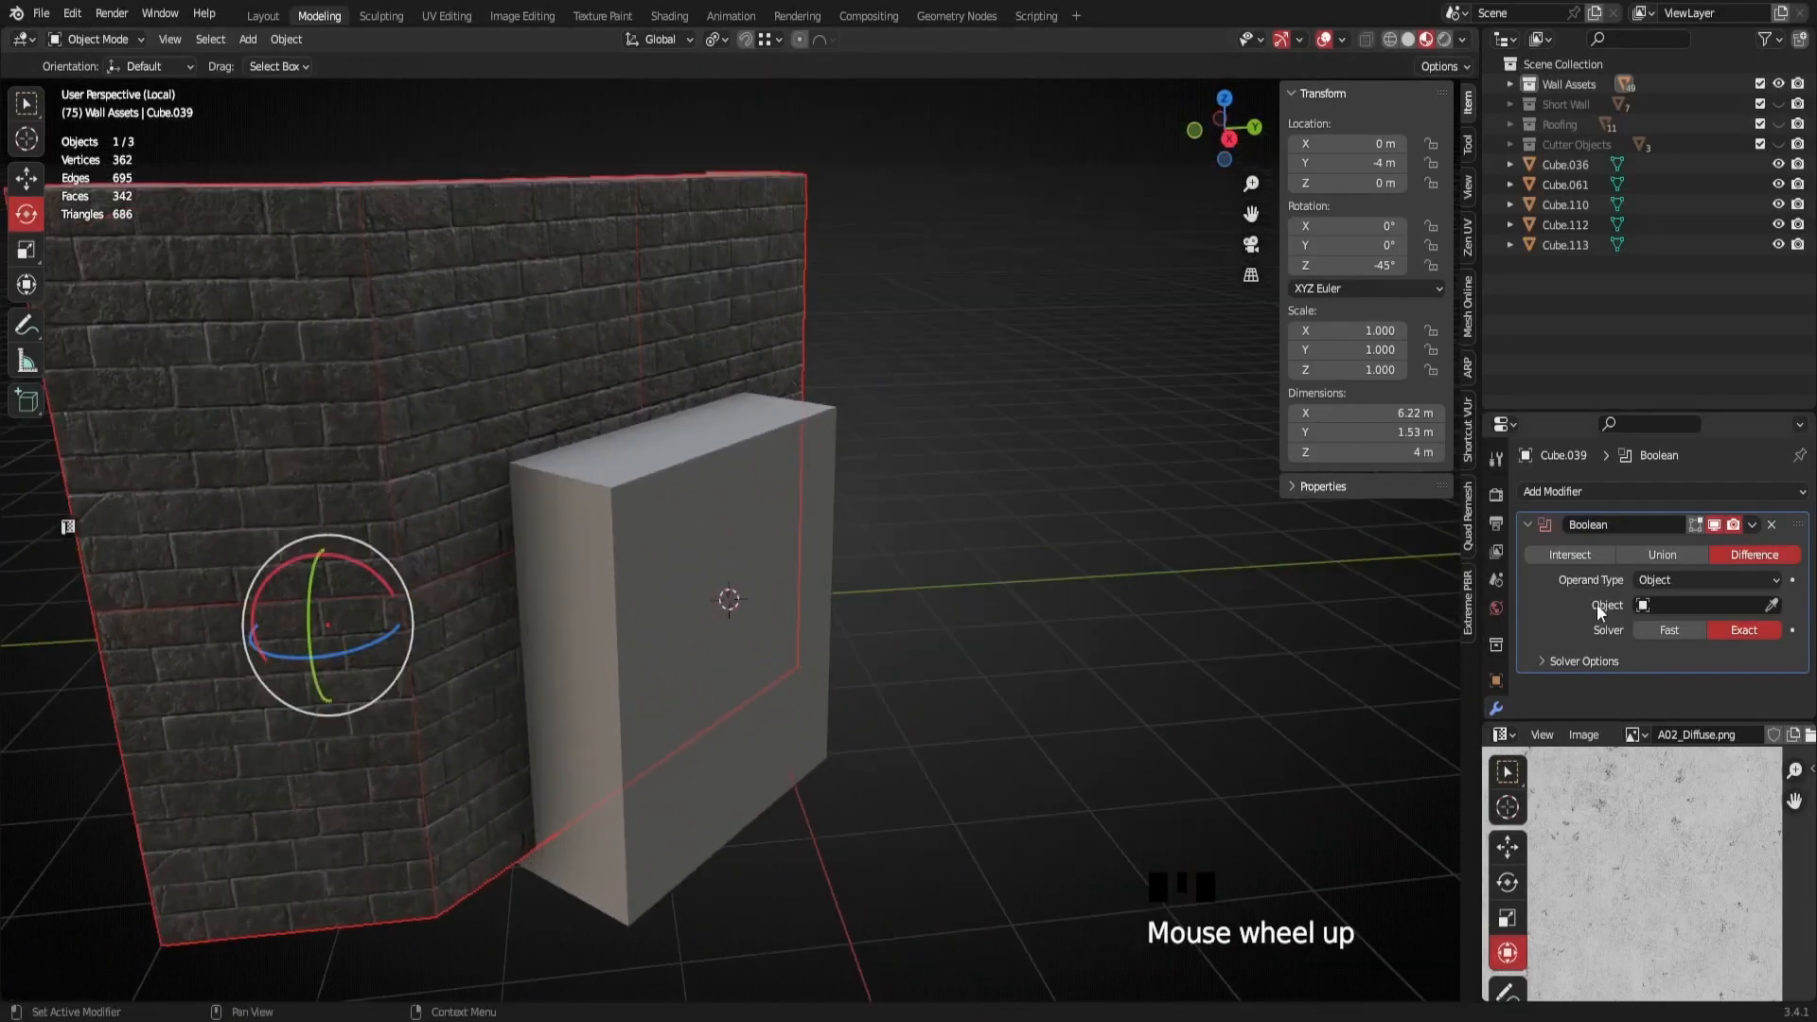
click(1773, 606)
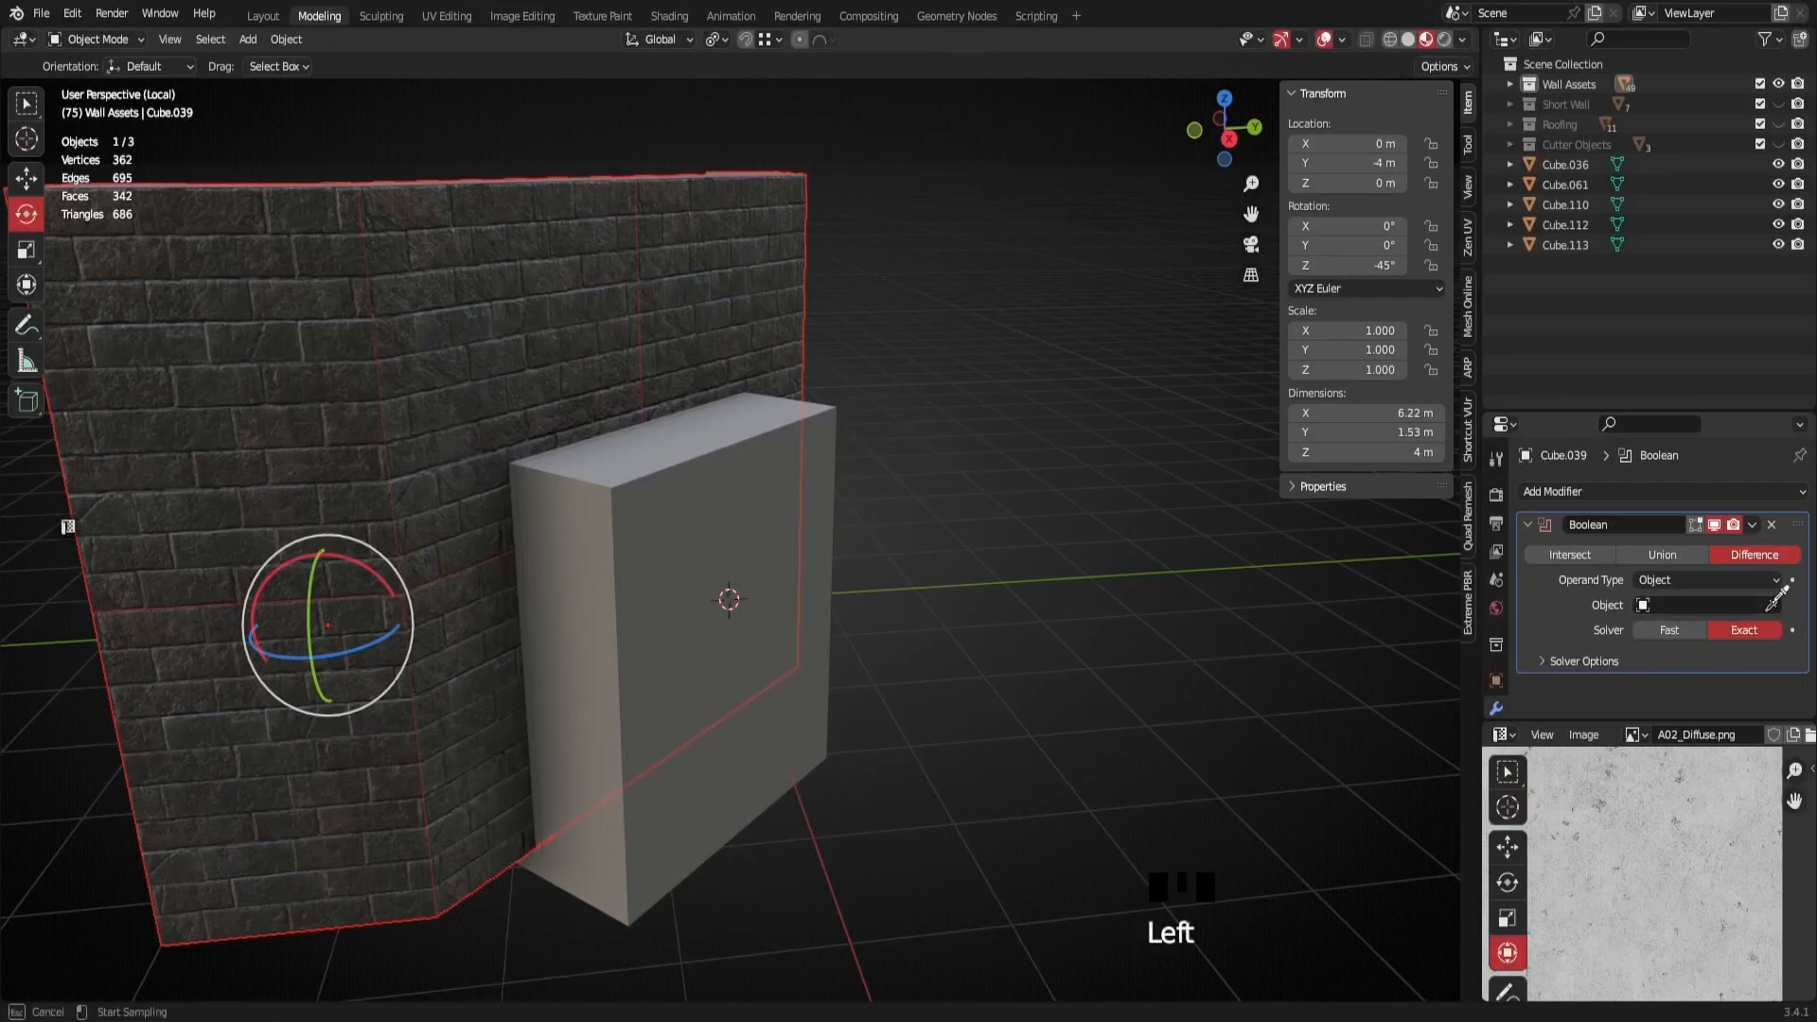
middle_drag(791, 737, 748, 712)
scroll(748, 712, up, 2)
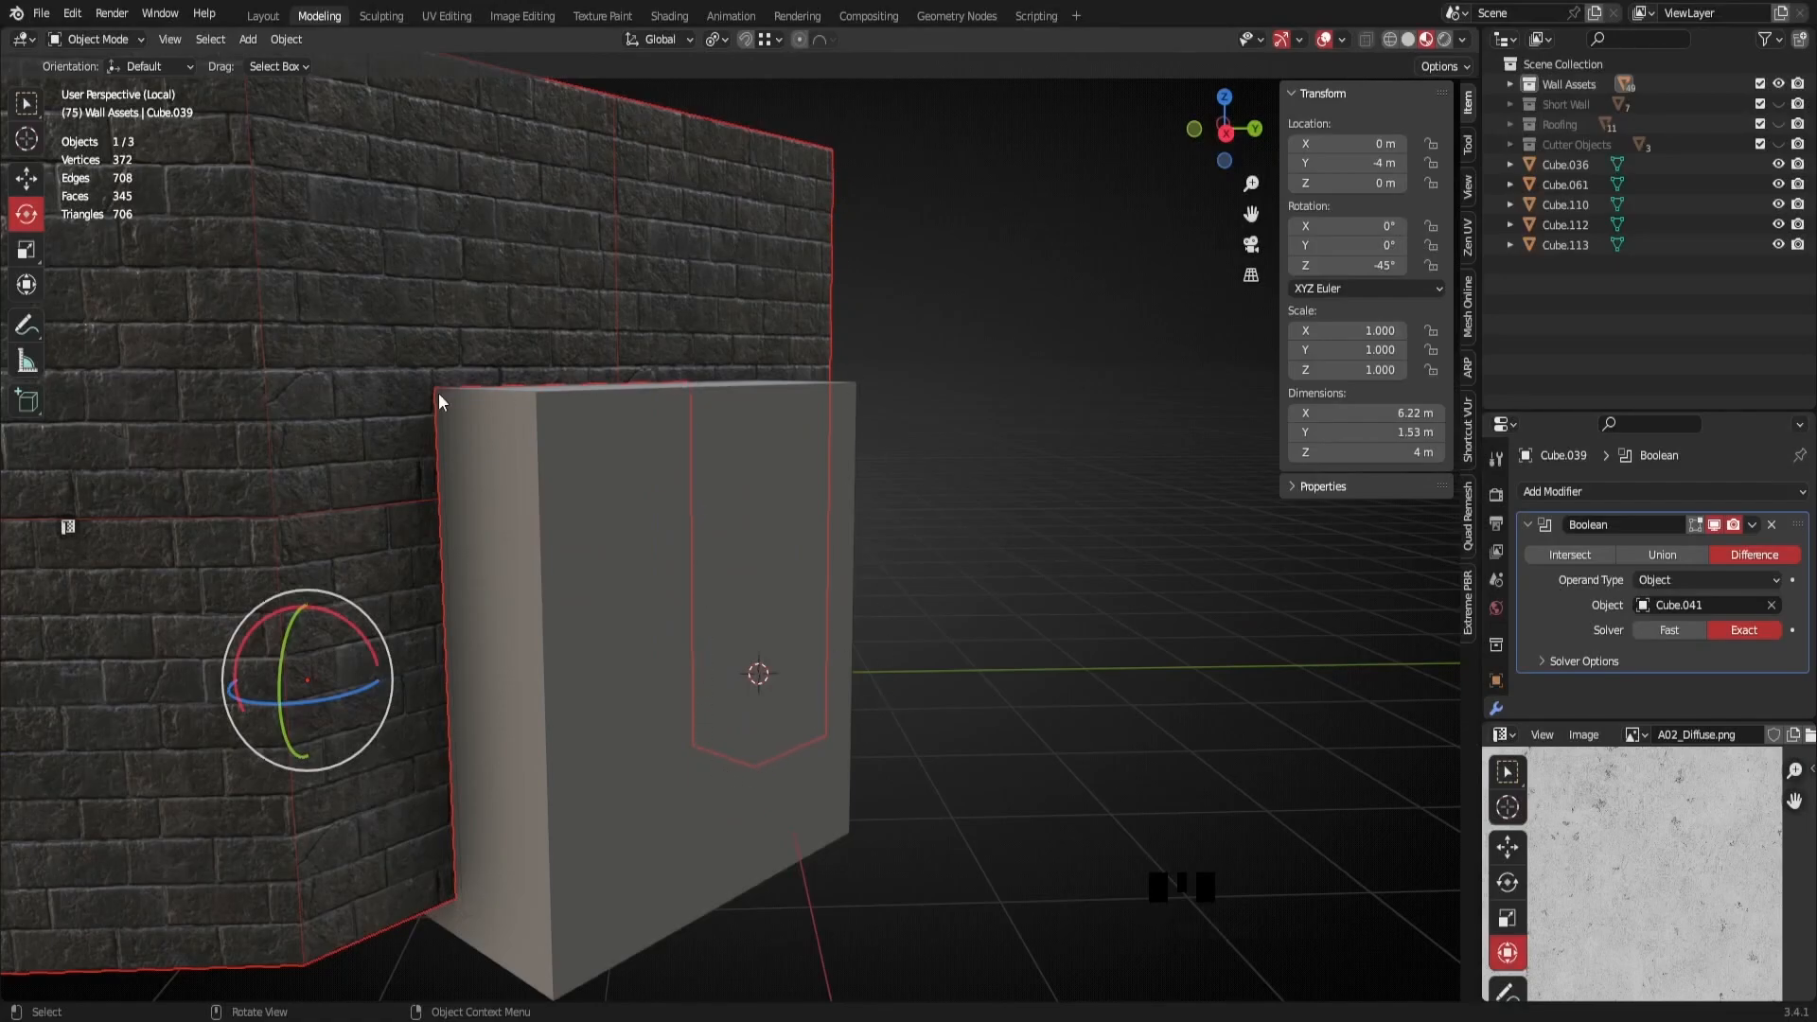
middle_drag(647, 869, 727, 674)
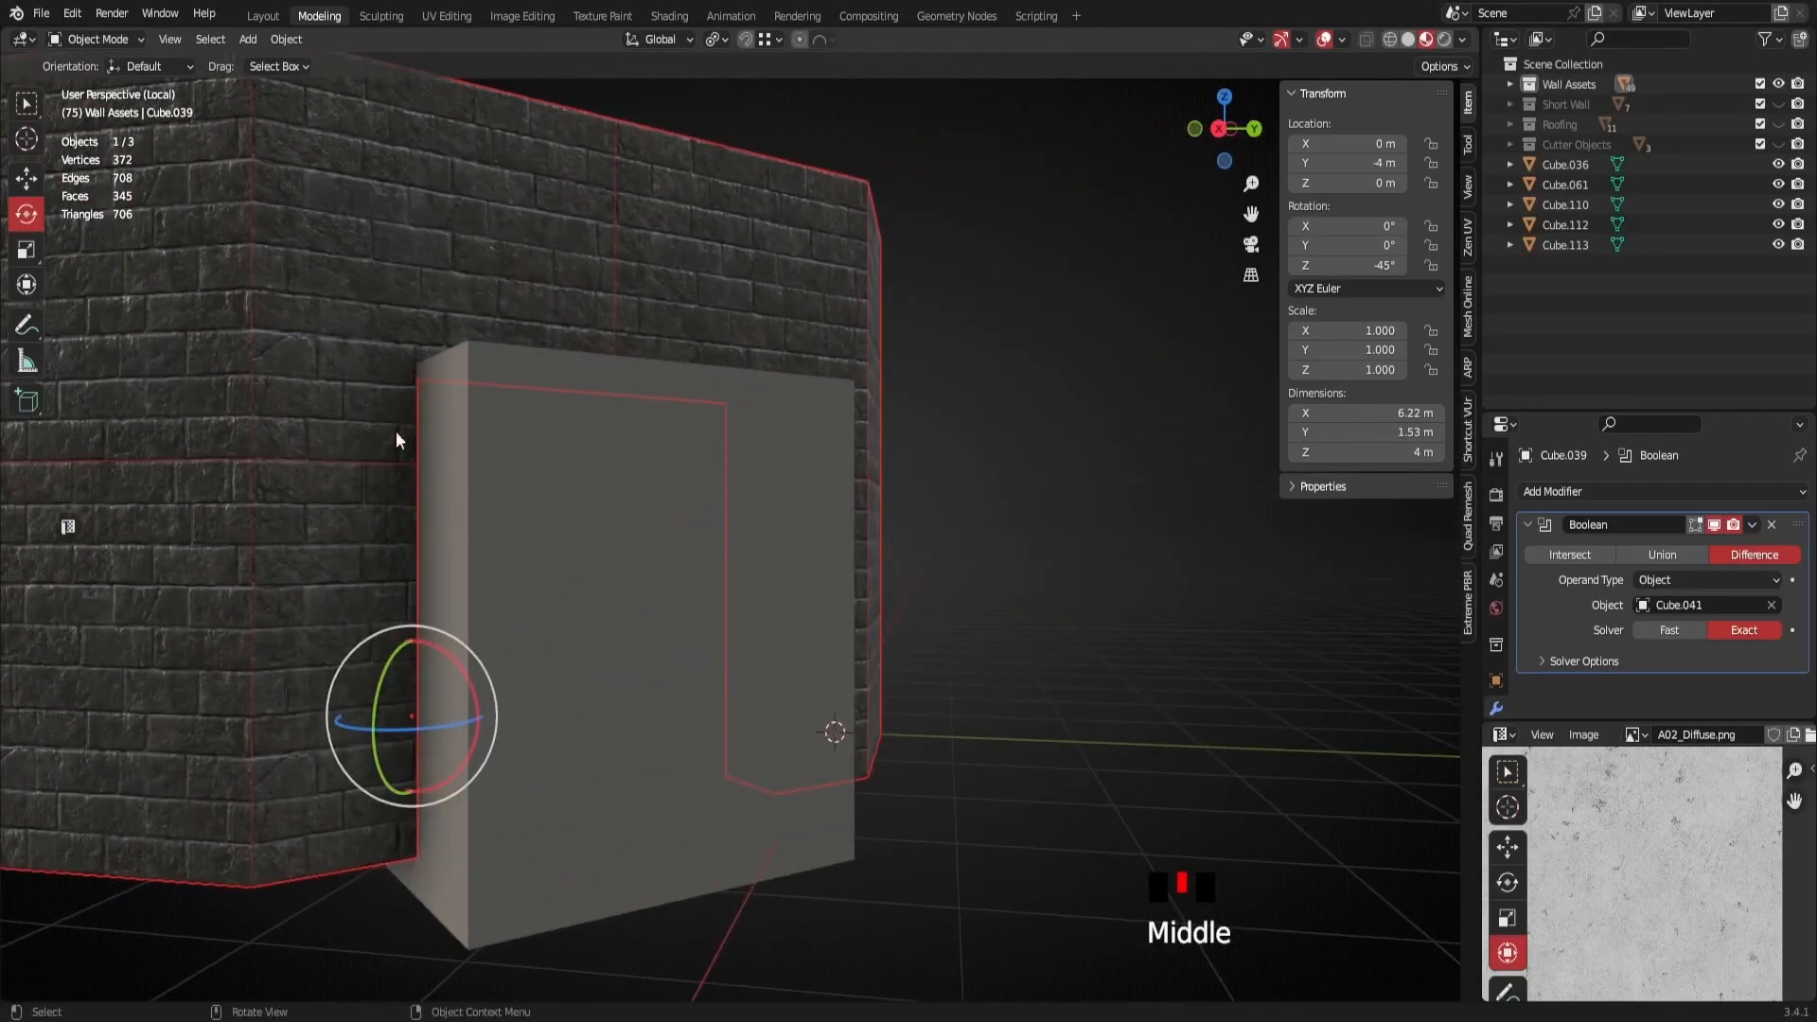
middle_drag(397, 650, 511, 303)
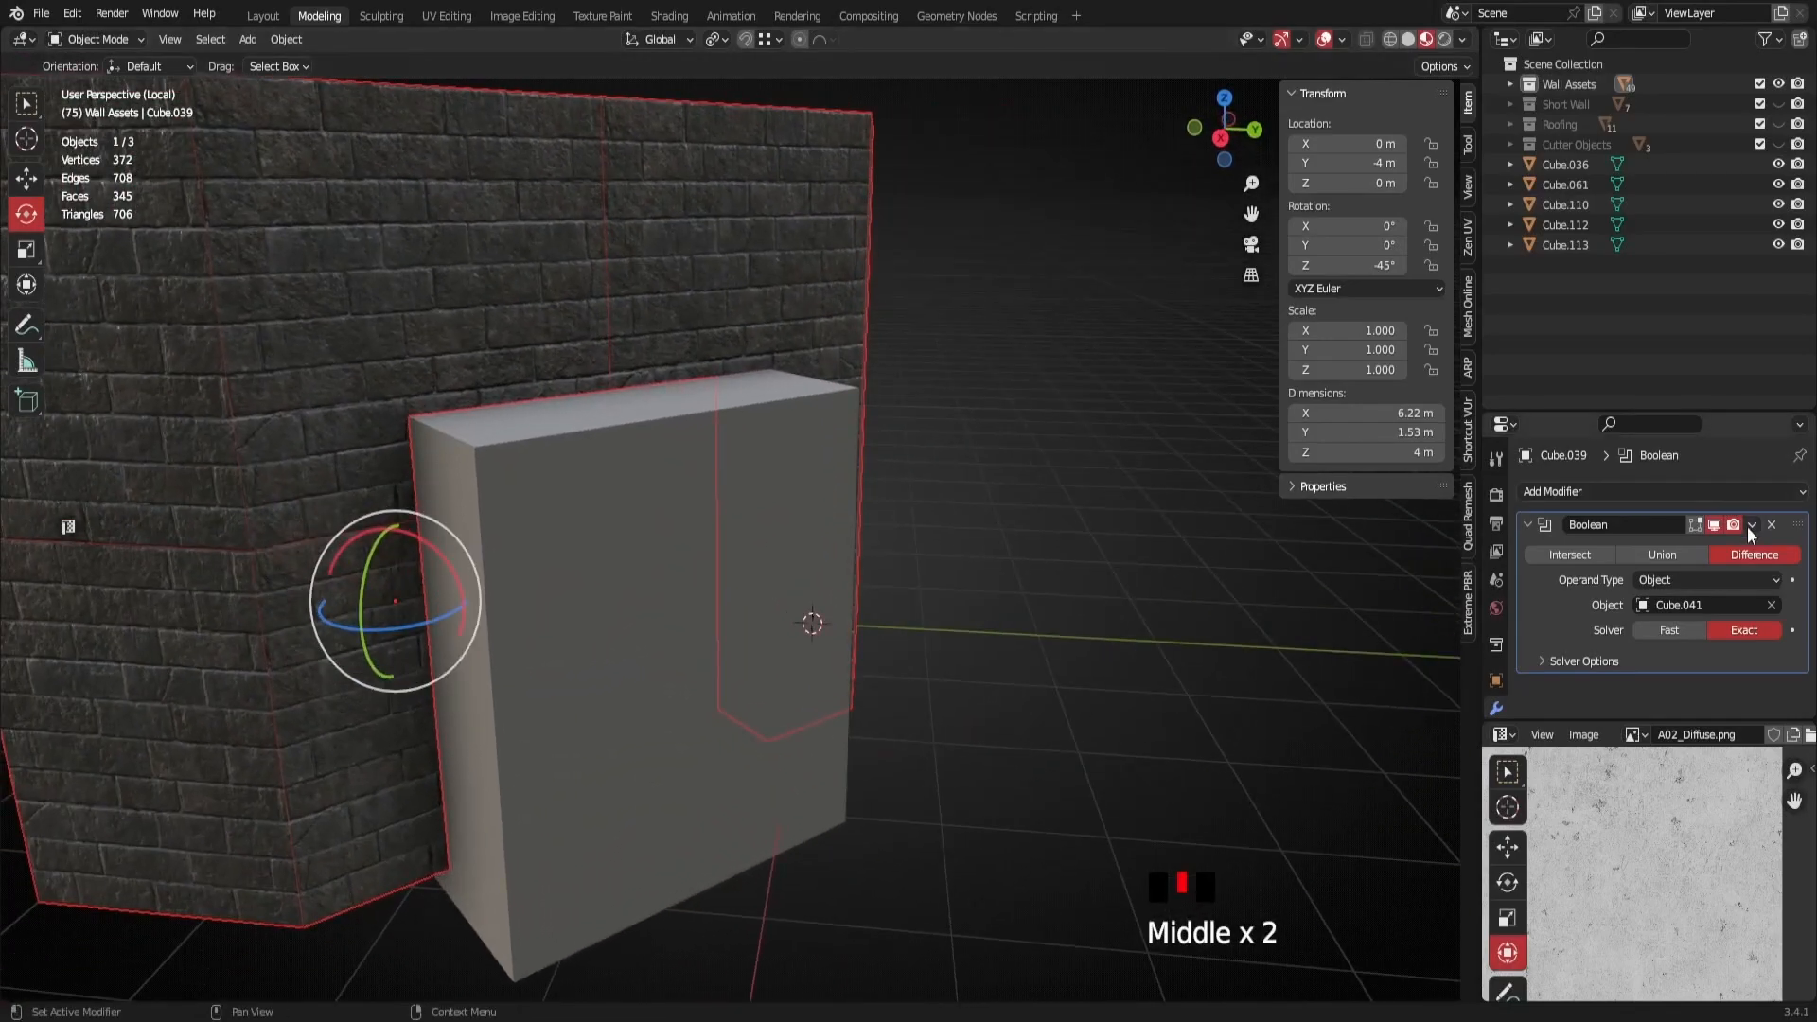
Apply the Boolean modifier on the angled wall and delete the doorway cutter block
click(1752, 525)
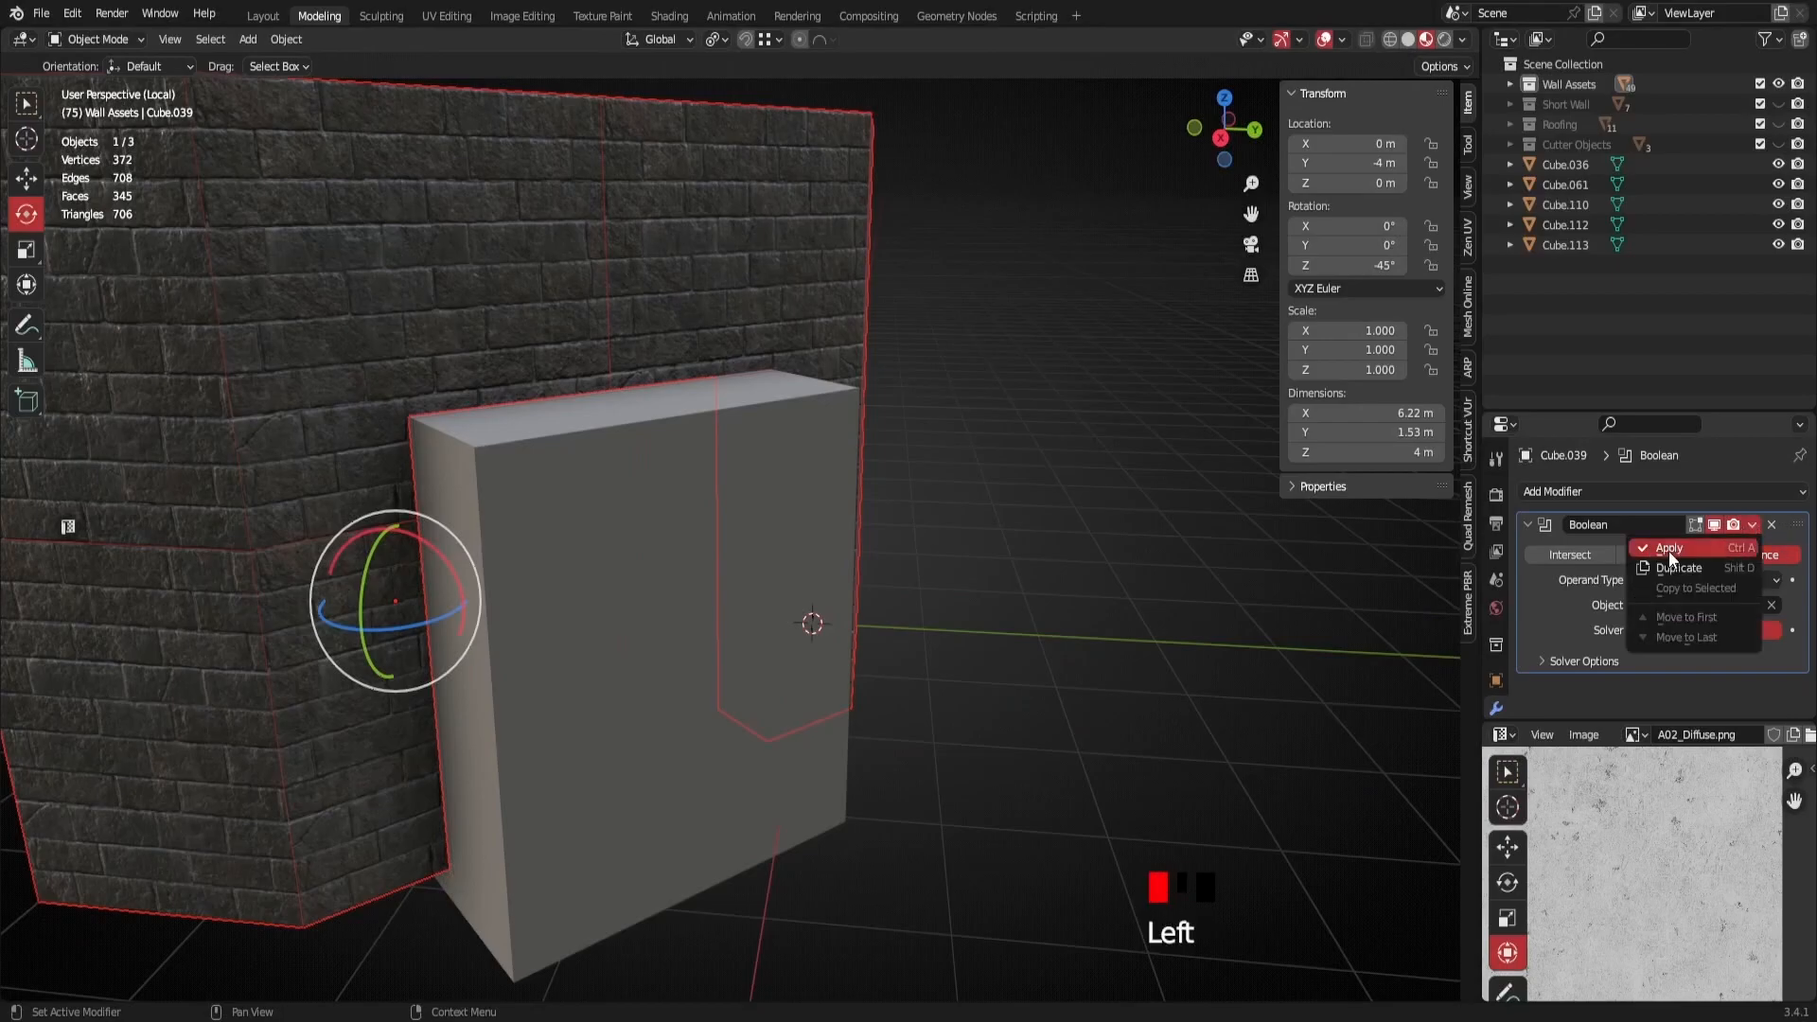
click(1670, 555)
click(754, 811)
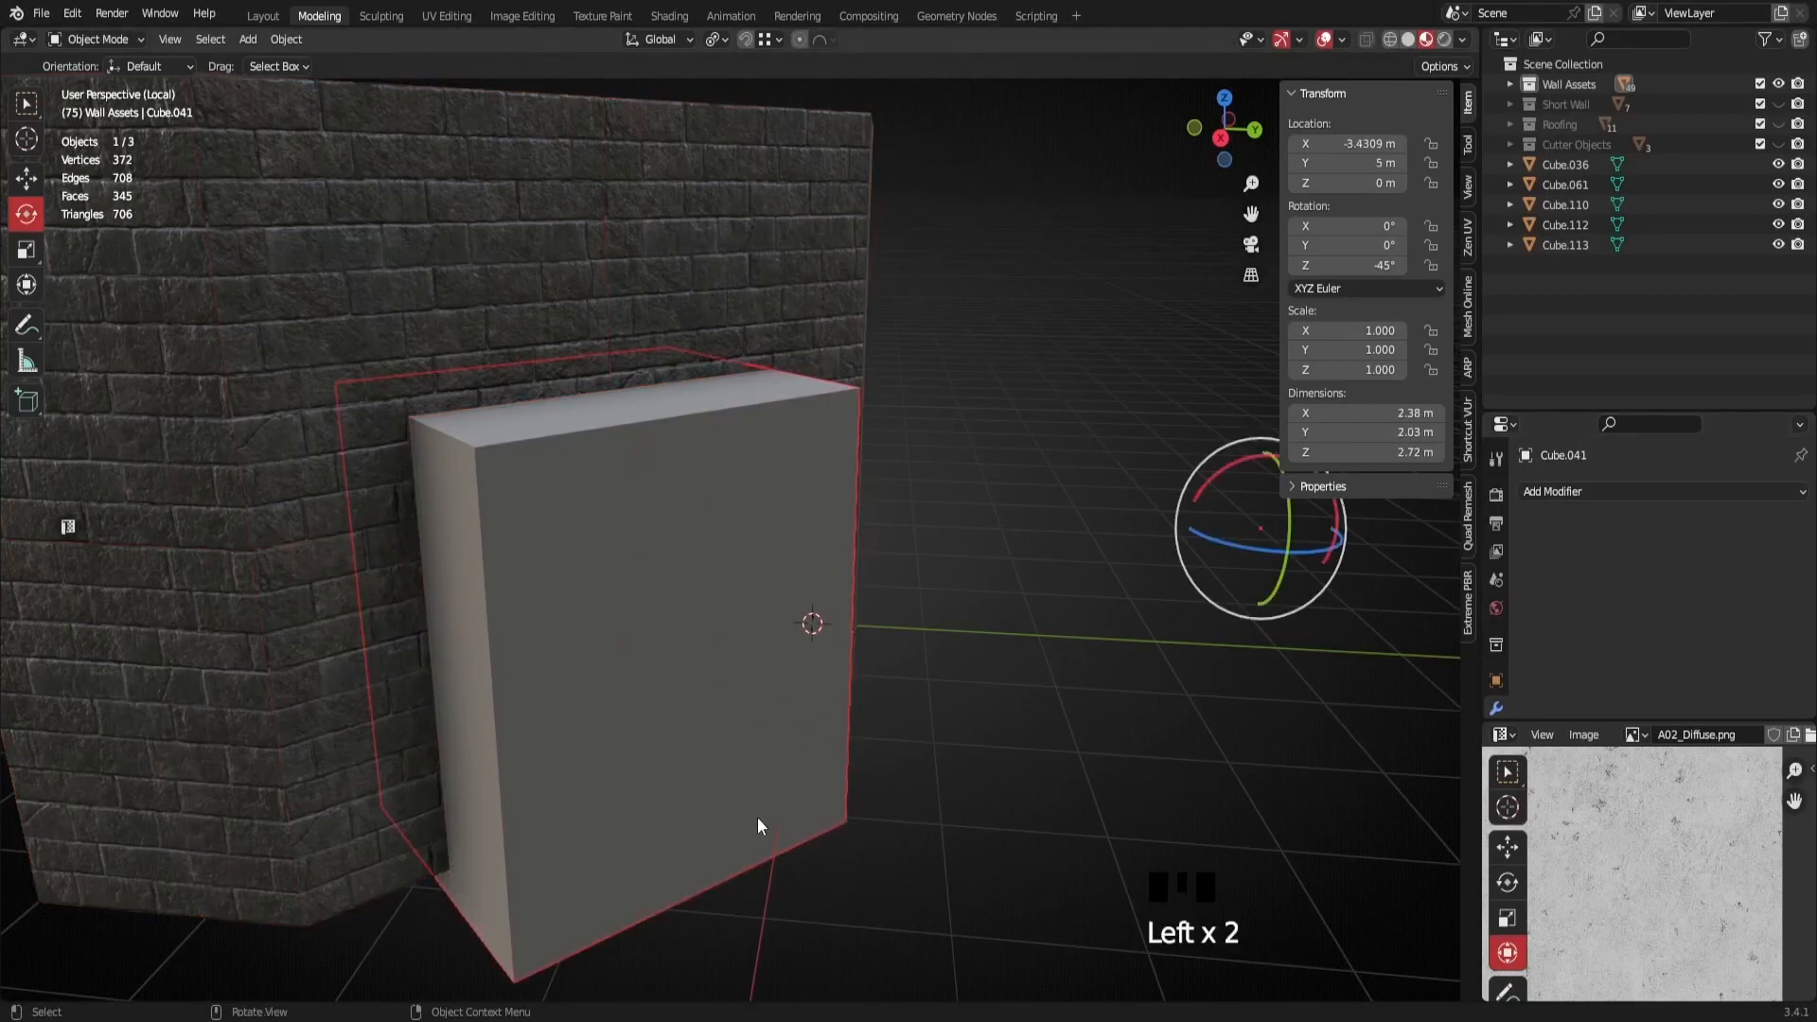
key(x)
Move the angled wall clear of the double door to check the cut opening, and undo the move
click(703, 819)
middle_drag(702, 820, 729, 567)
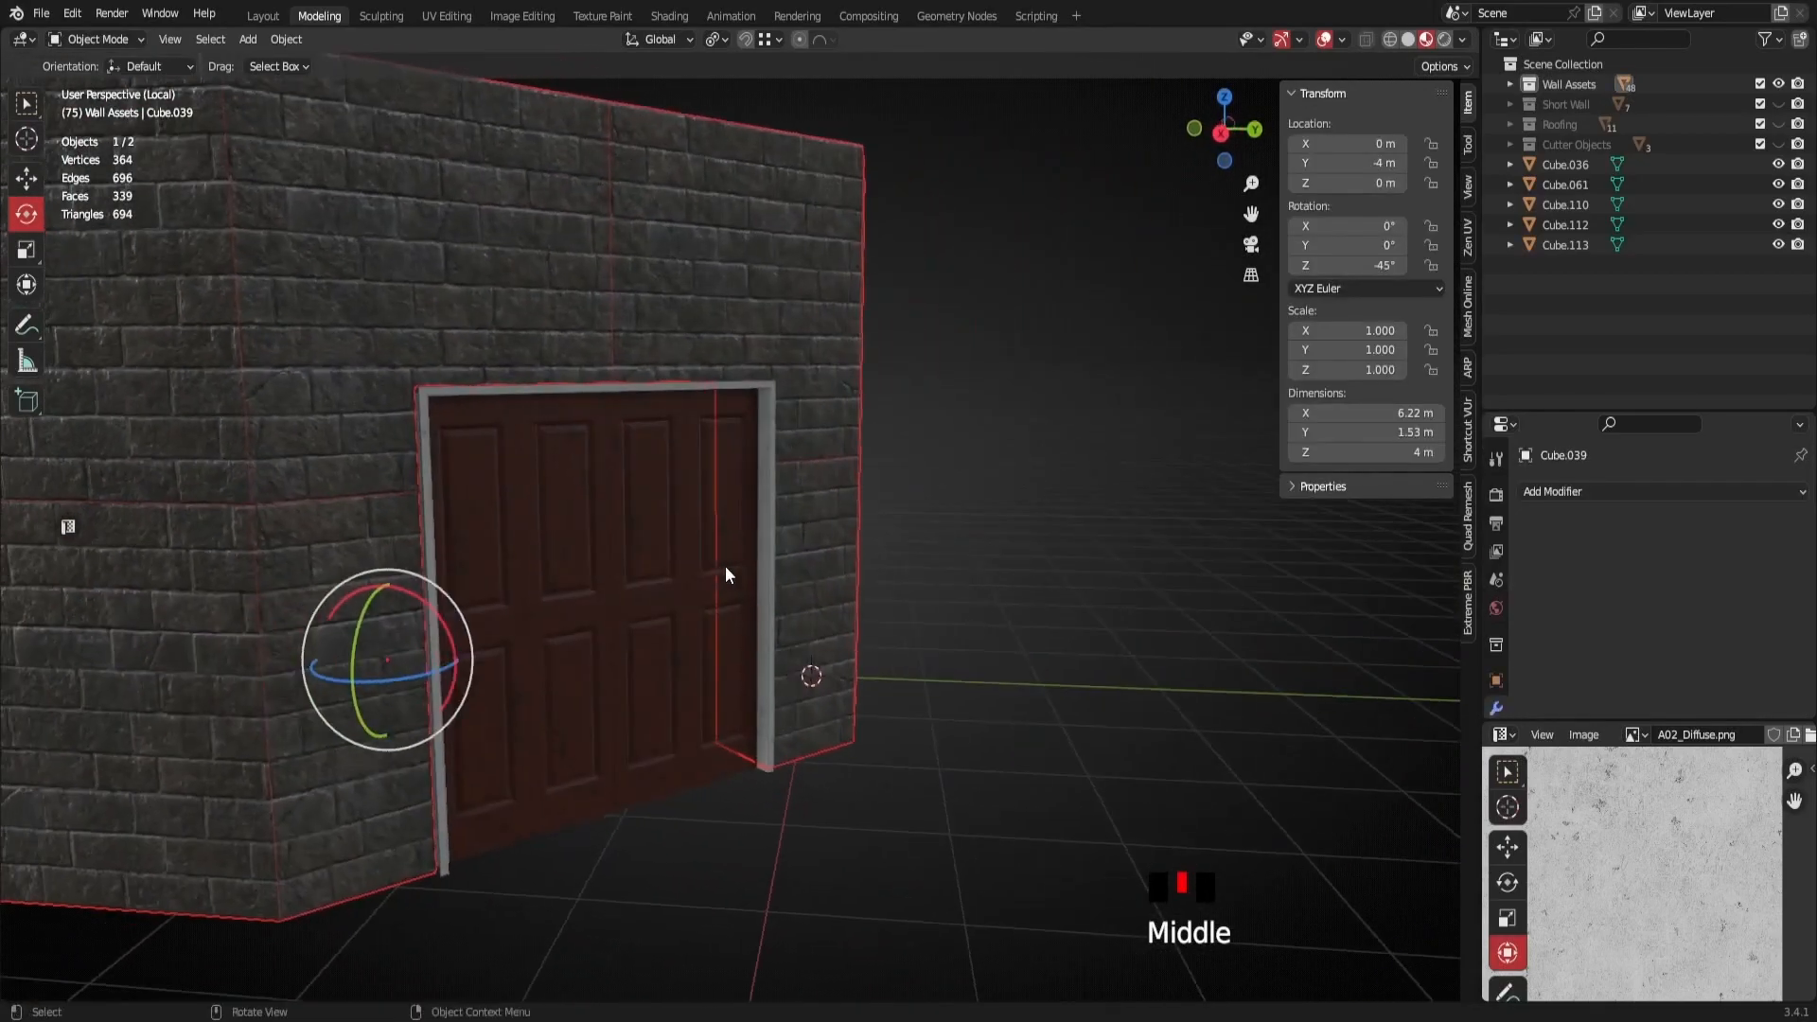
scroll(805, 525, down, 2)
scroll(805, 524, down, 1)
key(g)
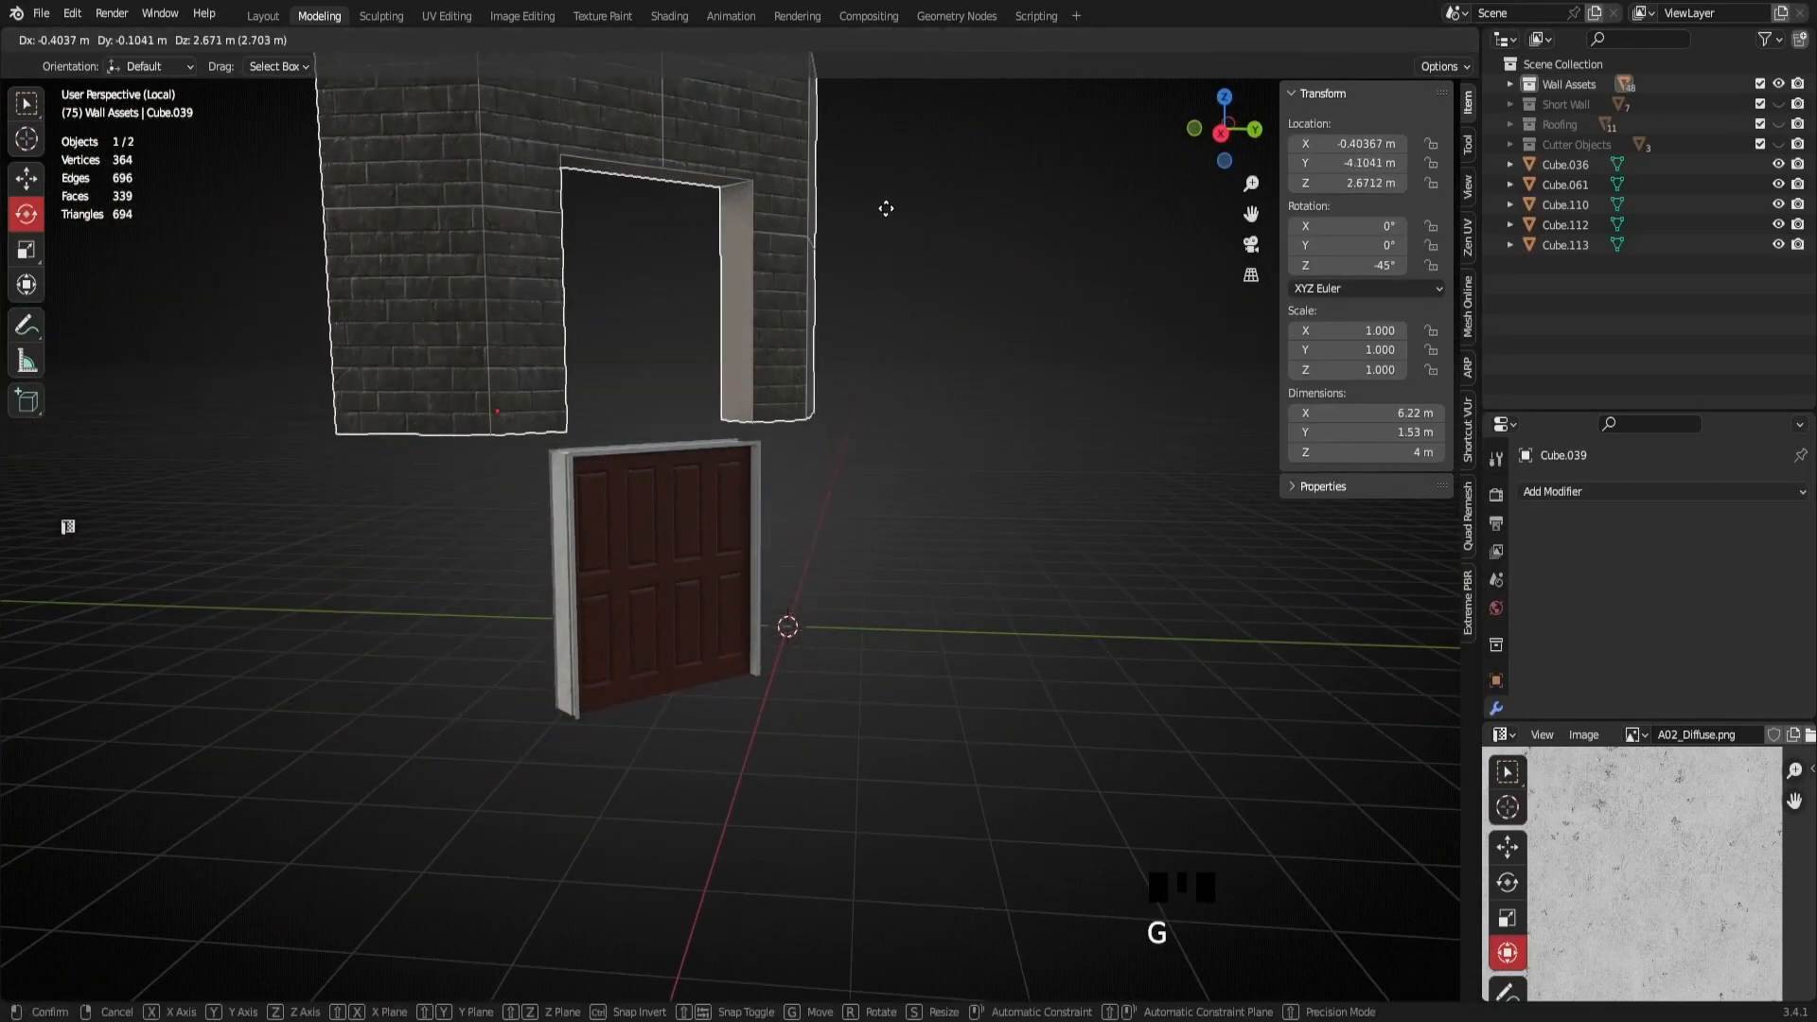
right_click(886, 210)
middle_drag(853, 468, 842, 448)
key(g)
click(837, 211)
middle_drag(837, 212, 782, 479)
key(ctrl+z)
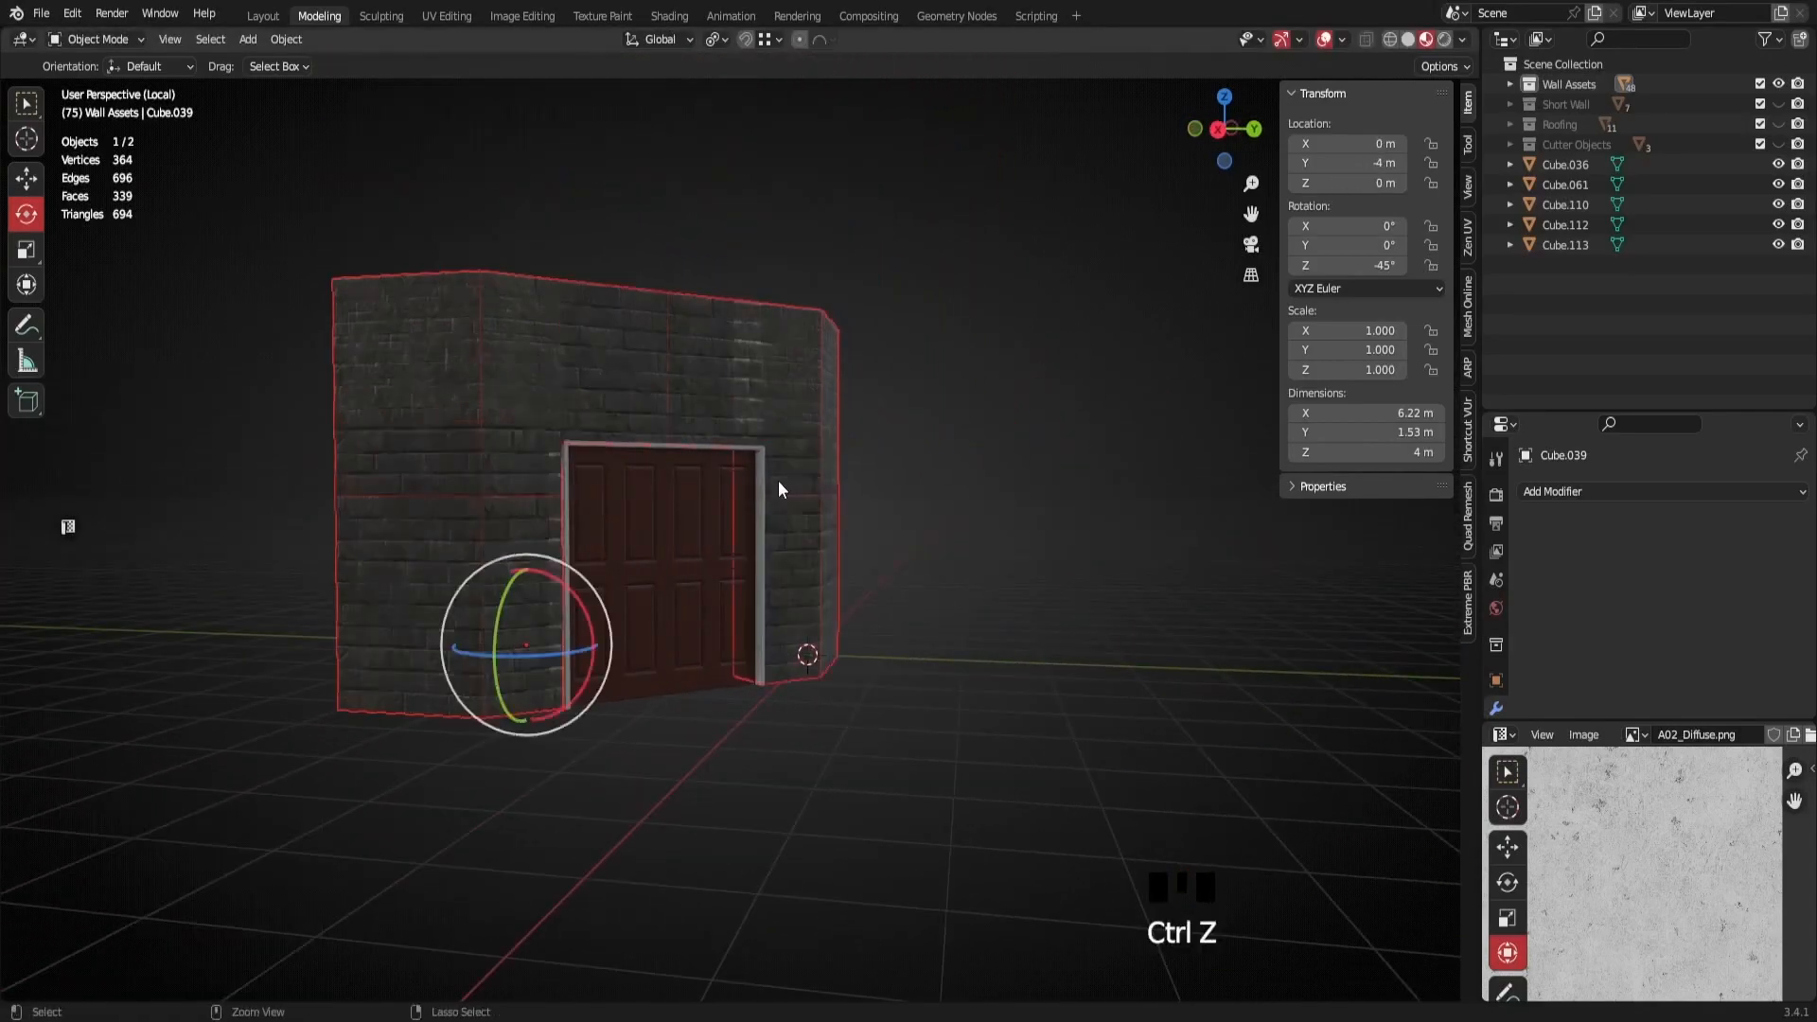
Examine how the double door sits in the angled wall's opening from several distances and angles
middle_drag(865, 522, 684, 530)
scroll(830, 511, down, 2)
middle_drag(829, 511, 464, 208)
scroll(876, 589, up, 2)
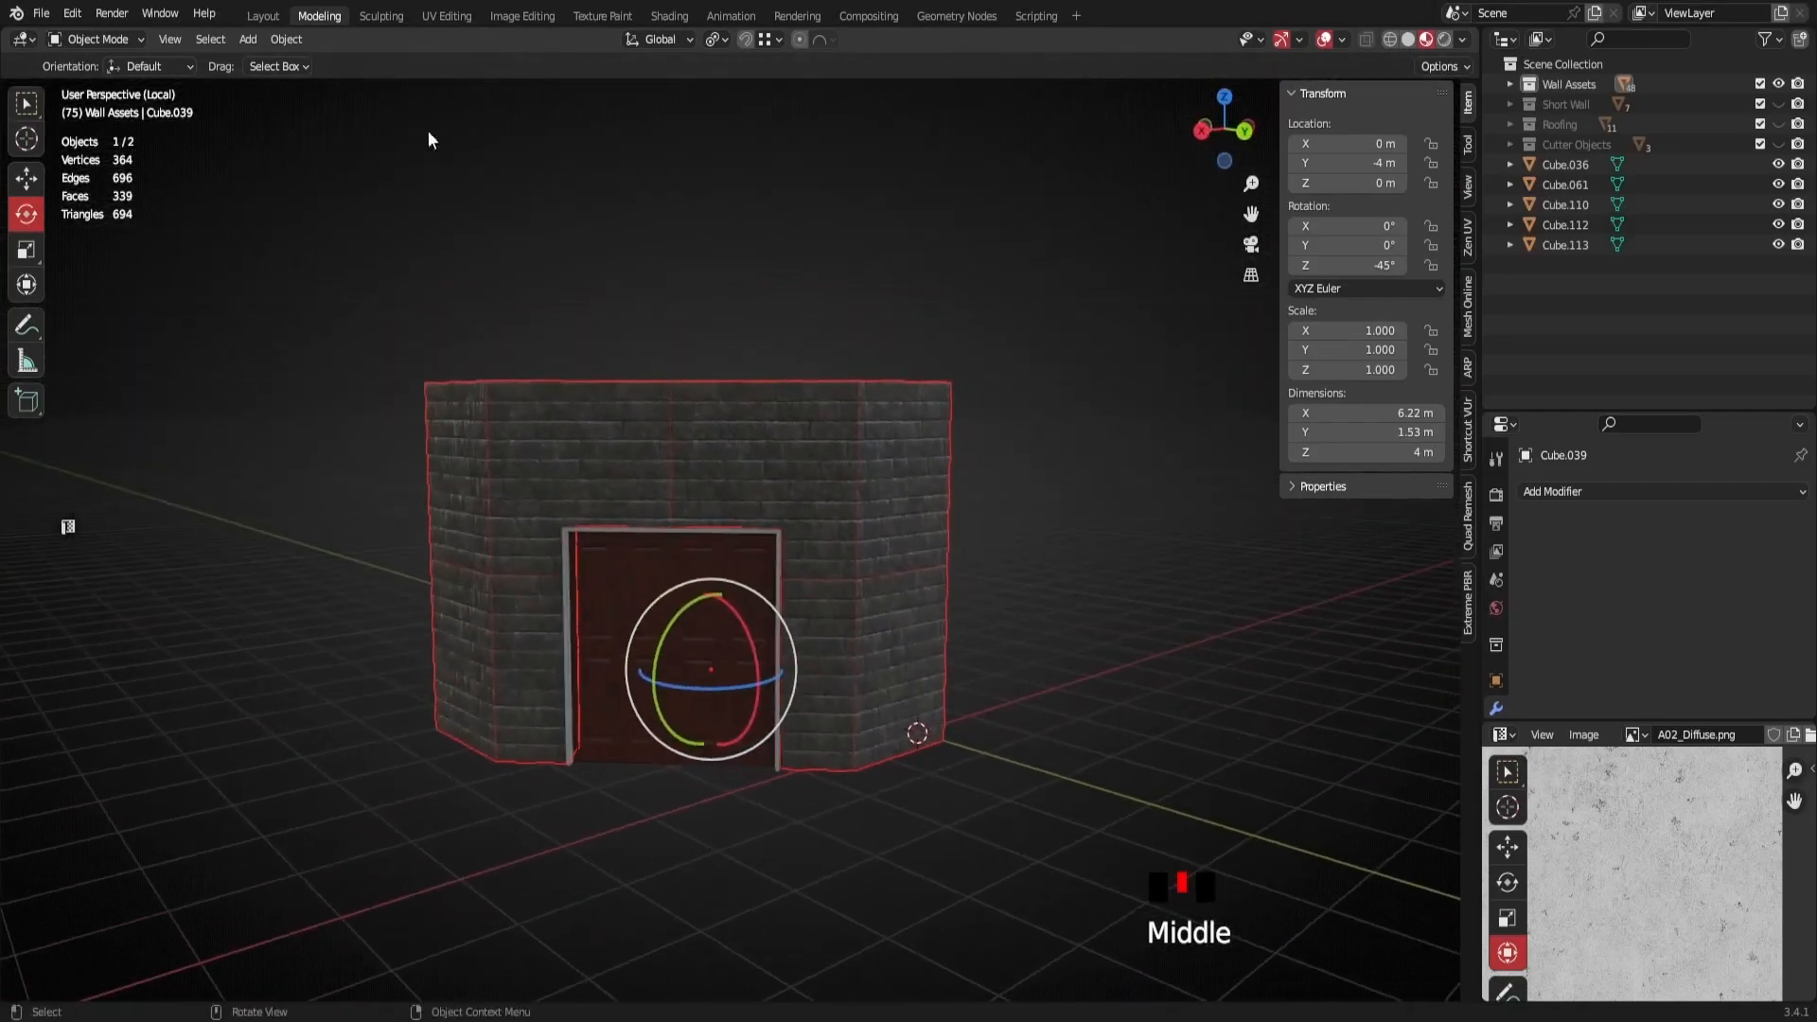
shift+middle_drag(1001, 704, 1207, 233)
scroll(719, 573, down, 4)
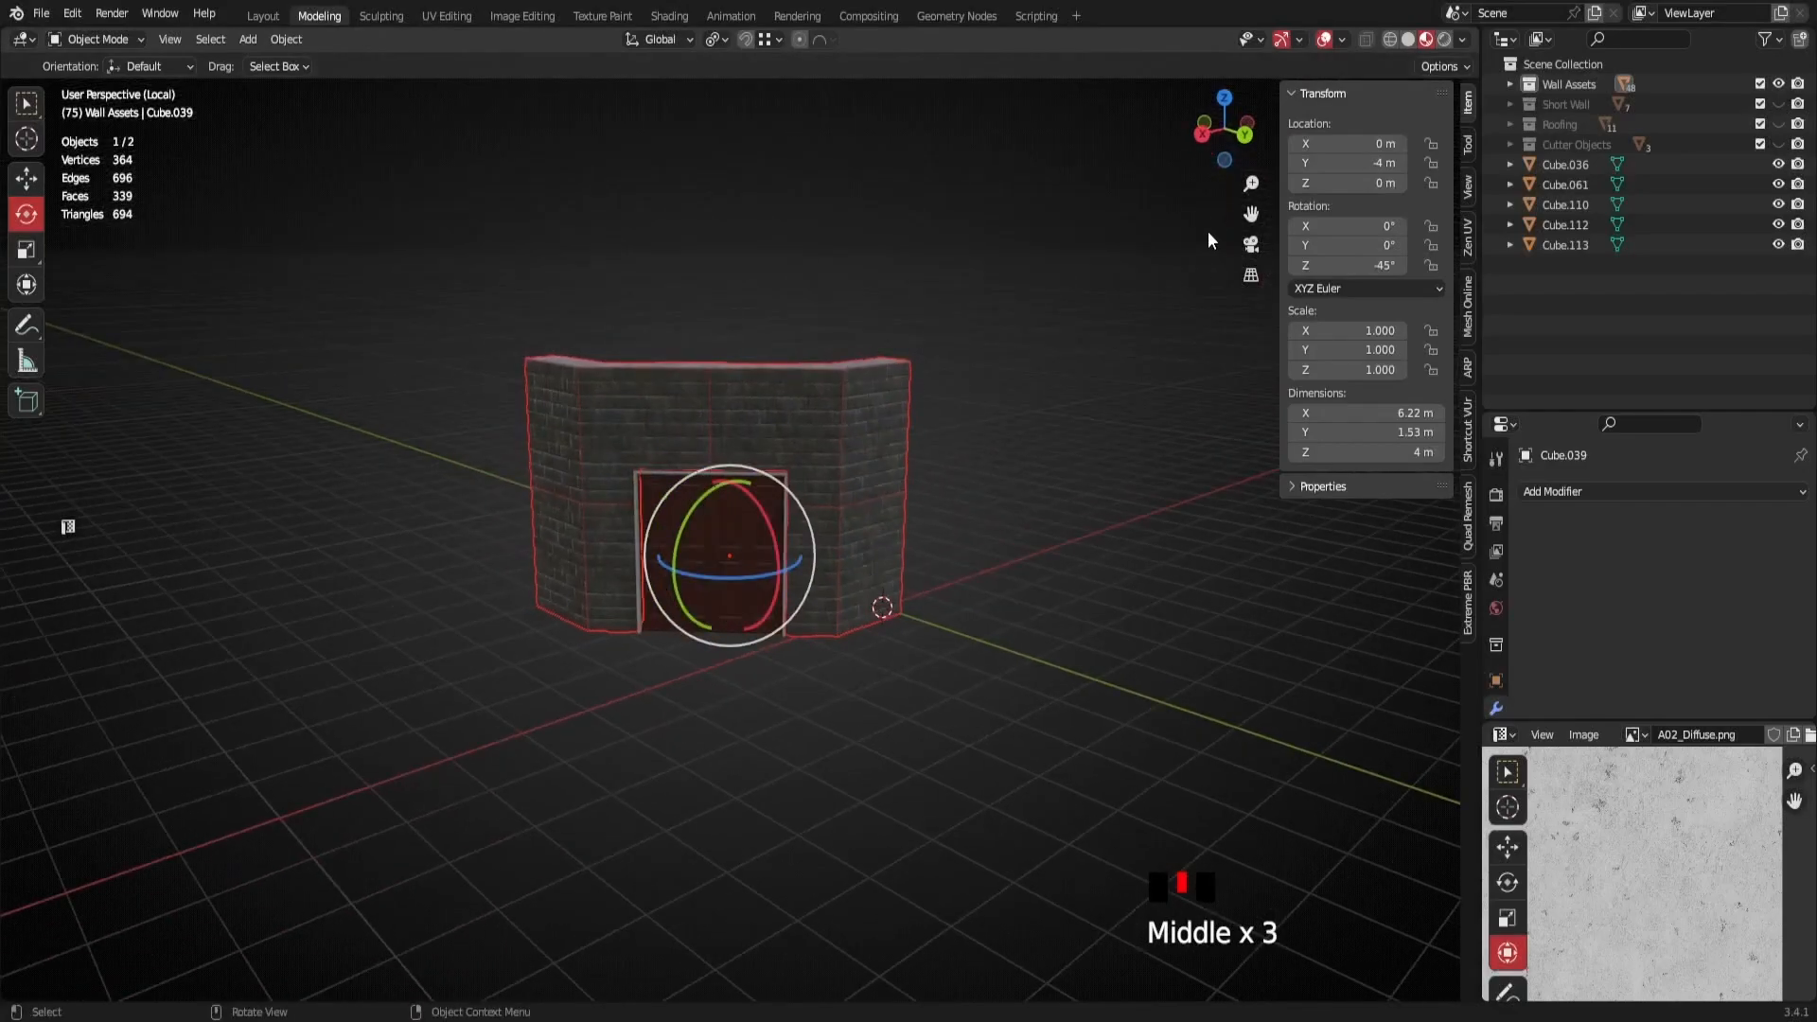
click(1246, 134)
scroll(870, 521, up, 4)
shift+middle_drag(871, 520, 839, 593)
scroll(782, 557, down, 2)
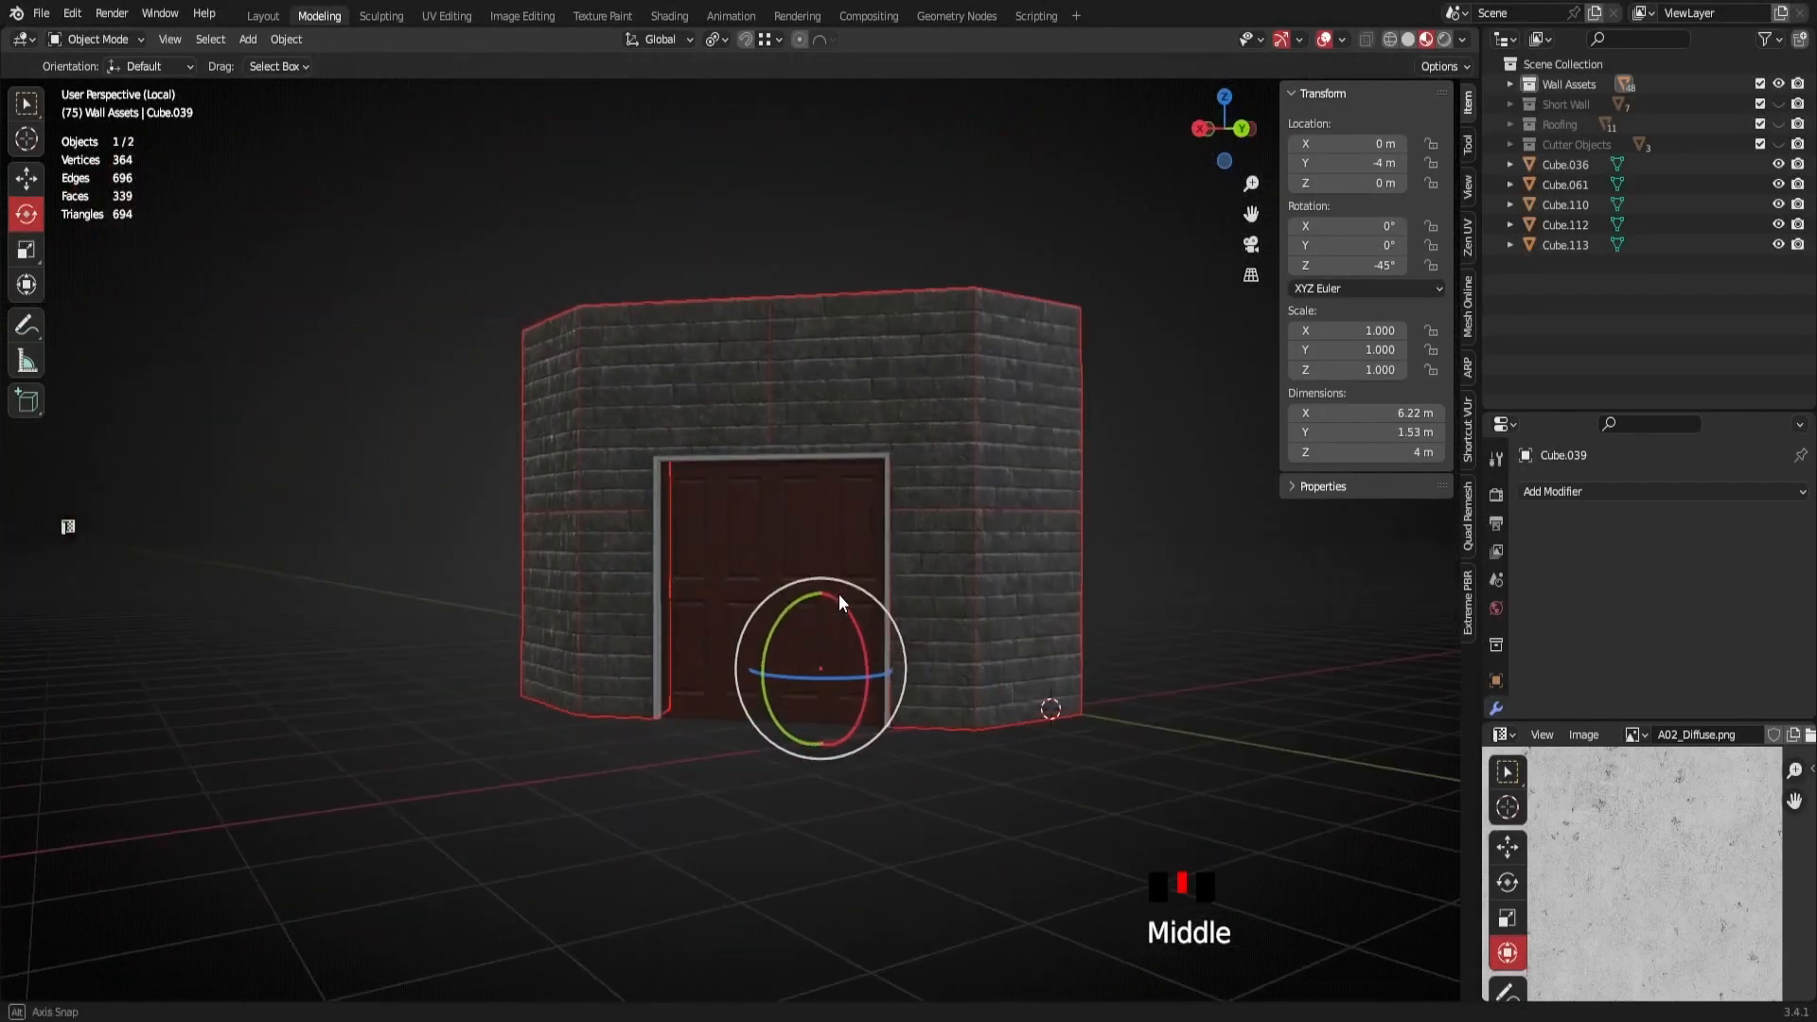
scroll(929, 628, up, 2)
shift+middle_drag(928, 629, 844, 624)
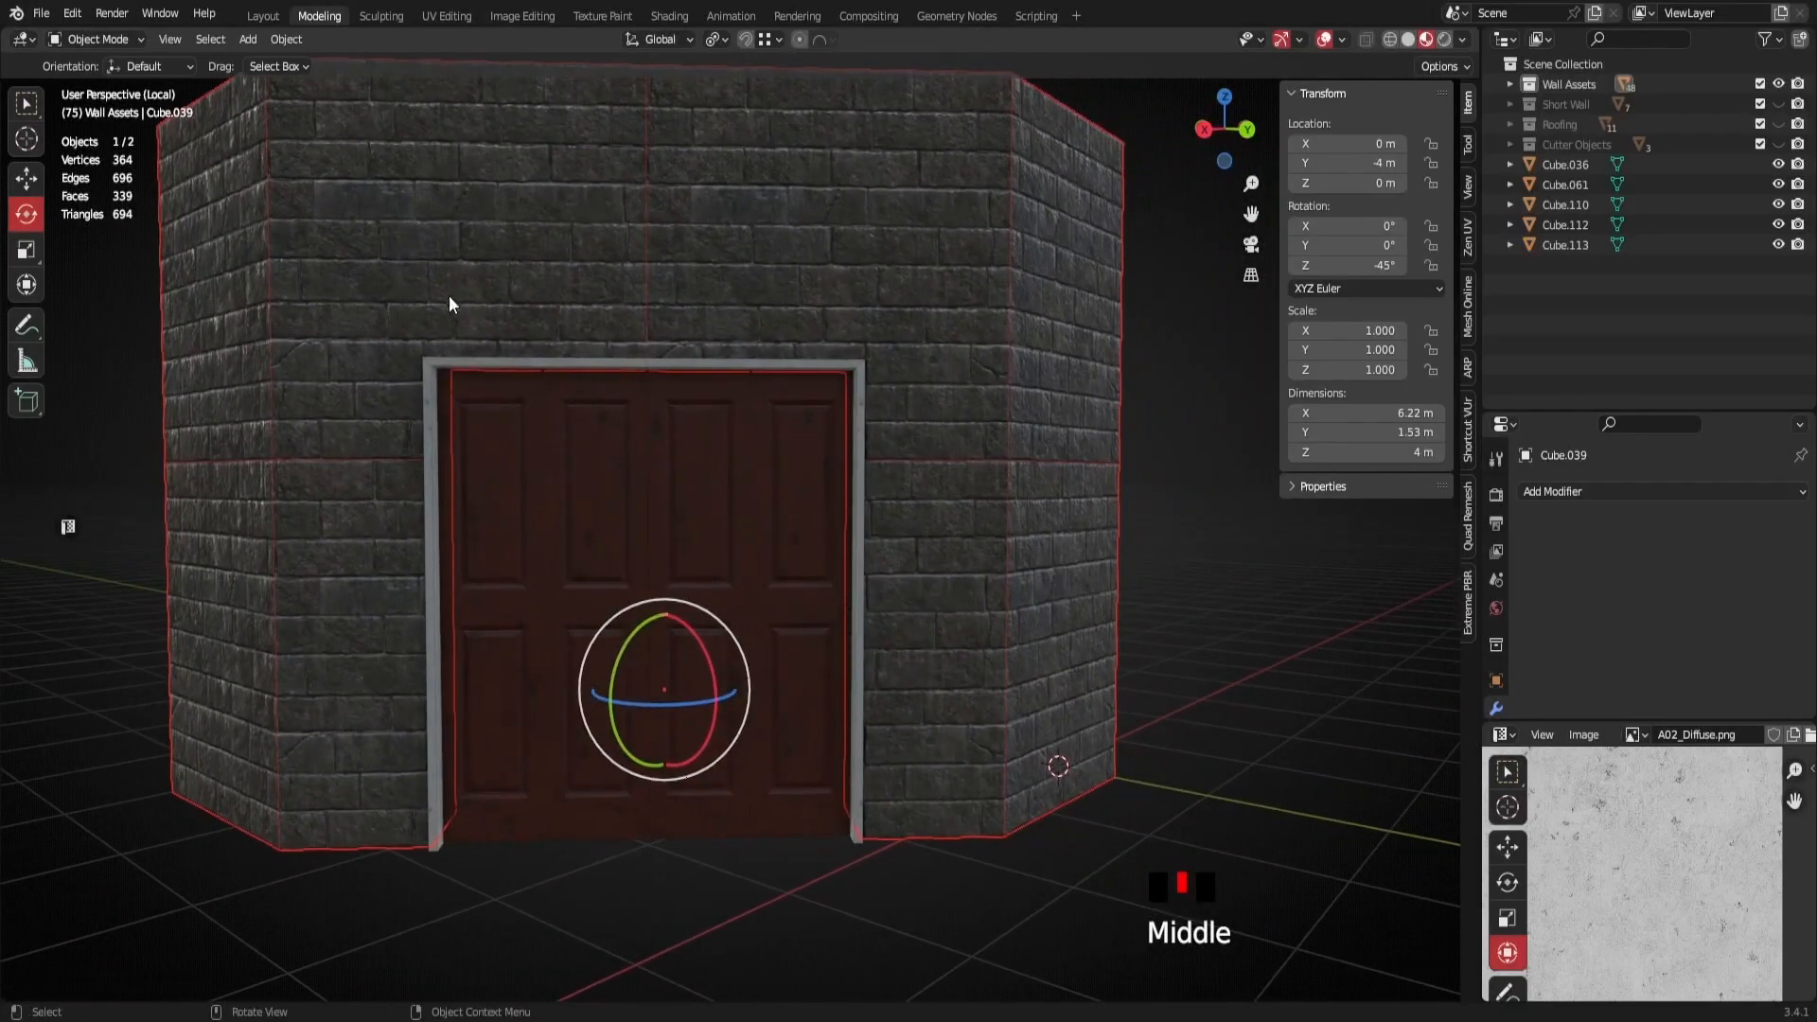
scroll(782, 573, down, 3)
middle_drag(781, 574, 573, 477)
middle_drag(823, 664, 1250, 718)
scroll(884, 515, up, 2)
Isolate the angled wall in local view without the door and select it
middle_drag(884, 515, 807, 596)
scroll(667, 578, up, 2)
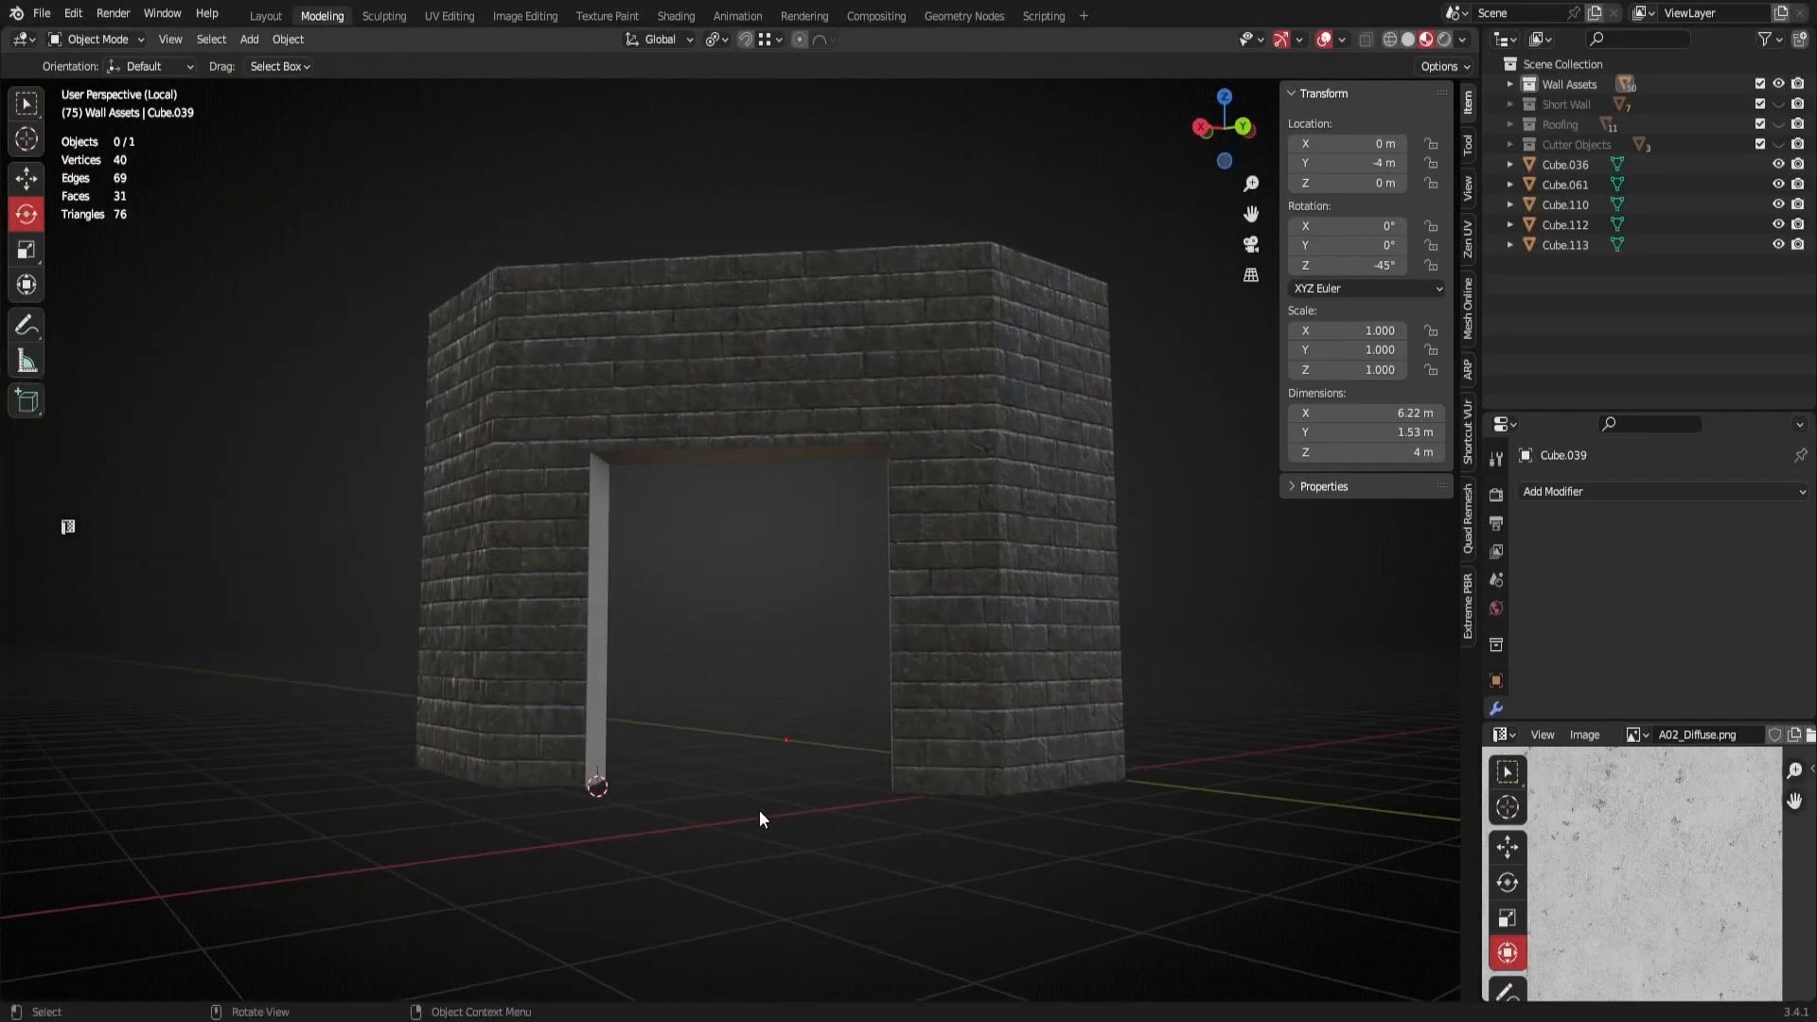
scroll(759, 810, up, 1)
middle_drag(819, 785, 870, 394)
click(689, 427)
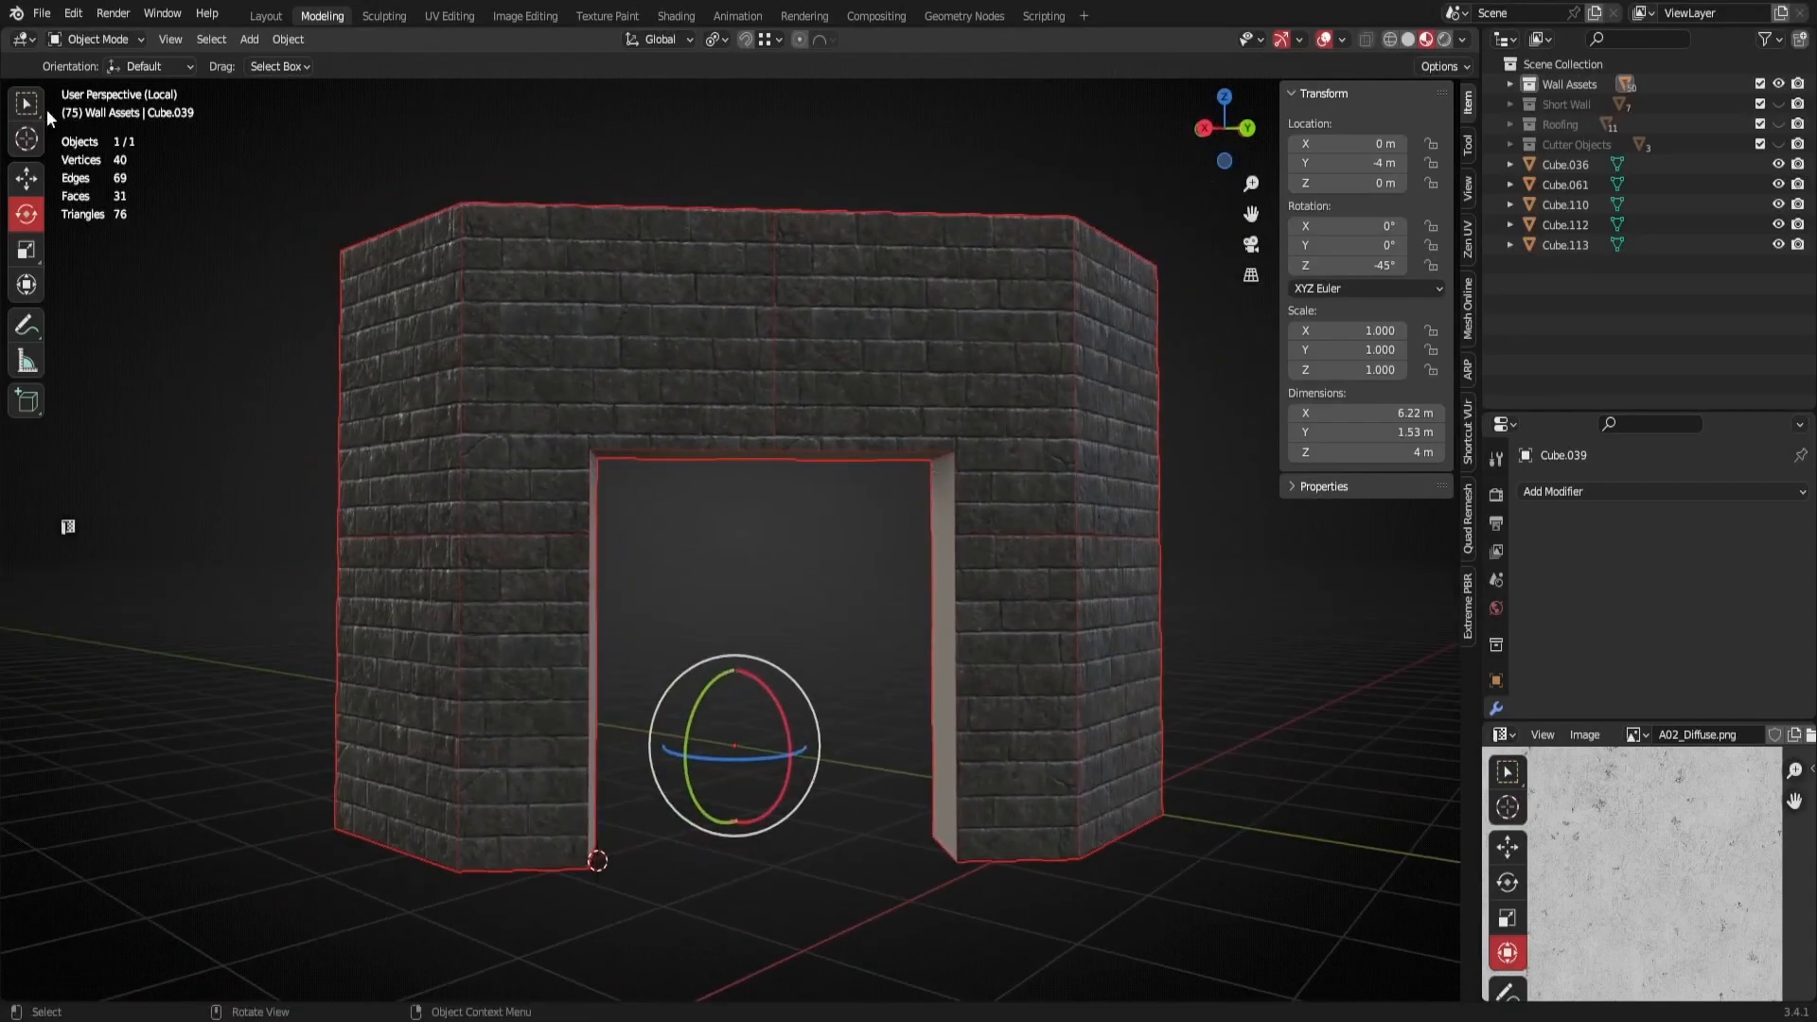
middle_drag(873, 291, 734, 346)
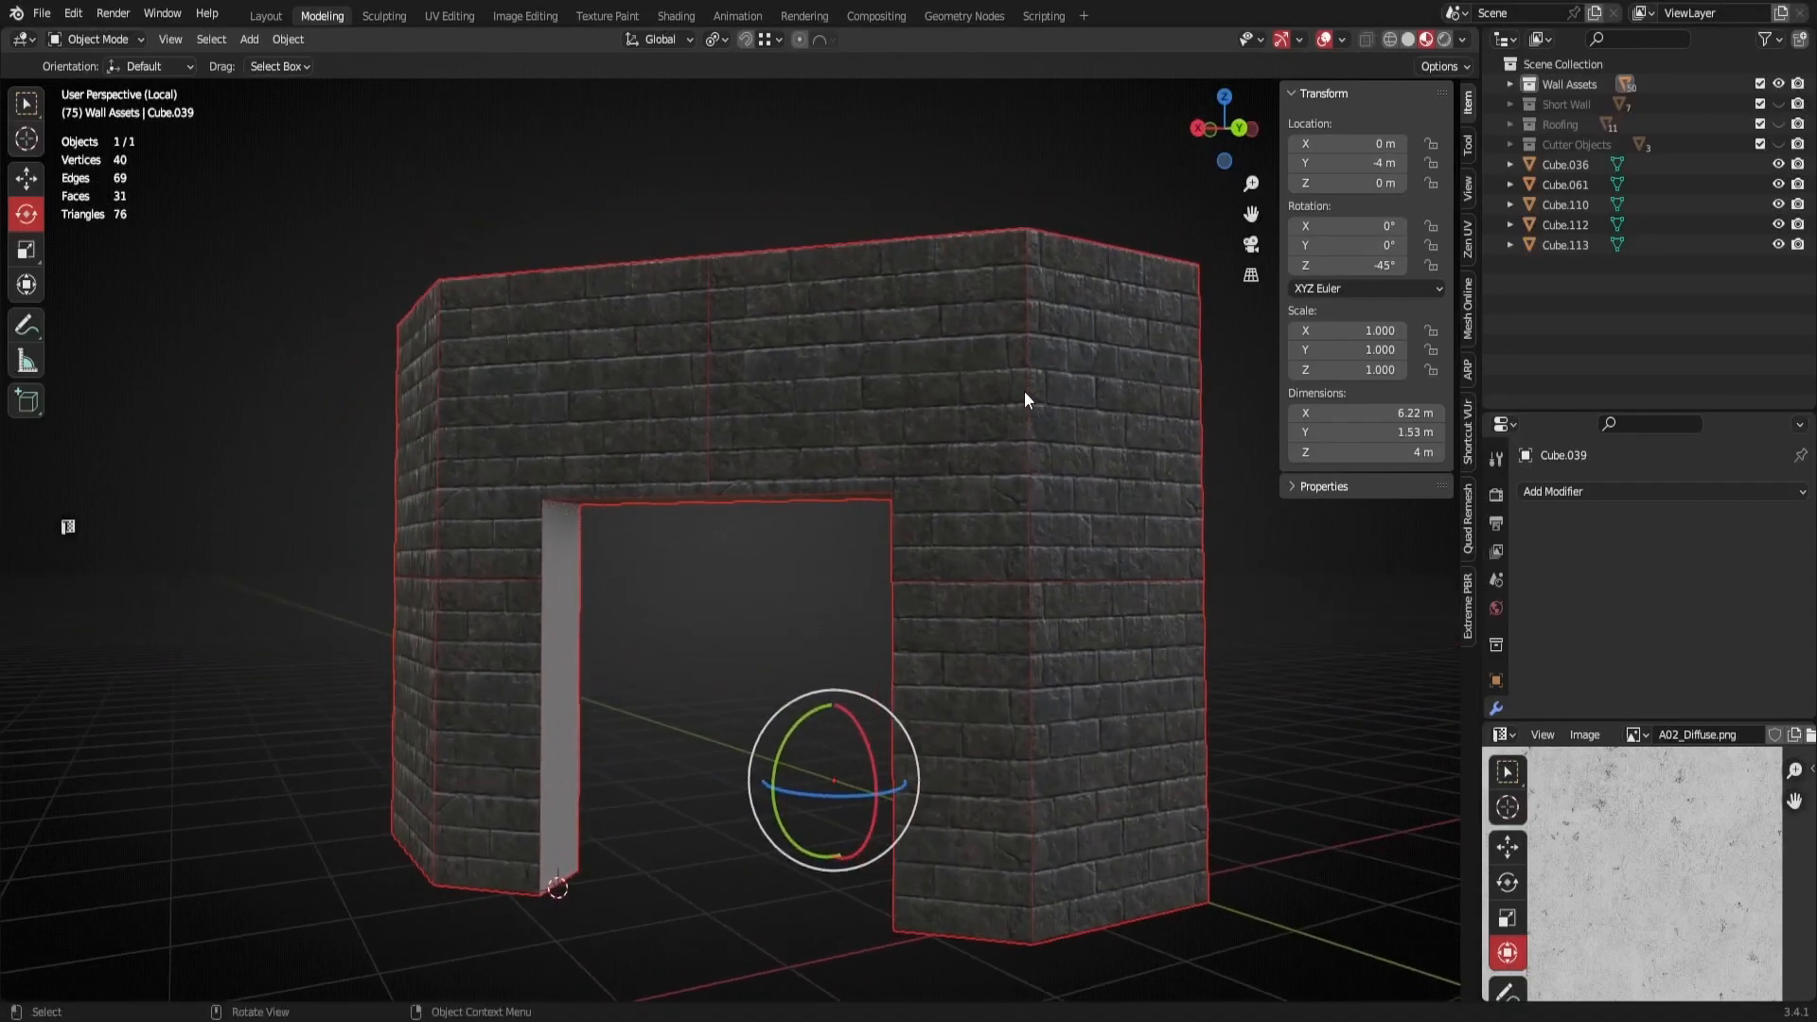
In vertex edit mode, connect one outer top corner of the doorway to the wall's nearest top corner vertex with an edge
key(Tab)
click(949, 376)
middle_drag(950, 376, 837, 535)
ctrl+middle_drag(820, 369, 822, 455)
middle_drag(822, 455, 729, 613)
scroll(832, 567, up, 1)
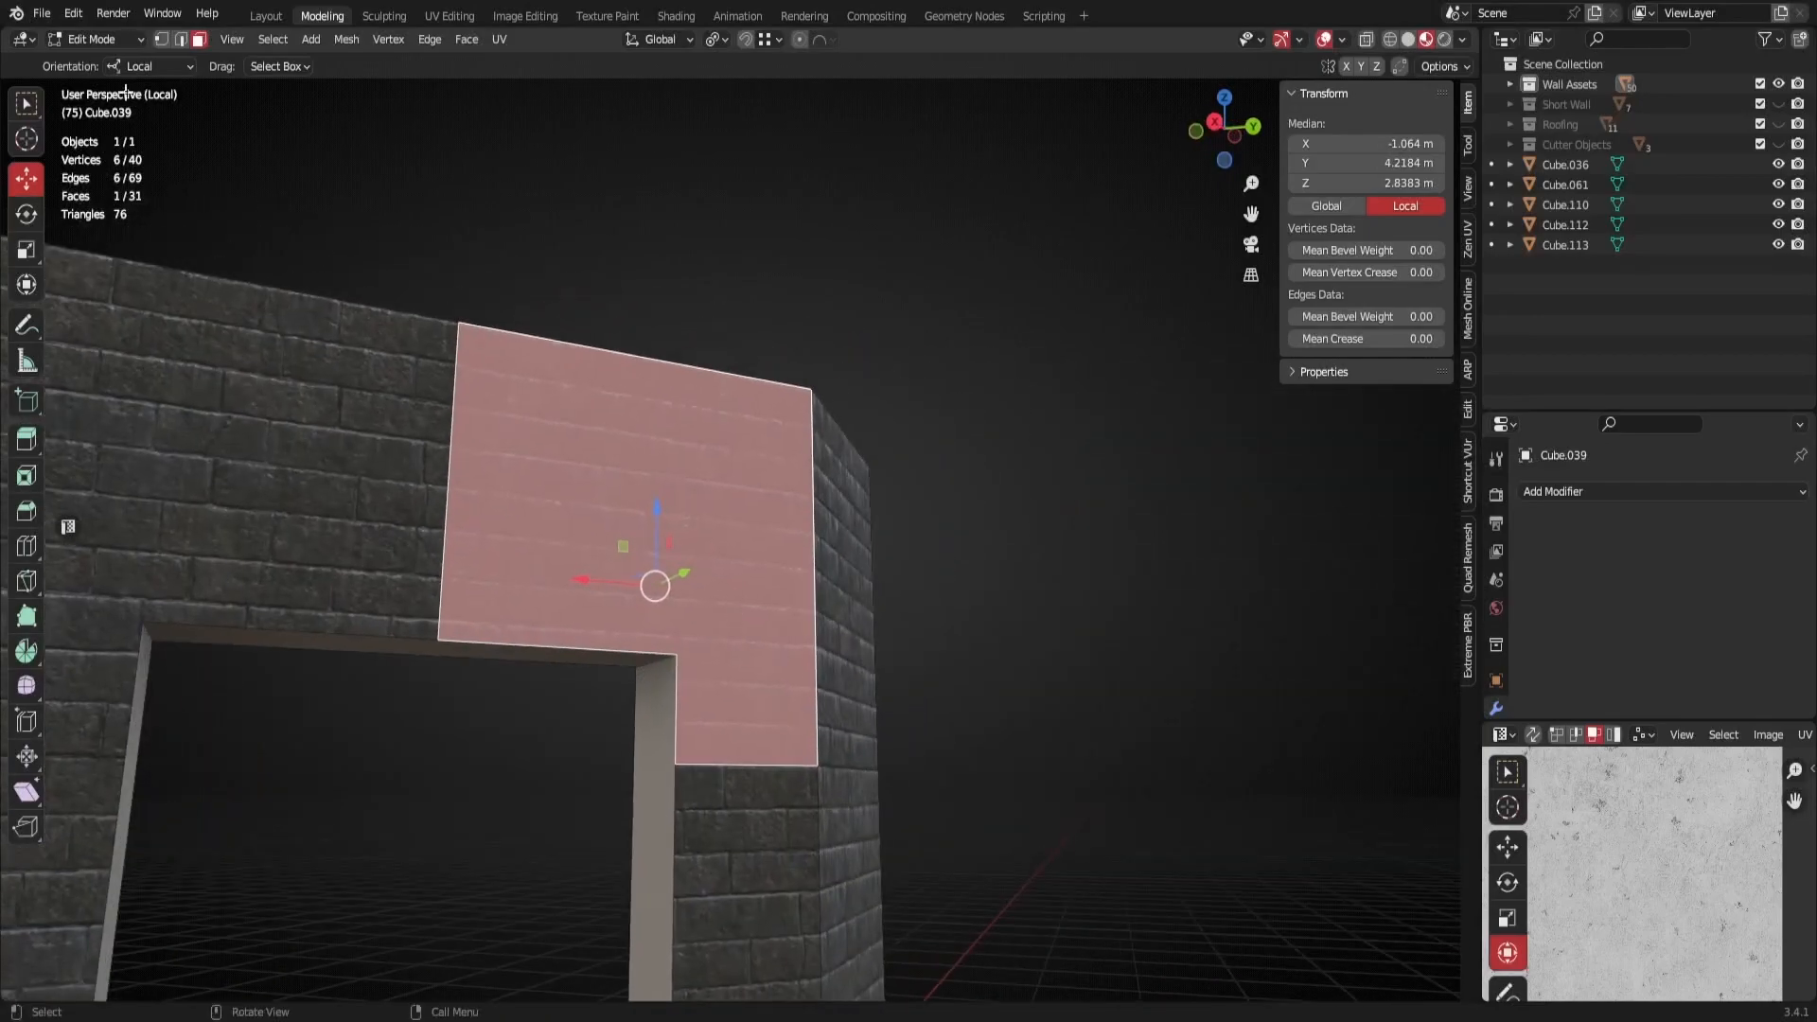
click(161, 42)
middle_drag(860, 513, 674, 611)
click(582, 673)
middle_drag(601, 663, 695, 494)
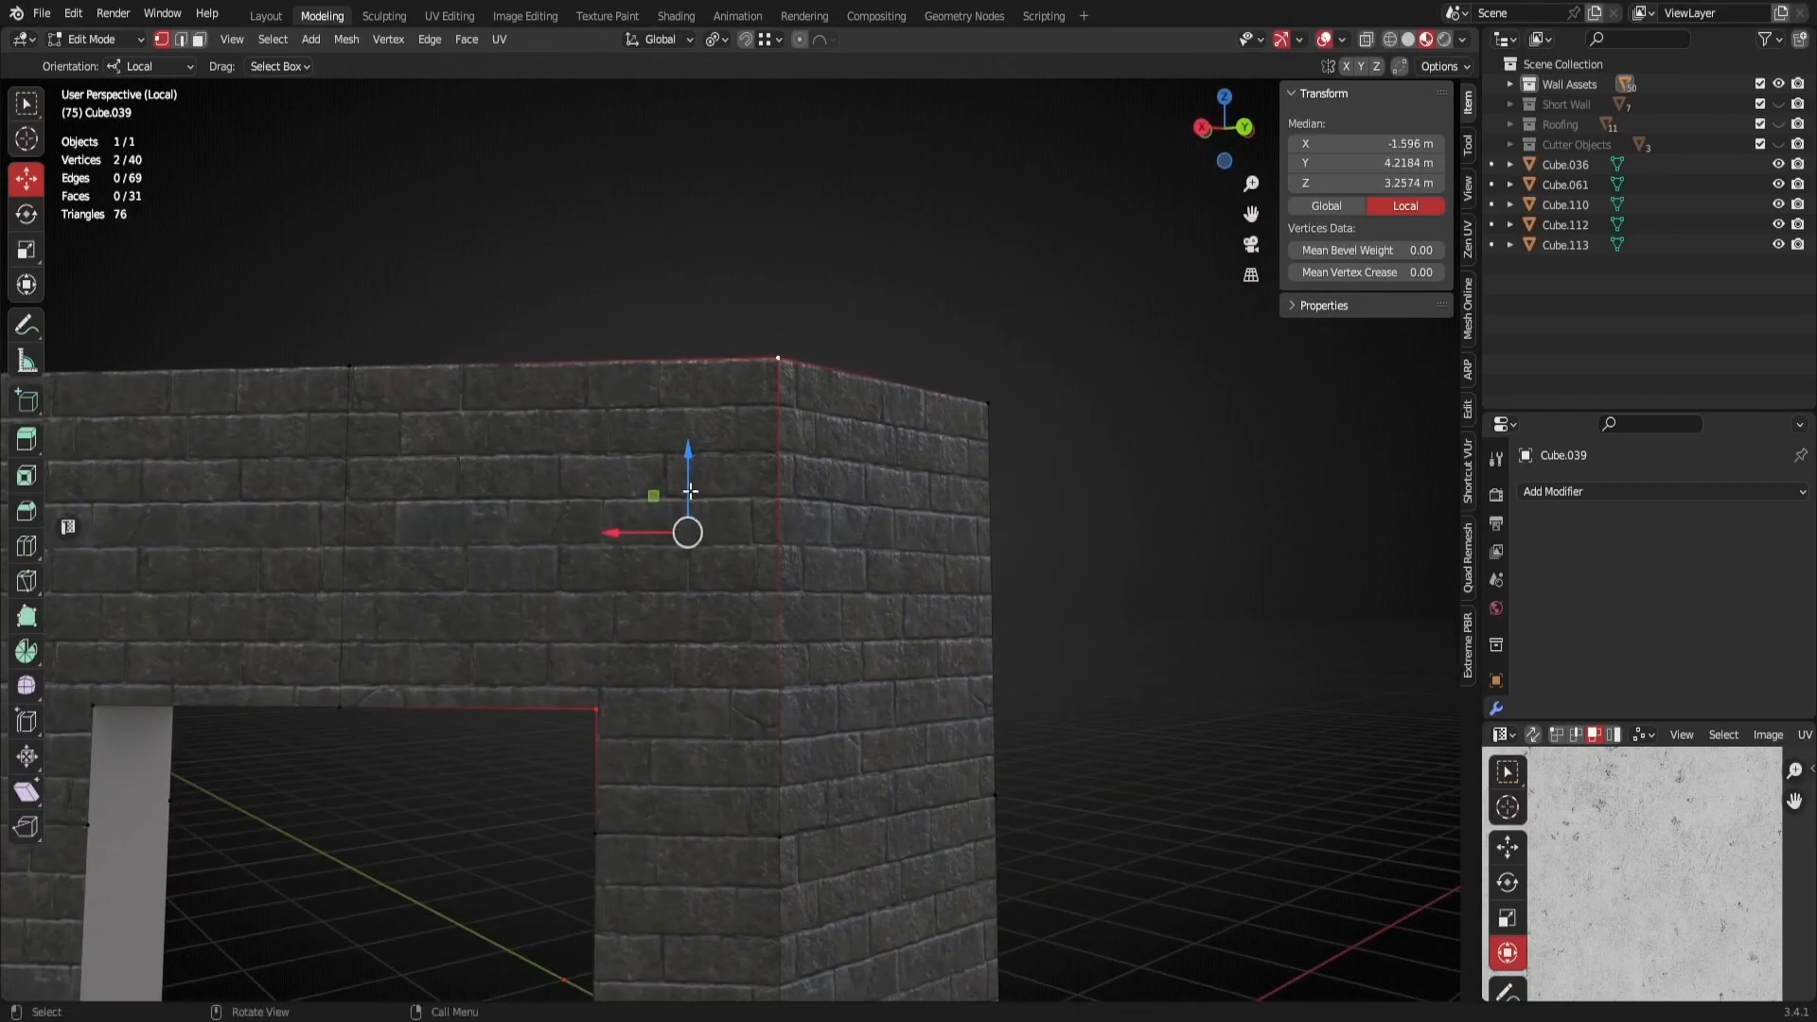
key(j)
On the wall's inner side, connect both top doorway corners to the nearest wall top corner vertices
middle_drag(641, 629, 855, 693)
click(857, 697)
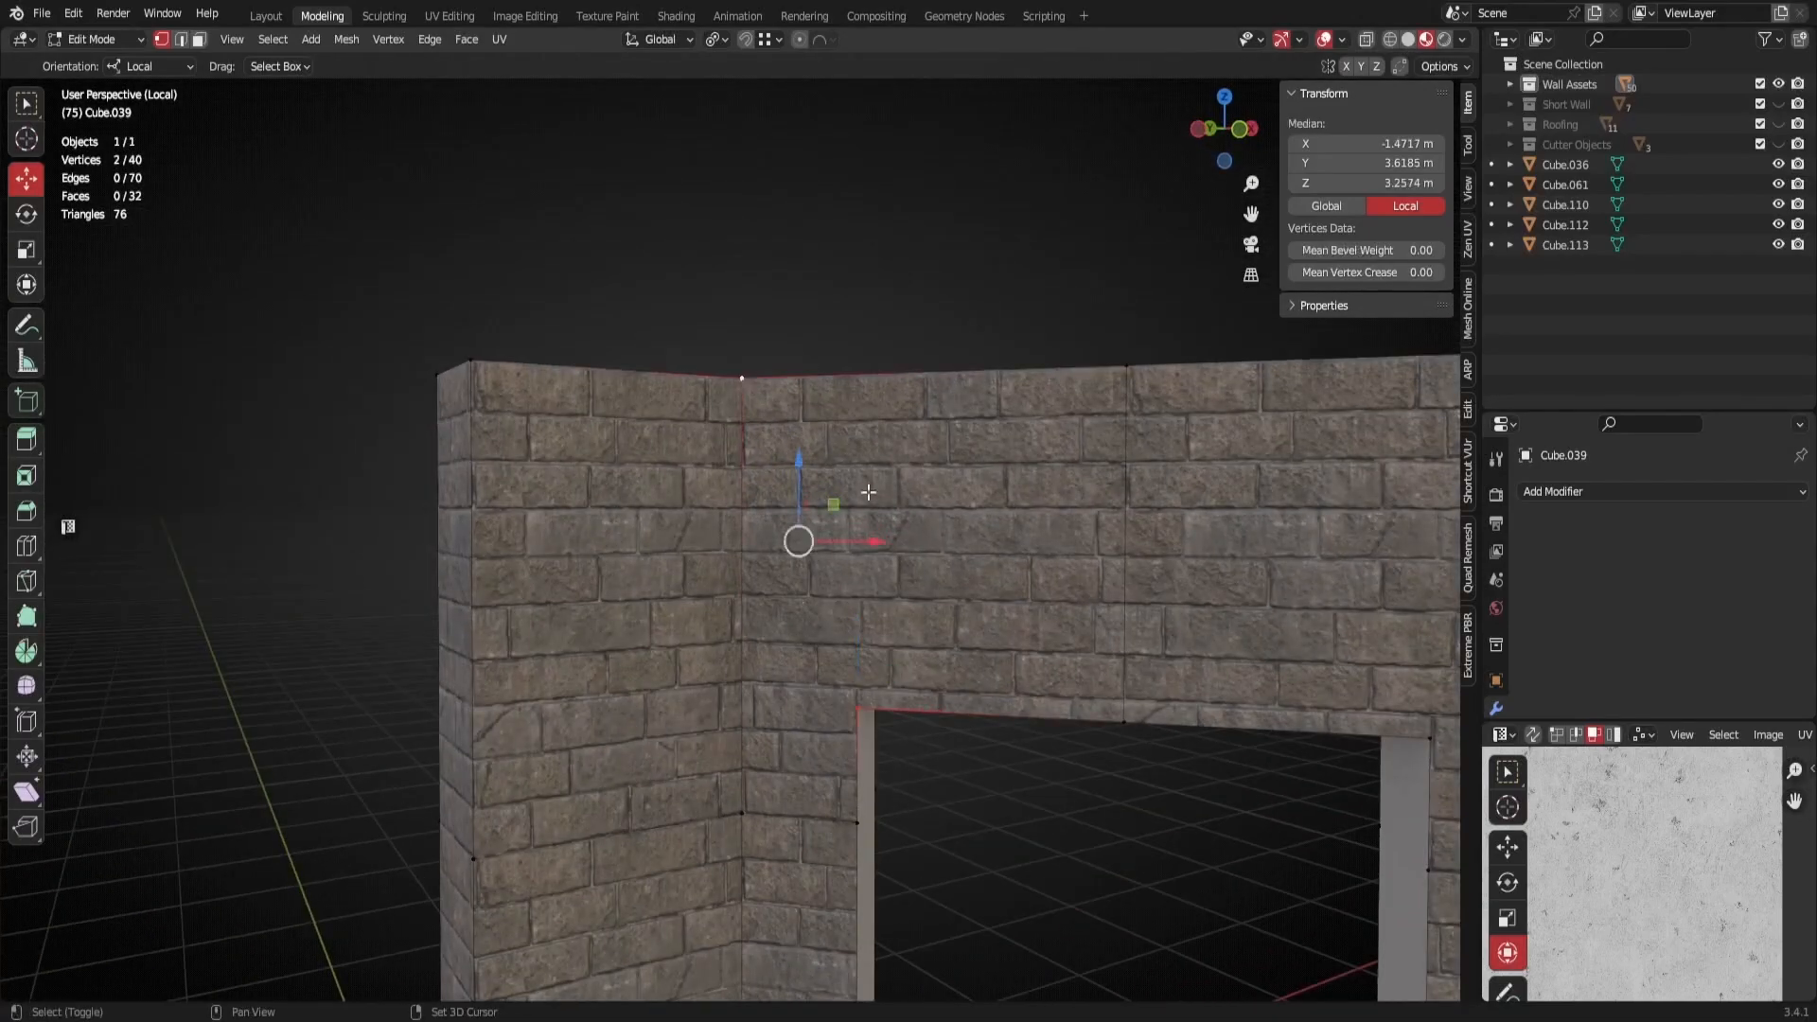
key(j)
middle_drag(1014, 568, 908, 670)
click(908, 673)
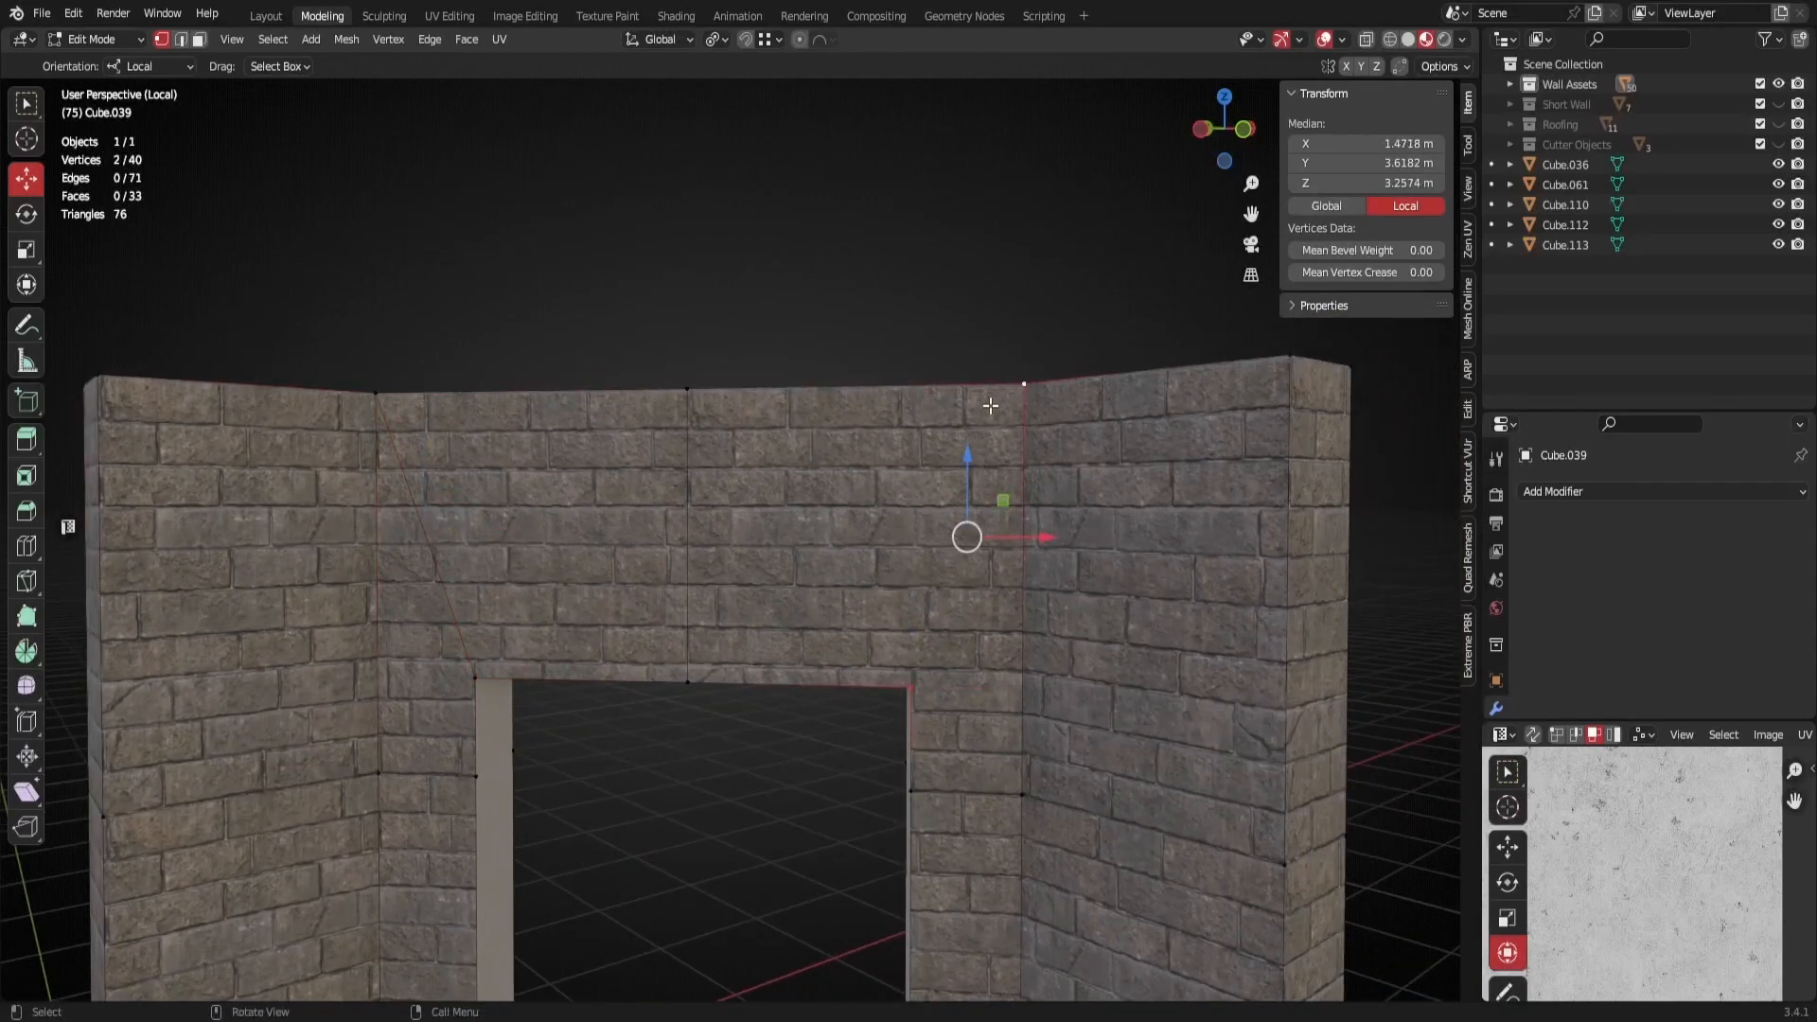
key(j)
Connect the remaining outer top doorway corner to the wall's nearest top corner vertex and clear the selection
middle_drag(997, 554, 795, 637)
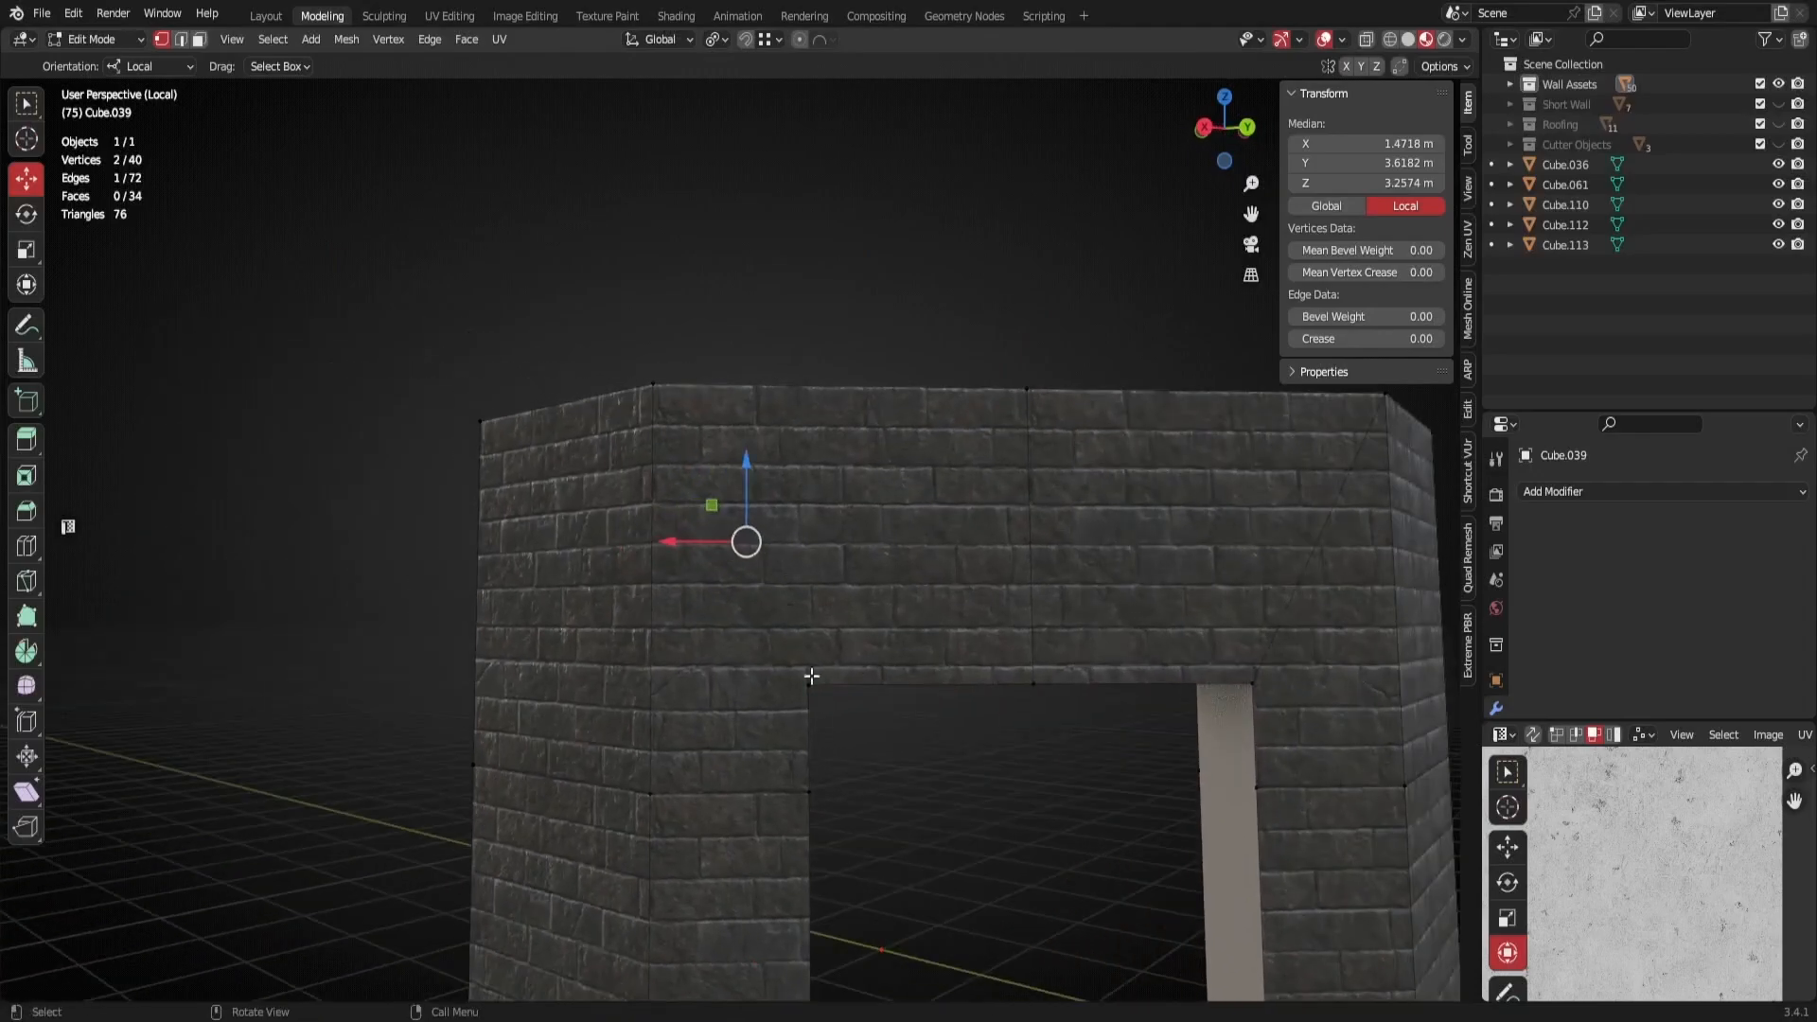
scroll(795, 637, up, 1)
click(825, 725)
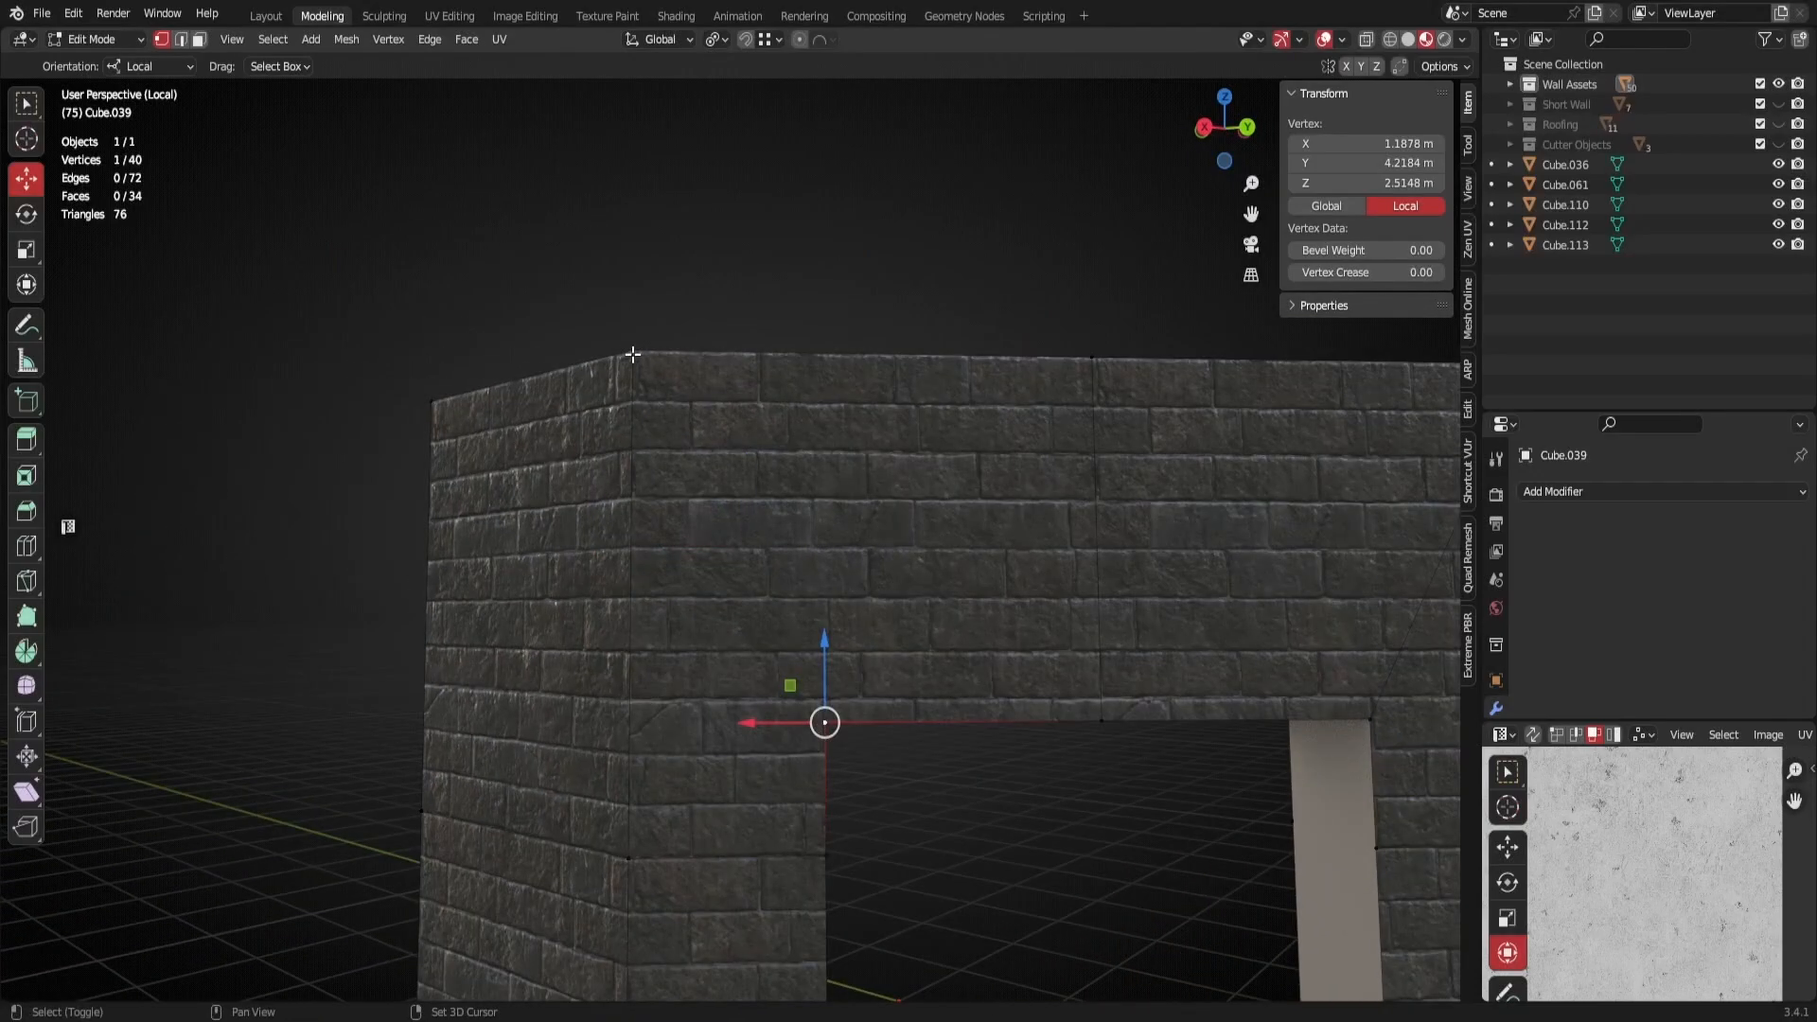
key(j)
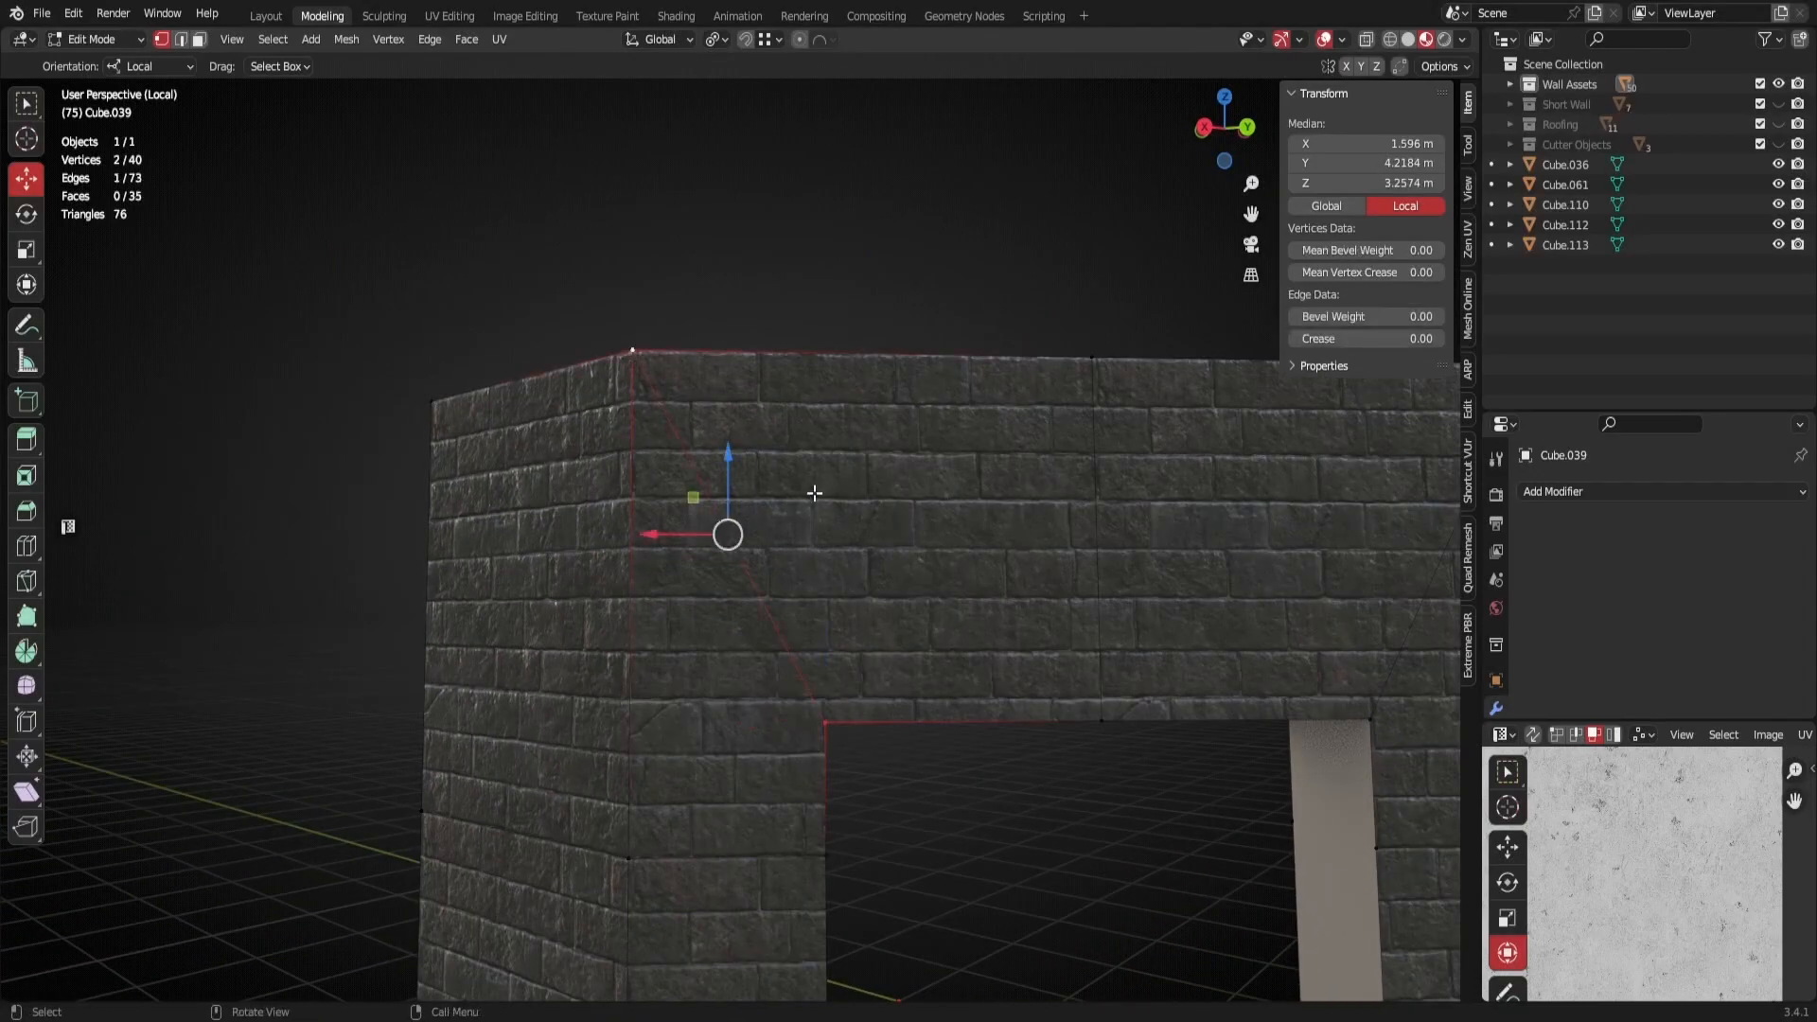
middle_drag(811, 495, 799, 600)
key(alt+a)
Connect the front and back mid-height vertices across both side jambs of the doorway
middle_drag(820, 735, 758, 430)
scroll(678, 482, up, 2)
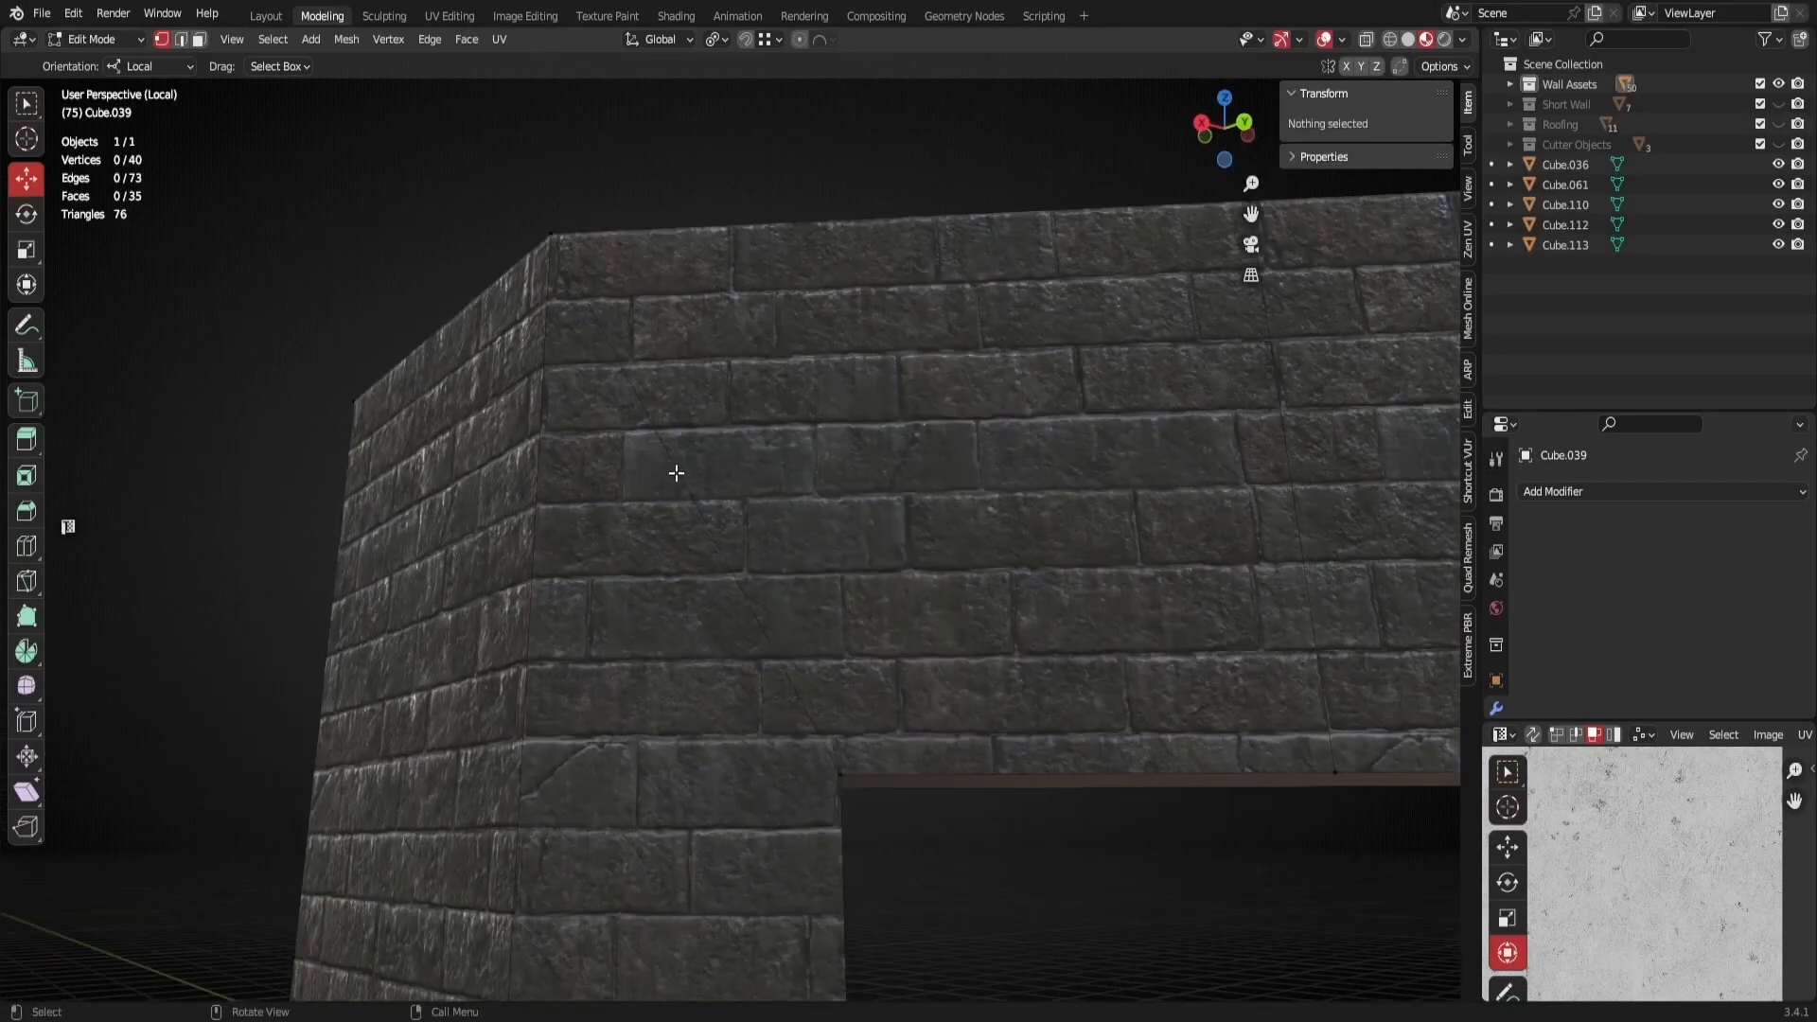
scroll(957, 637, down, 3)
middle_drag(957, 637, 720, 632)
scroll(875, 668, up, 2)
click(723, 620)
middle_drag(866, 759, 811, 660)
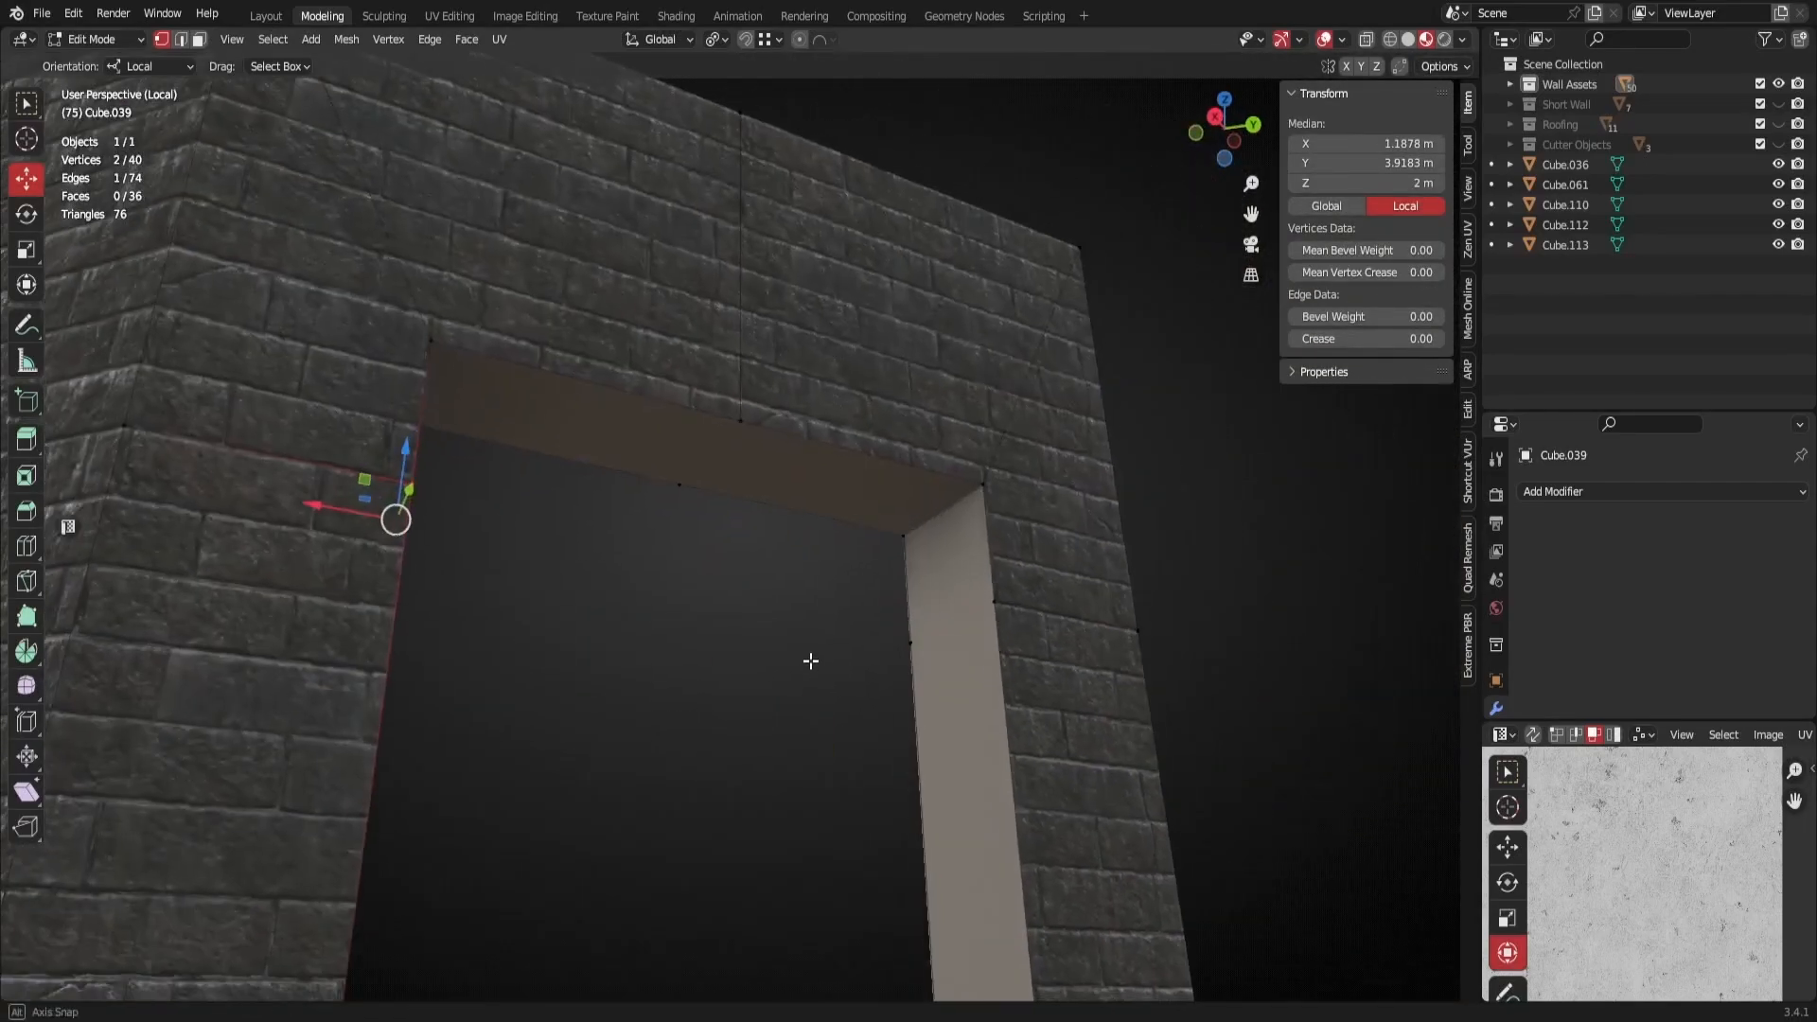
click(912, 645)
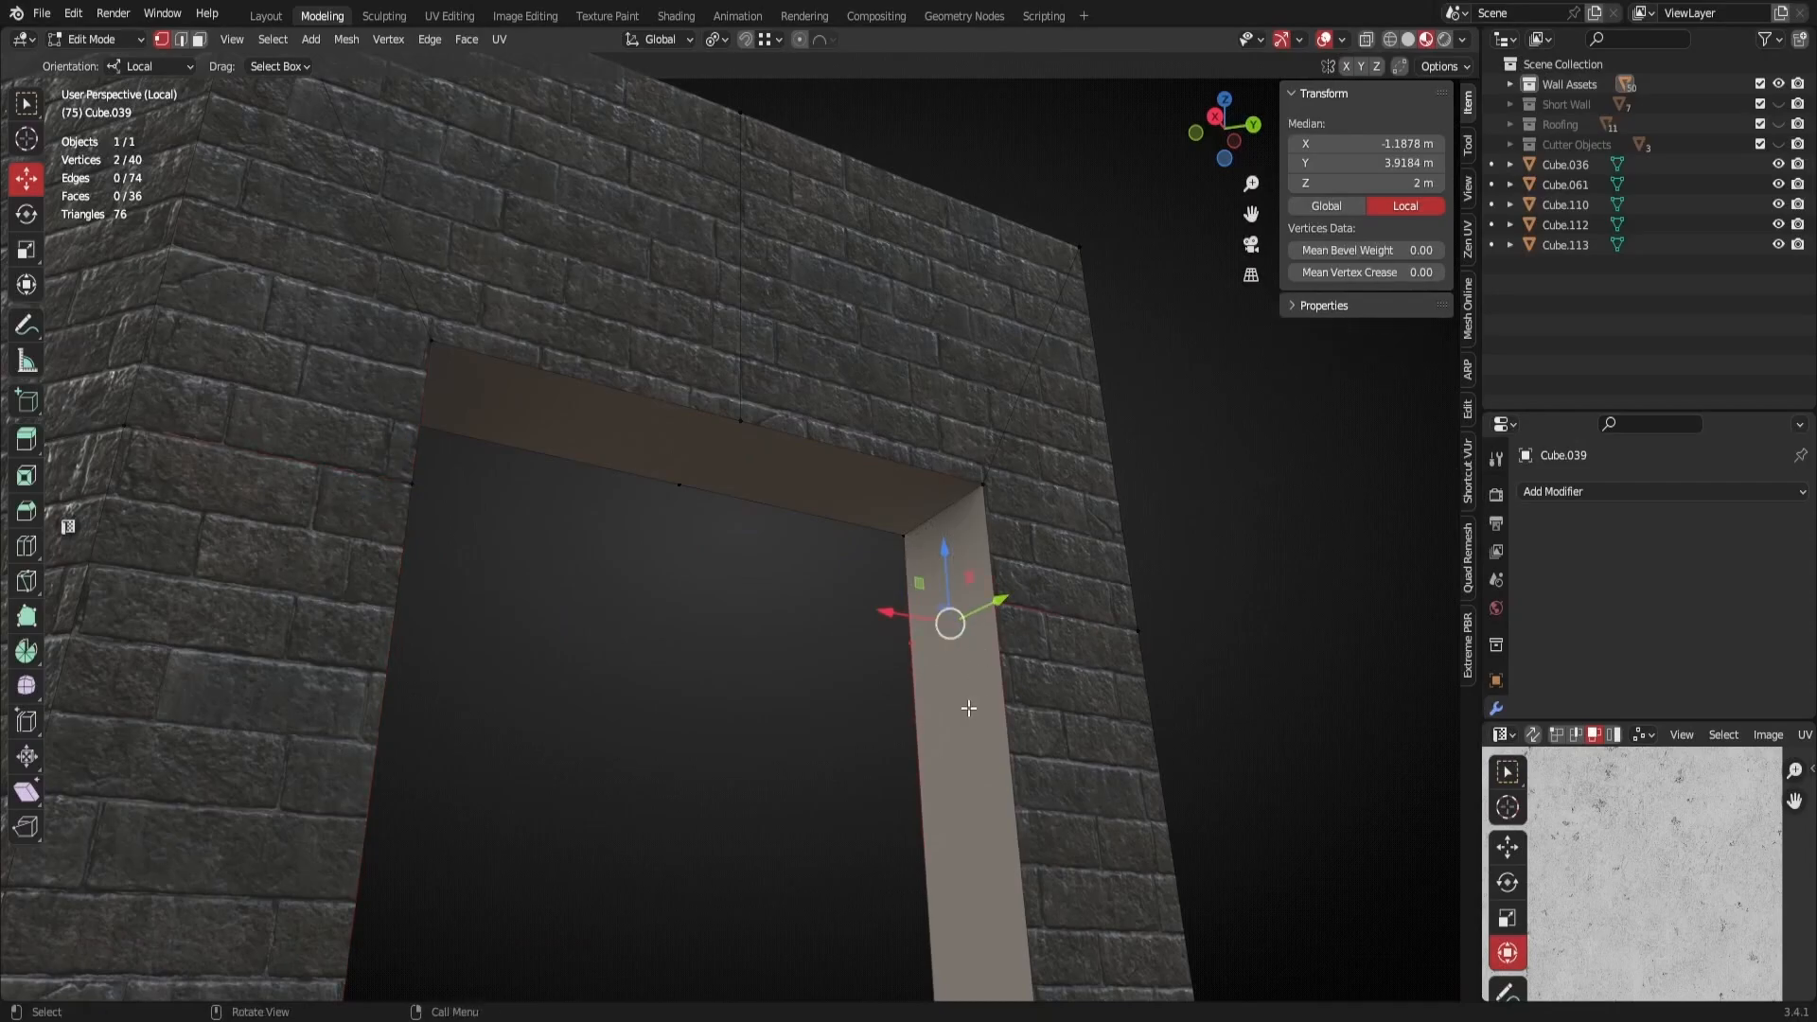
key(j)
Connect the front and back middle vertices across the underside of the doorway's top
middle_drag(968, 708, 882, 632)
click(662, 468)
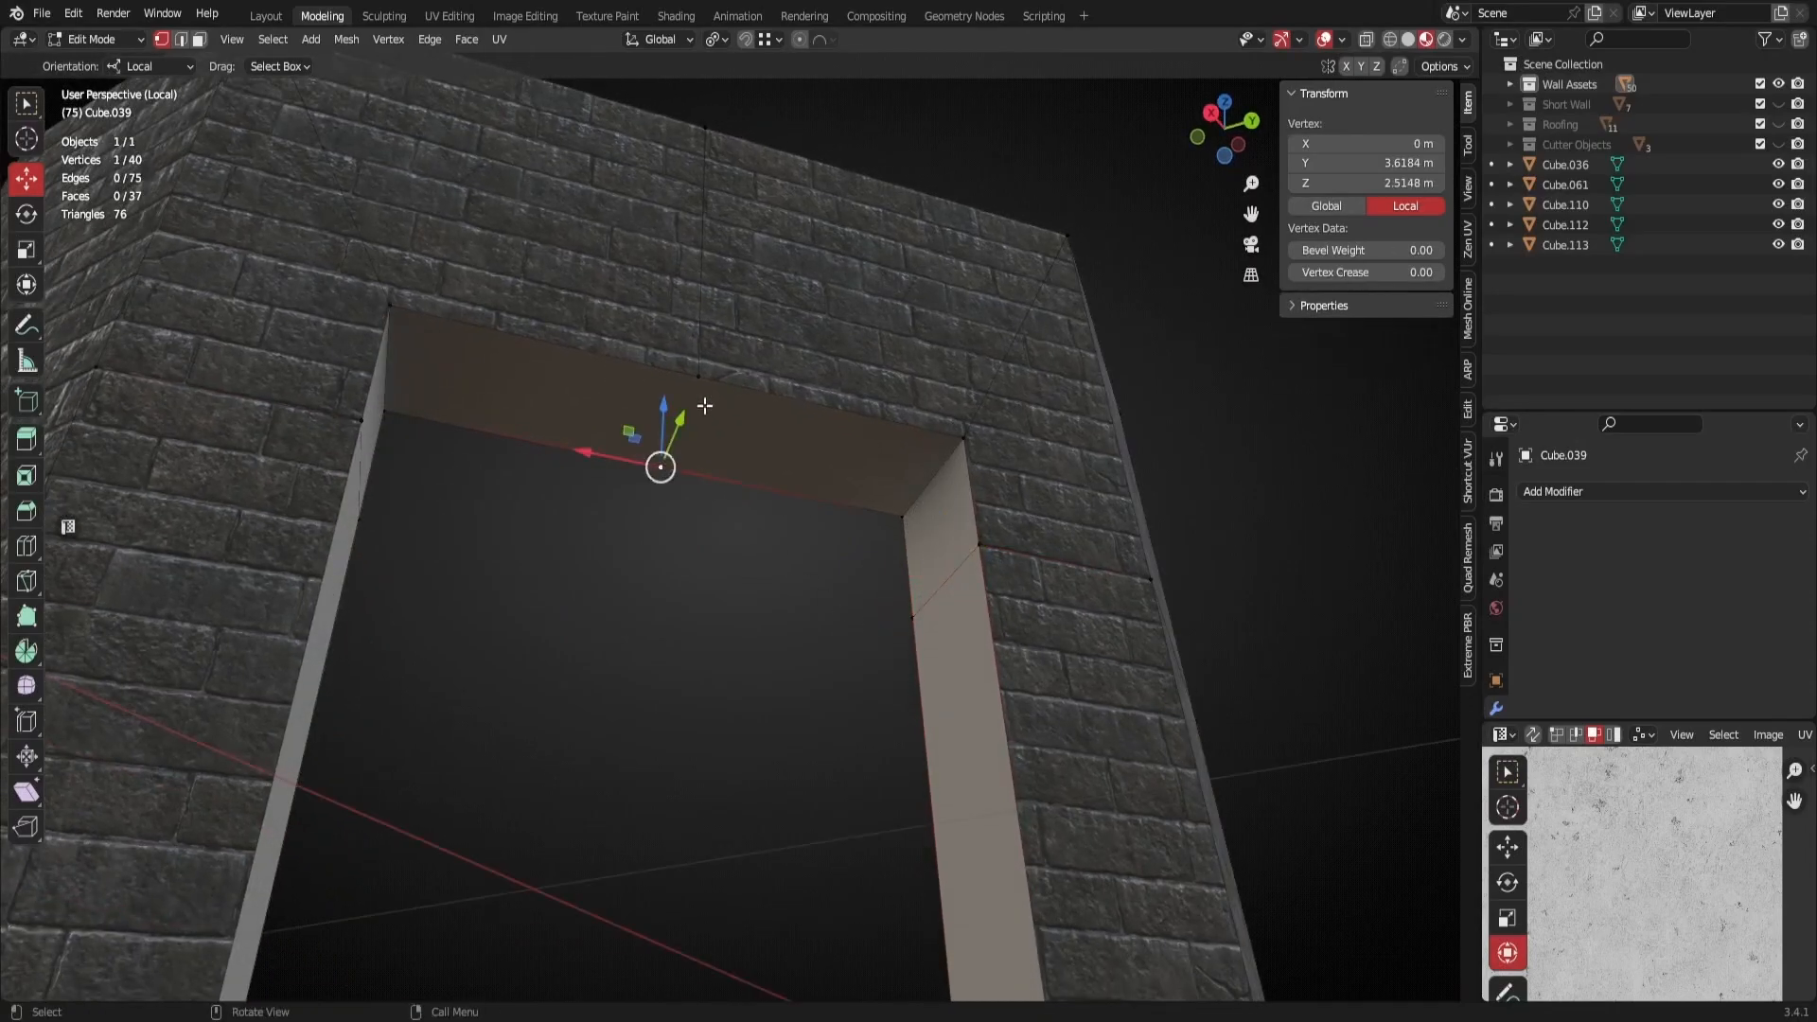
scroll(746, 498, down, 3)
middle_drag(783, 524, 769, 626)
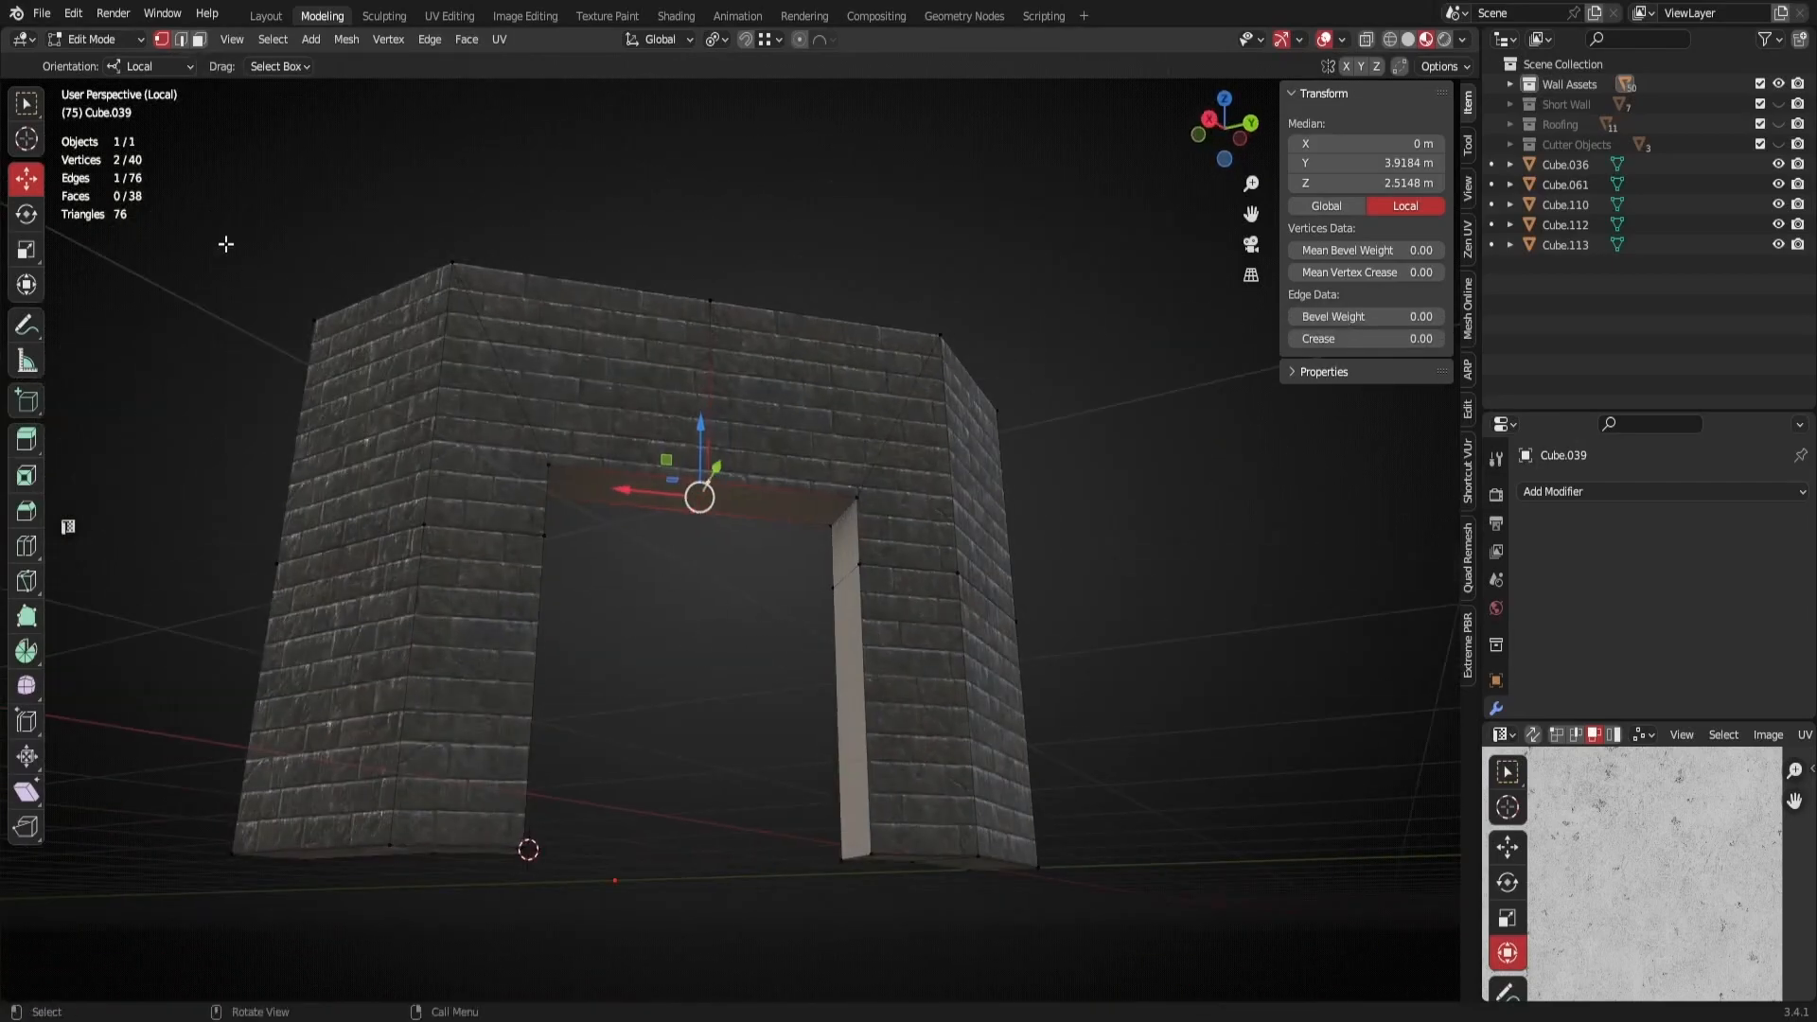
In face select mode, pick the wall faces around the doorway one by one to check how they are split
click(198, 40)
middle_drag(663, 833, 715, 855)
scroll(715, 855, up, 2)
shift+middle_drag(653, 786, 697, 802)
click(725, 491)
middle_drag(723, 491, 740, 736)
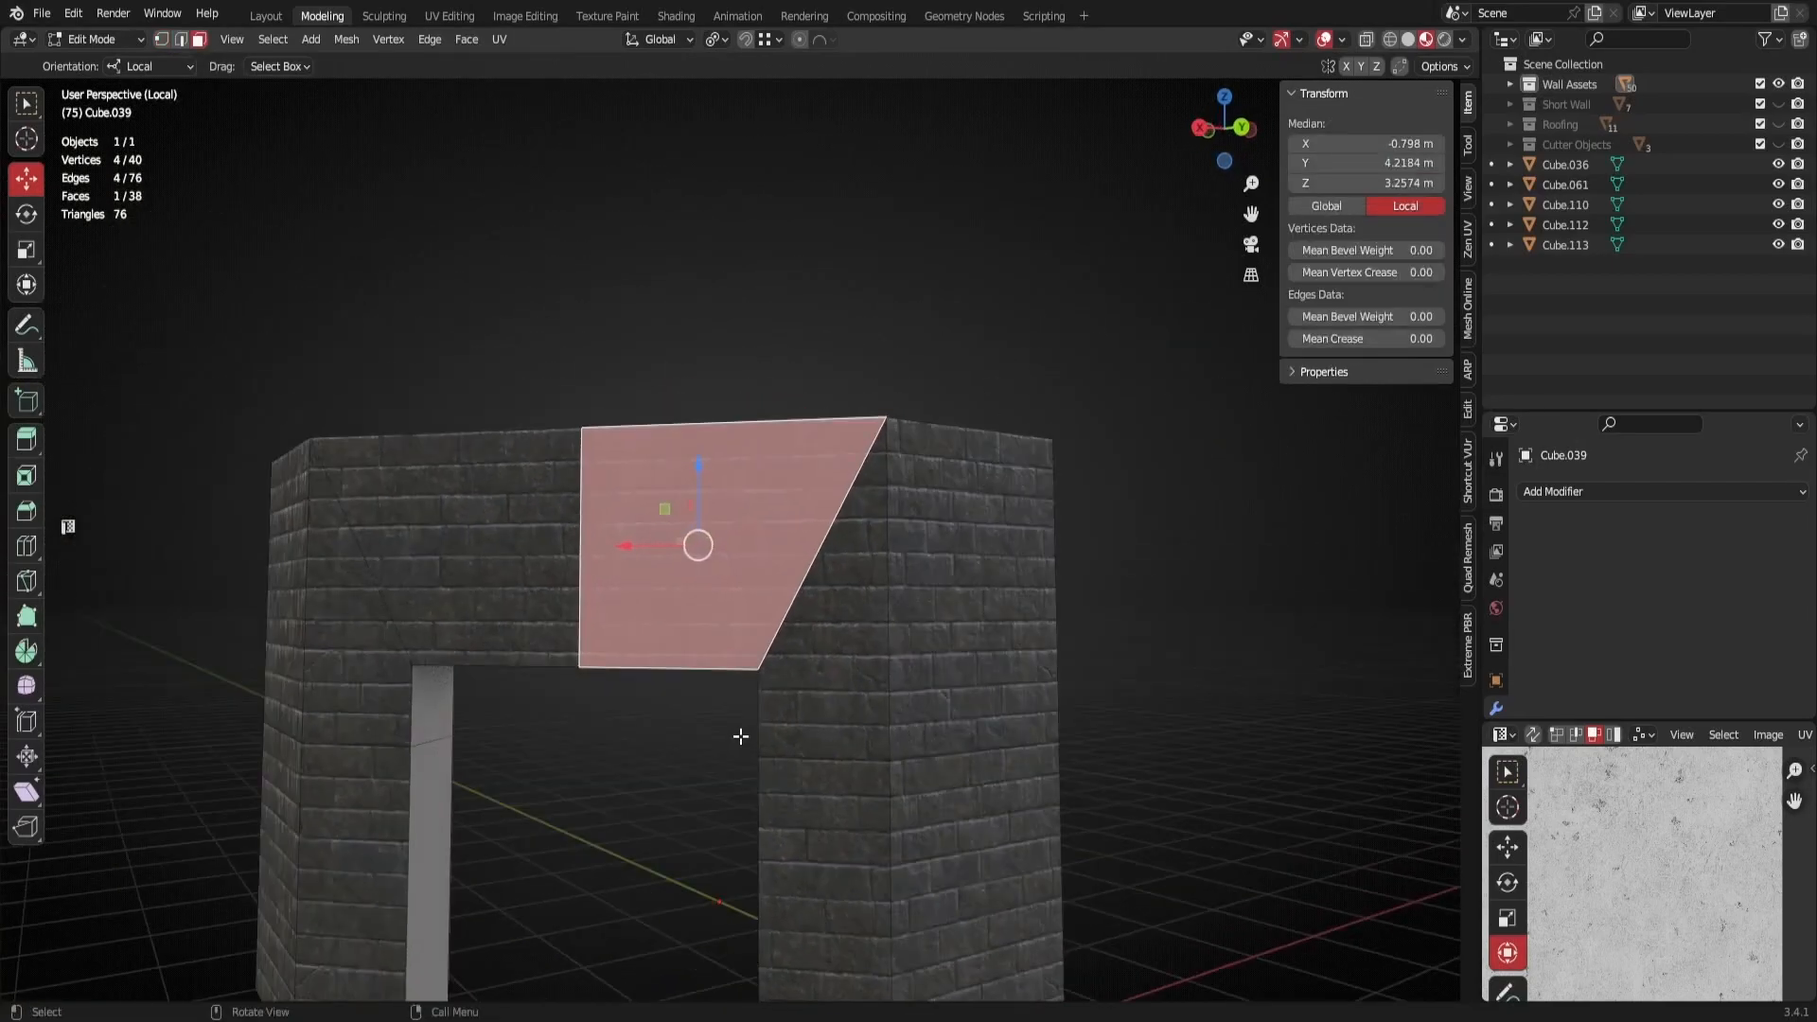
click(829, 616)
middle_drag(830, 618, 889, 763)
click(854, 773)
click(514, 449)
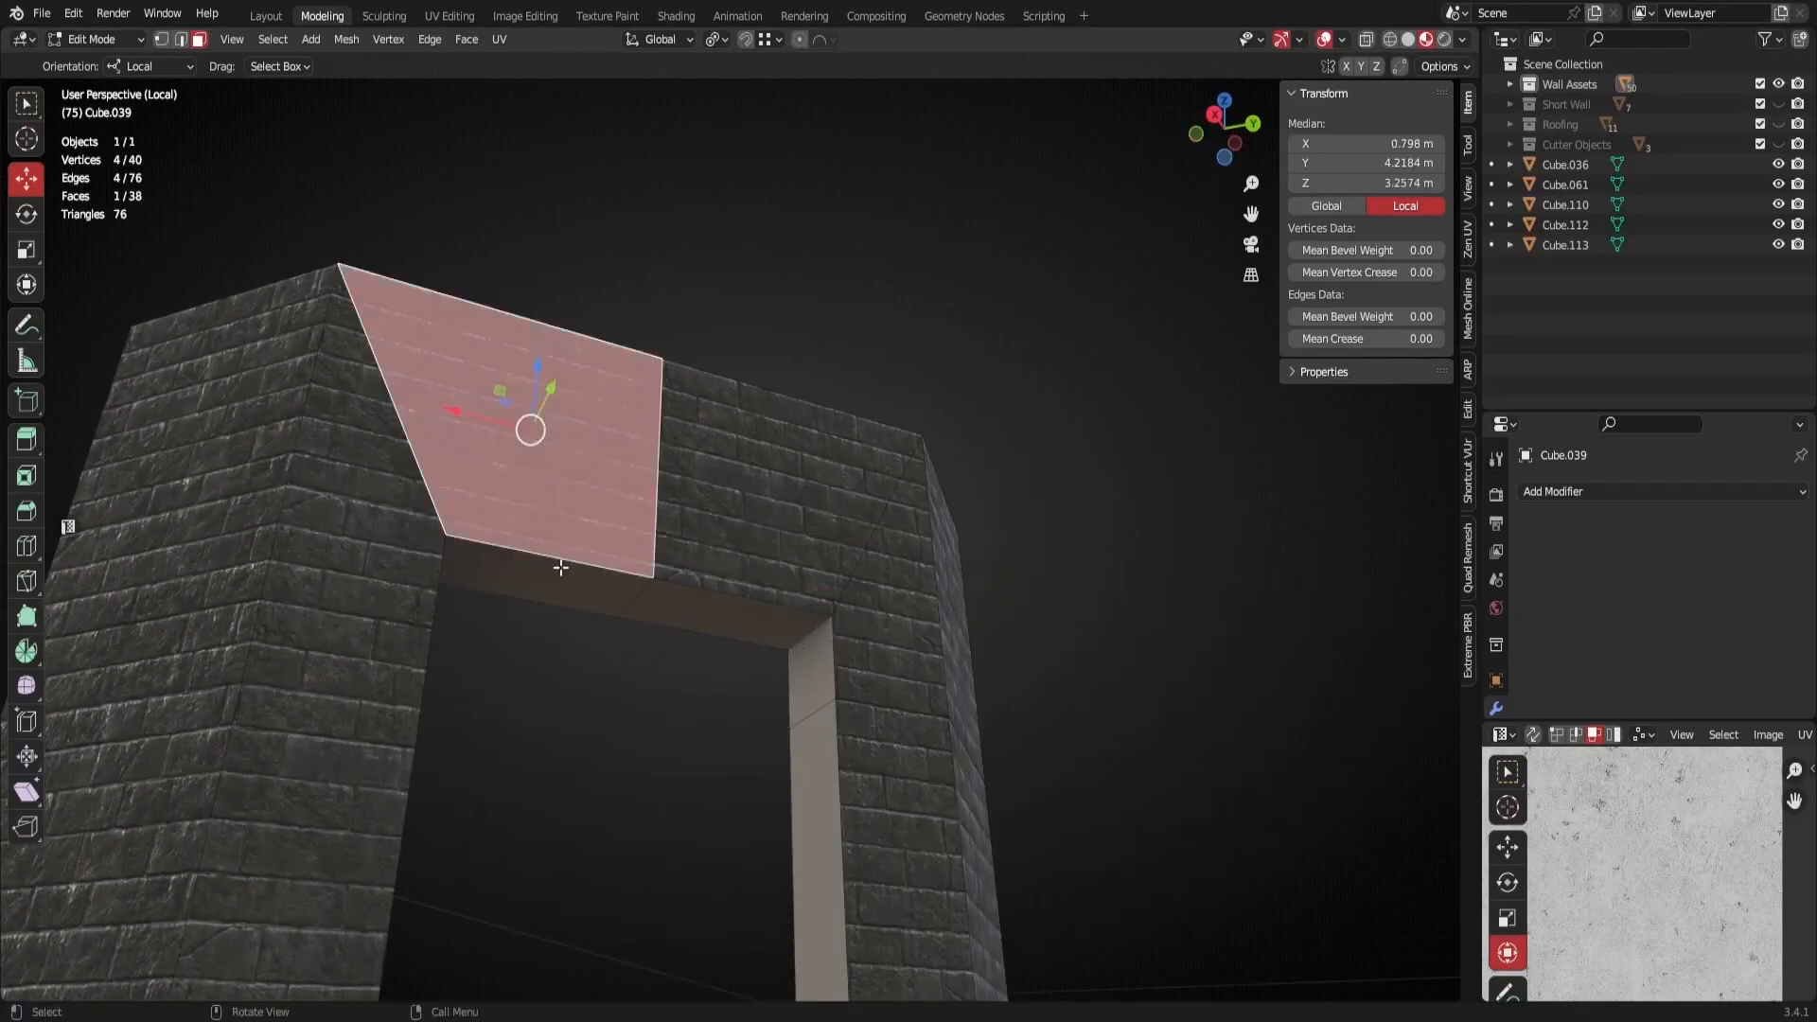
middle_drag(542, 532, 367, 625)
click(367, 625)
middle_drag(324, 796, 632, 811)
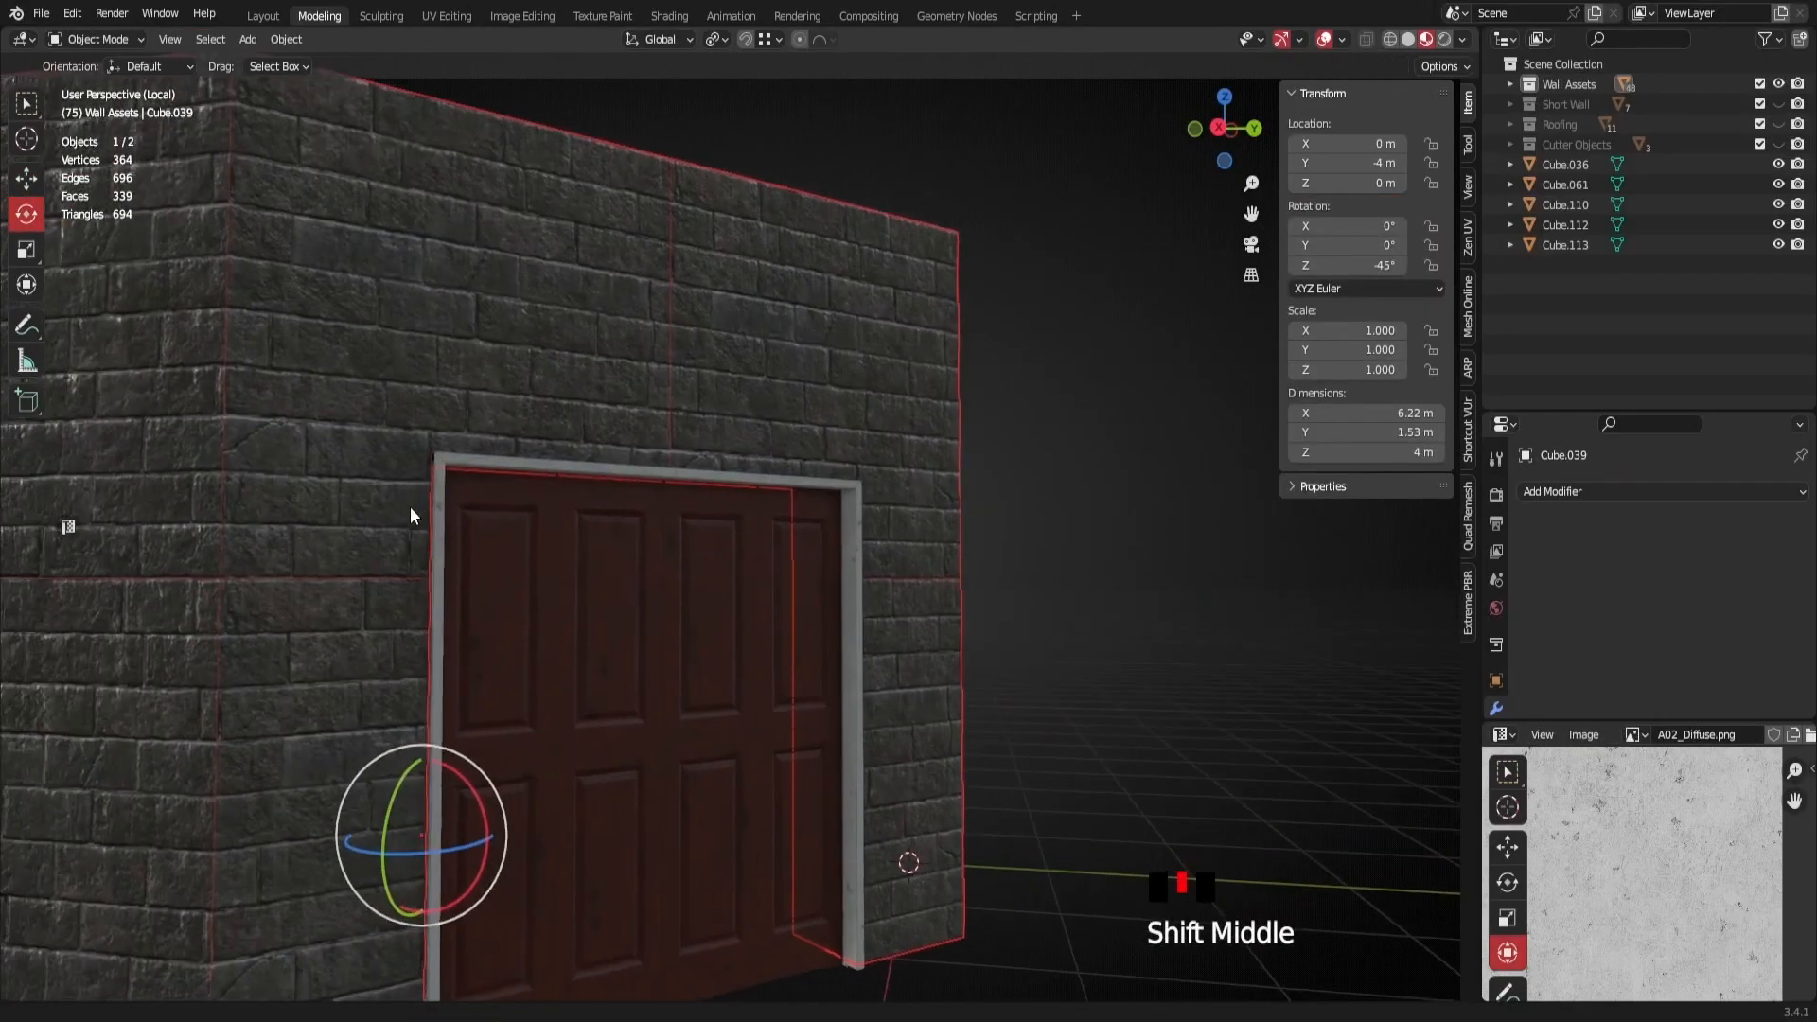
Select the double door in the doorway and set its origin to its geometry
shift+middle_drag(411, 508, 871, 536)
scroll(842, 562, down, 3)
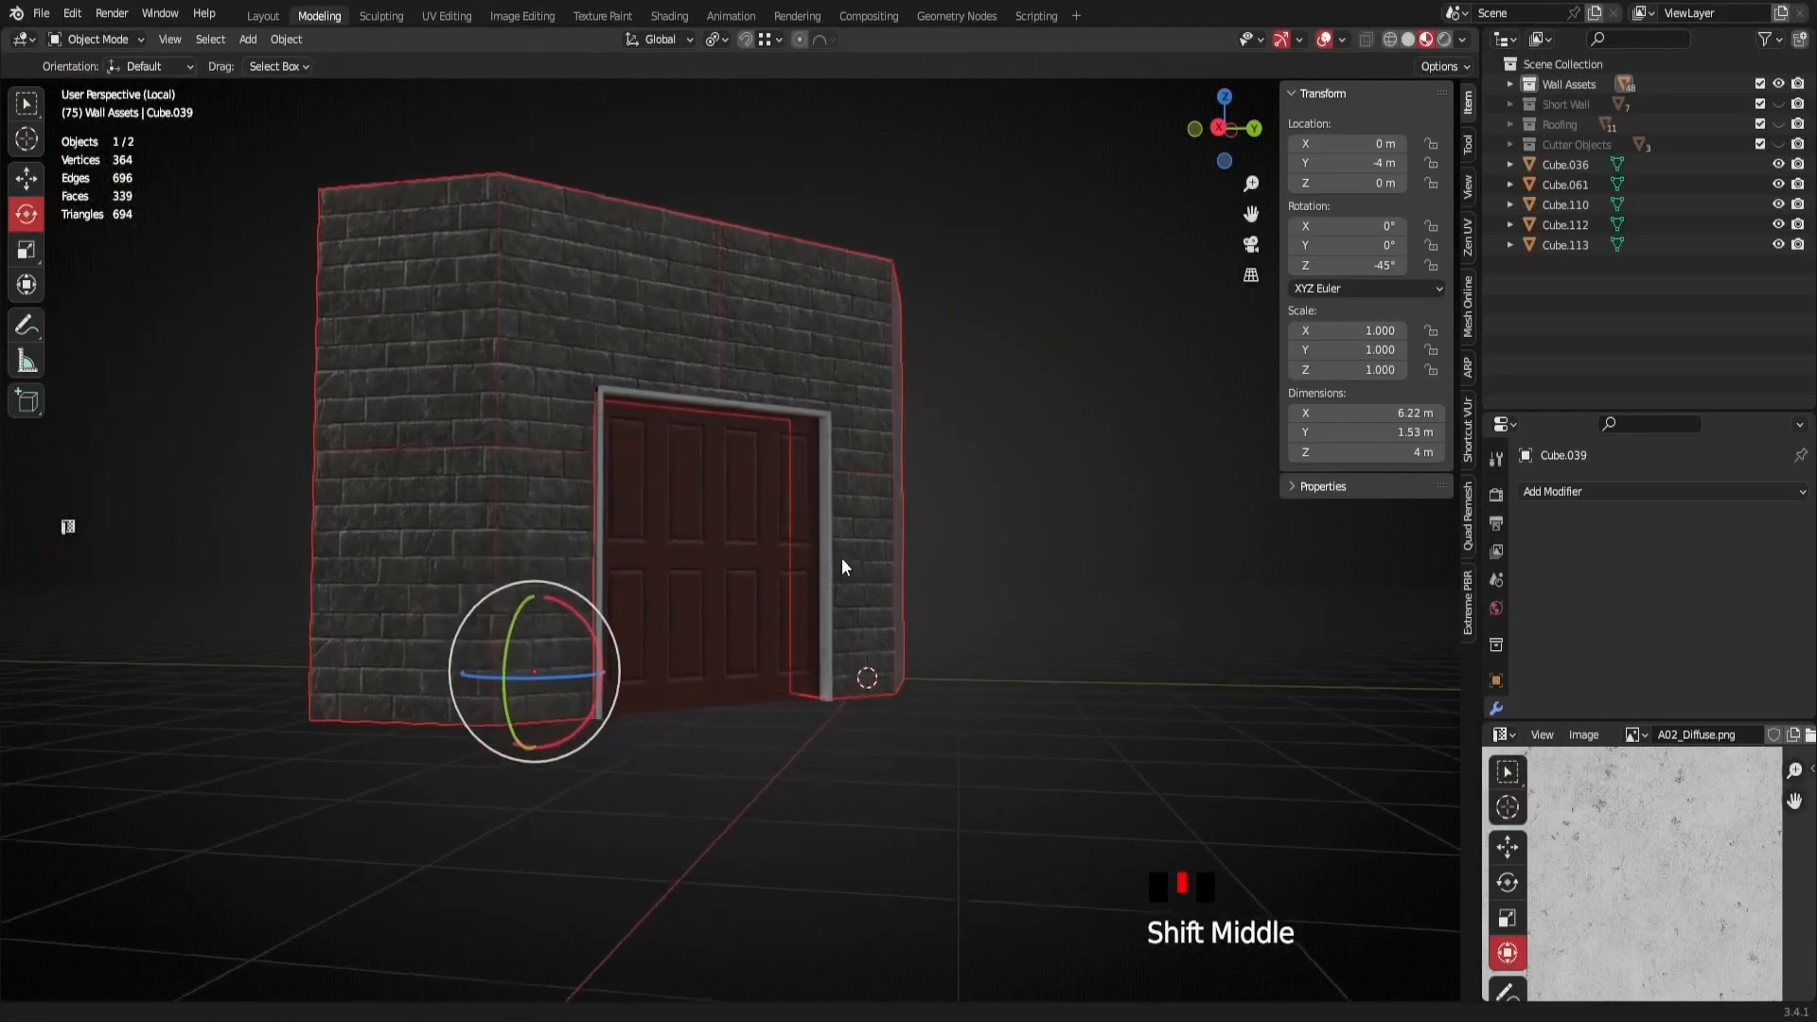
scroll(812, 406, up, 3)
click(881, 331)
shift+middle_drag(880, 332, 685, 629)
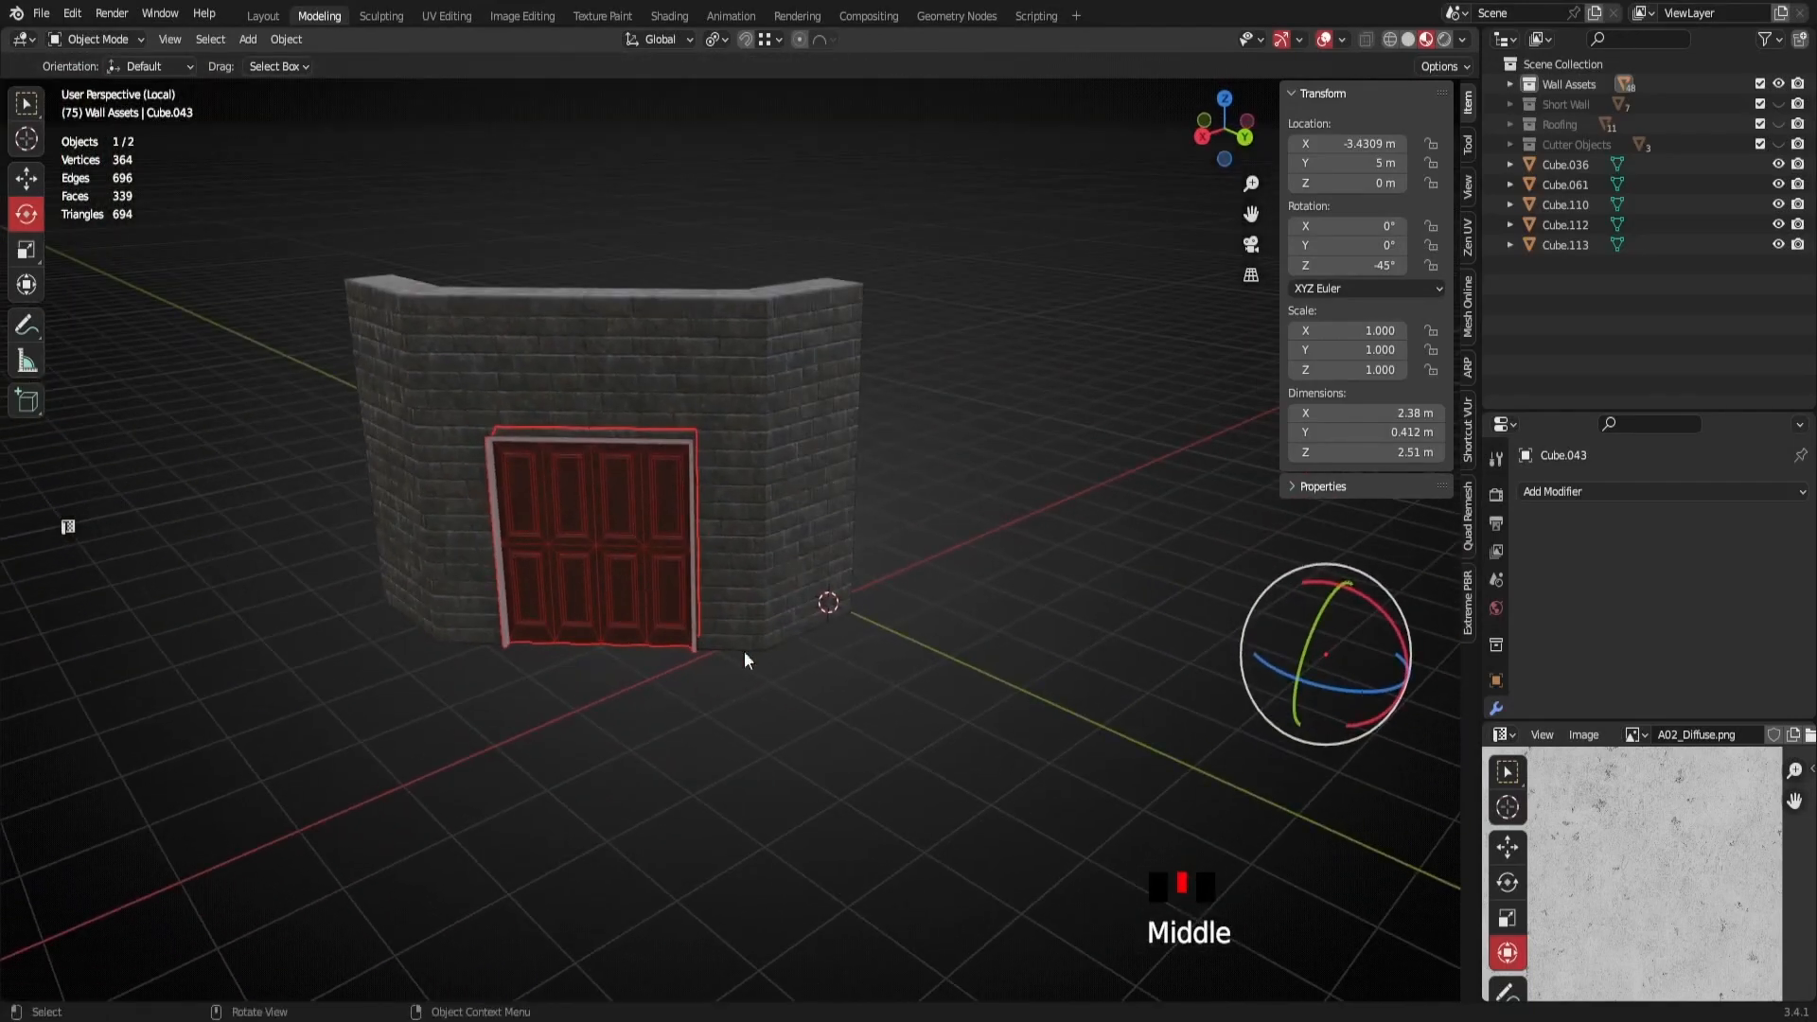
middle_drag(1329, 650, 770, 683)
right_click(717, 608)
mouse_move(717, 608)
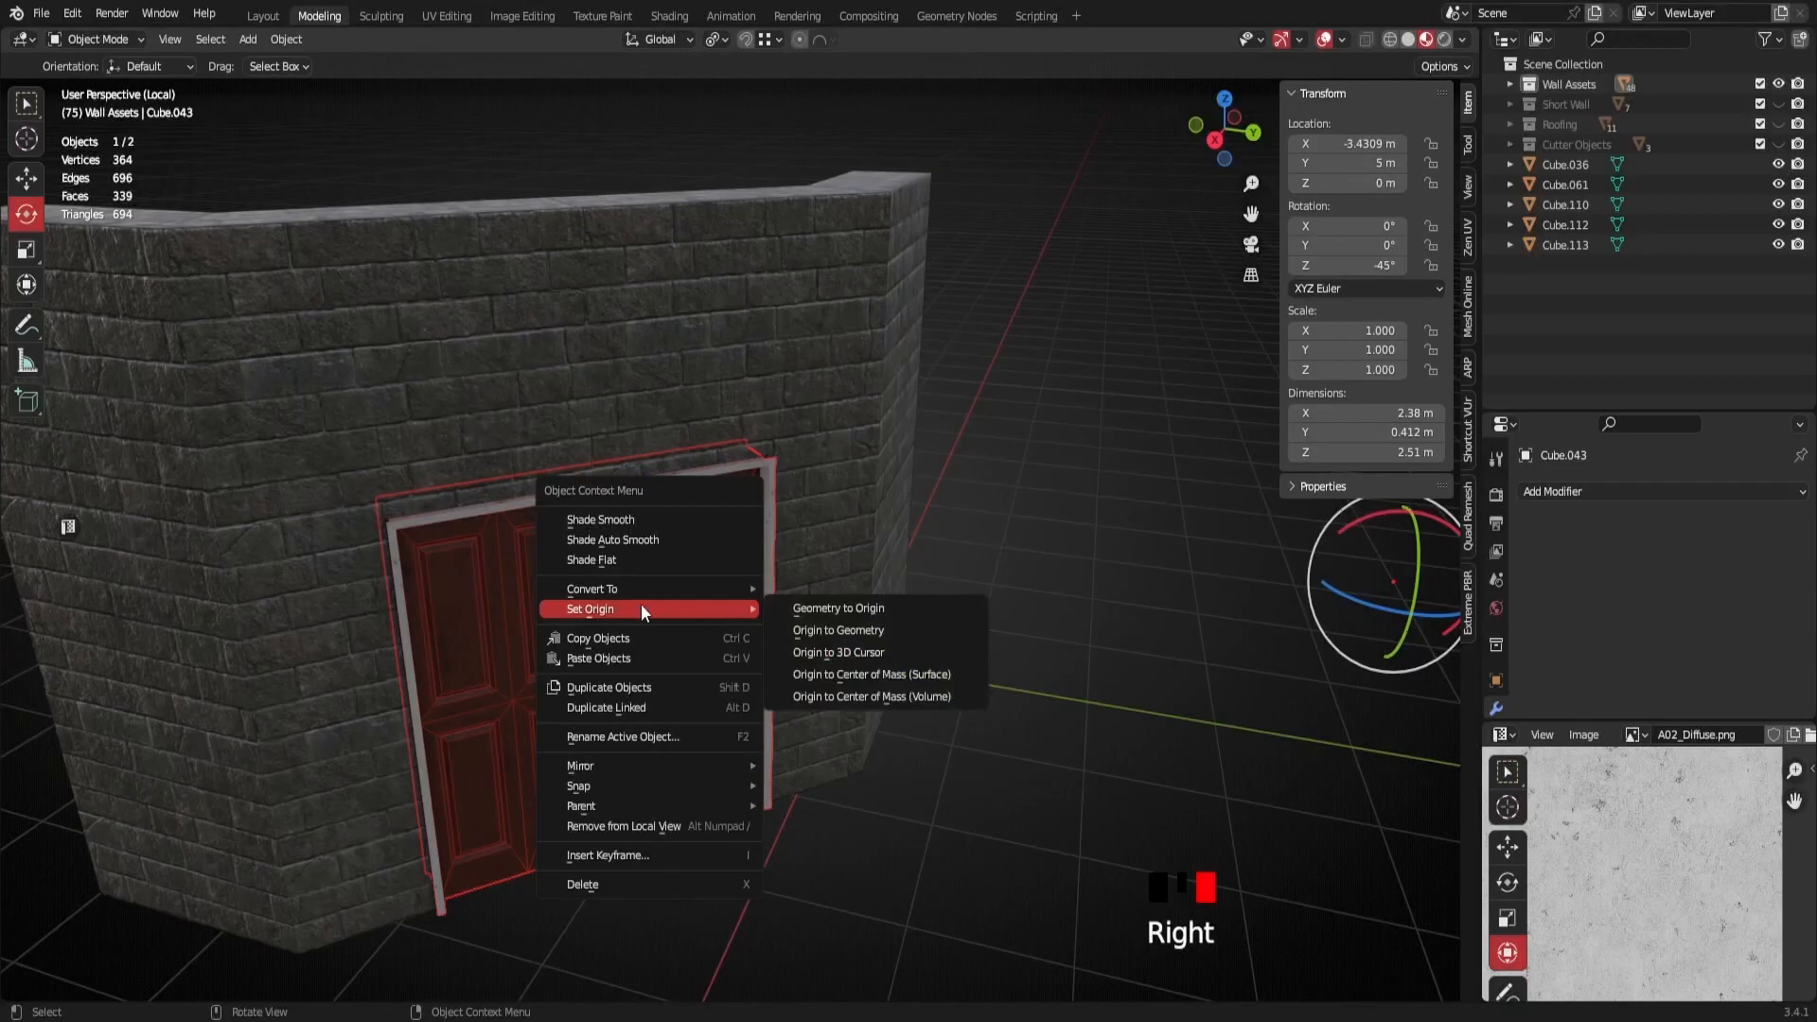
click(850, 630)
middle_drag(850, 630, 796, 554)
scroll(746, 521, up, 3)
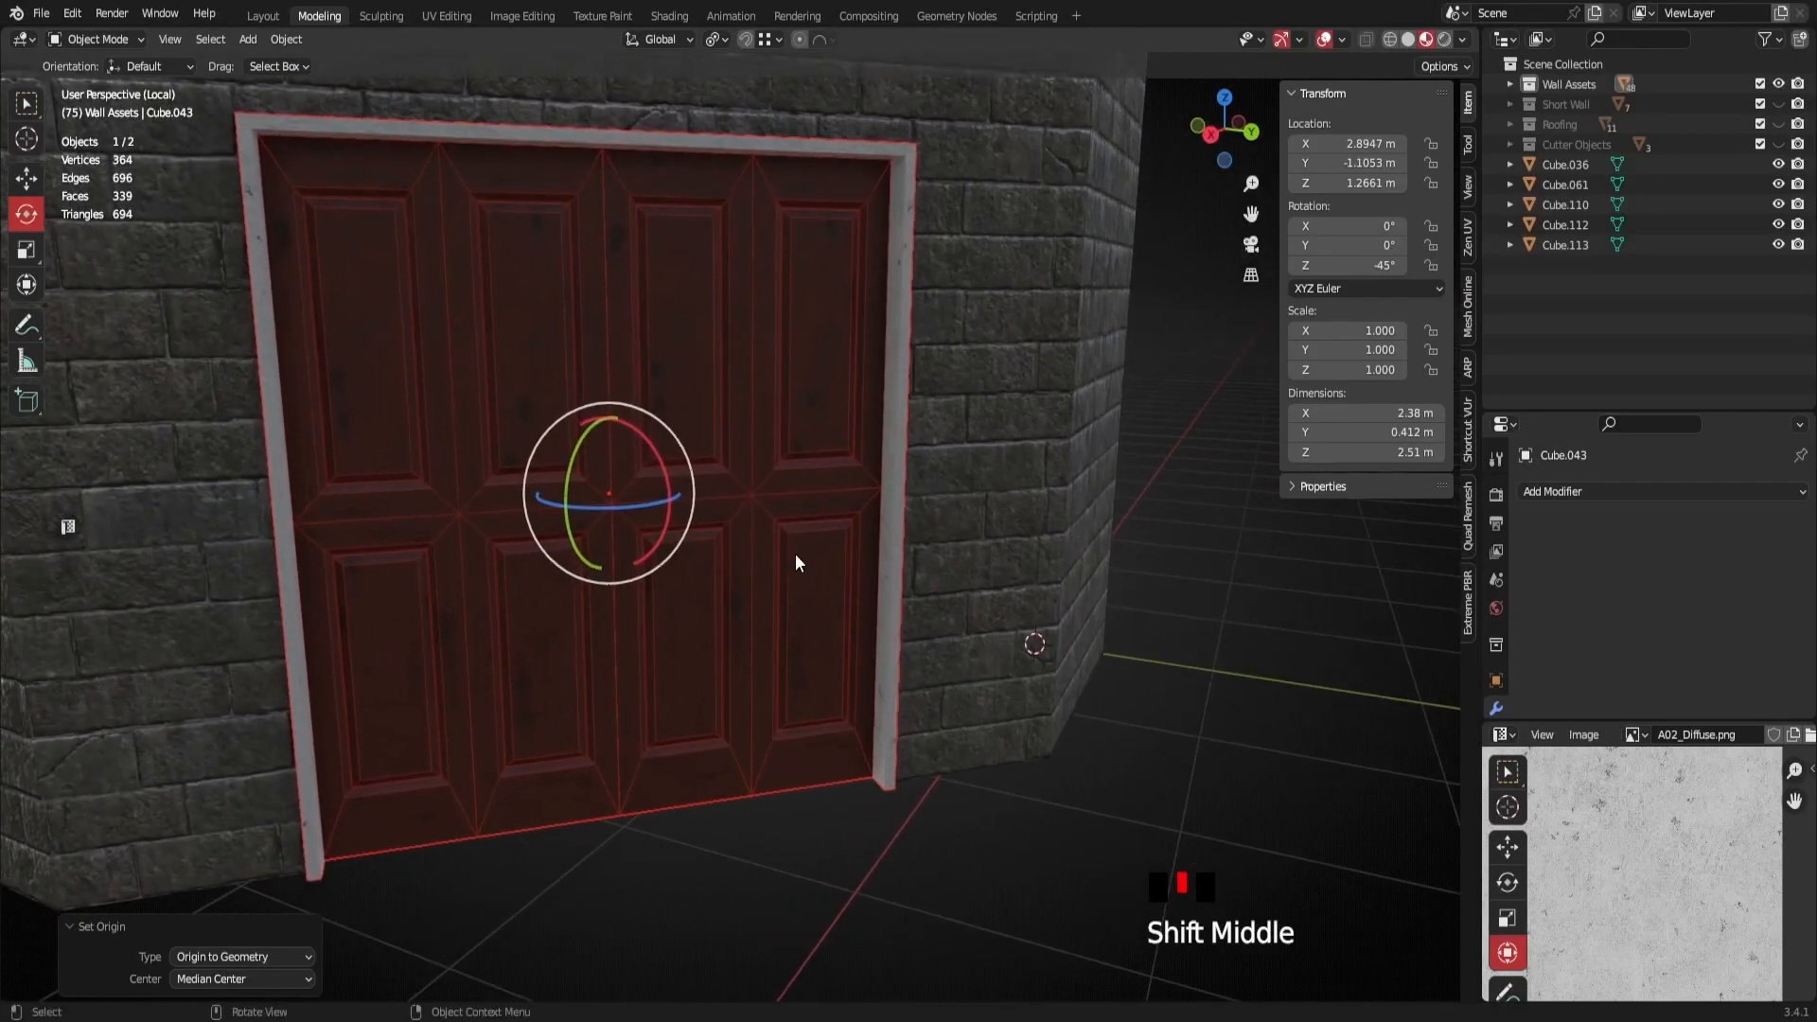
Clear the seams from all edges of the double door mesh
scroll(786, 606, down, 2)
scroll(784, 663, up, 2)
click(793, 684)
middle_drag(789, 676, 779, 720)
scroll(780, 719, down, 2)
shift+middle_drag(801, 789, 741, 731)
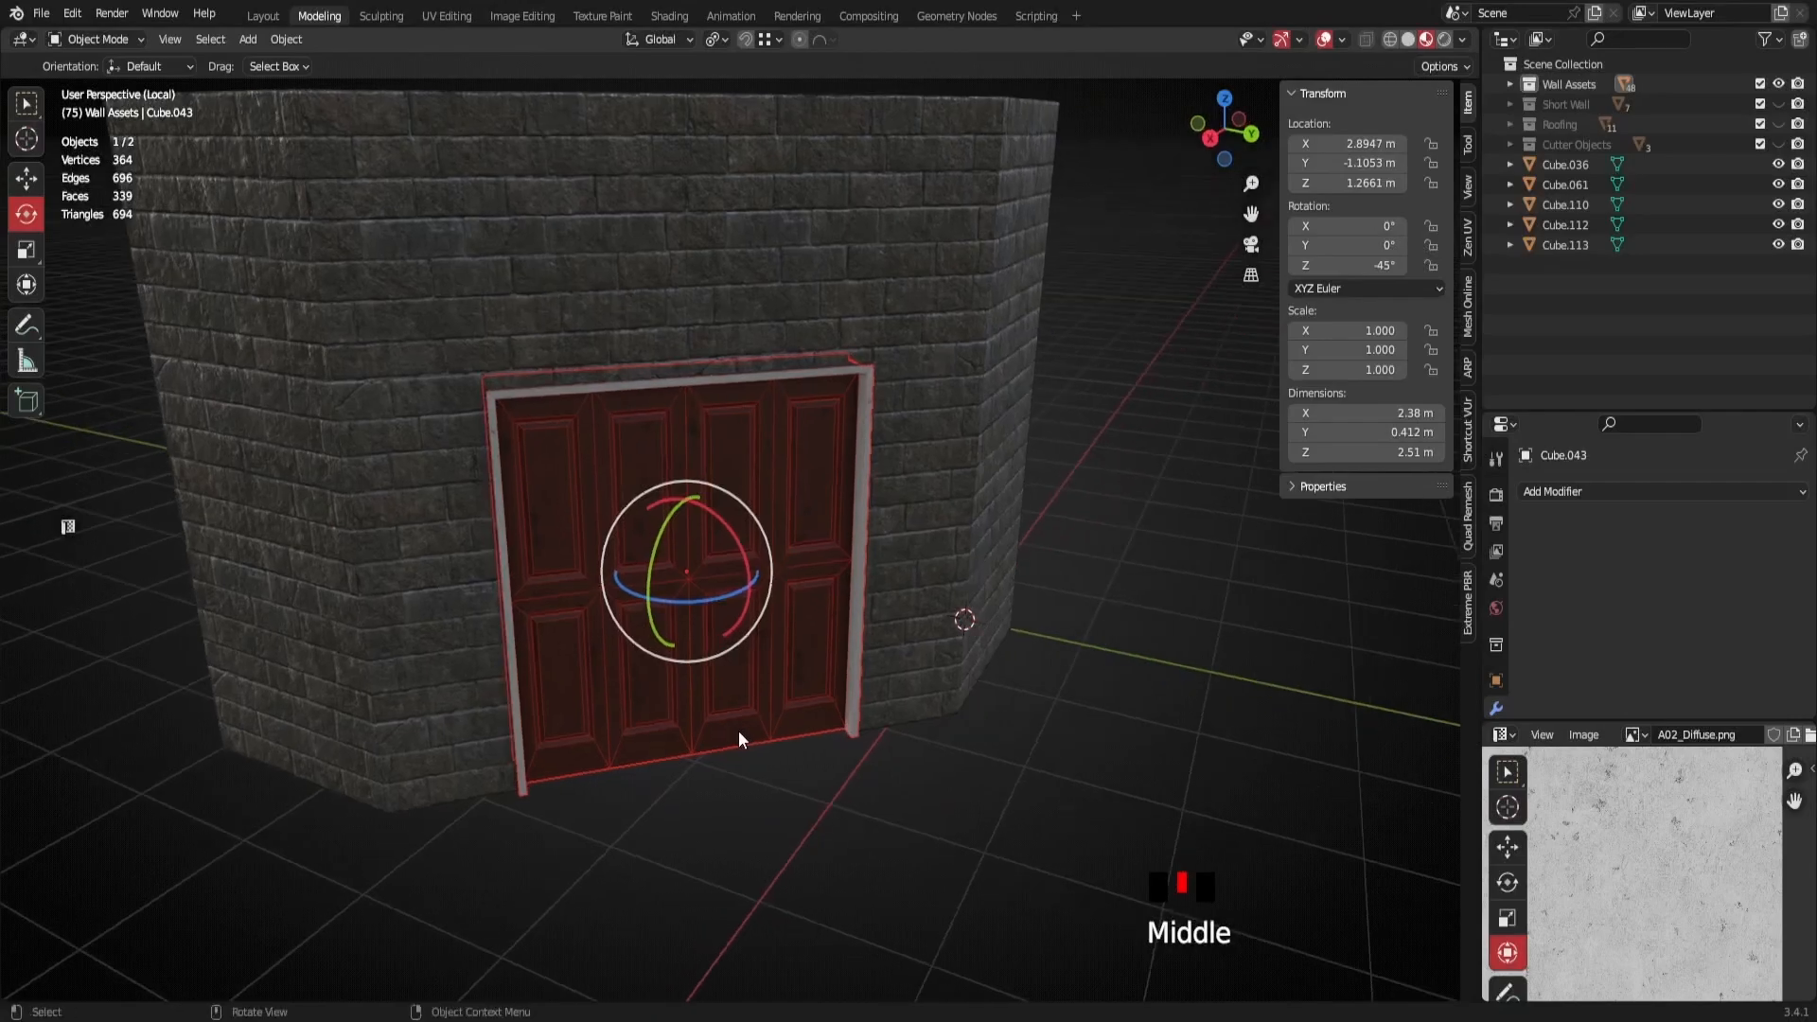
scroll(734, 717, up, 2)
key(Tab)
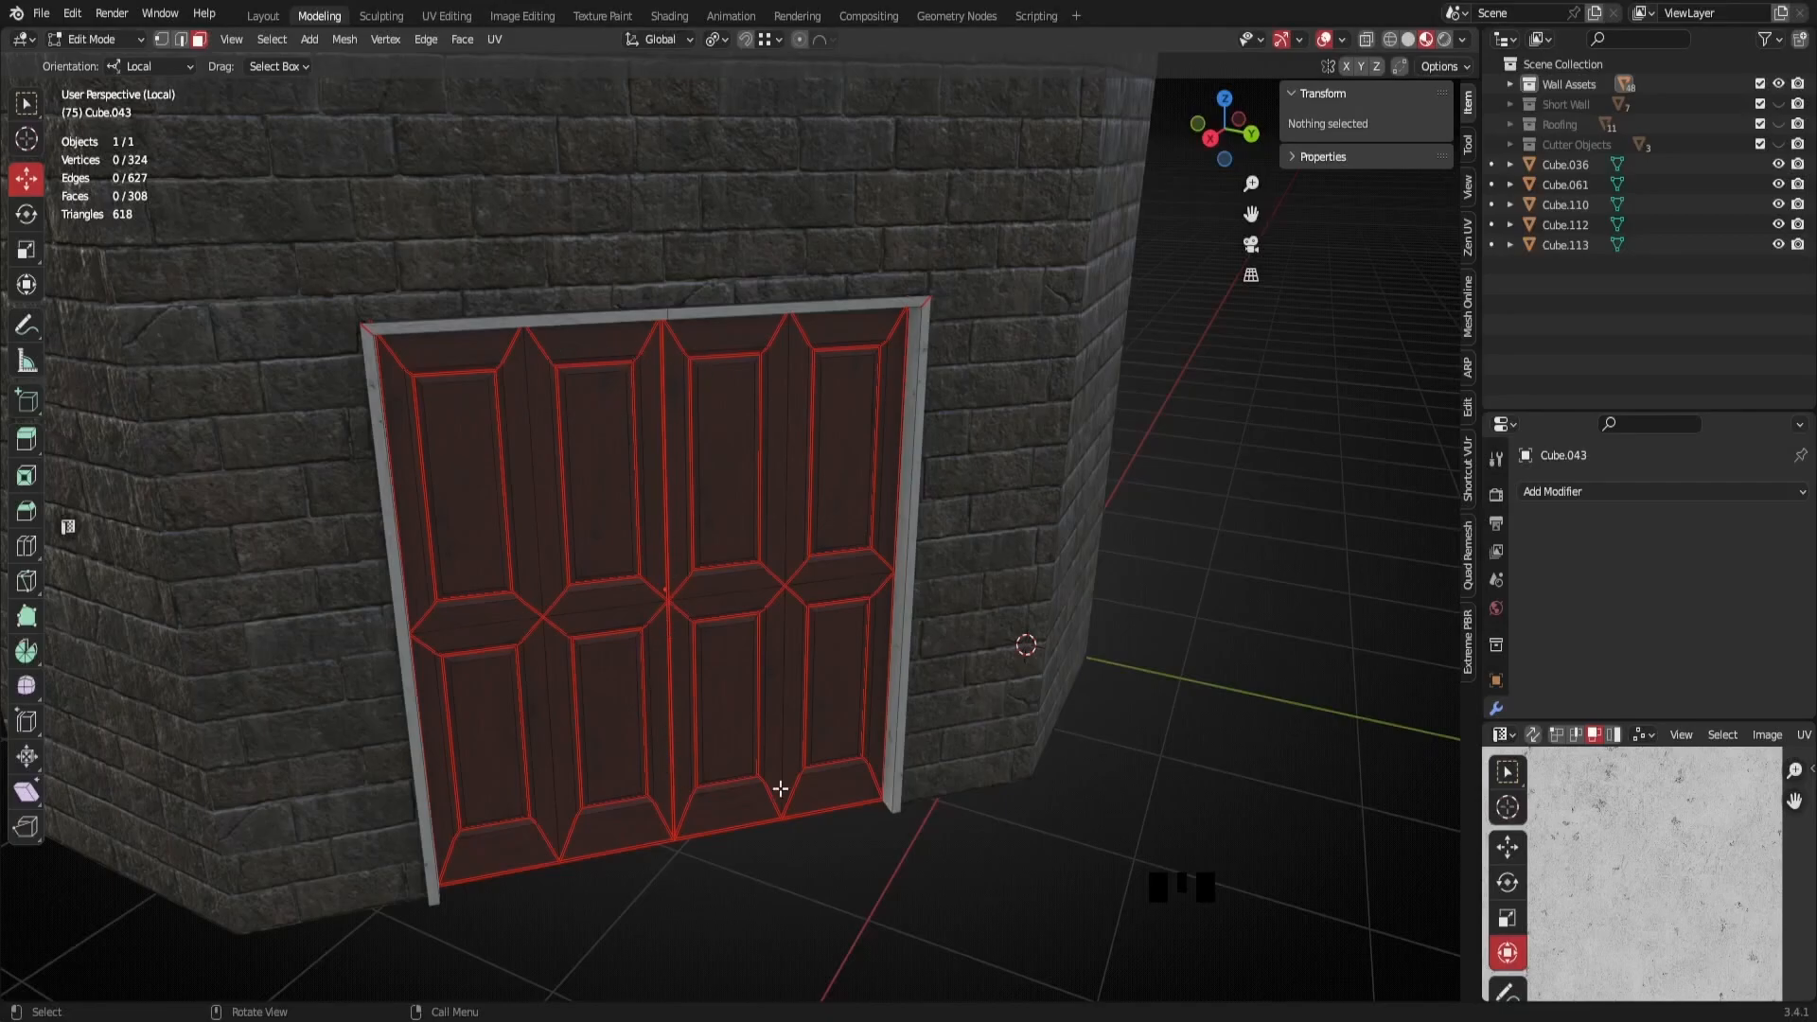
middle_drag(681, 576, 755, 519)
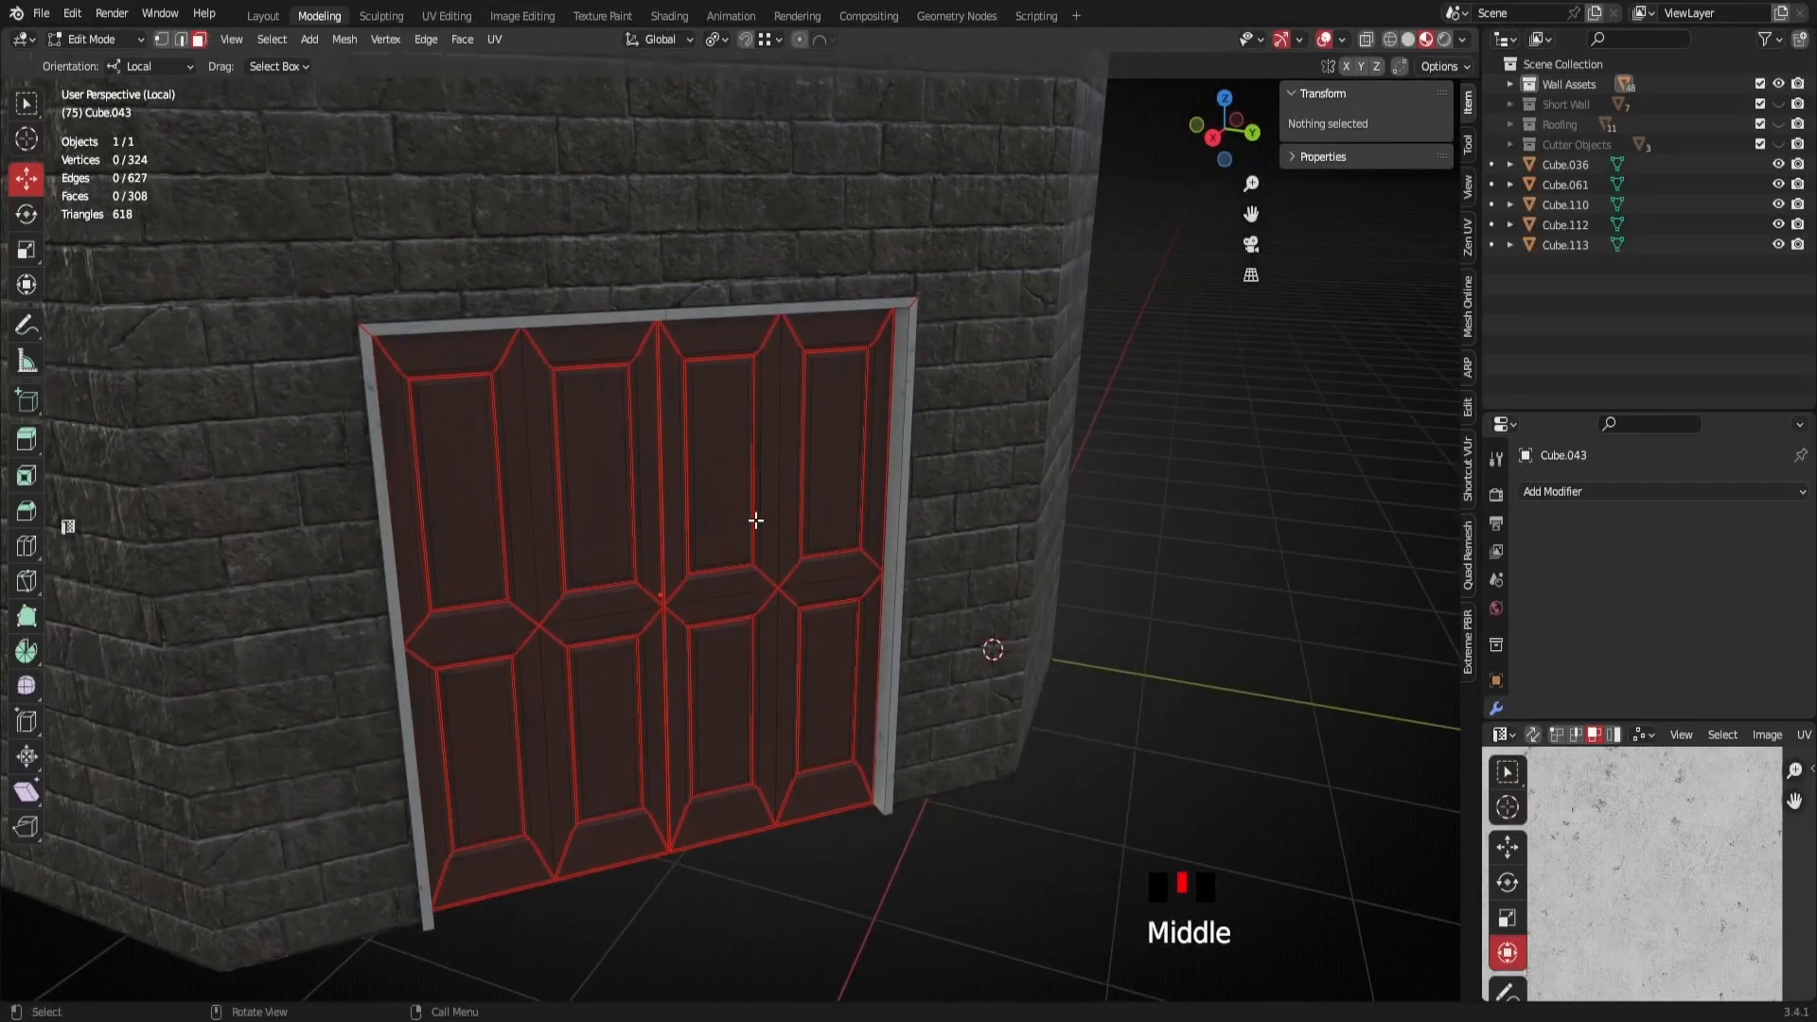
key(a)
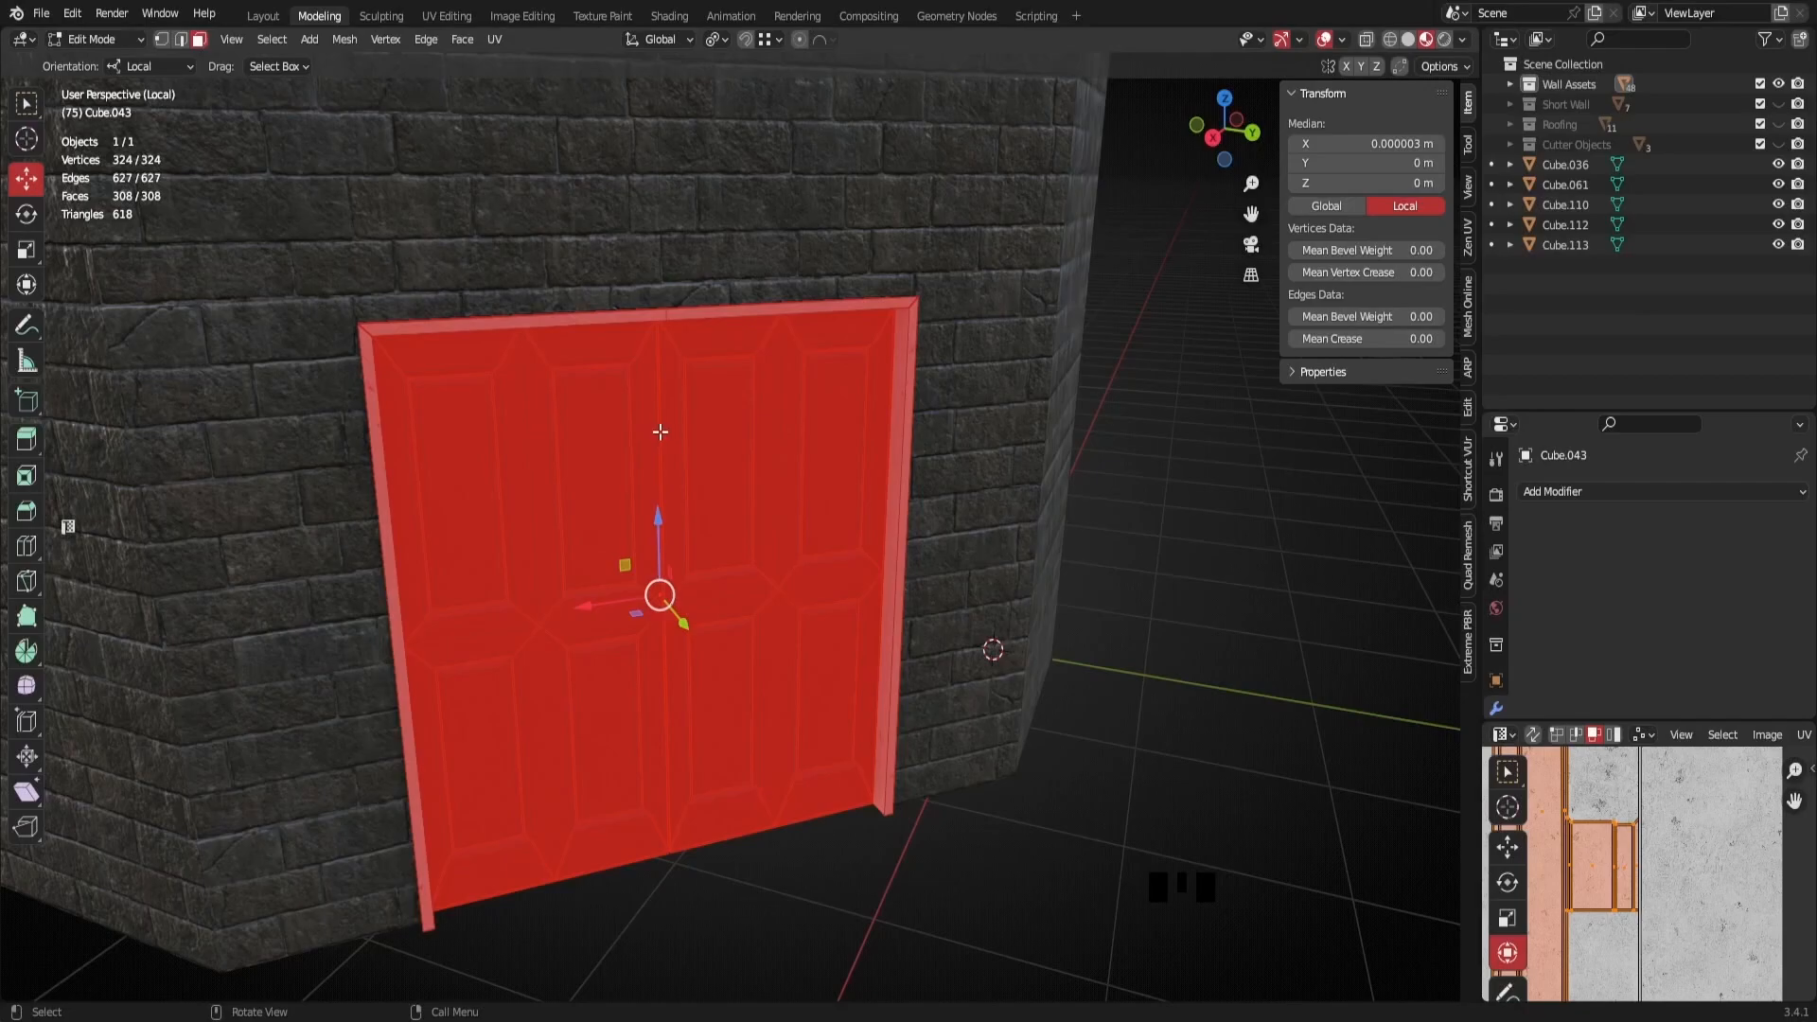
key(2)
right_click(694, 433)
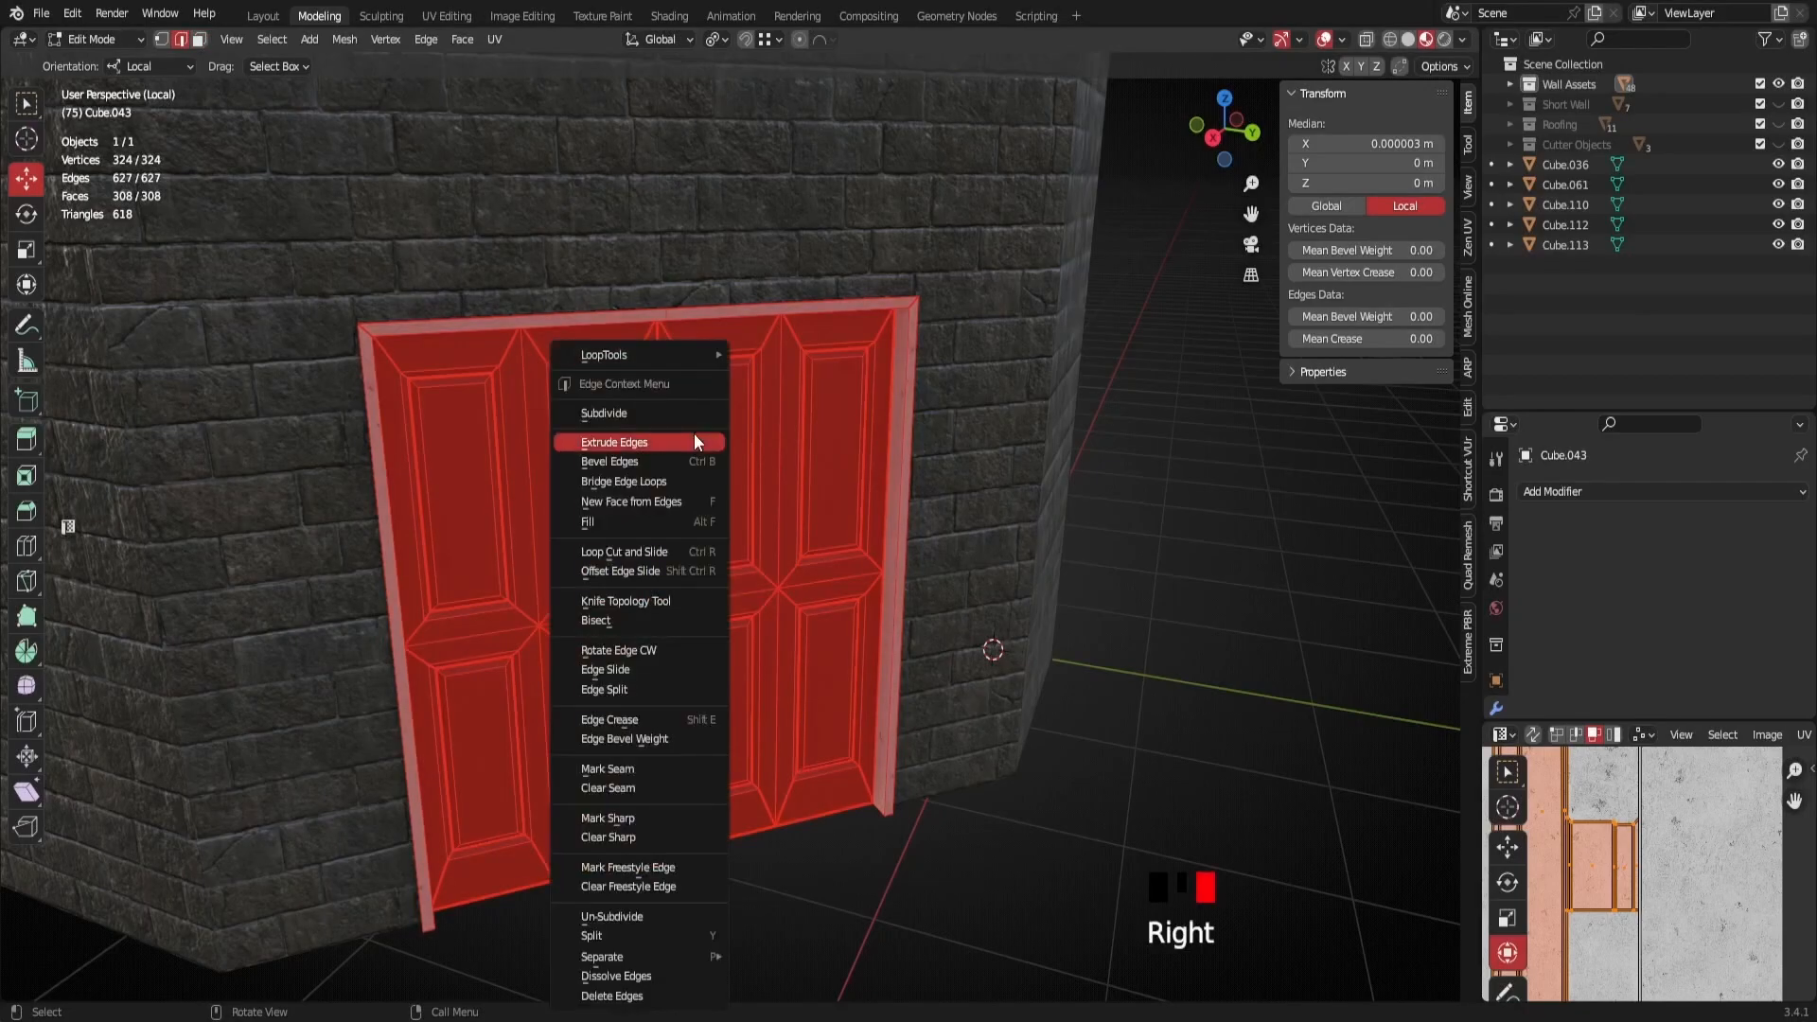
click(623, 789)
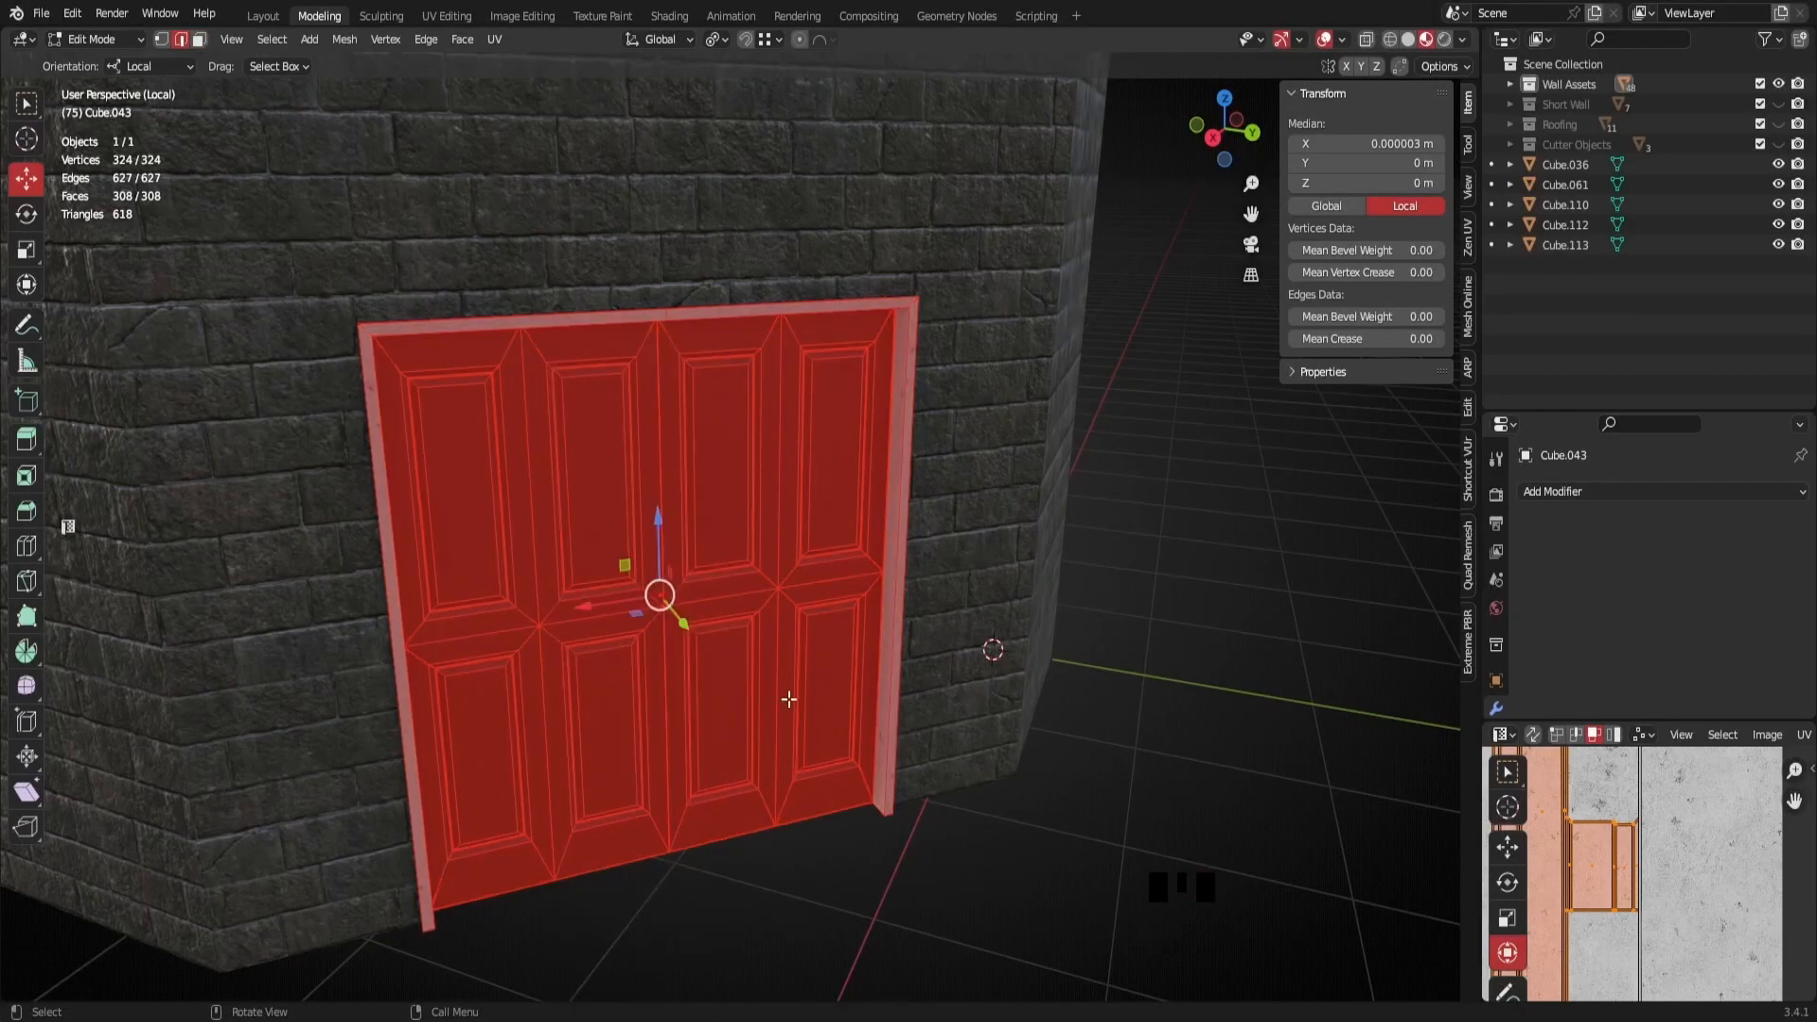
middle_drag(738, 710, 773, 671)
scroll(802, 675, up, 1)
scroll(803, 675, down, 2)
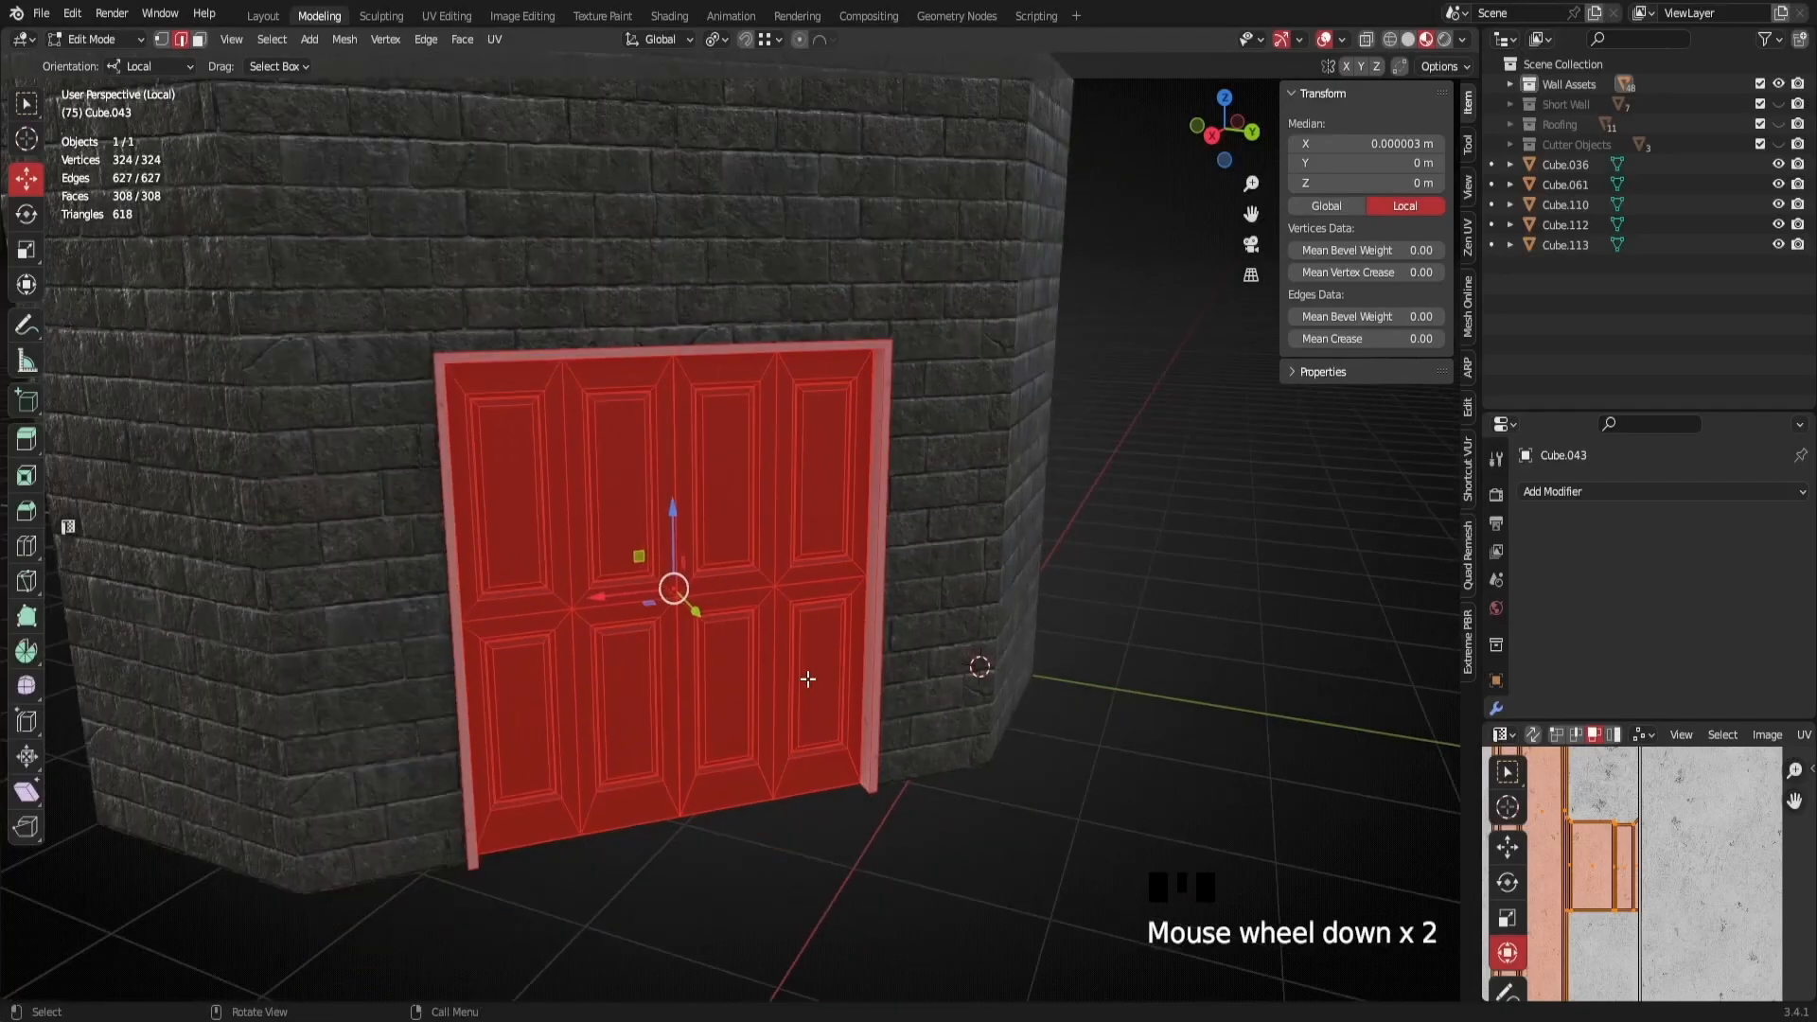
Select the linked geometry of the right door leaf and separate the selection into its own object
key(Tab)
click(1151, 797)
click(822, 549)
key(Tab)
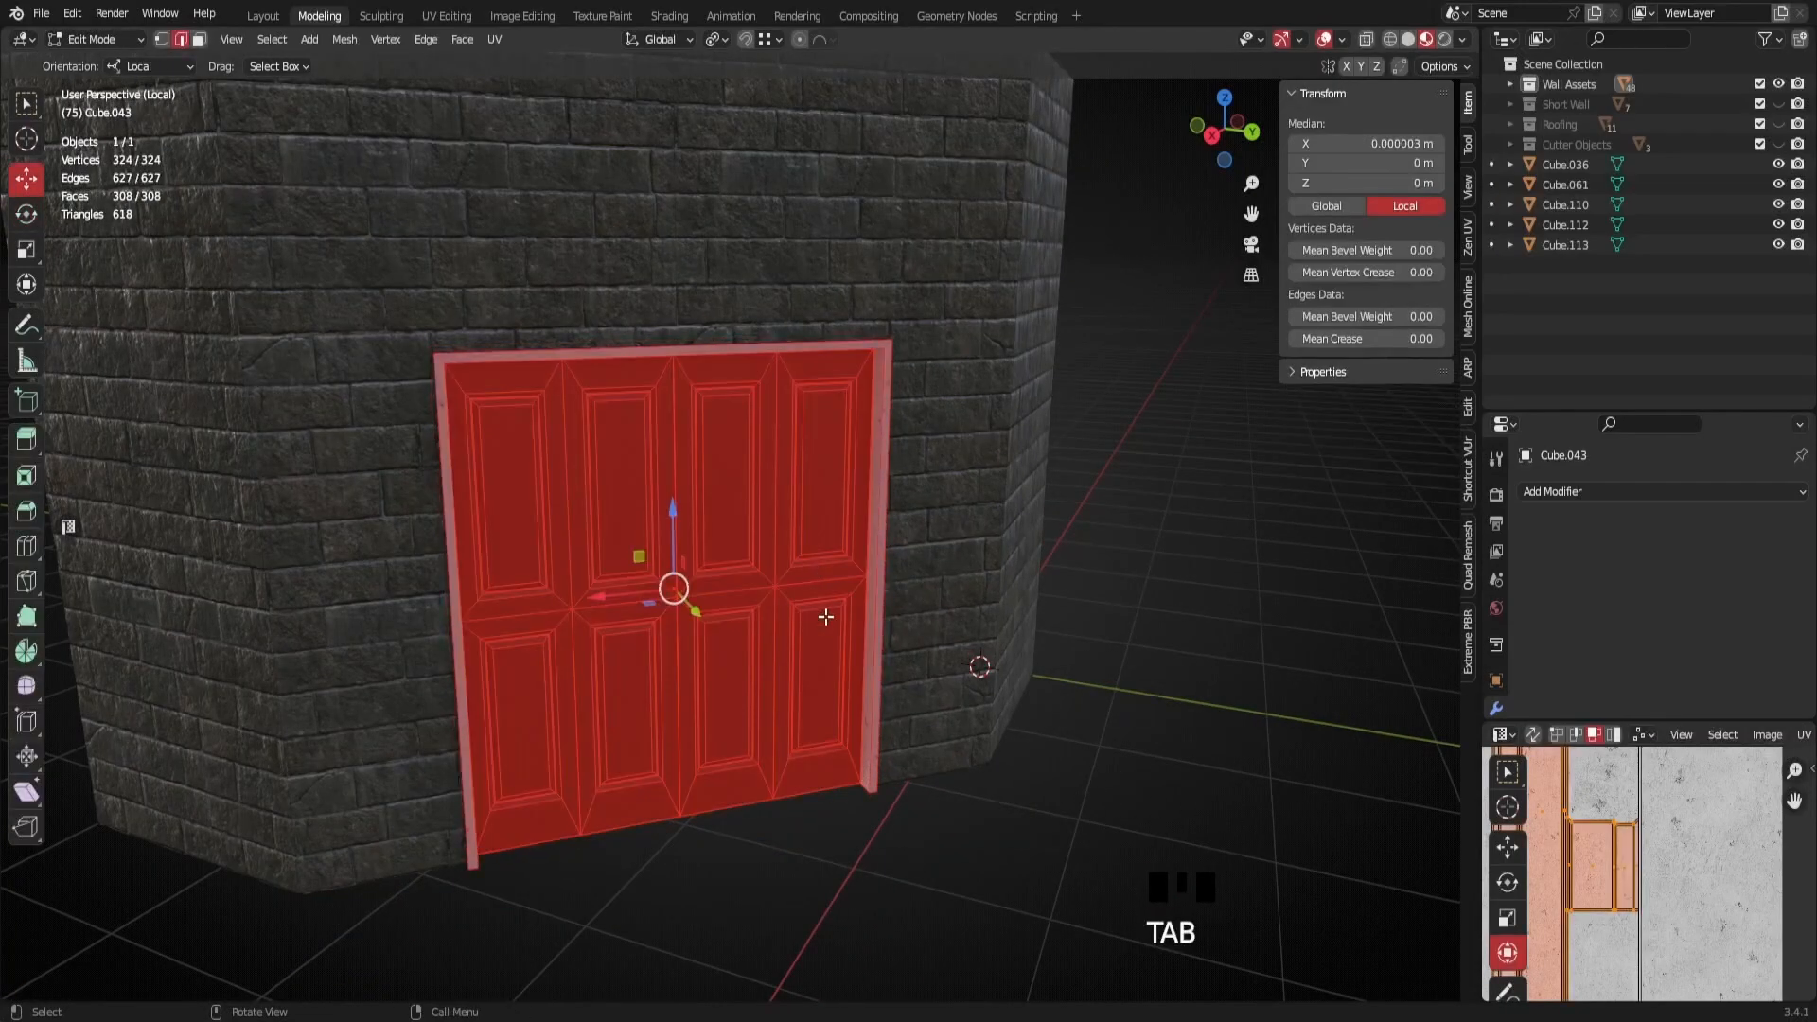
middle_drag(821, 558, 816, 602)
key(alt+a)
scroll(828, 520, up, 2)
middle_drag(828, 519, 859, 474)
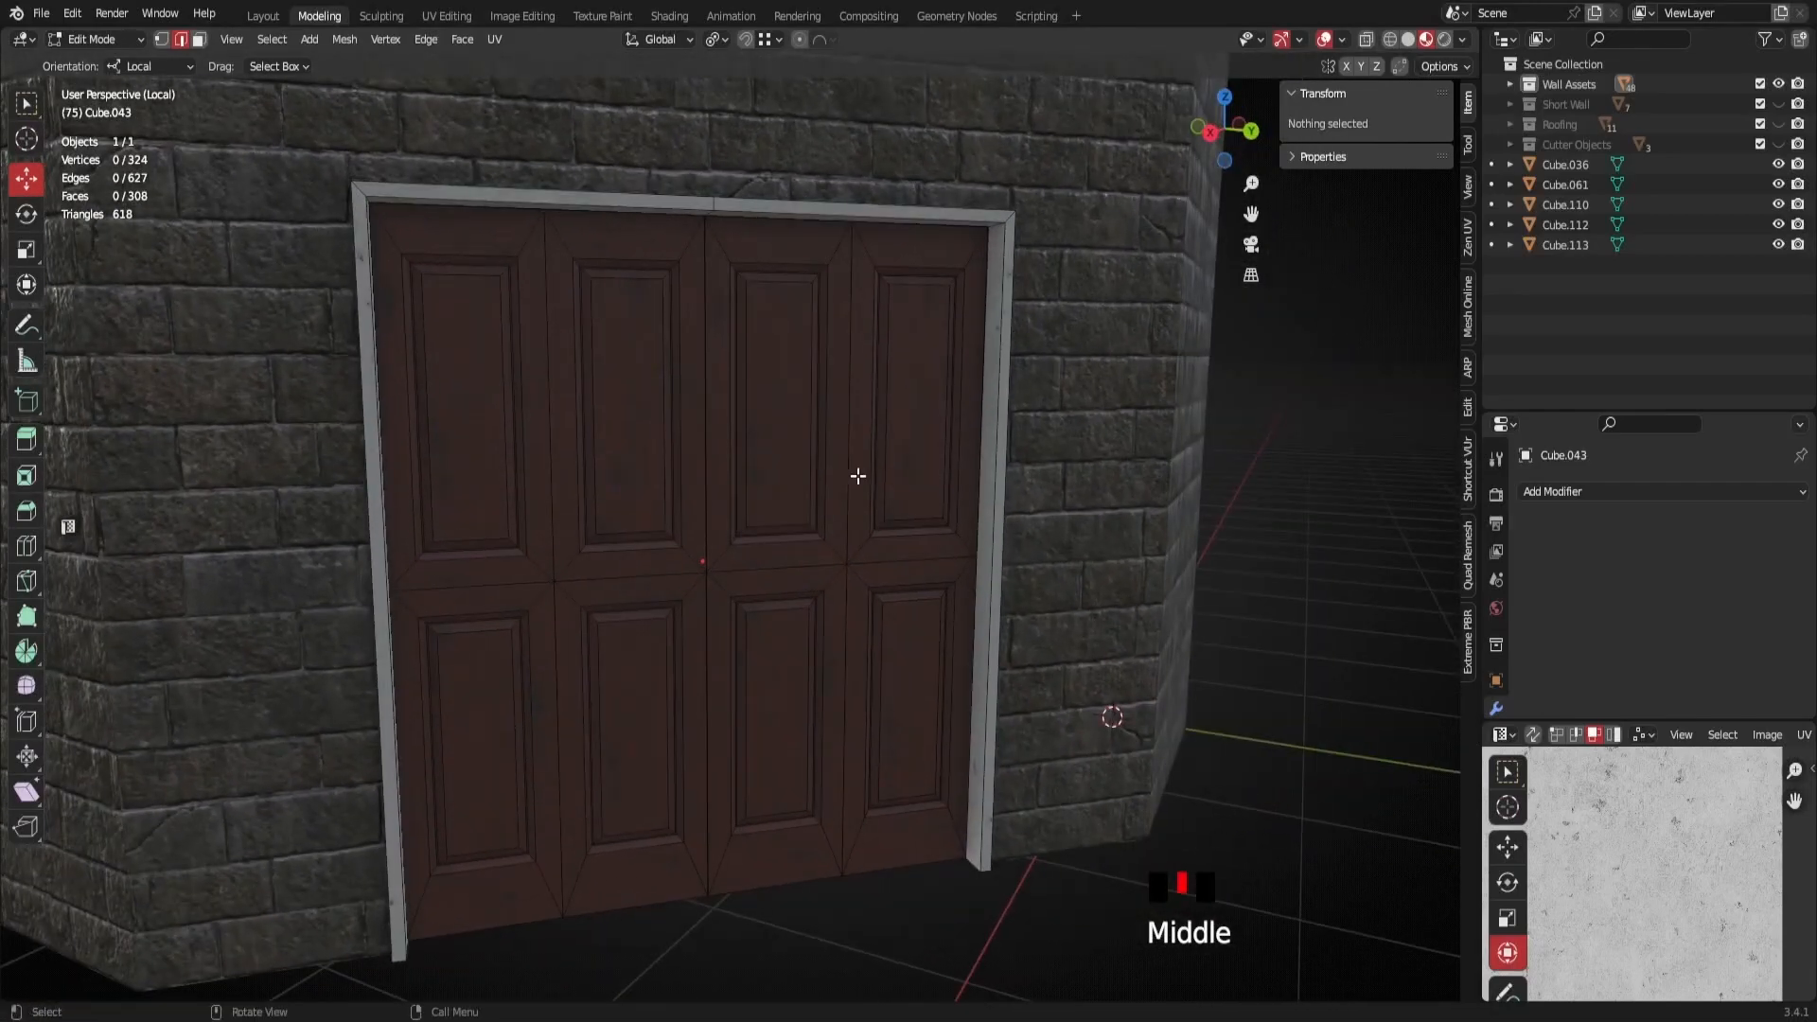
key(l)
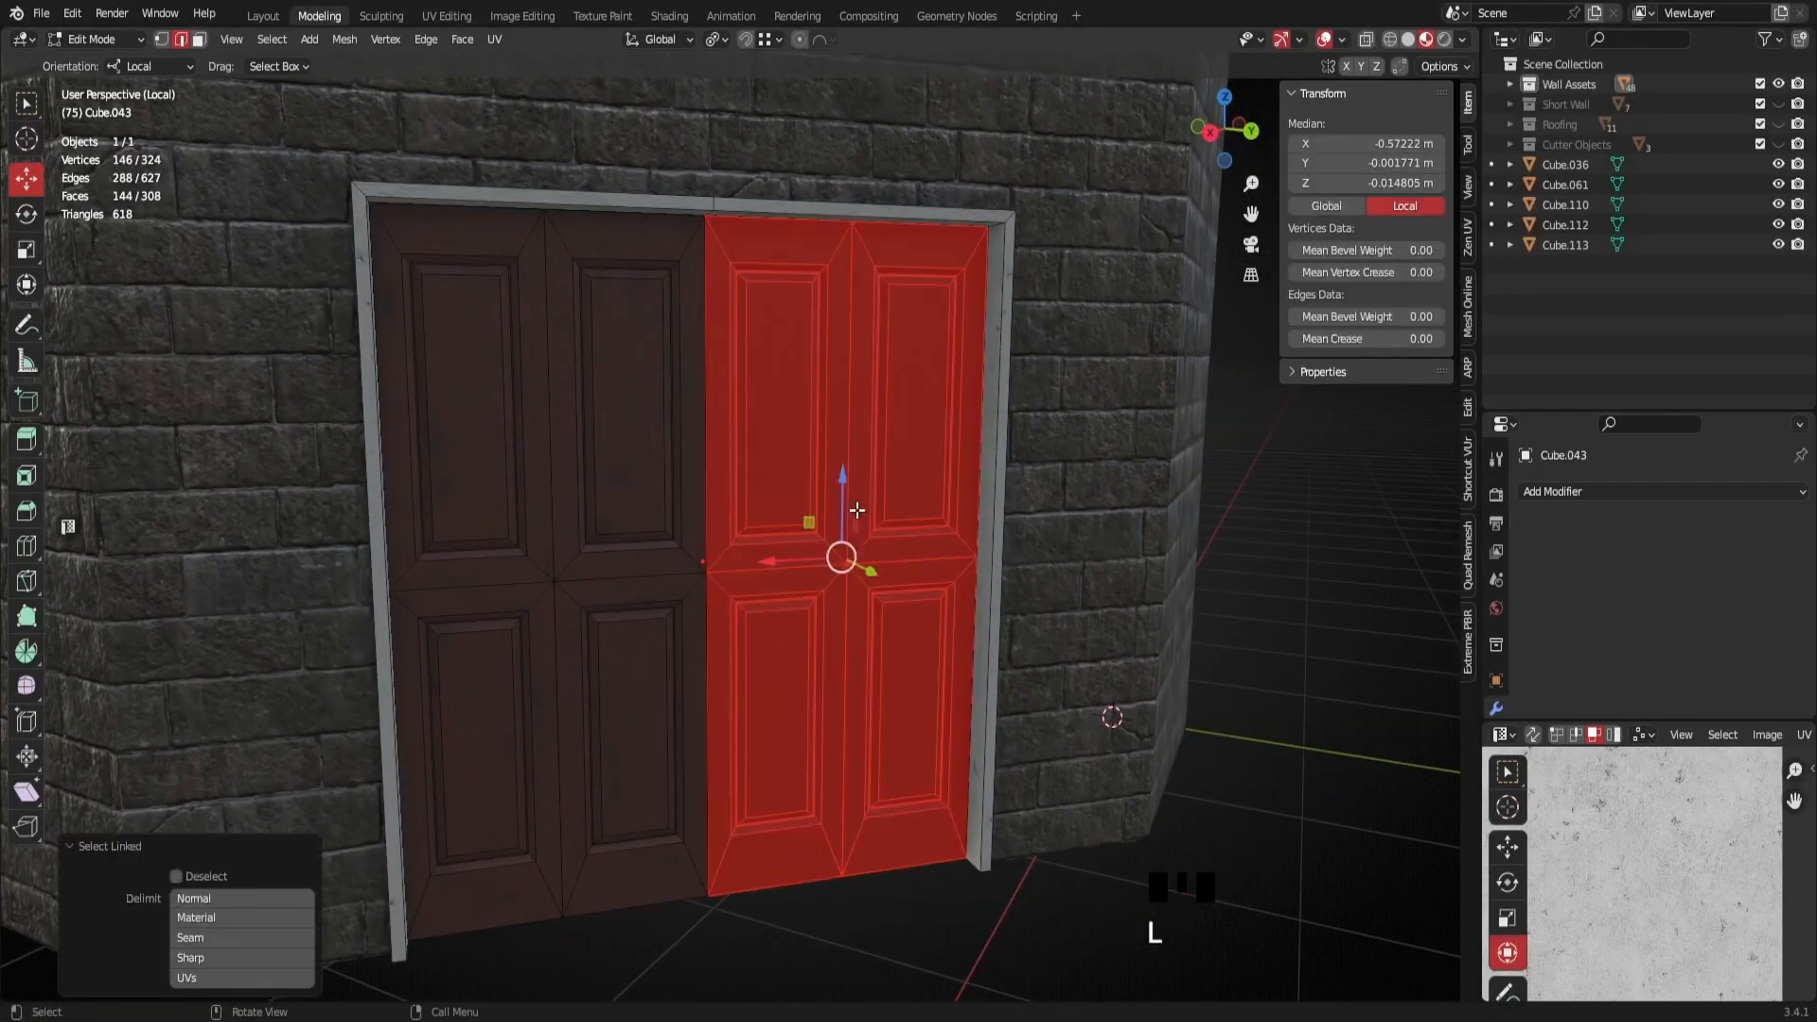
key(p)
click(820, 511)
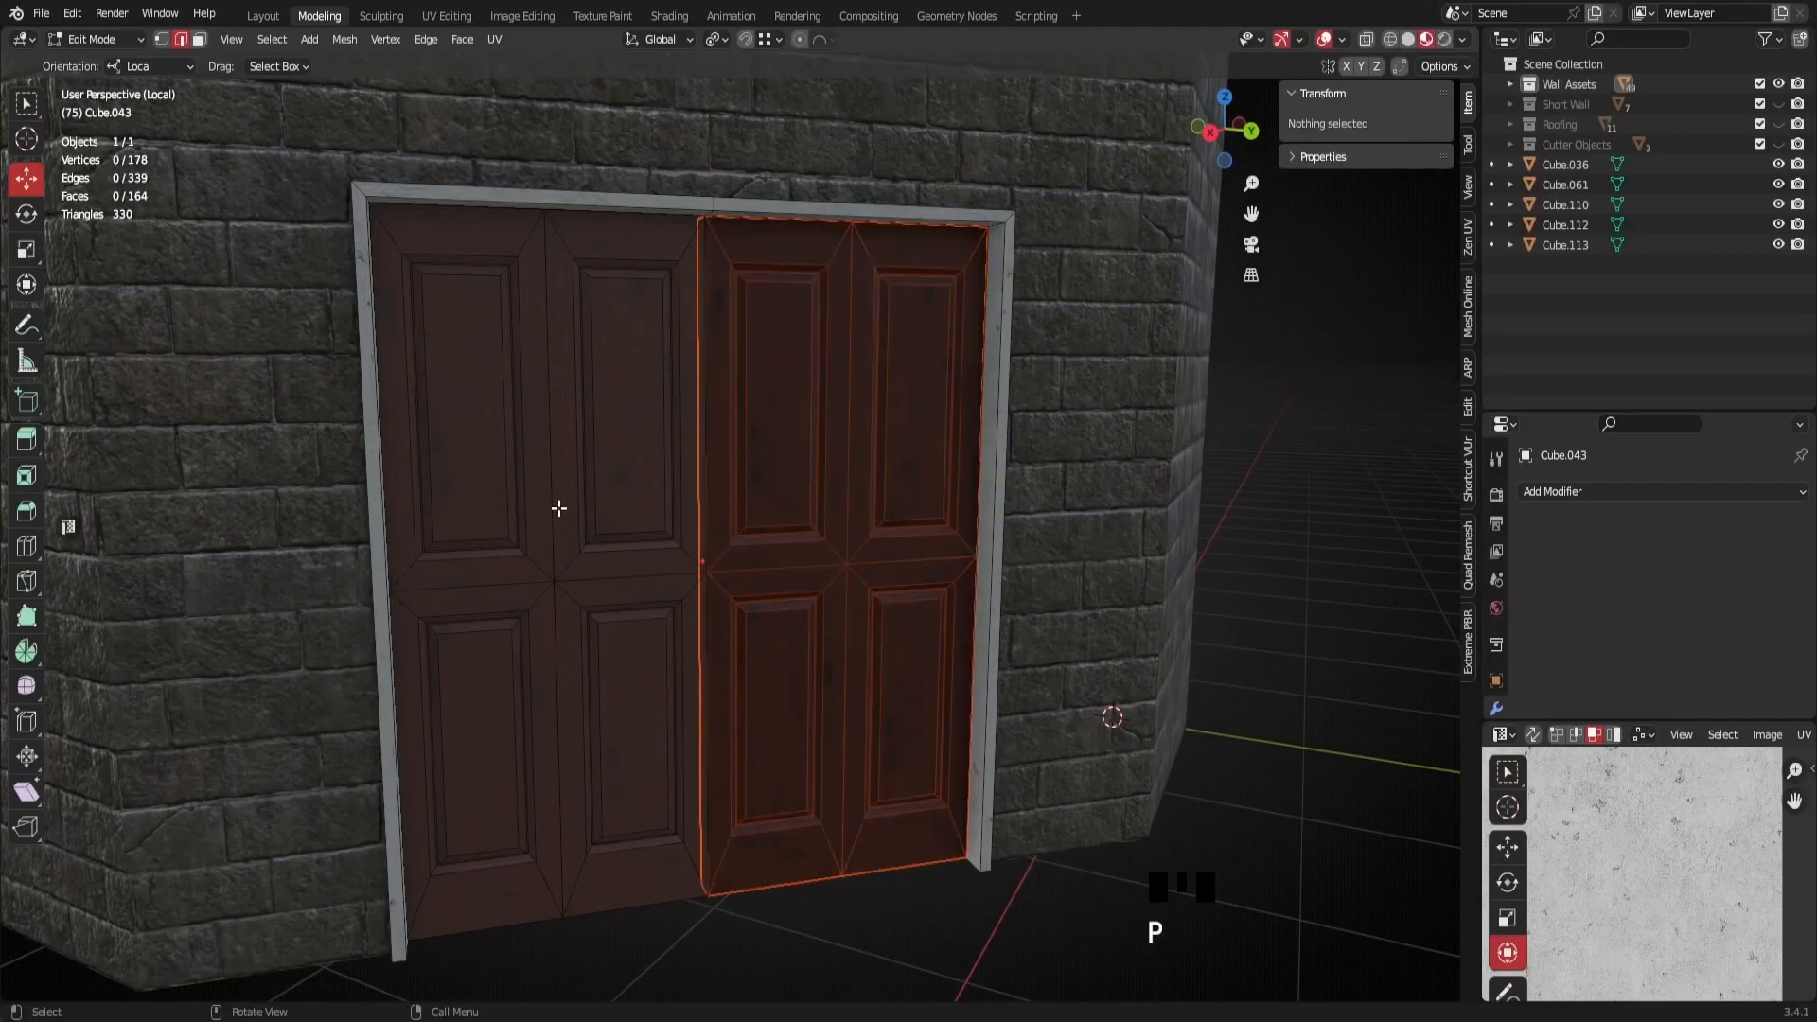
Separate the left door leaf from the frame into its own object and return to Object Mode
key(l)
key(p)
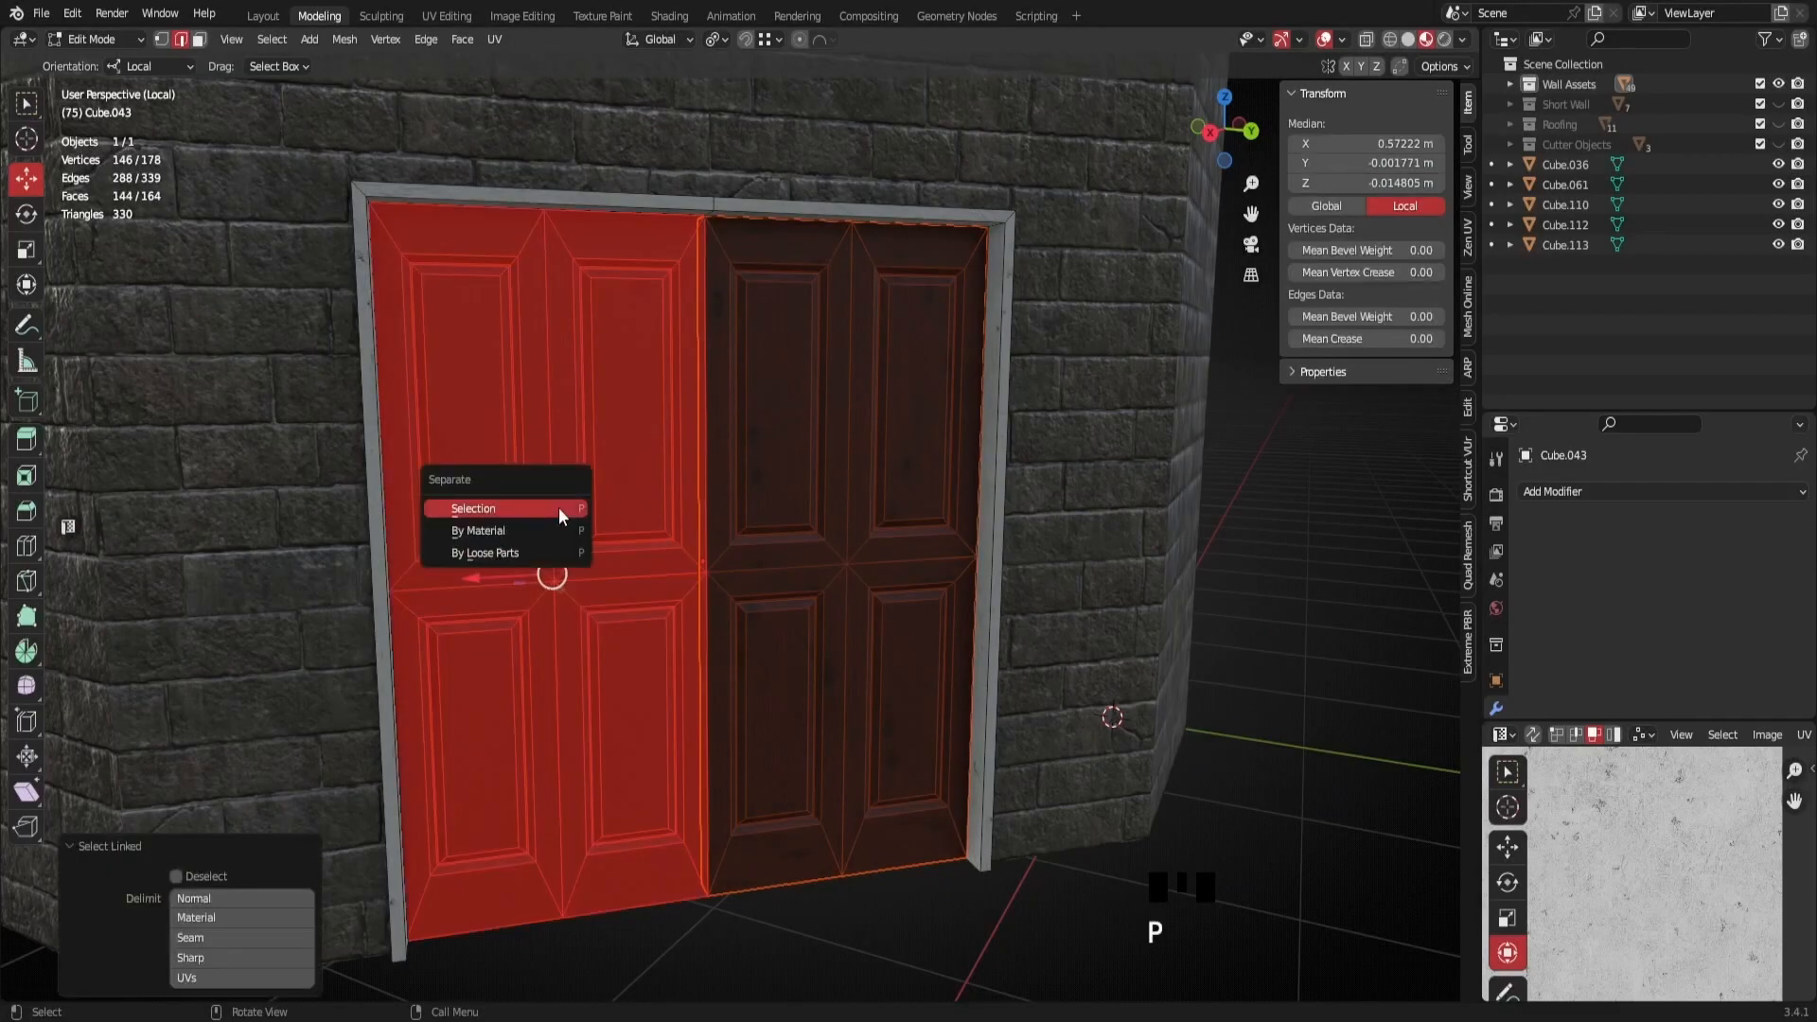
click(559, 508)
key(Tab)
Place the 3D cursor on the bottom rear outer corner vertex of the right door leaf
middle_drag(849, 610, 816, 696)
double_click(588, 744)
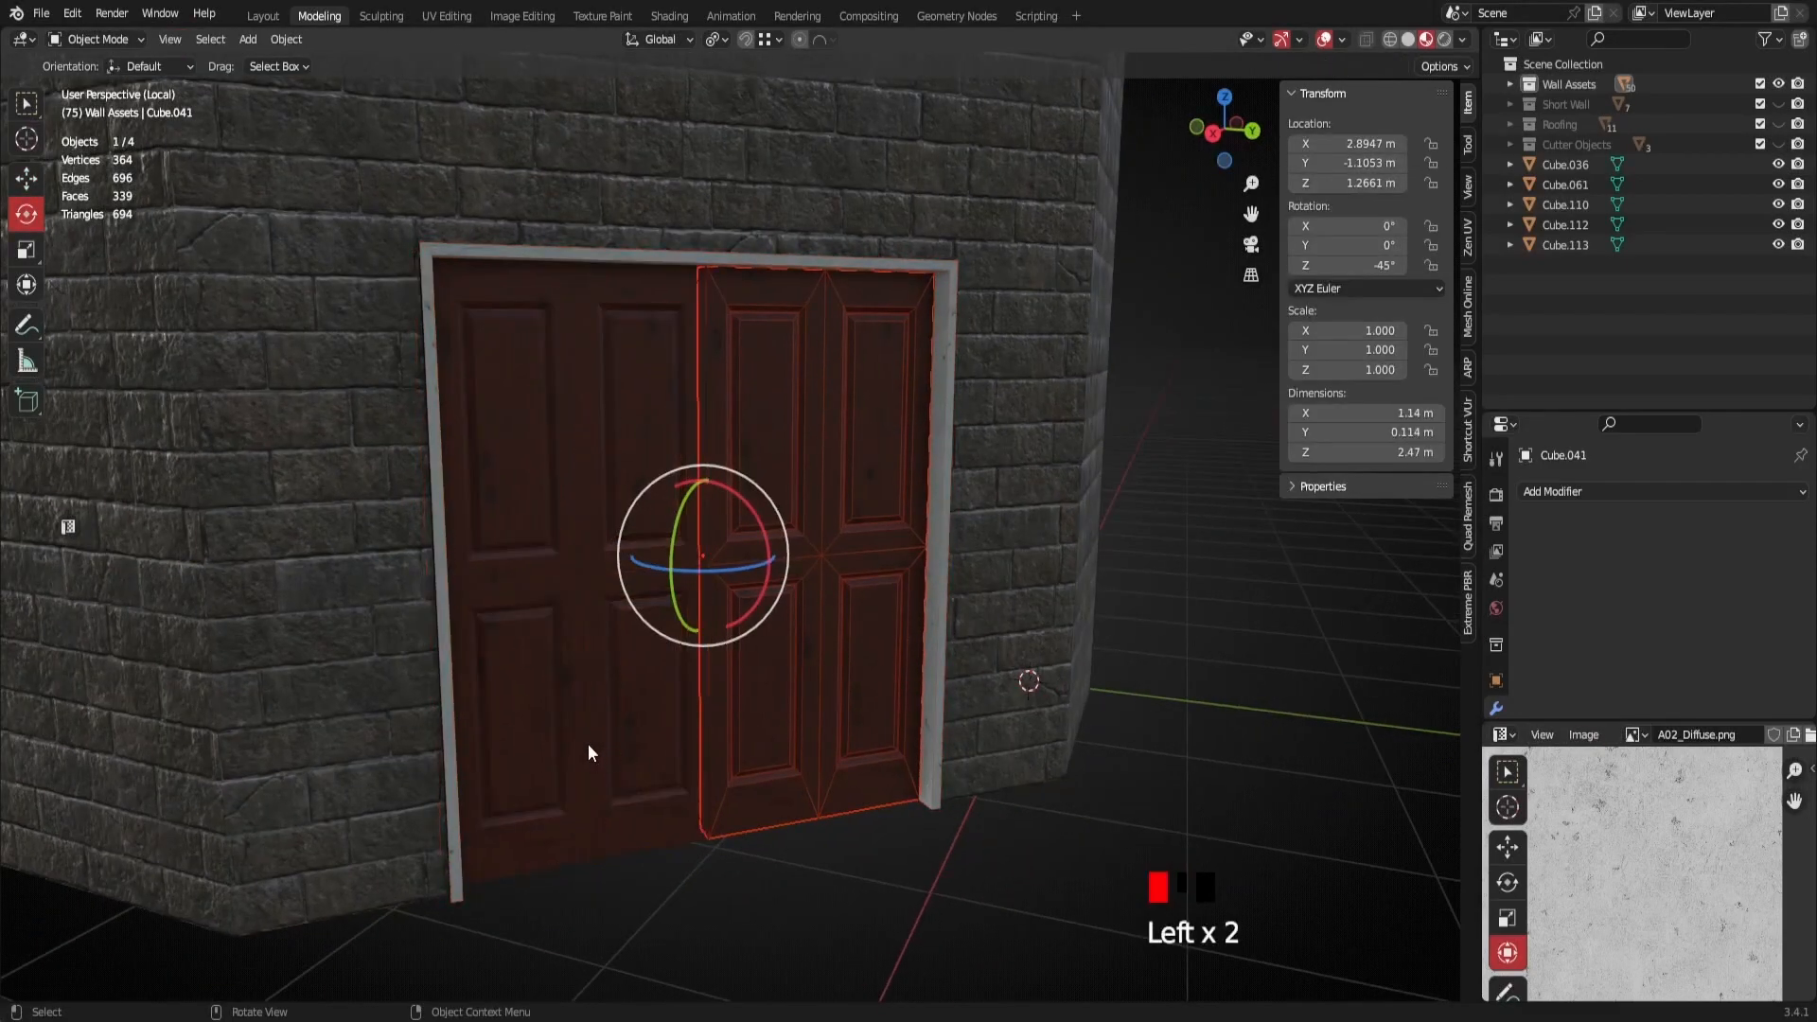
click(943, 593)
middle_drag(943, 594, 696, 445)
click(833, 626)
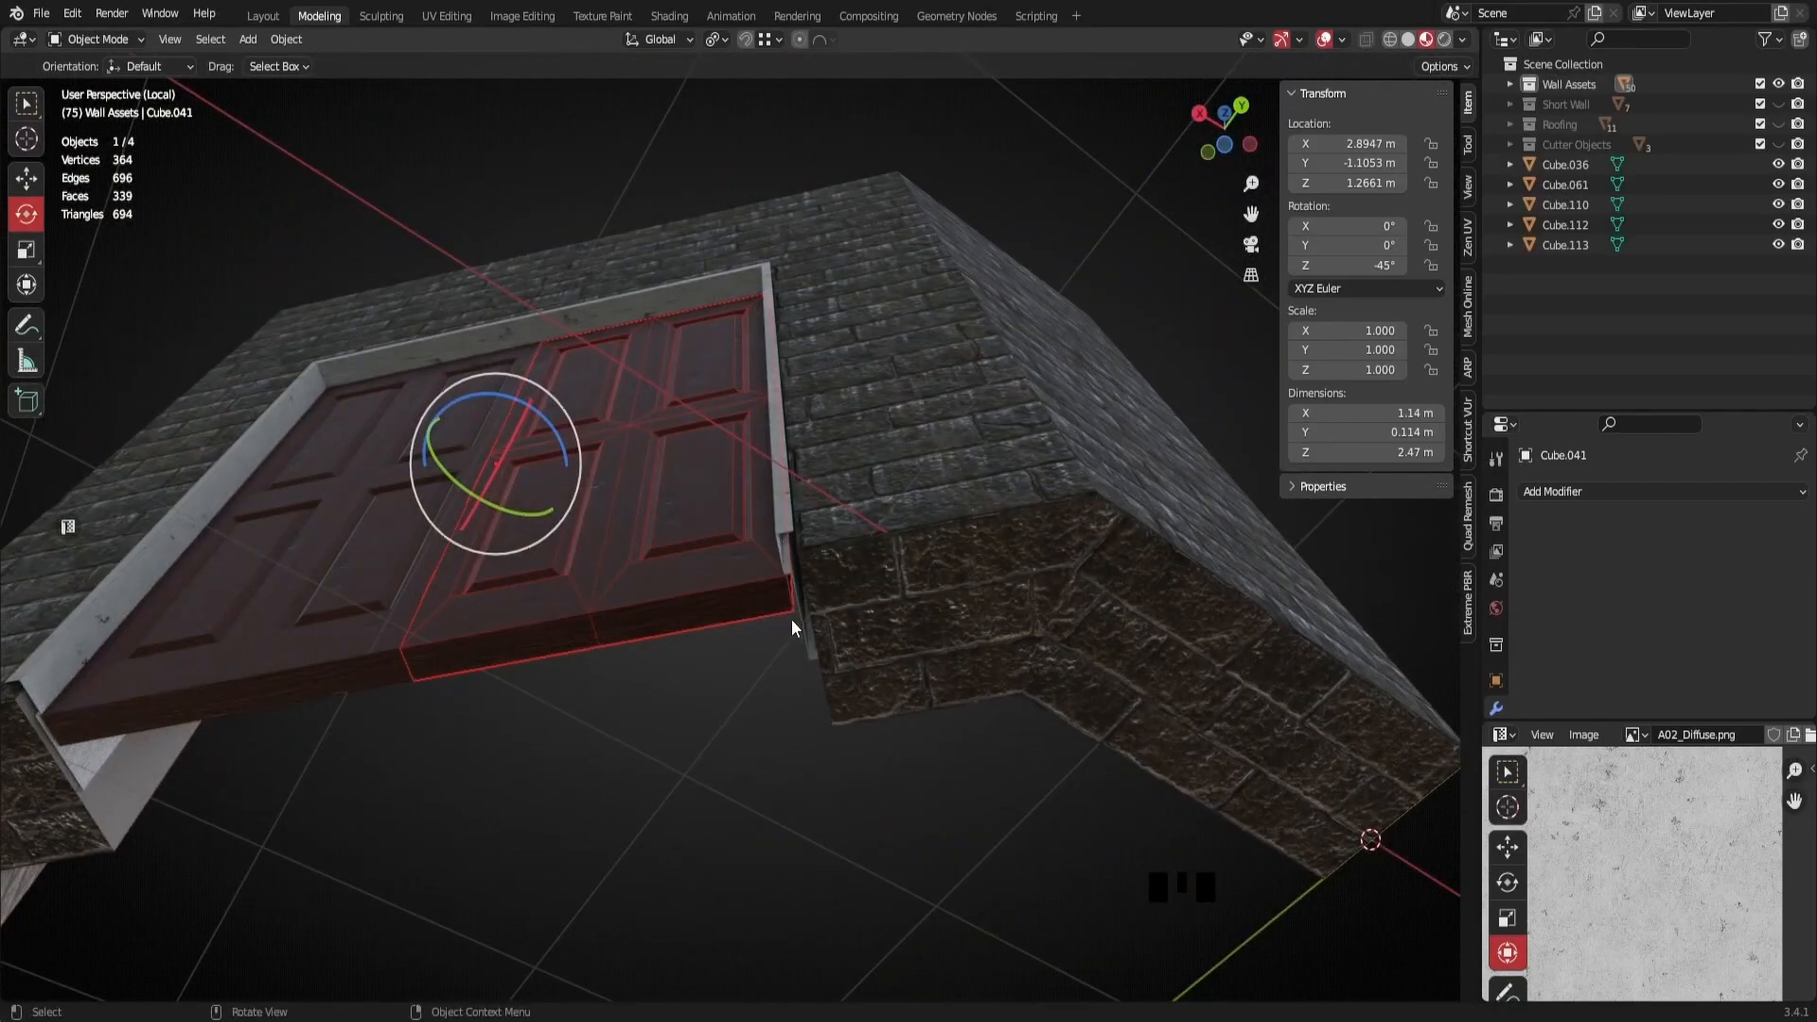
middle_drag(786, 609, 699, 673)
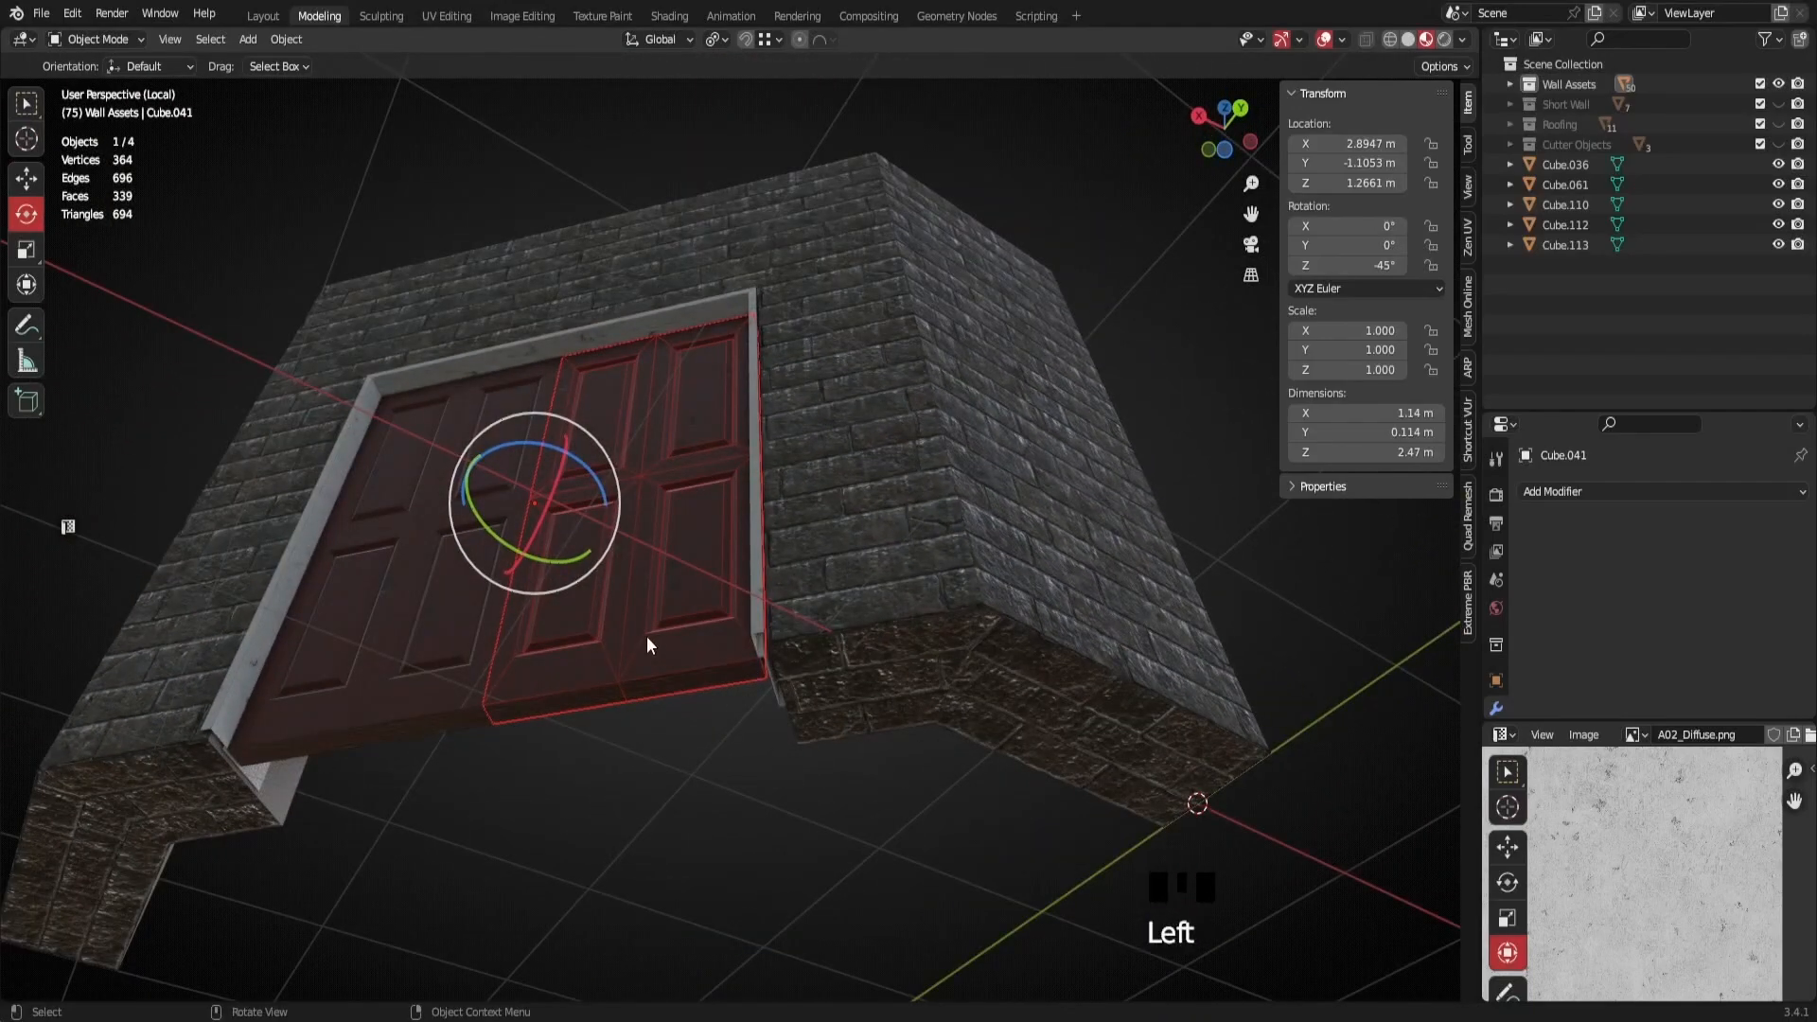
key(Tab)
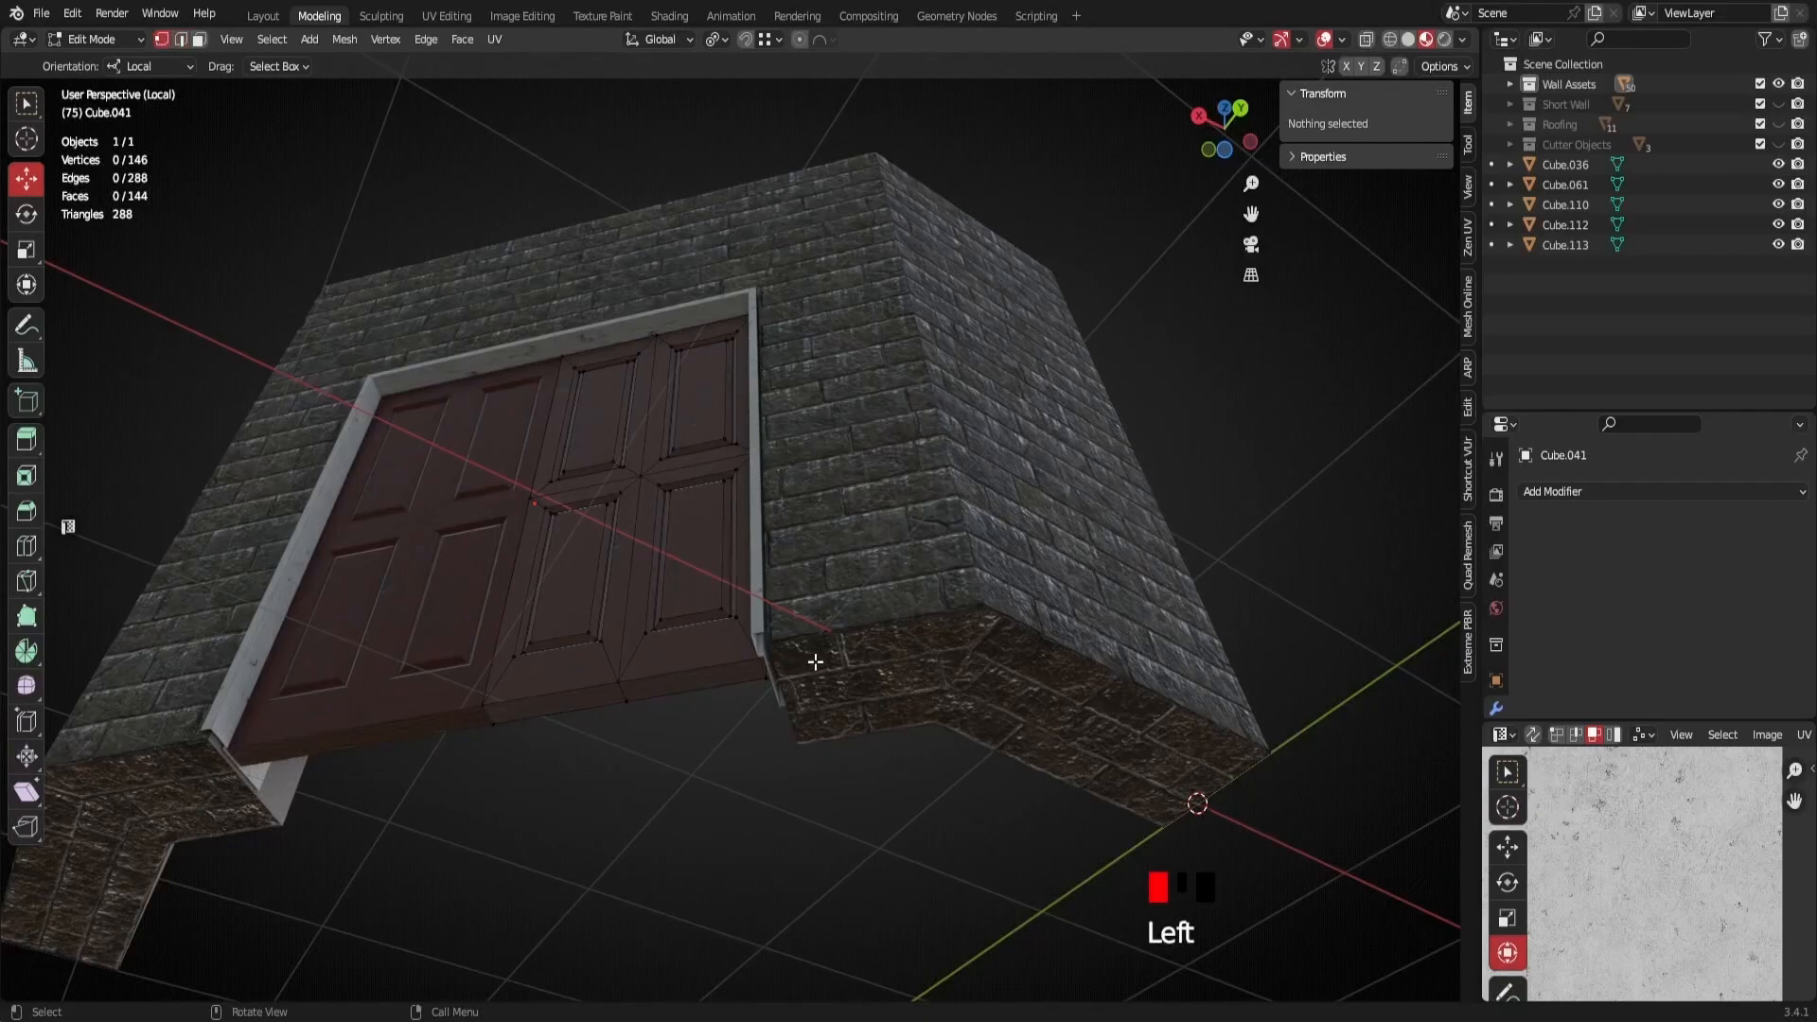
click(765, 676)
mouse_move(764, 677)
shift+middle_down()
mouse_move(783, 672)
mouse_move(778, 615)
mouse_move(1018, 653)
mouse_move(770, 661)
mouse_move(1077, 697)
mouse_move(769, 649)
shift+middle_up()
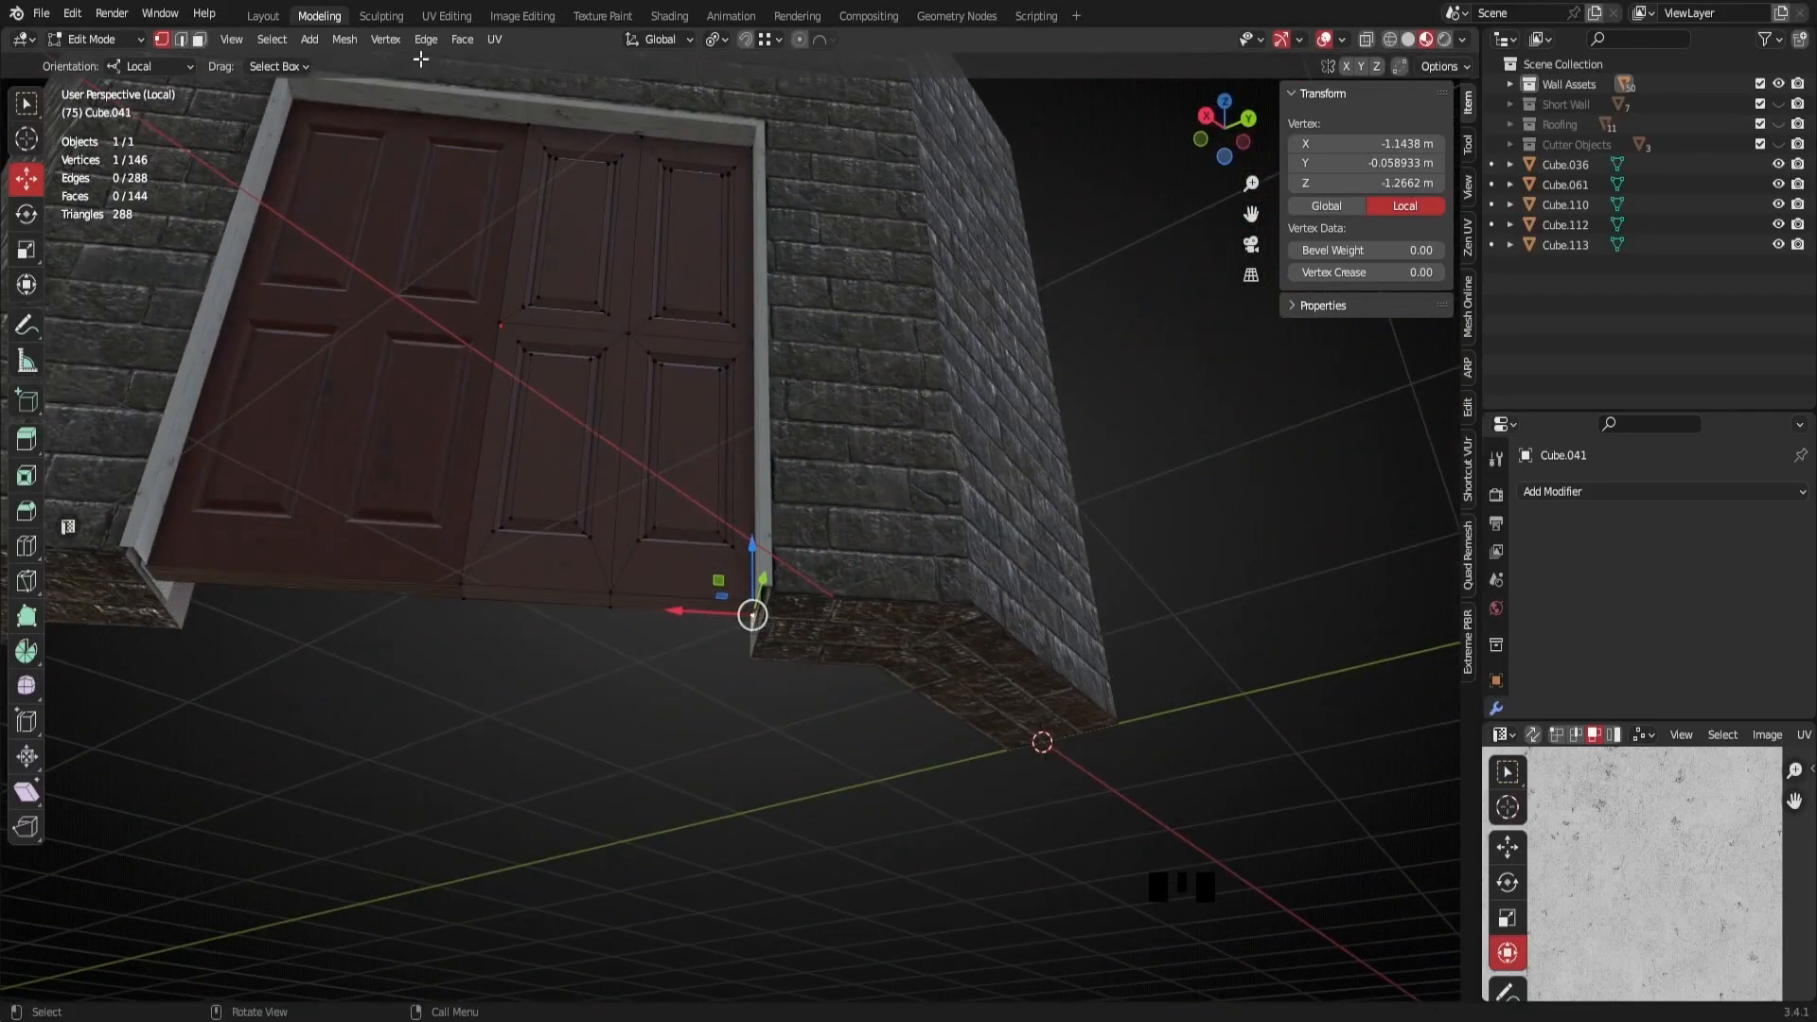
click(338, 36)
mouse_move(380, 103)
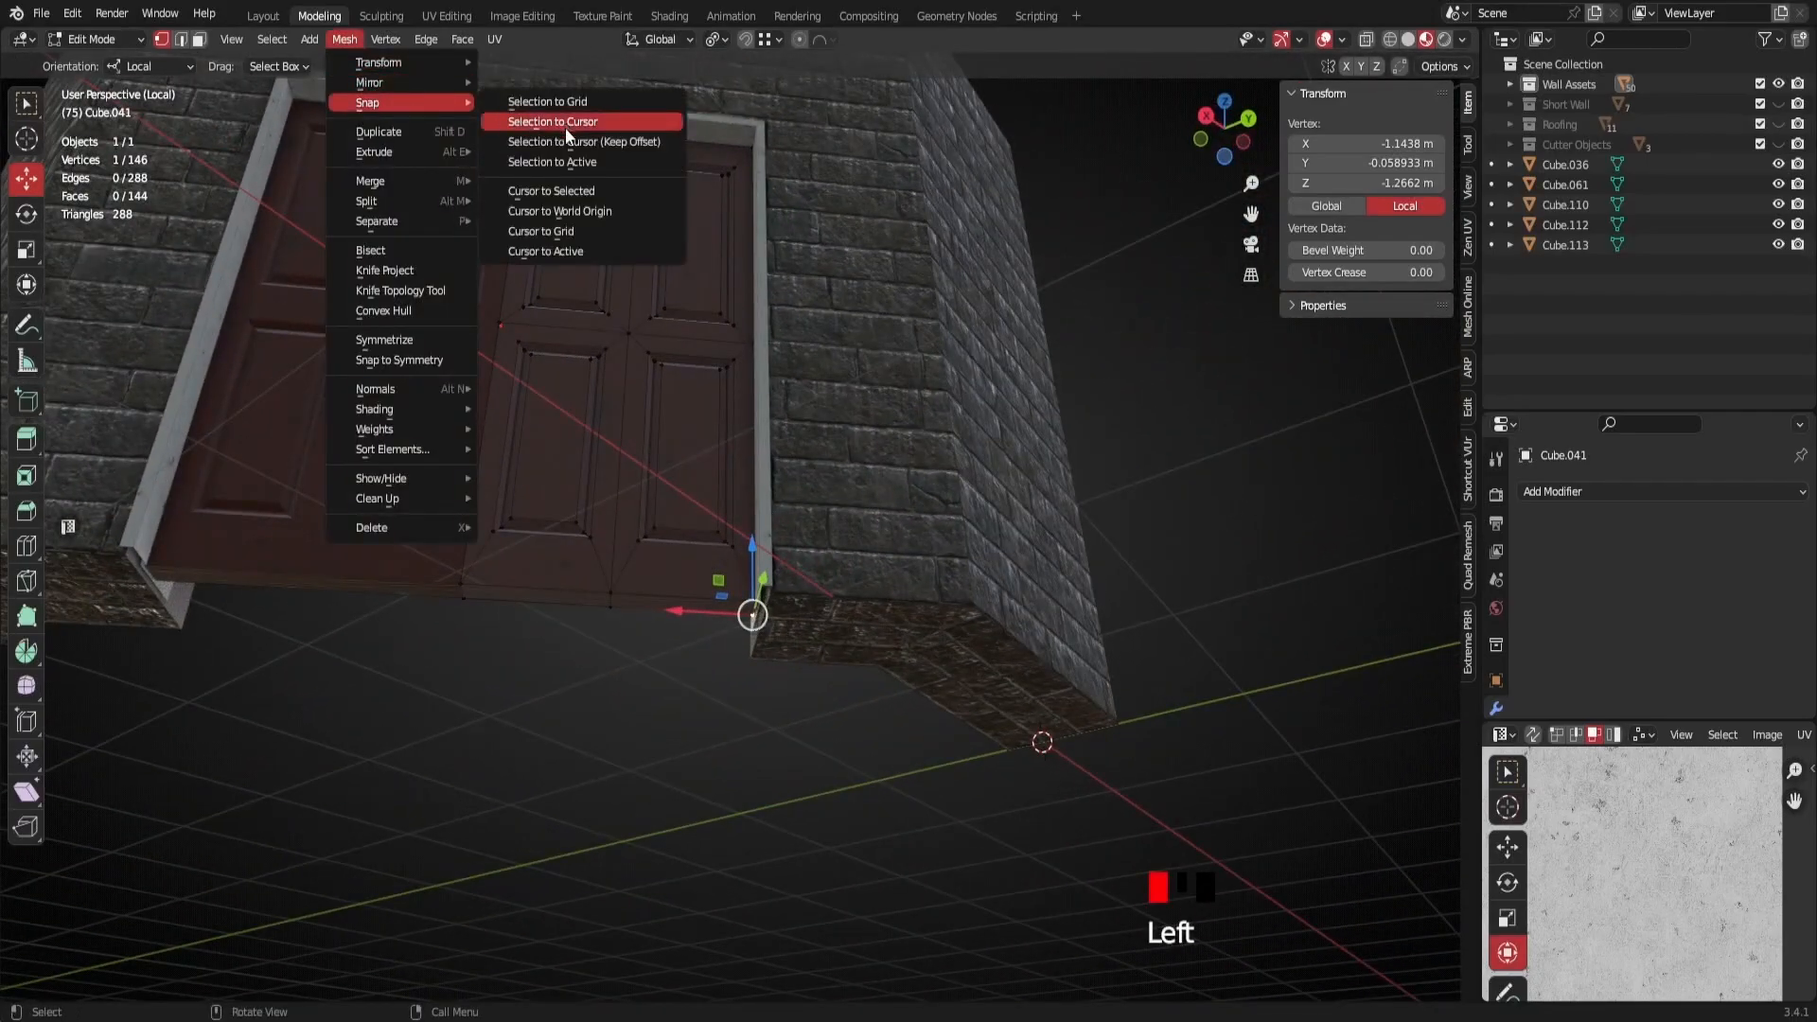
click(575, 192)
Apply the right leaf's location, rotation and scale, and set its origin to the 3D cursor
middle_drag(606, 541, 662, 510)
key(Tab)
key(q)
click(620, 477)
right_click(663, 509)
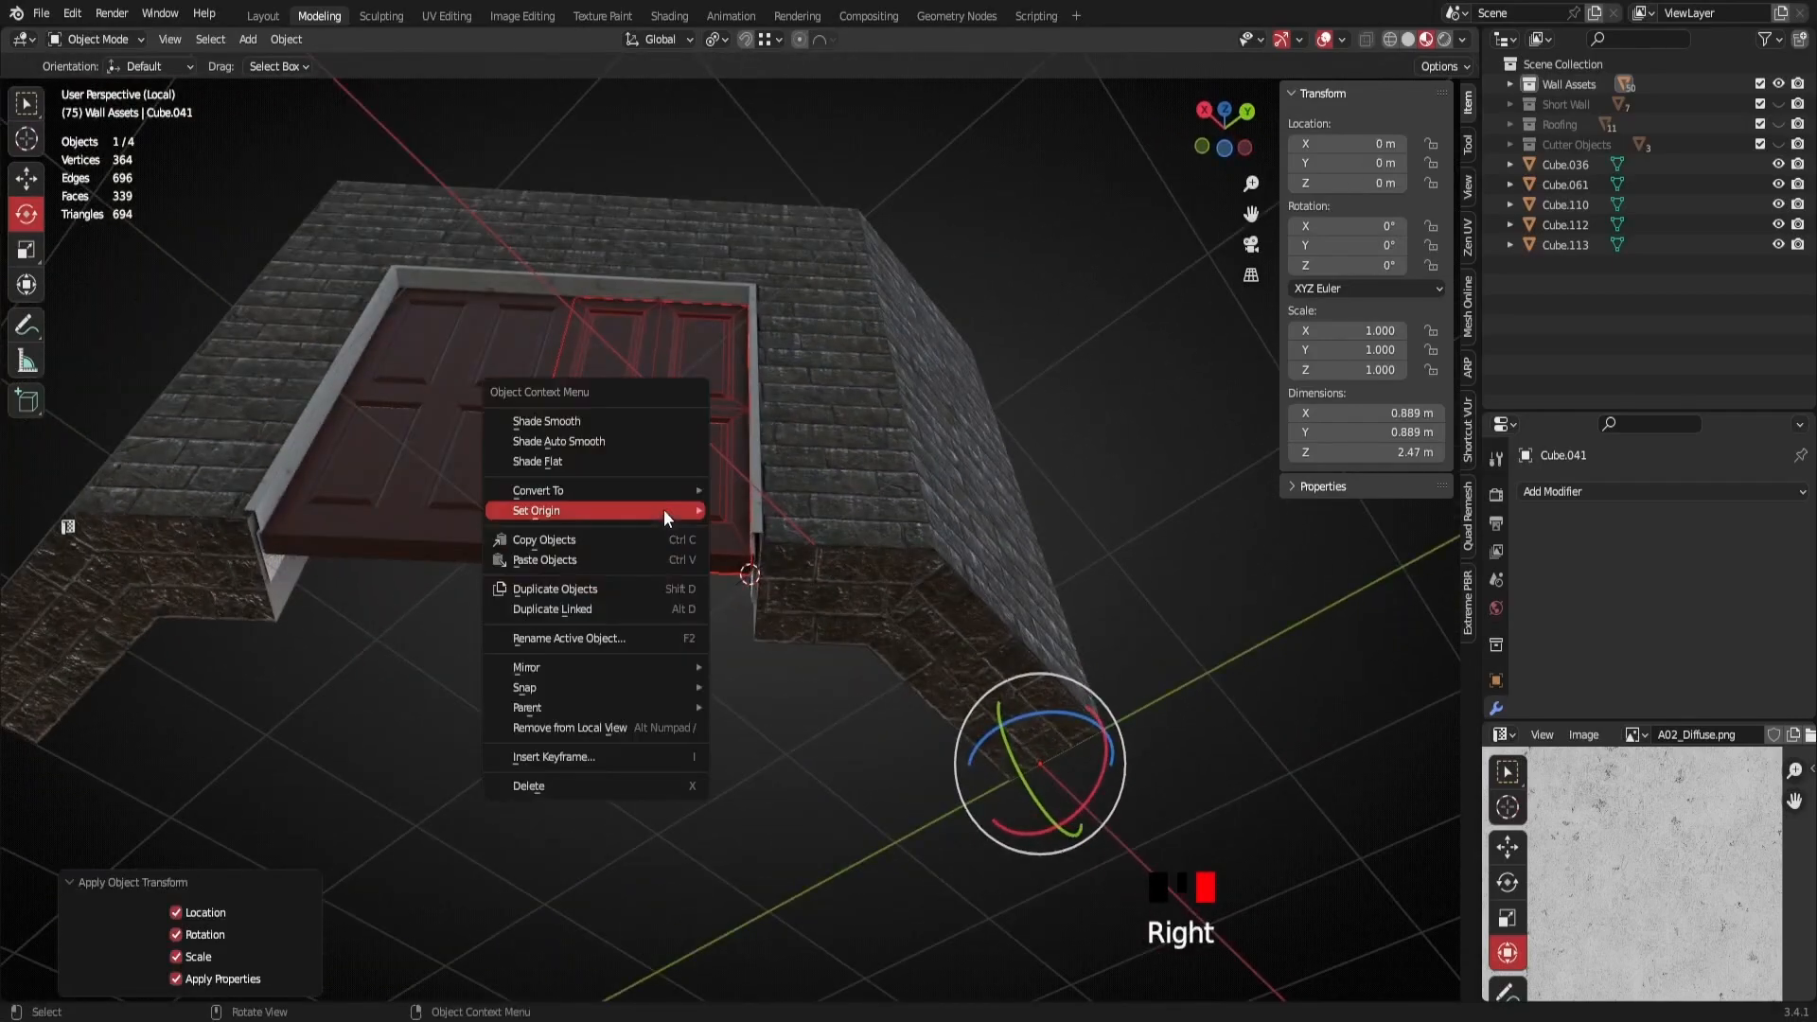
mouse_move(612, 511)
click(827, 554)
middle_drag(827, 553, 1049, 695)
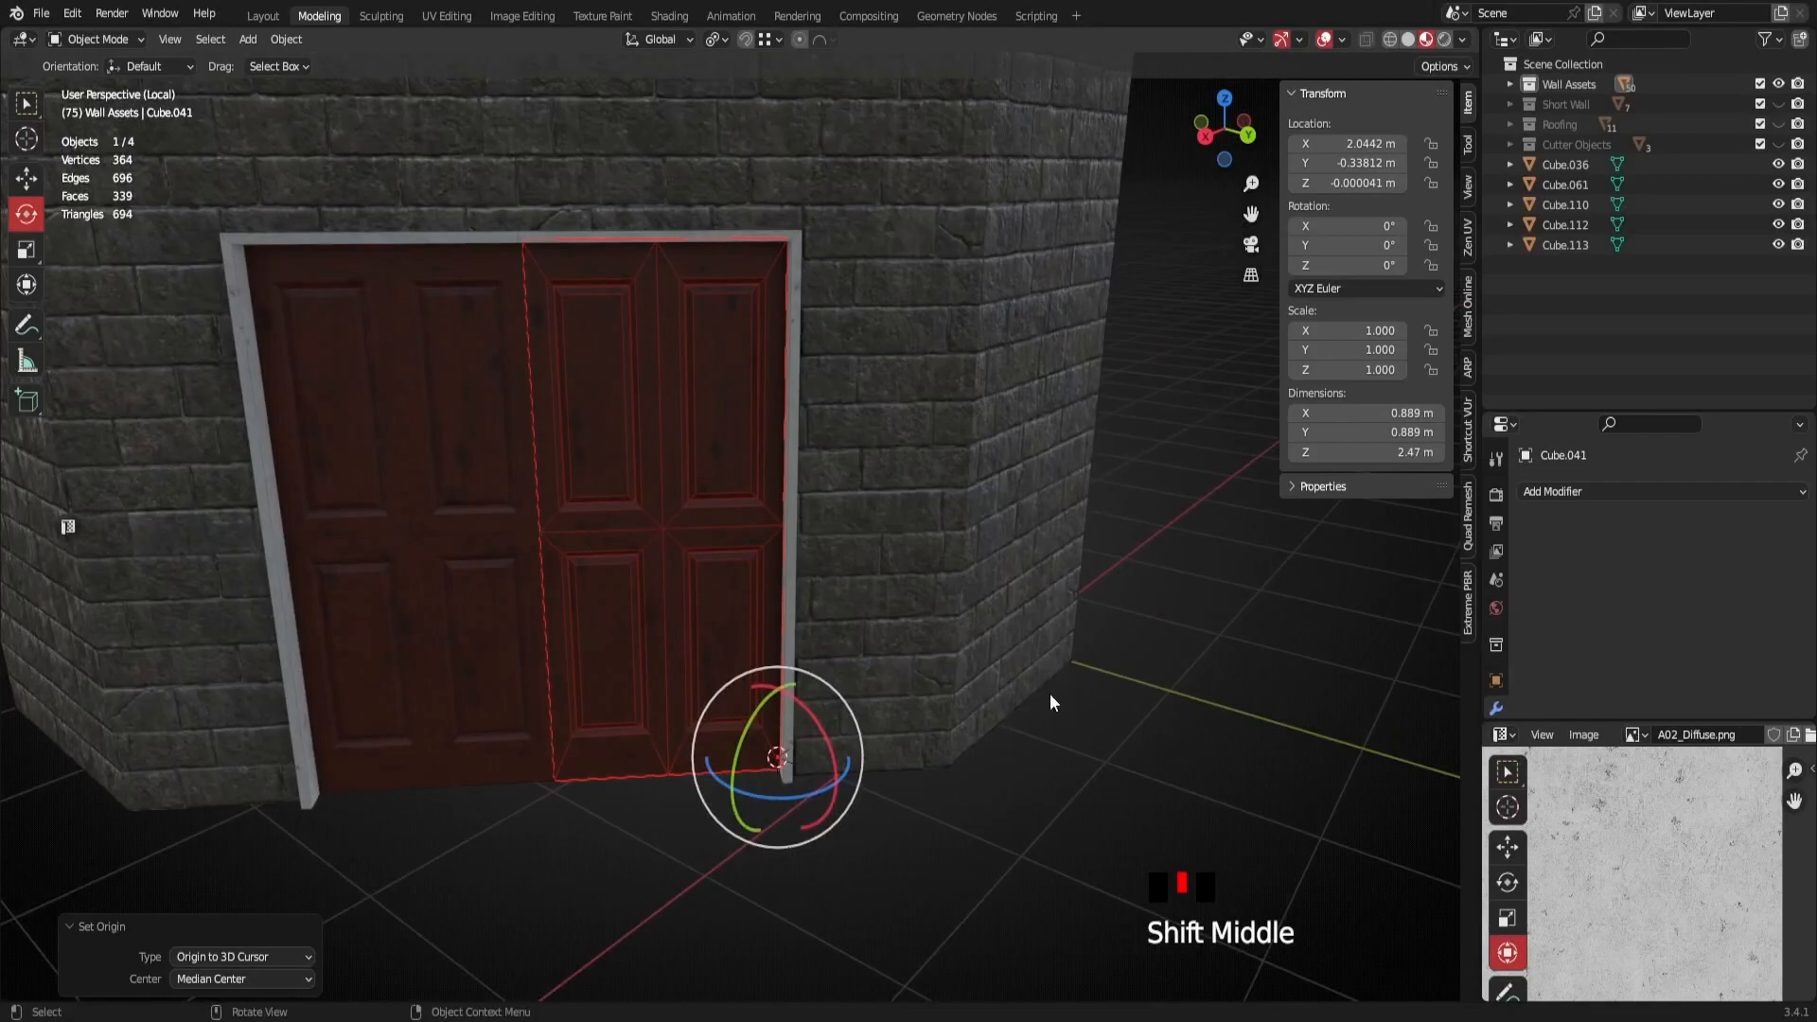
drag(799, 797, 763, 780)
key(ctrl+z)
Place the 3D cursor on the bottom rear outer corner vertex of the left door leaf
middle_drag(434, 639, 794, 576)
click(687, 588)
middle_drag(804, 659, 463, 682)
key(Tab)
click(384, 675)
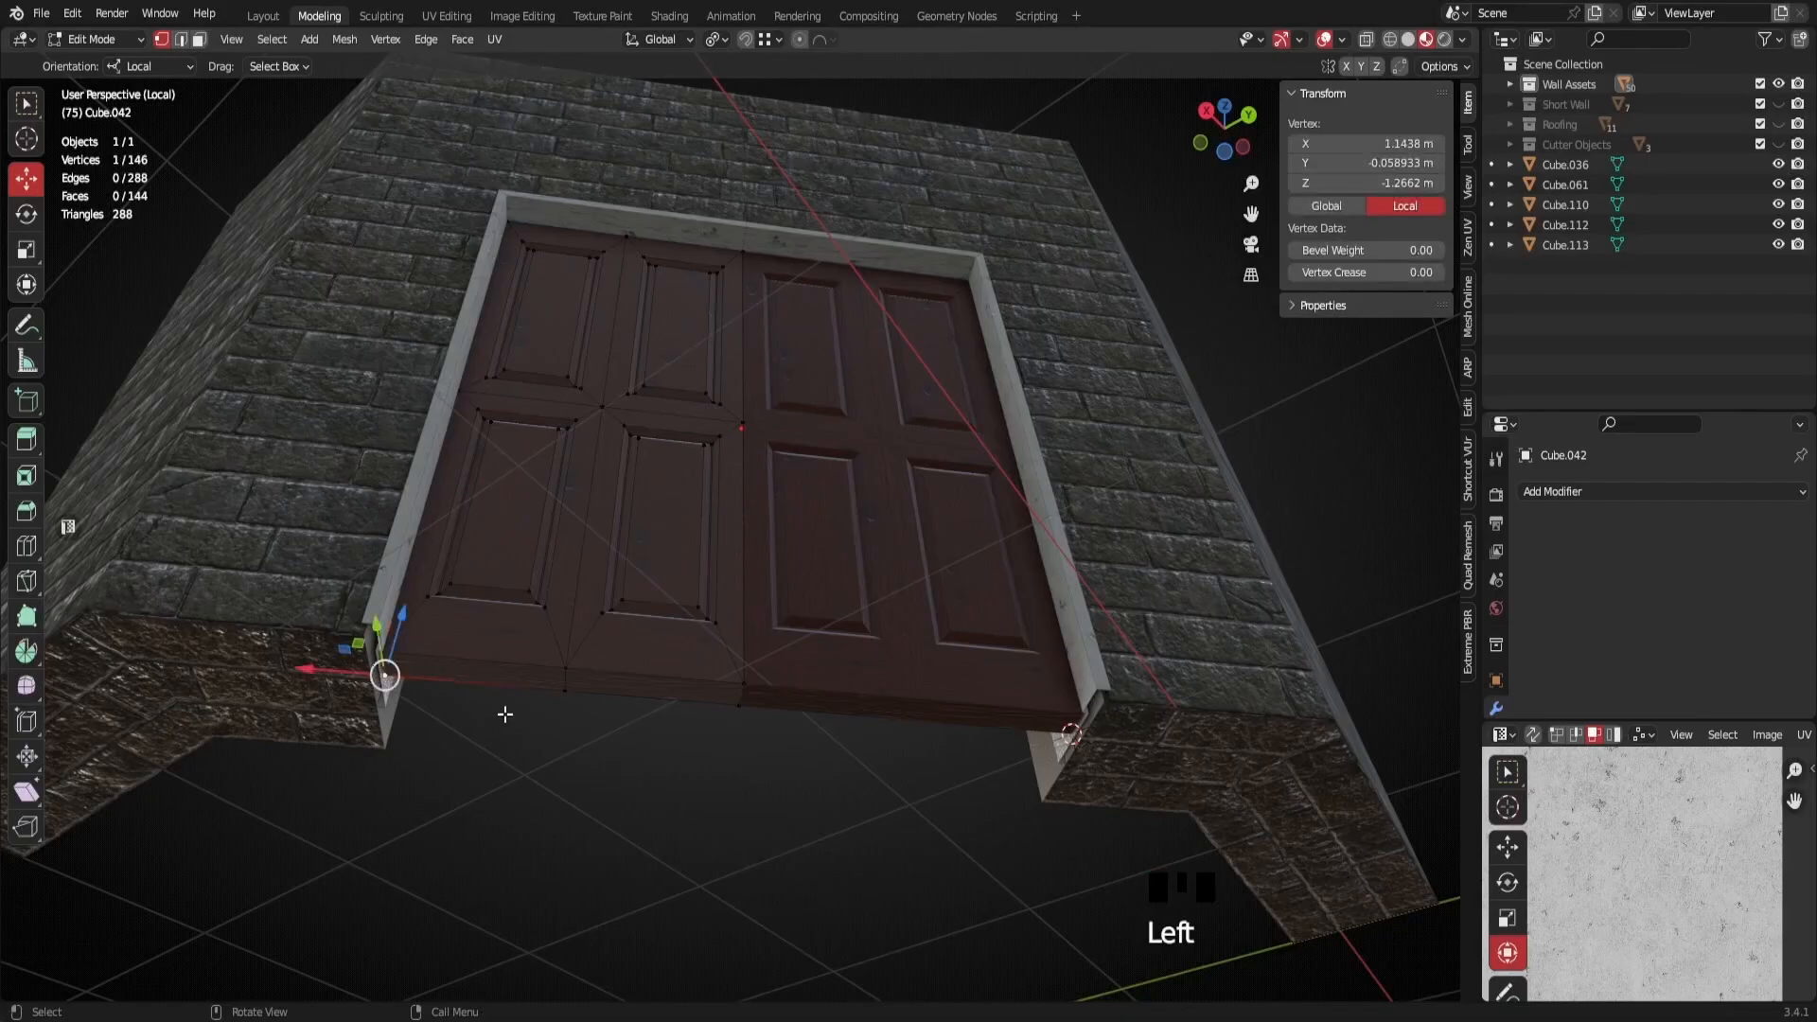
click(358, 42)
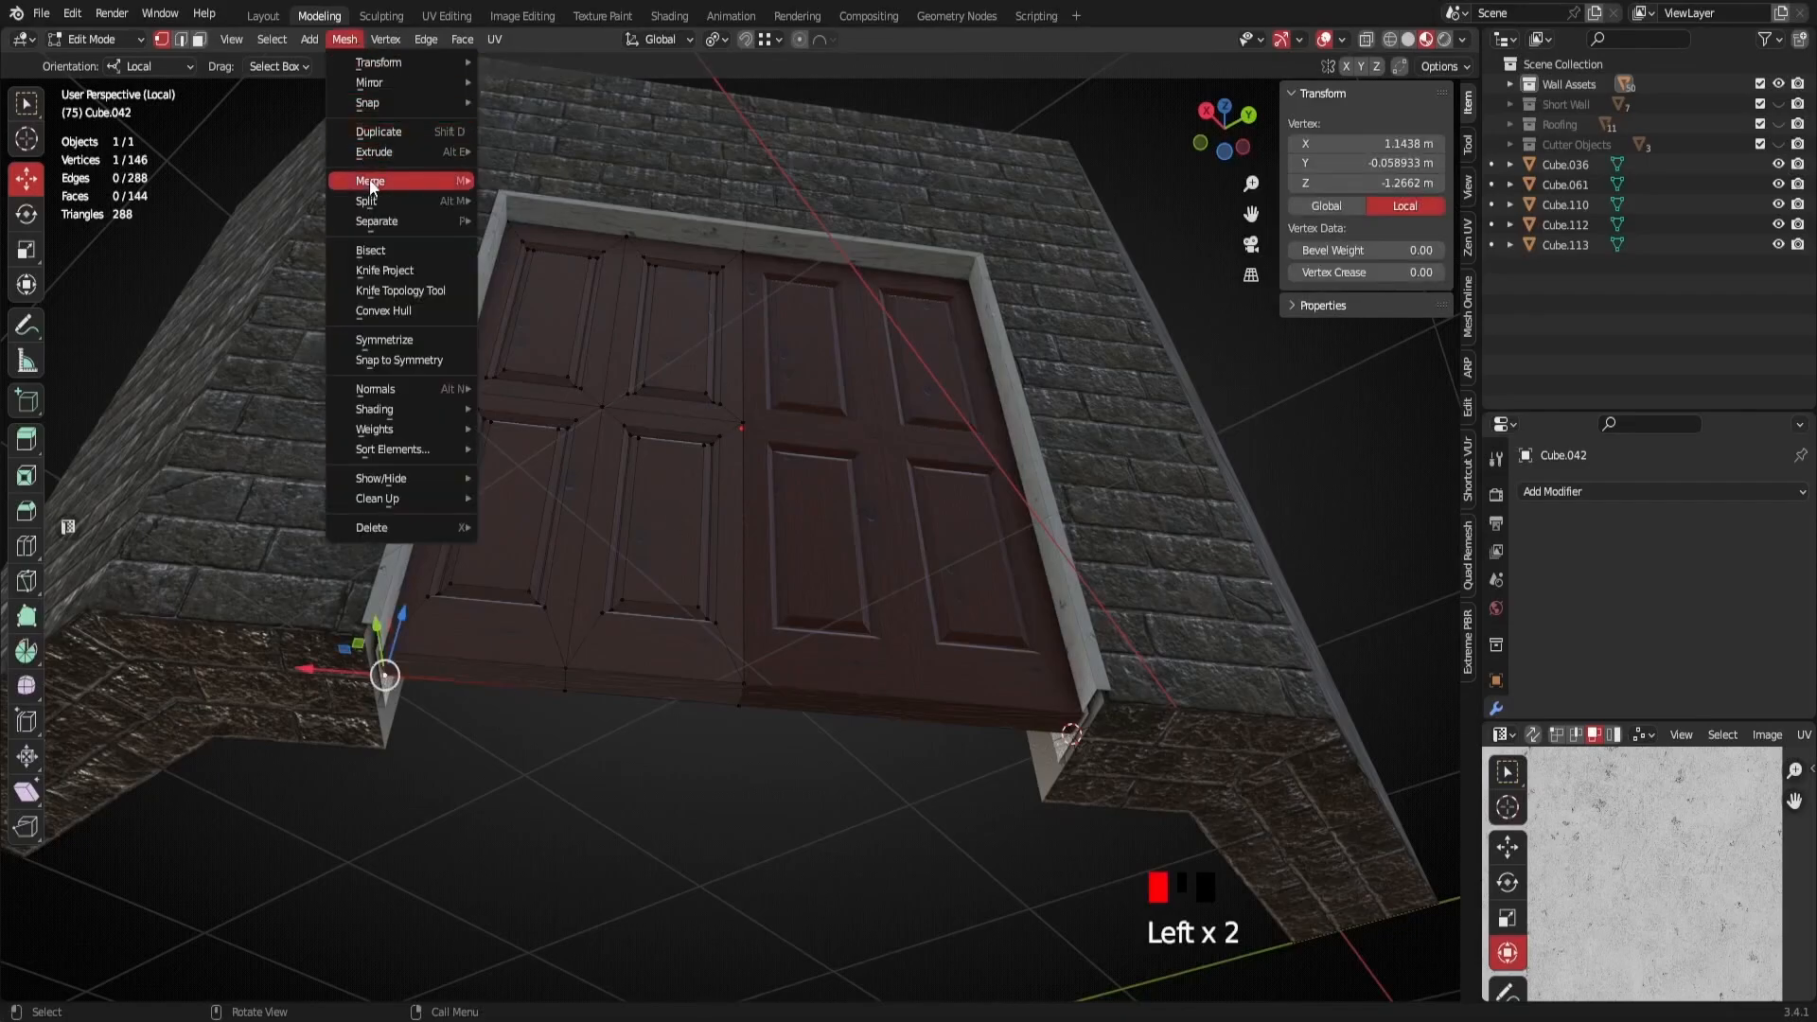
mouse_move(369, 102)
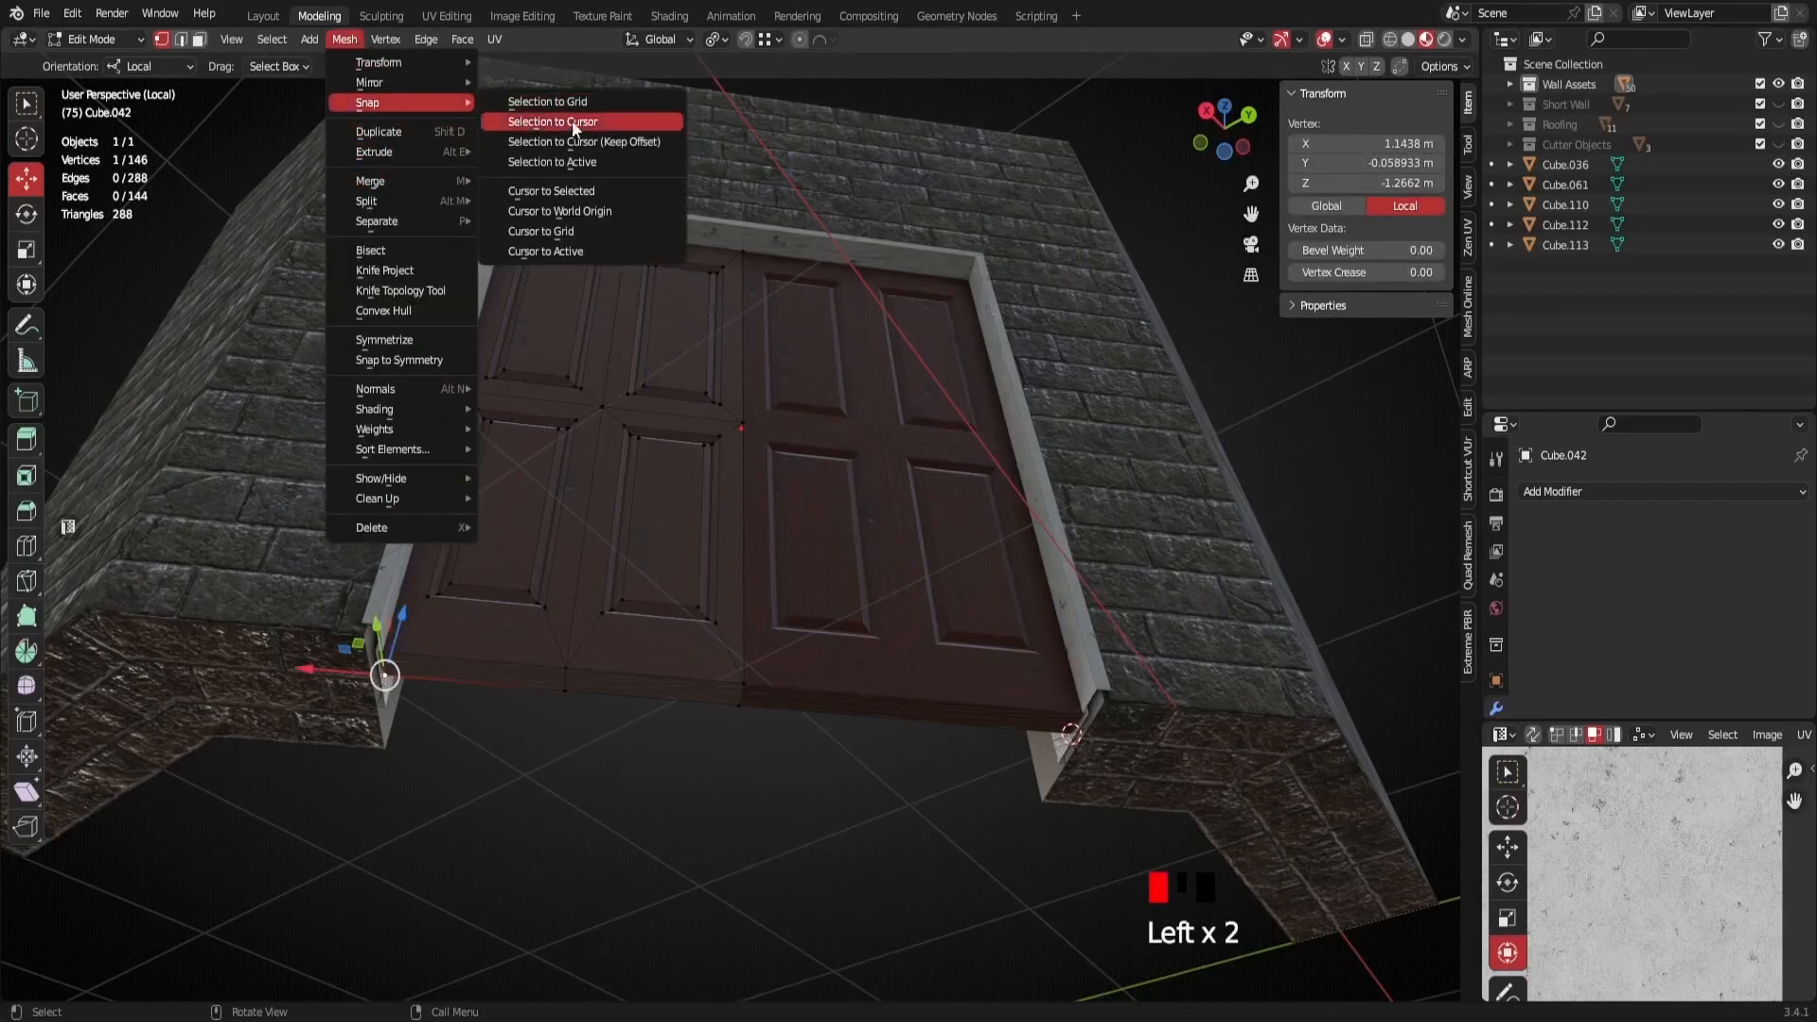
click(572, 191)
Apply all transforms to the left leaf and set its origin to the 3D cursor
middle_drag(629, 596, 612, 619)
key(Tab)
key(q)
click(565, 468)
right_click(562, 470)
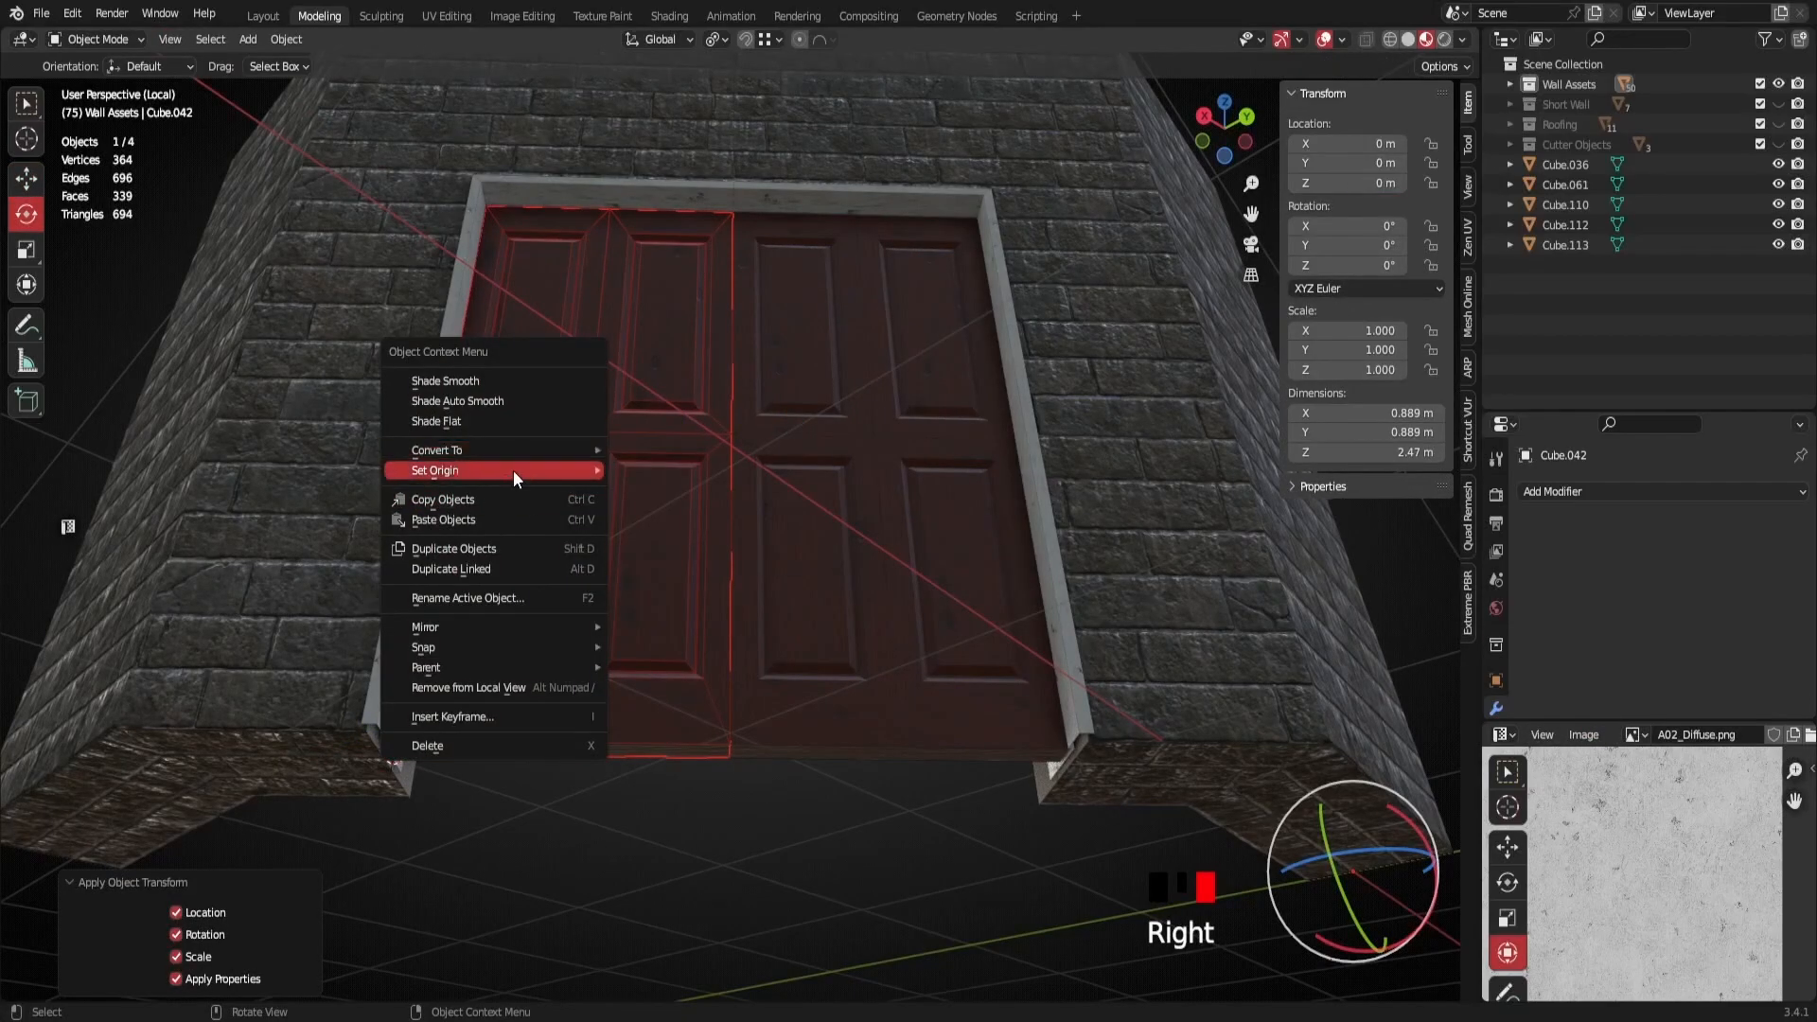
mouse_move(513, 471)
click(684, 513)
middle_drag(734, 673, 519, 805)
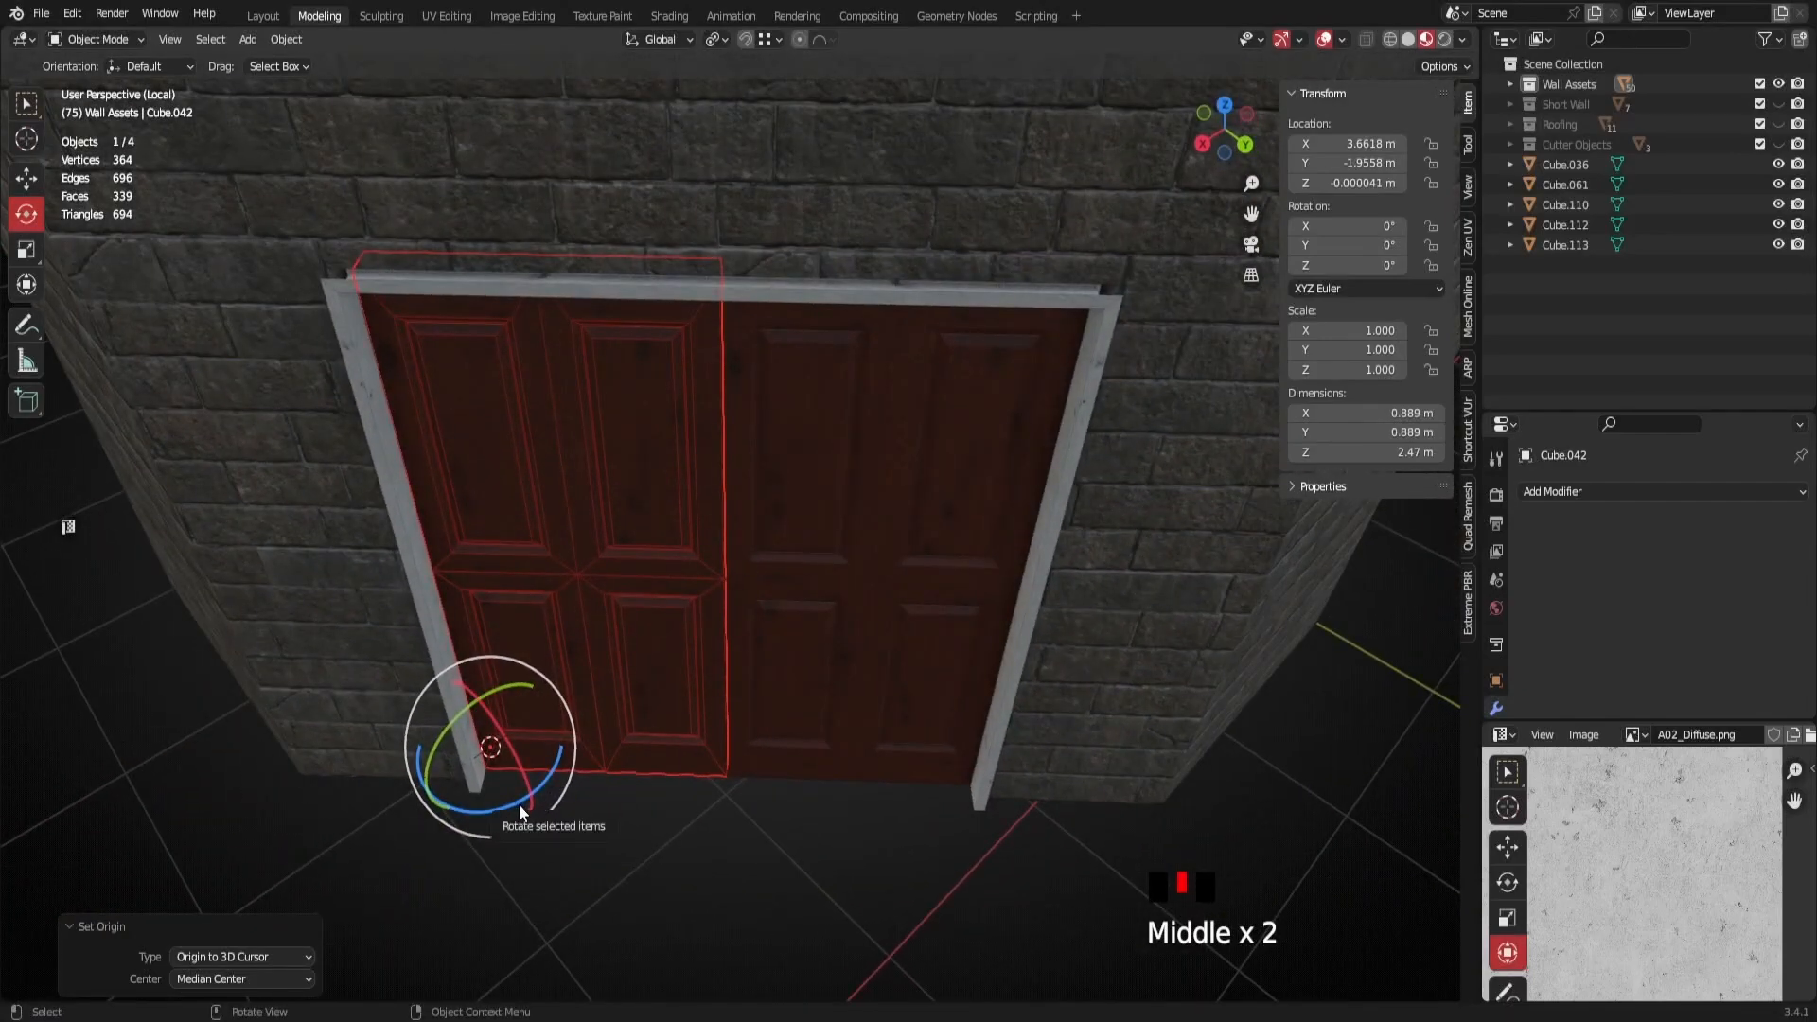
Select both door leaves and try rotating them together, undoing the rotation
shift+middle_drag(928, 740, 808, 680)
shift+click(812, 682)
middle_drag(702, 742, 663, 681)
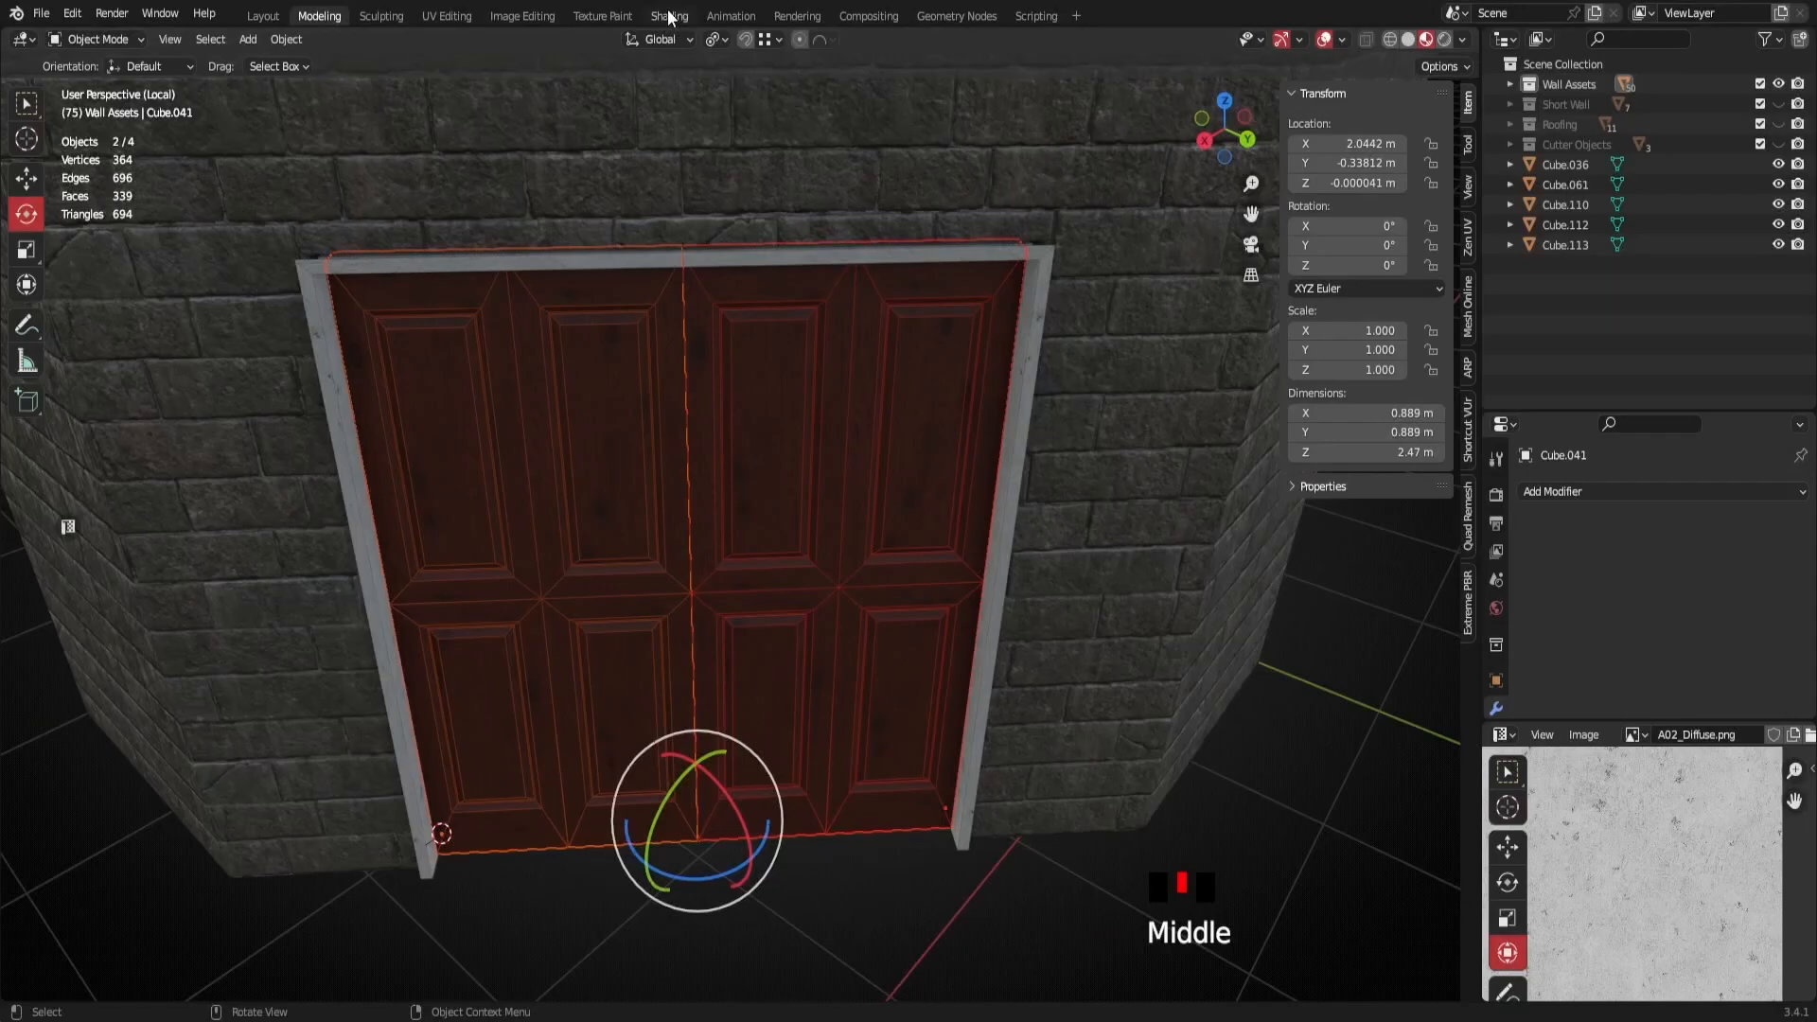
click(727, 39)
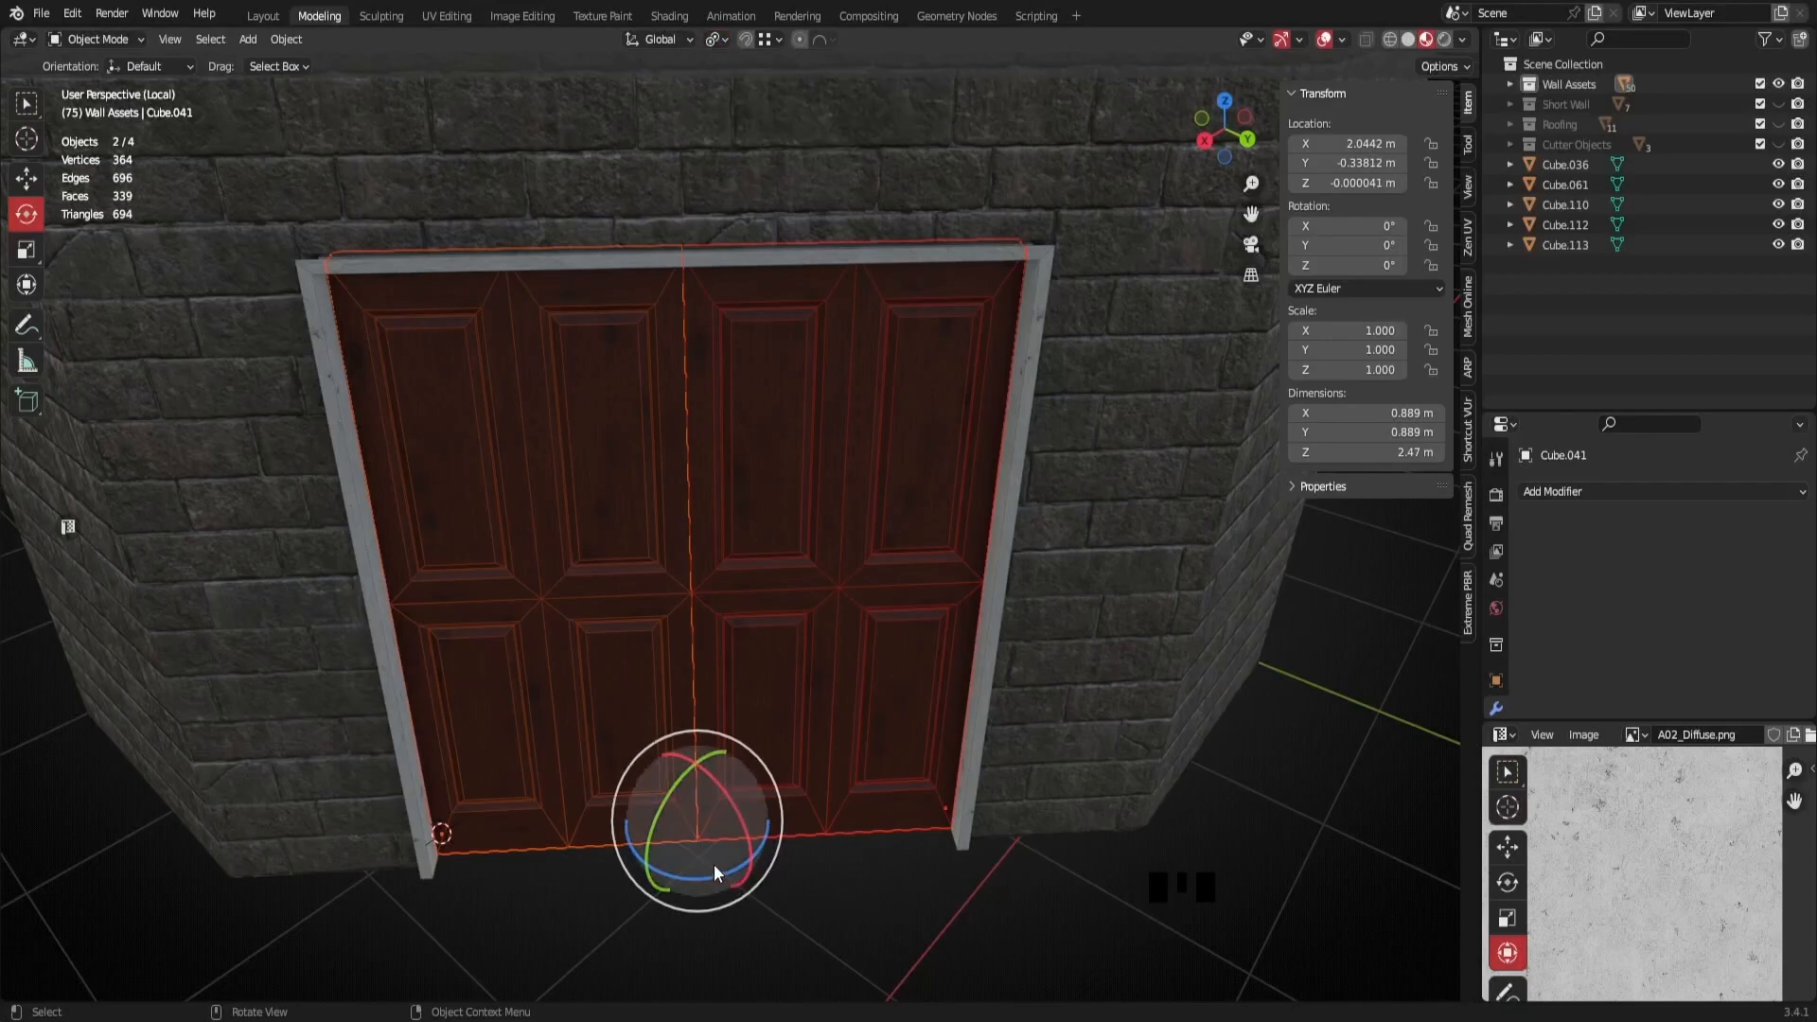
drag(707, 877, 702, 833)
key(ctrl+z)
Swing each leaf open separately about the vertical axis to test its hinge point, and undo the rotations
click(821, 750)
drag(935, 861, 653, 771)
click(590, 820)
drag(462, 878, 516, 816)
click(853, 725)
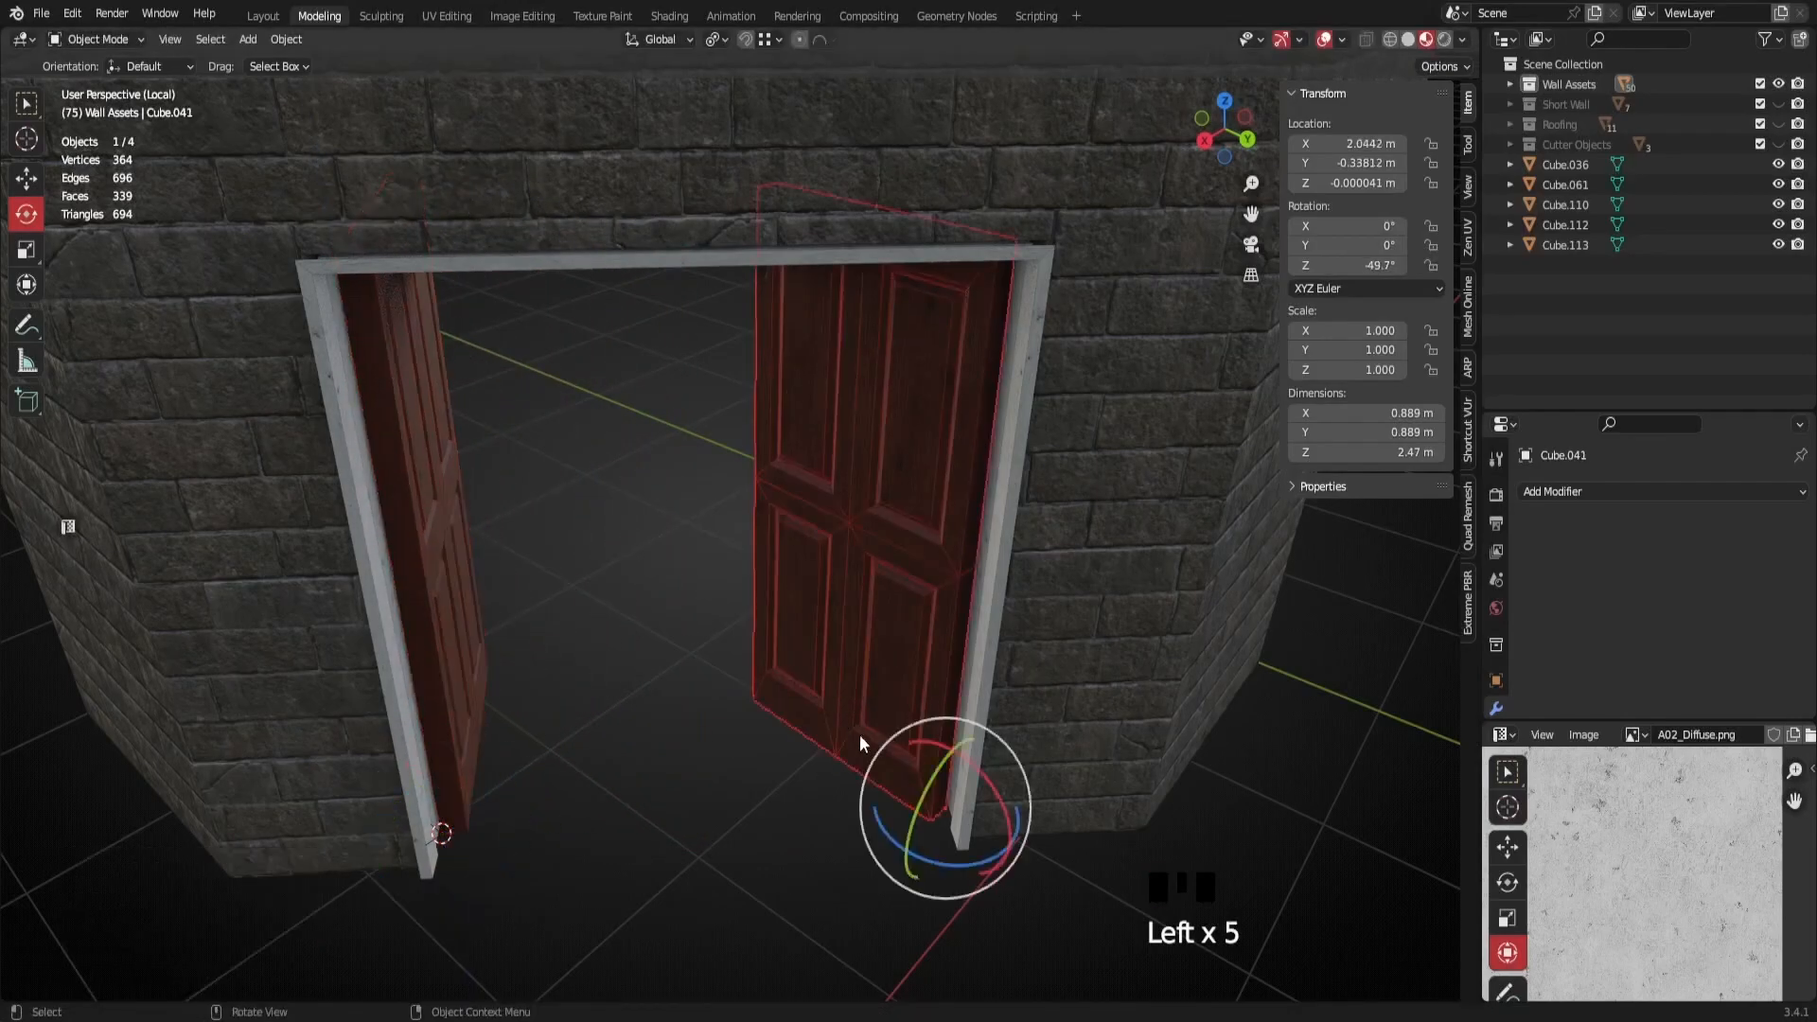
drag(937, 840, 907, 831)
scroll(782, 693, down, 3)
middle_drag(782, 694, 804, 520)
key(ctrl+z)
key(ctrl+z)
key(ctrl+z)
key(ctrl+z)
key(ctrl+z)
key(ctrl+z)
key(ctrl+z)
Select the door frame and examine from below how it sits around the leaves
scroll(734, 598, up, 2)
middle_drag(735, 600, 871, 628)
scroll(918, 536, up, 2)
middle_drag(917, 536, 600, 422)
click(648, 504)
scroll(606, 430, down, 4)
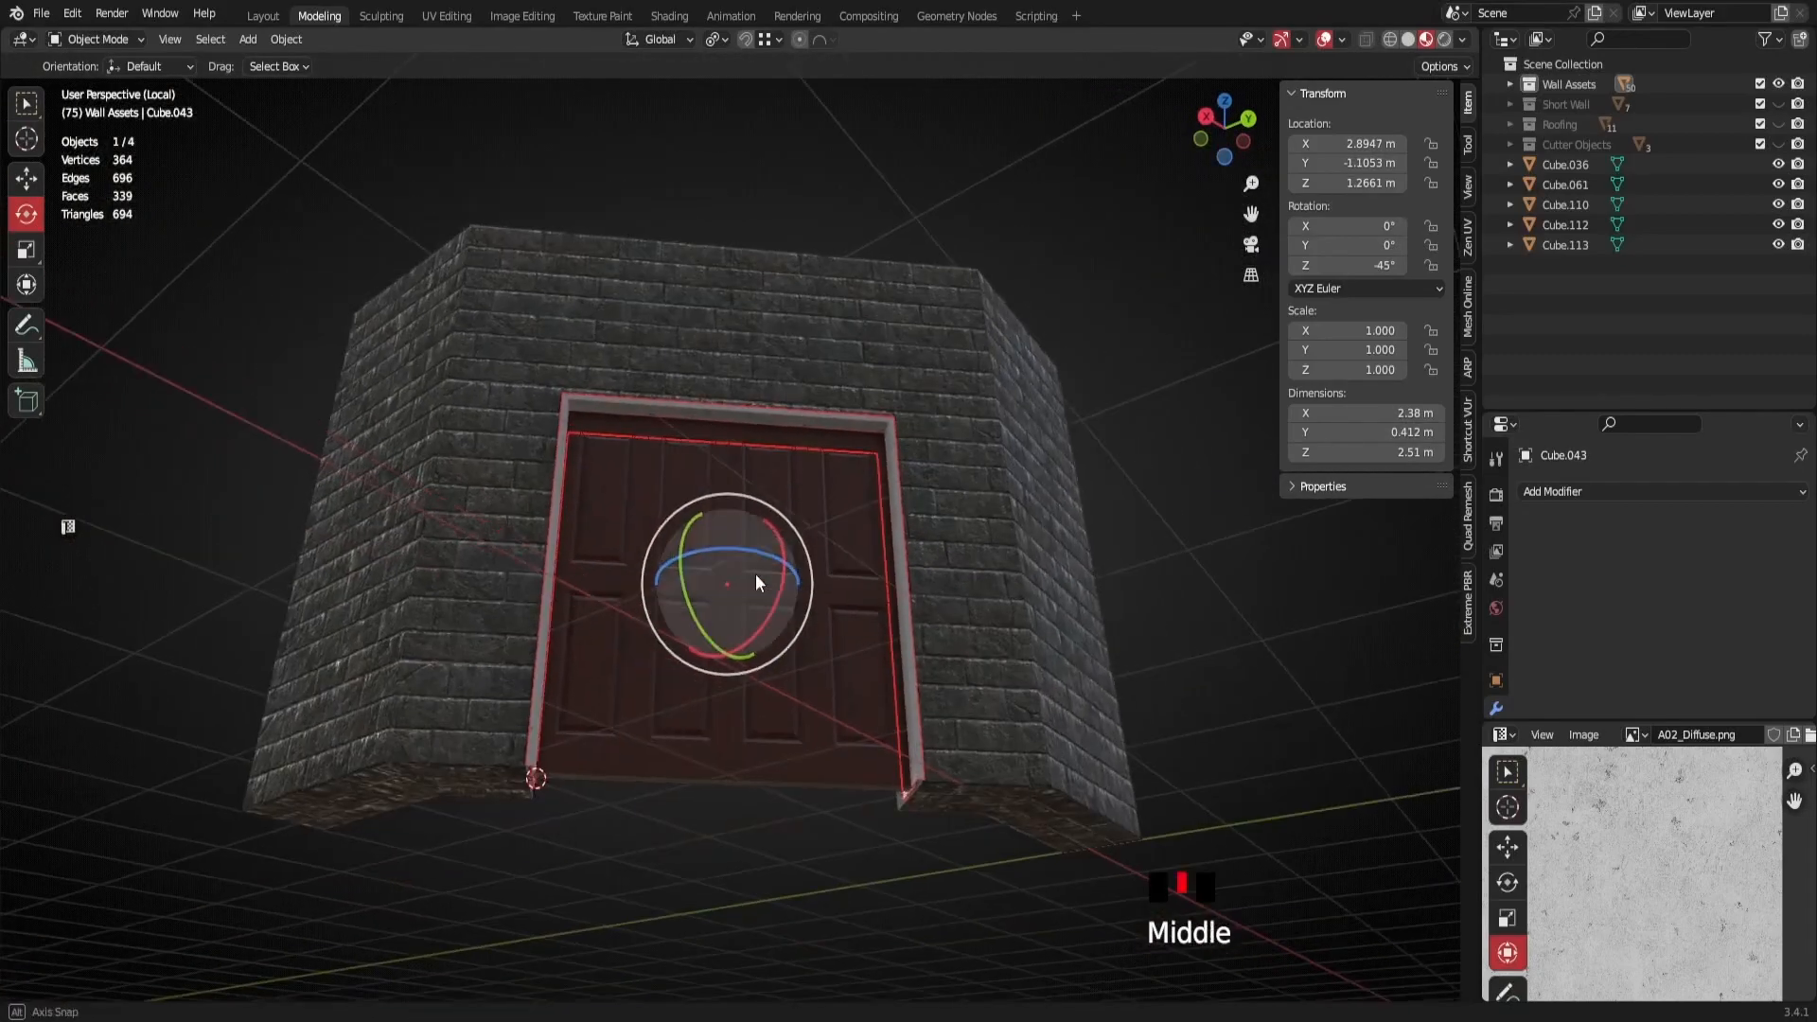
middle_drag(755, 573, 801, 657)
middle_drag(978, 734, 876, 795)
Select both door leaves and the frame as the active object, and parent the leaves to the frame with the Object option
click(726, 734)
middle_drag(729, 734, 795, 780)
click(795, 780)
scroll(670, 730, up, 2)
scroll(768, 574, down, 1)
middle_drag(768, 567, 872, 580)
shift+click(876, 647)
scroll(937, 442, up, 2)
middle_drag(938, 442, 997, 485)
shift+click(1006, 430)
scroll(1005, 429, down, 3)
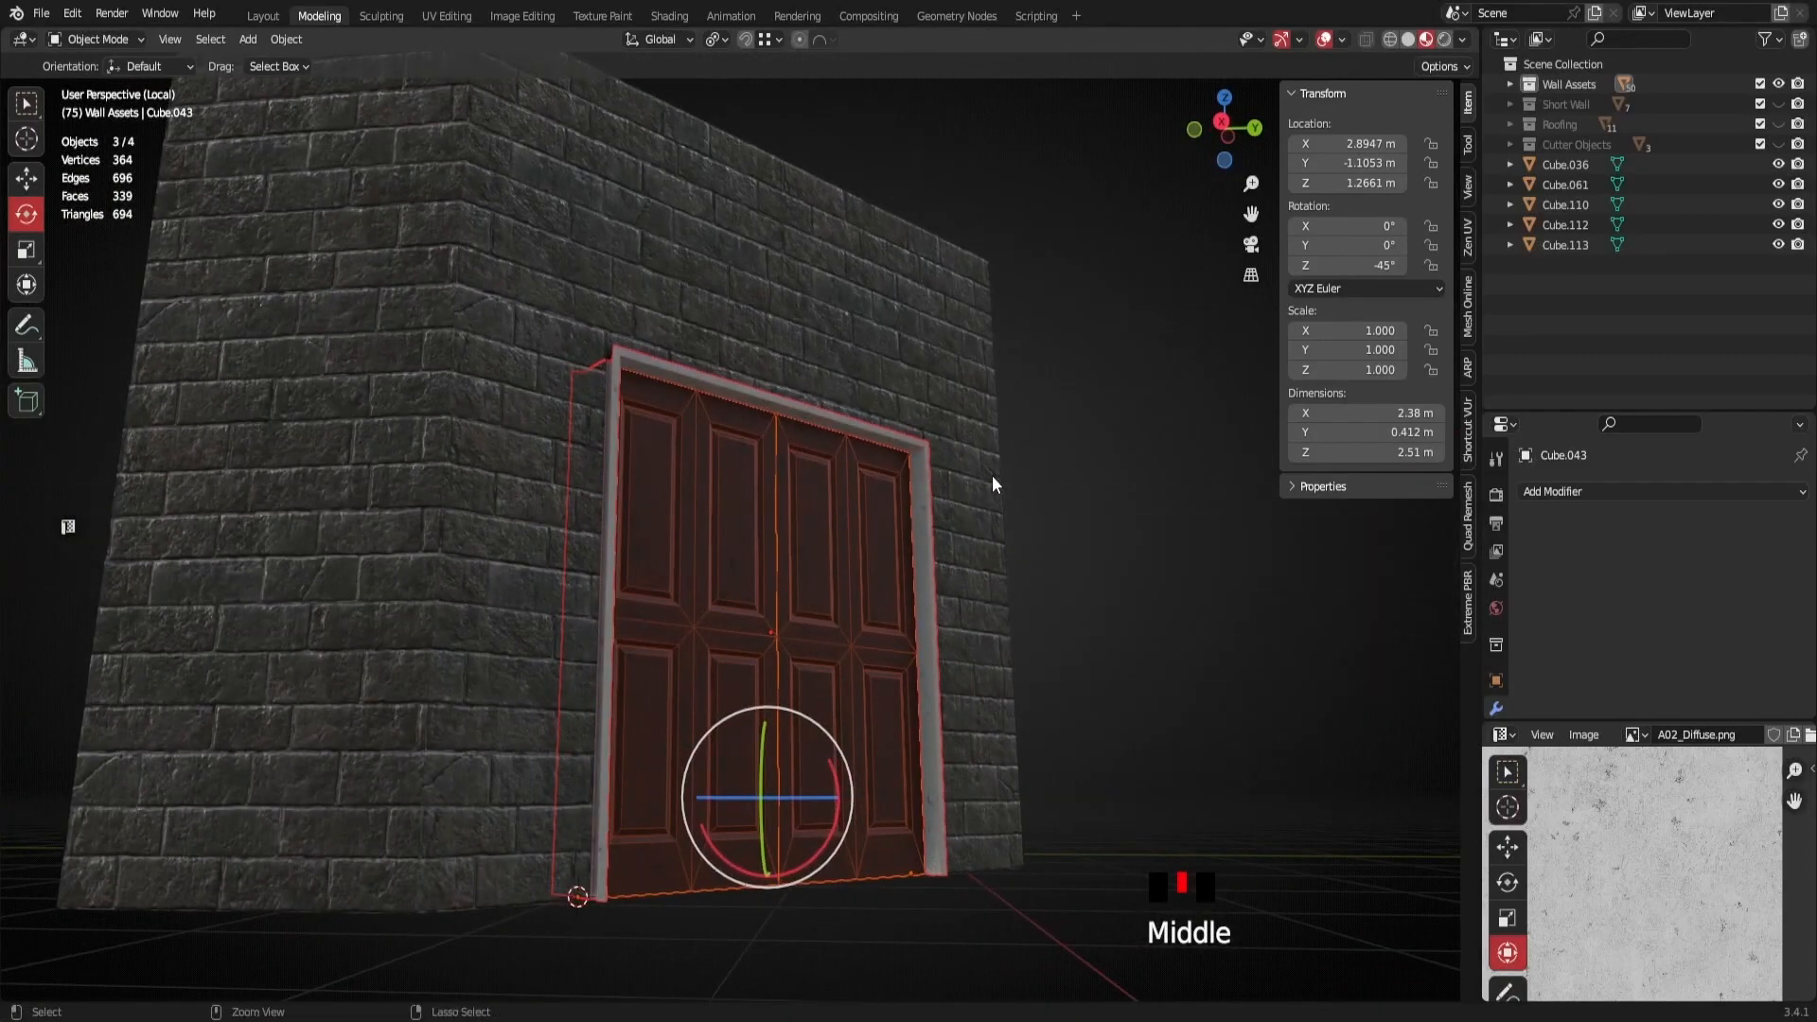
key(ctrl+p)
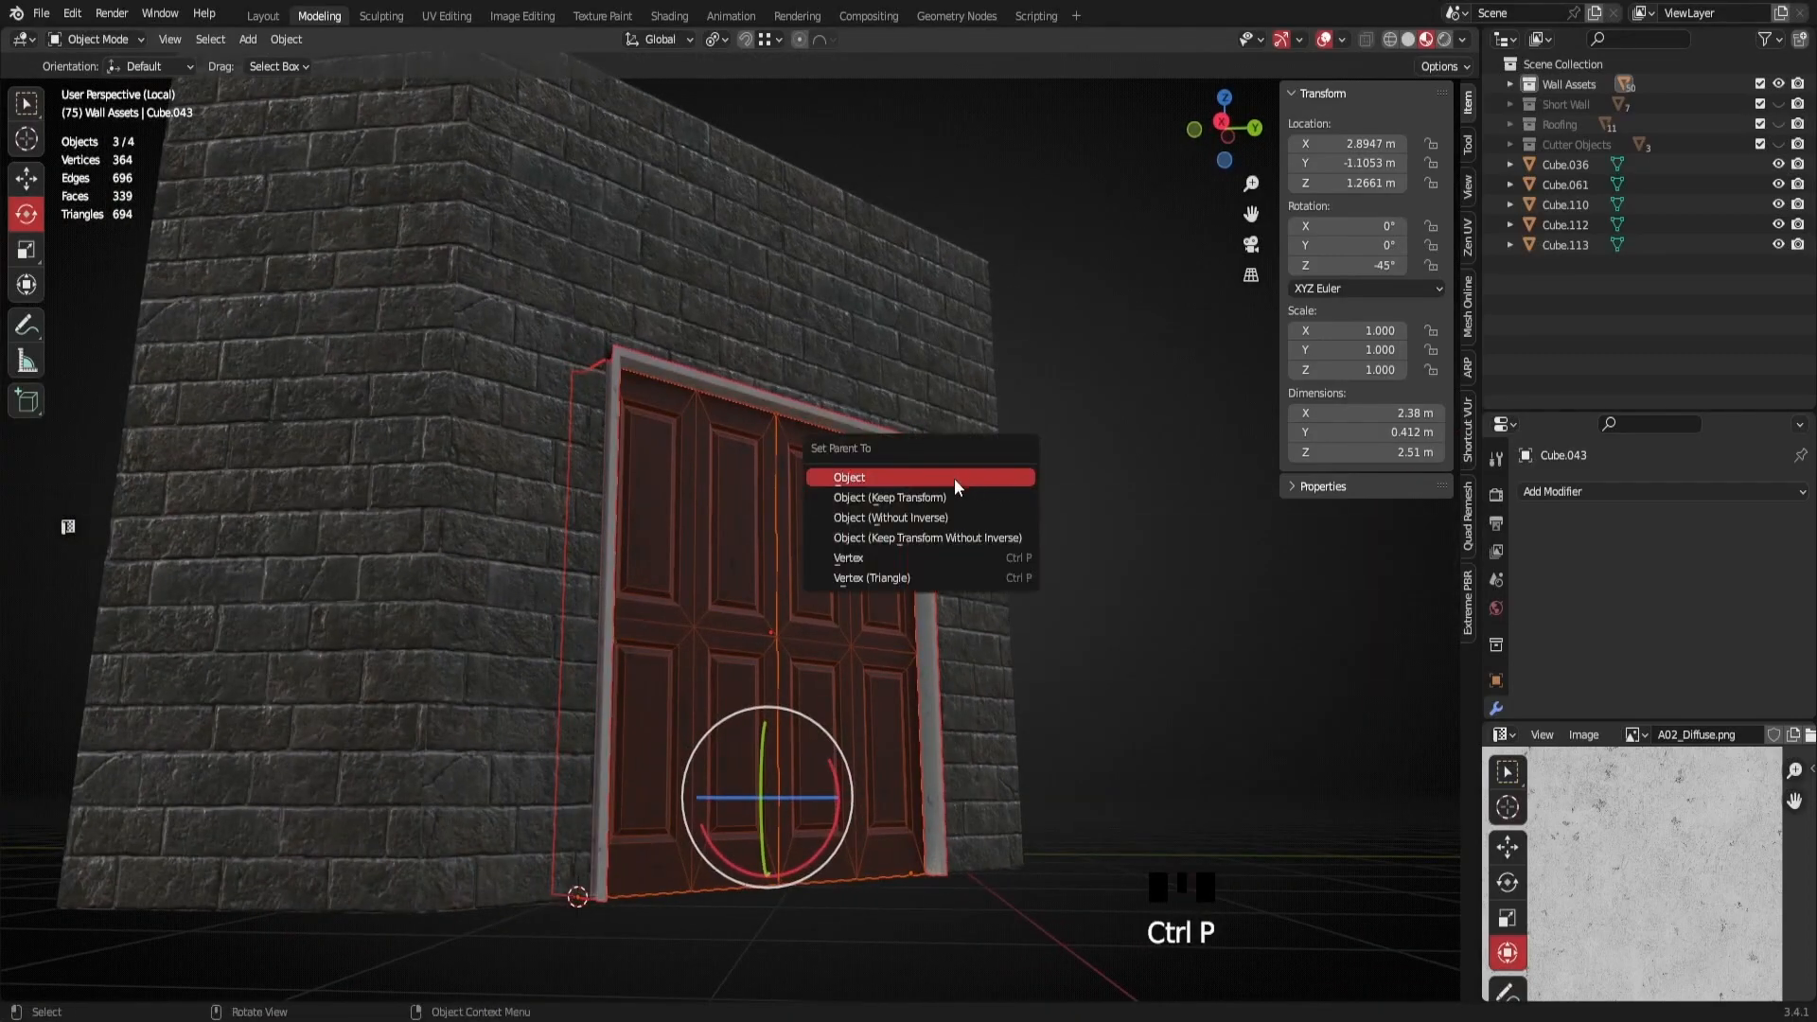
click(867, 479)
Test the parenting by trial-moving and rotating the right leaf and trial-moving the frame, reverting each change
click(1239, 780)
click(860, 700)
middle_drag(860, 701, 895, 857)
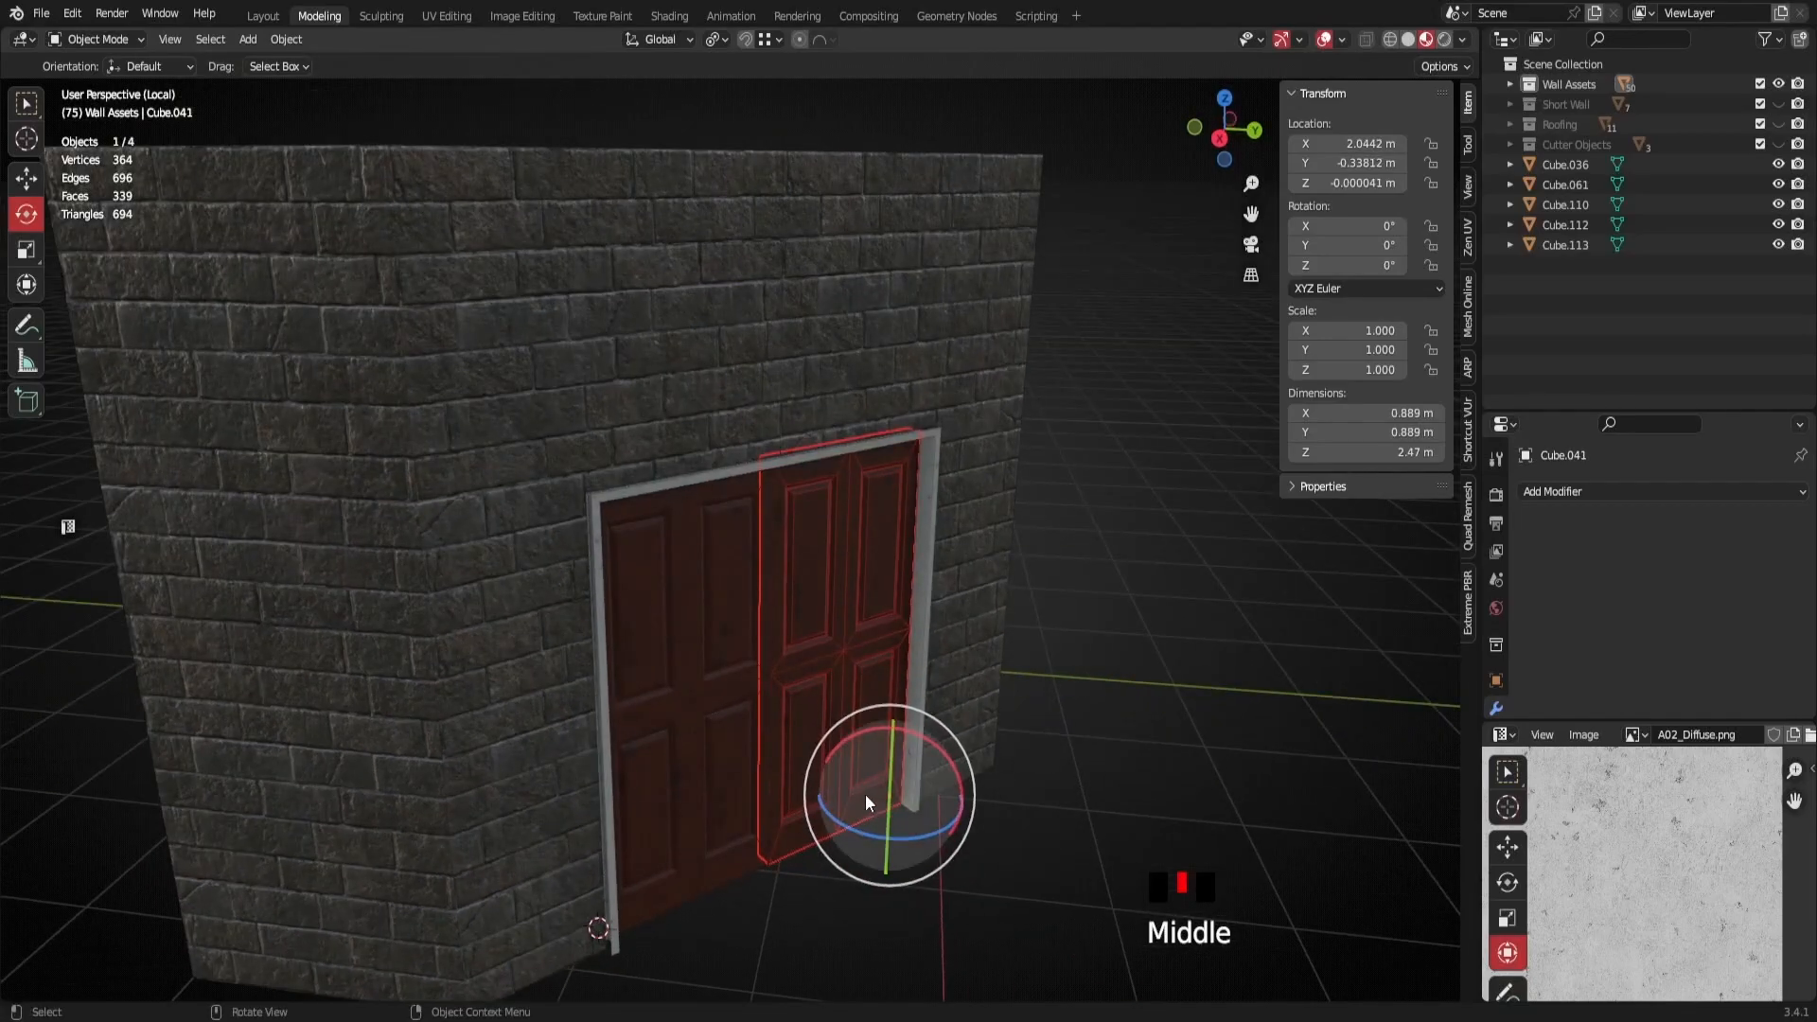
key(g)
right_click(887, 769)
mouse_move(920, 844)
mouse_down()
mouse_move(857, 847)
mouse_move(908, 812)
mouse_up()
key(ctrl+z)
click(933, 668)
key(g)
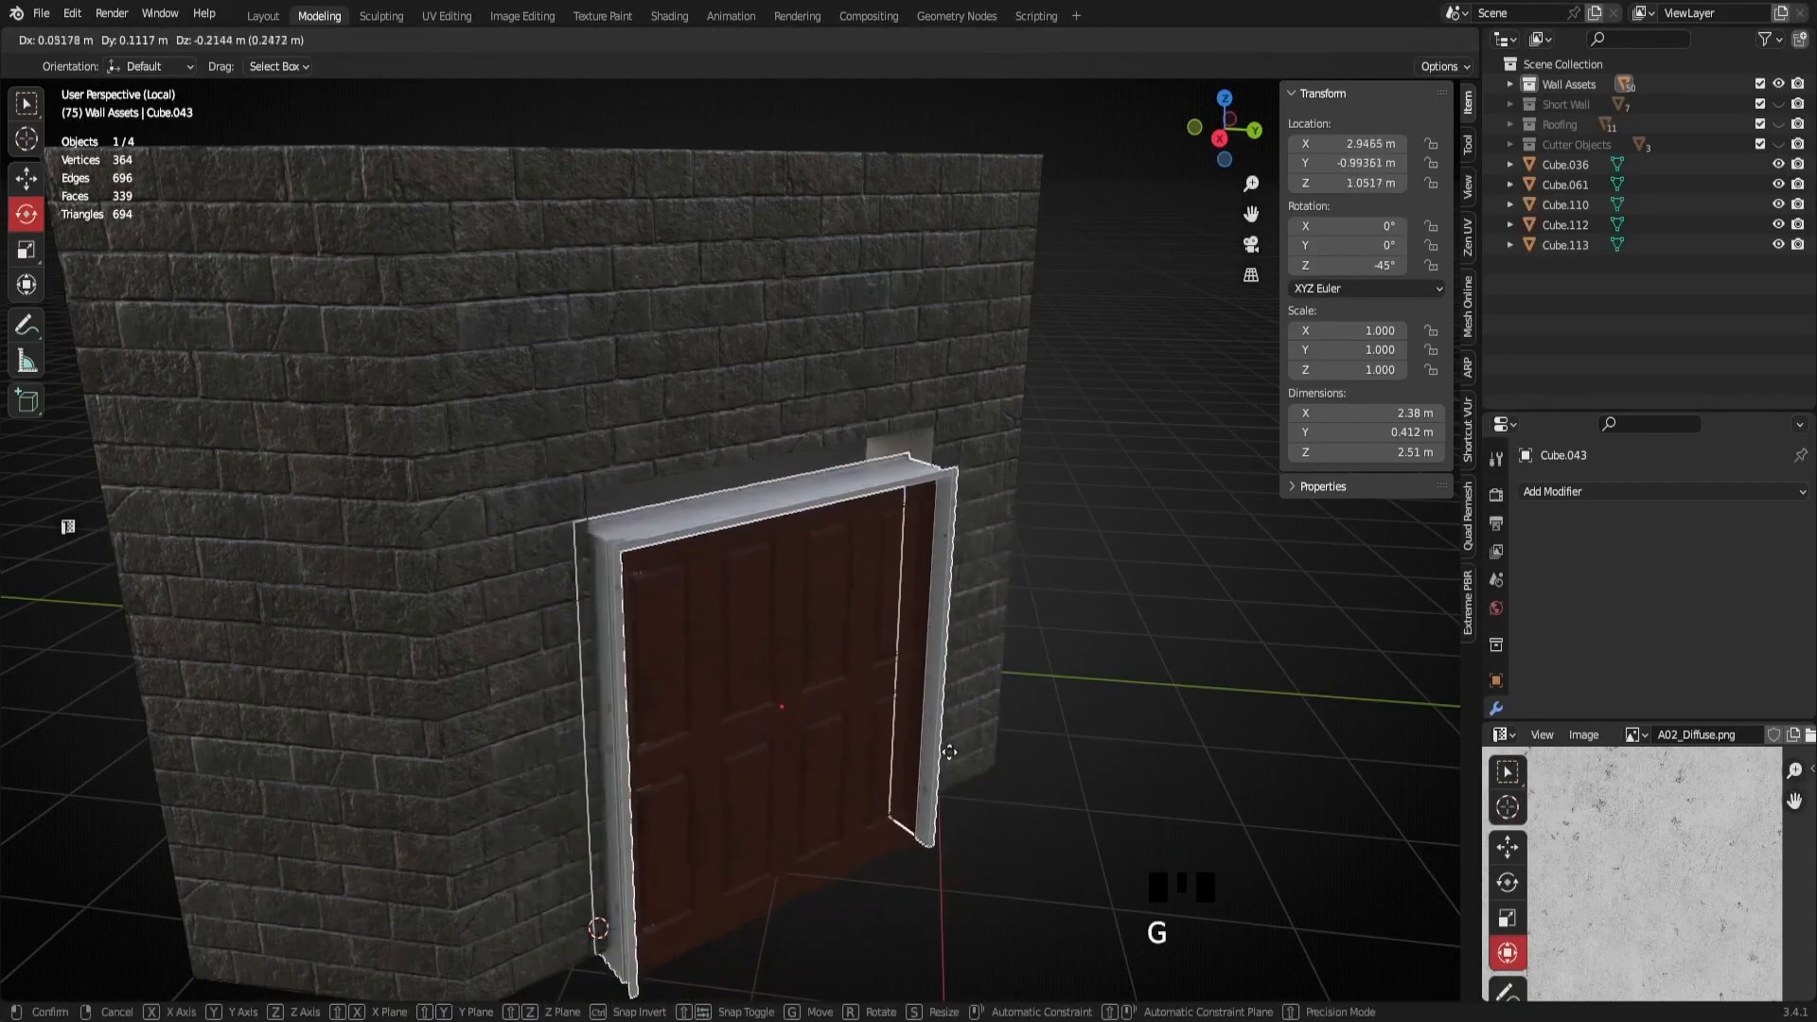
right_click(865, 581)
Try a snapped move of the door frame's mesh alone against the wall in Edit Mode, and undo it
middle_drag(865, 582, 883, 581)
scroll(980, 509, up, 2)
middle_drag(981, 509, 882, 484)
scroll(872, 485, up, 2)
click(873, 479)
key(Tab)
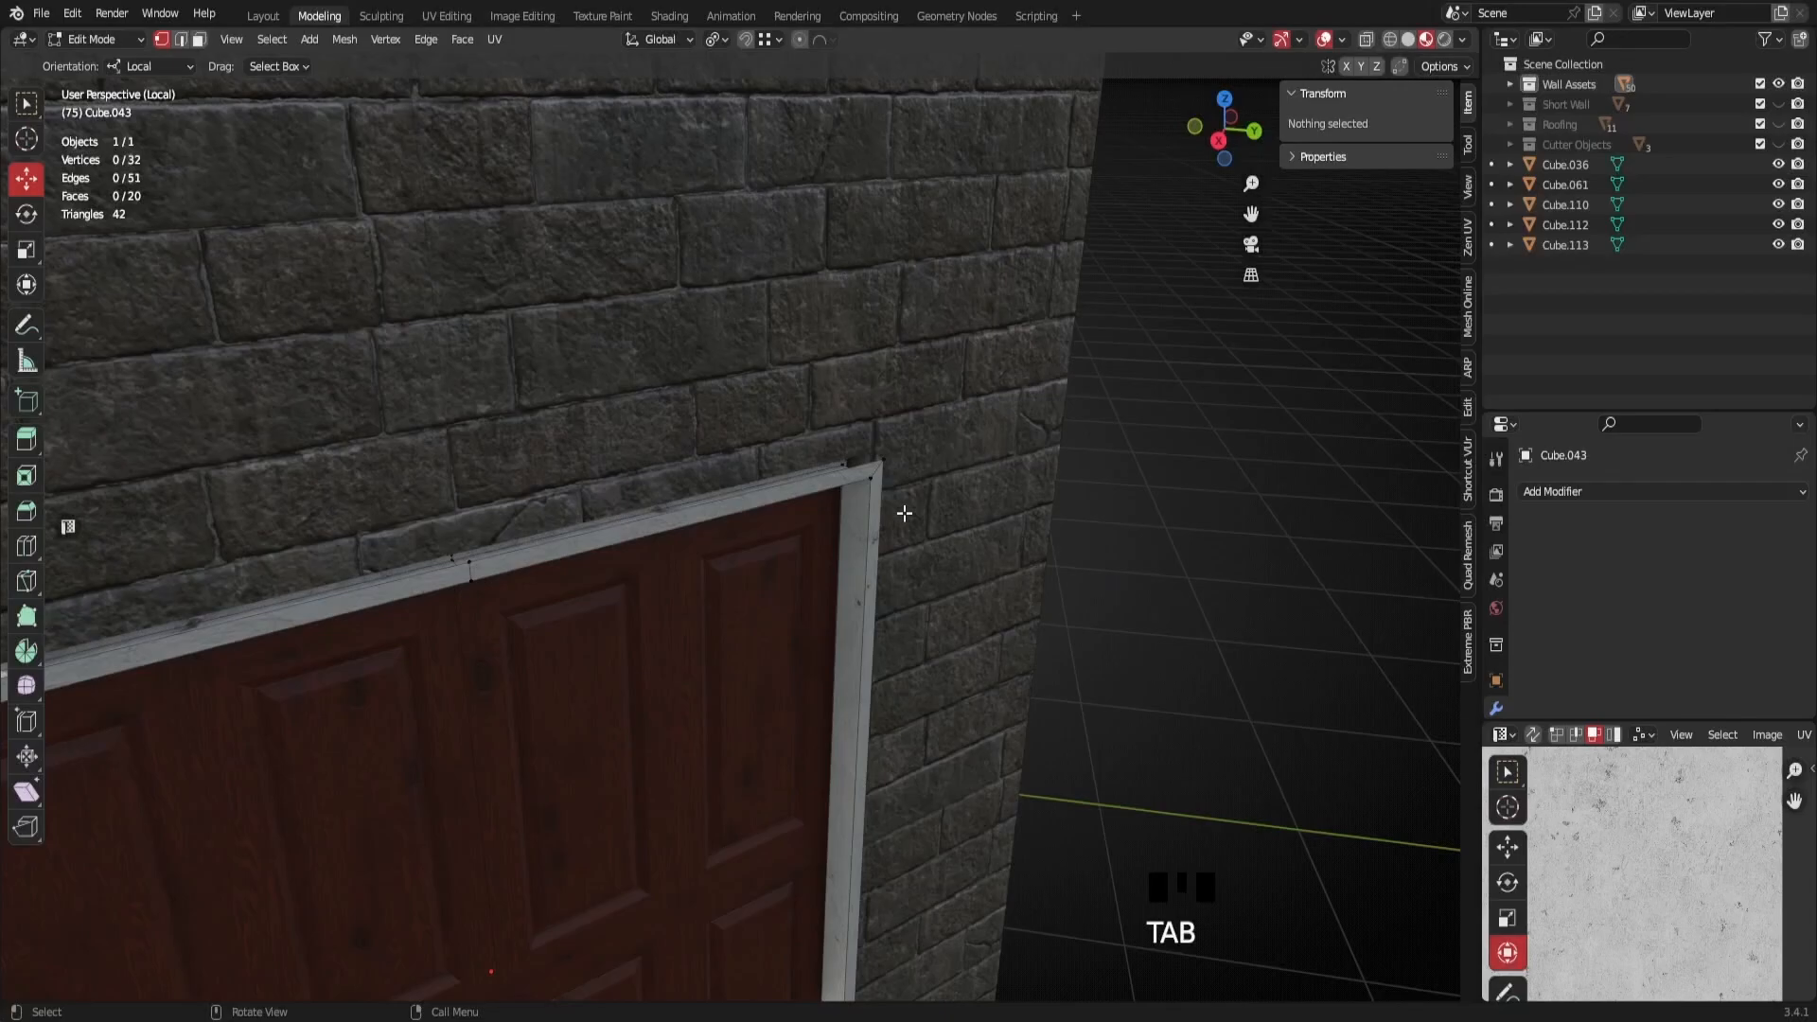
click(884, 461)
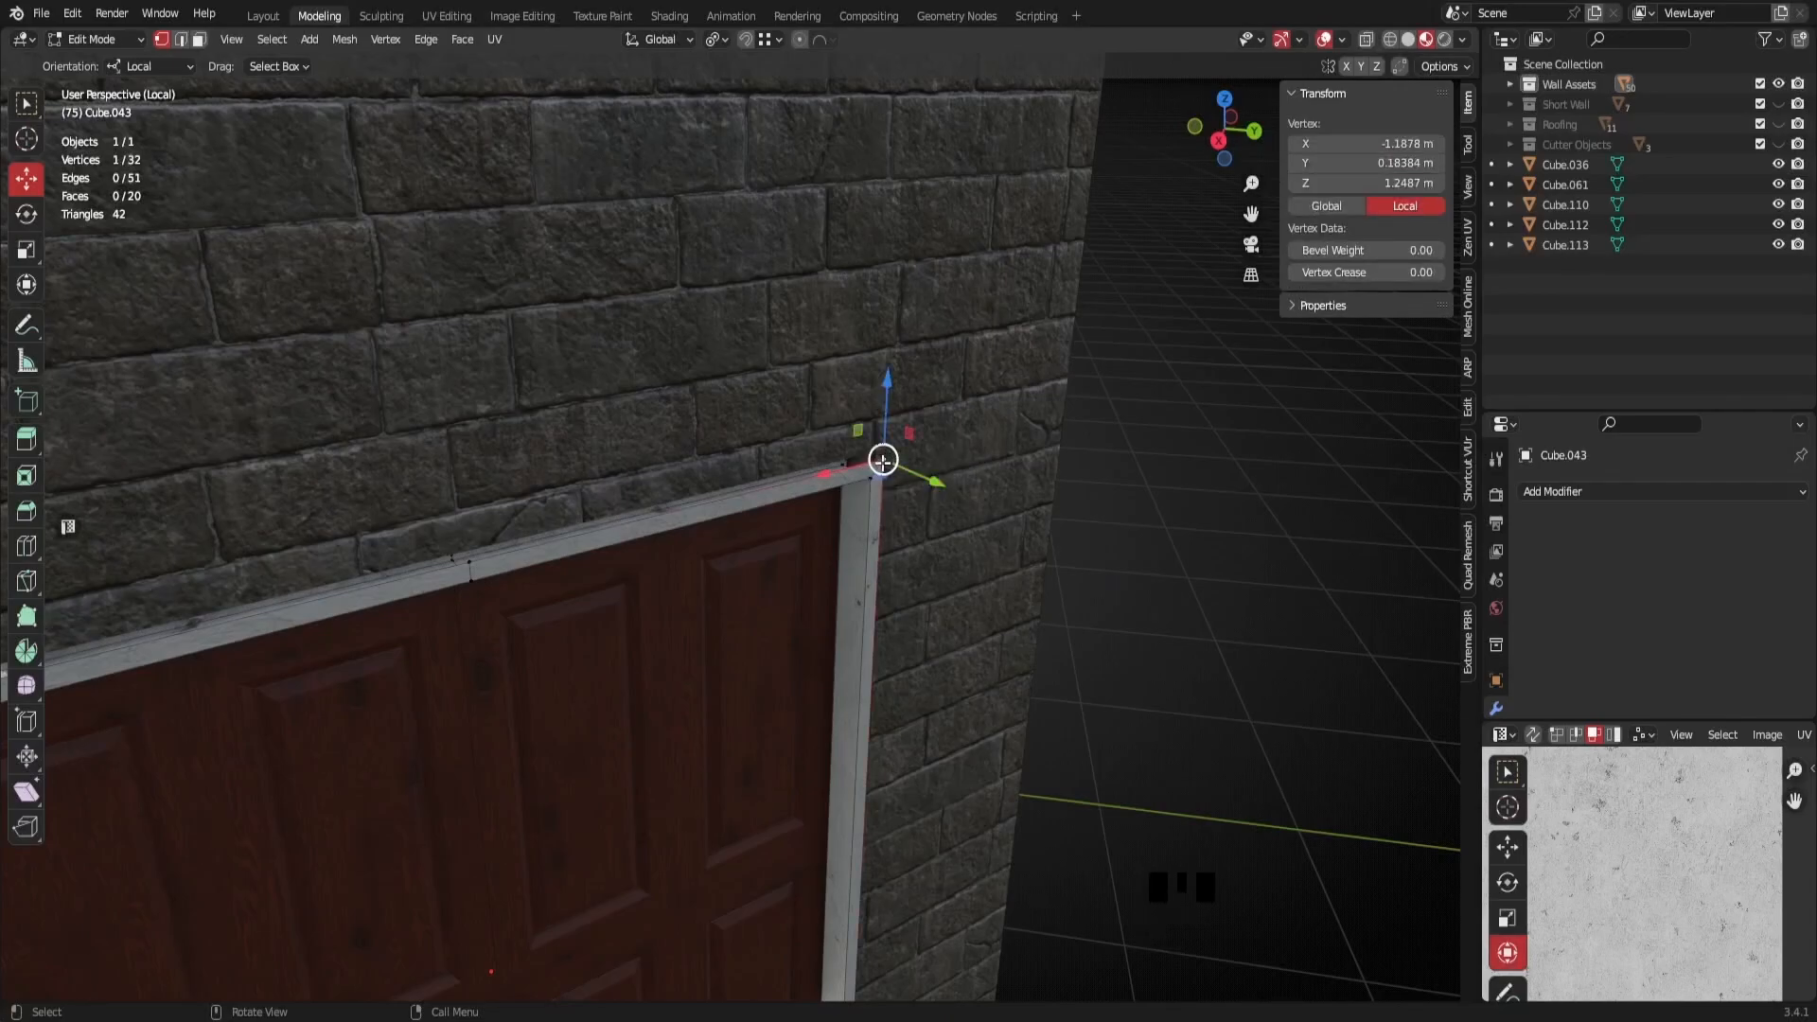
key(a)
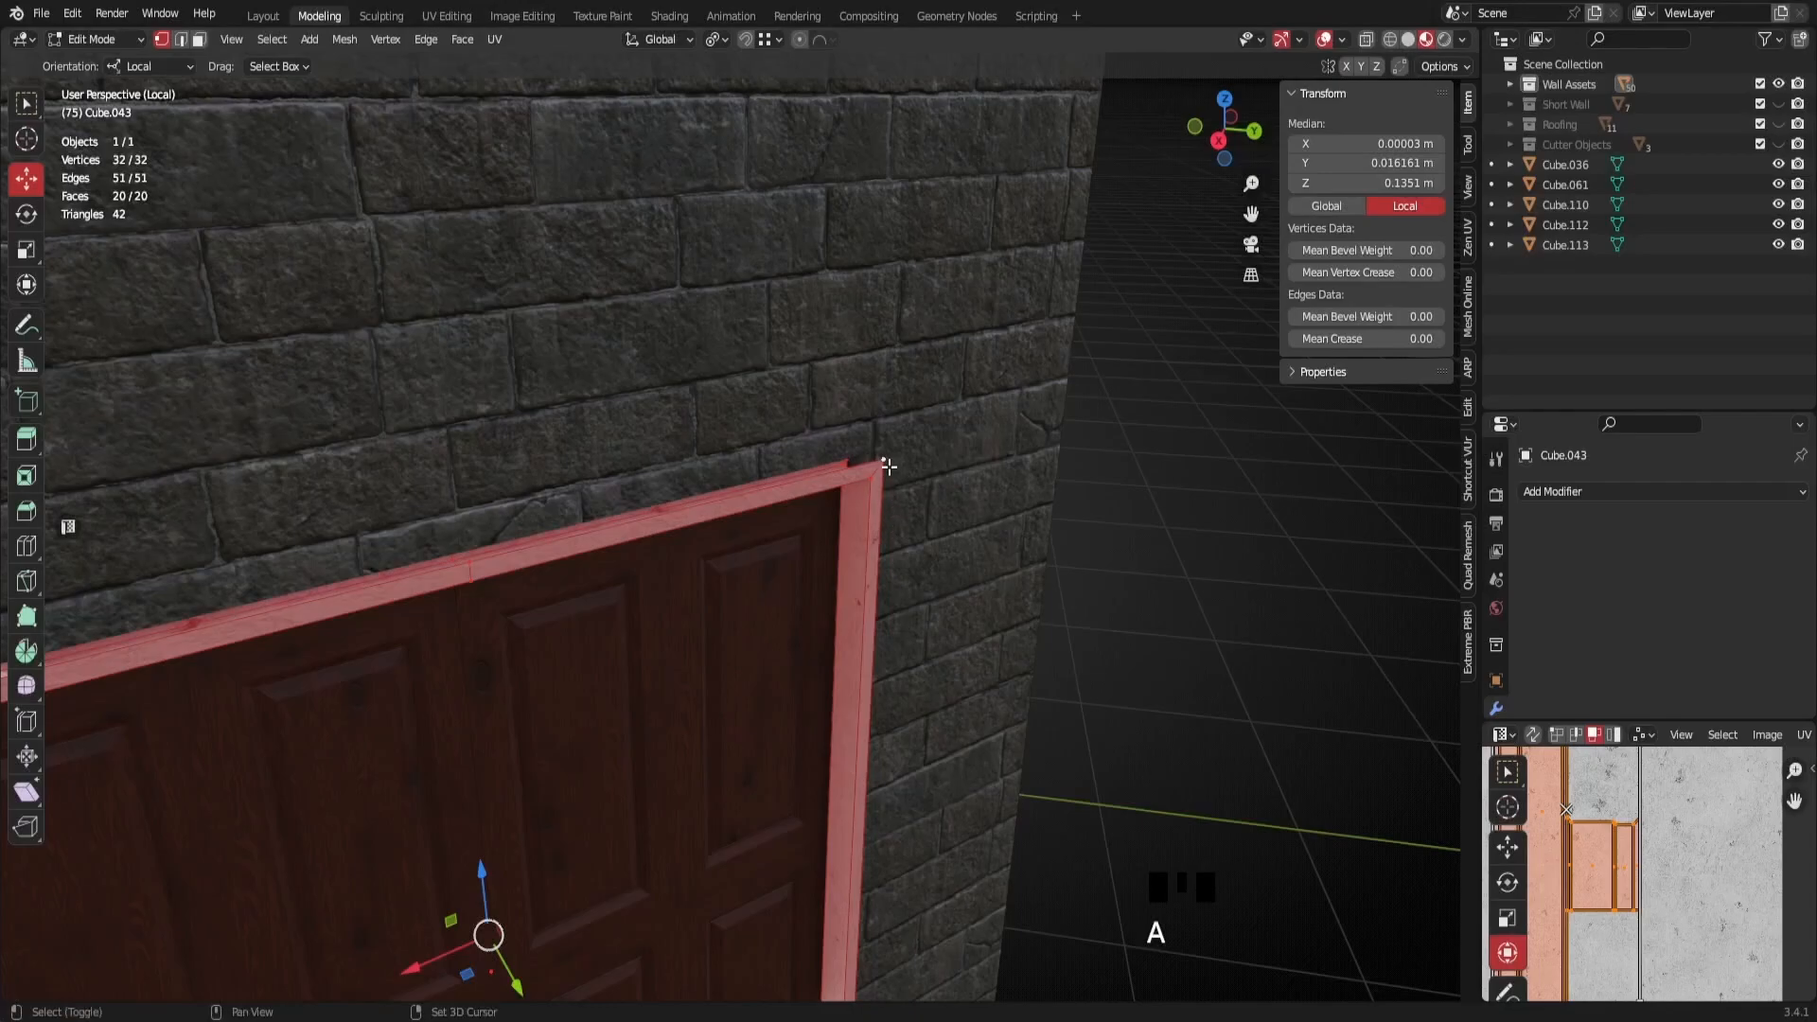
middle_drag(878, 454, 771, 592)
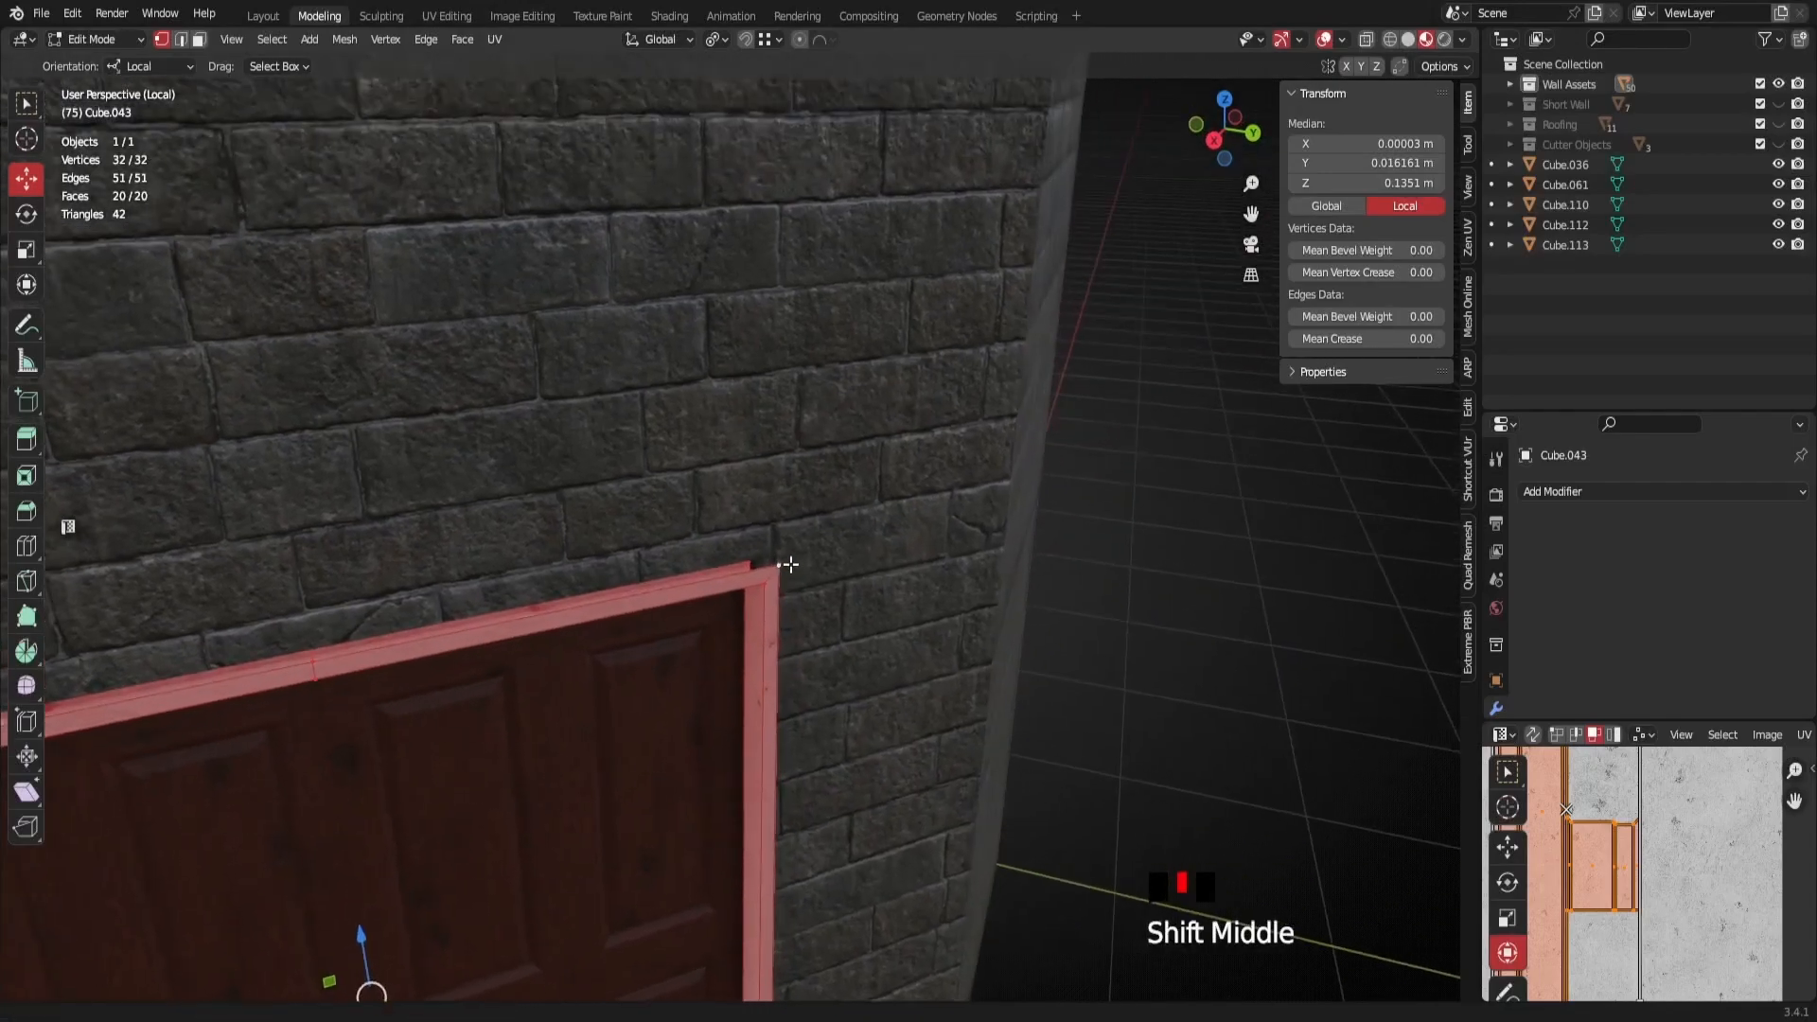
scroll(779, 596, up, 3)
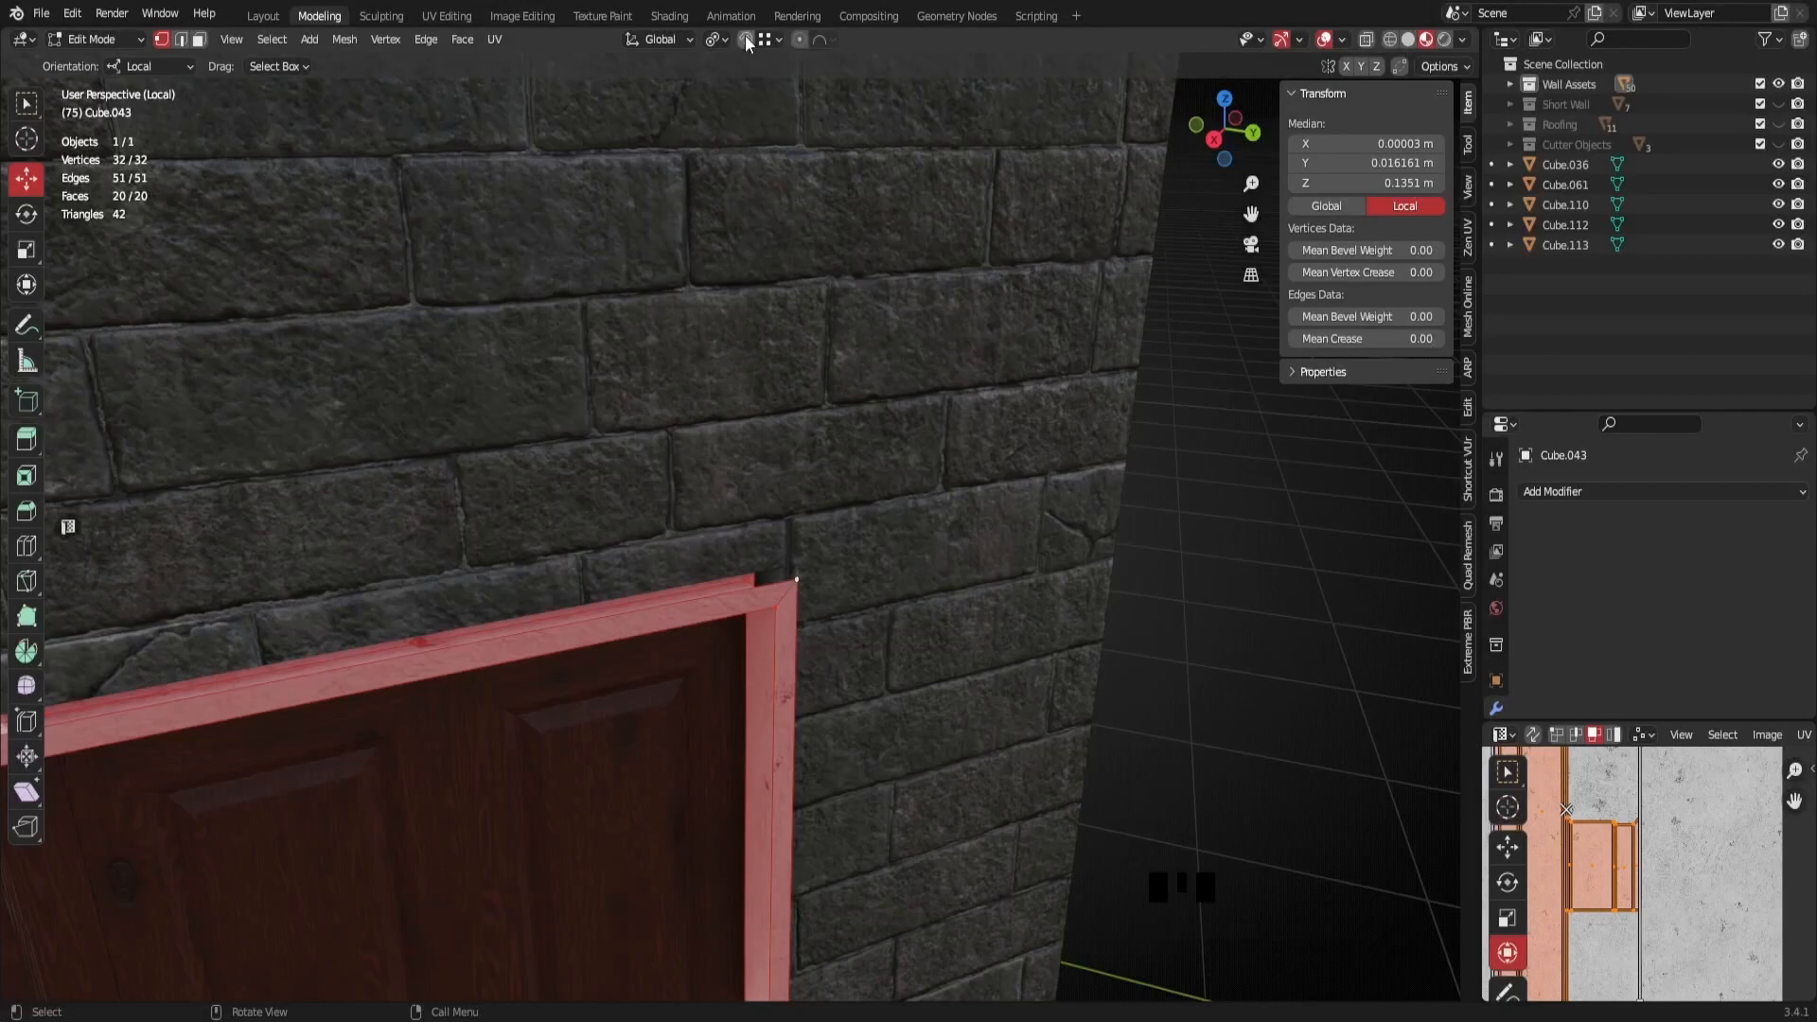
key(g)
click(785, 568)
scroll(788, 570, down, 5)
middle_drag(788, 571, 831, 524)
scroll(771, 600, up, 3)
mouse_move(770, 600)
middle_down()
mouse_move(760, 631)
mouse_move(777, 608)
mouse_move(723, 584)
mouse_move(682, 669)
mouse_move(738, 596)
middle_up()
key(ctrl+z)
key(Tab)
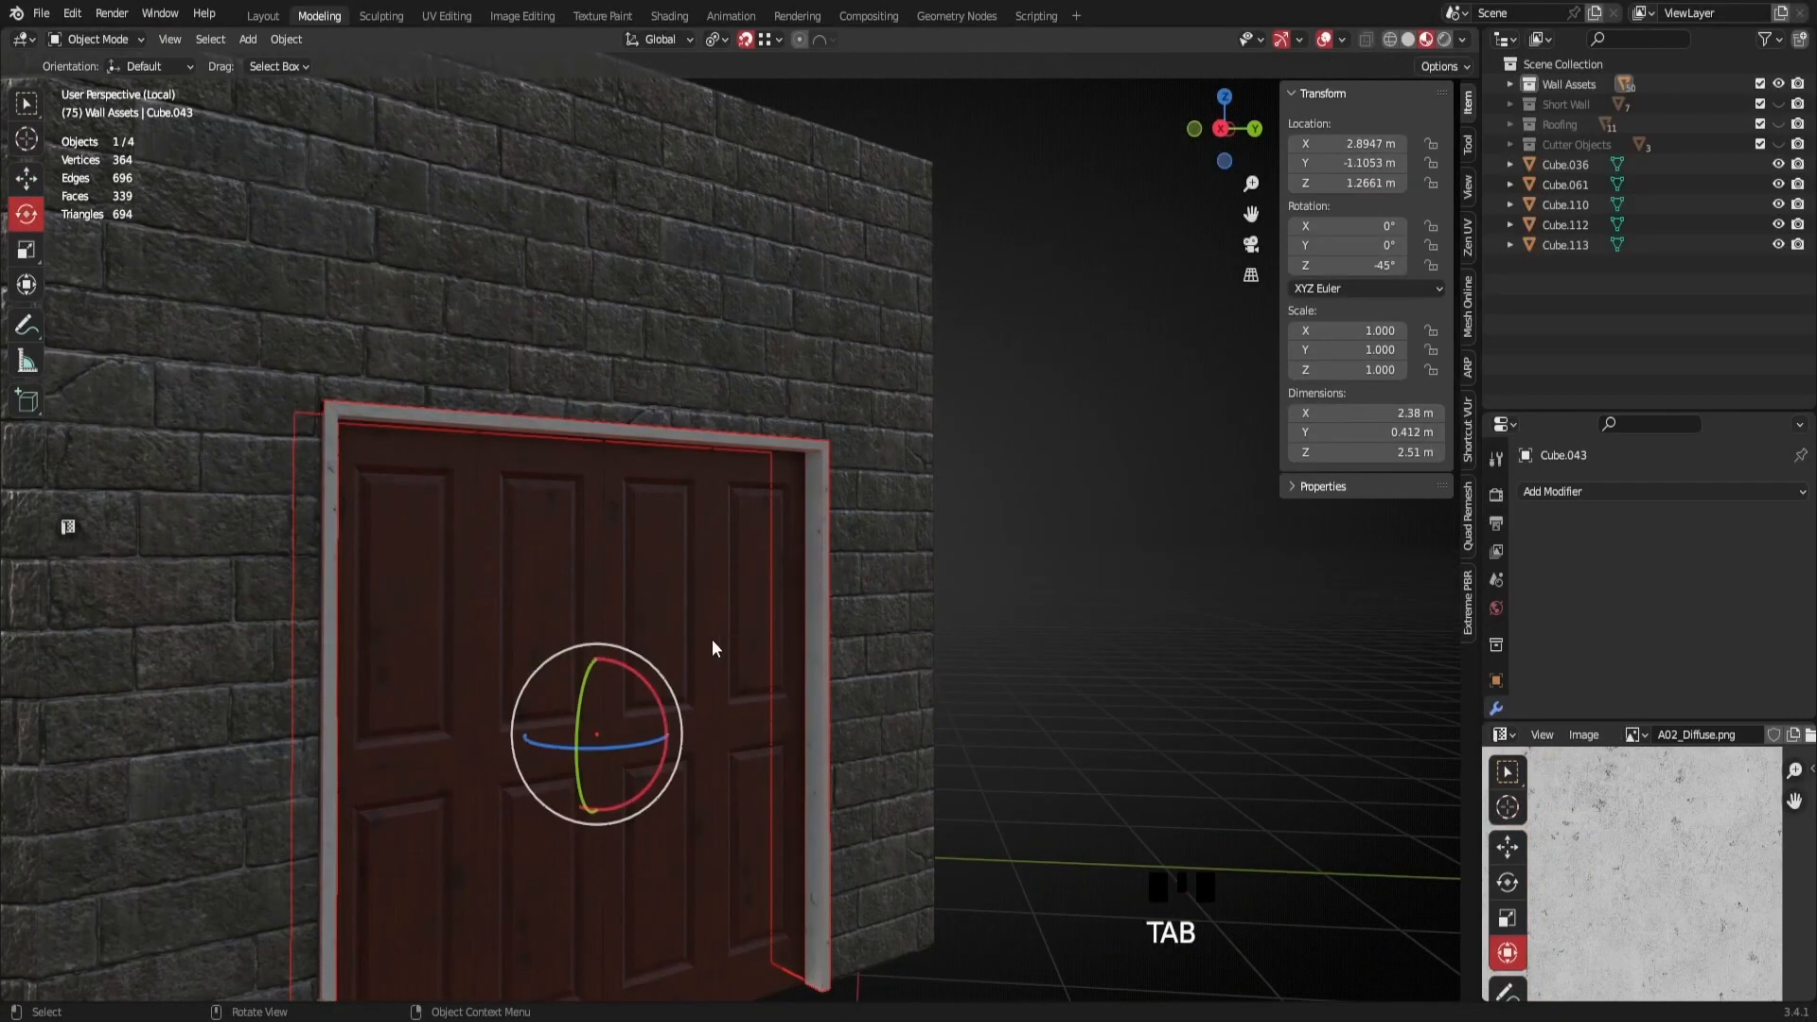
Edit the frame and both leaves together and move all their geometry about -0.042 m in X and Y, snapped to the wall
click(533, 588)
shift+click(810, 468)
shift+click(824, 485)
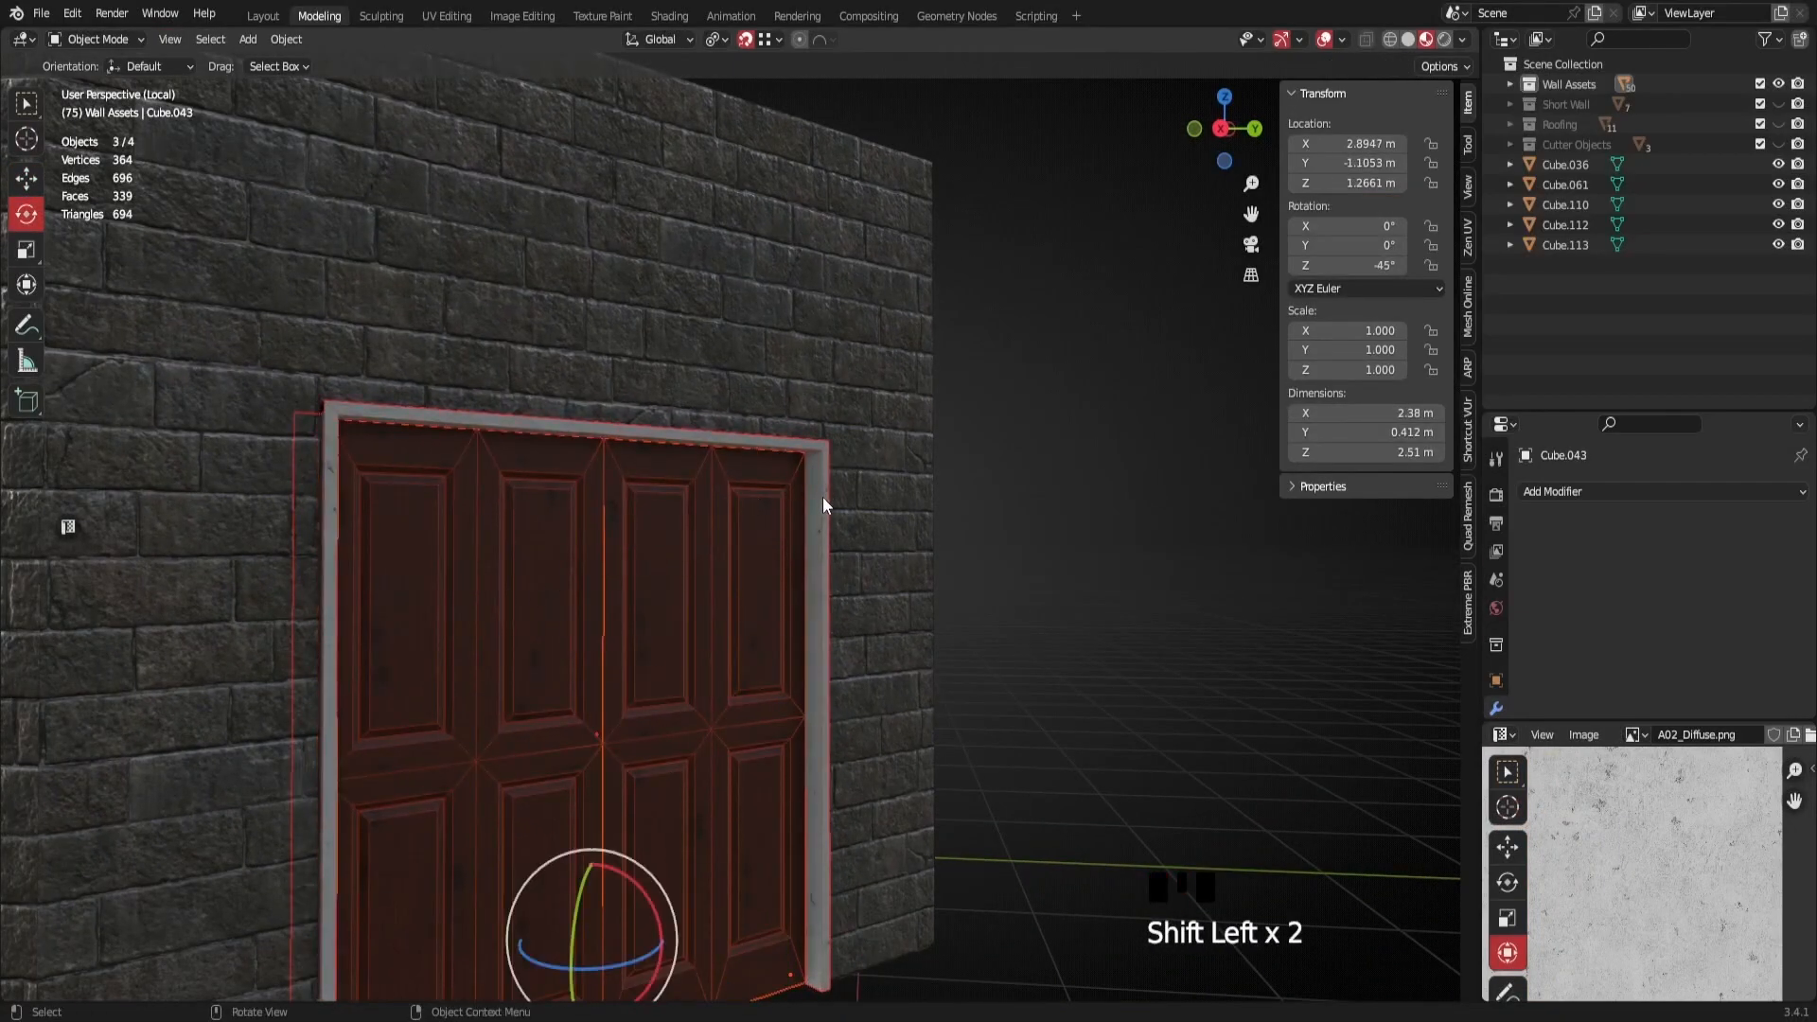
key(Tab)
key(a)
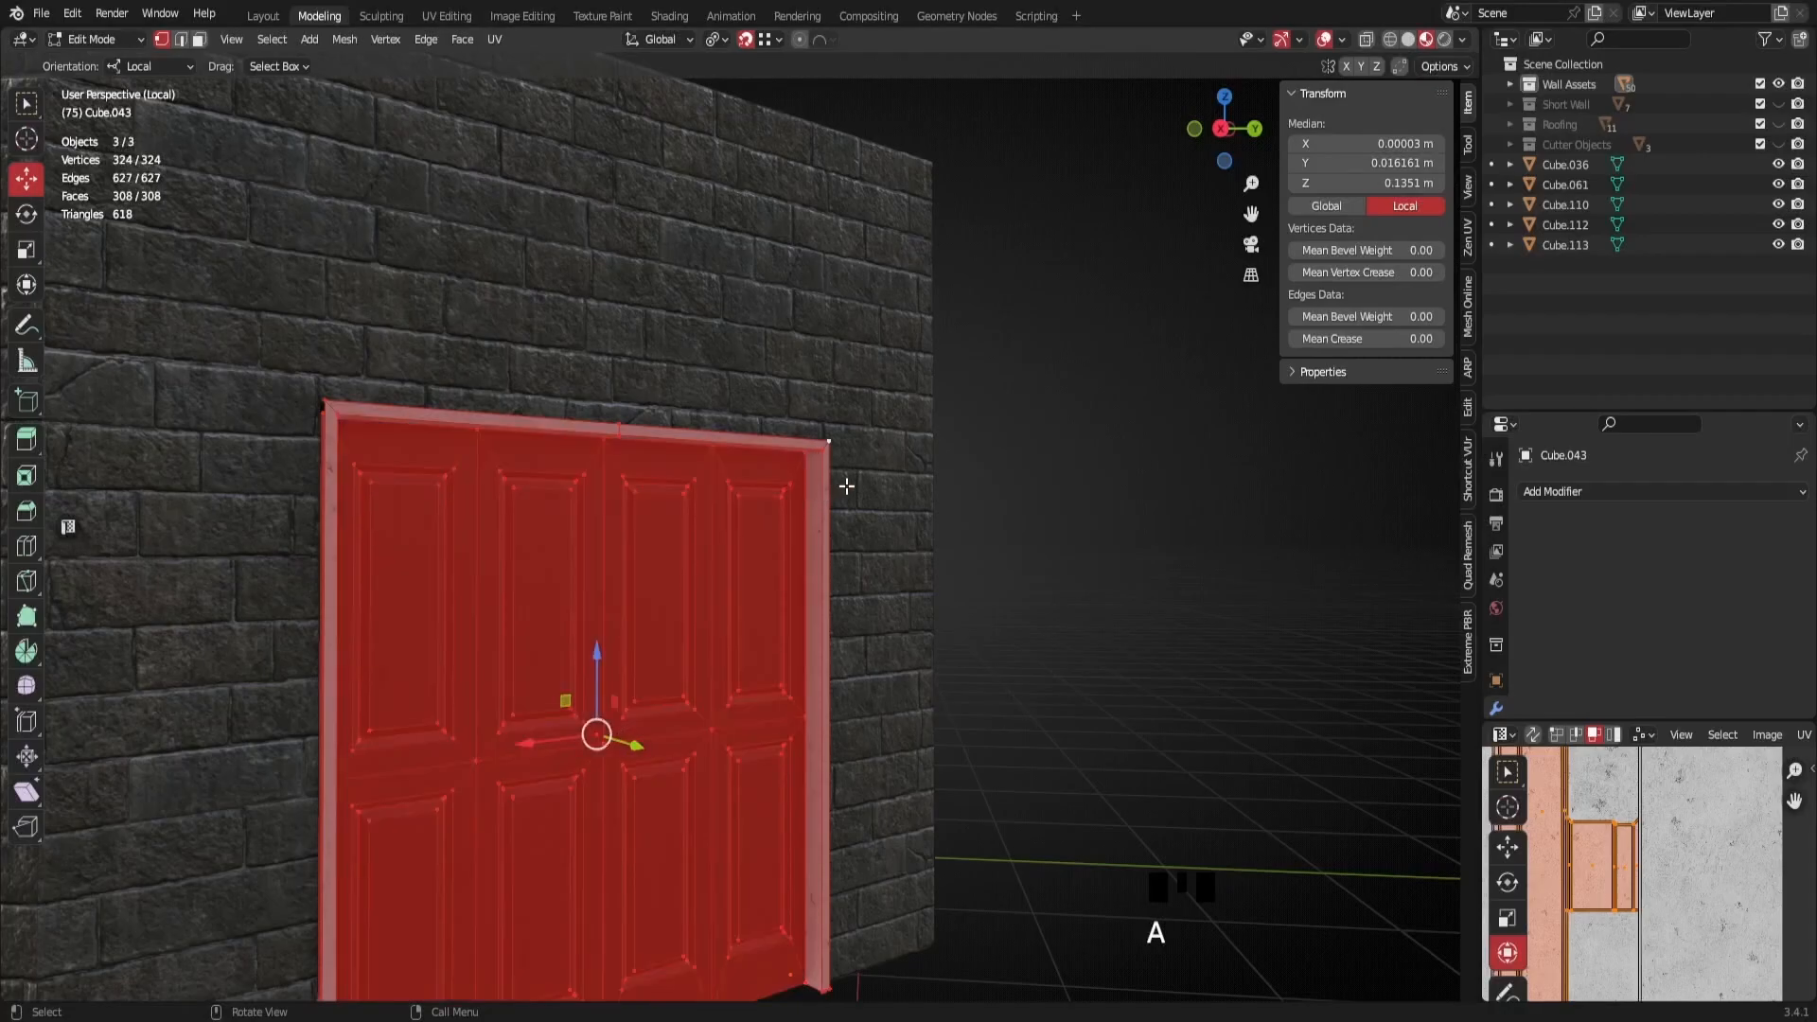
scroll(820, 498, up, 3)
middle_drag(844, 459, 835, 407)
key(g)
click(917, 393)
Select the frame's four thin edge faces on the recessed side and extend them to the wall's edge with snapping, making the frame 0.6 m deep
scroll(727, 461, up, 4)
middle_drag(730, 463, 700, 418)
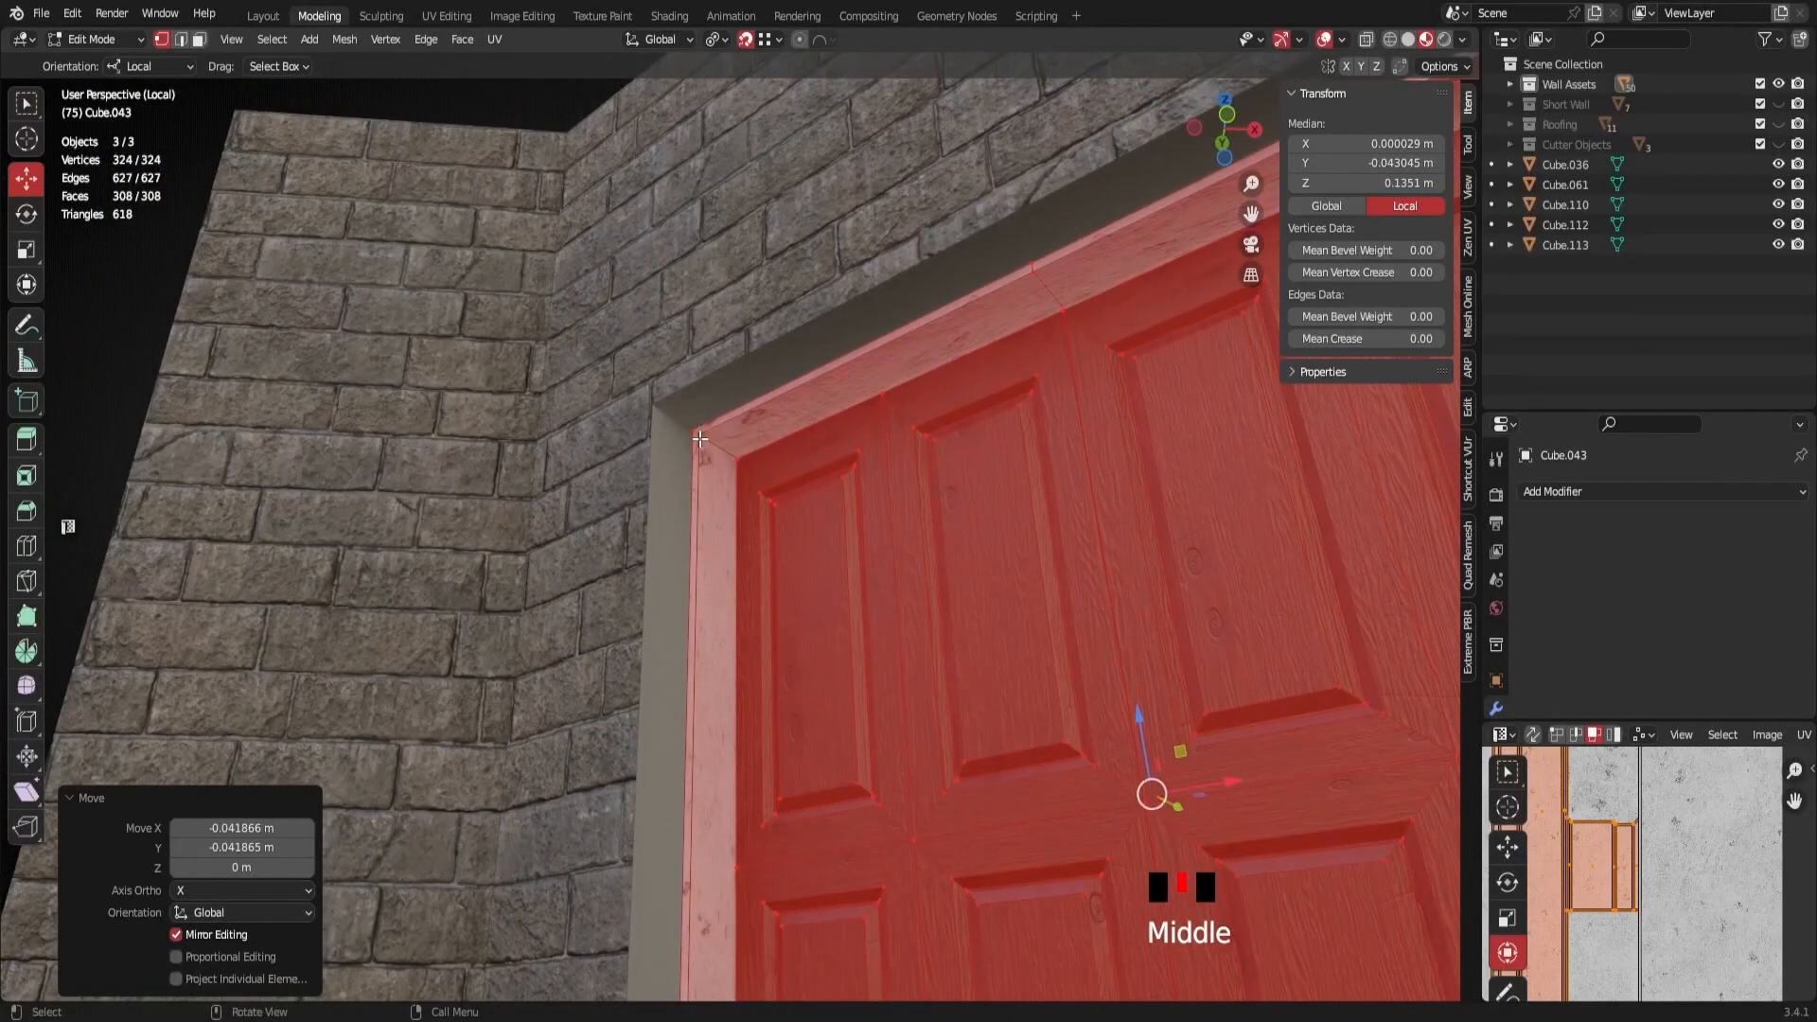
key(3)
click(698, 448)
shift+click(708, 431)
shift+middle_drag(708, 431, 774, 447)
shift+click(782, 310)
middle_drag(781, 309, 1062, 519)
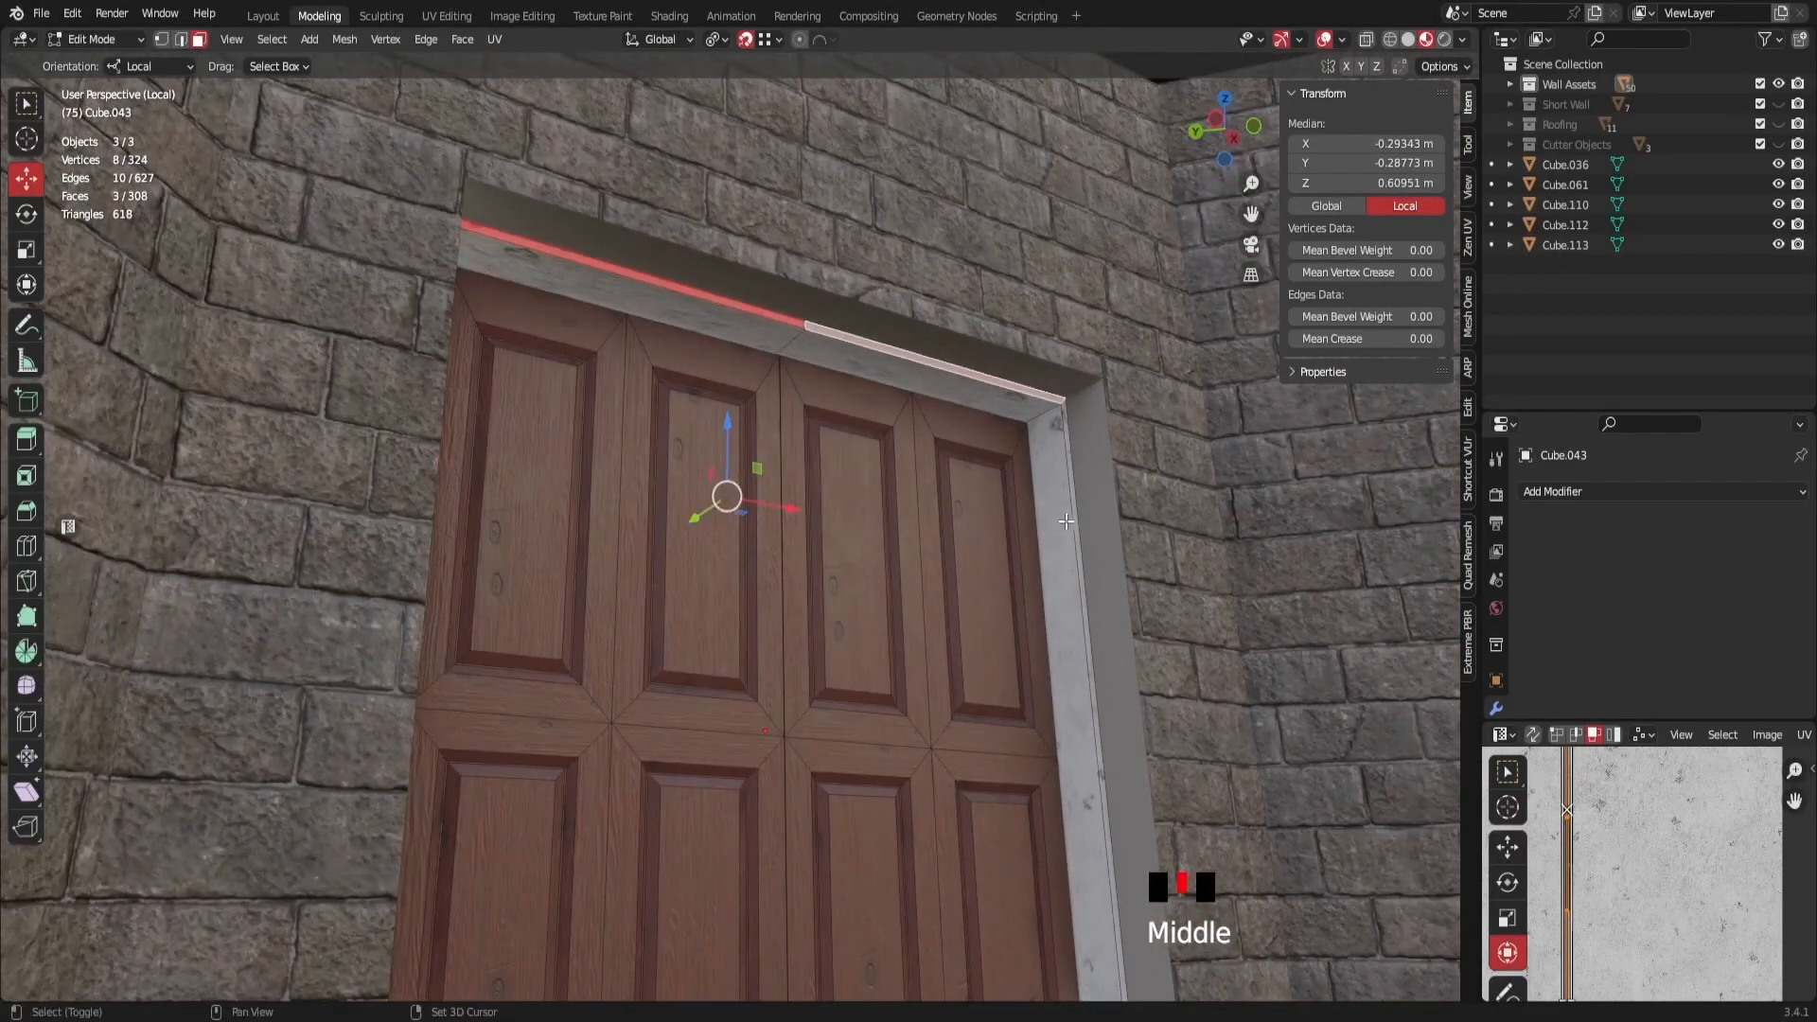
shift+click(1074, 526)
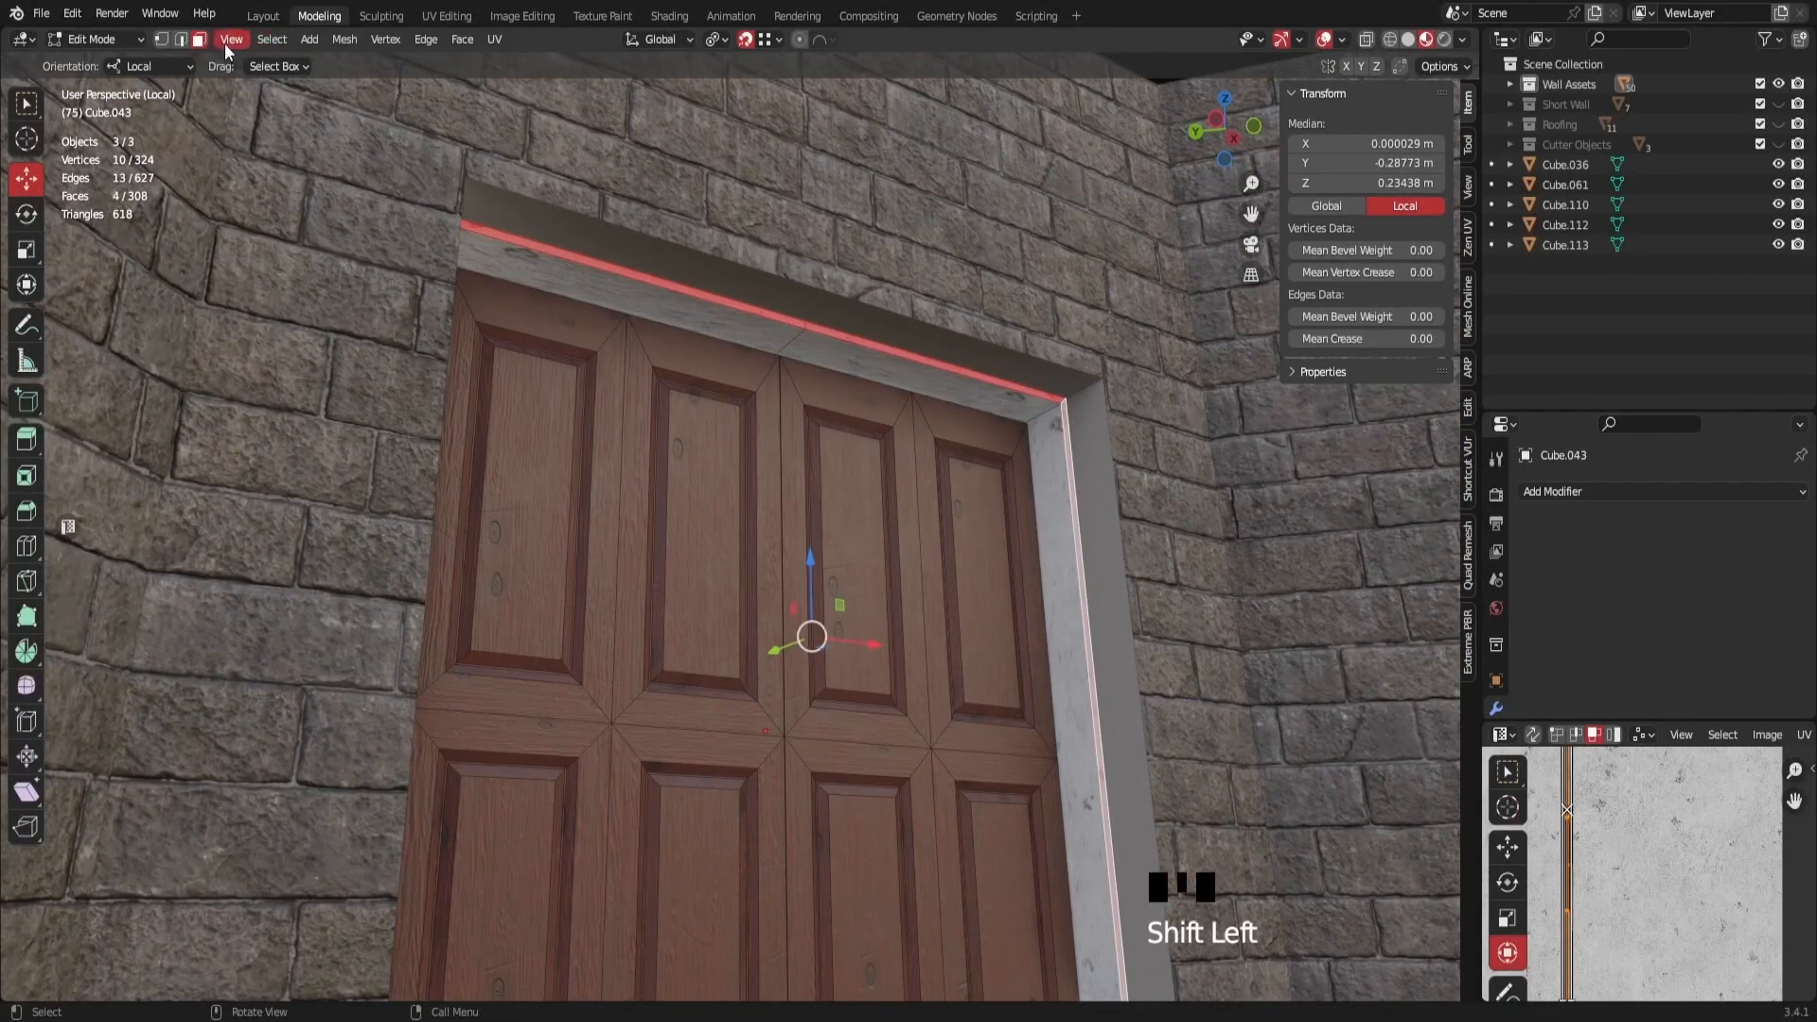
shift+middle_drag(892, 487, 781, 453)
scroll(807, 491, up, 4)
shift+click(765, 442)
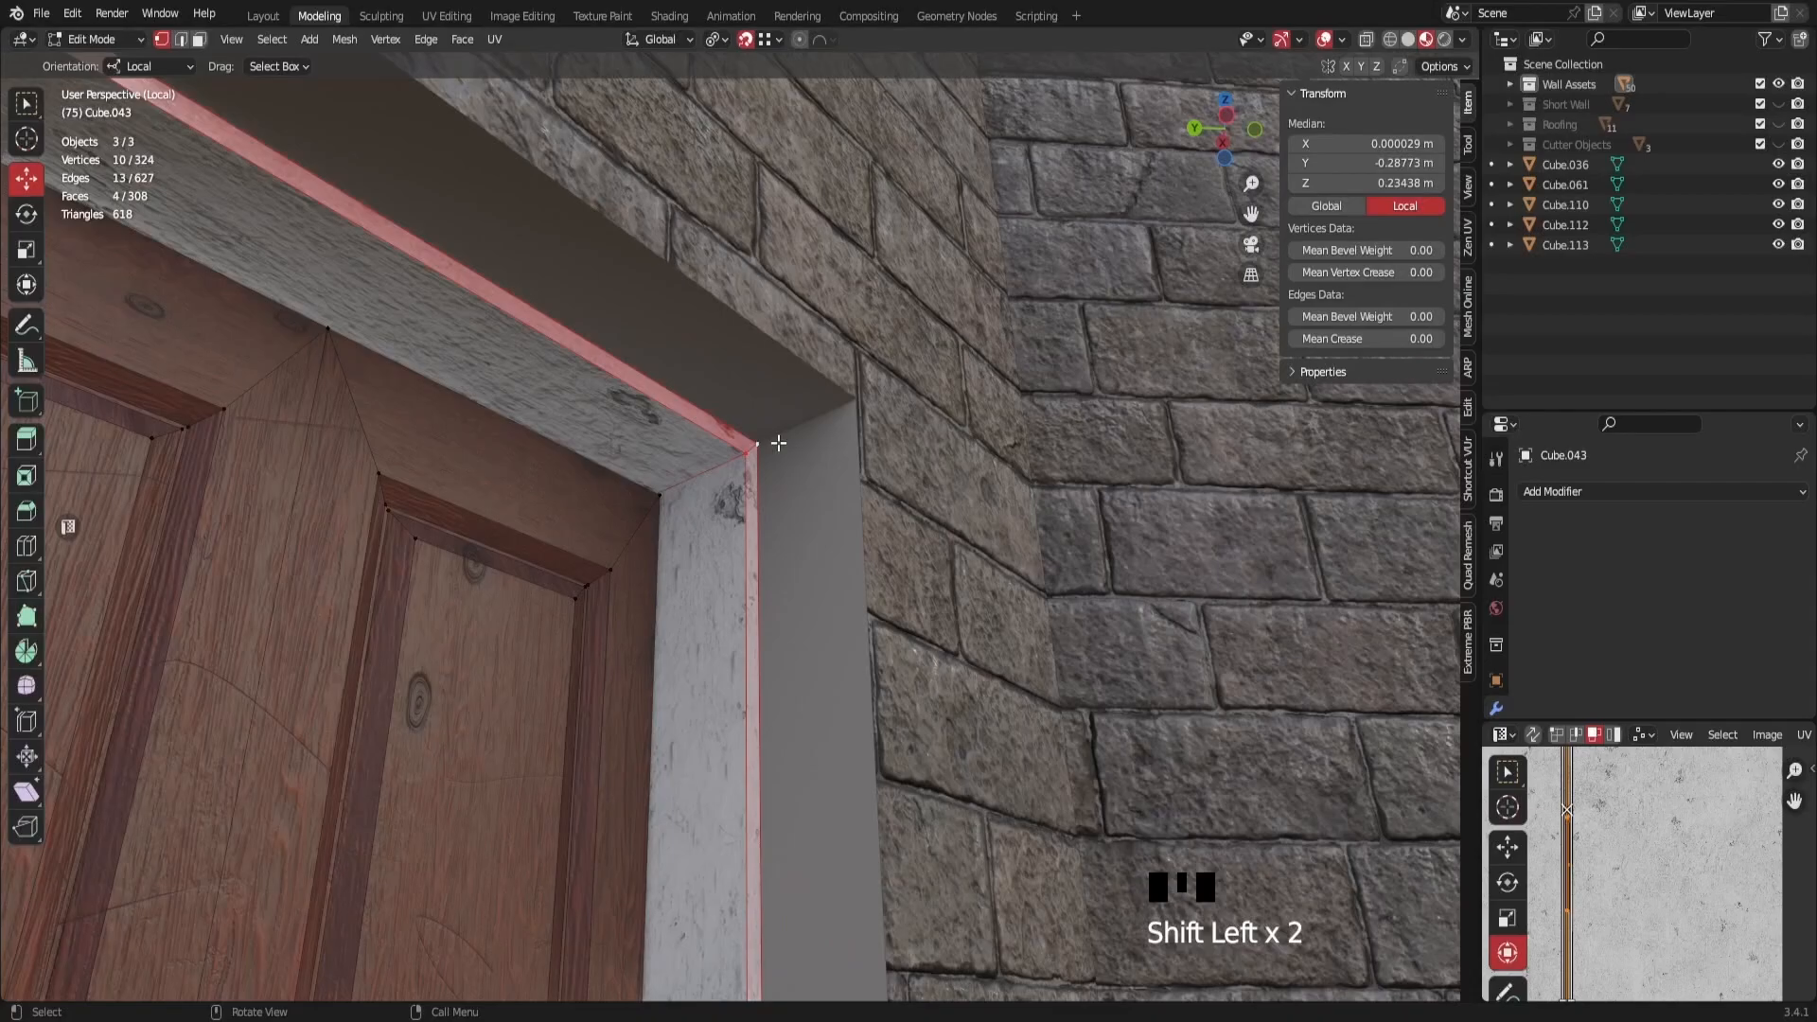
key(g)
click(856, 407)
scroll(857, 407, down, 8)
middle_drag(786, 544, 683, 510)
key(Tab)
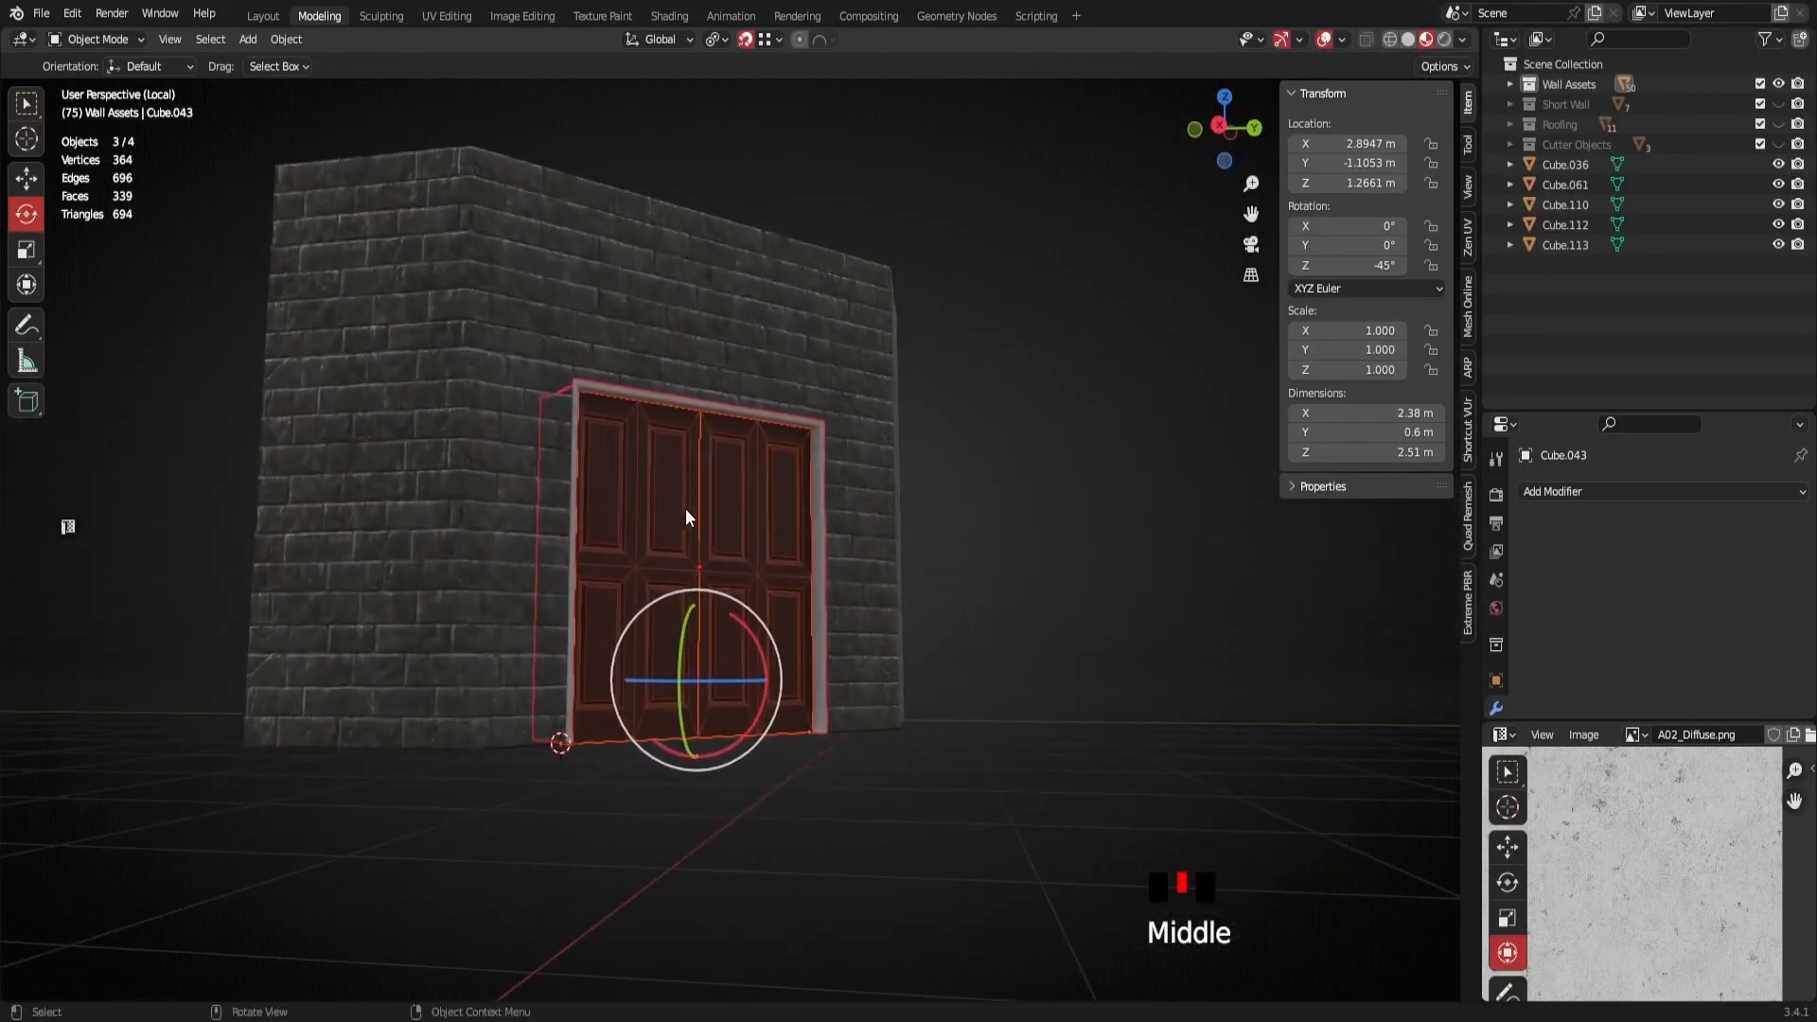
Trial-swing one door leaf about its vertical hinge axis and undo the rotation
scroll(722, 600, up, 2)
scroll(799, 515, down, 2)
middle_drag(799, 515, 806, 869)
click(753, 549)
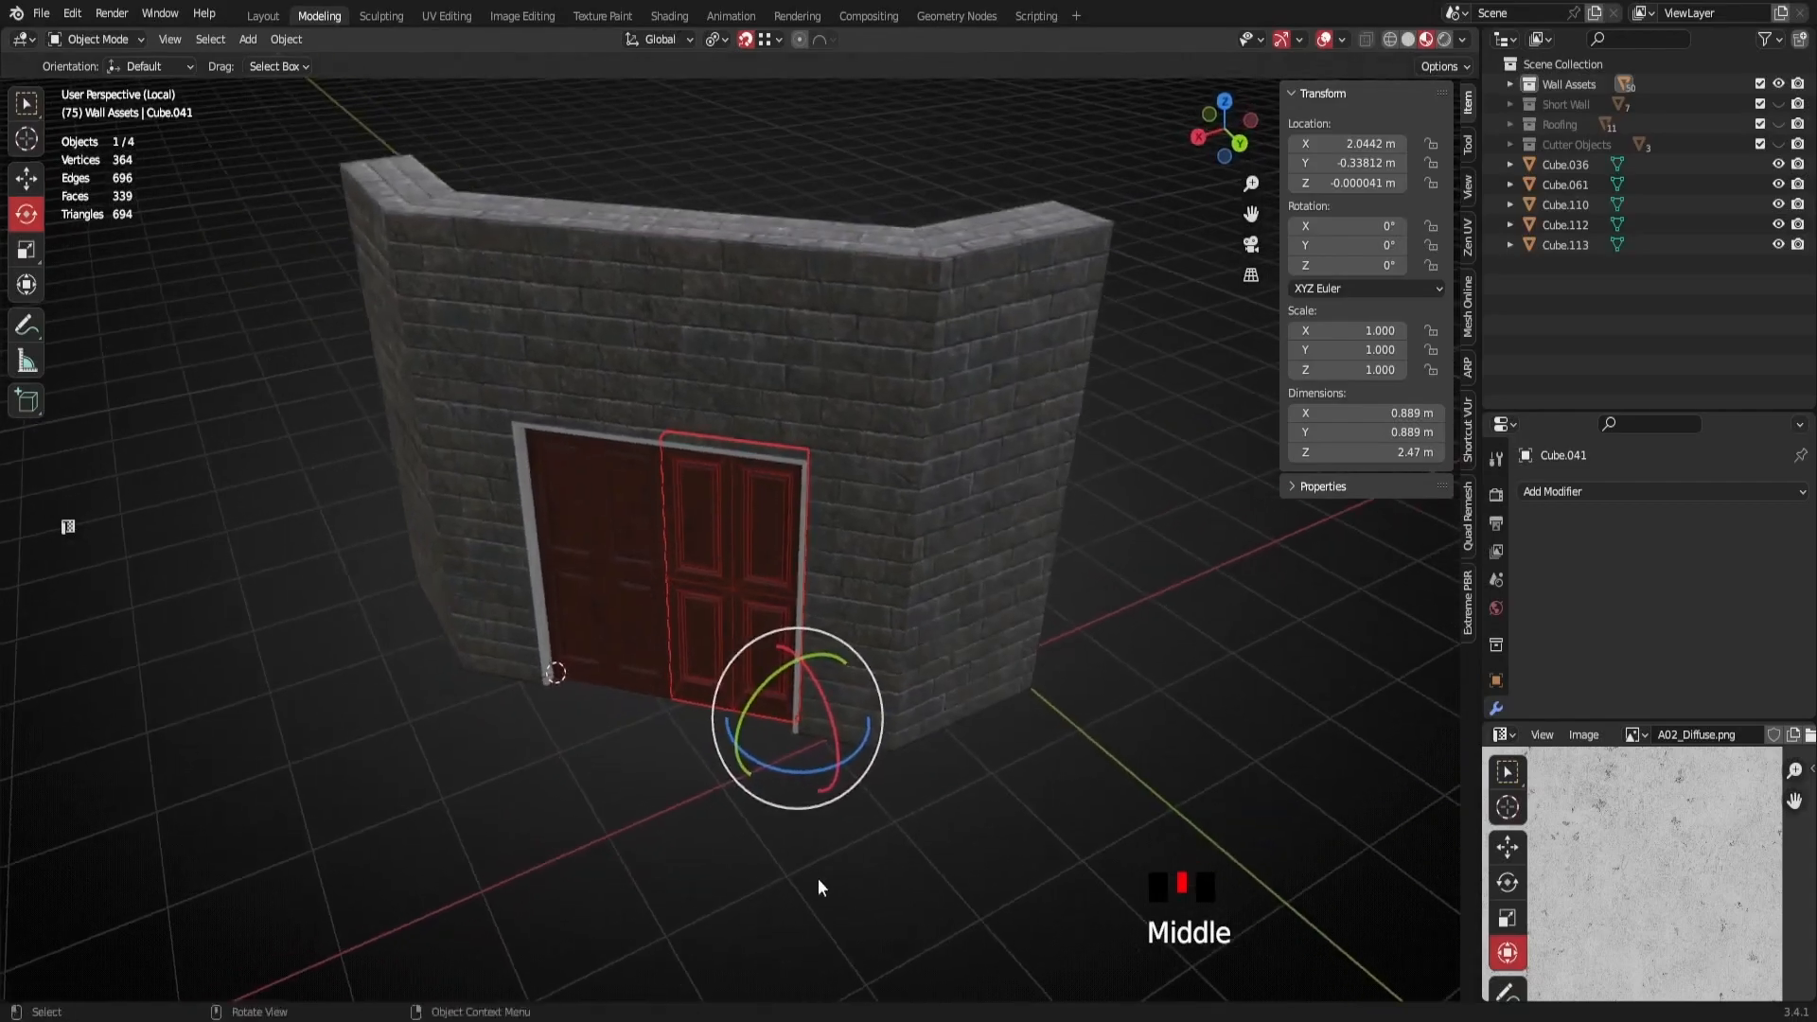
drag(790, 770, 763, 769)
key(ctrl+z)
Examine the doorway wall from the back and pick out its angled end faces in Edit Mode without changing them
middle_drag(763, 768, 991, 415)
scroll(750, 598, down, 2)
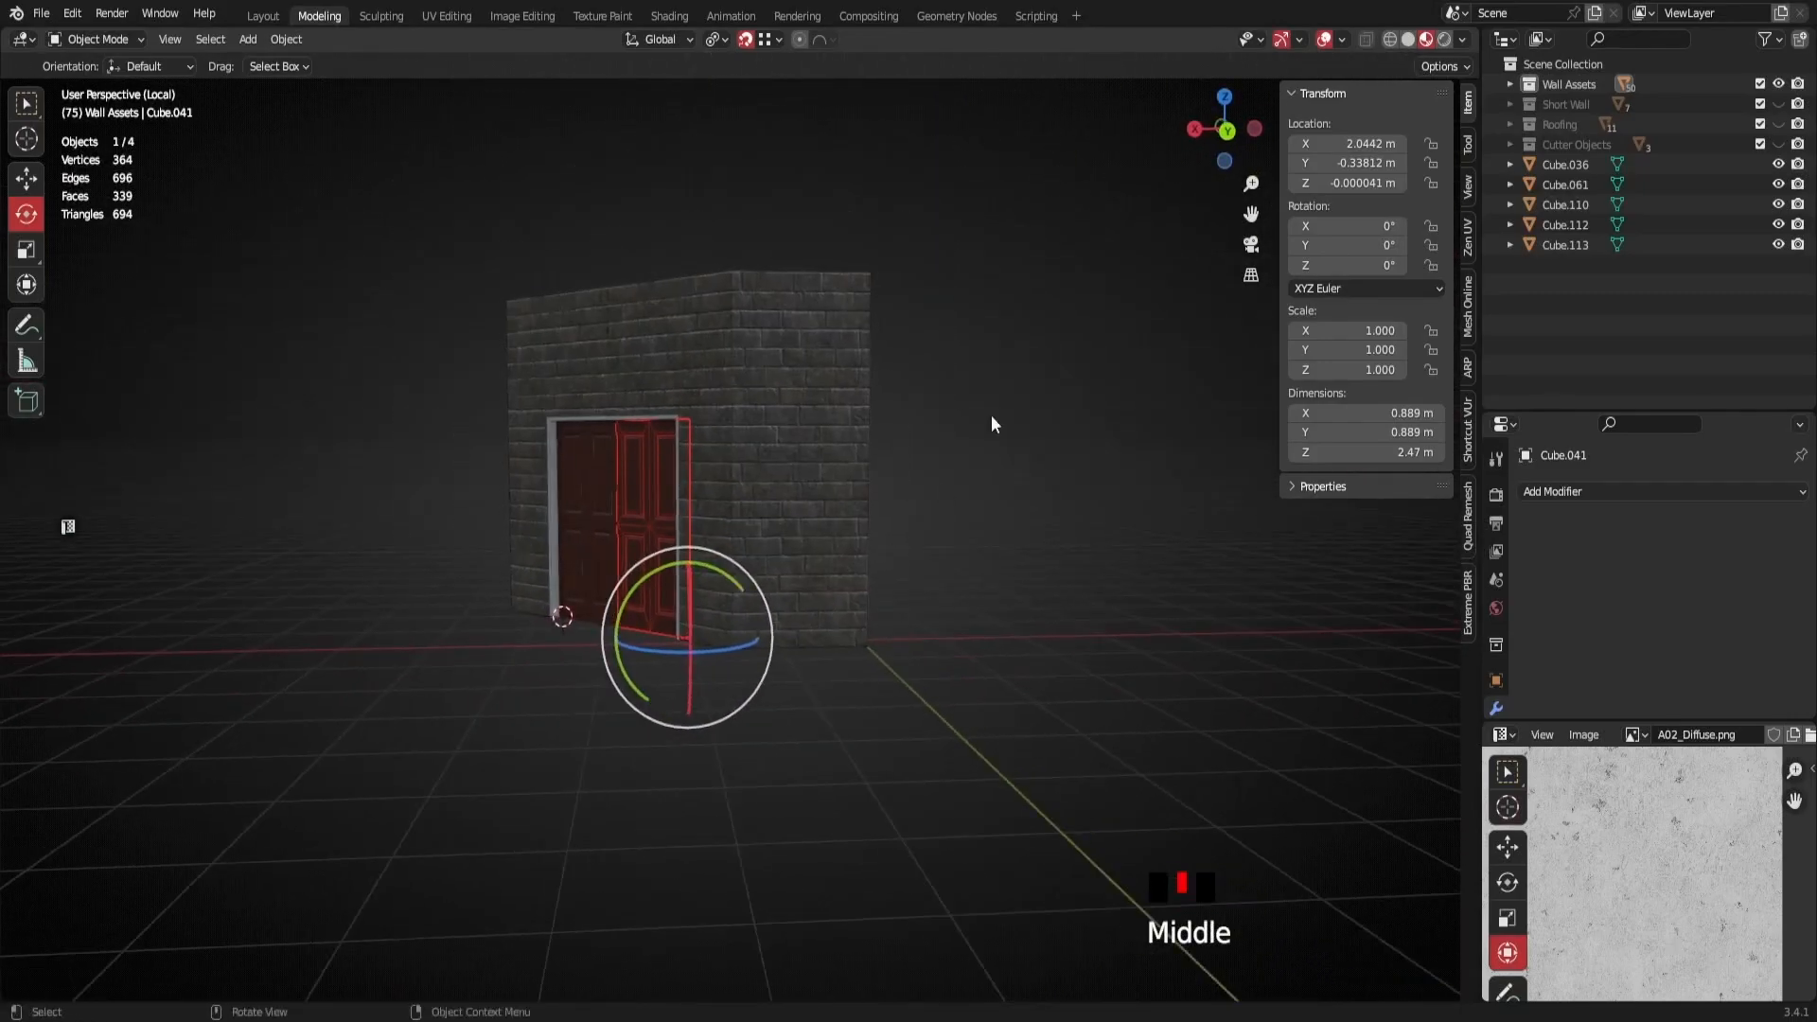
click(1238, 134)
shift+middle_drag(941, 581, 628, 507)
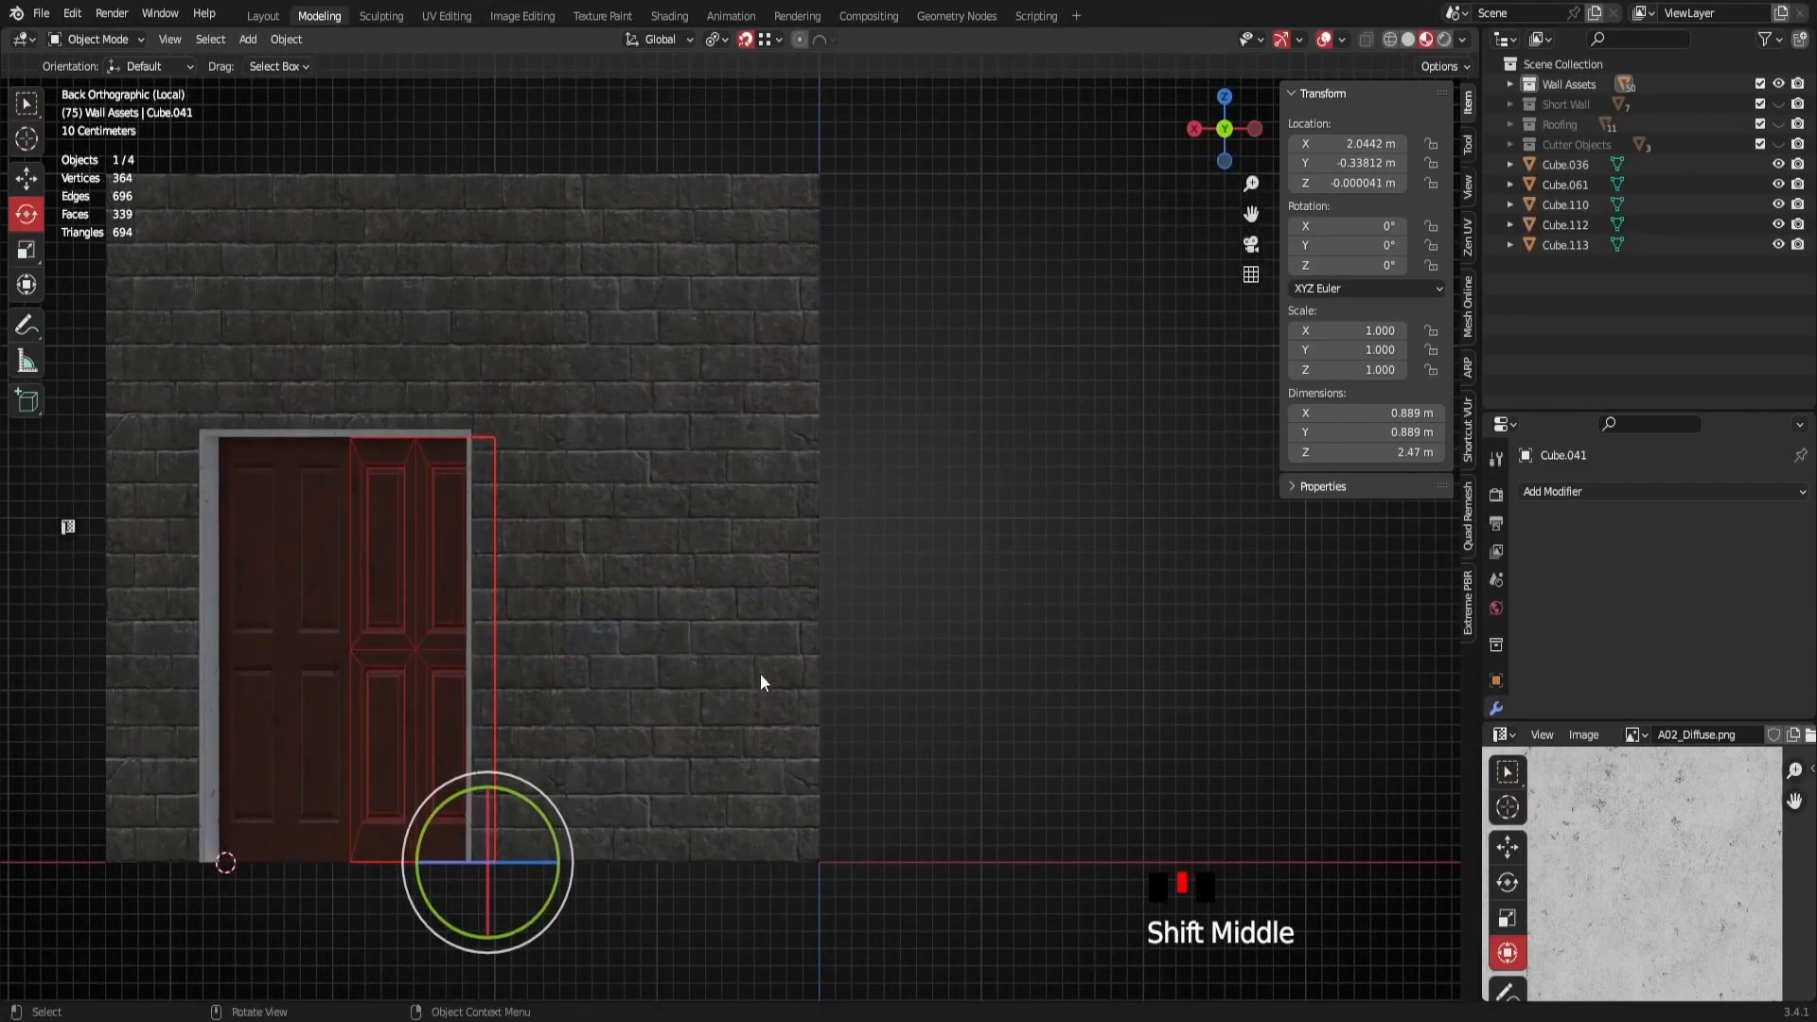
middle_drag(651, 742, 747, 644)
click(763, 605)
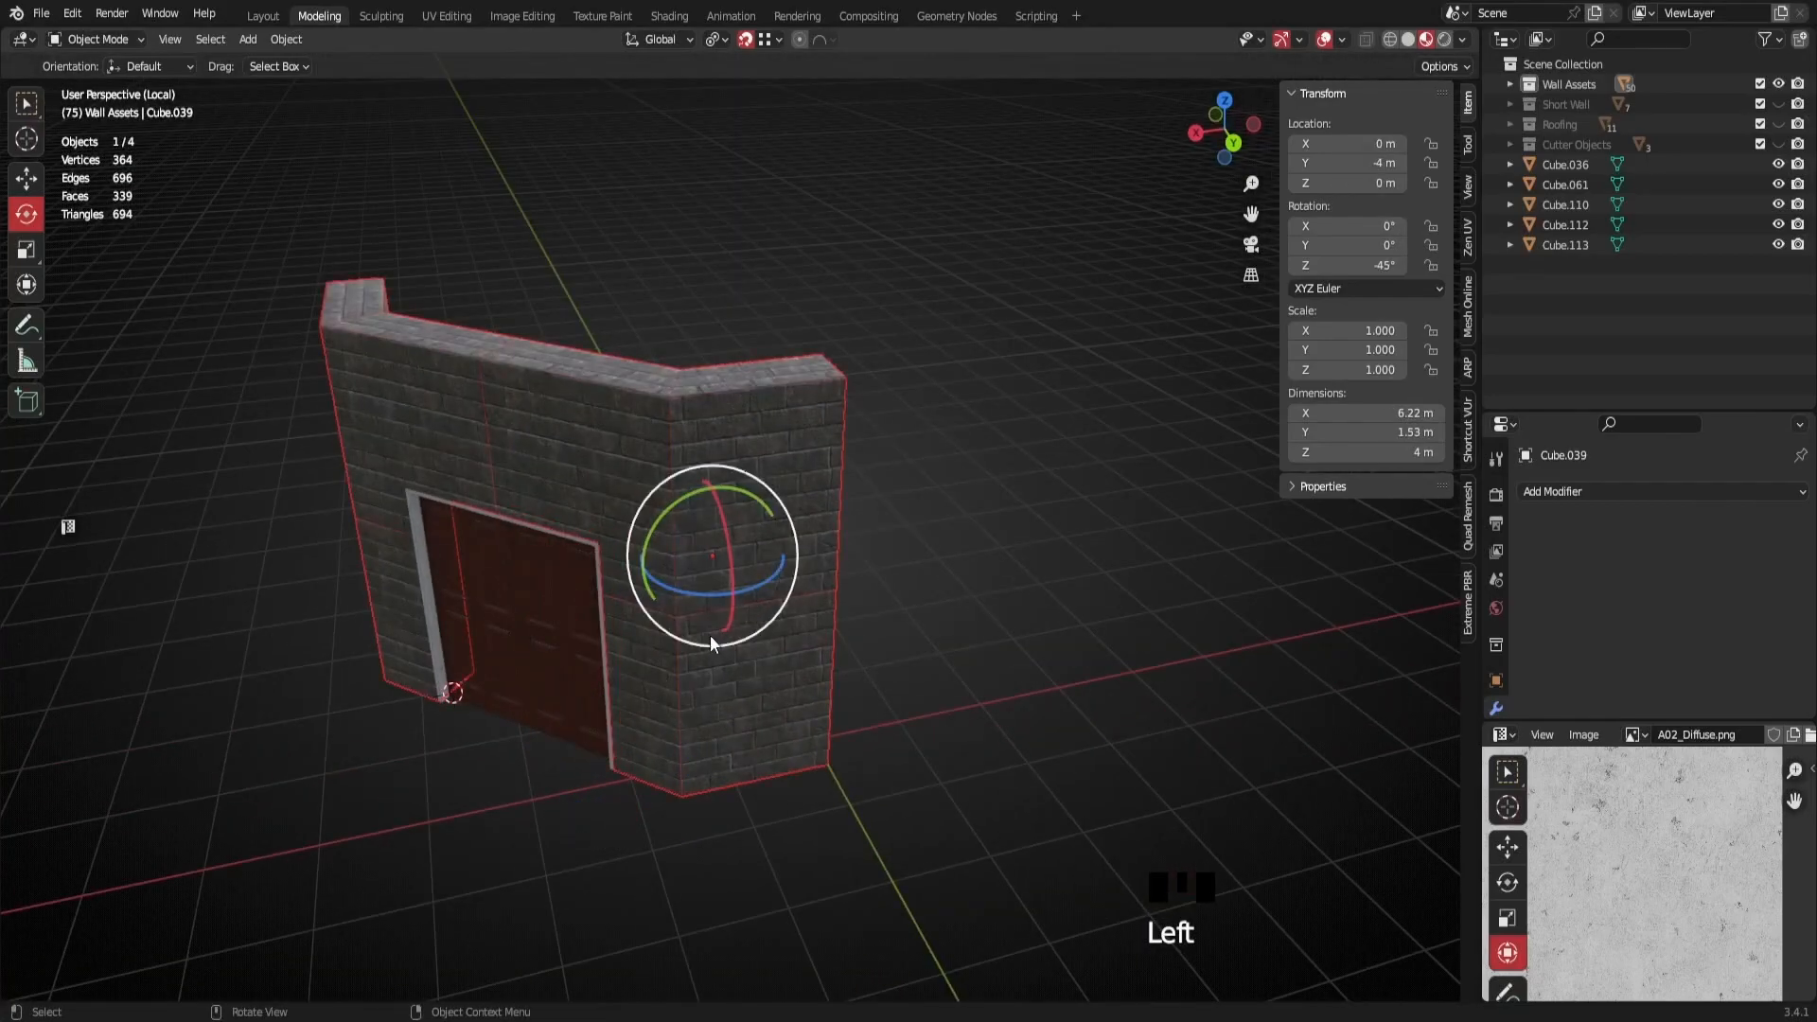
key(Tab)
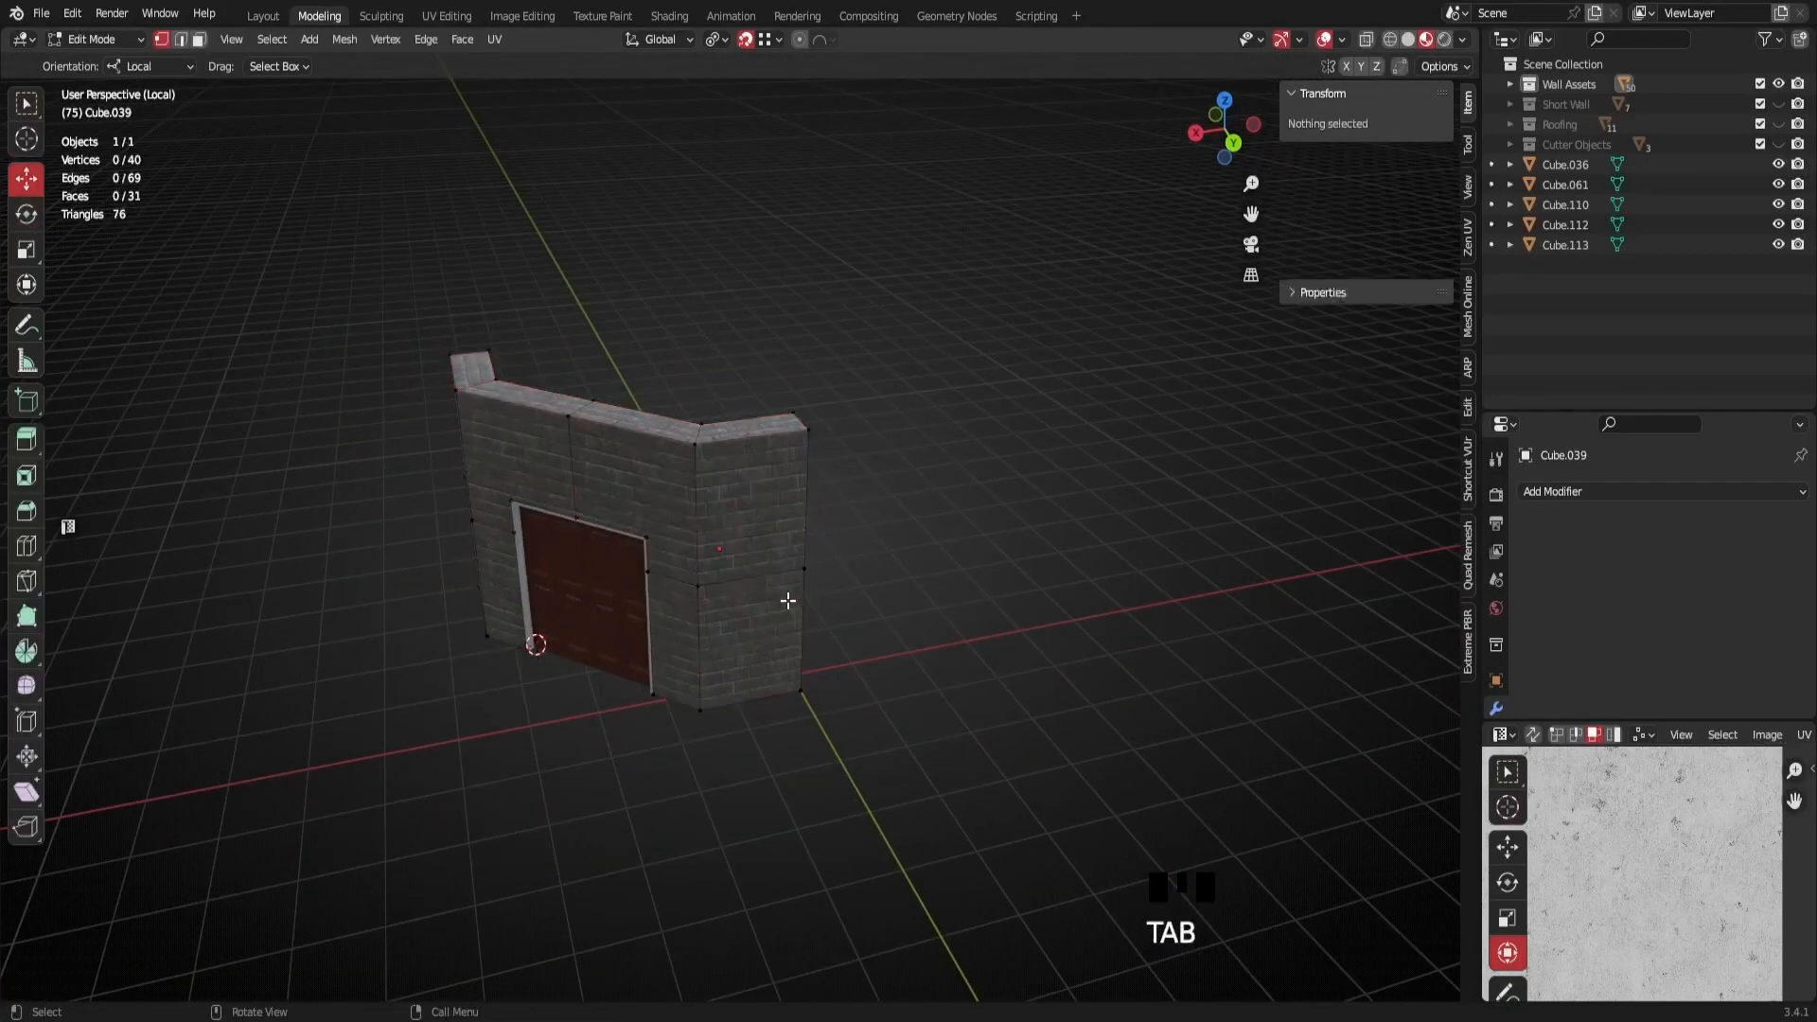
click(732, 518)
shift+click(729, 629)
middle_drag(560, 637, 689, 641)
shift+click(636, 632)
shift+click(616, 747)
middle_drag(700, 766, 625, 675)
key(Tab)
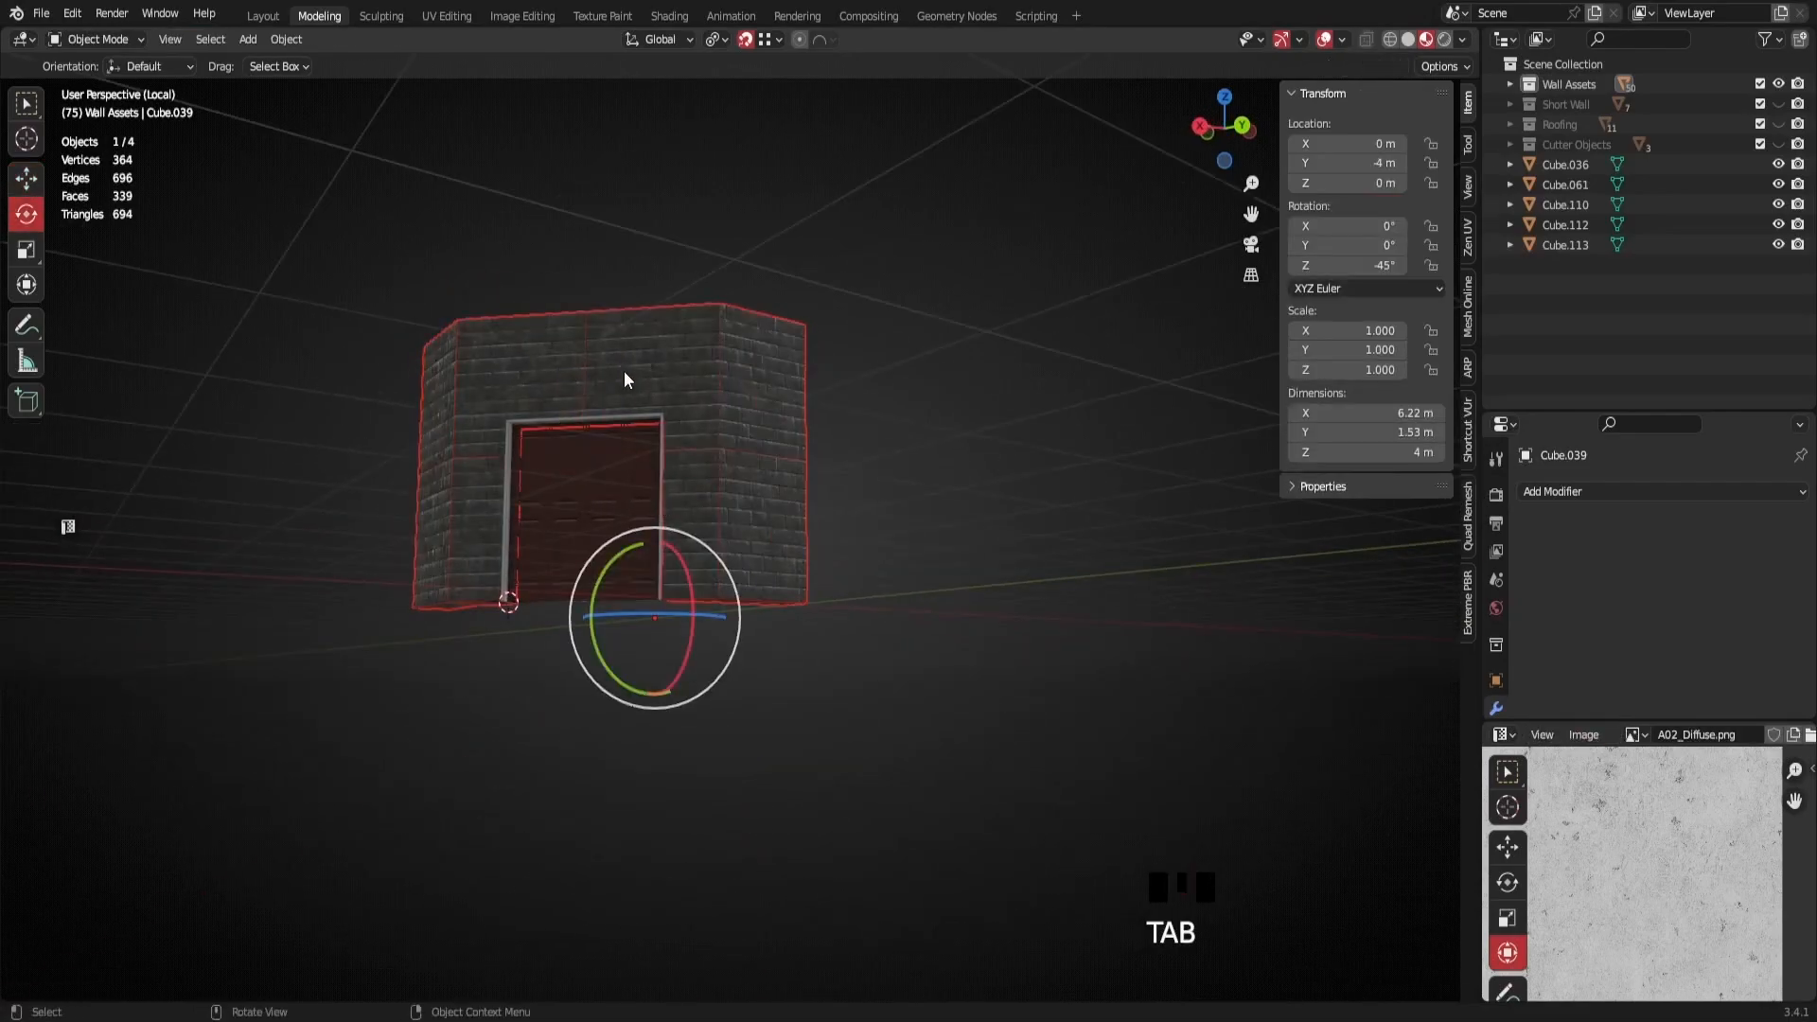
Select the wall, door frame and both leaves together in Object Mode
middle_drag(623, 371, 636, 401)
drag(454, 331, 793, 687)
shift+middle_drag(635, 567, 683, 713)
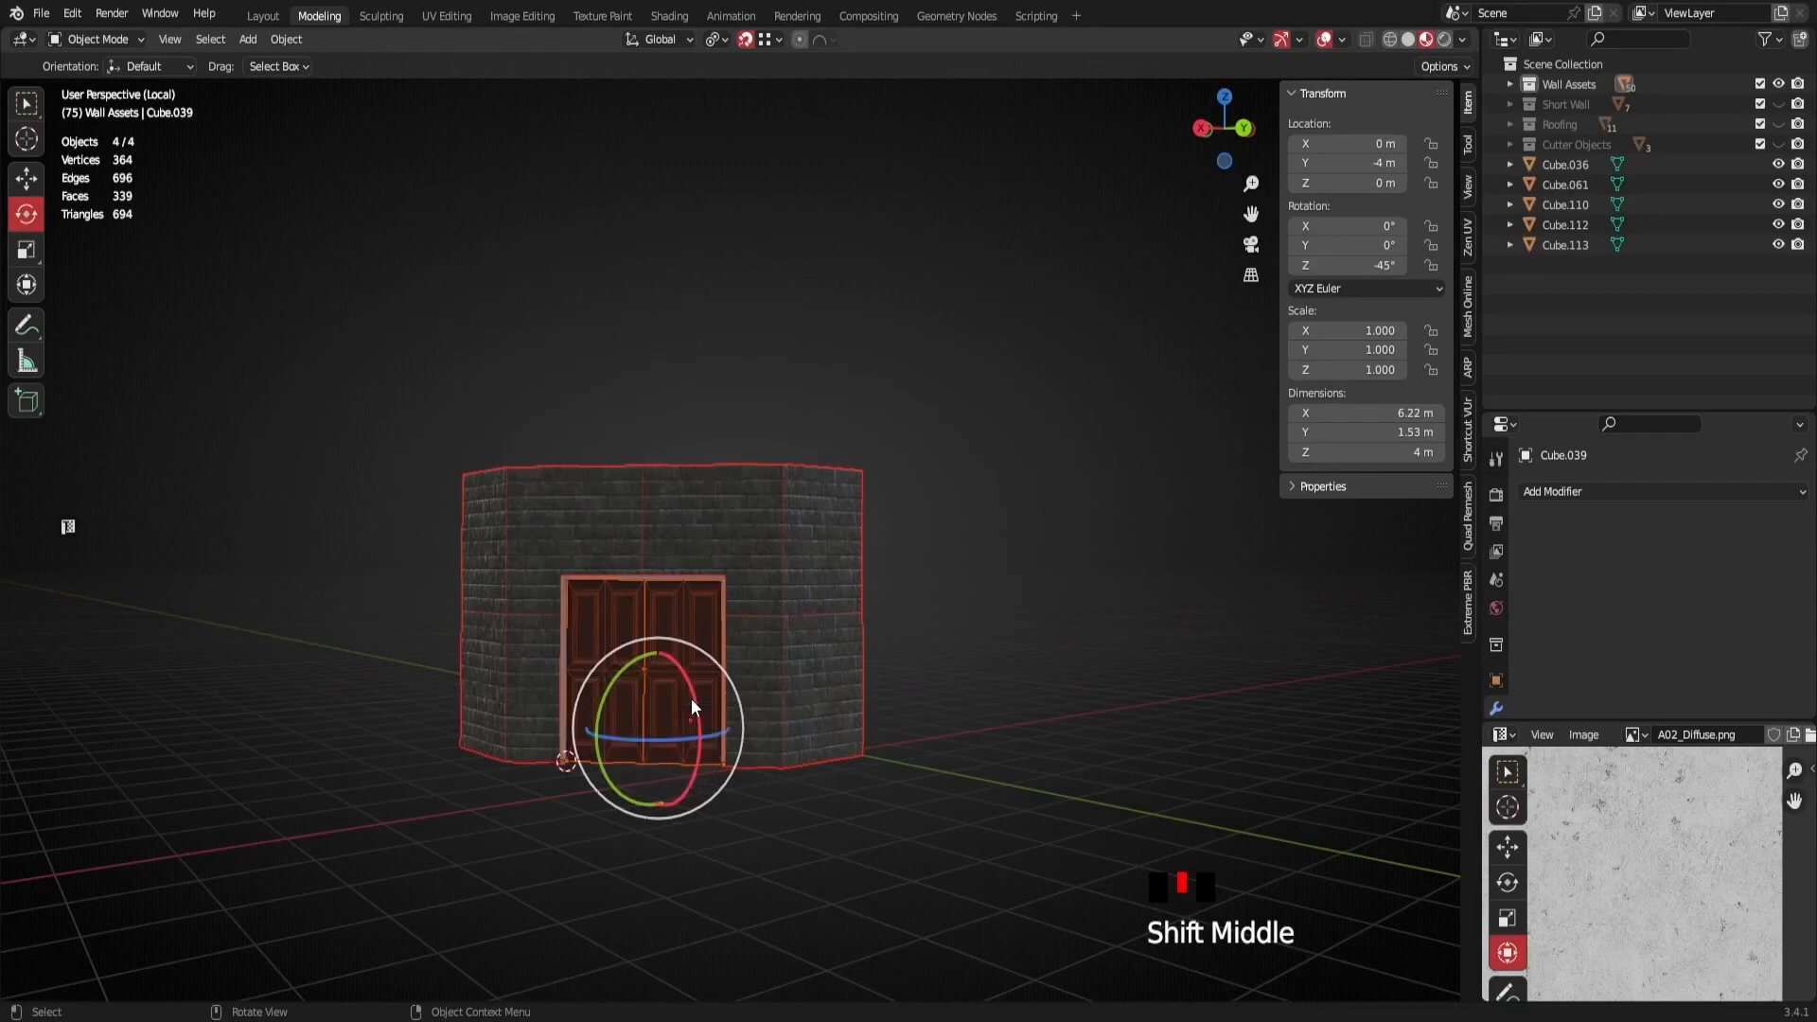
click(826, 355)
drag(330, 346, 932, 822)
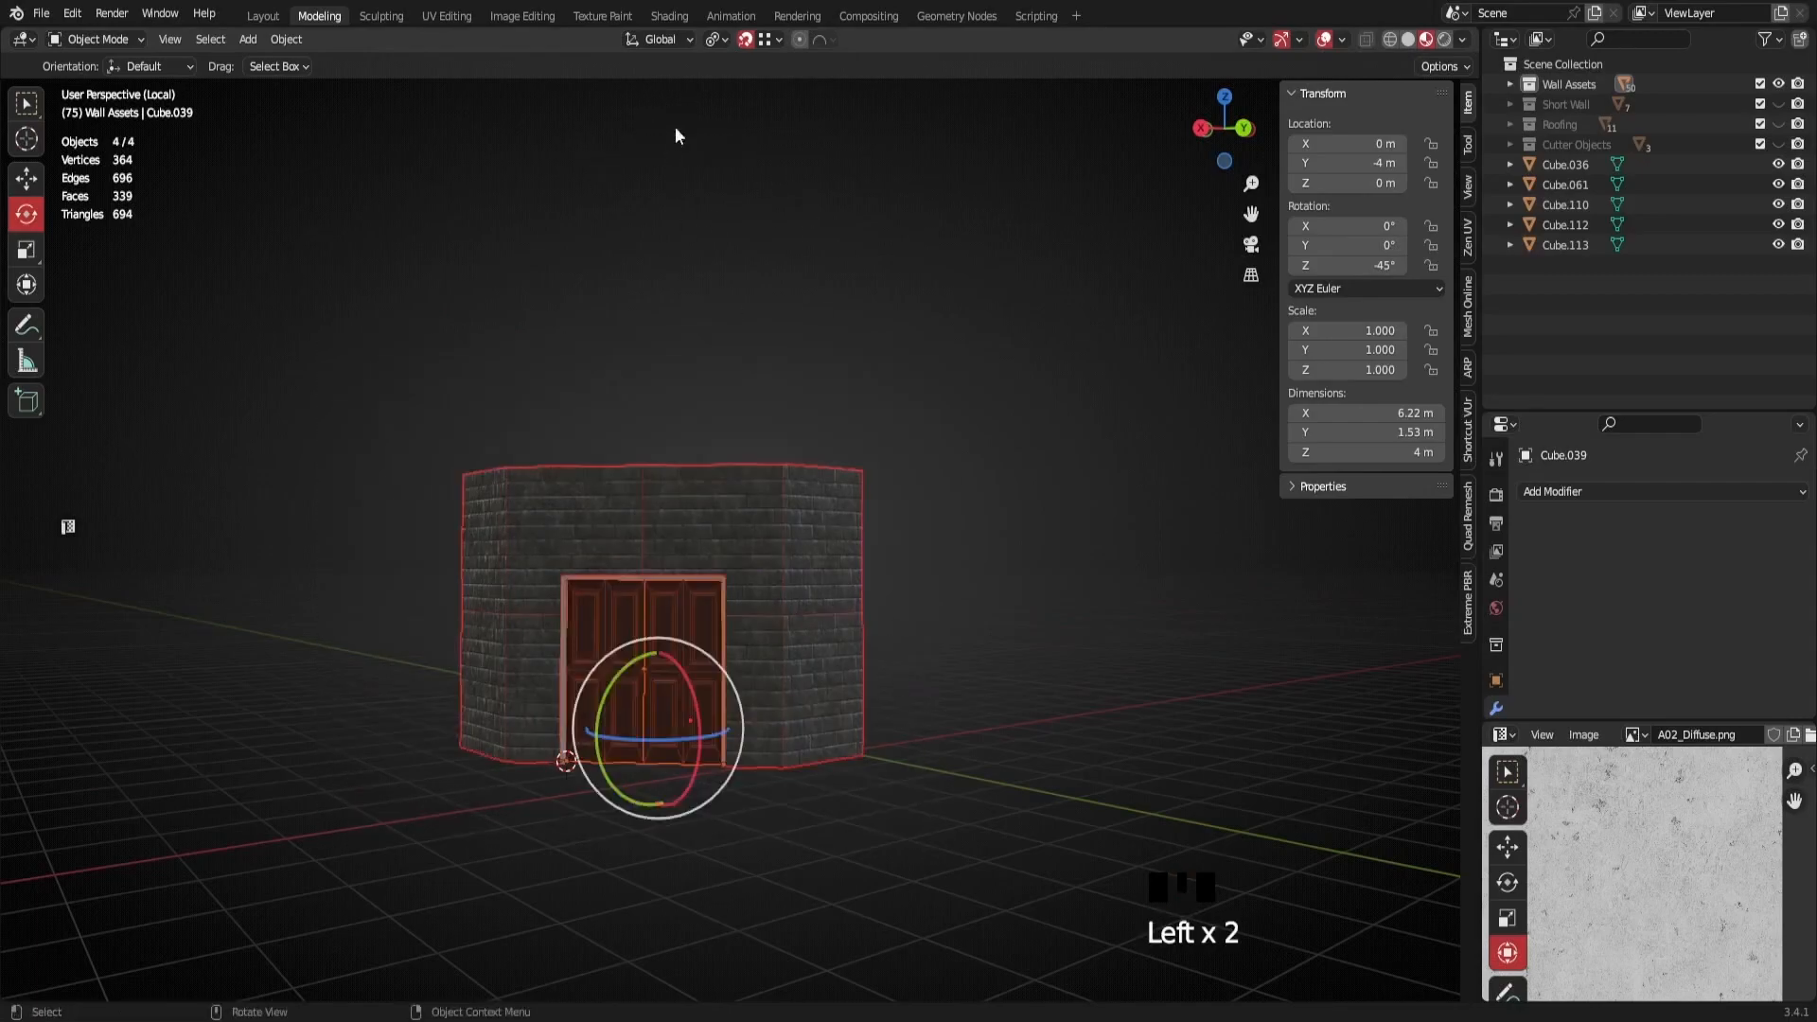
middle_drag(543, 648, 534, 634)
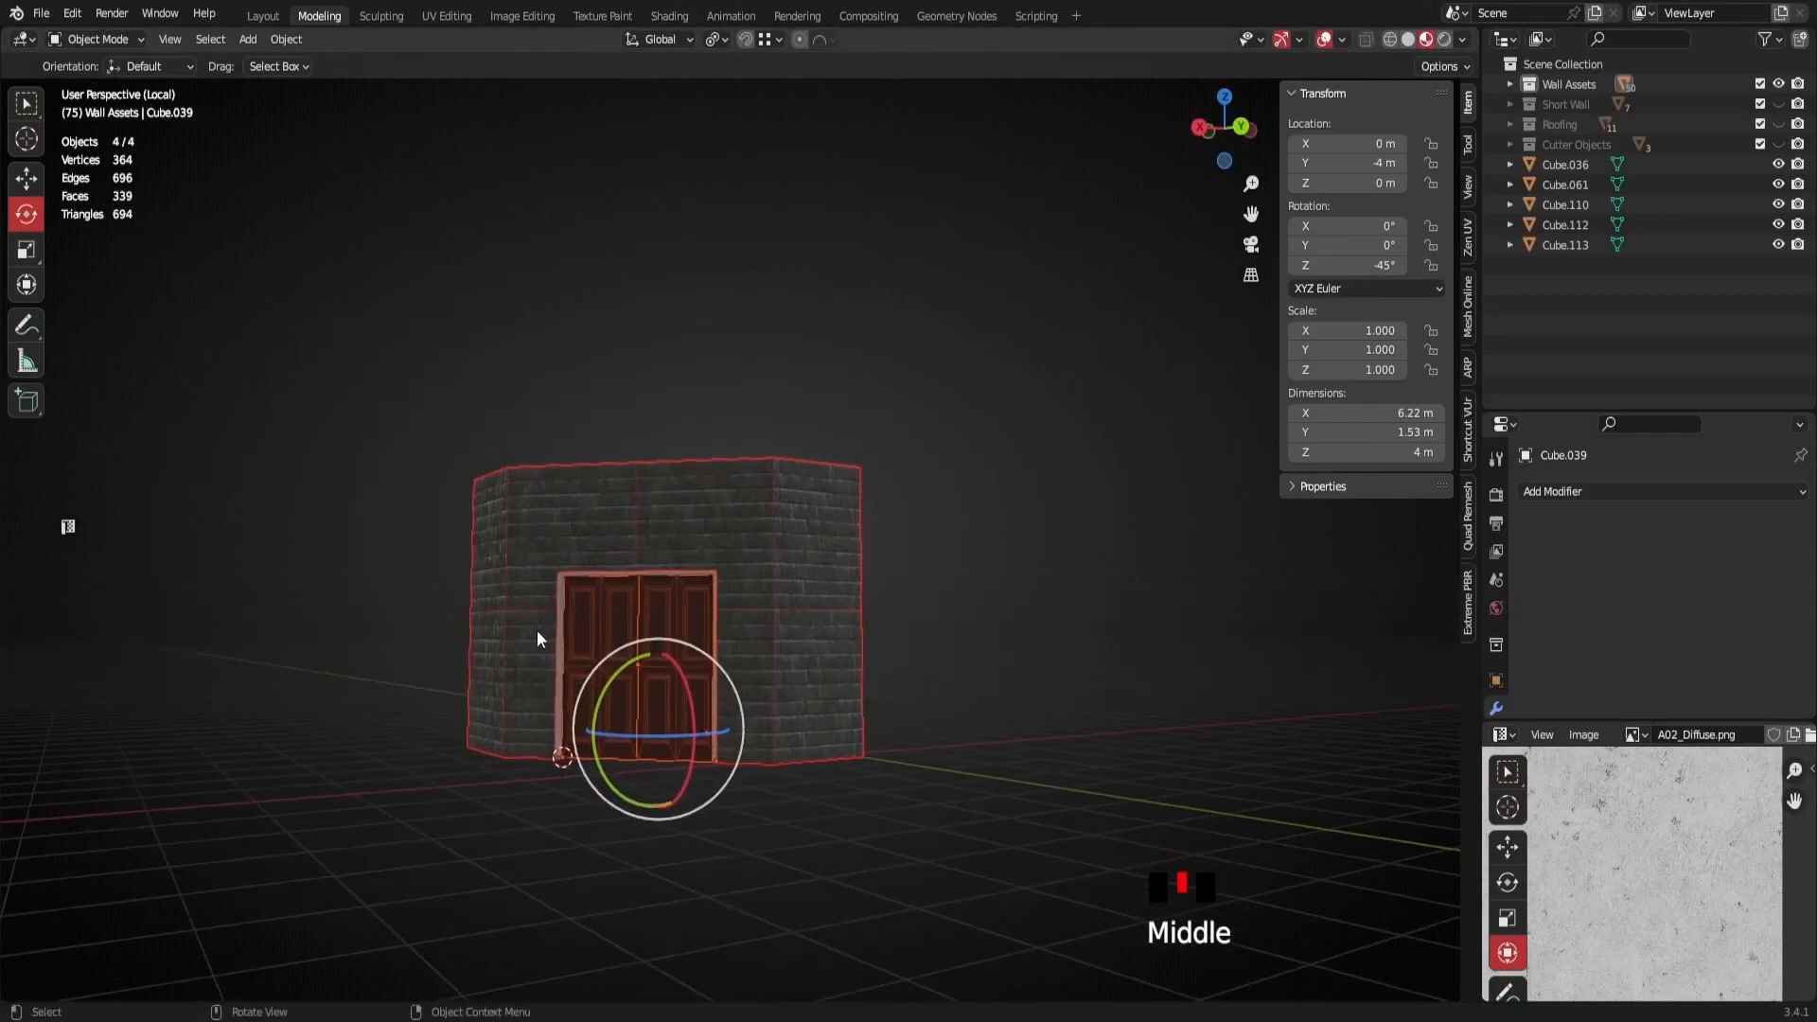
Try moving the selected wall and door assembly along the Z axis, and undo the move
key(g)
key(z)
click(547, 513)
middle_drag(680, 632, 925, 857)
middle_drag(785, 678, 795, 608)
key(ctrl+z)
scroll(831, 454, up, 2)
middle_drag(831, 455, 869, 625)
scroll(712, 584, up, 2)
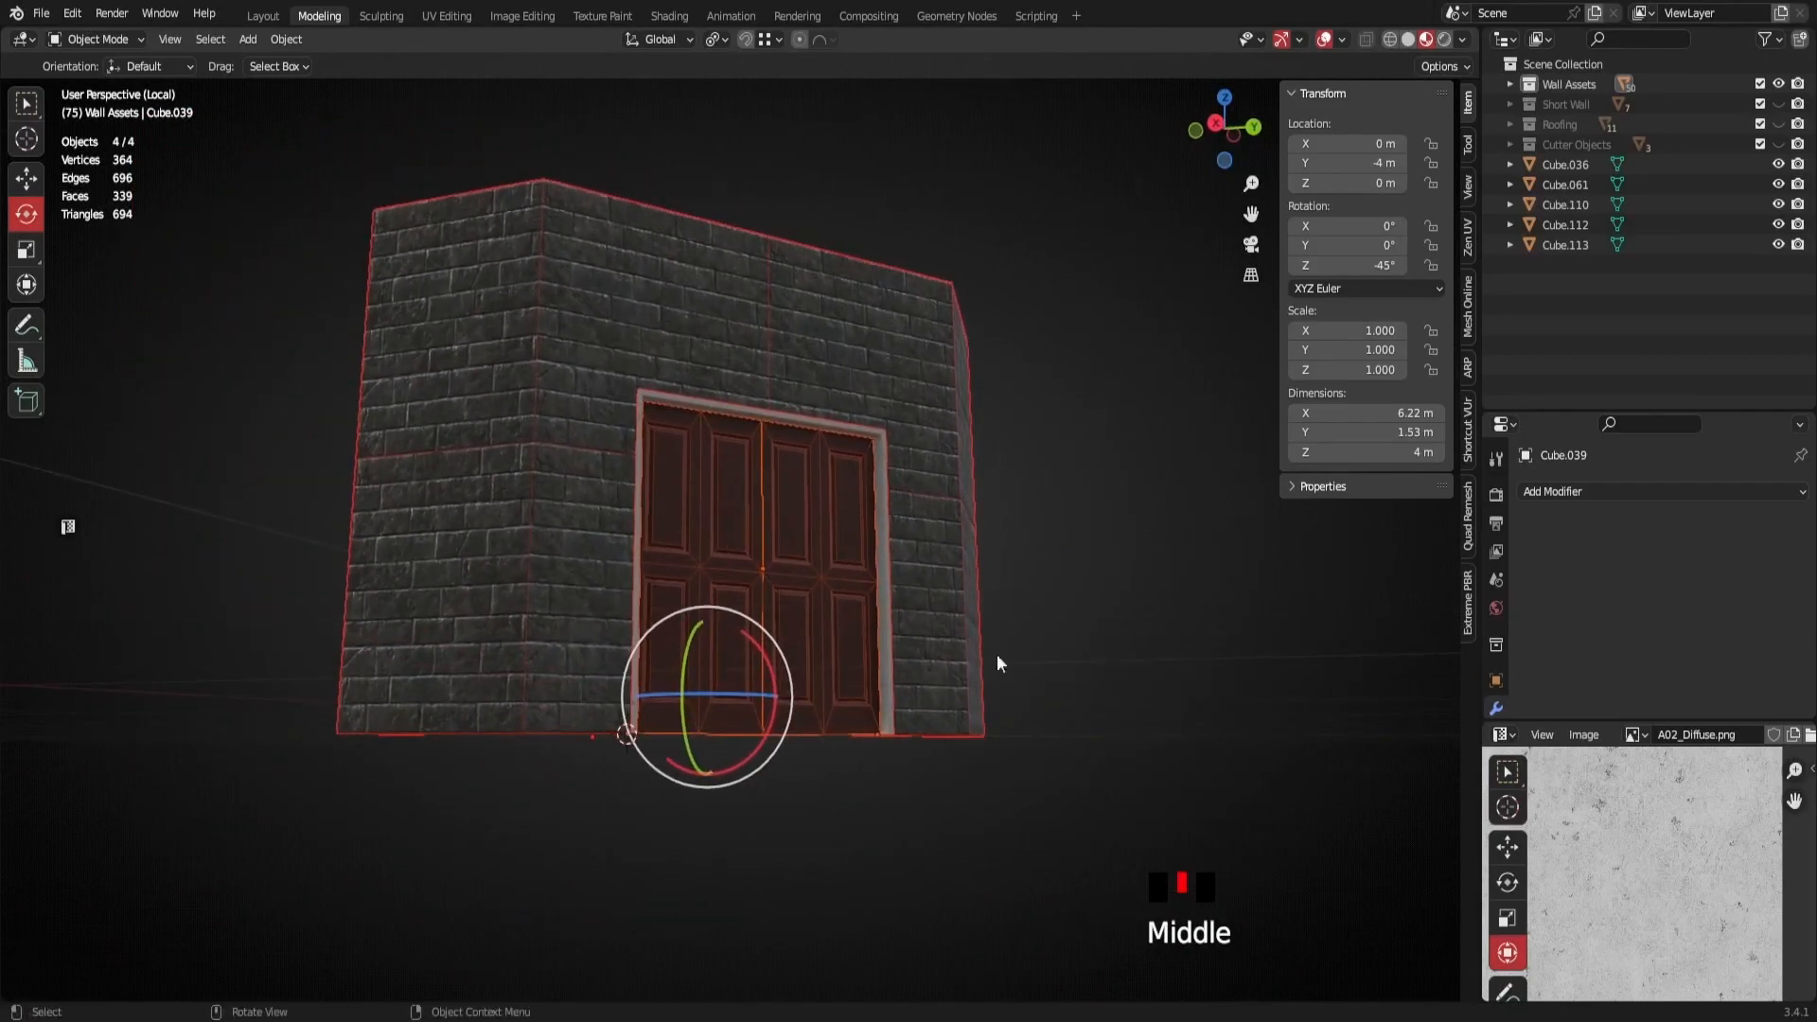